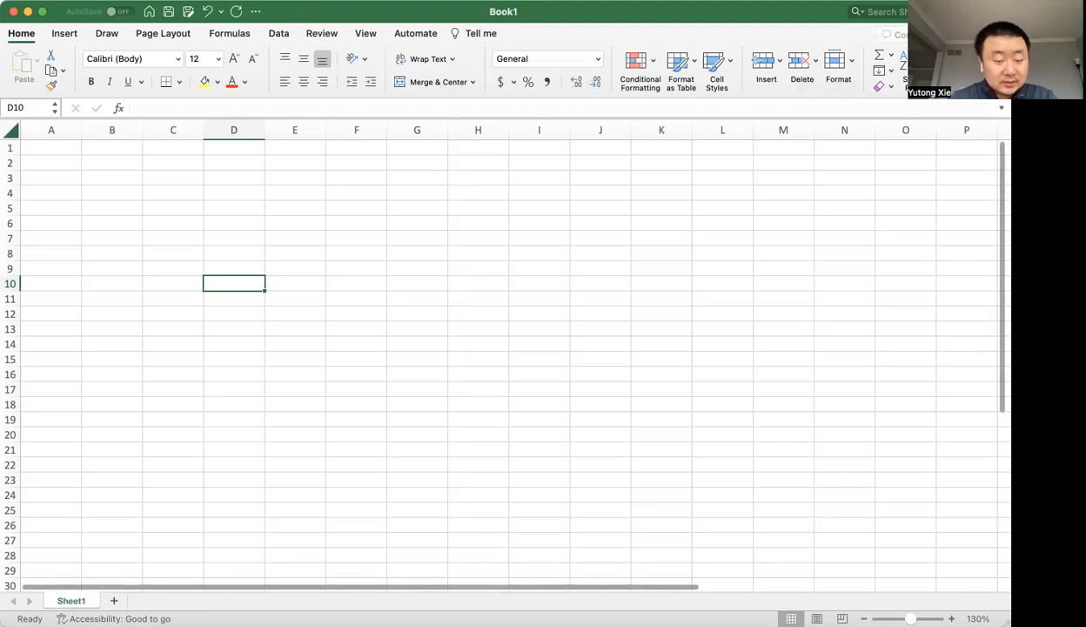
Enter the title "2023 Income/Expense Tracker" in cell A1.
key(super+Tab)
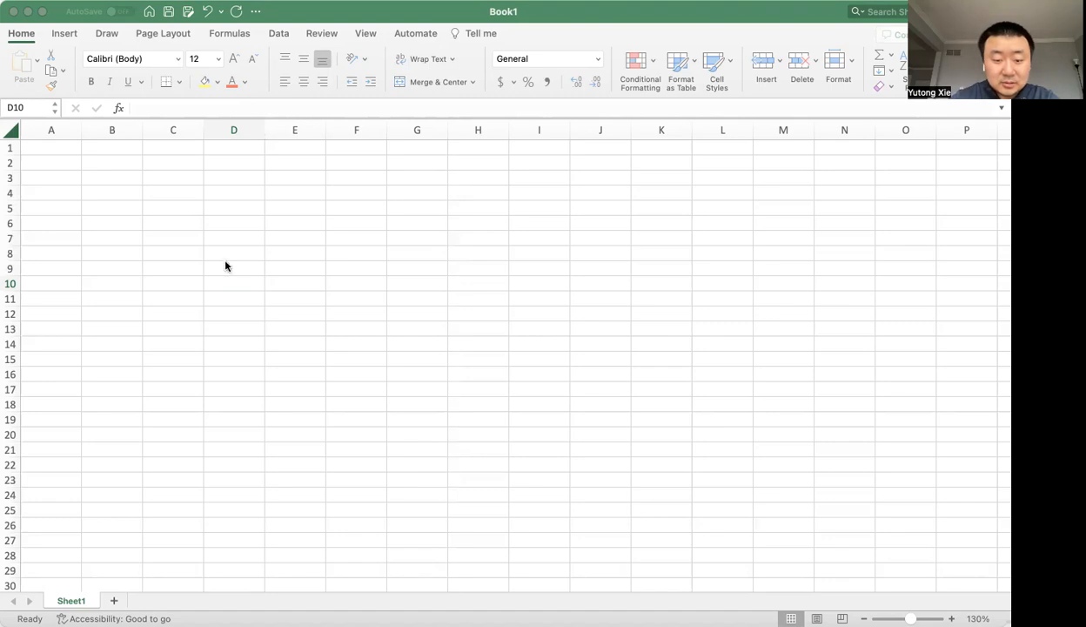
click(207, 141)
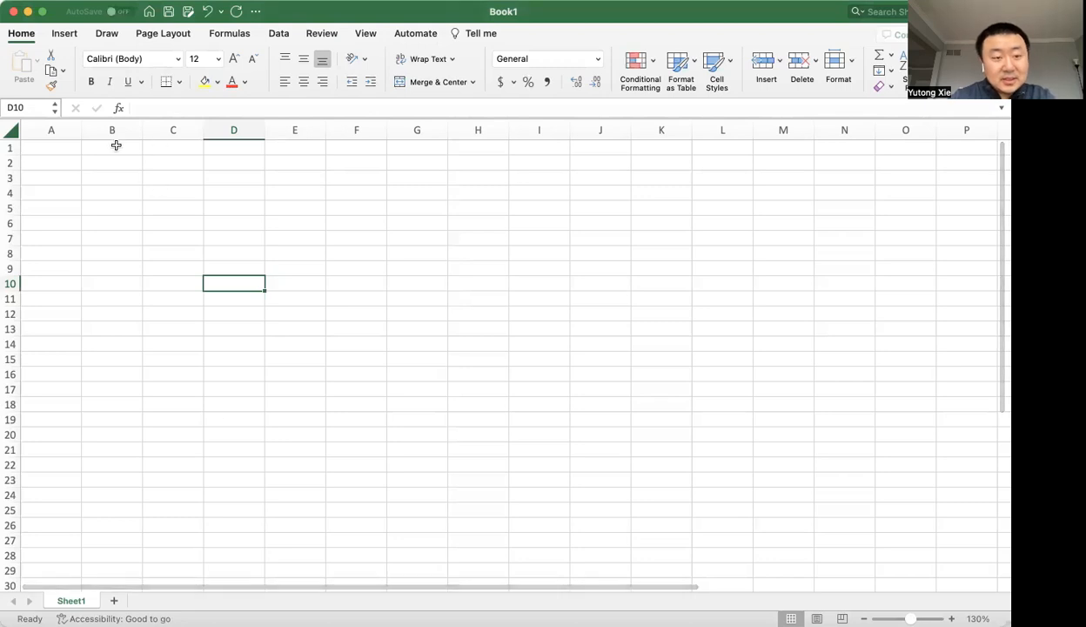
click(78, 148)
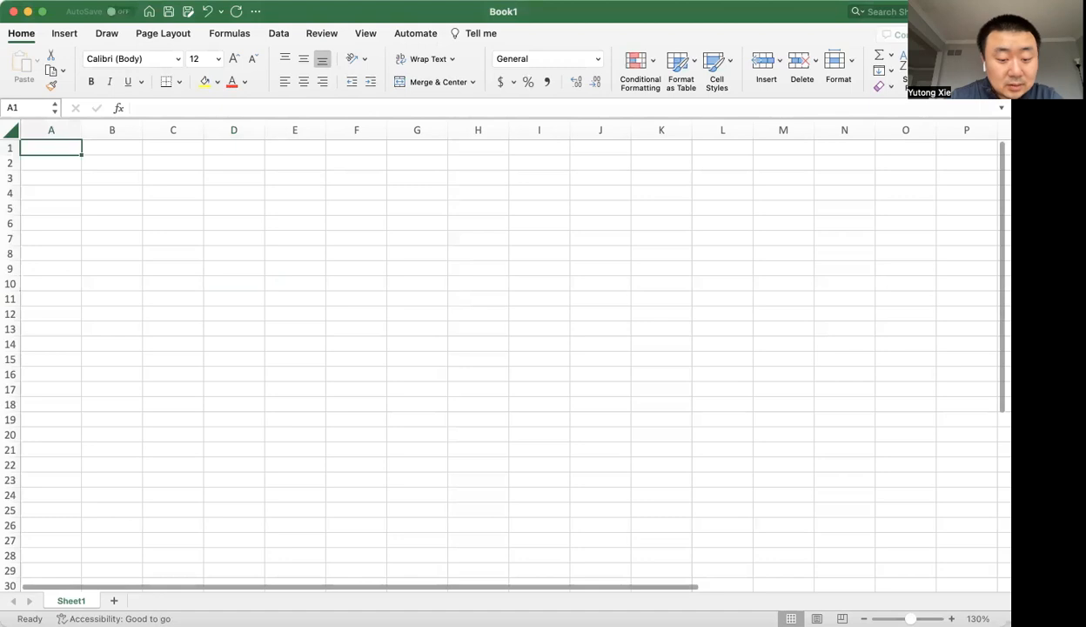
click(75, 148)
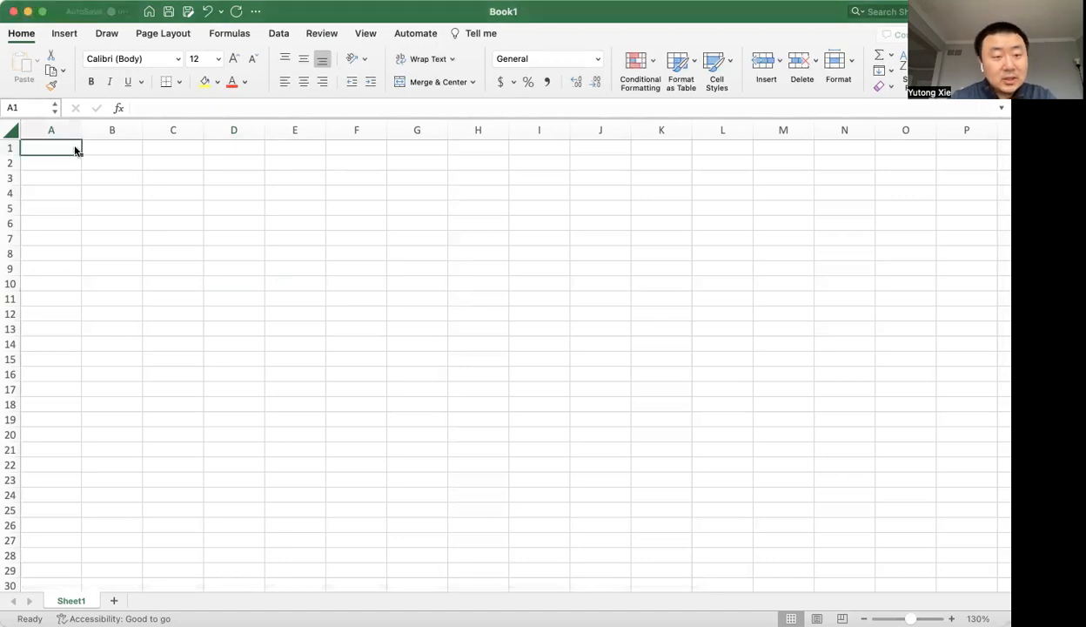
text(2023)
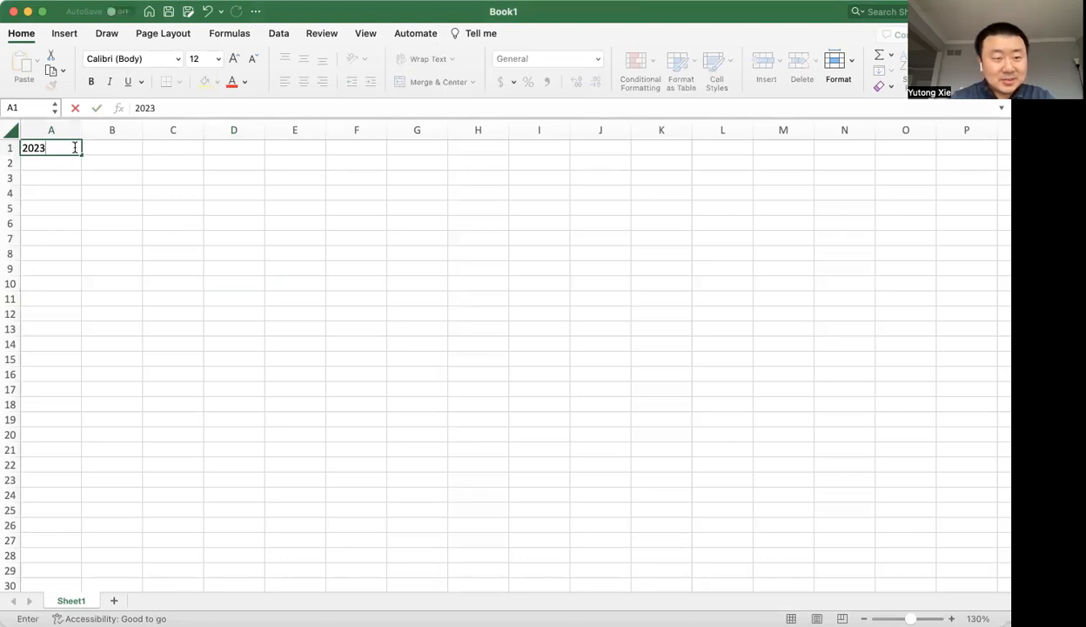
text( Budget)
key(BackSpace)
key(BackSpace)
key(BackSpace)
key(BackSpace)
key(BackSpace)
key(BackSpace)
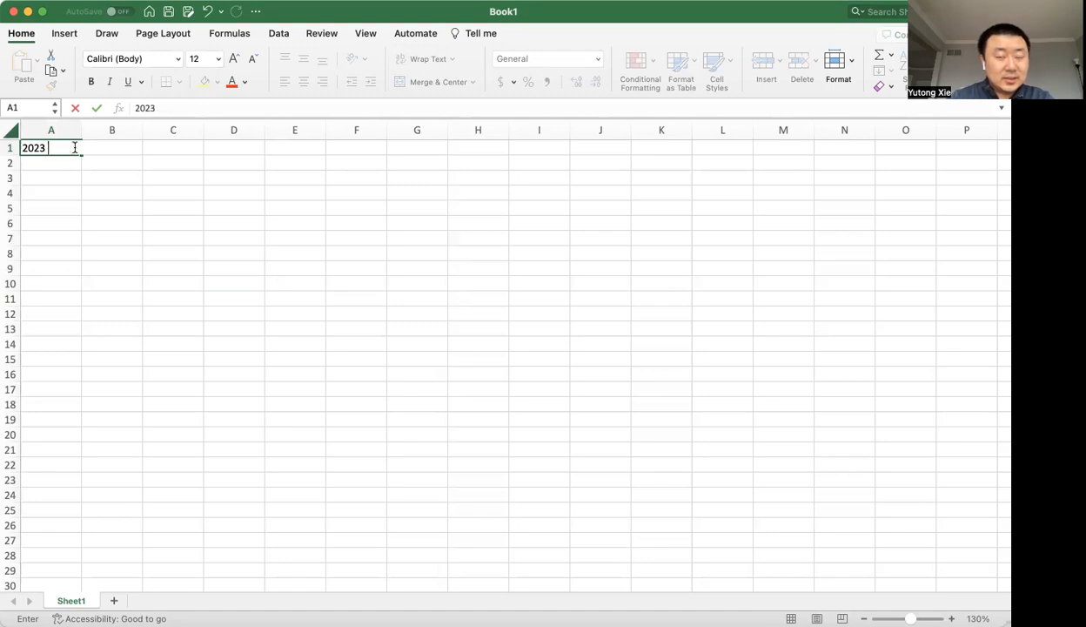
text(Income/Expense Tracker)
key(Return)
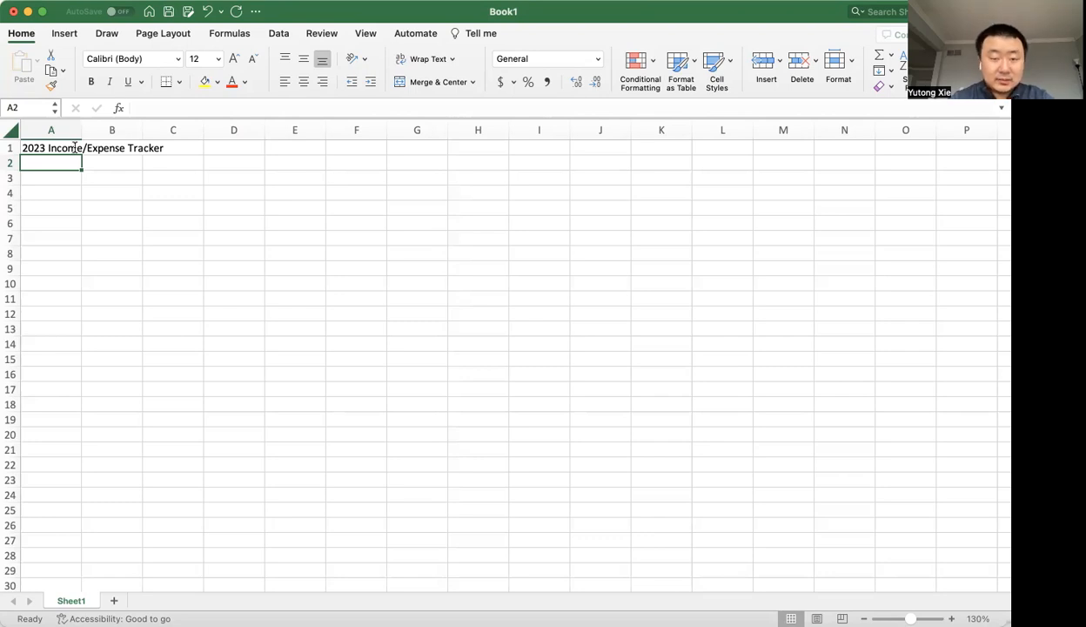
Enter the headers Income, Jan and Feb in cells A3, B3 and C3.
key(super+Tab)
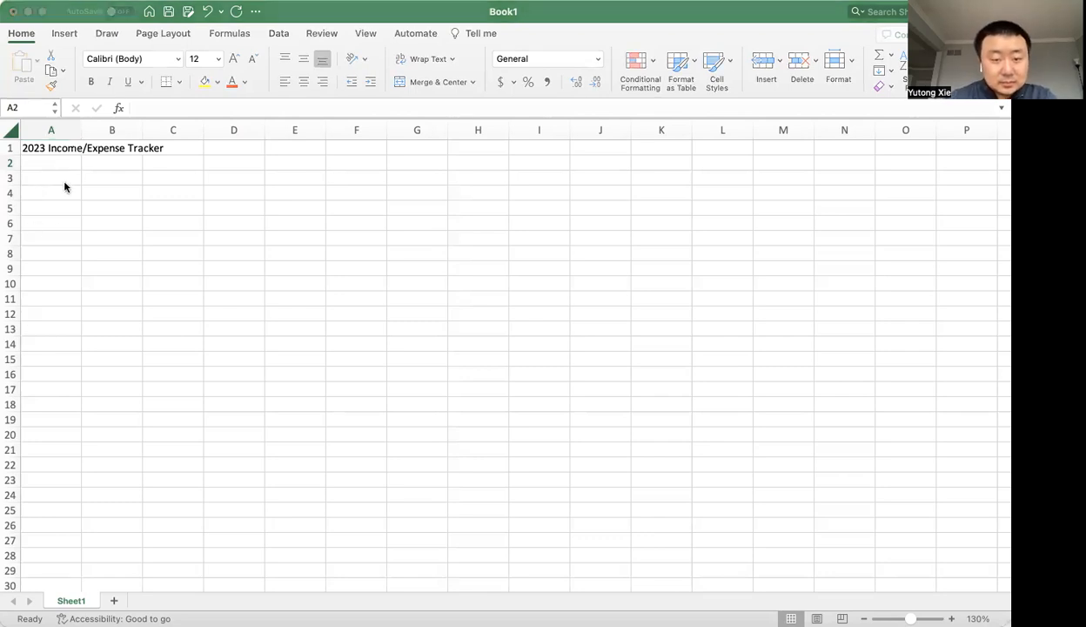
key(super+Tab)
click(67, 179)
text(Income)
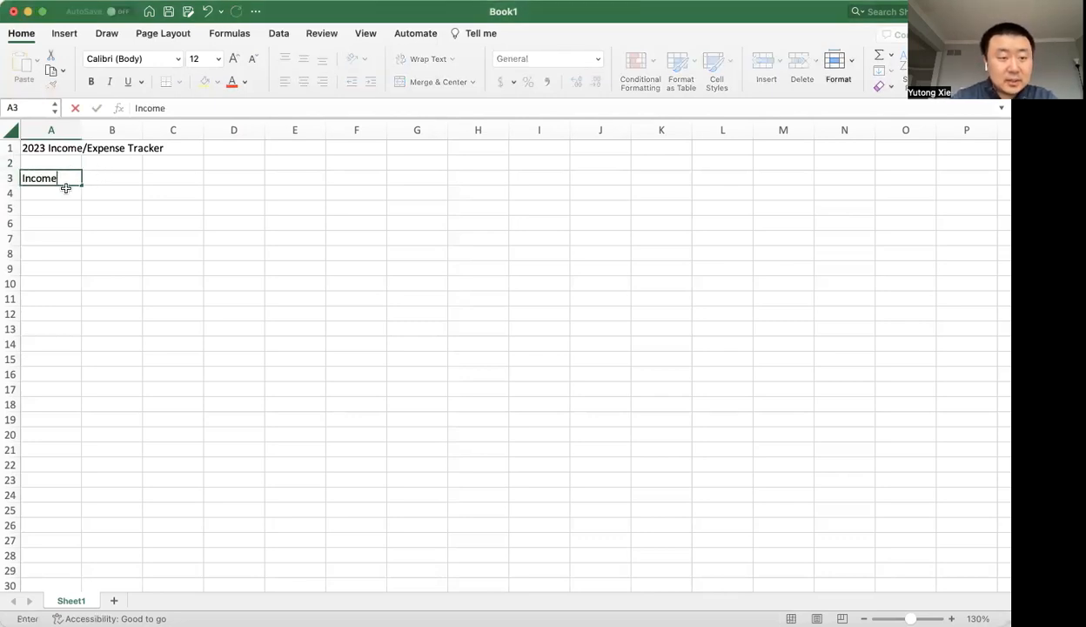
key(Tab)
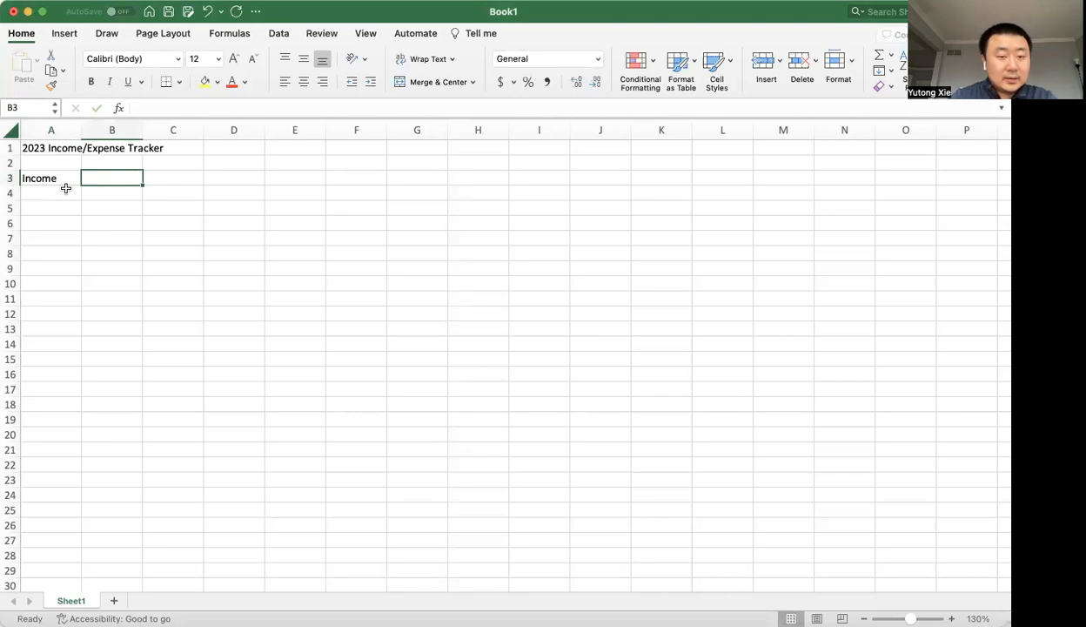
text(Jan)
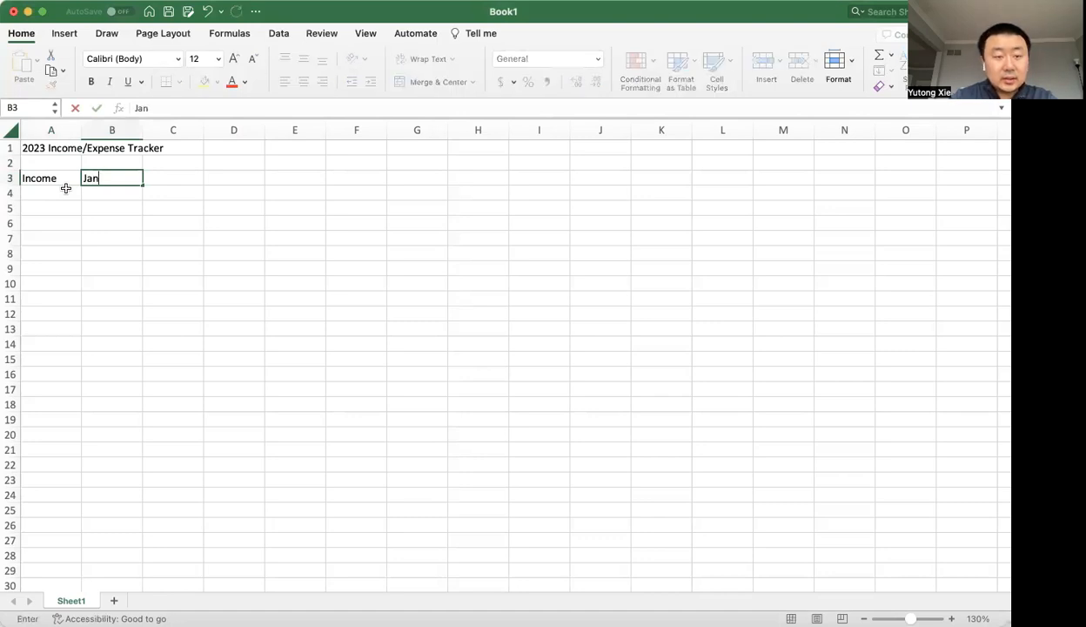
key(Tab)
text(Feb)
key(Return)
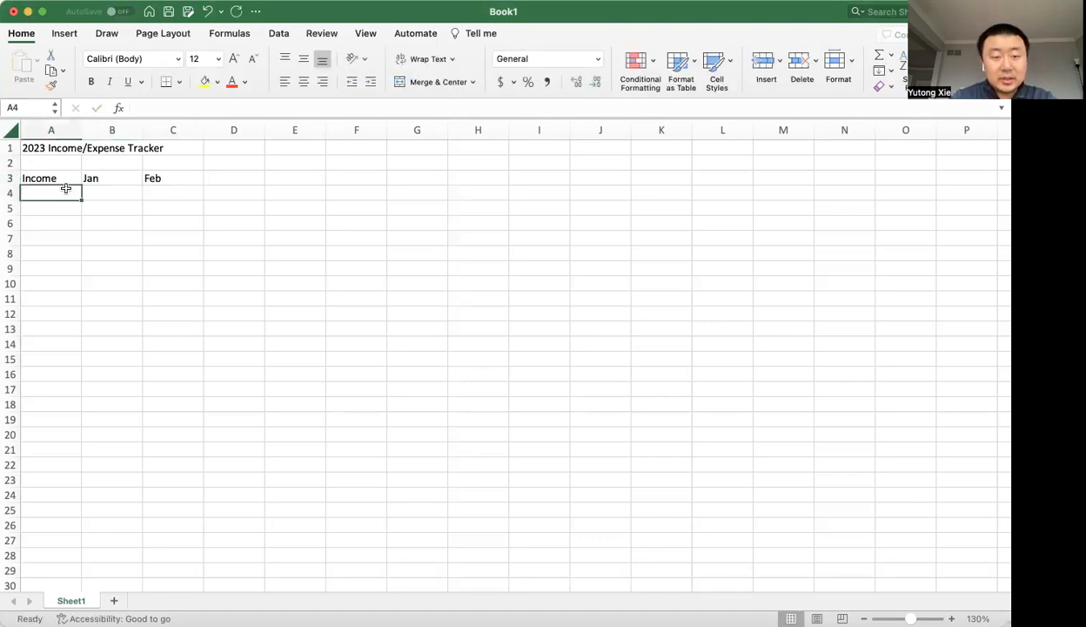
Enter the month headers Mar, Apr and May individually in cells D3, E3 and F3.
key(Up)
key(Right)
key(Right)
key(Right)
text(Mar)
key(Tab)
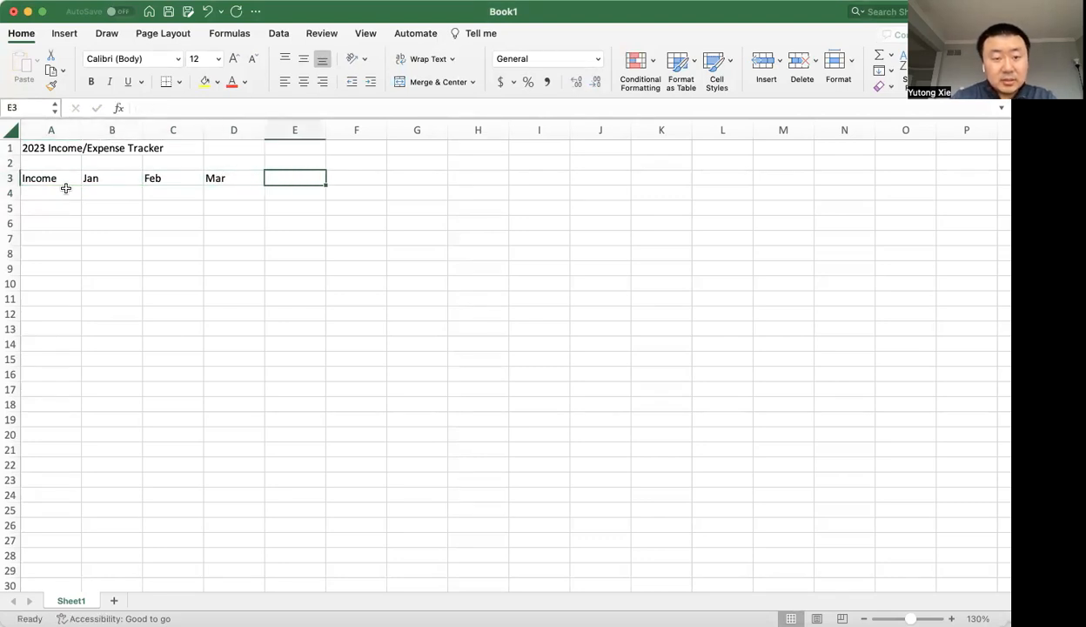
text(Apr)
key(Tab)
text(May)
key(Return)
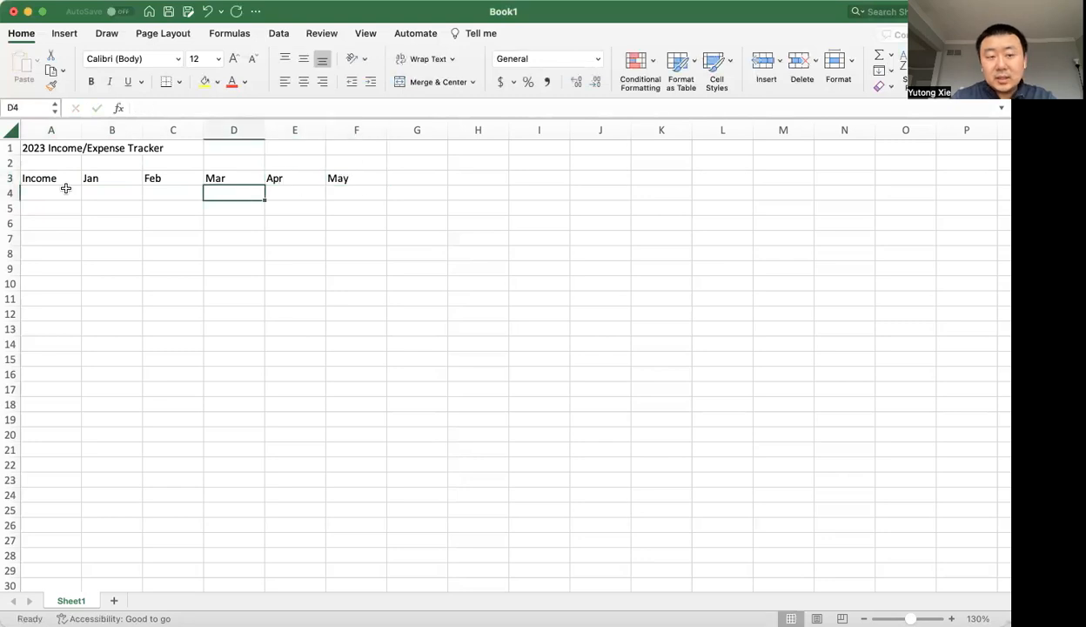
Clear the Mar, Apr and May headers from cells D3 to F3.
drag(228, 180, 340, 178)
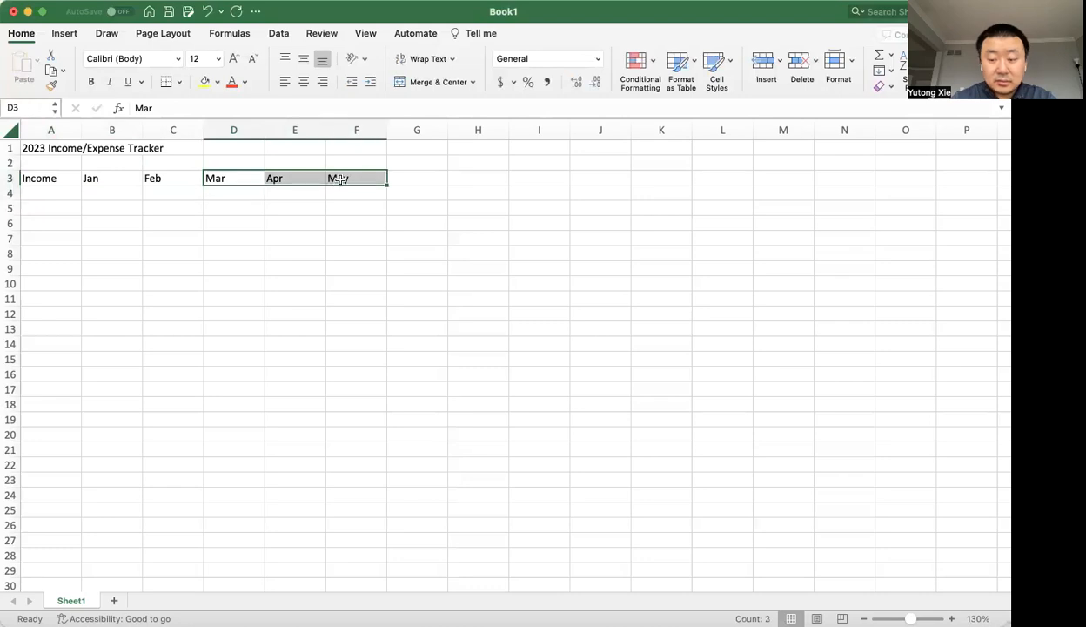
key(Delete)
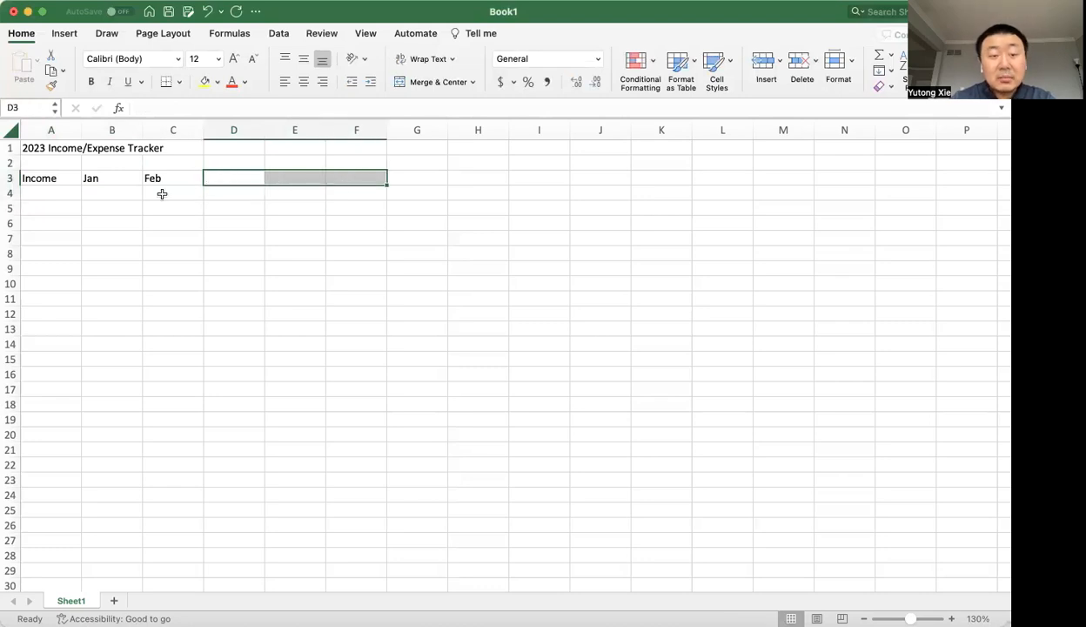
click(162, 193)
AutoFill the months from Jan and Feb across row 3 to Dec in M3, and clear D3 to M3 again.
drag(116, 178, 279, 186)
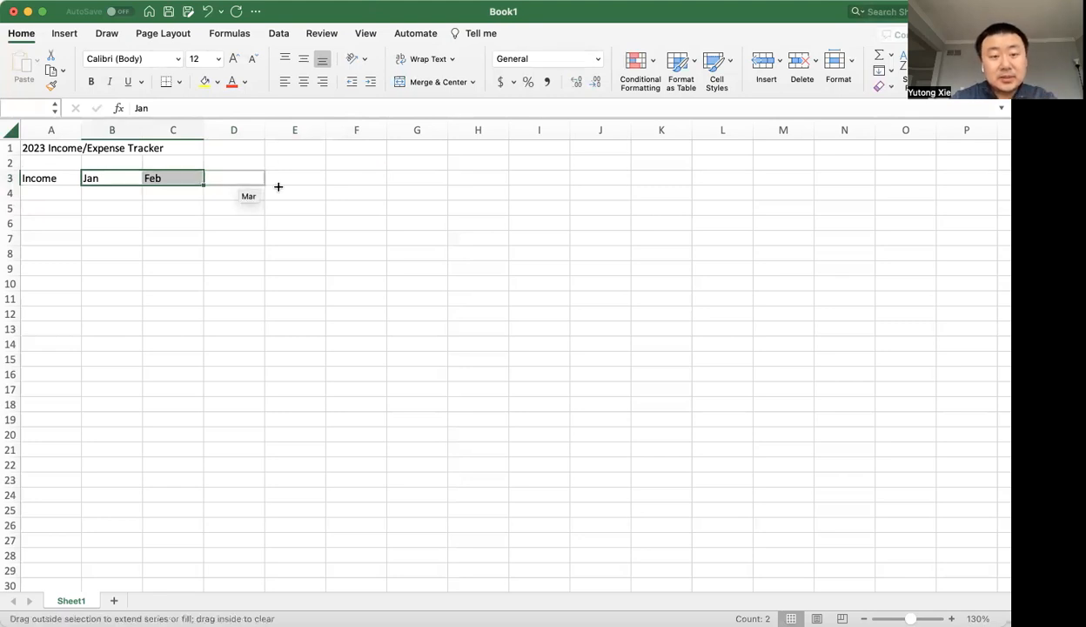
drag(279, 186, 804, 188)
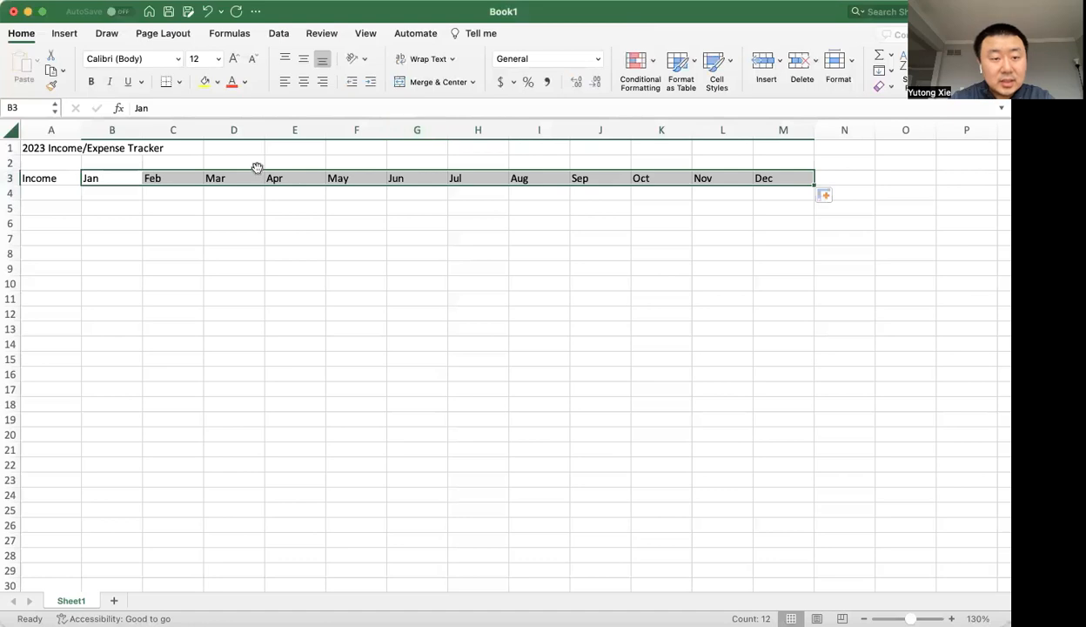
click(244, 179)
key(ctrl+shift+Right)
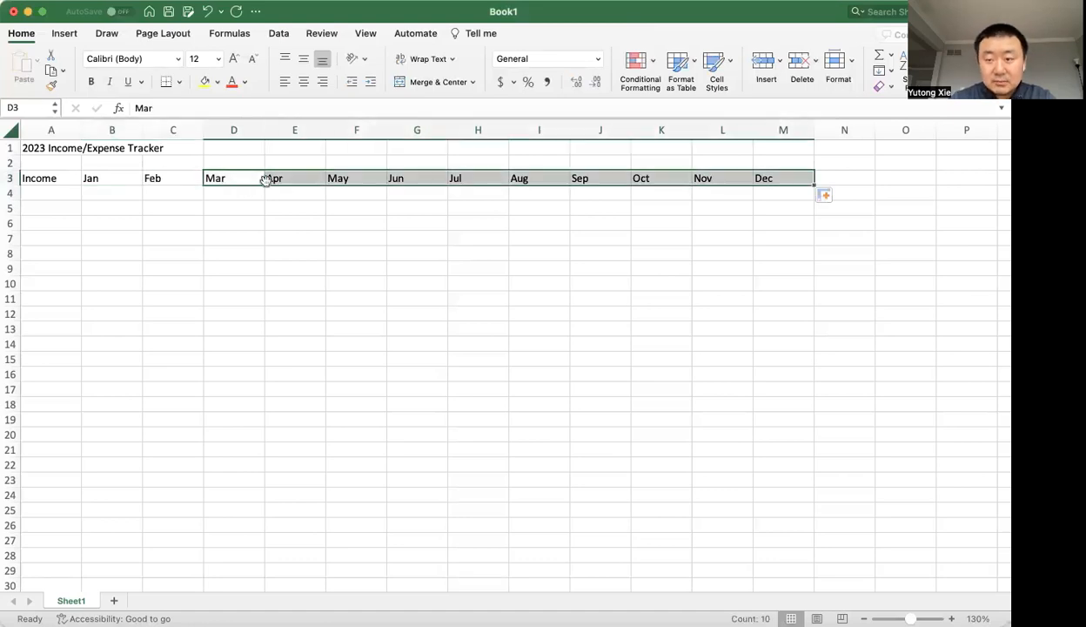
key(Delete)
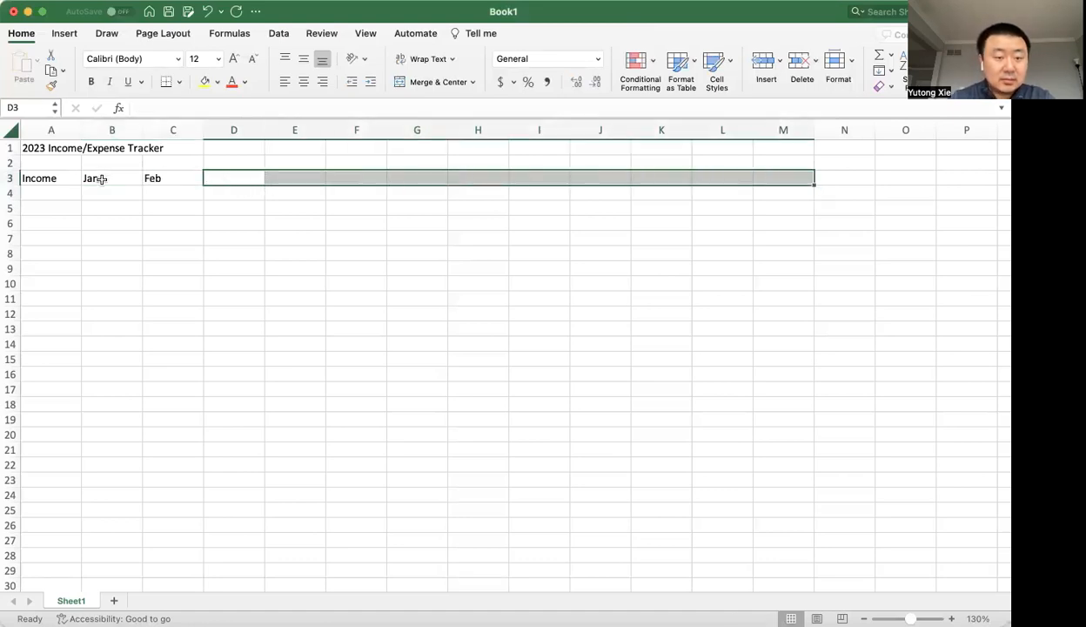
Use Jan and Feb in B3:C3 to AutoFill the remaining month headers through Dec in M3.
click(102, 179)
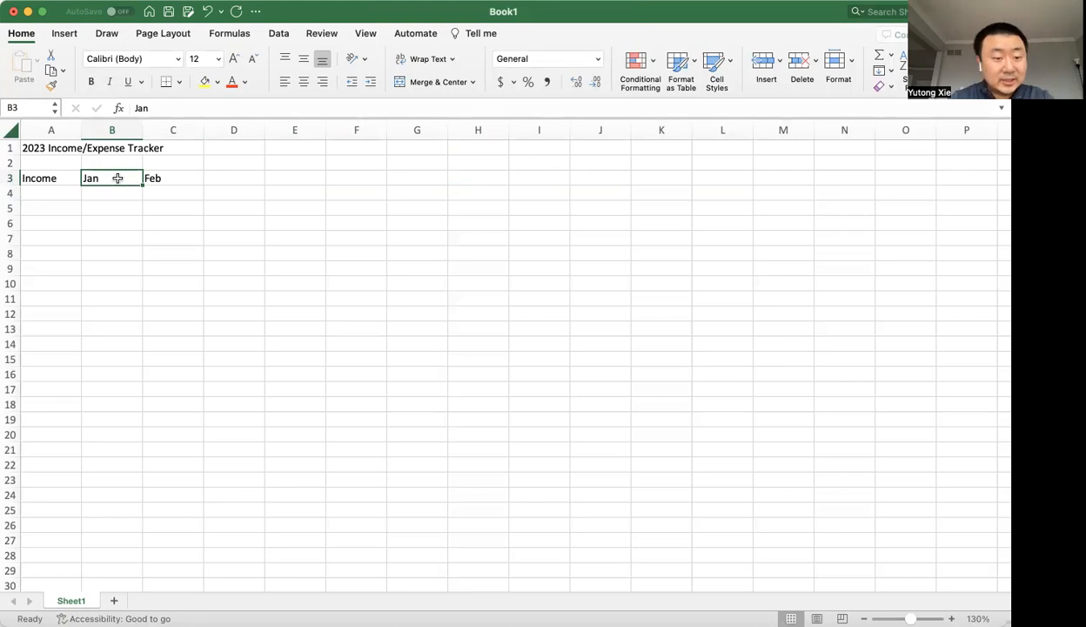
drag(117, 177, 156, 175)
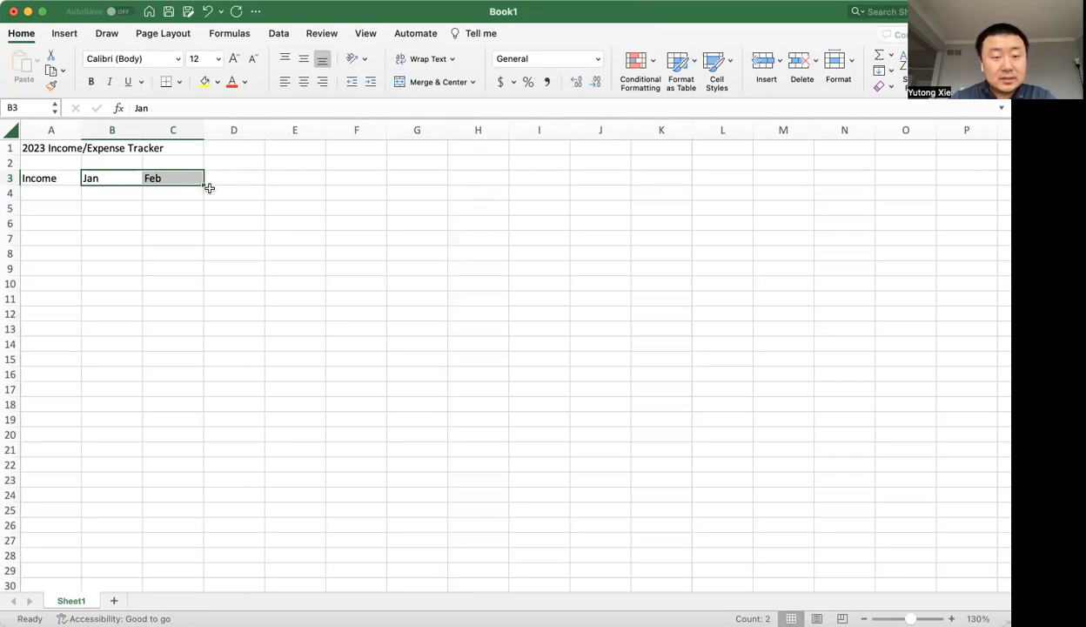
drag(205, 187, 204, 186)
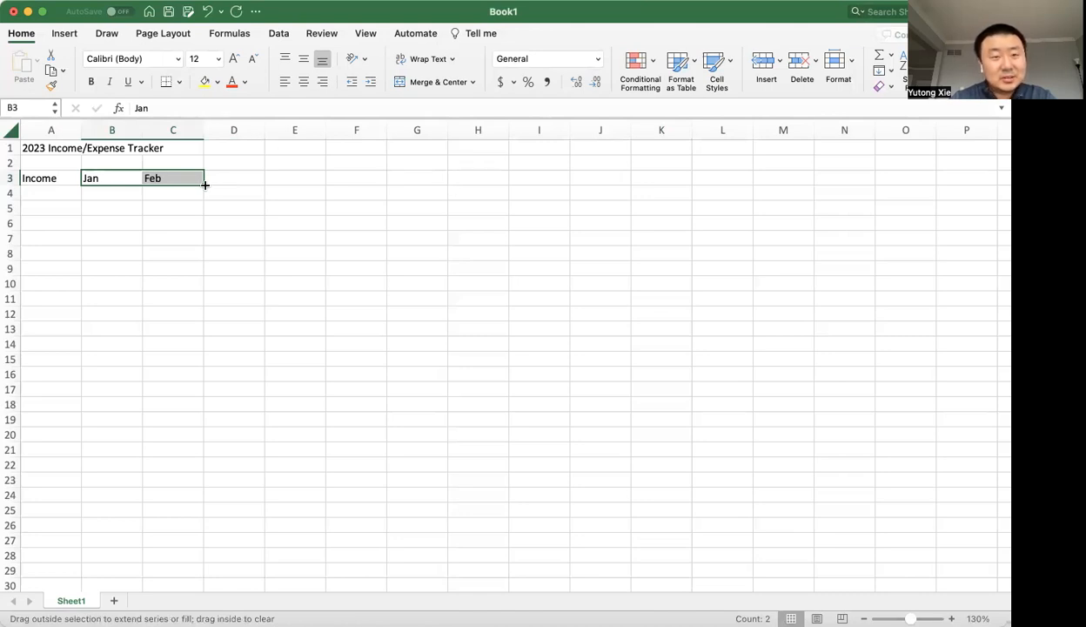
drag(207, 185, 799, 182)
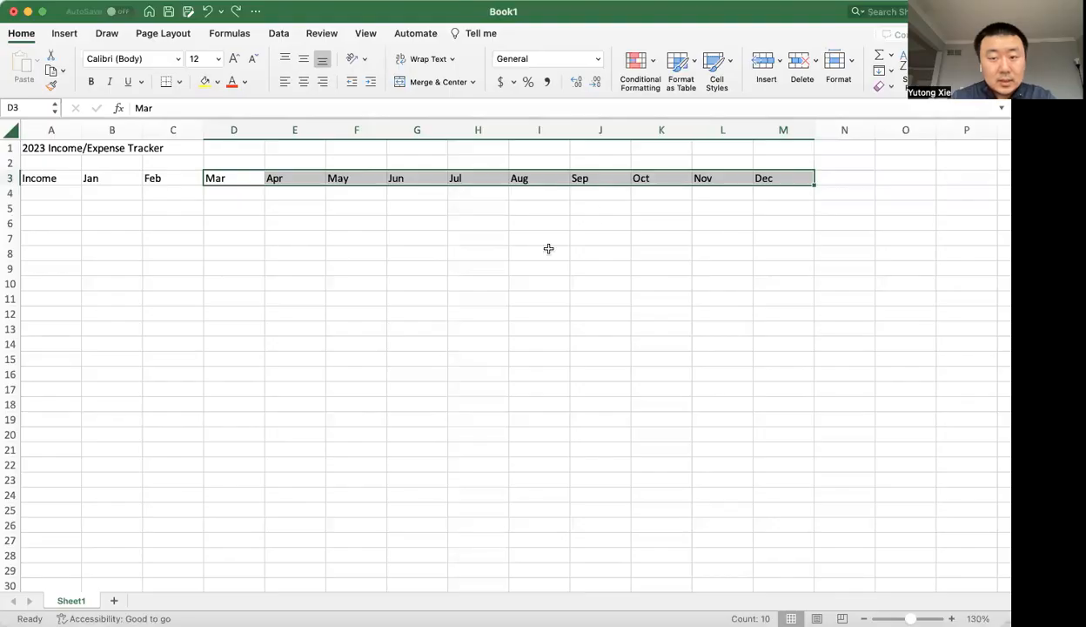
click(538, 253)
Enter Jan, Feb and Mar down column B in cells B6, B7 and B8.
click(177, 206)
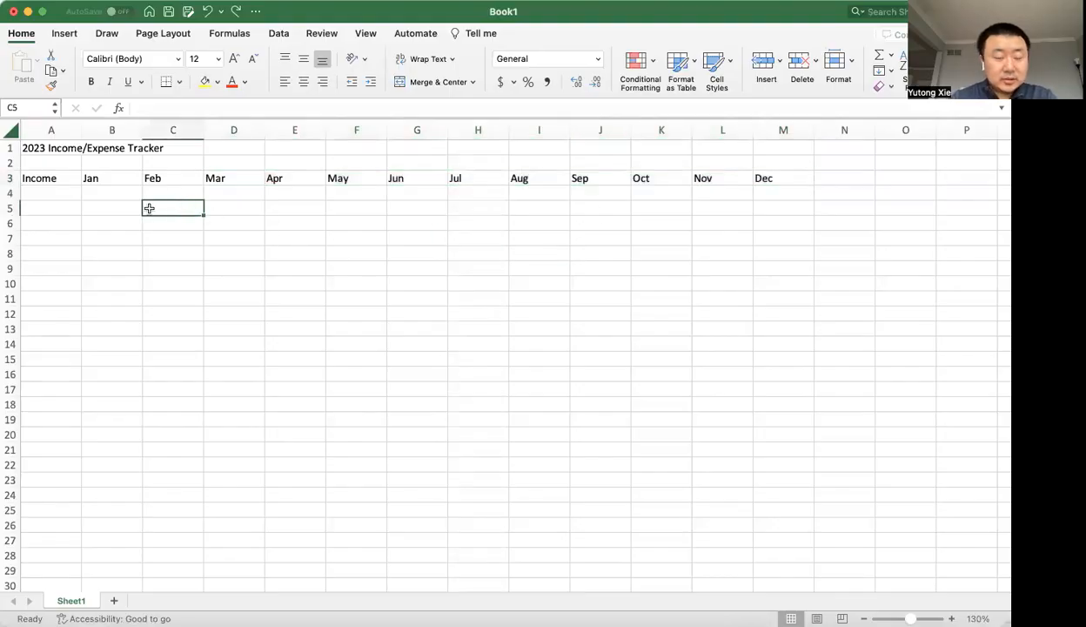
click(113, 216)
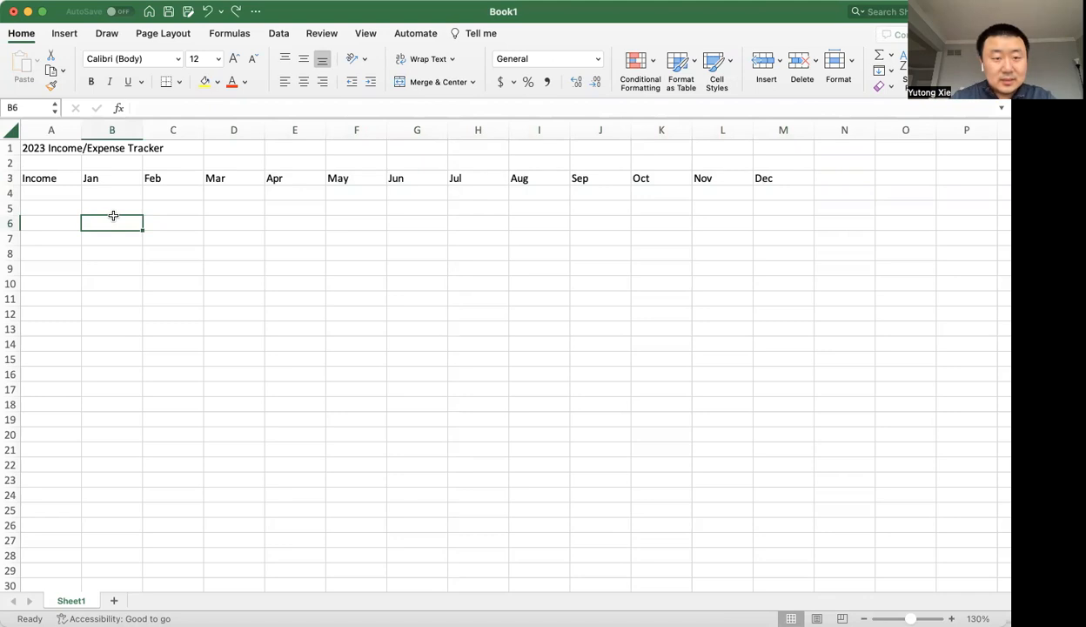
text(Jan)
key(Return)
text(Feb)
key(Return)
text(Mar)
key(Return)
AutoFill the month series from B6:B7 down to B24, and clear the filled cells B6 to B24.
click(113, 216)
drag(114, 220, 145, 262)
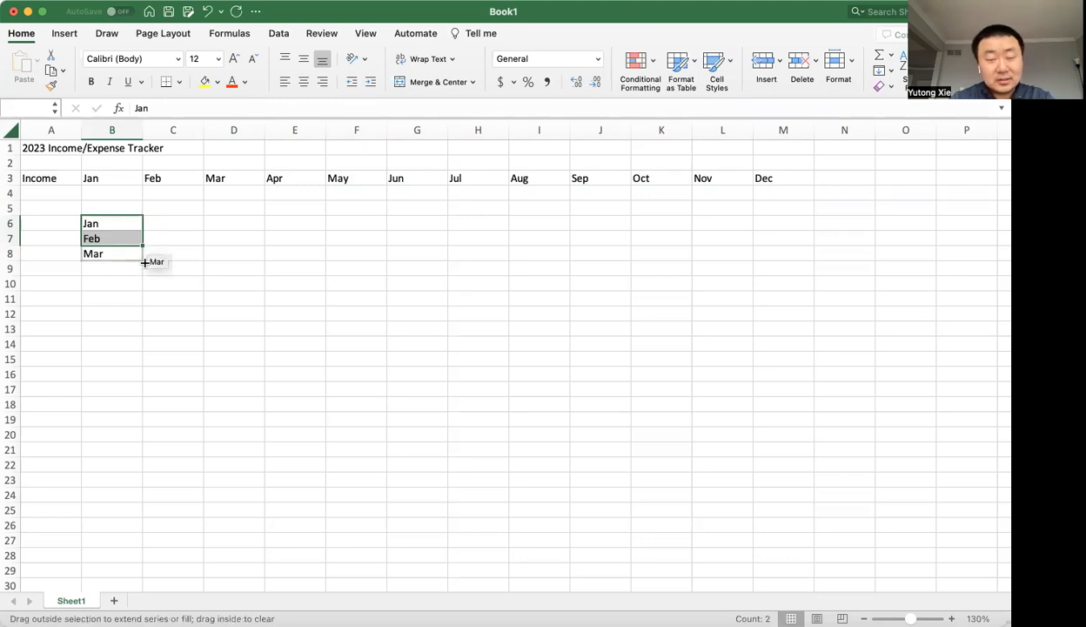
drag(145, 262, 142, 246)
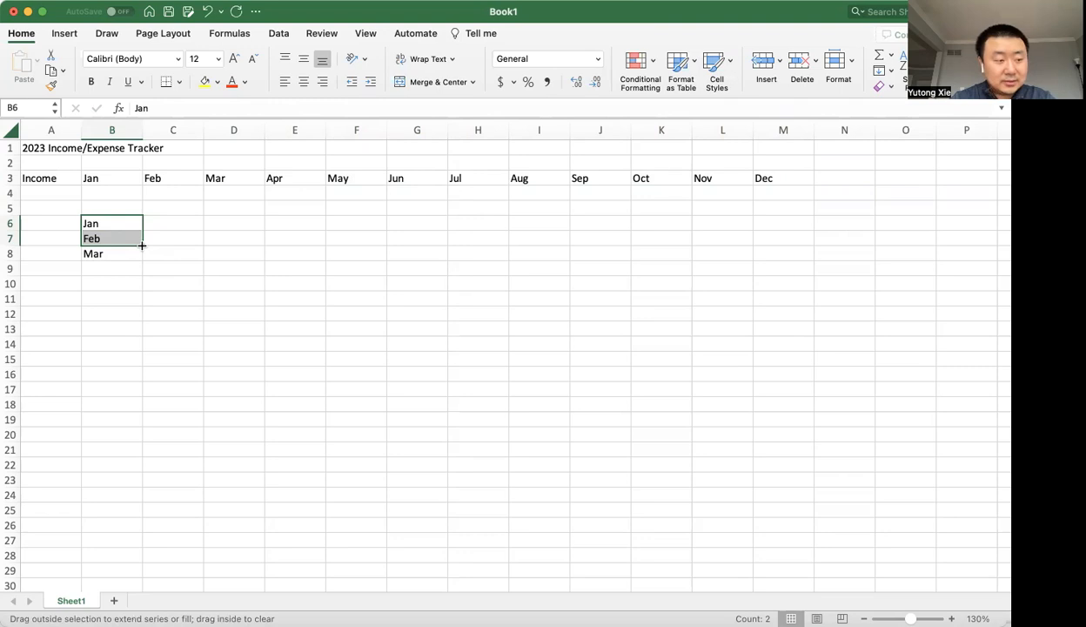
drag(142, 245, 140, 502)
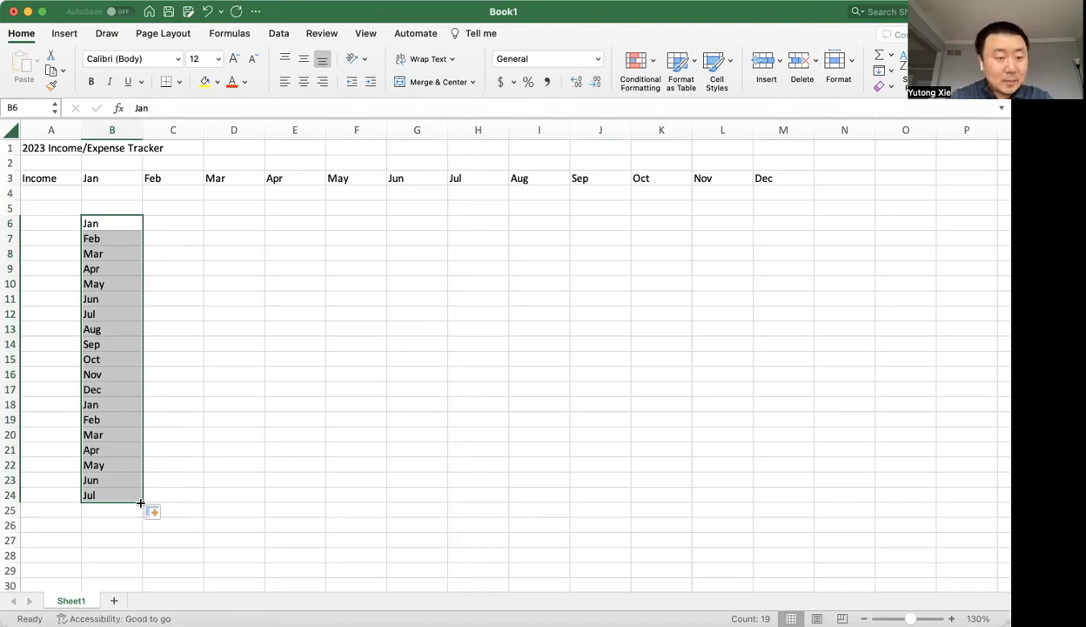
key(Delete)
click(211, 400)
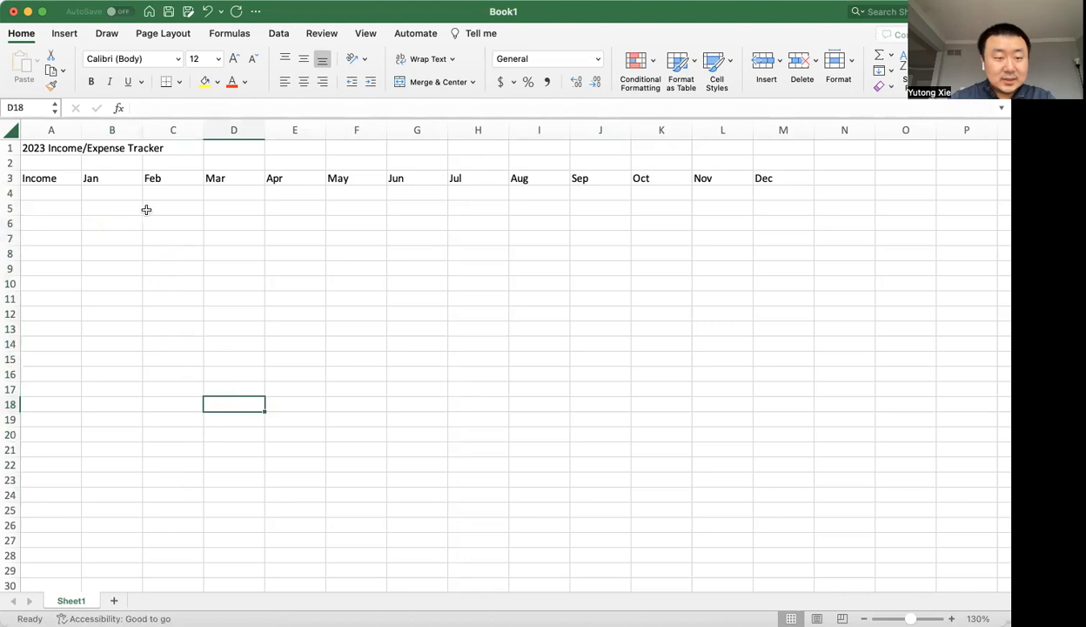
Enter Parents as the first income source in cell A4.
click(47, 204)
click(61, 191)
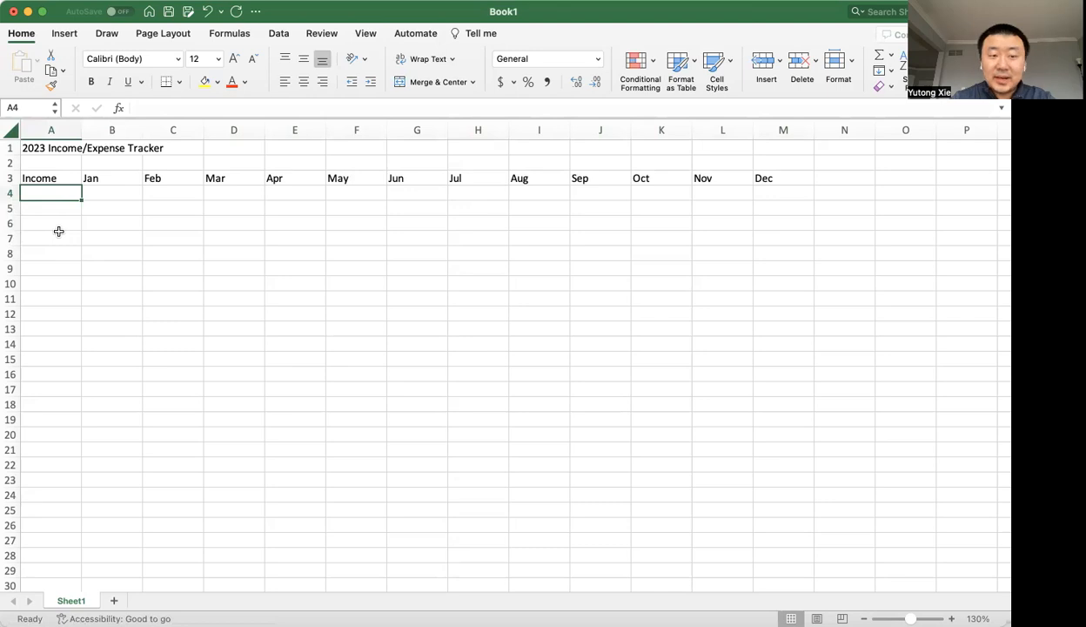
text(Parents)
key(Return)
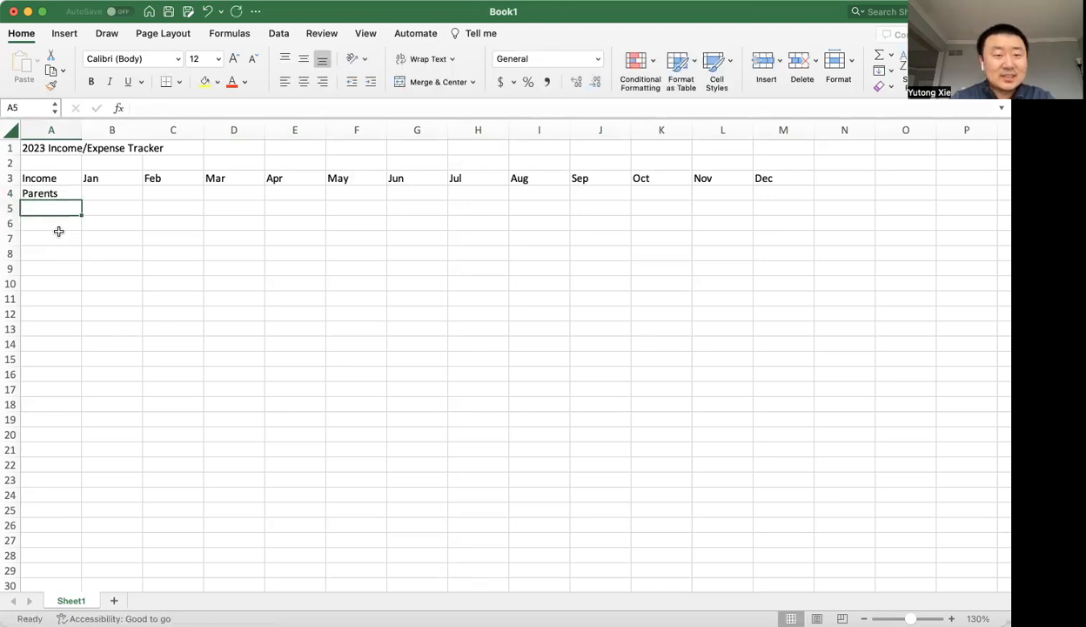
Enter Panera as the second income source in cell A5, and replace it with Part-time.
text(Panera)
key(Return)
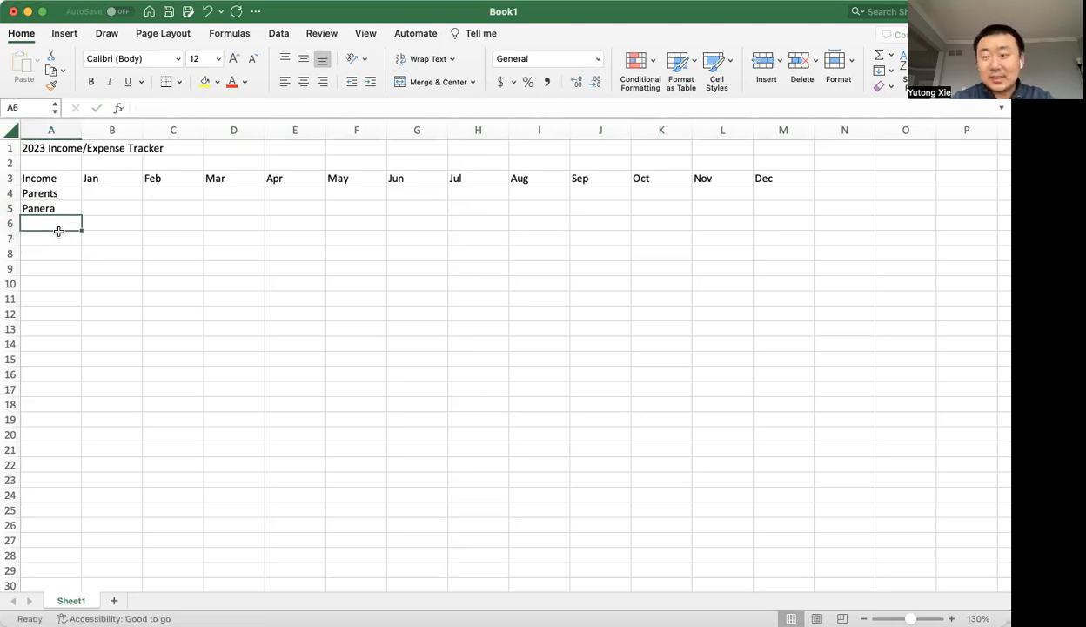
key(Up)
text(Part)
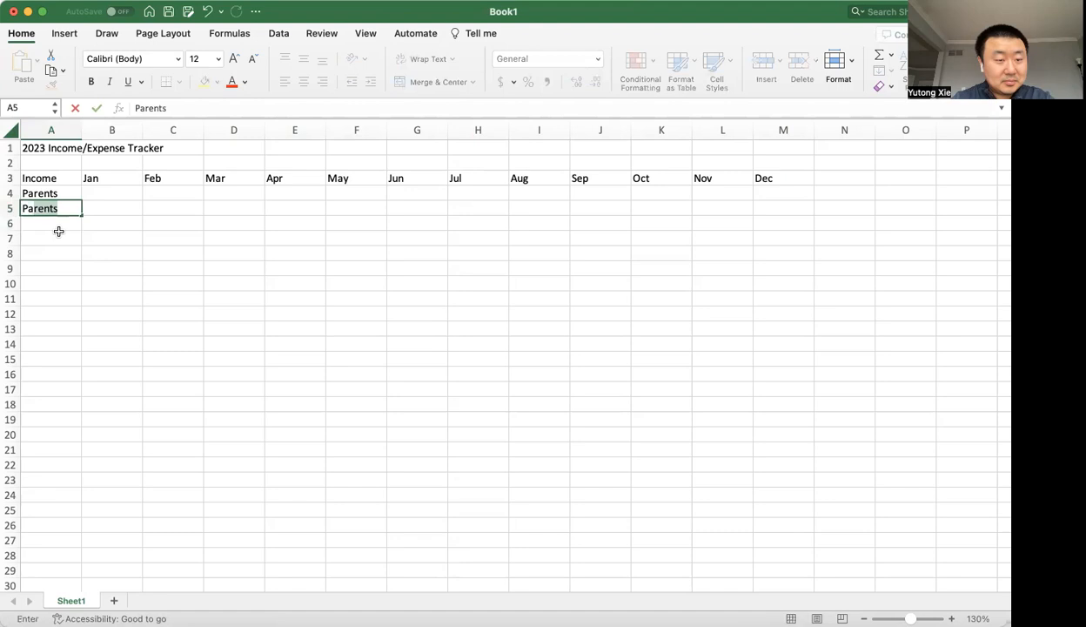
text(-time Job)
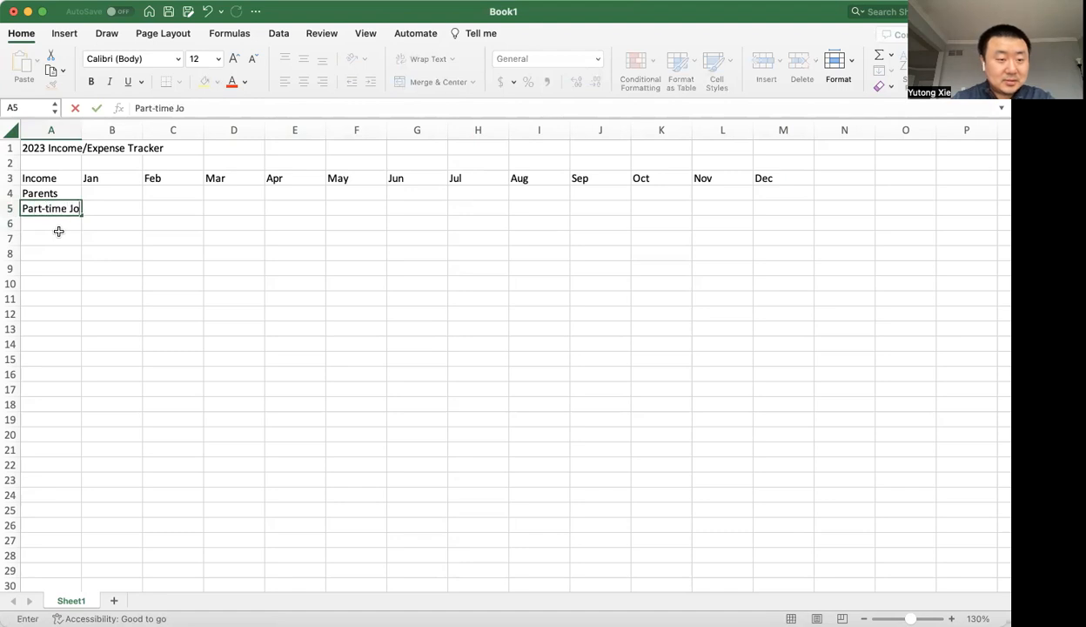
key(BackSpace)
key(BackSpace)
key(BackSpace)
key(Return)
Extend the entry in cell A5 to read Part-time Job.
click(74, 209)
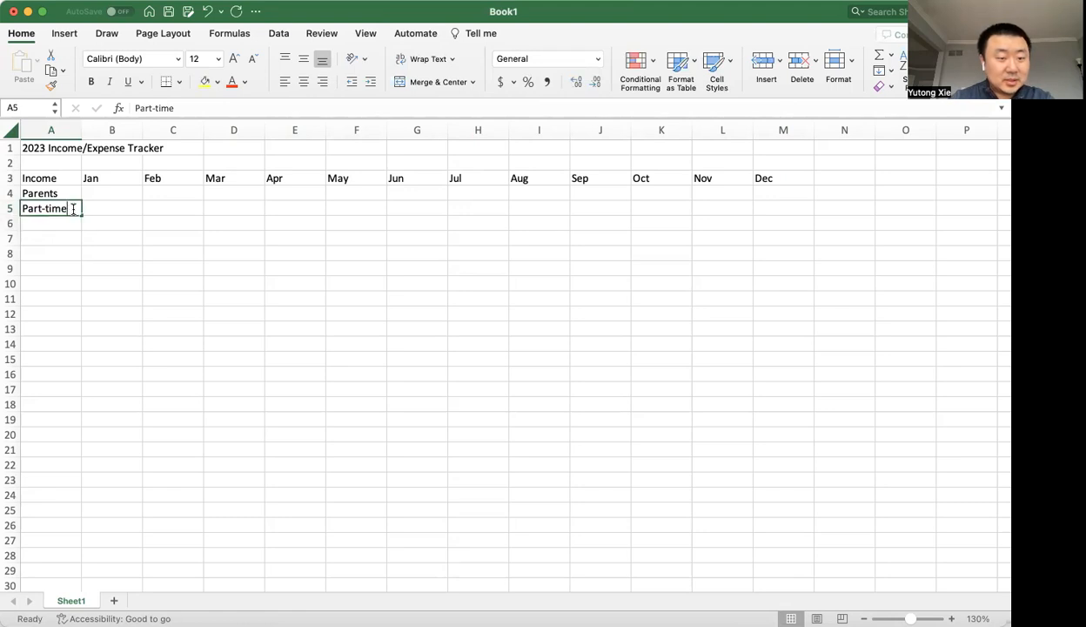
double_click(73, 209)
text(Job)
key(Return)
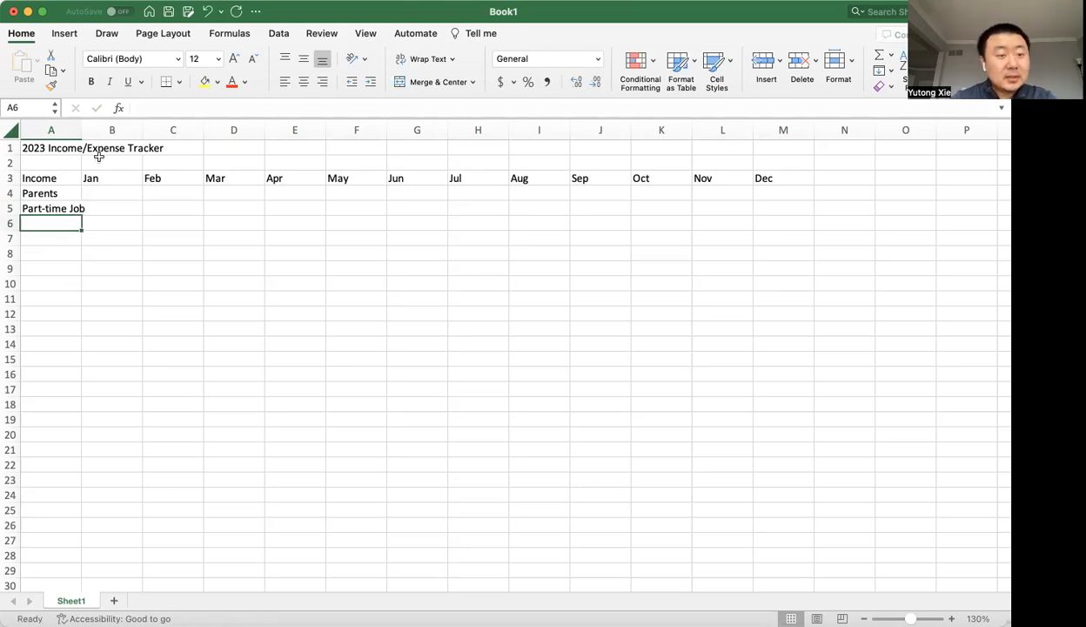
Widen column A until the whole title in cell A1 fits inside it.
click(73, 208)
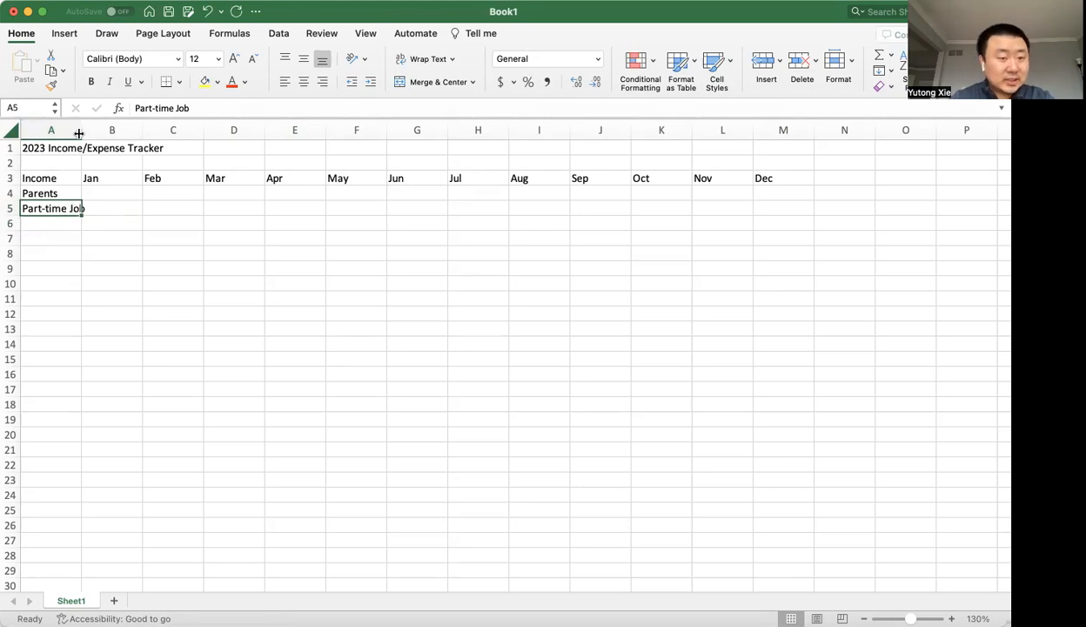
click(34, 131)
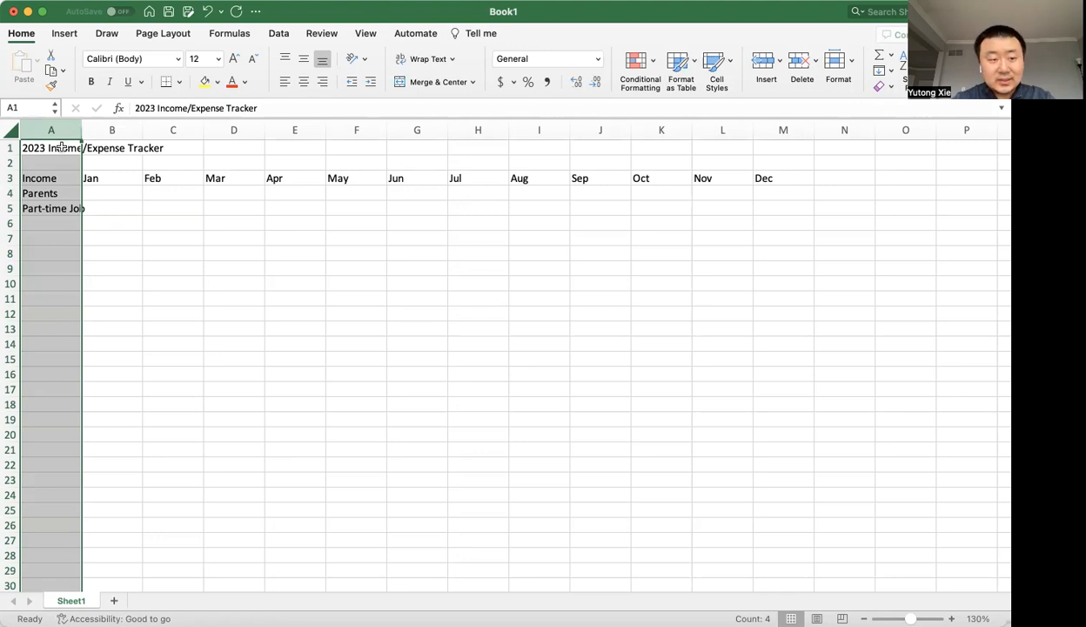
click(62, 147)
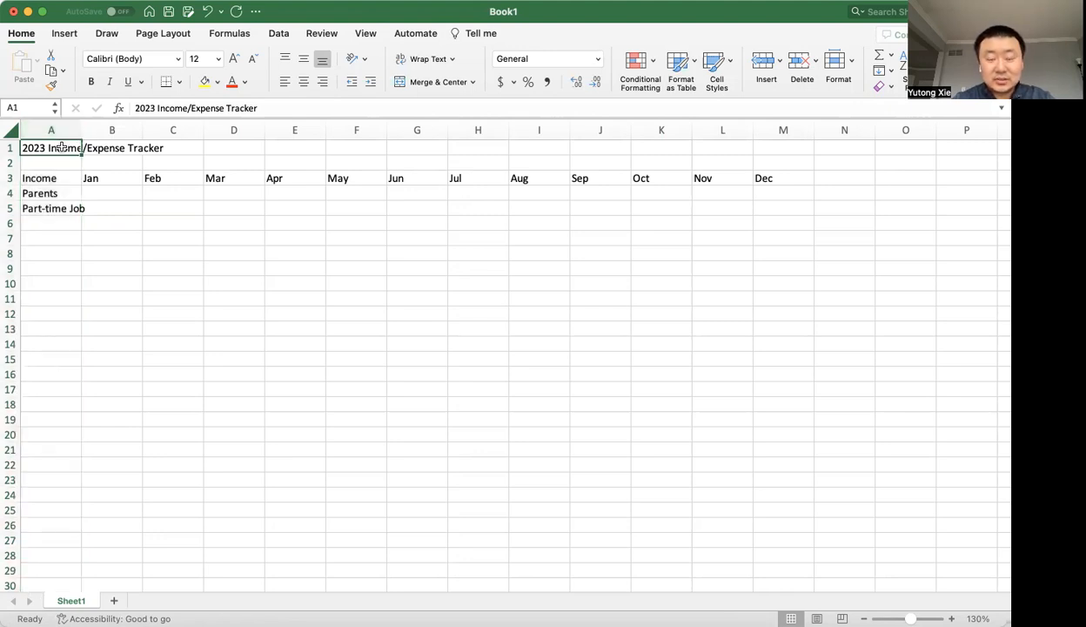
drag(77, 133, 168, 131)
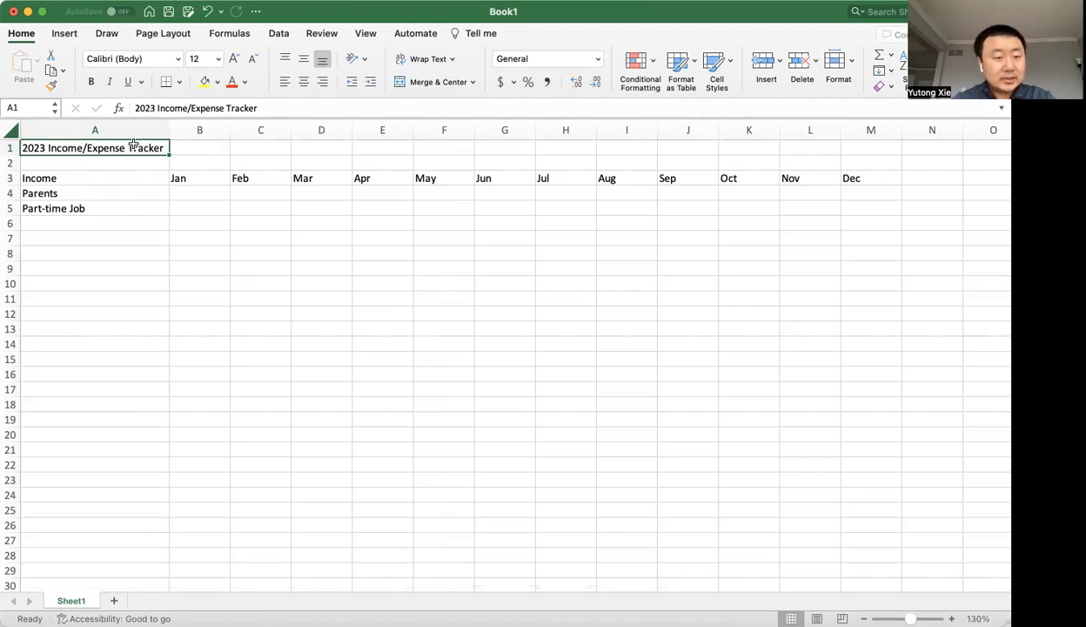
key(shift+Right)
key(shift+Right)
key(shift+Right)
key(shift+Right)
key(shift+Right)
key(shift+Right)
key(shift+Right)
key(shift+Right)
key(shift+Right)
key(shift+Right)
key(shift+Right)
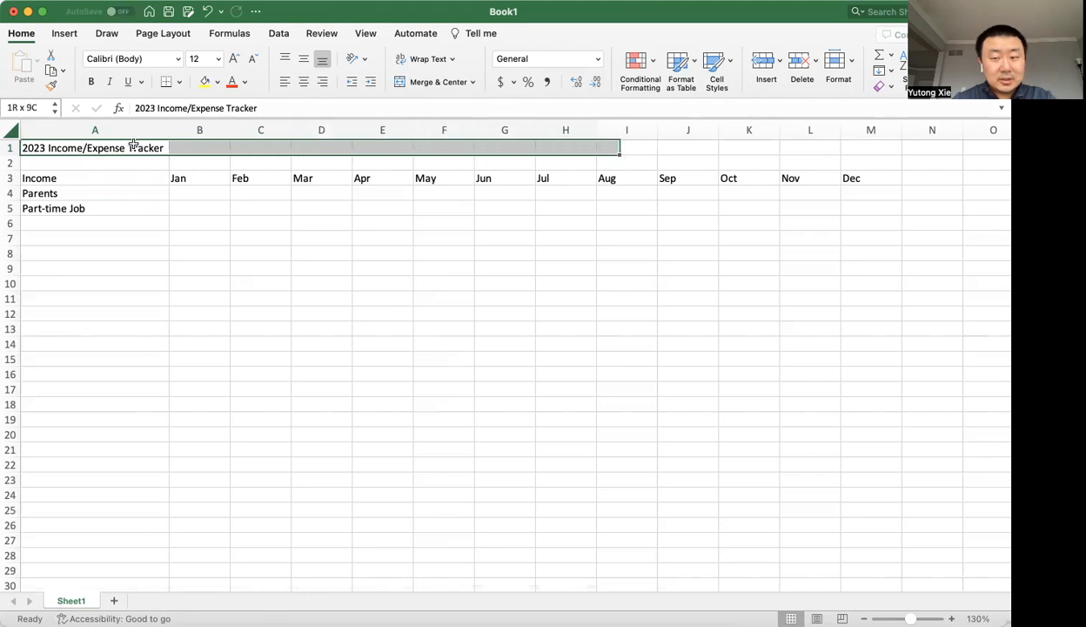
key(shift+Right)
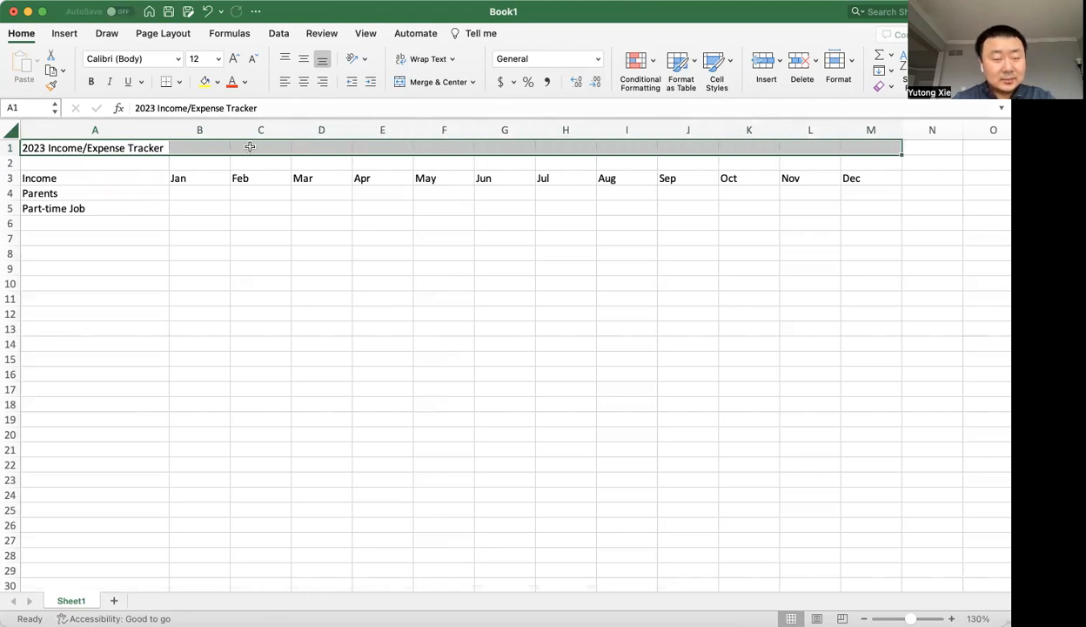
click(149, 148)
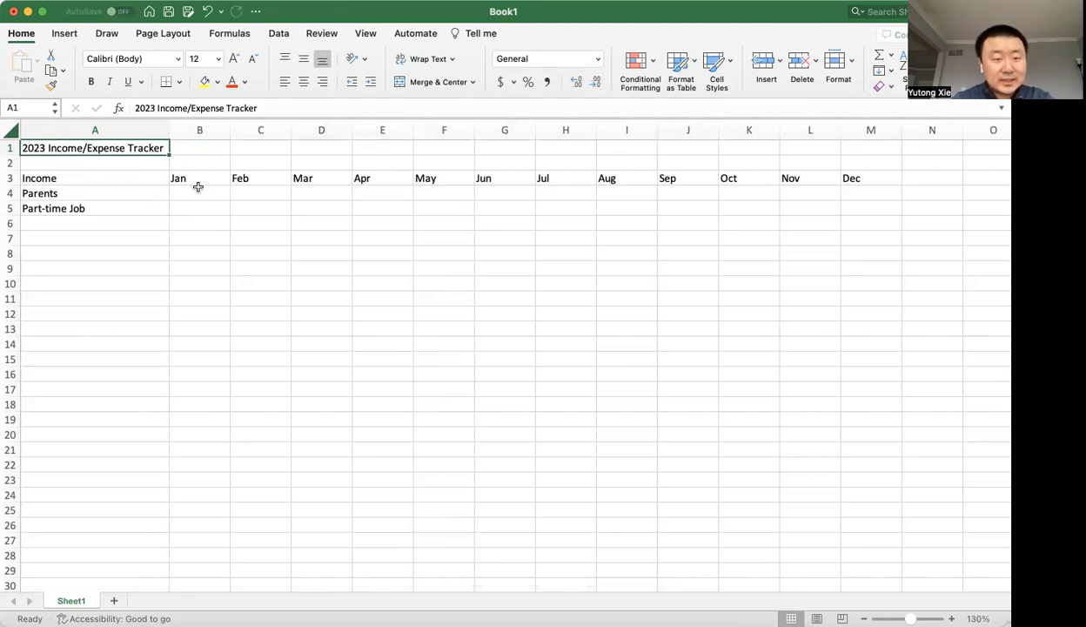
Cut the worksheet title from cell A1 and paste it into cell G1.
key(super+c)
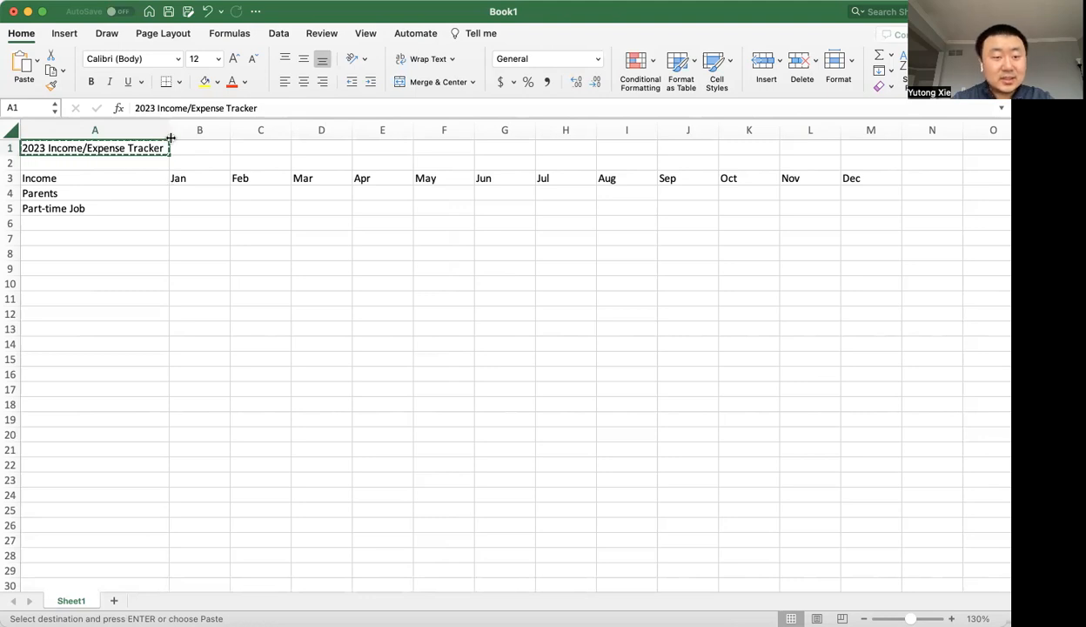
click(503, 150)
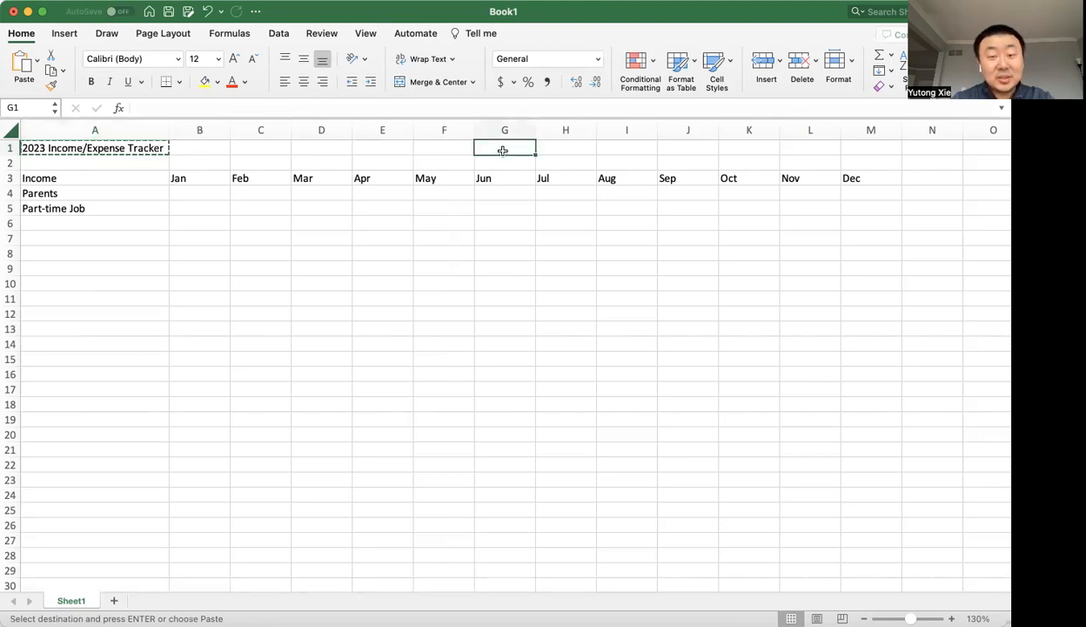
key(super+v)
click(533, 192)
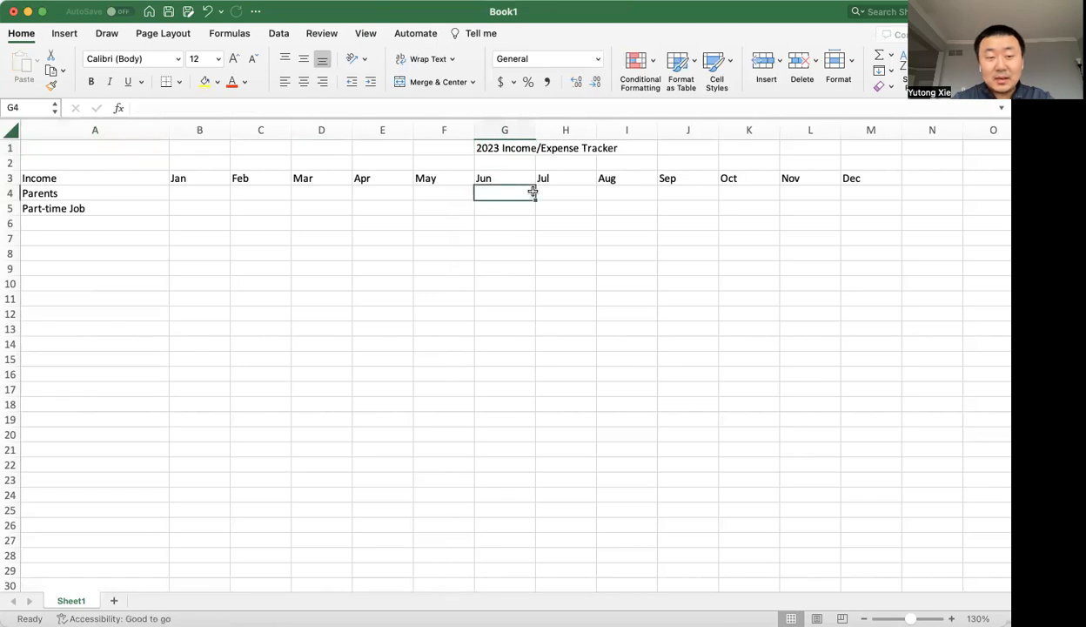
Narrow column A to just fit Part-time Job, and widen column G to fit the title.
drag(169, 130, 89, 132)
click(74, 208)
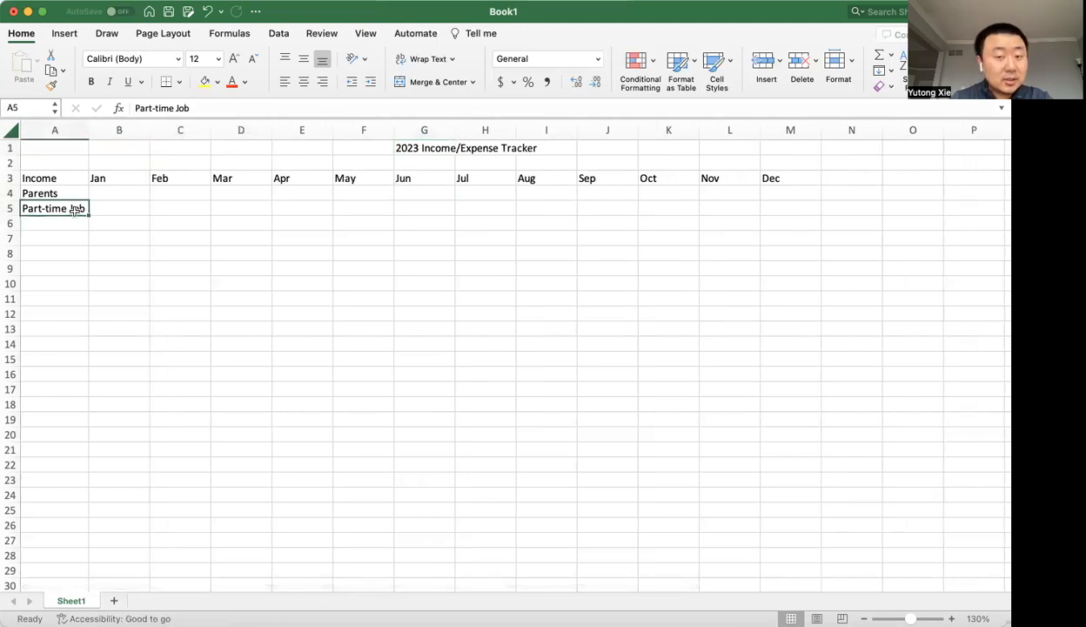
click(441, 149)
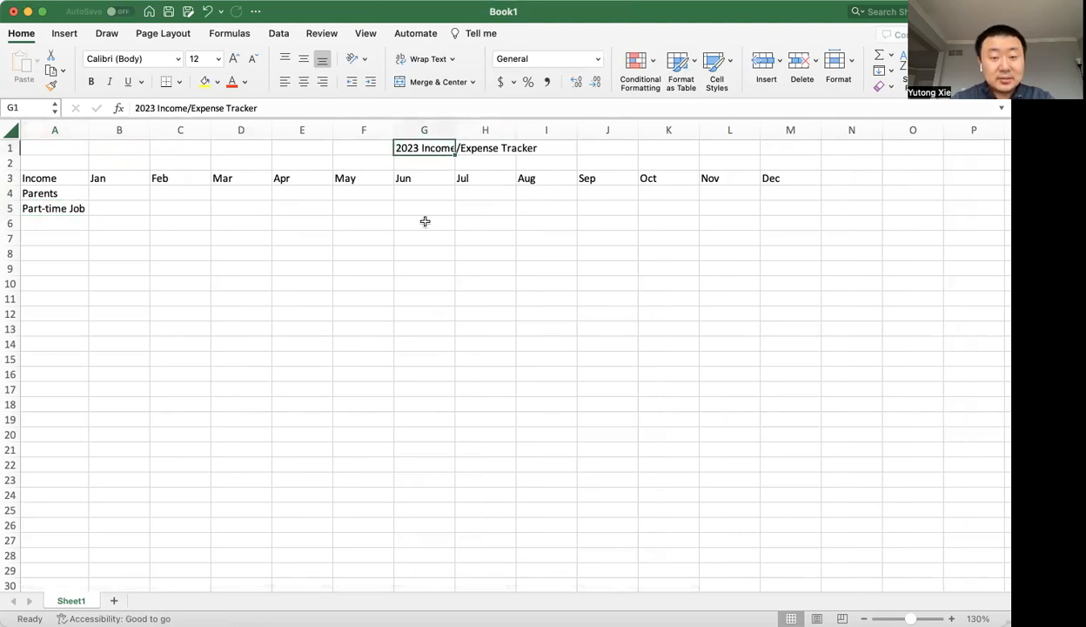
drag(418, 207, 417, 326)
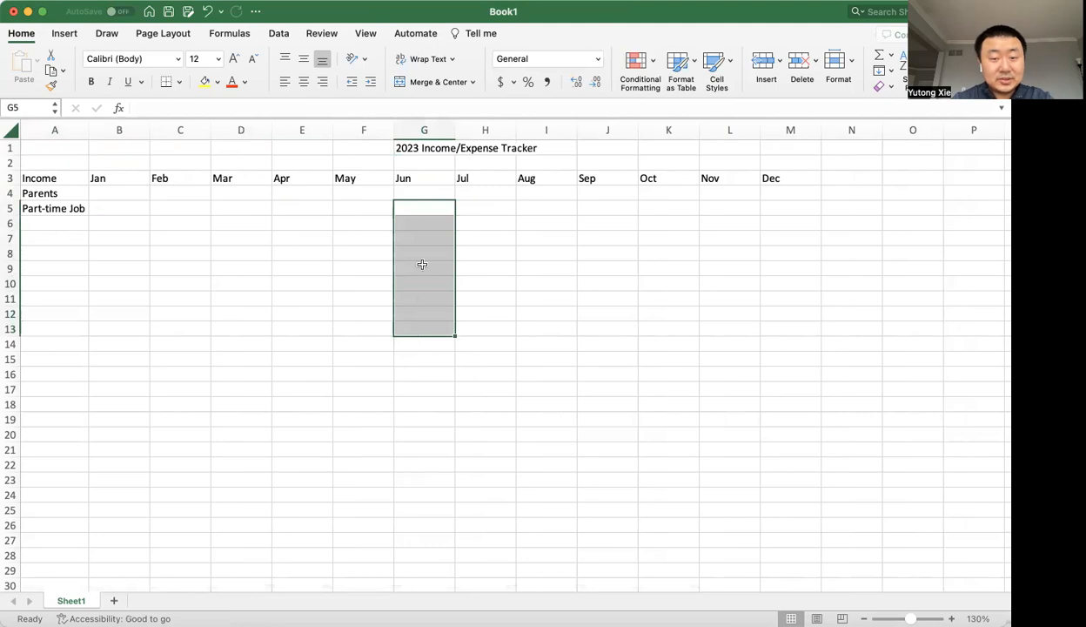
drag(455, 131, 541, 130)
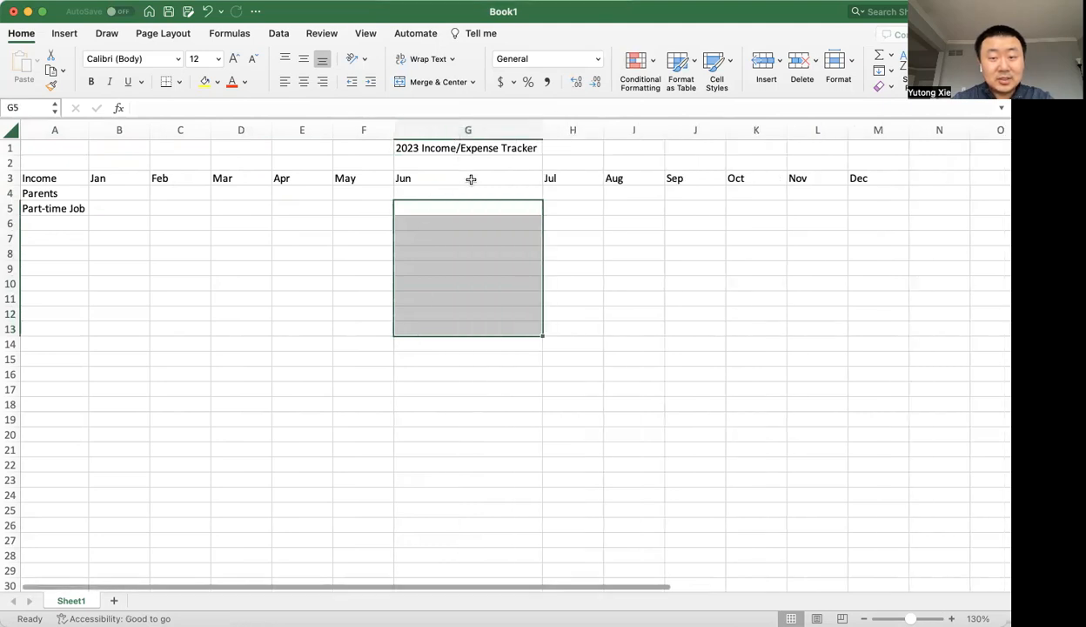
click(470, 179)
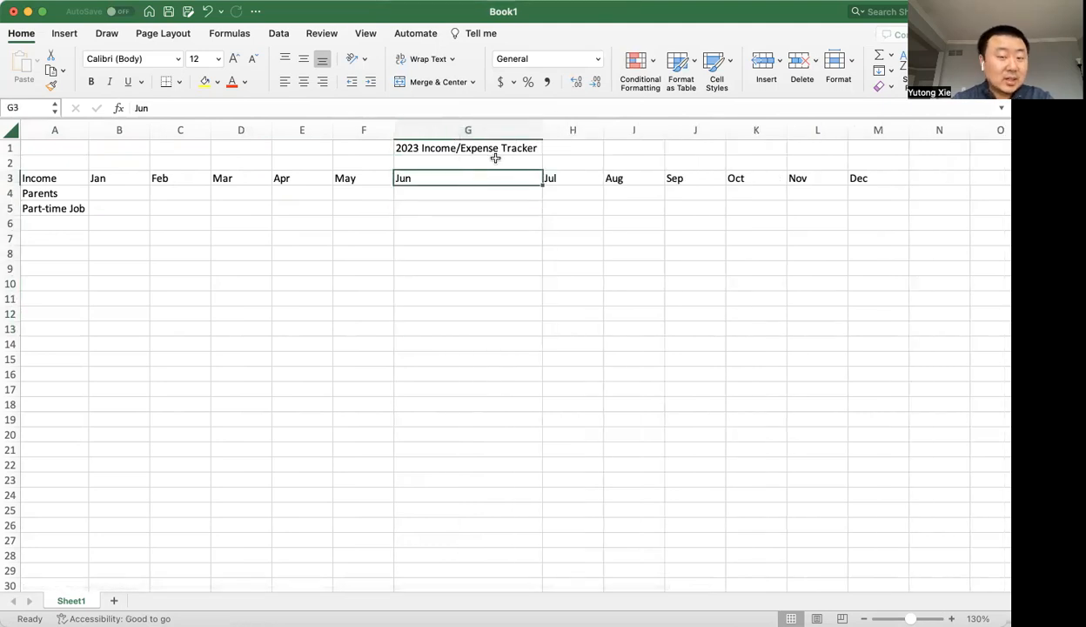
Undo both column width changes and the title move, and cancel the pending cut of A1.
key(super+z)
key(super+z)
key(super+z)
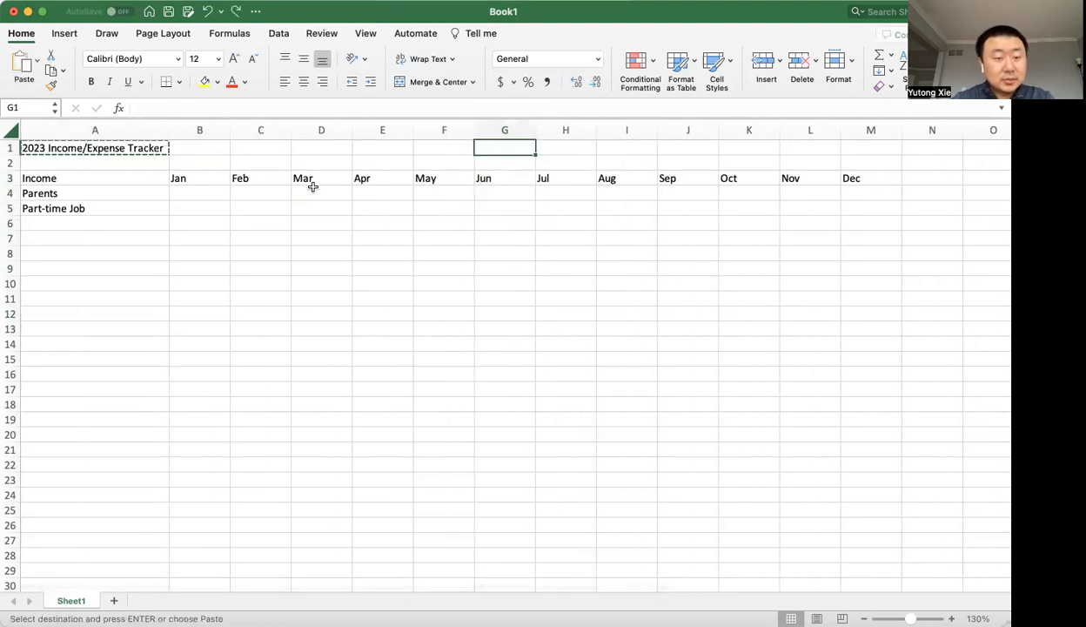
key(Escape)
Move the title from cell A1 directly onto cell G1, and undo the move.
click(135, 149)
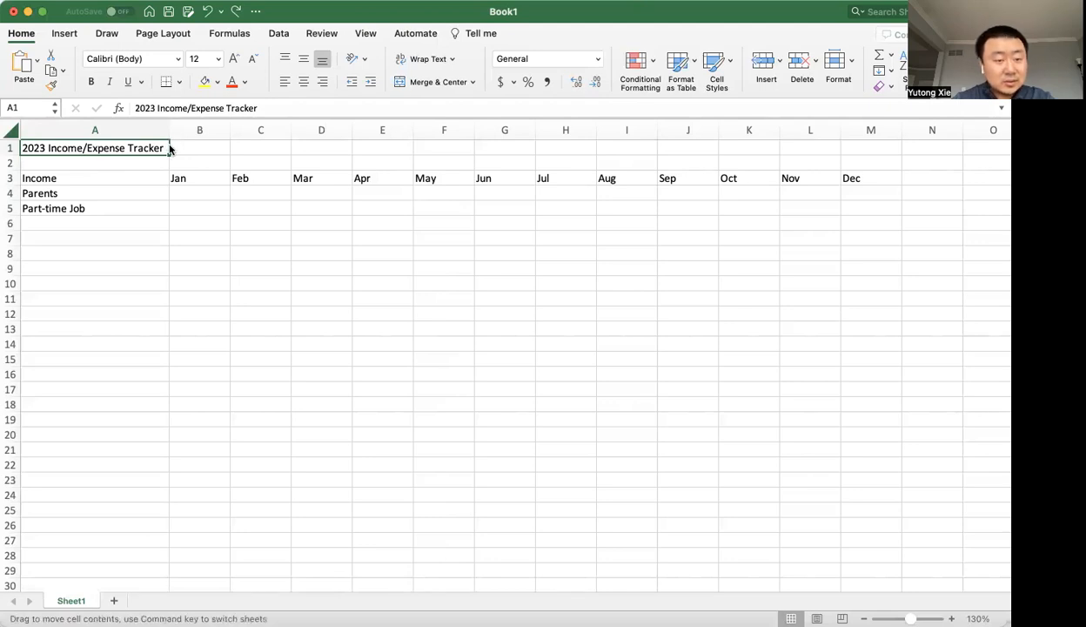
drag(169, 149, 483, 151)
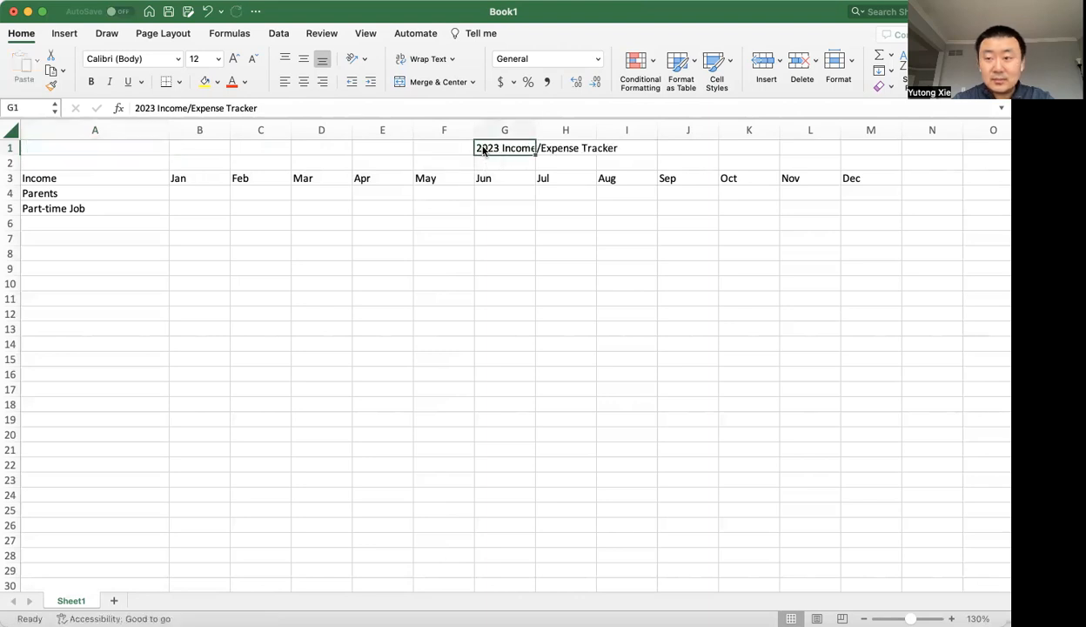
key(super+z)
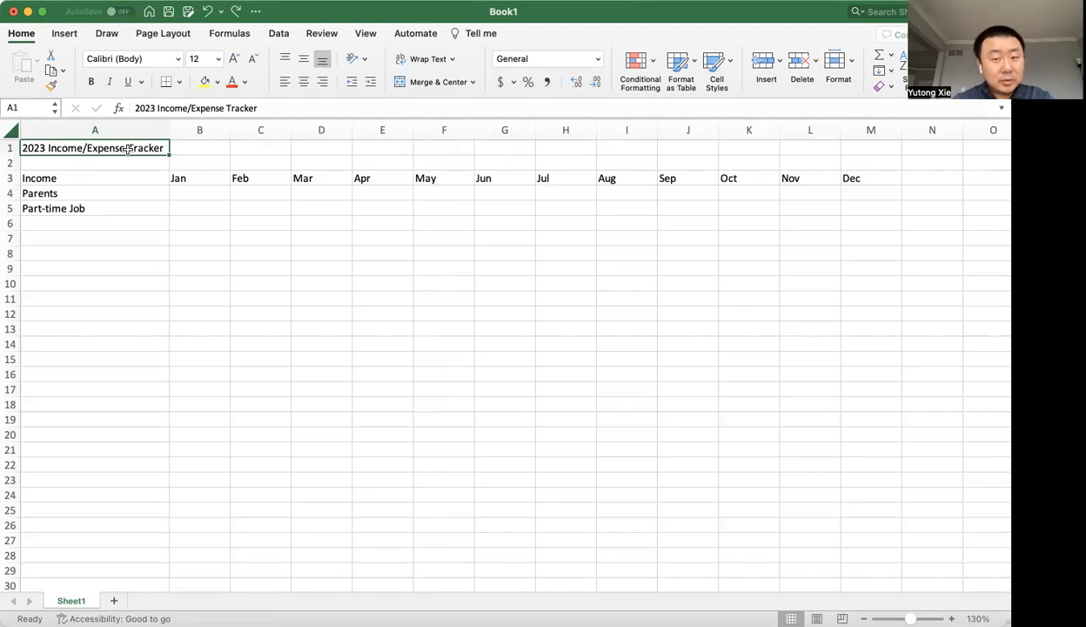
Merge and center the title across cells A1 to M1.
key(shift+Right)
key(shift+Right)
key(shift+Right)
key(shift+Right)
key(shift+Right)
key(shift+Right)
key(shift+Right)
key(shift+Right)
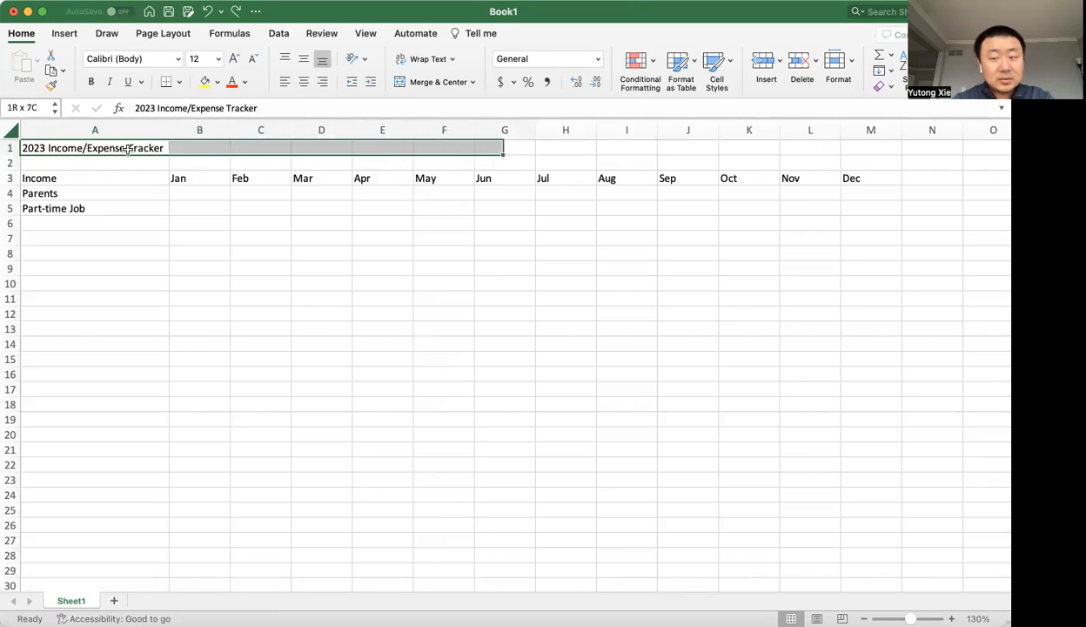
key(shift+Right)
key(shift+Right)
key(shift+Right)
key(shift+Right)
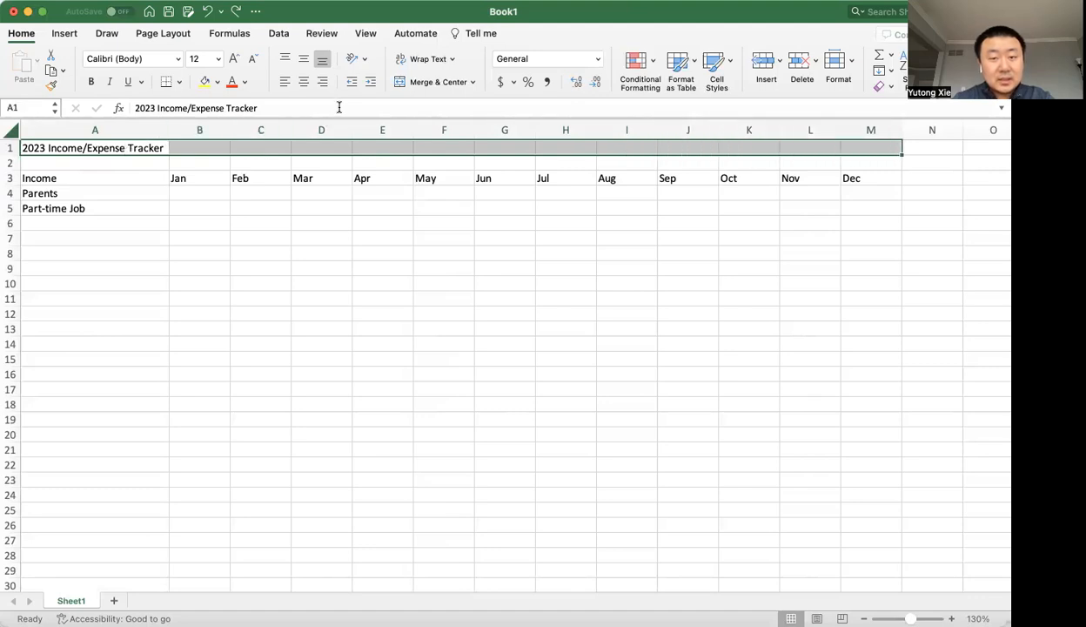
click(473, 83)
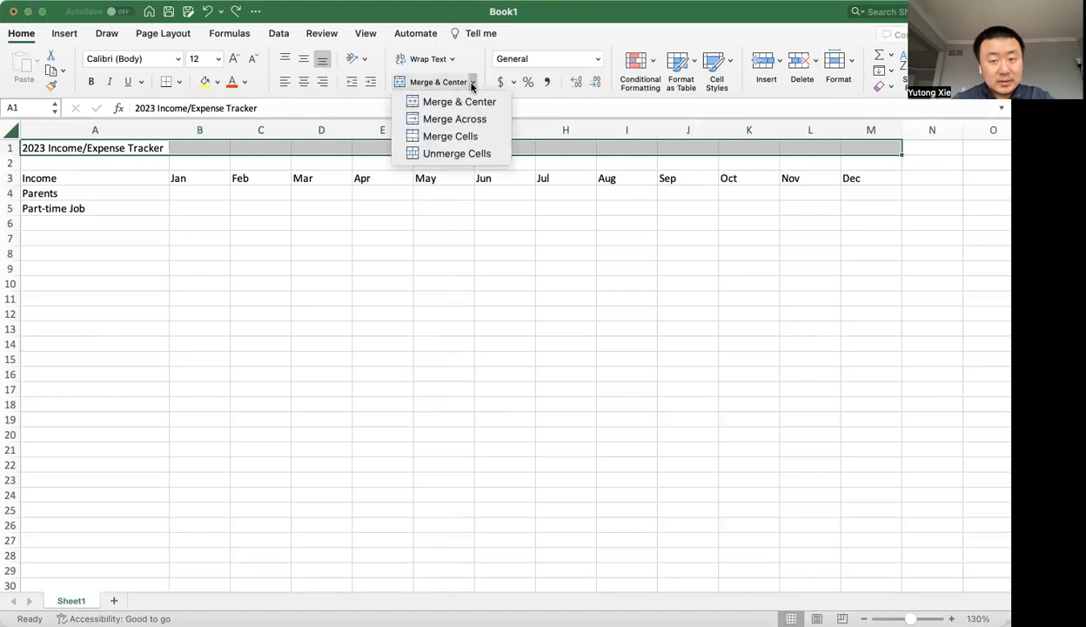
click(473, 83)
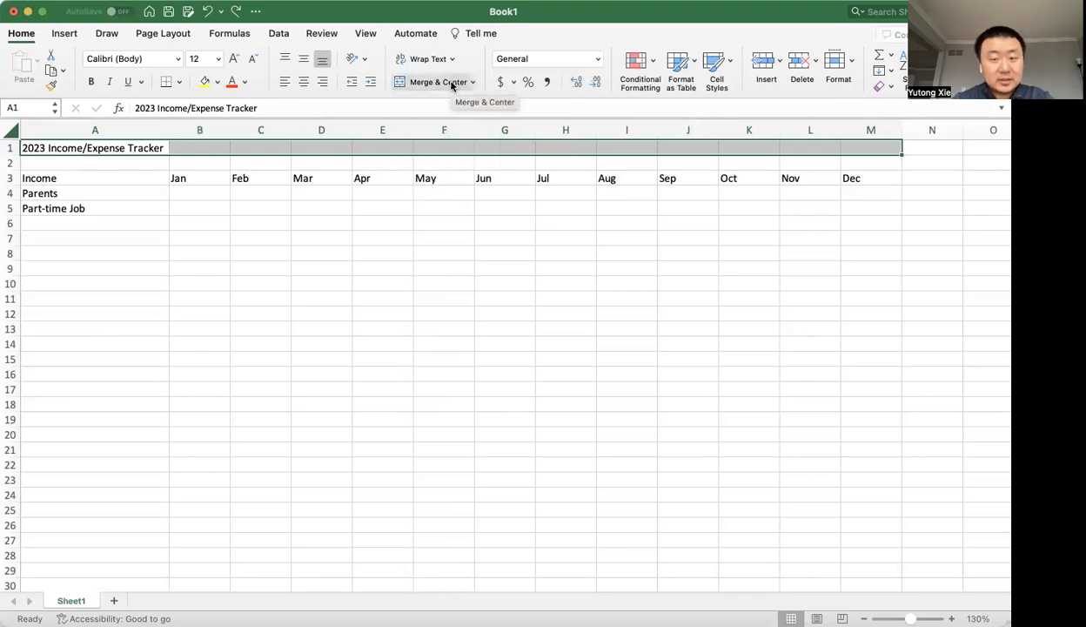
click(444, 82)
click(345, 302)
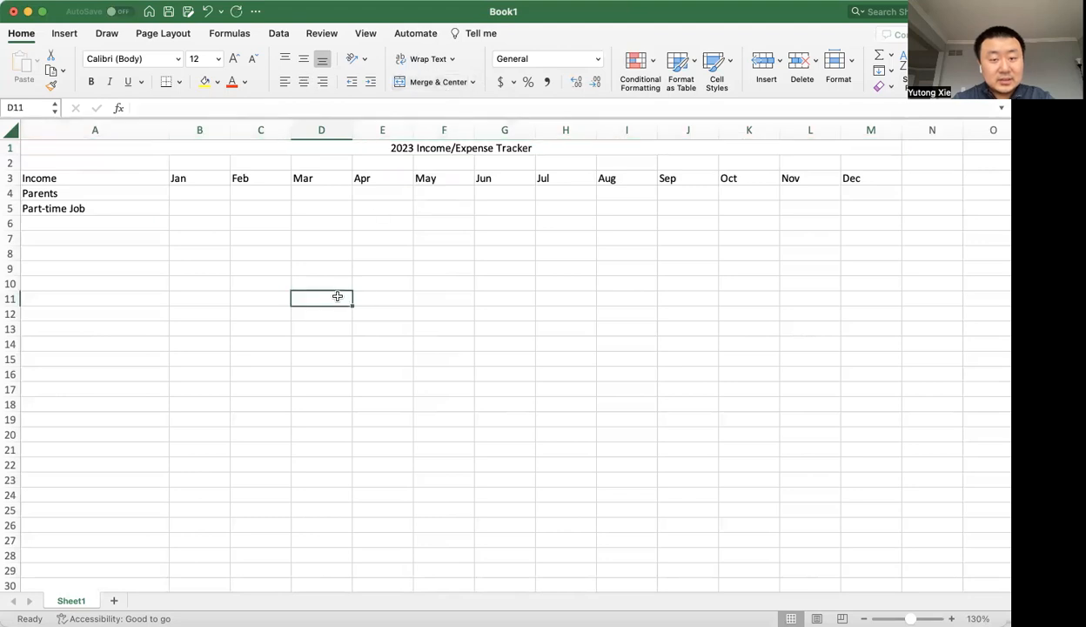
click(403, 151)
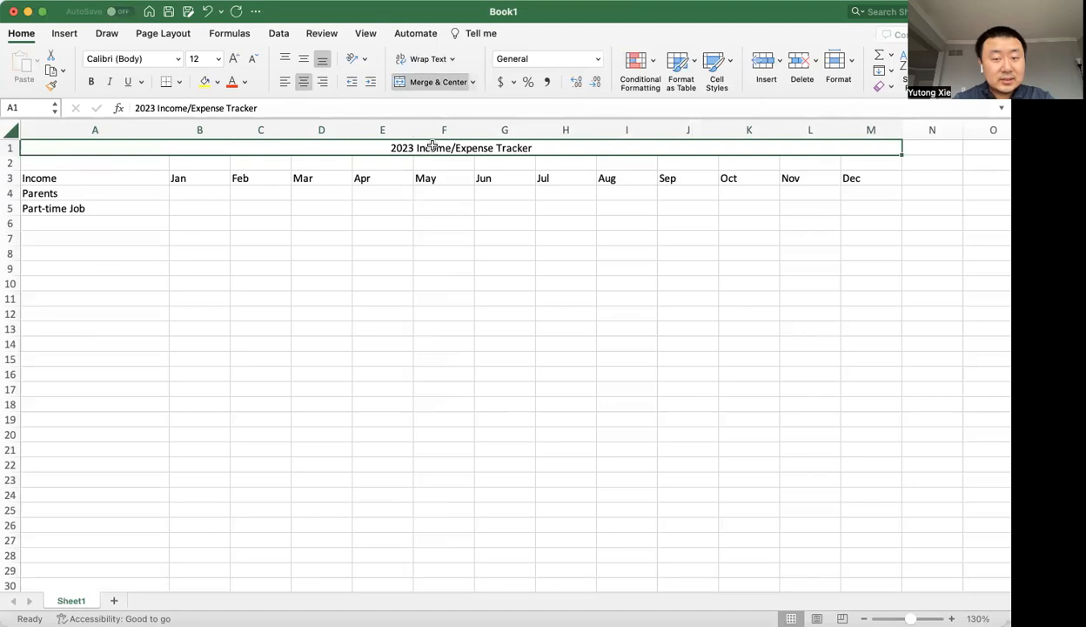
double_click(431, 147)
key(Escape)
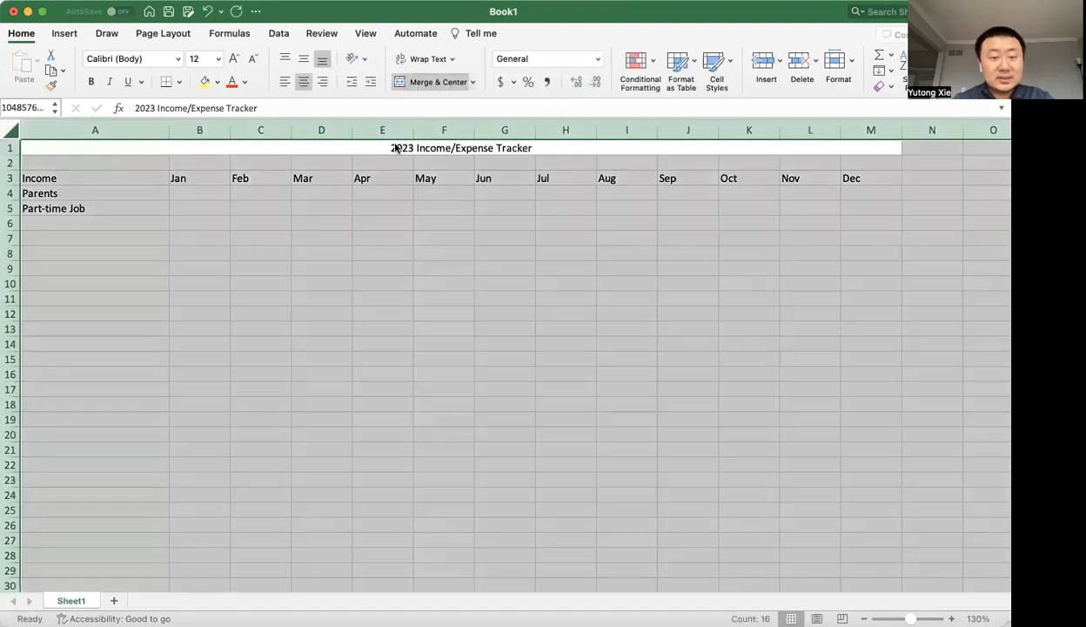
AutoFit the columns of the whole sheet to their contents, and undo the resizing.
key(super+a)
double_click(356, 132)
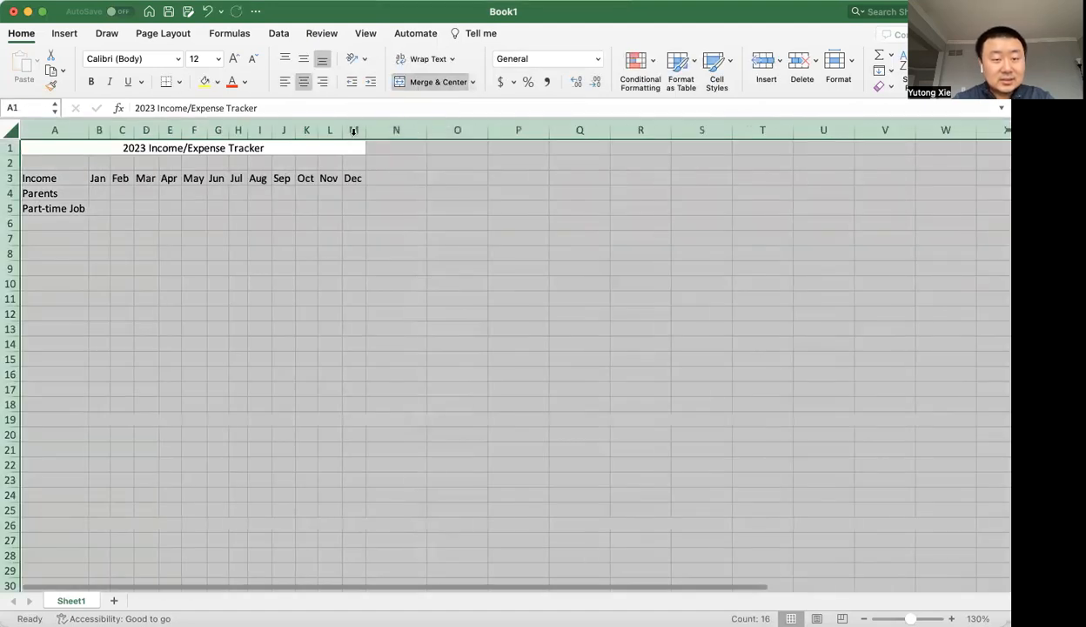
click(320, 241)
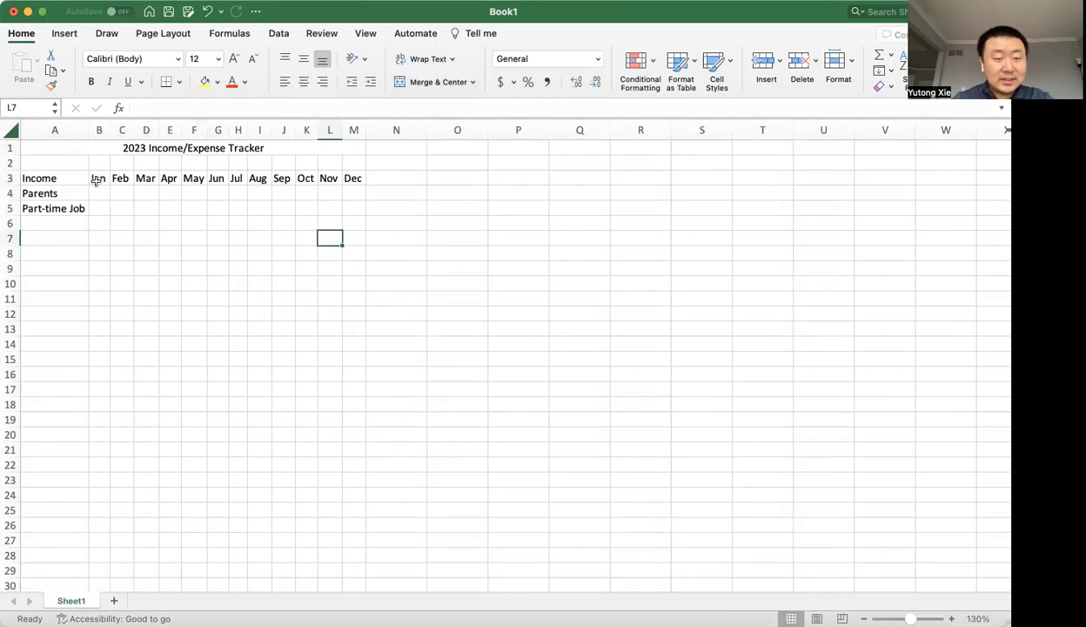
key(super+z)
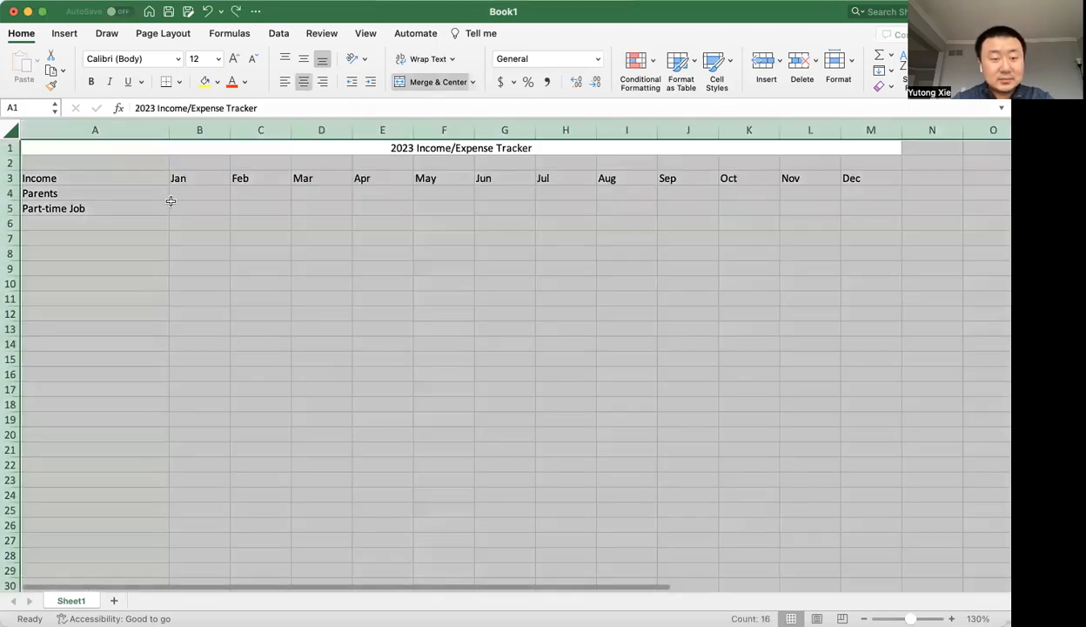
AutoFit the columns of the whole sheet to their contents once more, and undo the resizing.
click(171, 205)
key(super+a)
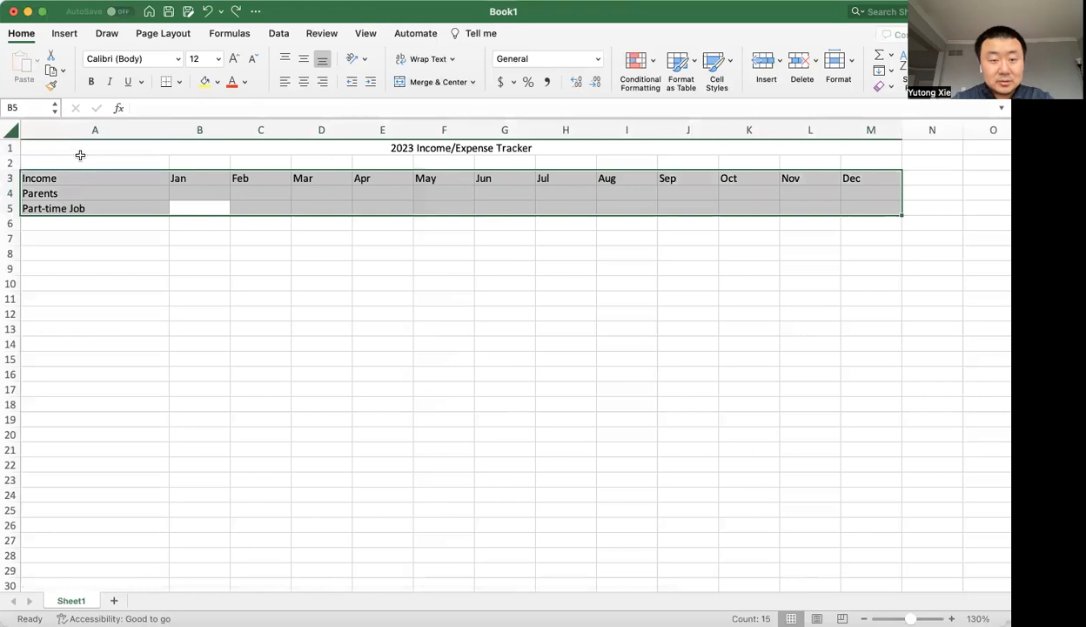
click(76, 147)
click(12, 129)
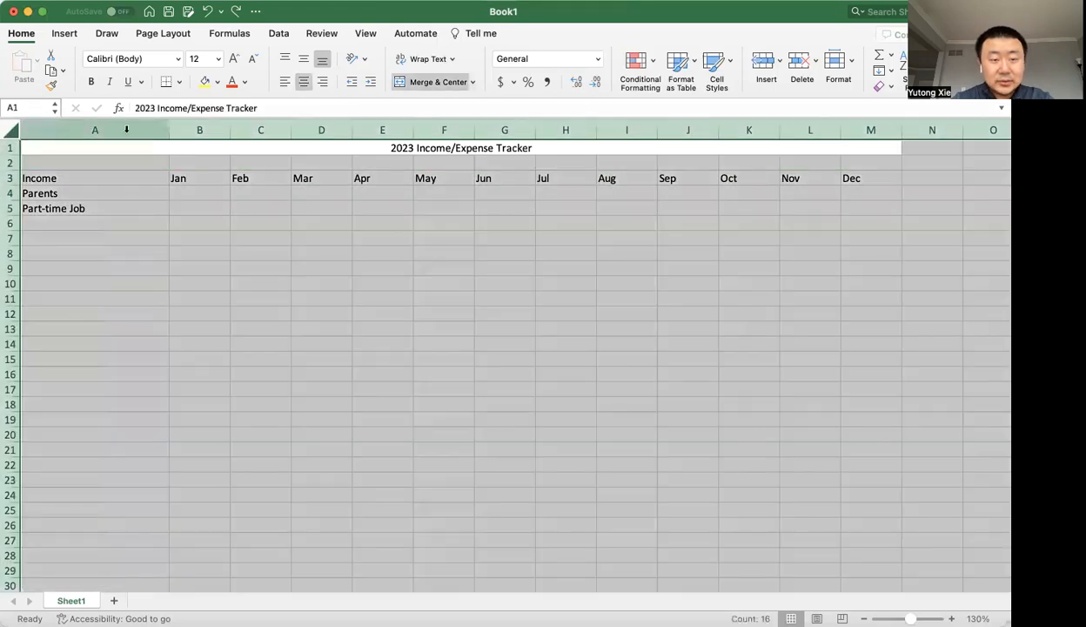
double_click(171, 130)
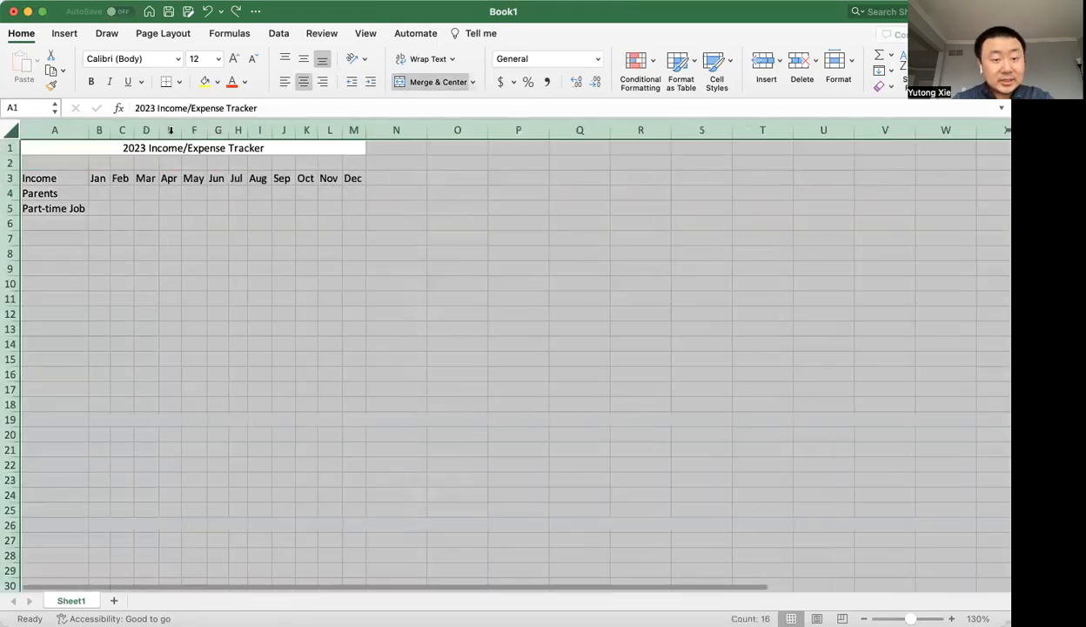
key(super+z)
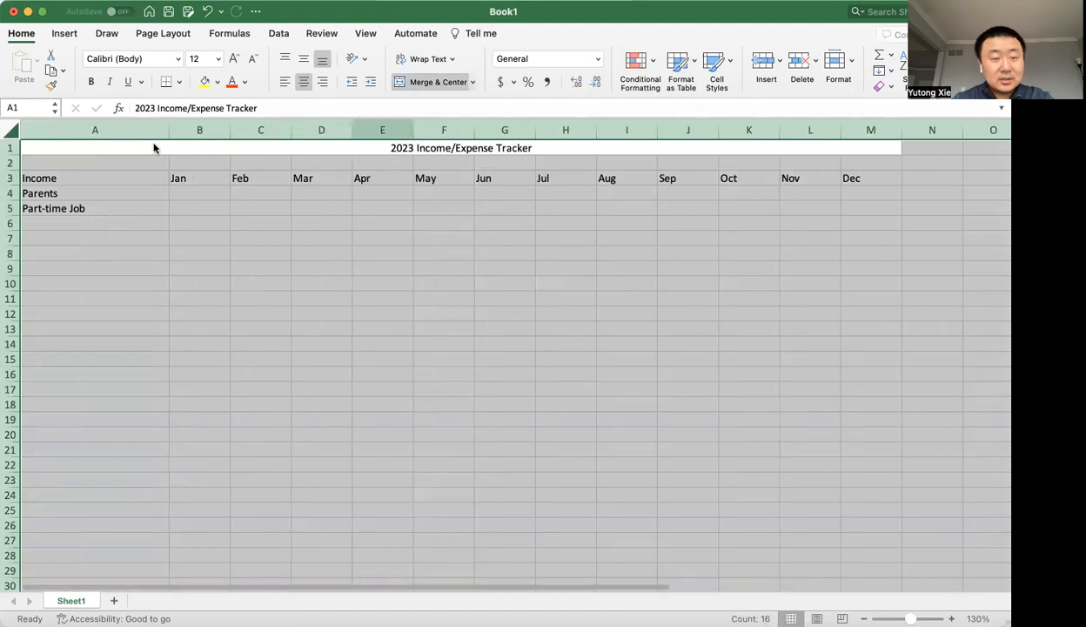
Fit every column to its contents again, check the merged title above the table, and restore the previous widths.
double_click(226, 130)
click(95, 266)
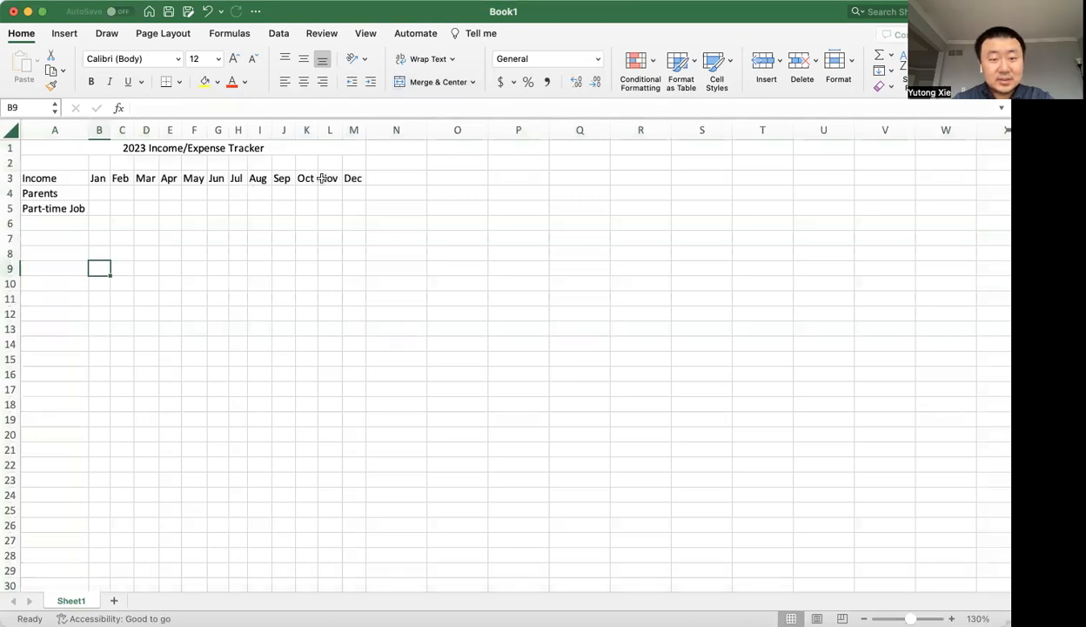
click(218, 145)
click(281, 155)
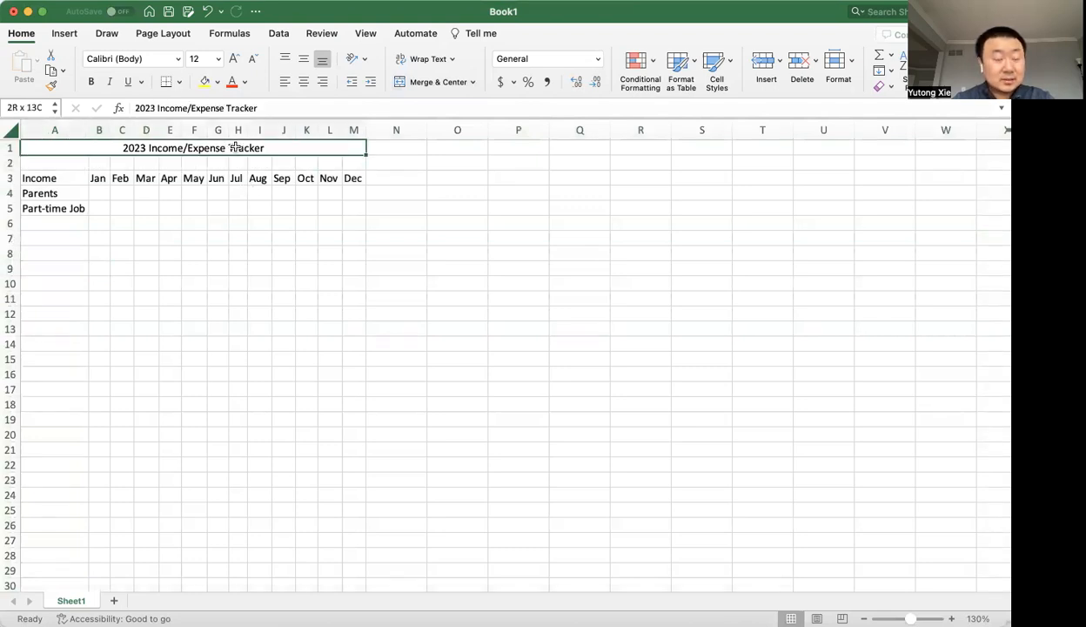
click(222, 212)
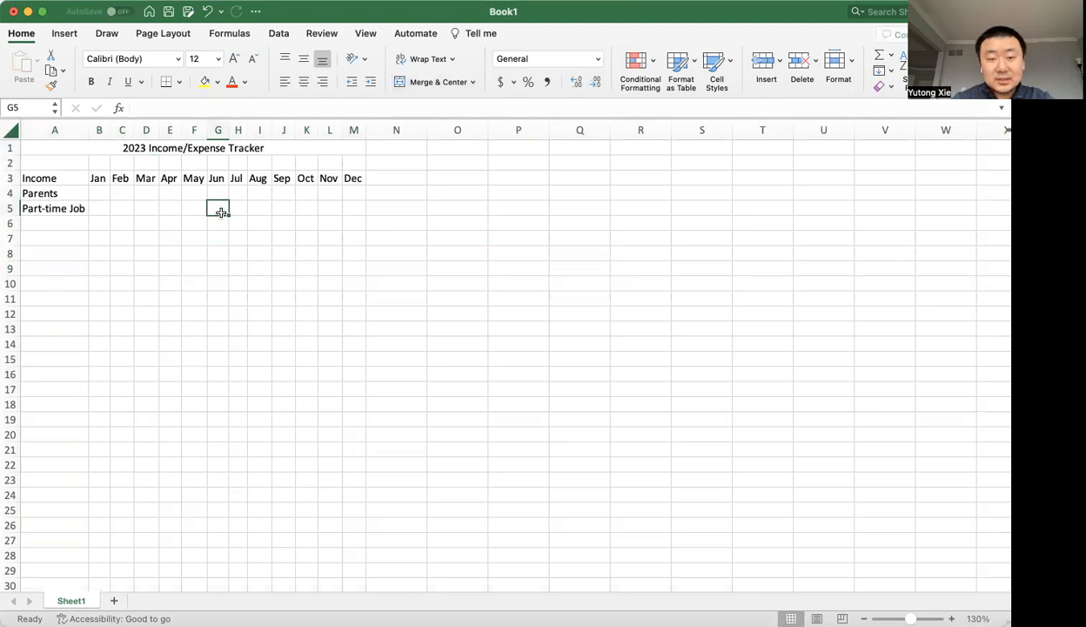
key(super+a)
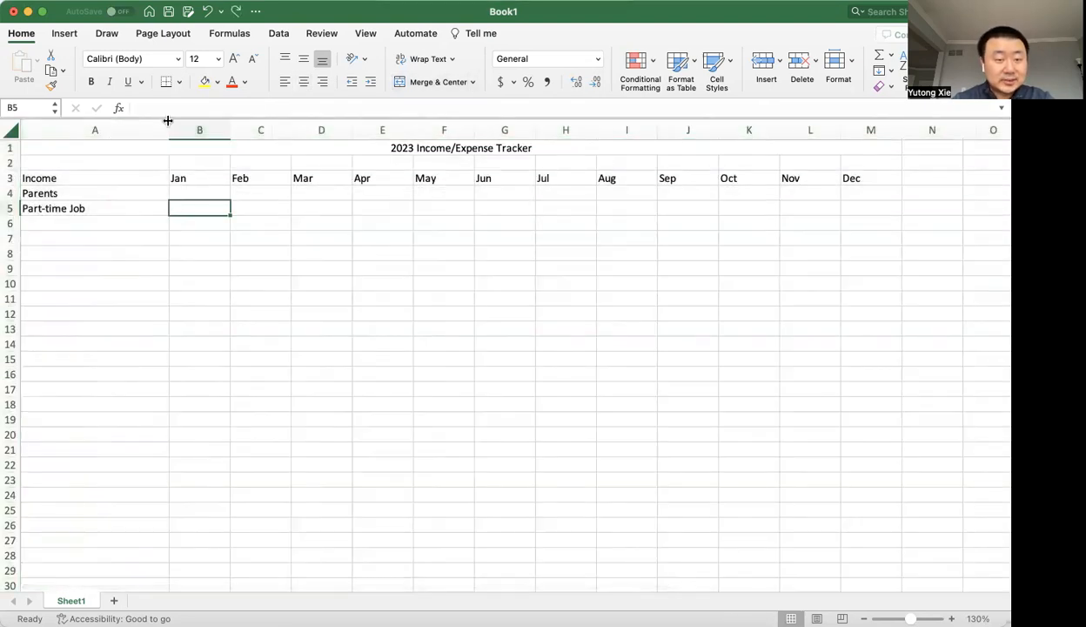
Narrow only column A so it fits its longest label, Part-time Job.
drag(168, 120, 89, 120)
click(55, 209)
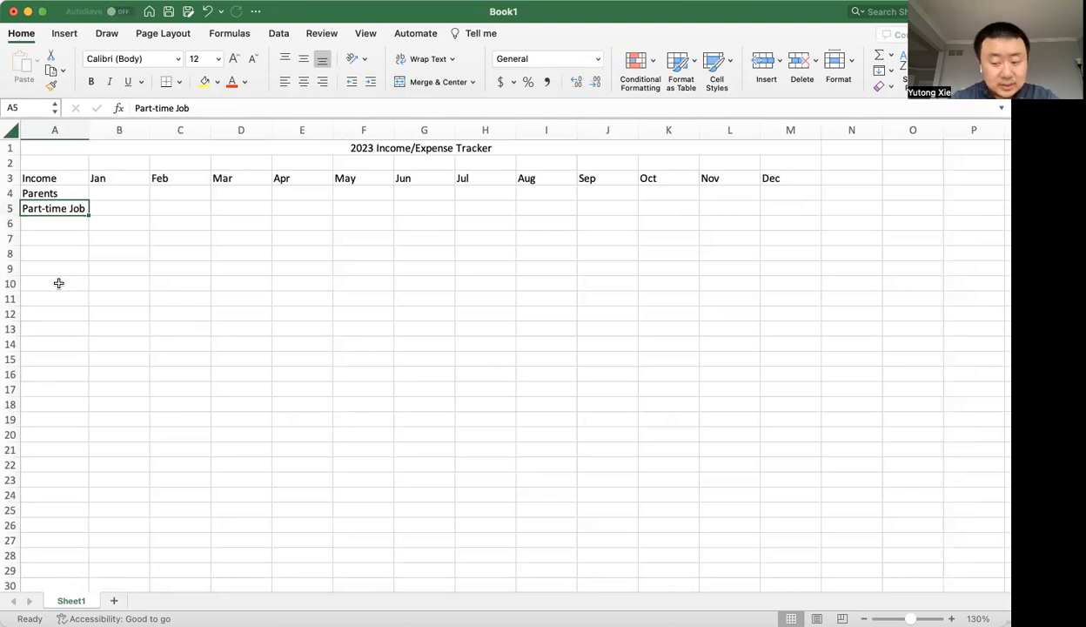
Enter TickTock as an income source in cell A6, below Part-time Job.
key(Return)
text(TickTock)
key(Return)
key(Up)
text(Tic)
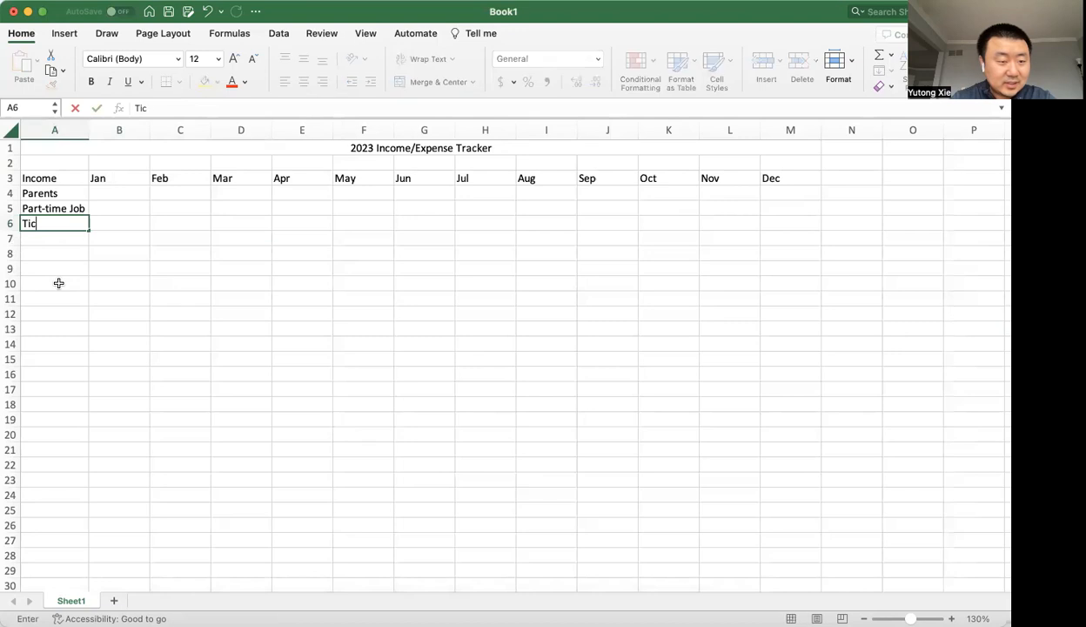
text(kTock)
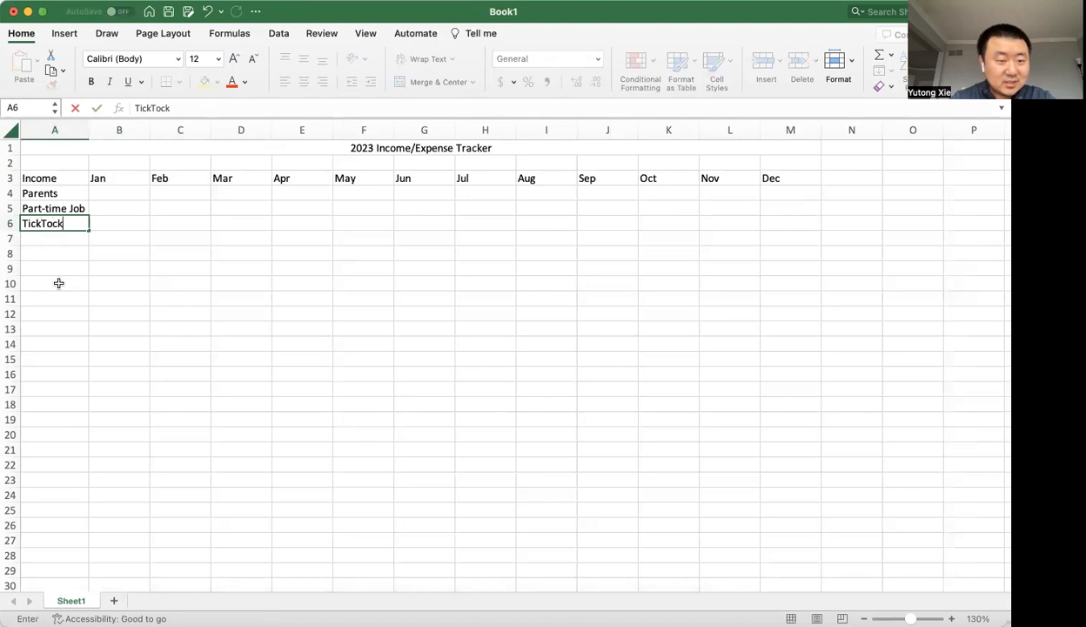
key(Return)
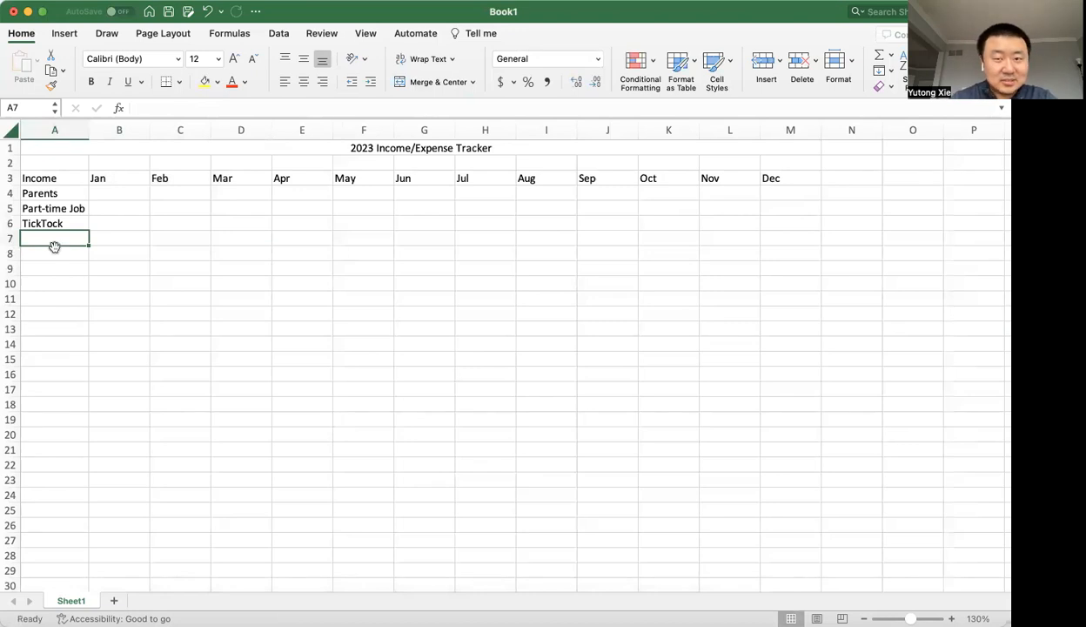
Replace the income source in cell A6 with TikTok.
key(super+Tab)
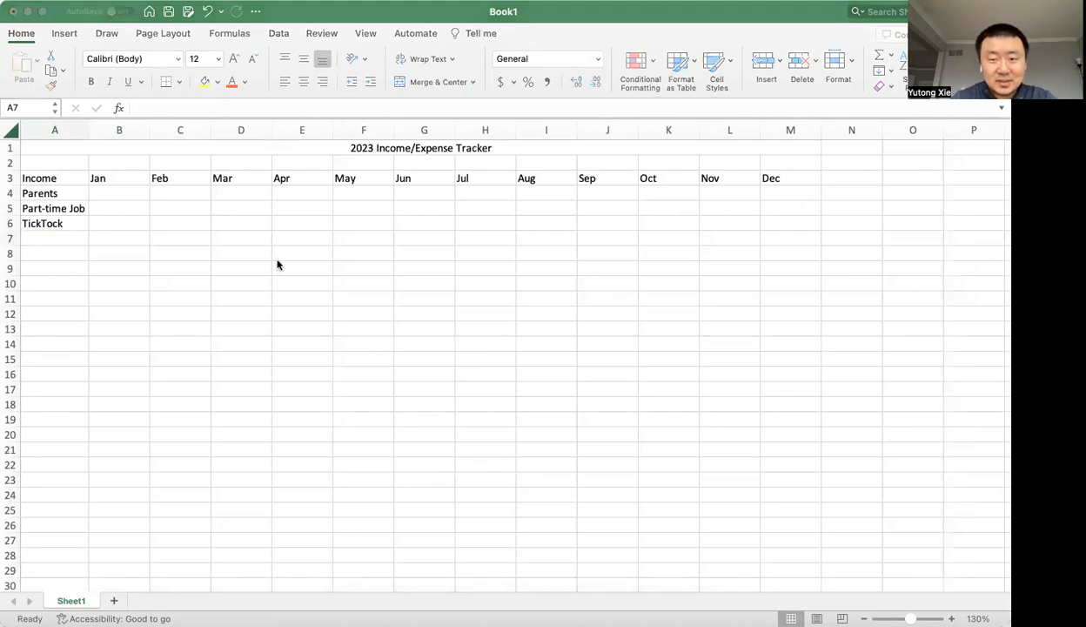
key(super+Tab)
click(69, 219)
text(TikTok)
key(Return)
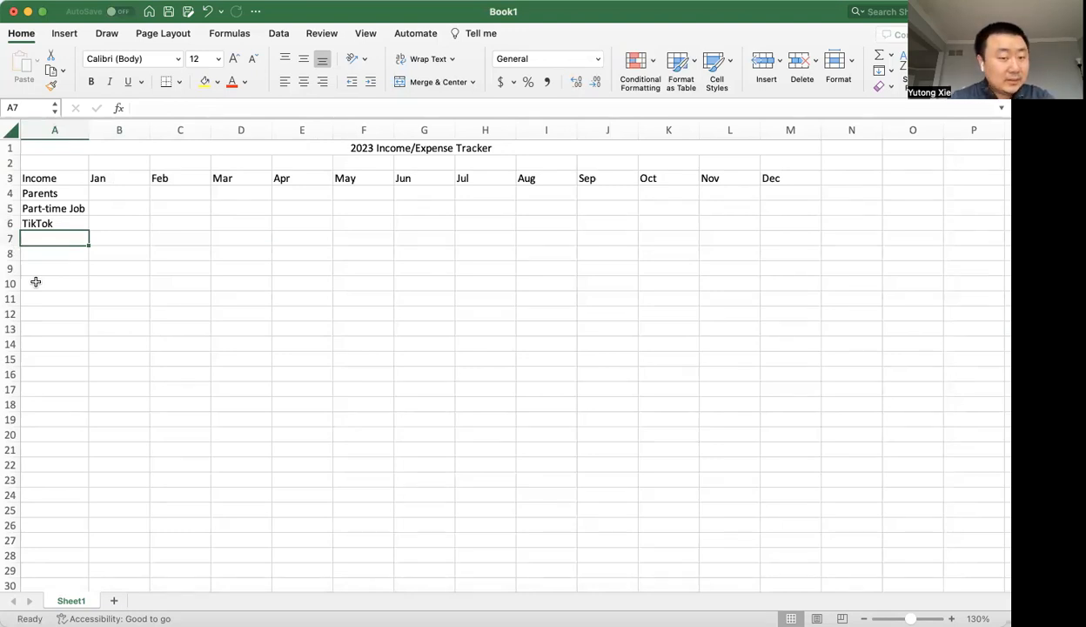
Enter the section heading Expenses in cell A9.
click(54, 262)
text(Ex)
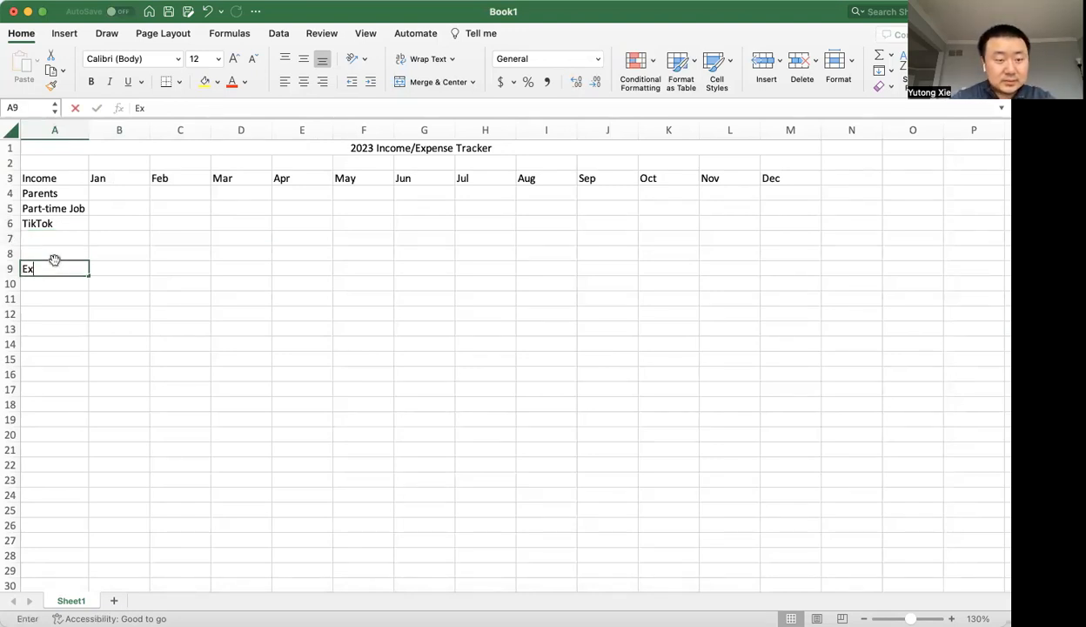
text(penses)
key(Return)
Copy the month headers Jan to Dec from B3:M3 and paste them beside the Expenses heading, starting at B9.
click(128, 183)
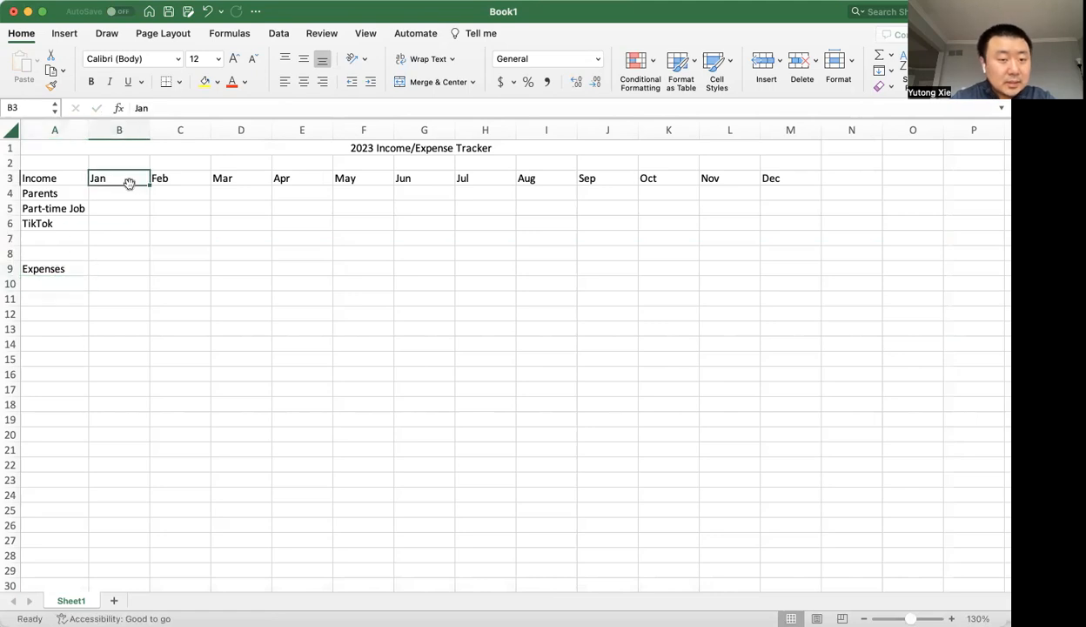
key(super+shift+Right)
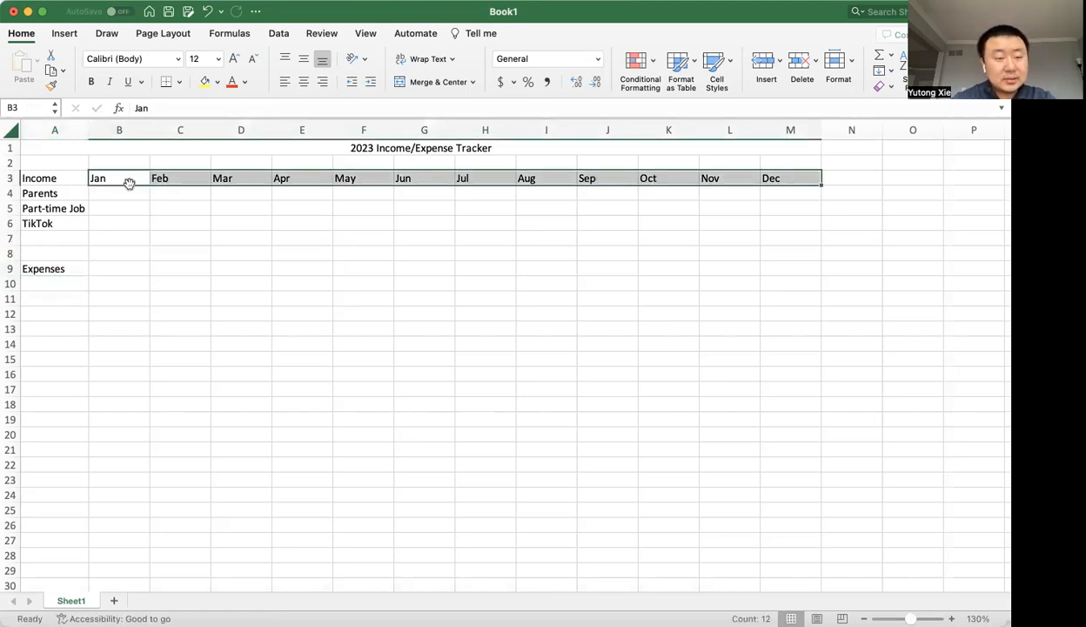
key(Down)
key(Down)
key(Down)
key(Up)
key(Down)
key(Down)
key(Down)
key(Up)
key(Up)
key(Up)
key(Up)
key(Up)
key(super+shift+Right)
key(super+c)
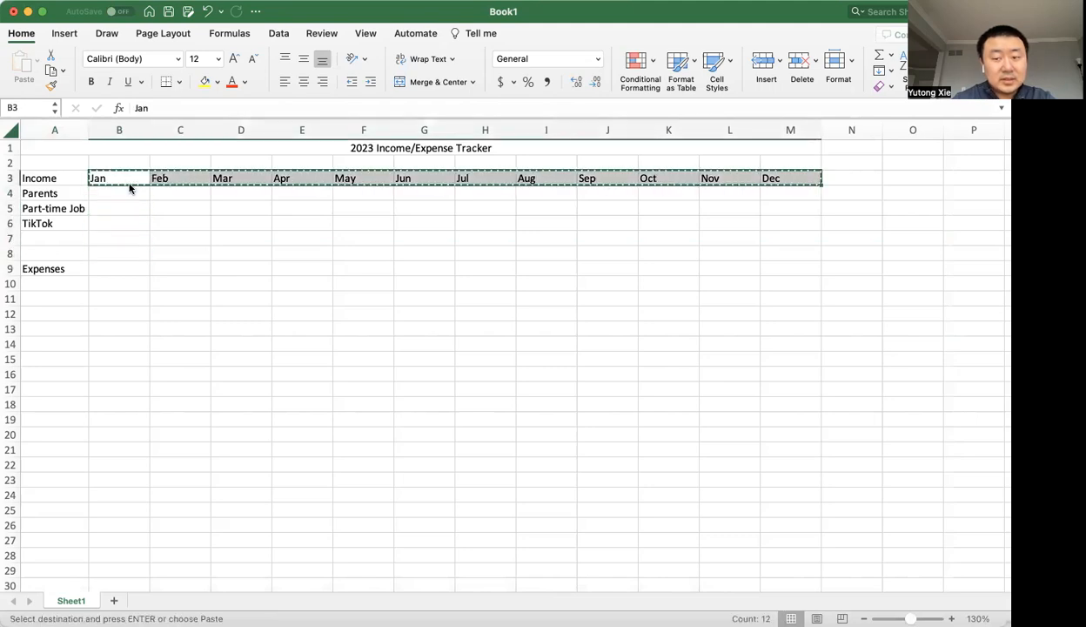
key(Down)
key(Down)
key(Down)
key(Down)
key(Down)
key(Down)
key(super+v)
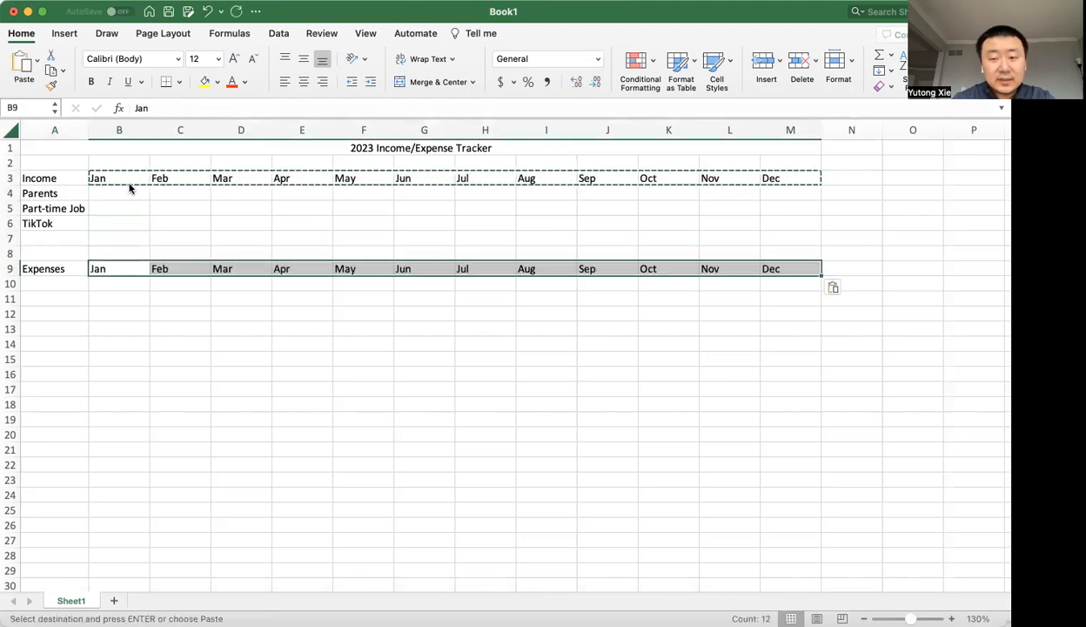
key(Escape)
From Jan in B3, extend the selection across row 3 to Dec and back to Income, ending with only B3 selected.
key(Up)
key(Up)
key(Up)
key(Up)
key(Up)
key(Up)
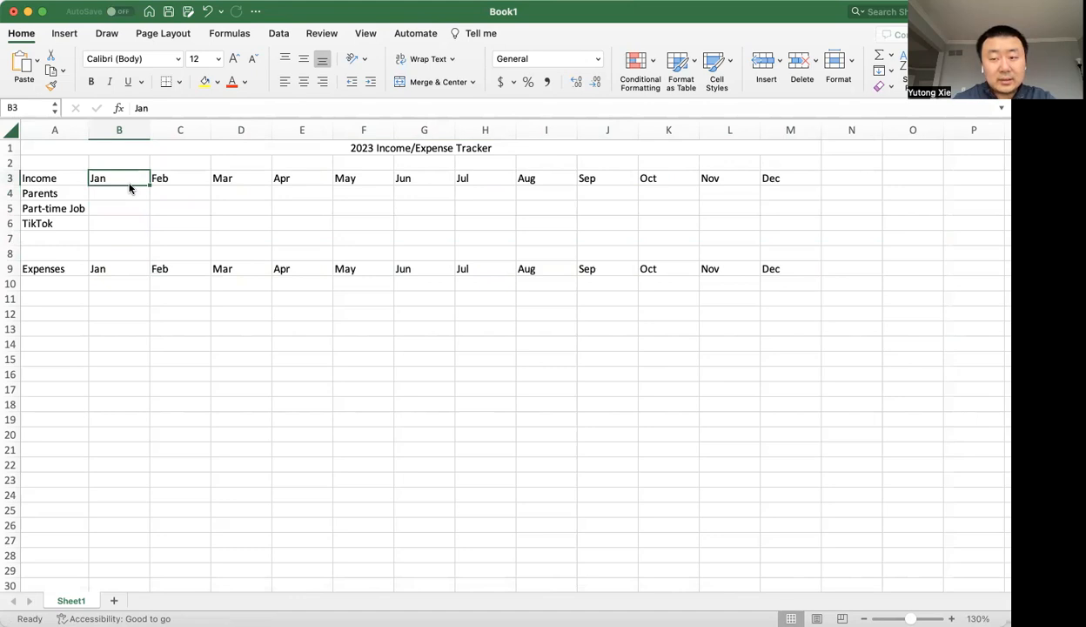
key(shift+super+Right)
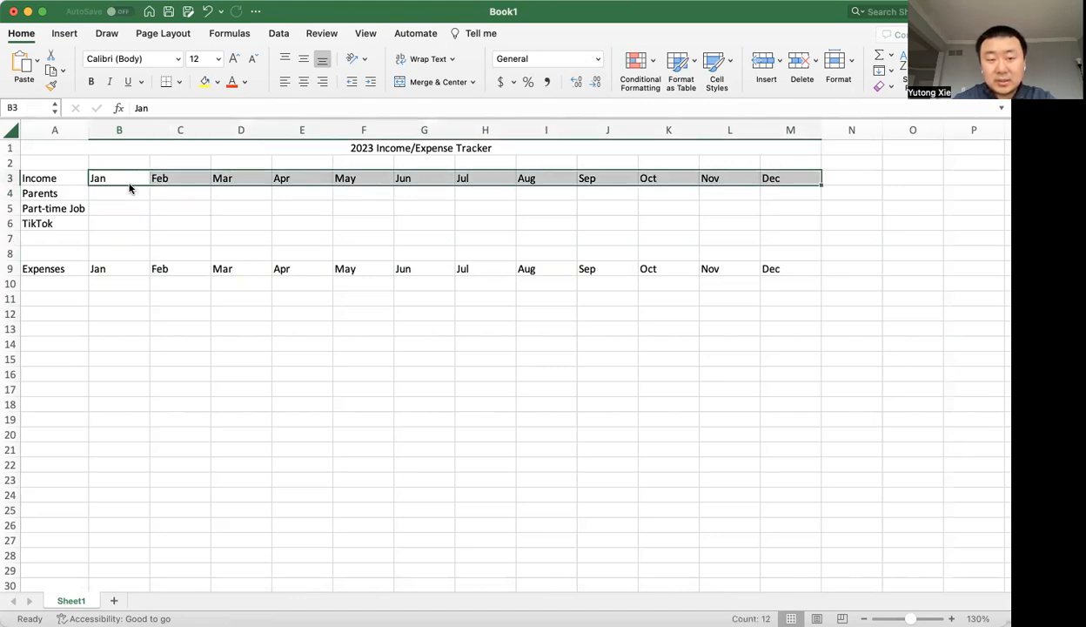
key(shift+super+Left)
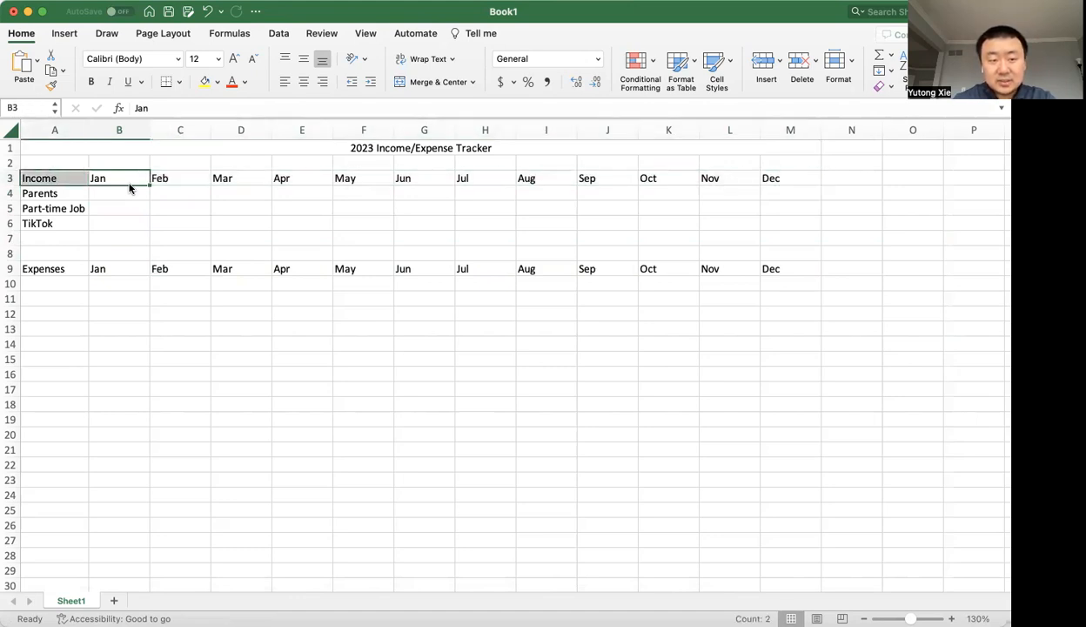
key(shift+super+Right)
key(shift+super+Left)
key(shift+super+Right)
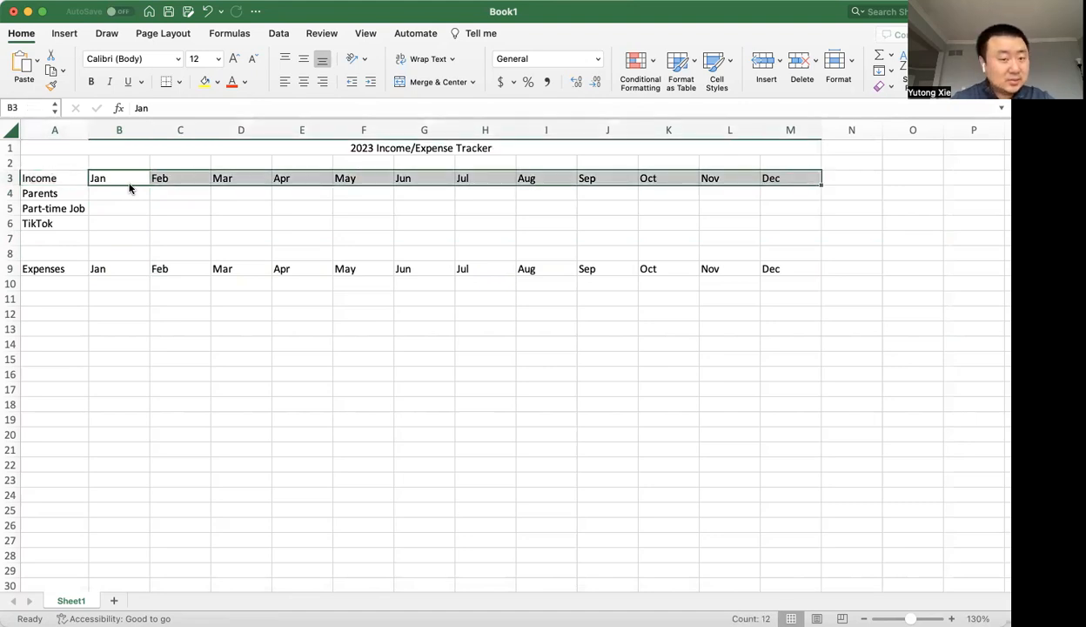
click(129, 184)
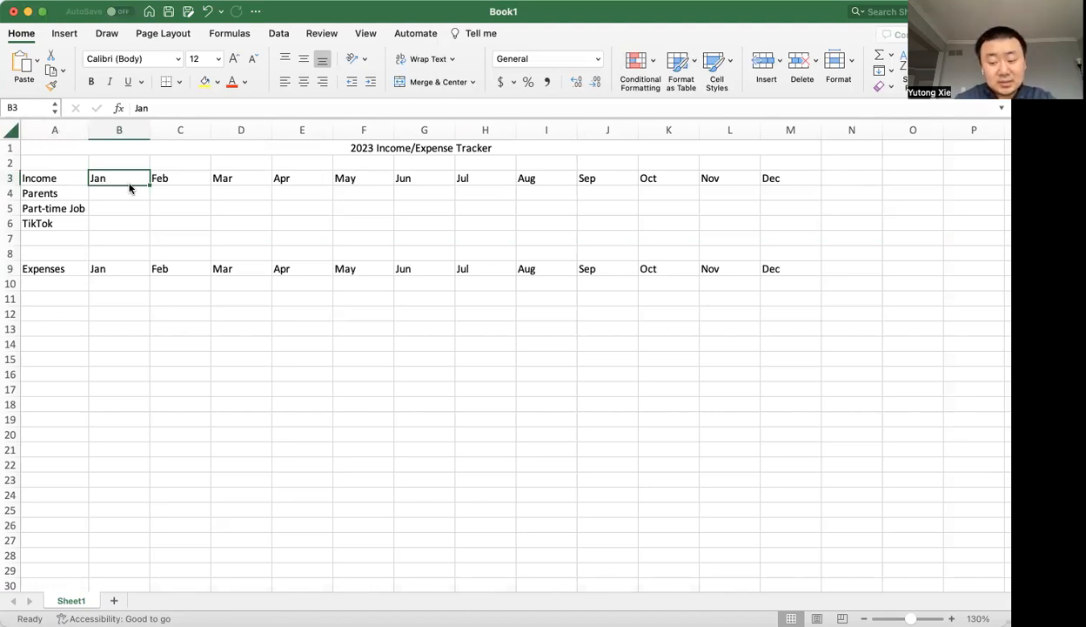
Jump back and forth between the ends of the filled header row 3, and return to Jan in B3.
key(super+Right)
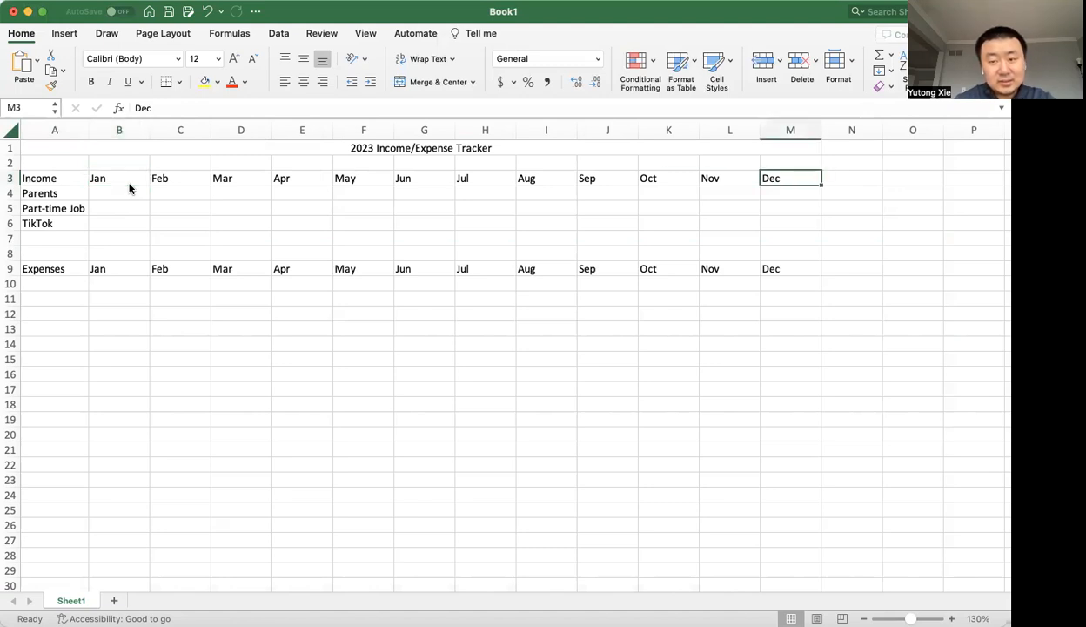
key(super+Left)
key(super+Right)
key(super+Left)
key(super+Right)
key(super+Left)
key(super+Right)
key(super+Left)
click(129, 188)
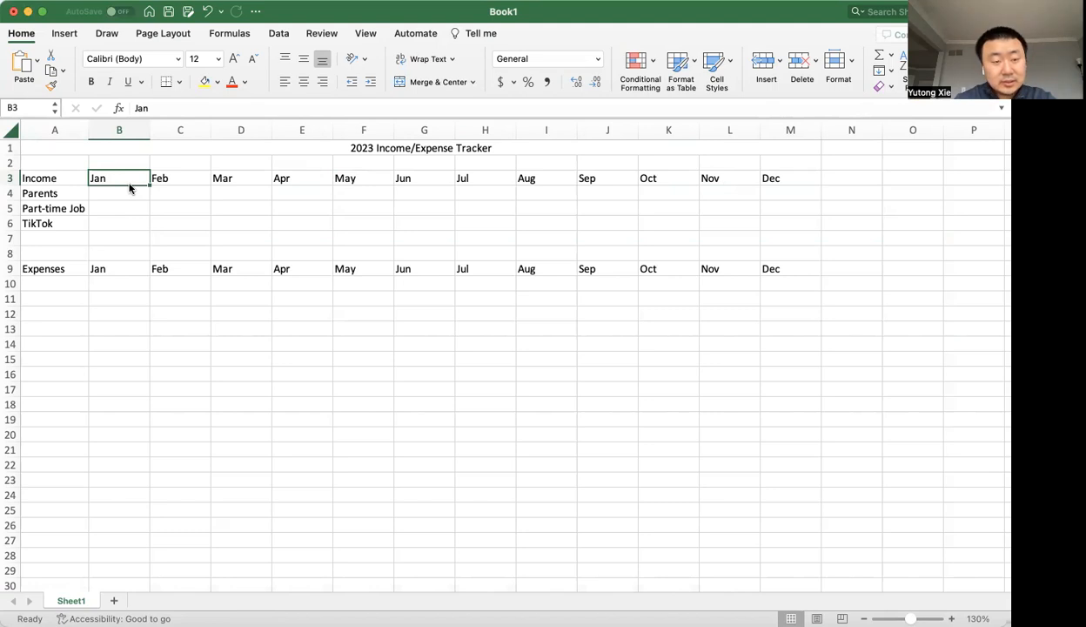
Extend the selection cell by cell from Jan to May in row 3, and reduce it to B3 again.
key(shift+Right)
key(shift+Right)
key(shift+Right)
key(shift+Right)
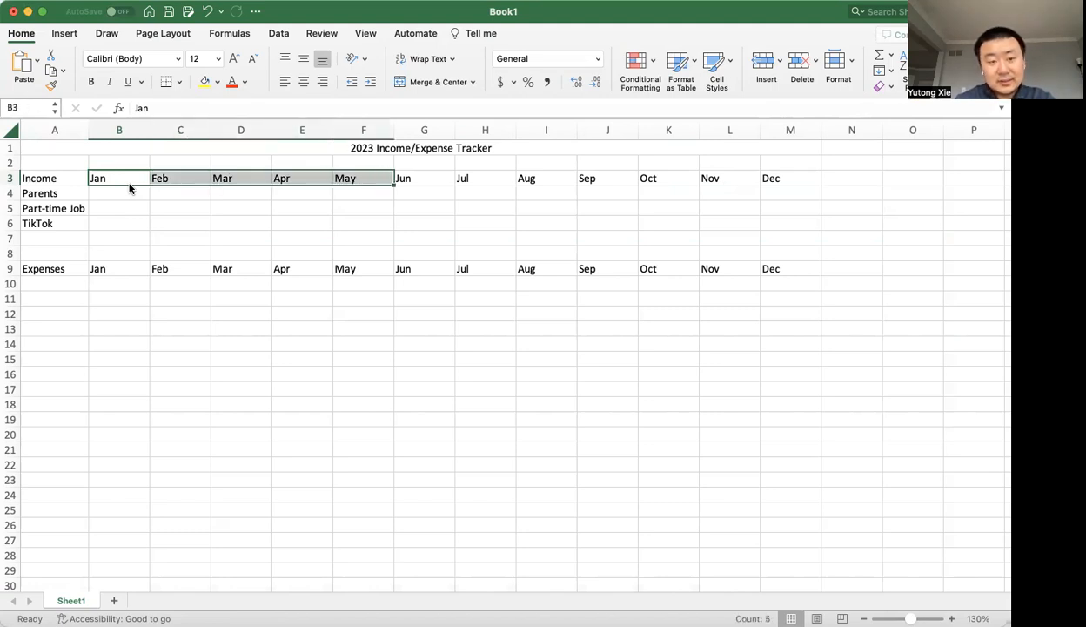
key(Left)
key(Right)
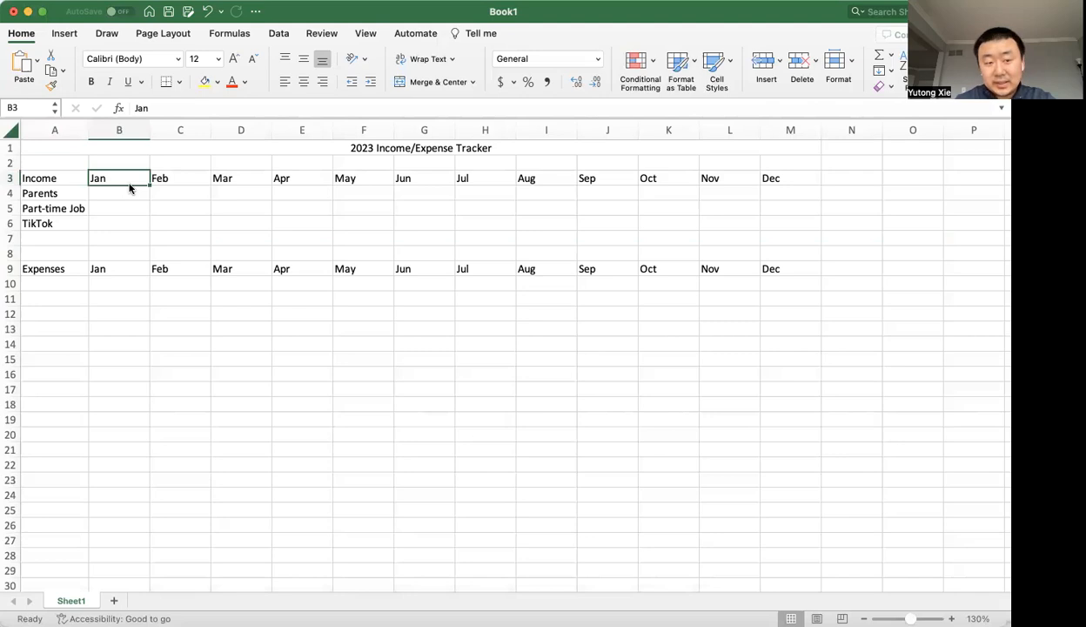
Copy the Income row's month headers B3:M3 again and paste them over the Expenses row's headers in B9:M9.
key(super+shift+Right)
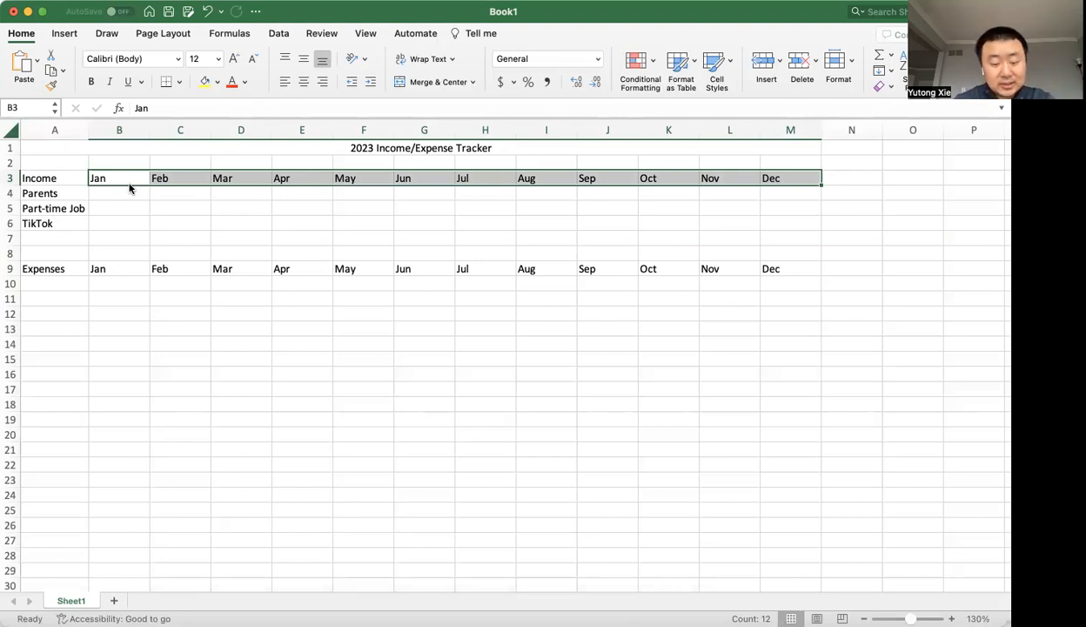
key(super+c)
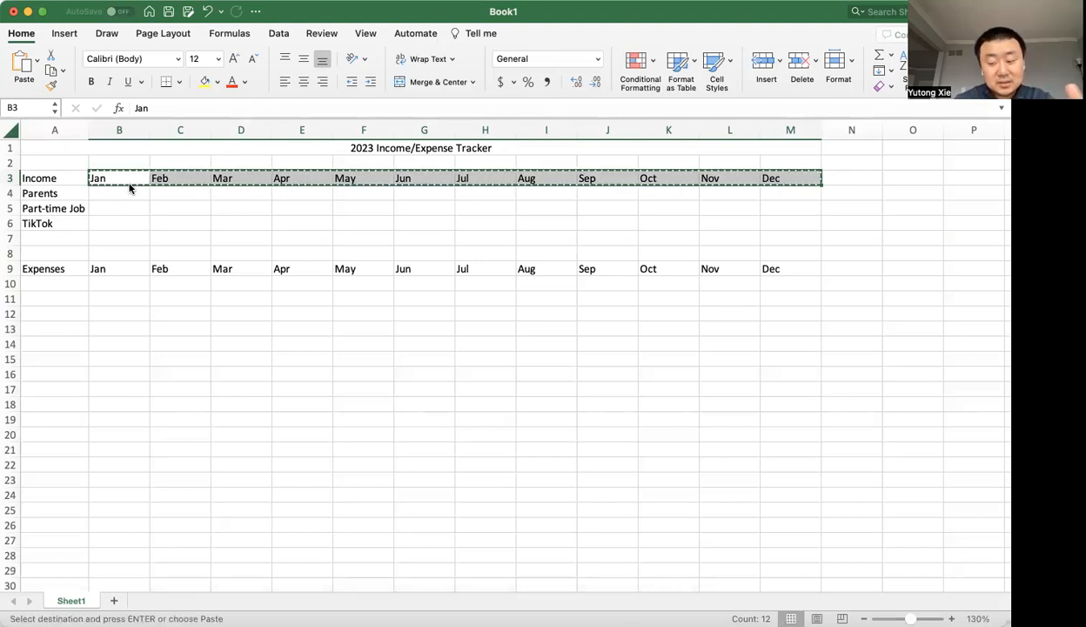
key(Down)
key(Down)
key(Down)
key(Down)
key(Down)
key(Down)
key(super+v)
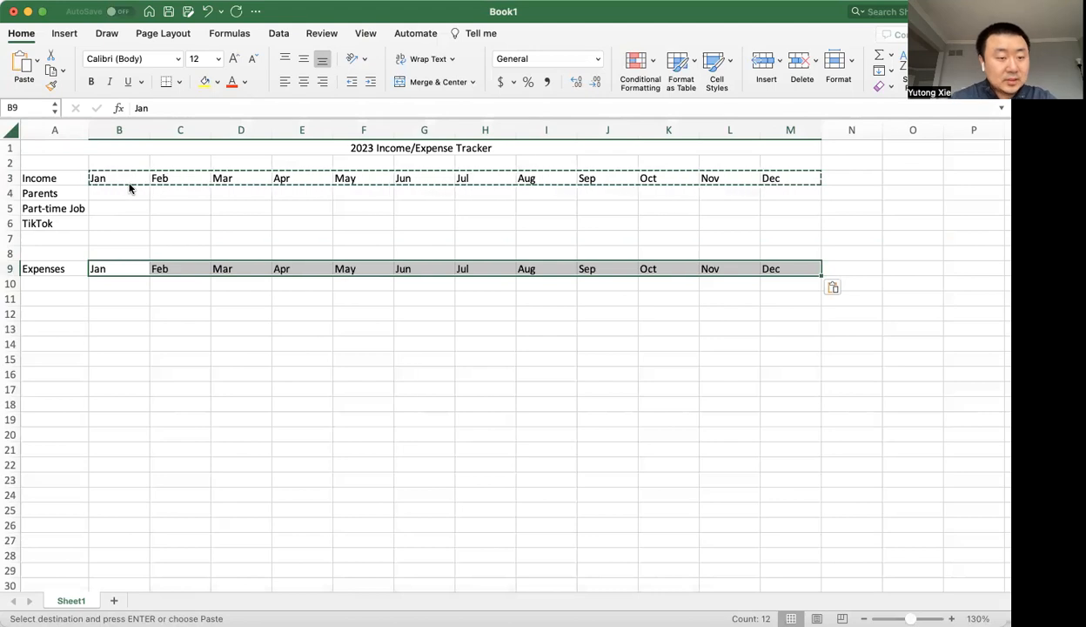
Enter Gas as the first expense category in A10, directly below Expenses.
key(Down)
key(Left)
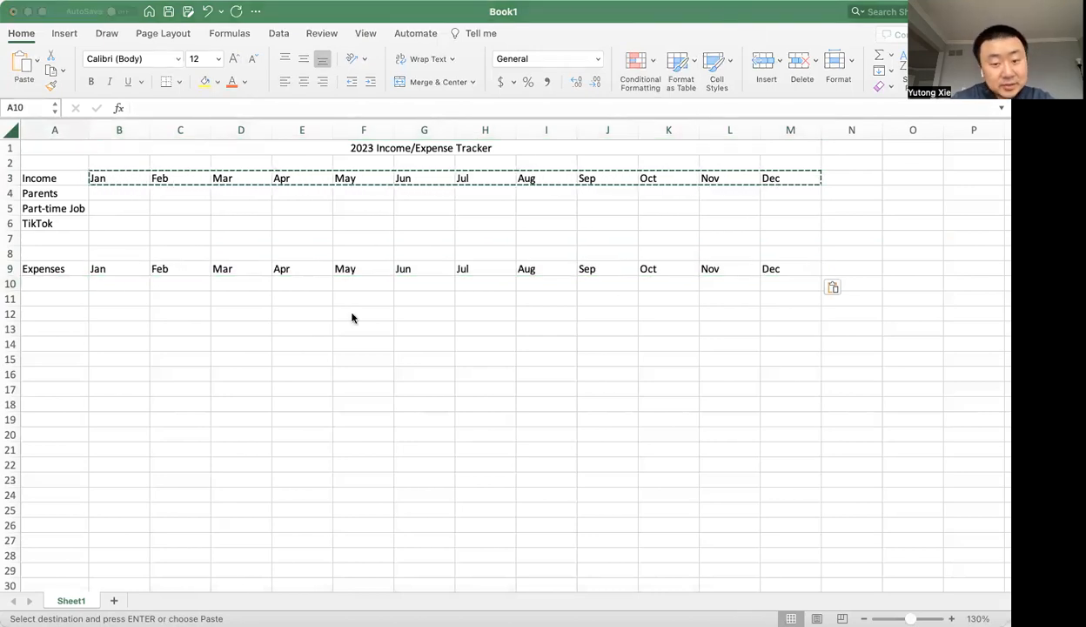
click(60, 280)
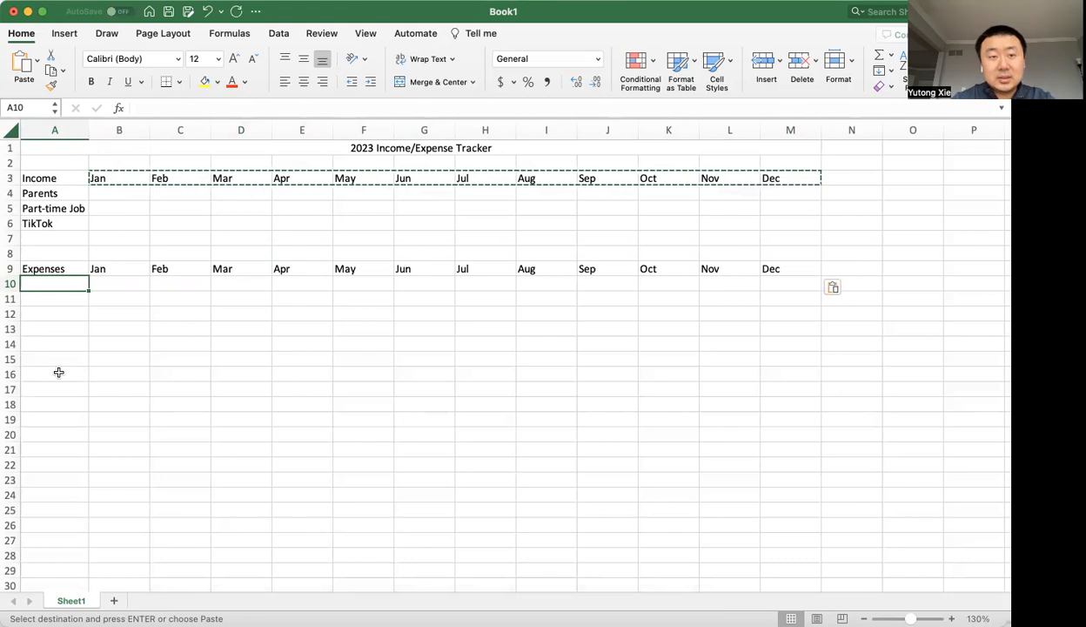
text(Gas)
key(Return)
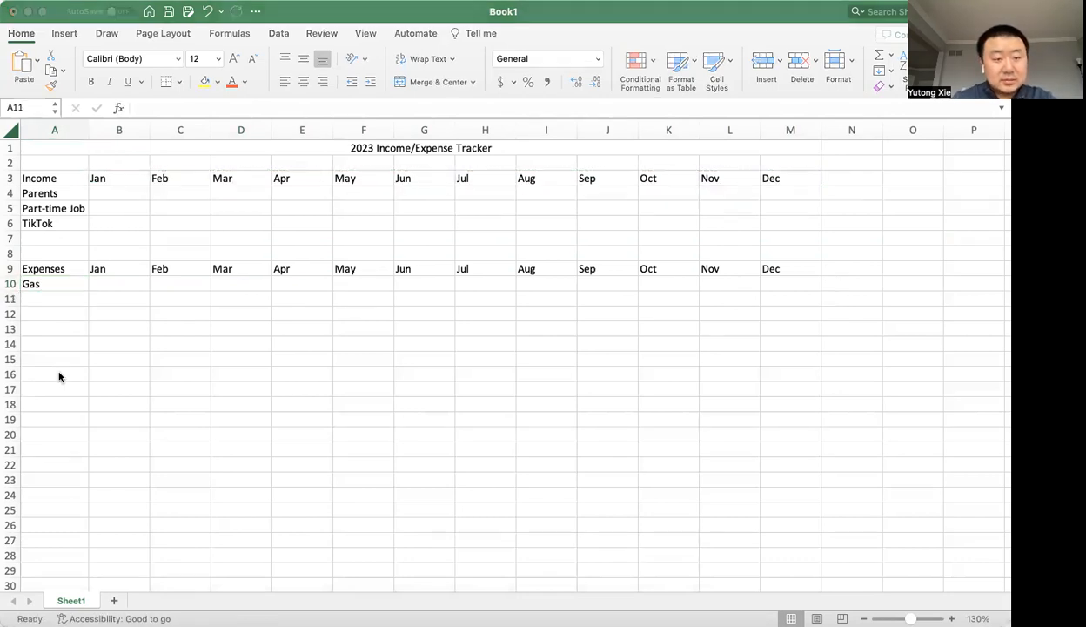
Add the expense categories Insurance in A11 and Maintenance in A12.
text(Insu)
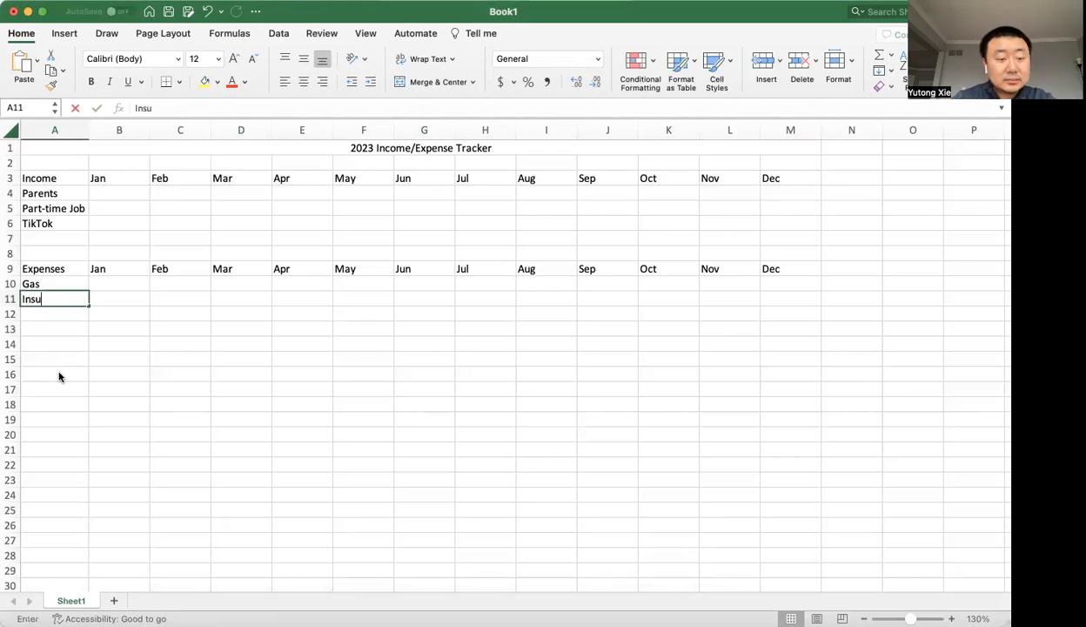
text(rance)
key(Return)
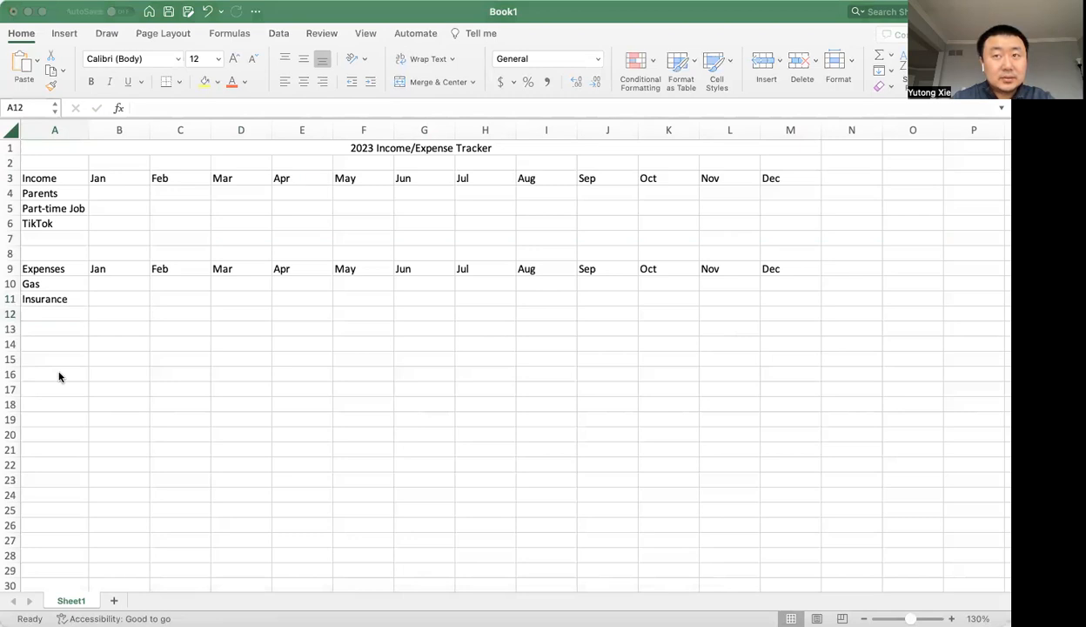
text(Main)
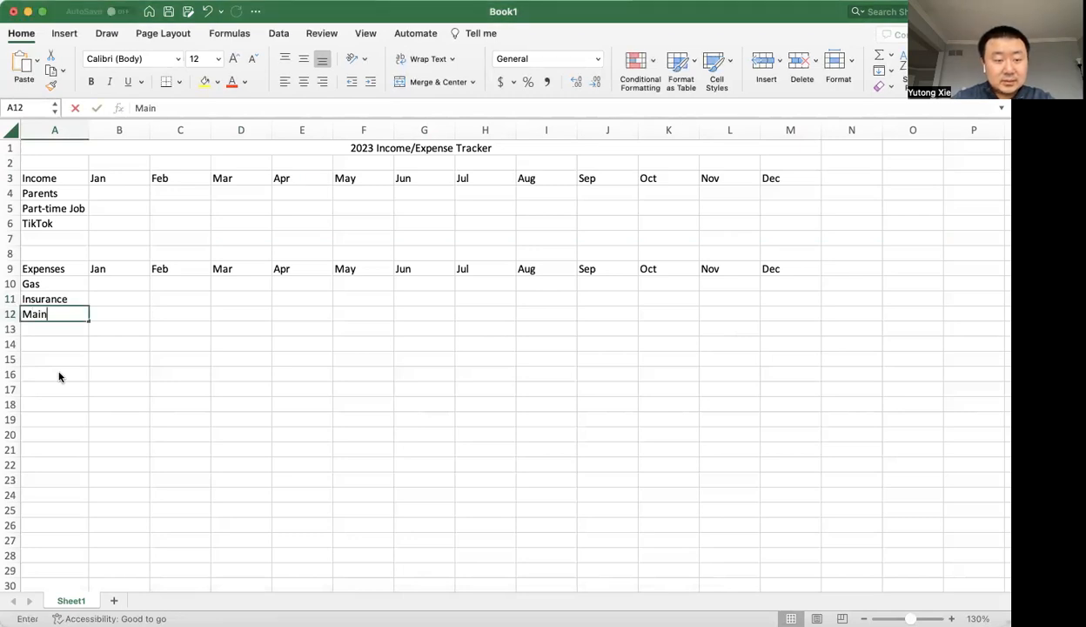
text(tenance)
key(Return)
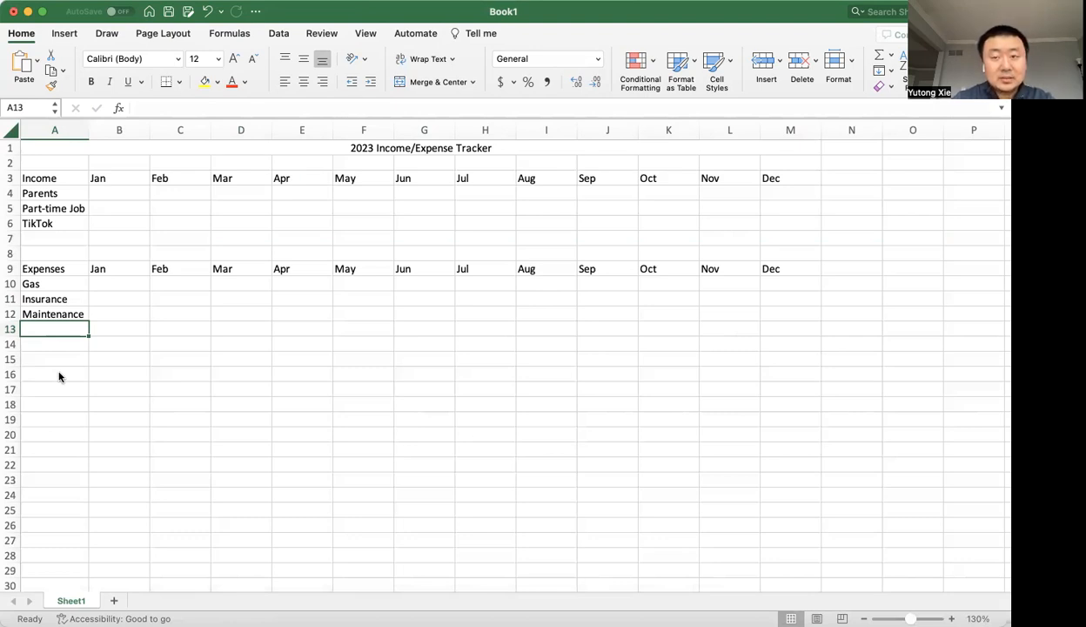
Add Parking as an expense category in A13, below Maintenance.
key(super+Tab)
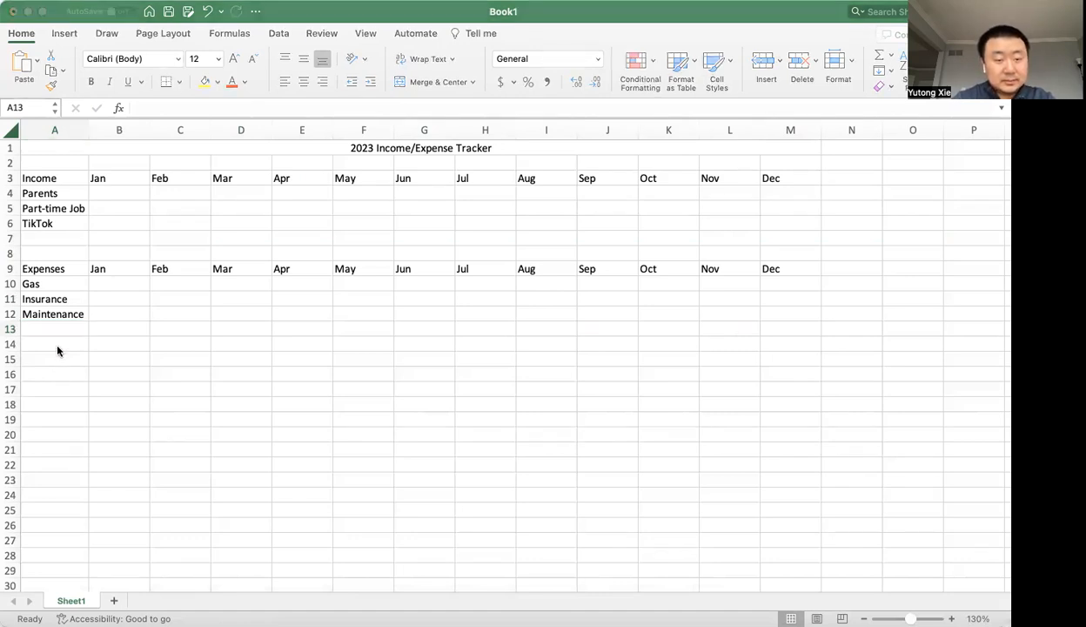
click(56, 334)
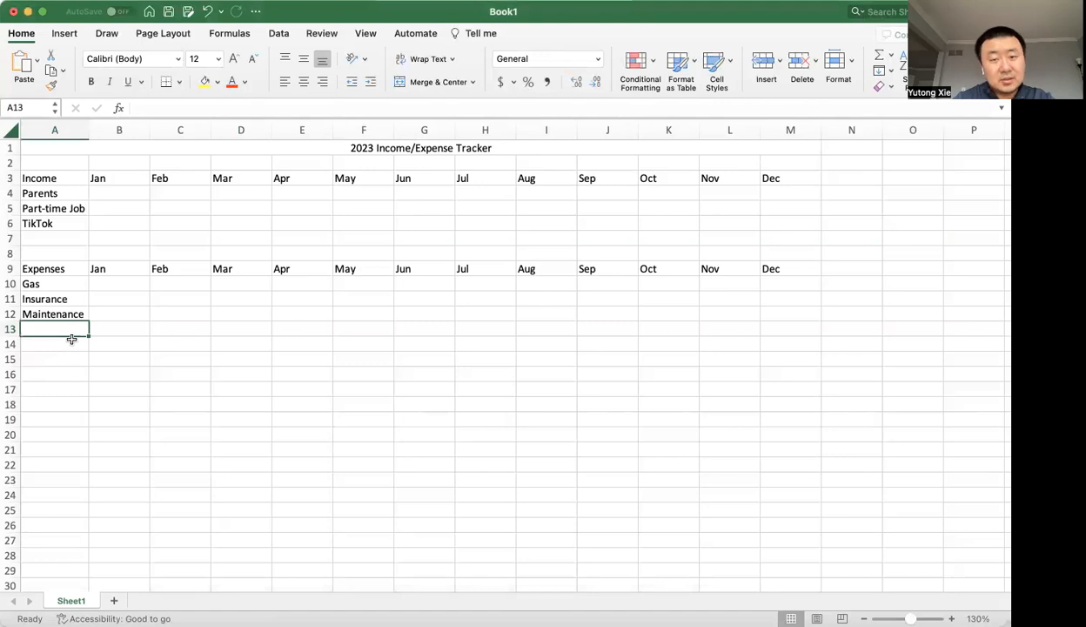
text(Pa)
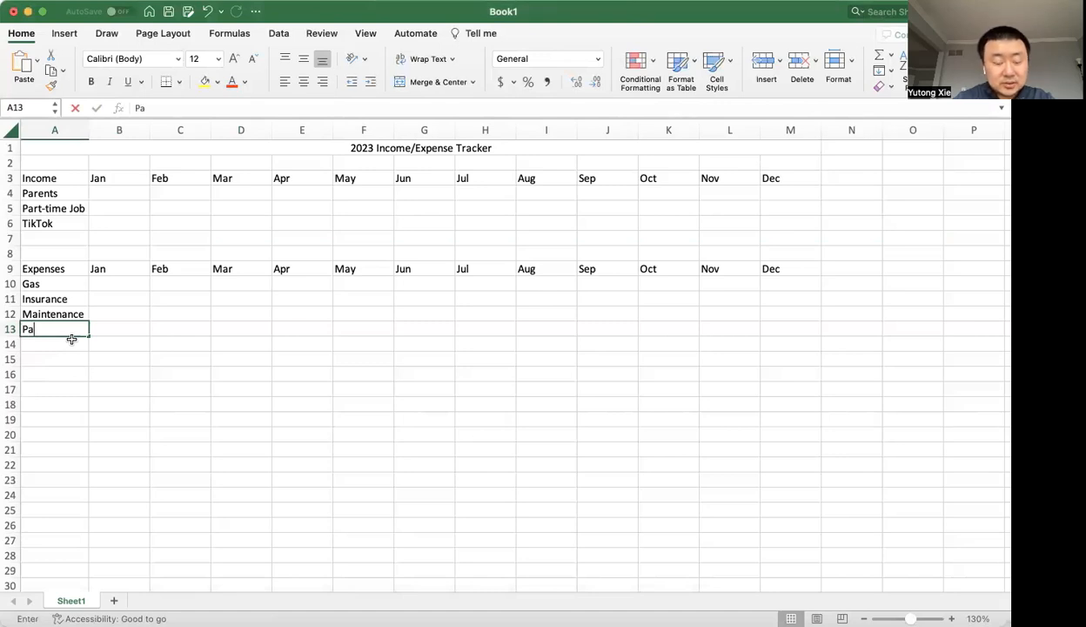
text(rking)
key(Return)
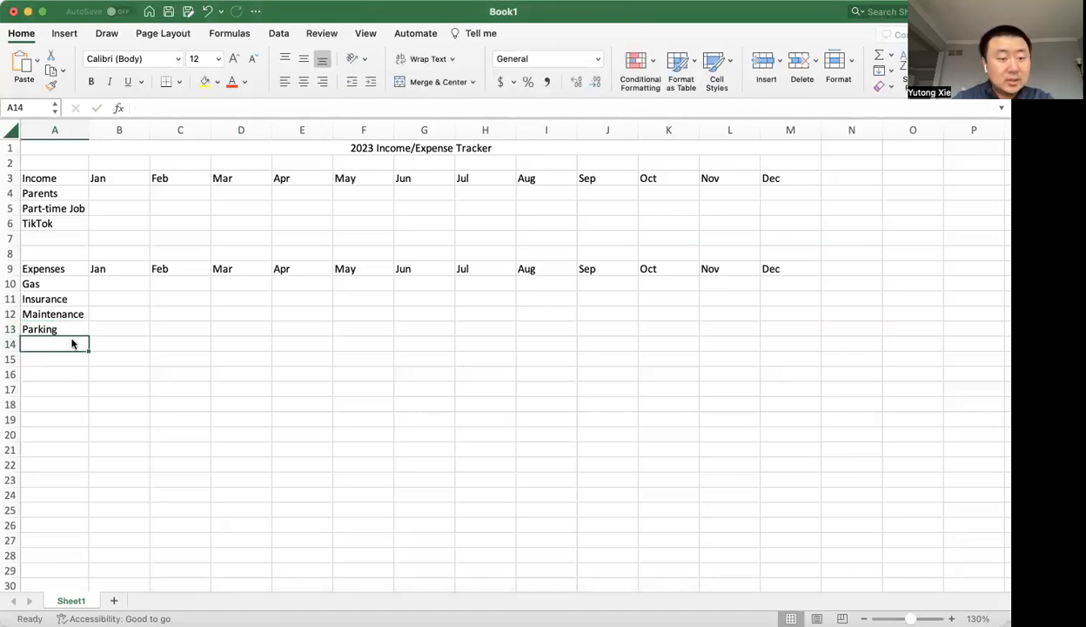
Add Health Insurance as an expense category in A14, below Parking.
key(super+Tab)
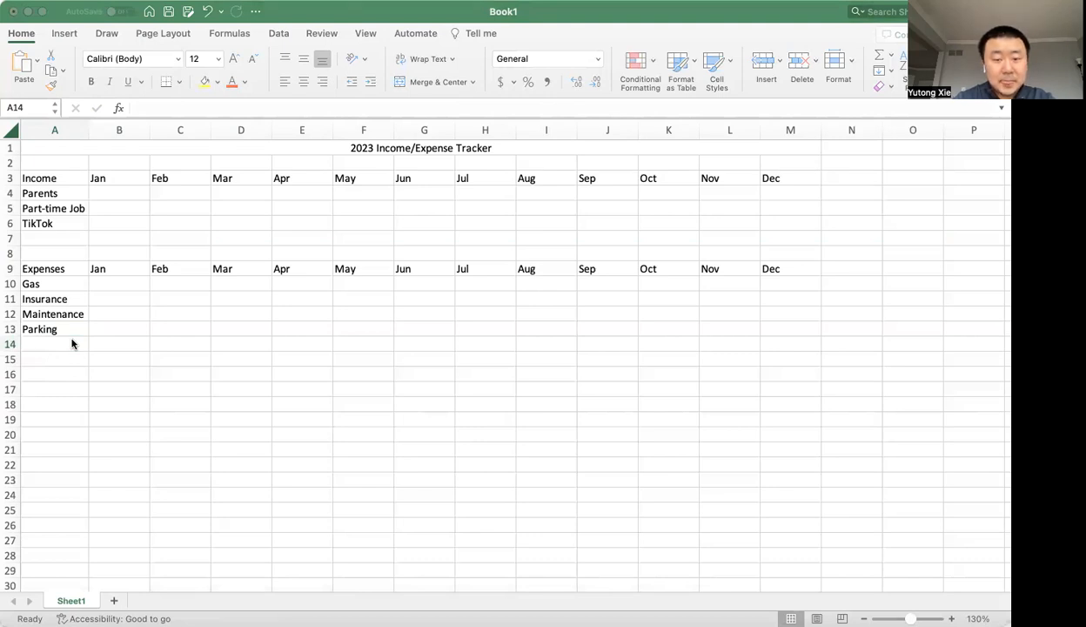
click(72, 344)
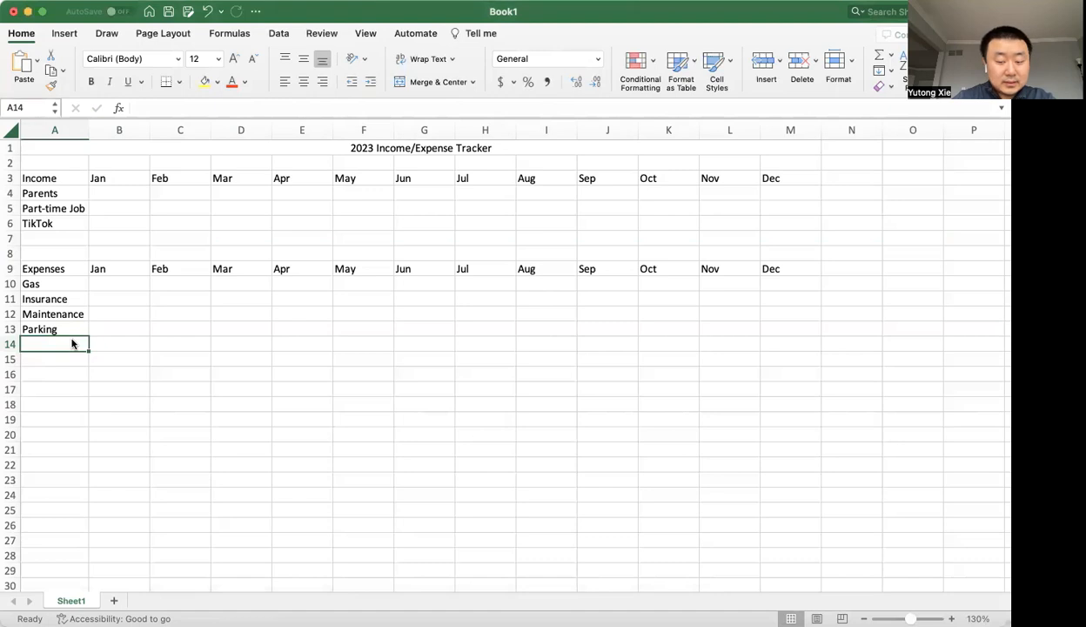
text(Health)
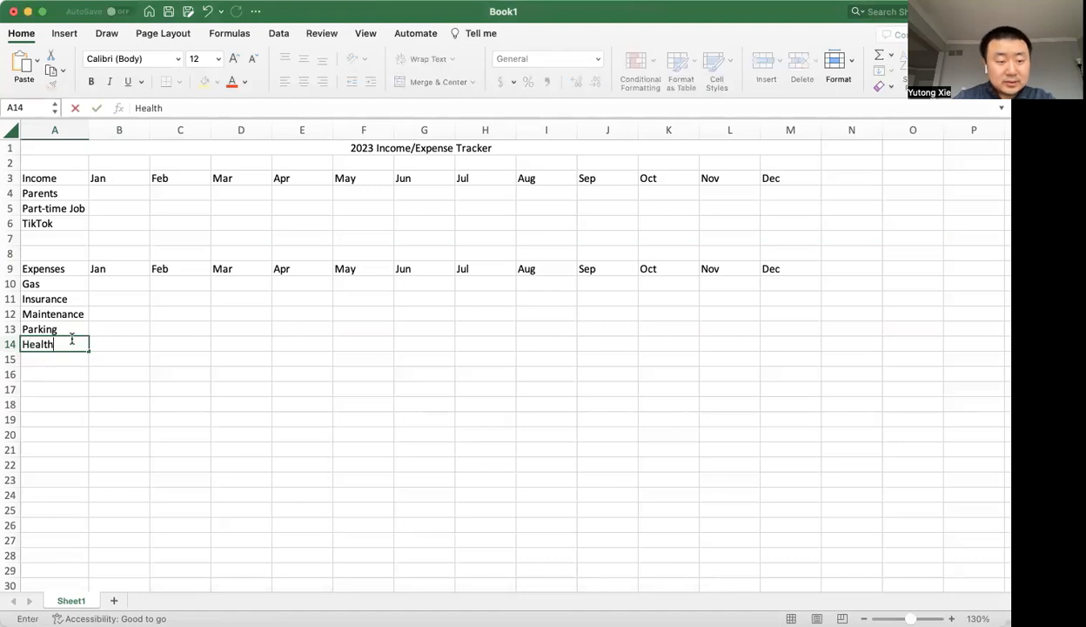
text( Insurance)
key(Return)
Rename the Insurance category in A11 as Car Insurance.
double_click(41, 299)
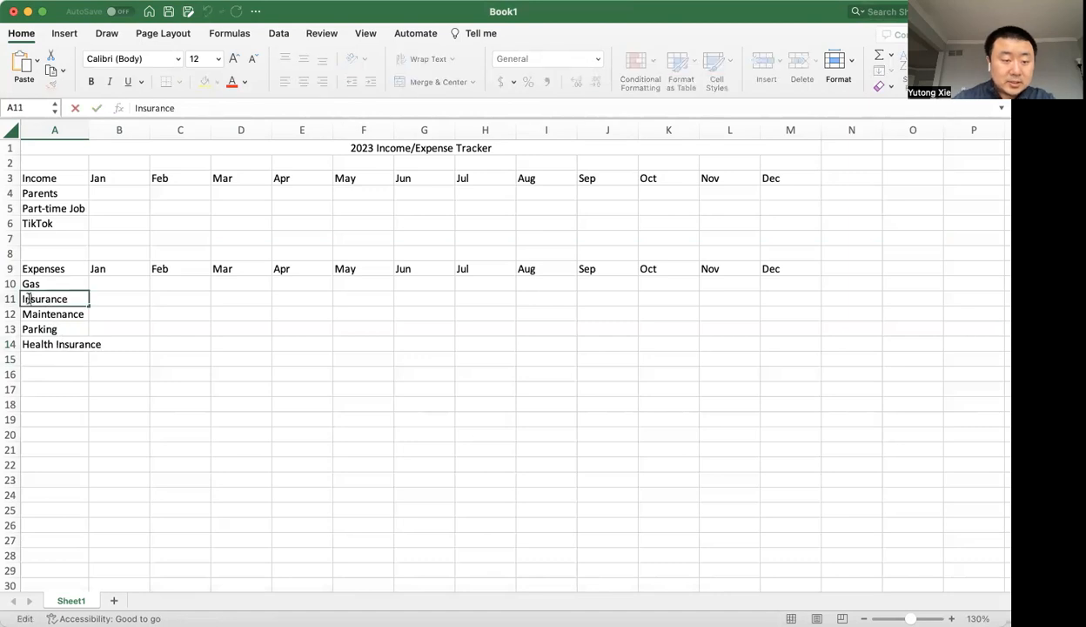
text(Car)
key(Return)
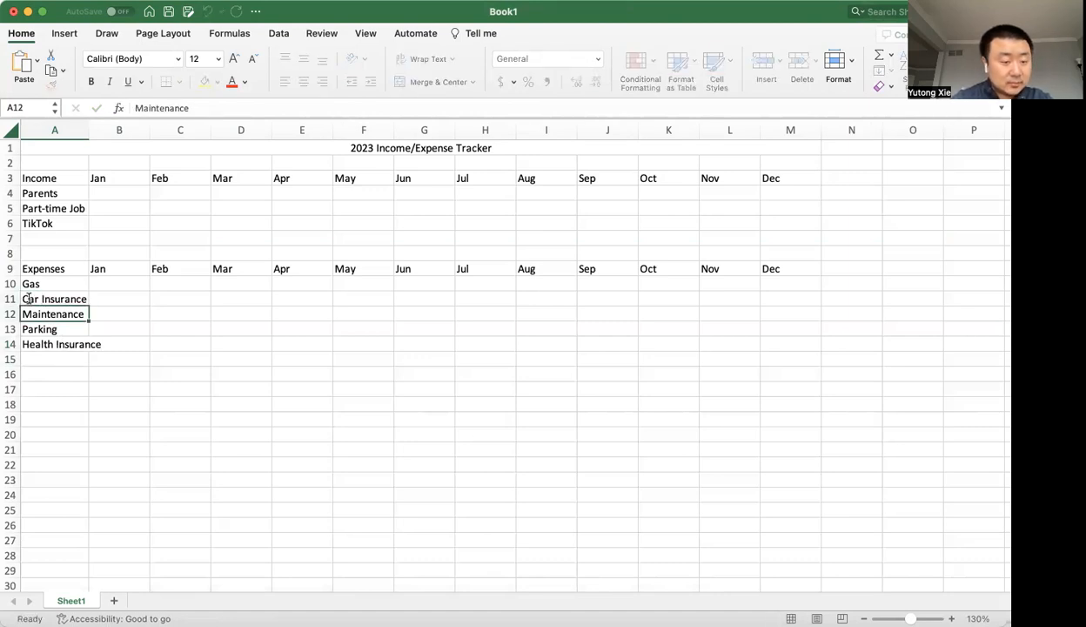
Add Housing as an expense category in A15, below Health Insurance.
click(73, 351)
key(super+Tab)
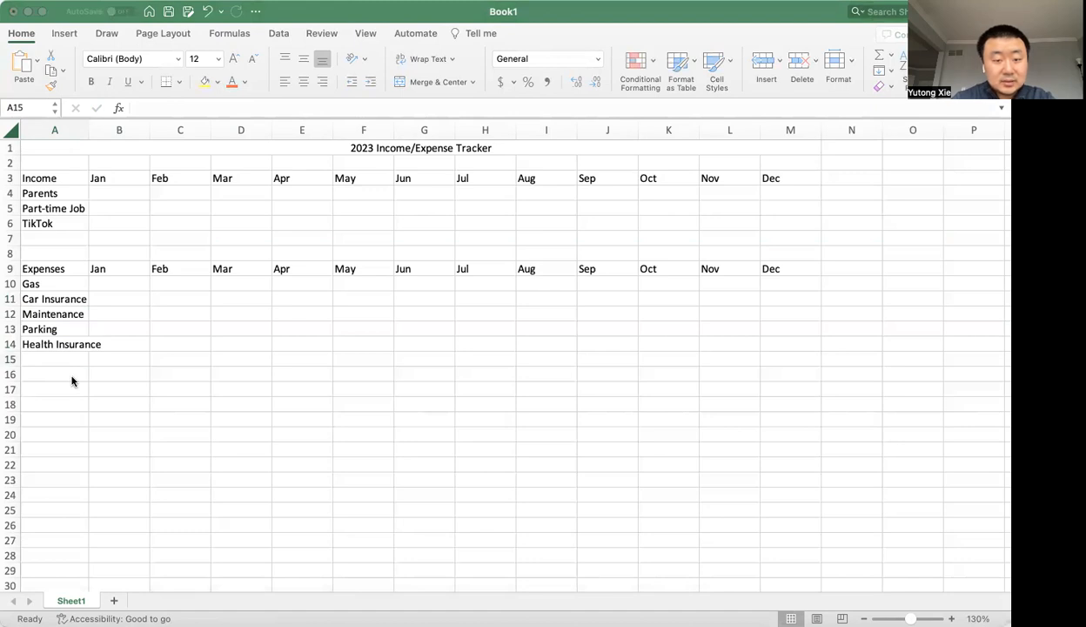
key(super+Tab)
text(Housing)
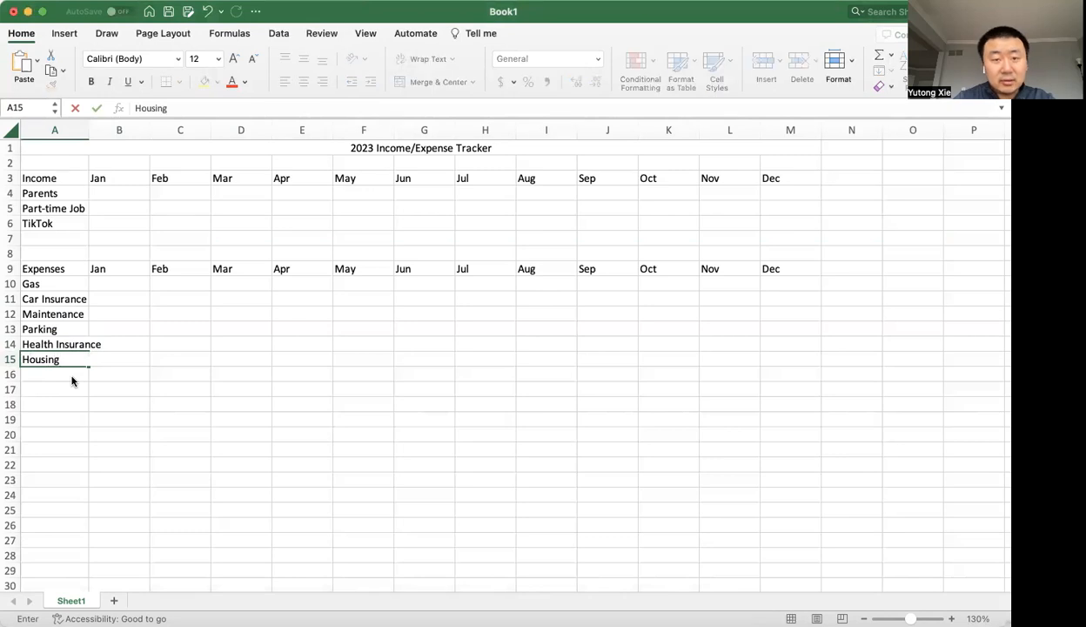
key(Return)
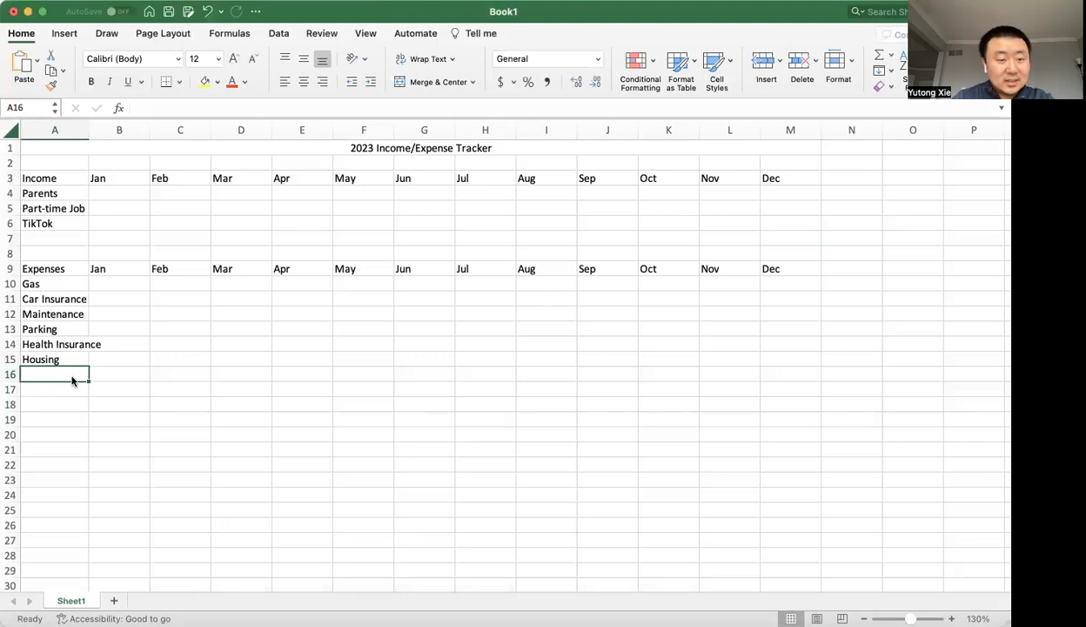
Add Food as an expense category in A16, below Housing.
key(super+Tab)
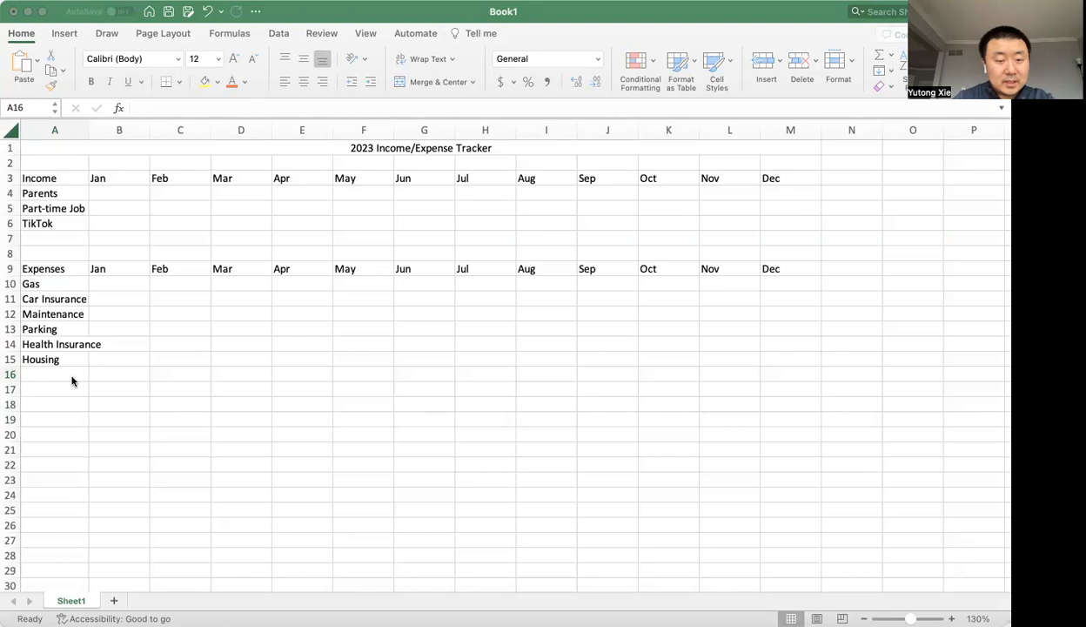
click(72, 381)
text(Food)
key(Return)
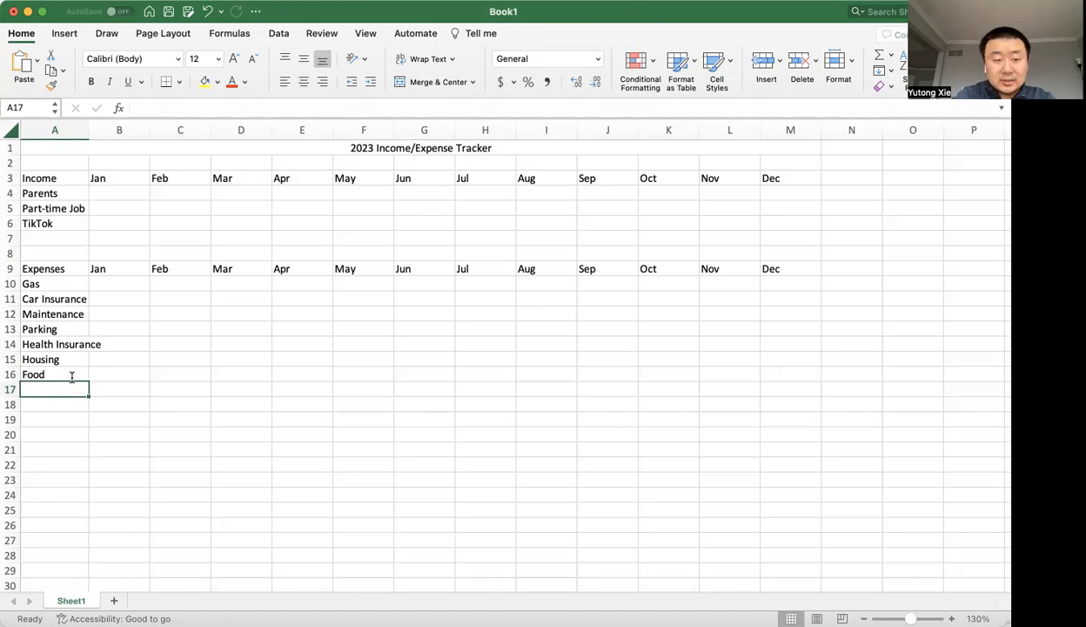
Extend the Food label in A16 to read Food - Grocery.
click(73, 376)
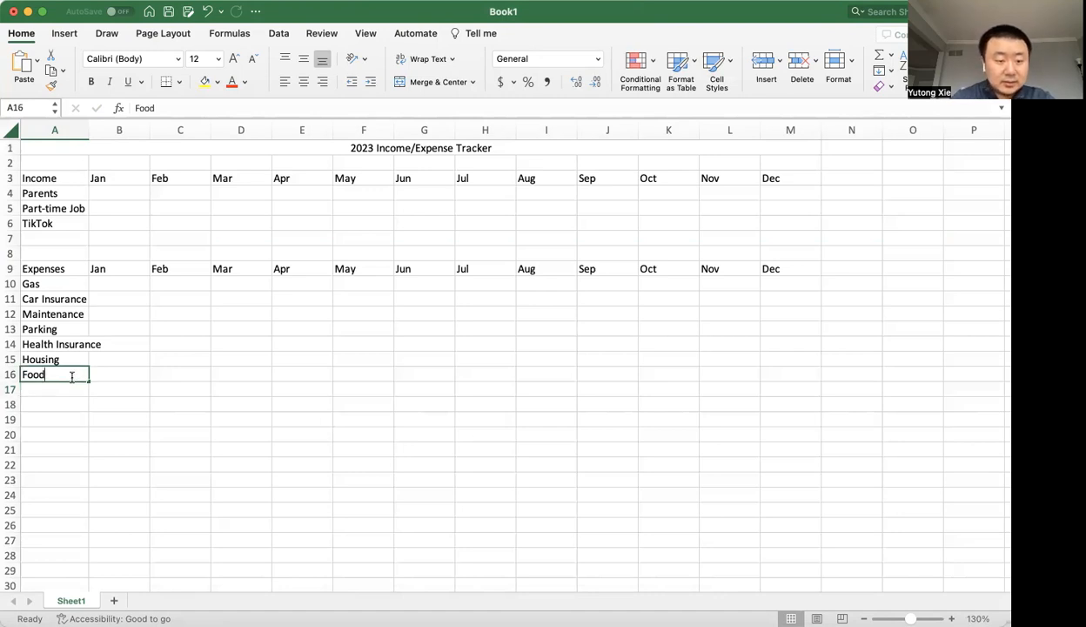
double_click(73, 376)
text(- Grocery)
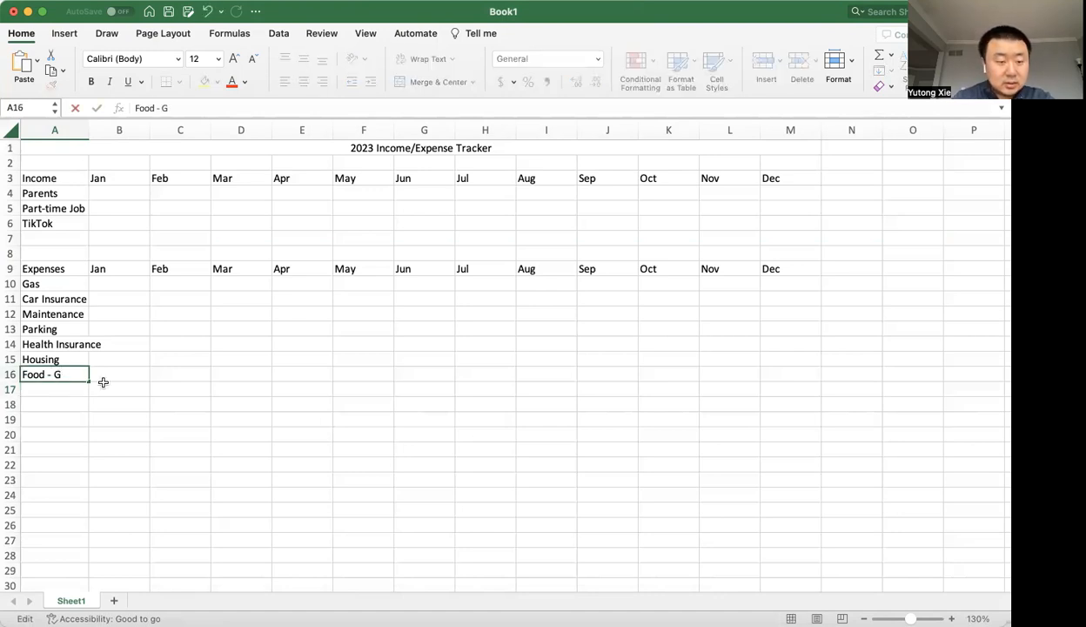
key(Return)
Add Food - Dine-out as a separate expense category in A17.
text(Food - Din)
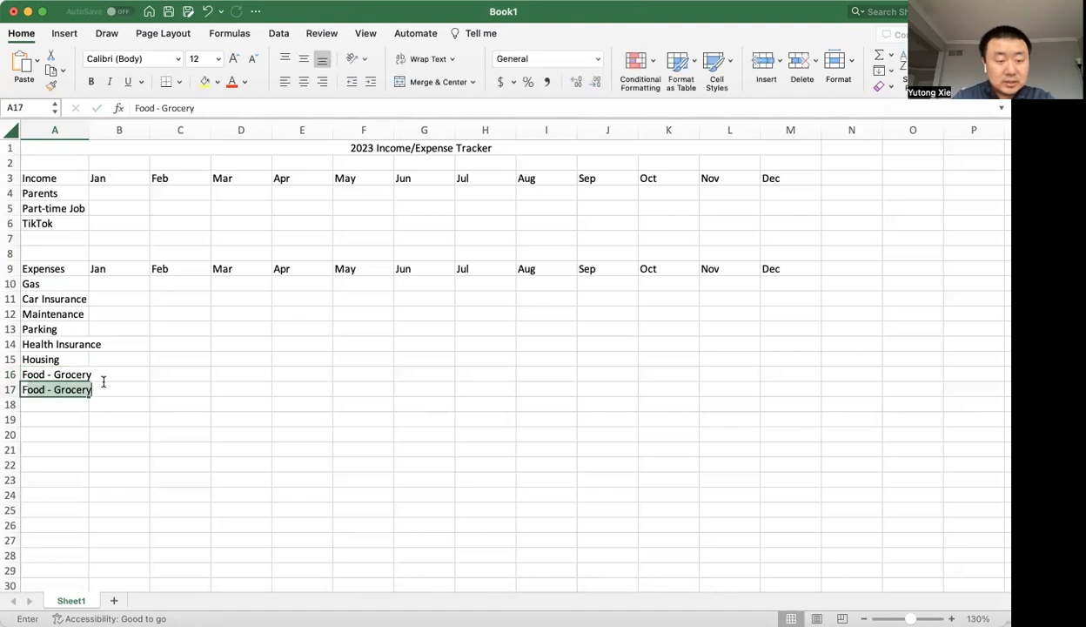
text(out)
key(BackSpace)
key(BackSpace)
key(BackSpace)
text(e-out)
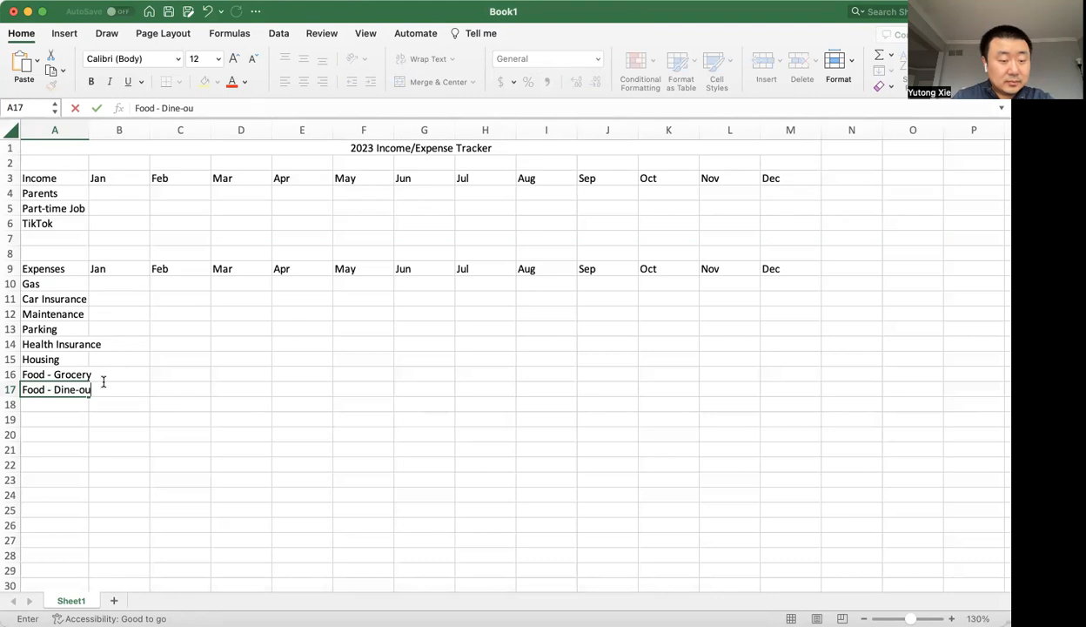
key(Return)
Add Utility - Phone as an expense category in A18, below Food - Dine-out.
key(super+Tab)
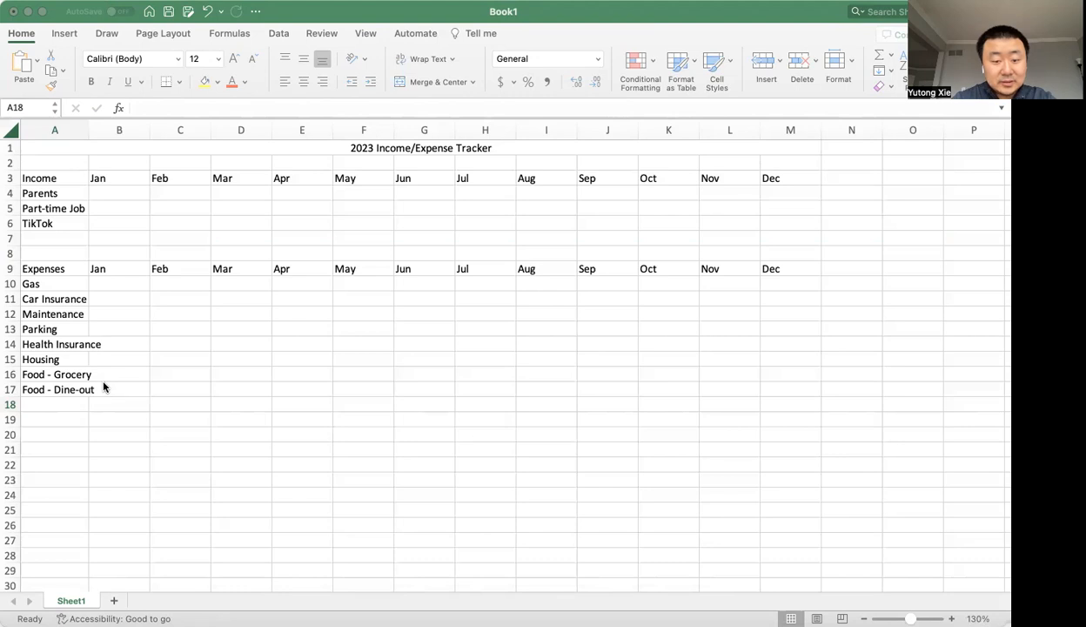
click(102, 387)
text(Utility)
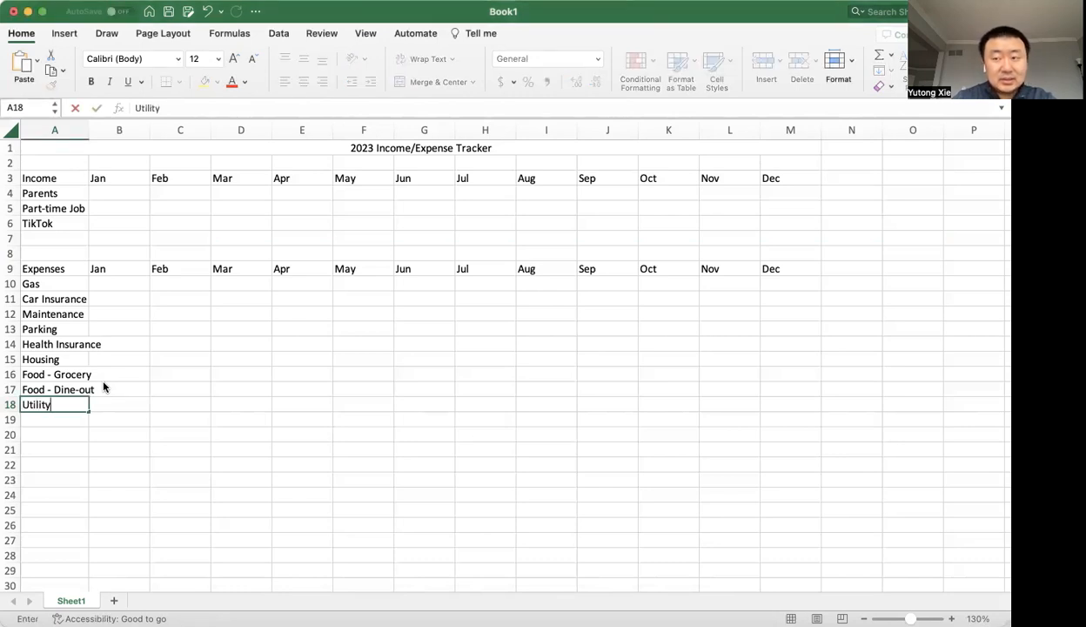
text( -)
key(BackSpace)
key(BackSpace)
text(-)
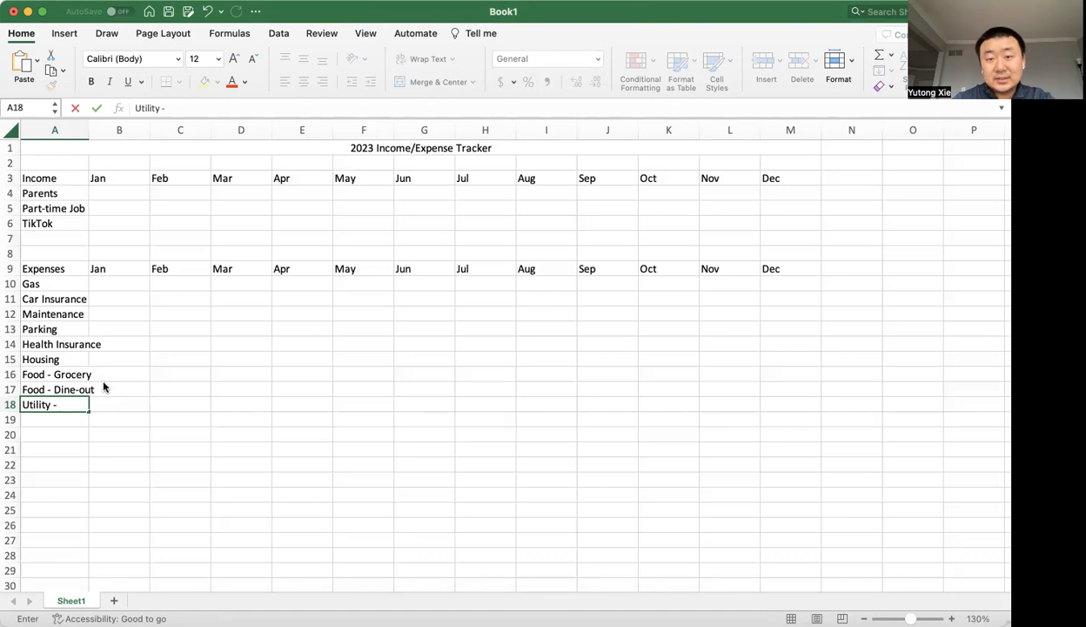
text(Phone)
key(Return)
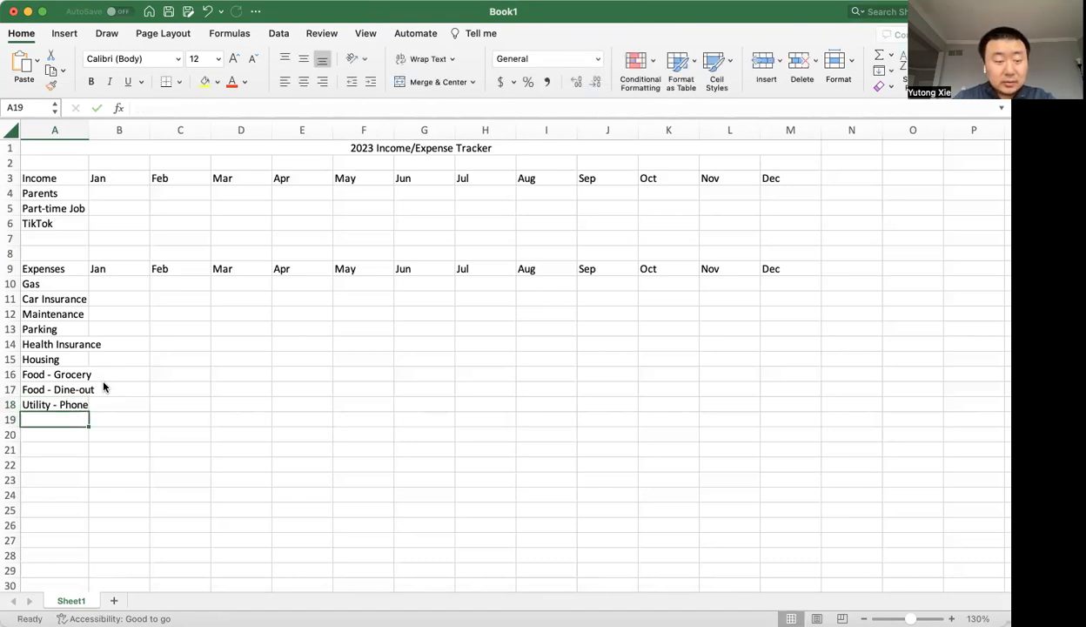
Fill A19 with the utility label from the row above and change its ending to make it Utility - Internet.
text(Utility - Phone)
key(Tab)
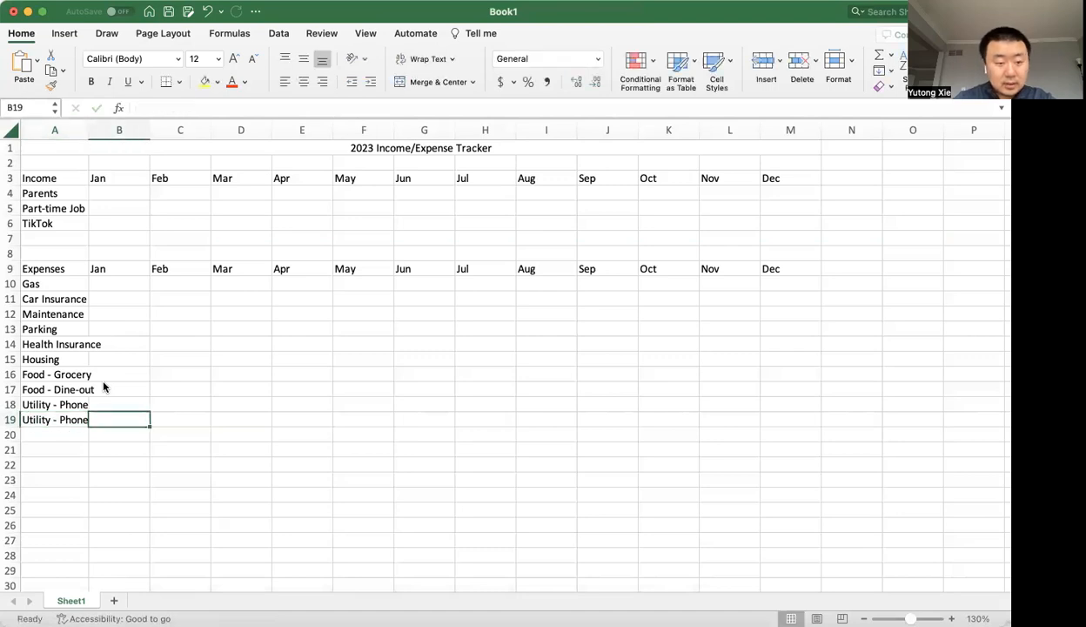
key(Left)
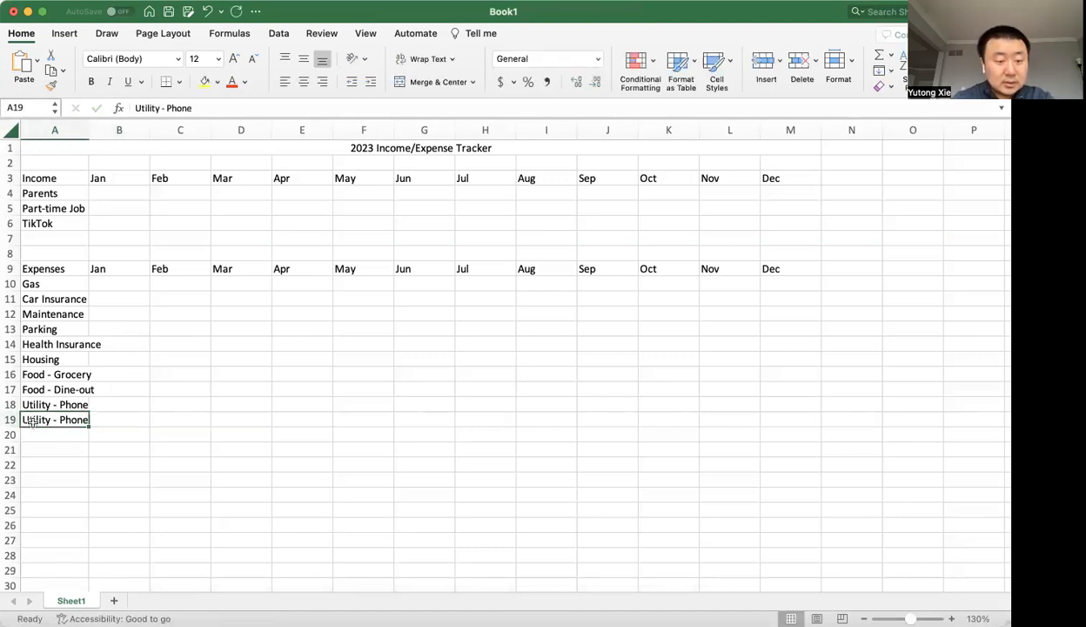
double_click(77, 419)
double_click(76, 419)
text(Internet)
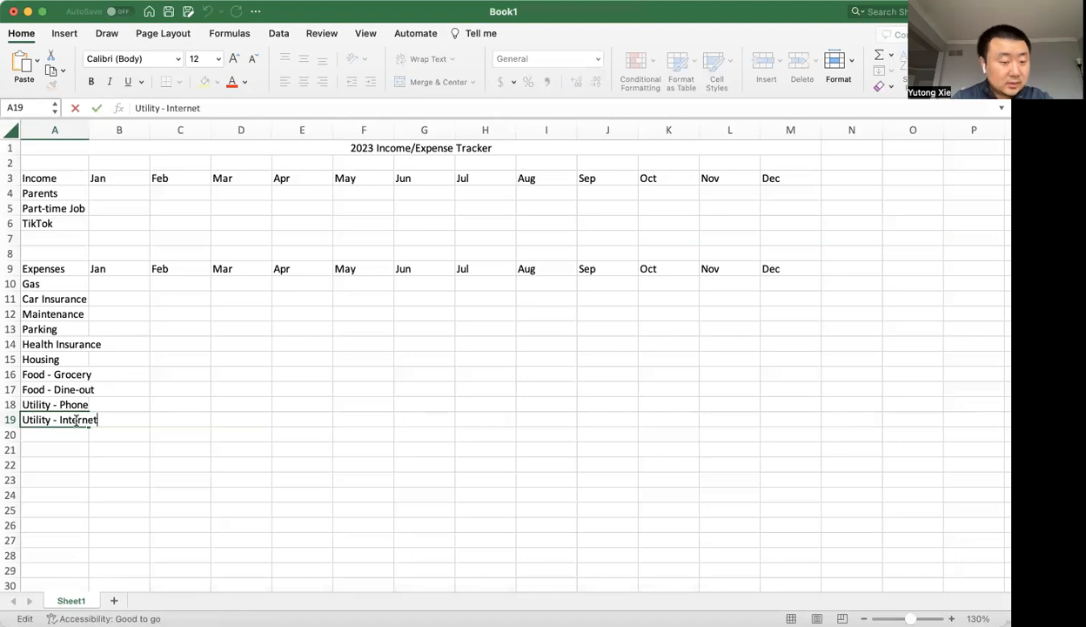
key(Return)
Add Utility - Elec & Gas as an expense category in A20, below Utility - Internet.
text(Uti)
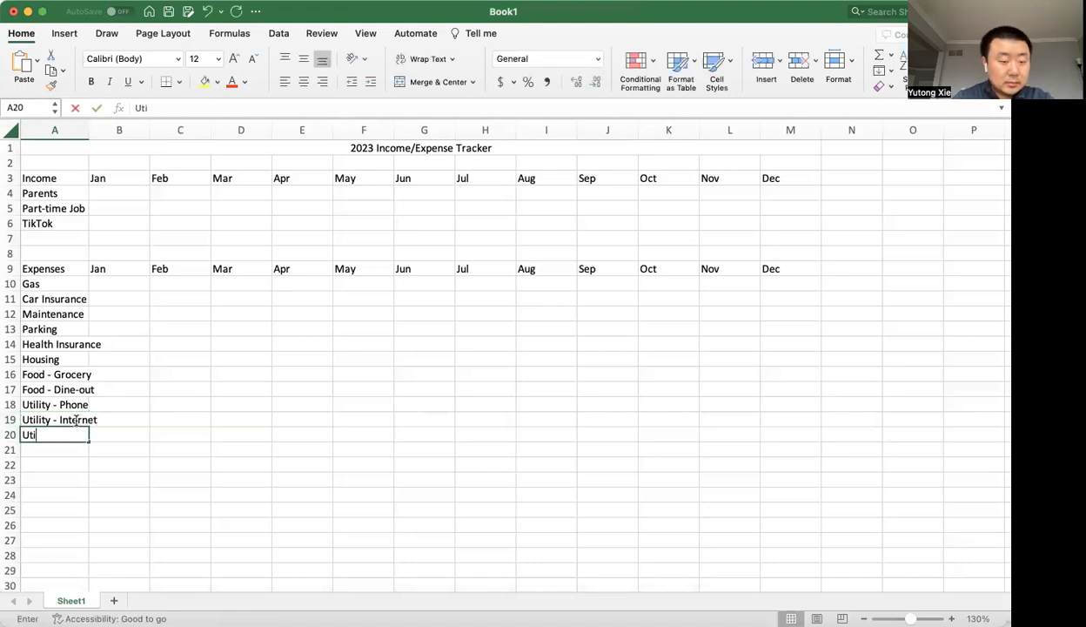
text(lity - E)
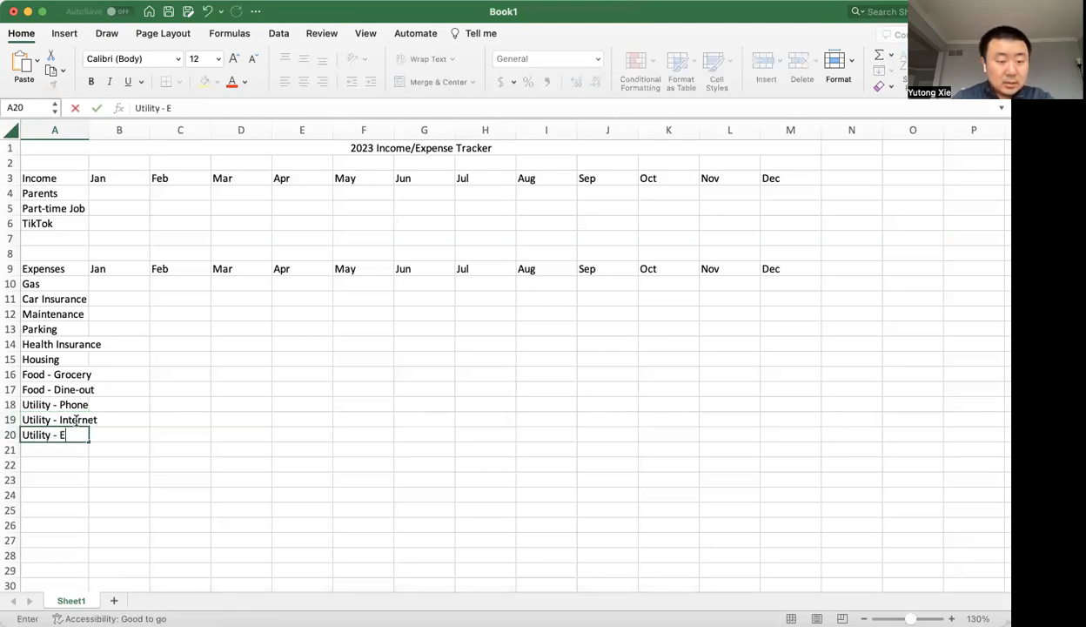
text(lec & Gas)
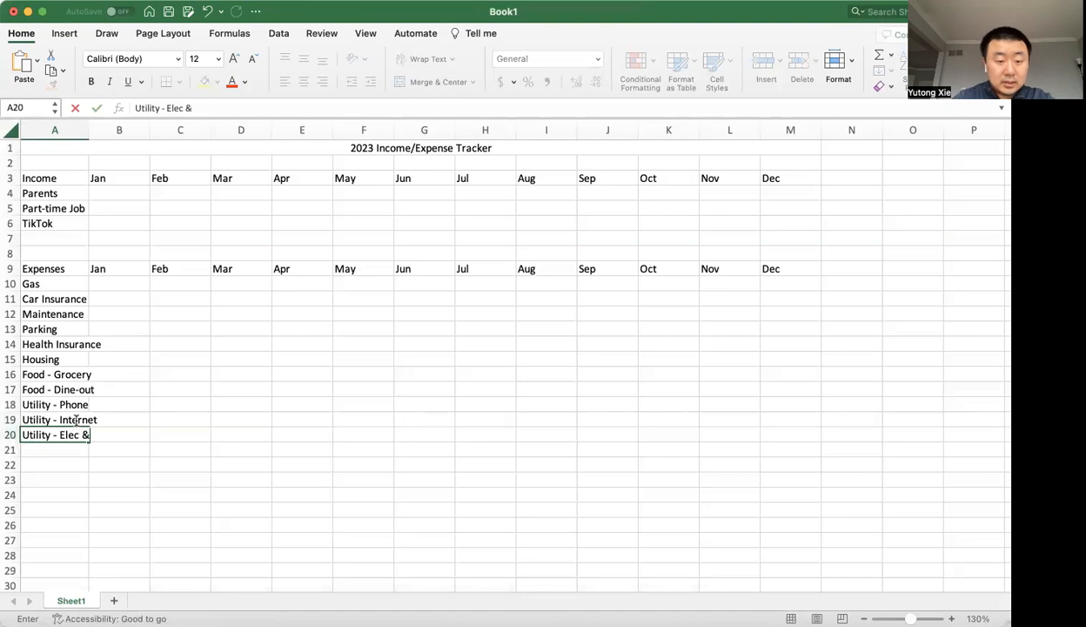
key(Return)
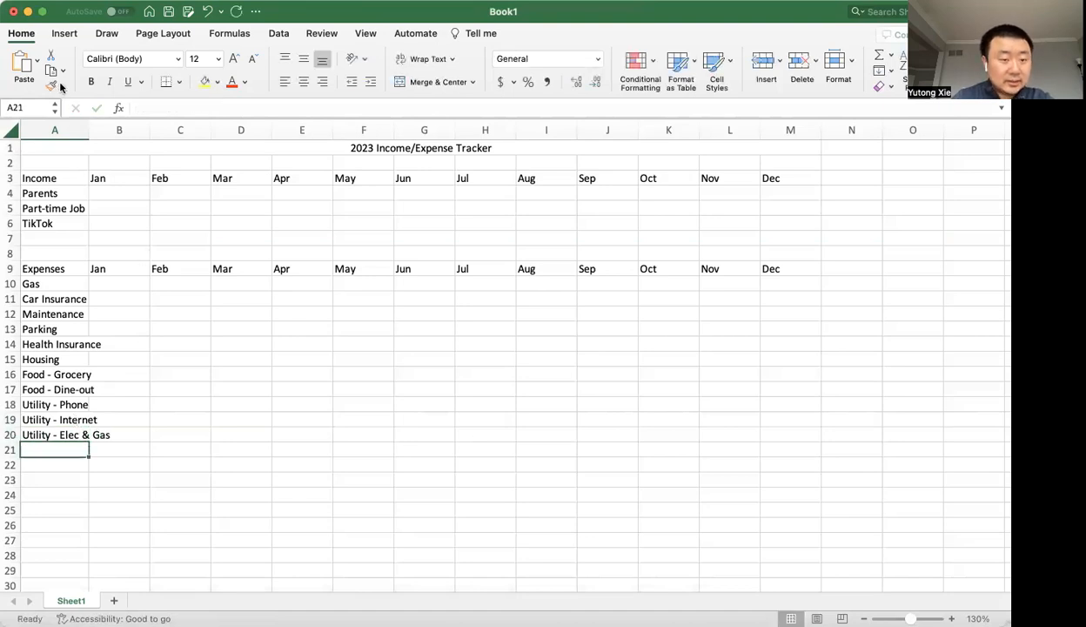
Widen column A so that the longest expense category label fits inside it.
drag(88, 123, 114, 123)
click(87, 480)
click(101, 453)
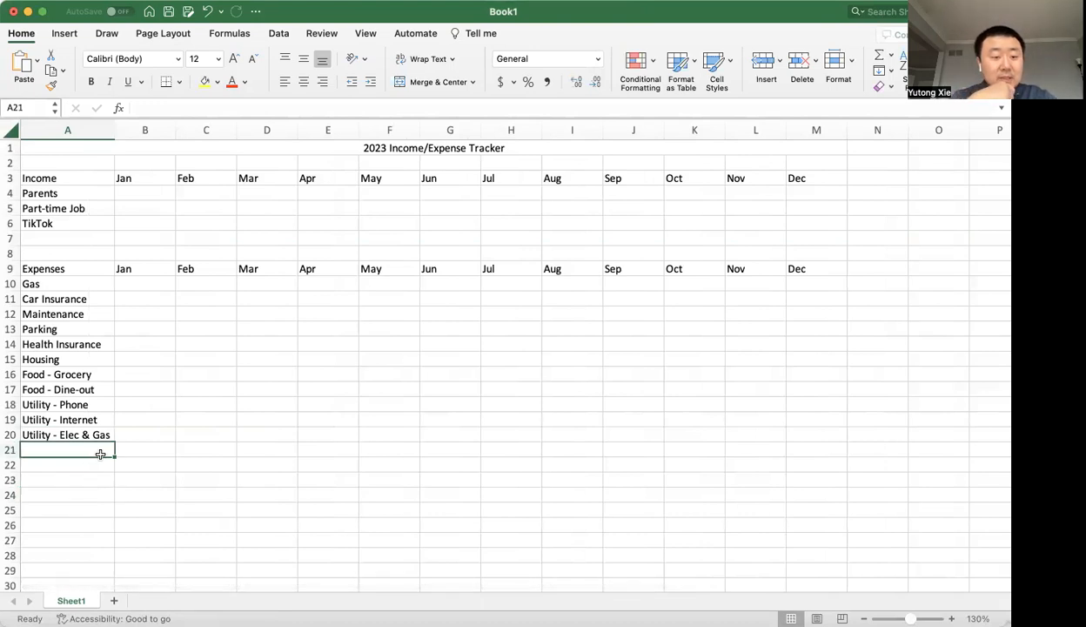
key(super+Tab)
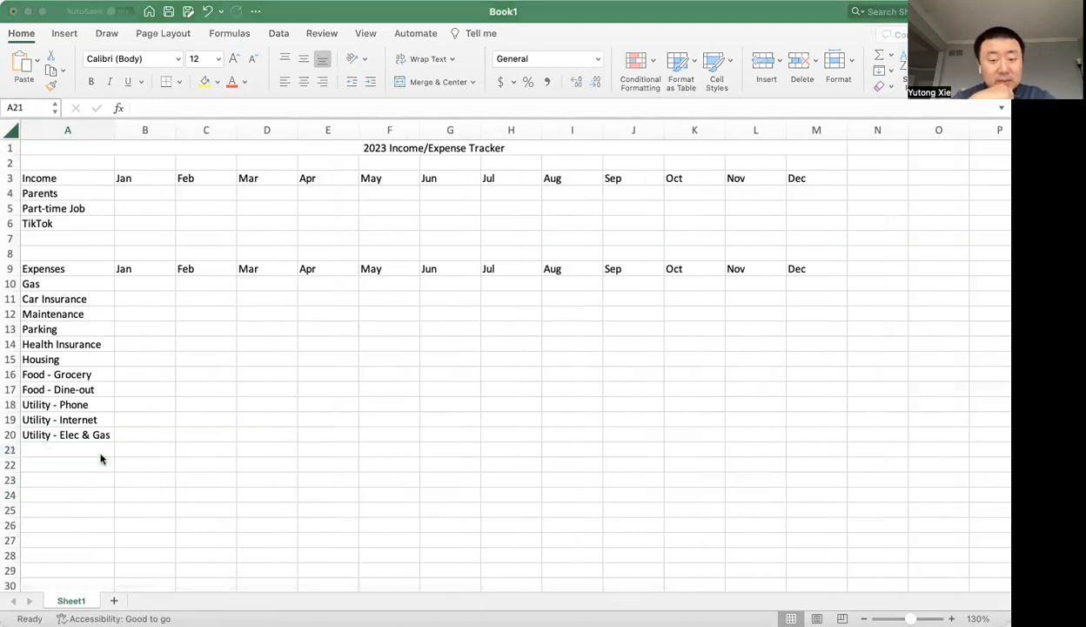
key(super+Tab)
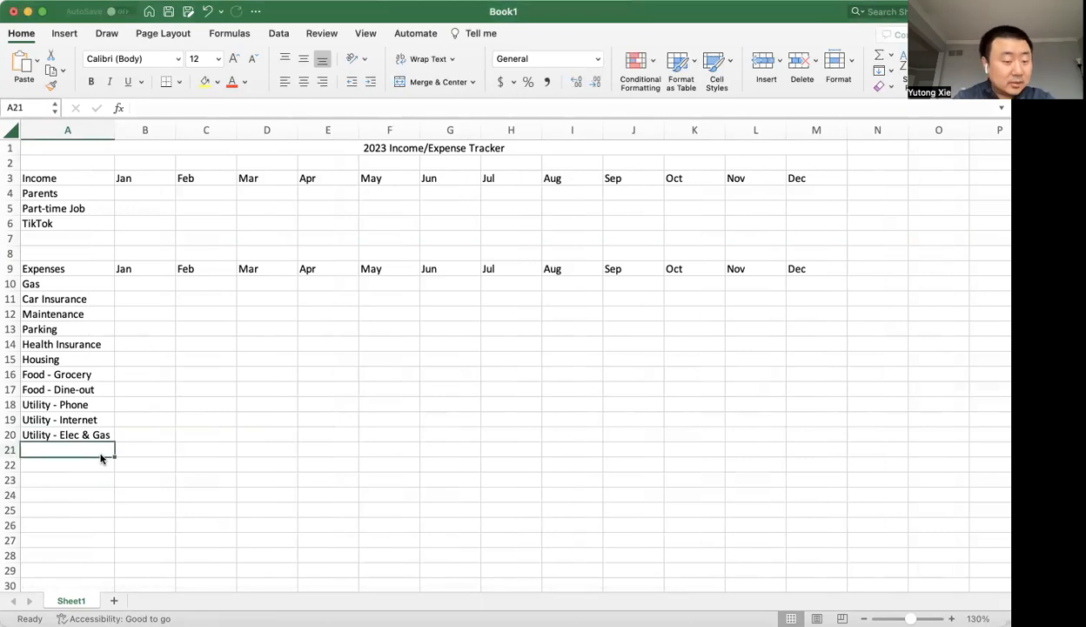
text(E)
key(BackSpace)
key(BackSpace)
text(Subs)
key(BackSpace)
key(BackSpace)
key(BackSpace)
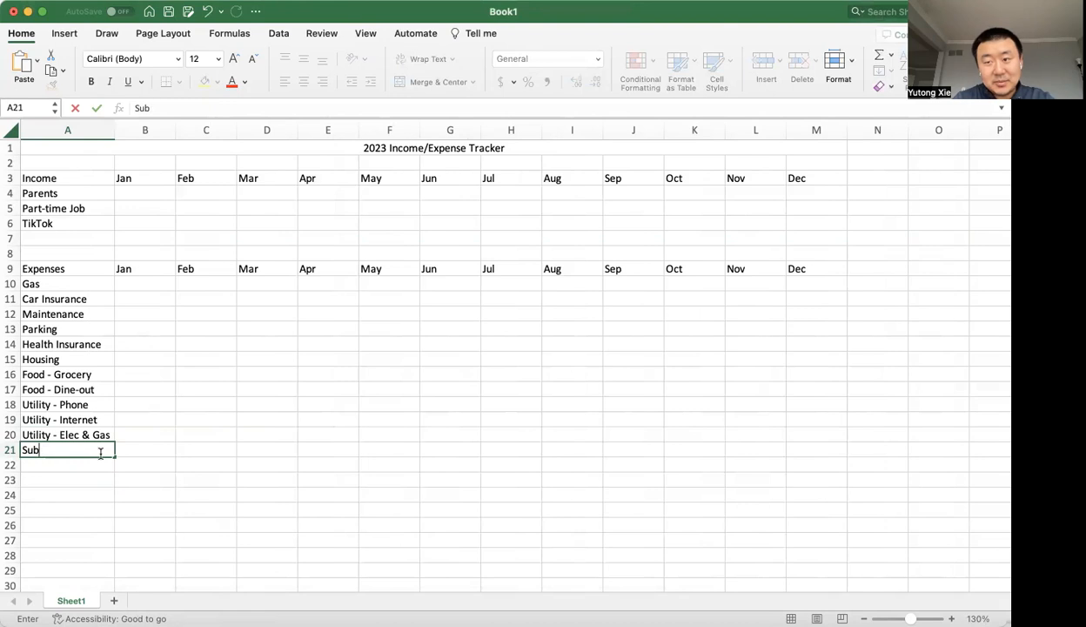
key(BackSpace)
Add Entertainment as an expense category in A21, below Utility - Elec & Gas.
text(Entertainment)
key(Return)
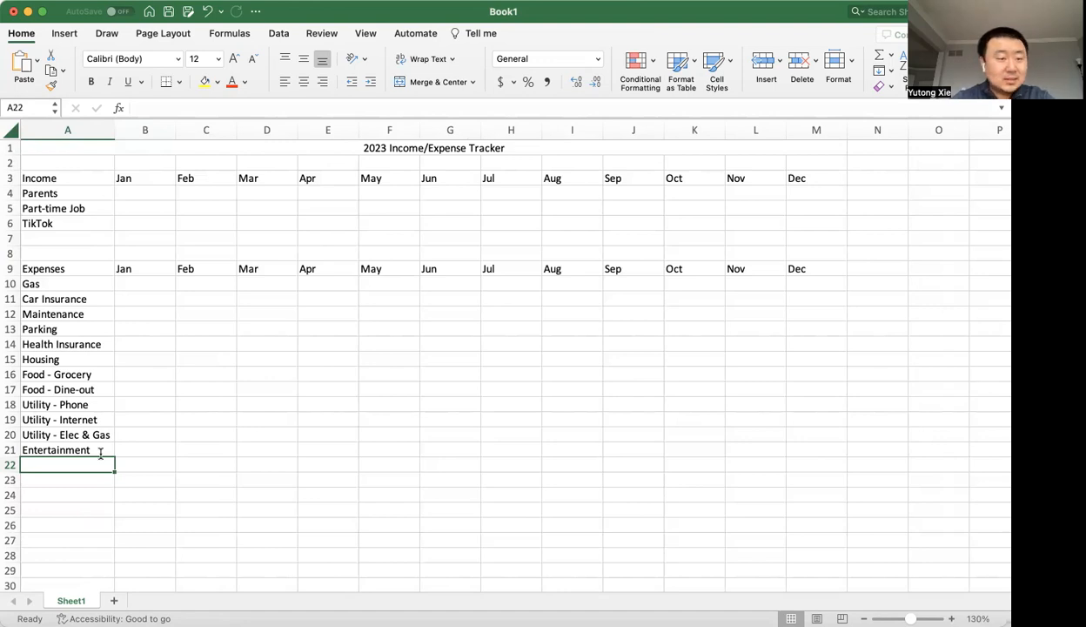
Enter 500 as the January income from Parents in B4.
click(146, 204)
click(163, 192)
text(500)
key(Return)
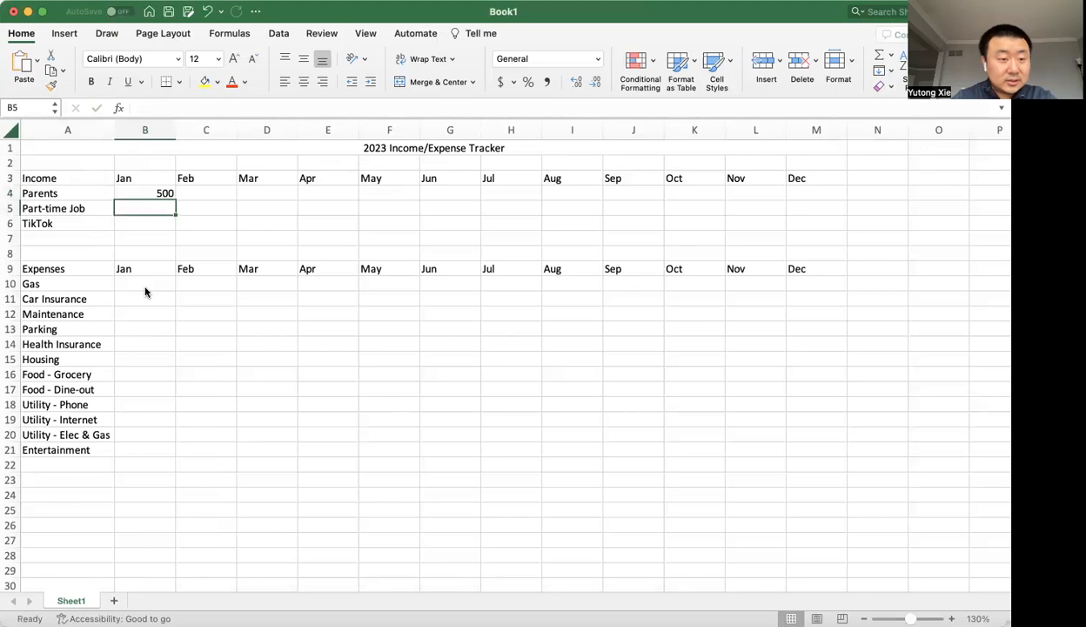
Apply the $ English (United States) accounting number format to the January Parents amount in B4.
key(Up)
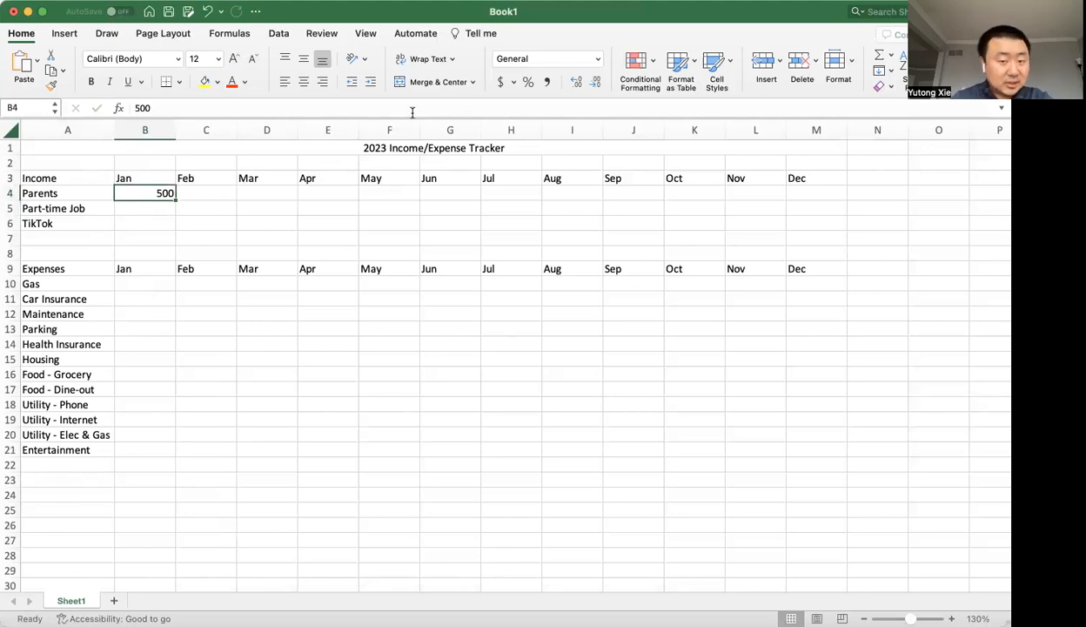
click(512, 85)
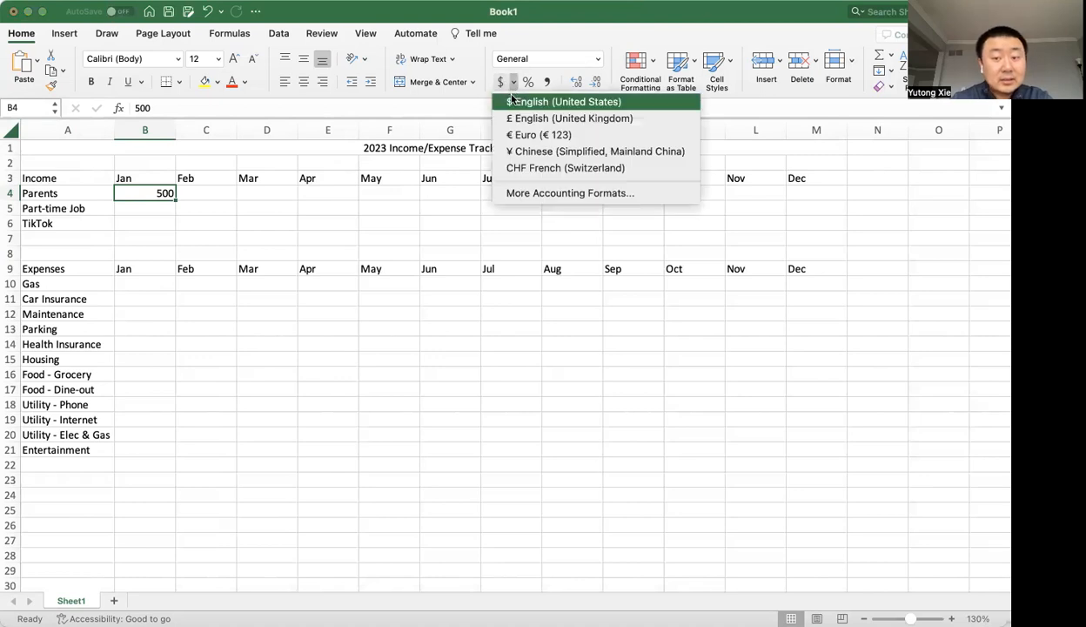
click(510, 102)
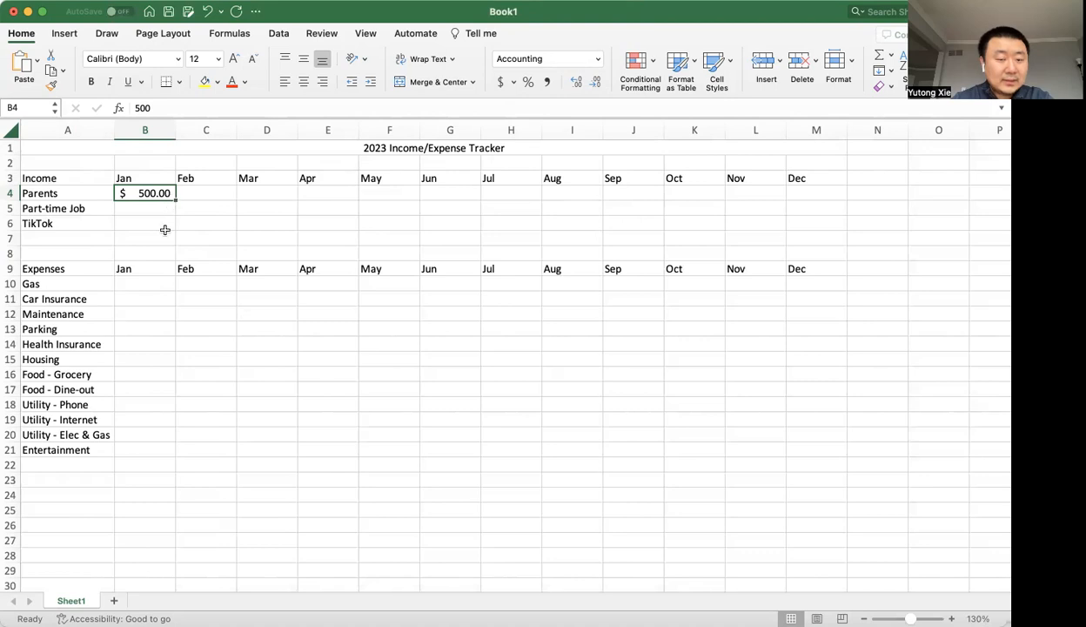
Try a negative amount of -500 in B4 under the accounting format and undo it.
double_click(167, 192)
key(Home)
text(-)
key(Return)
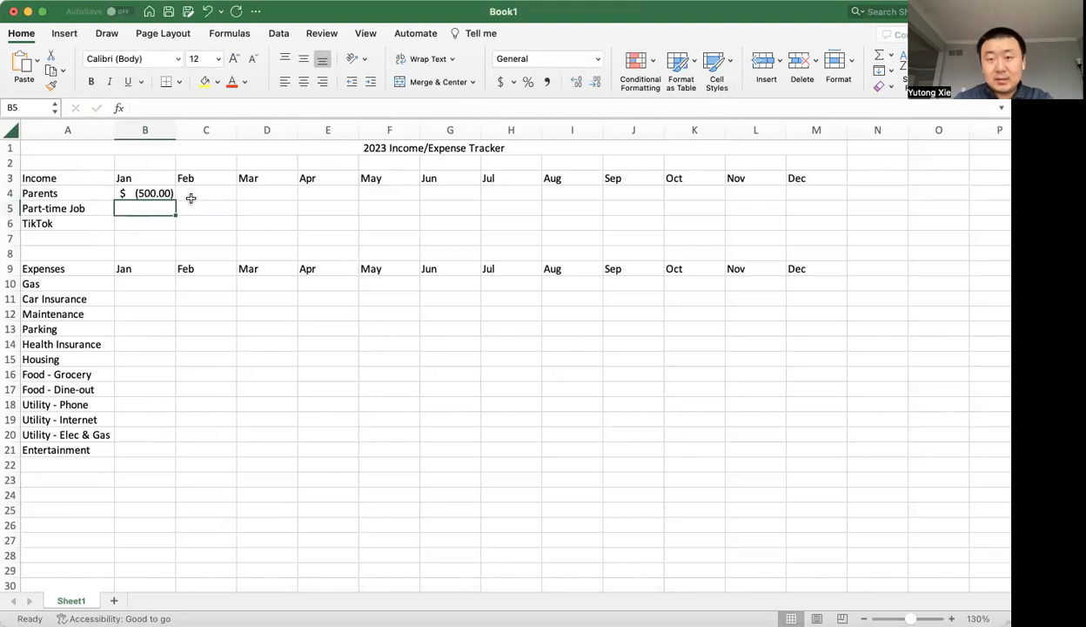
key(Up)
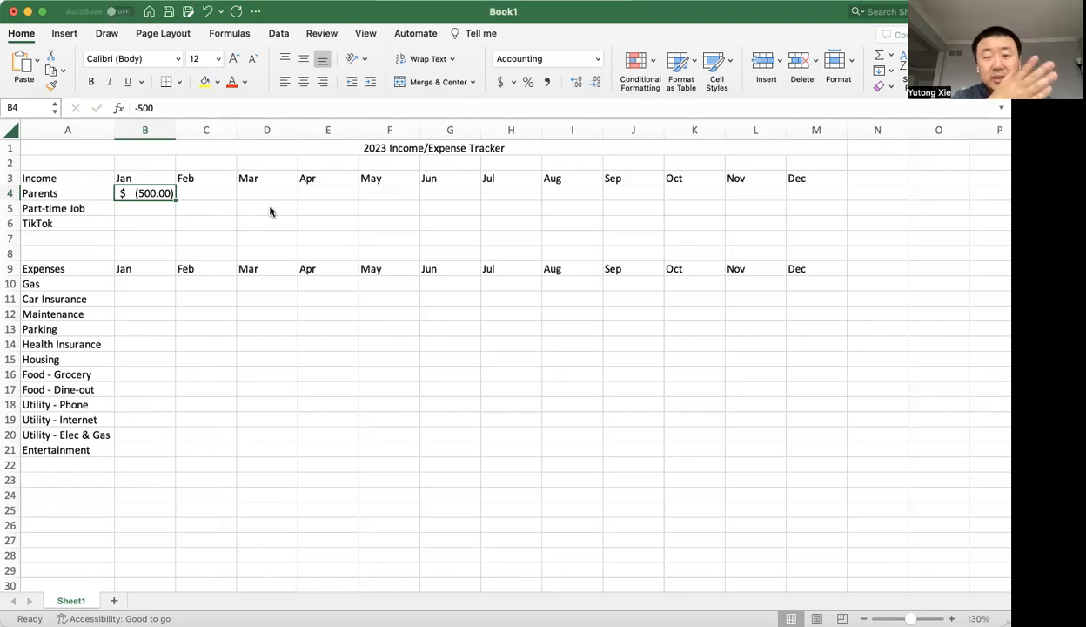
key(super+z)
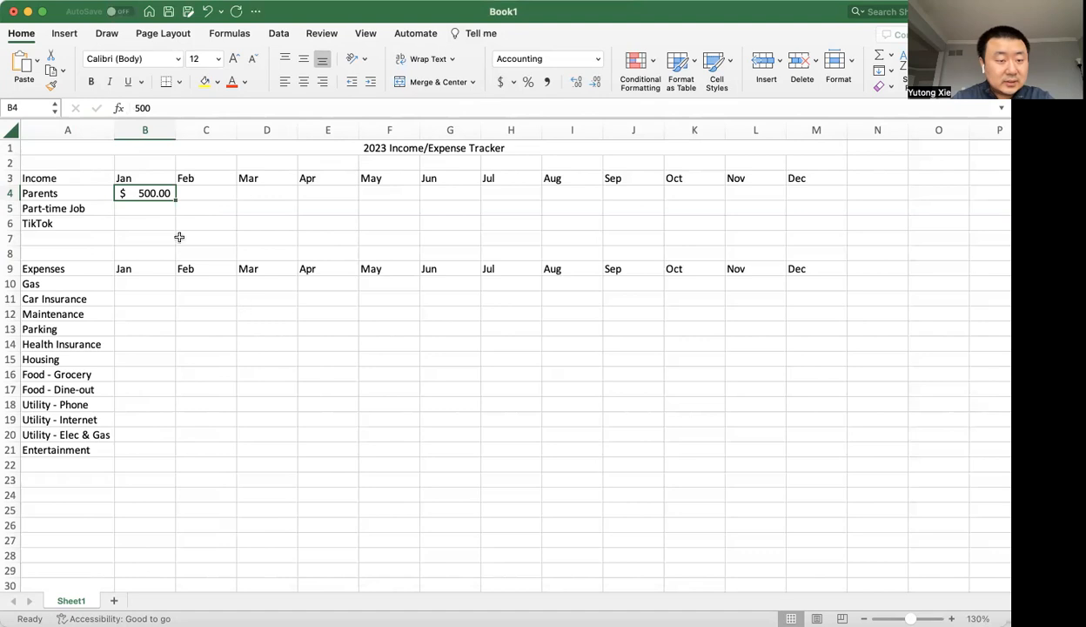
Make the January Parents amount in B4 negative again, as -500.
double_click(147, 195)
text(-)
key(Return)
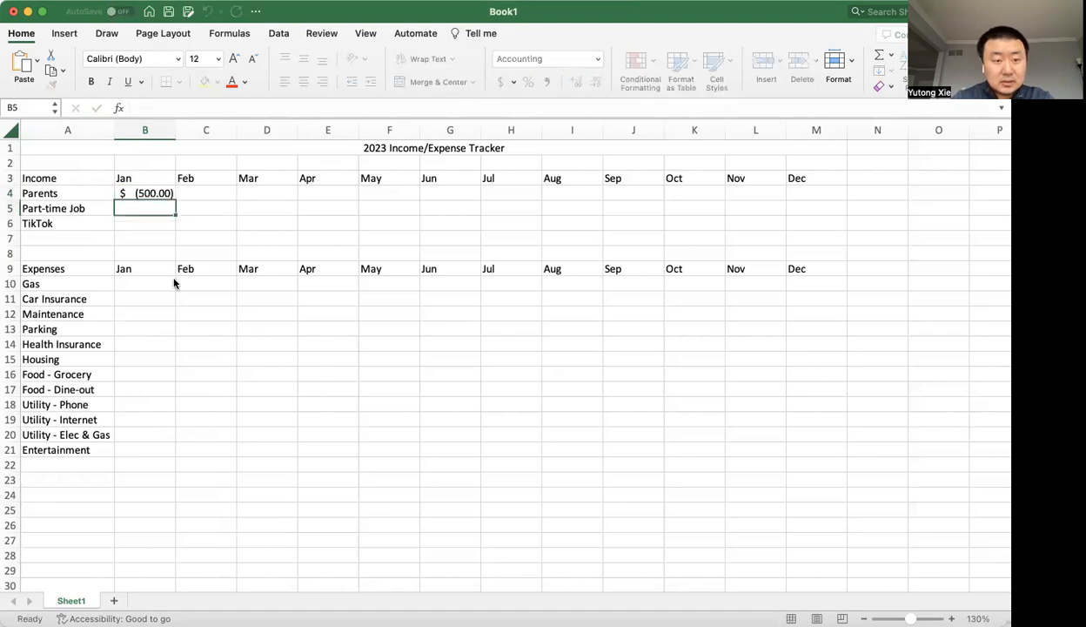
Examine the custom number format codes available beyond the standard accounting formats, and leave B5's format as it is.
click(514, 82)
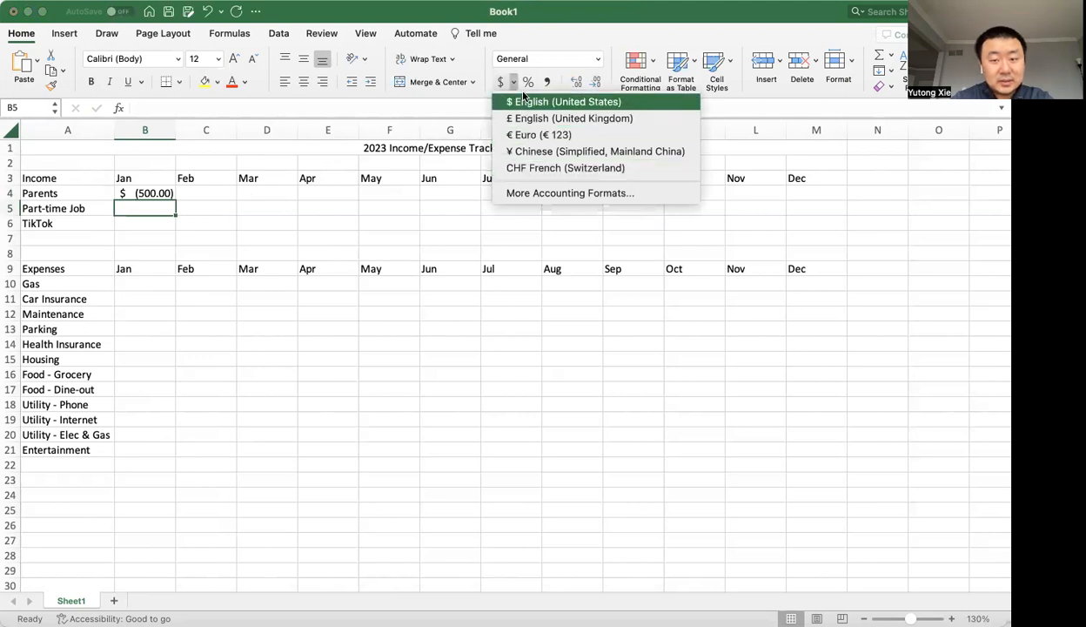
click(514, 193)
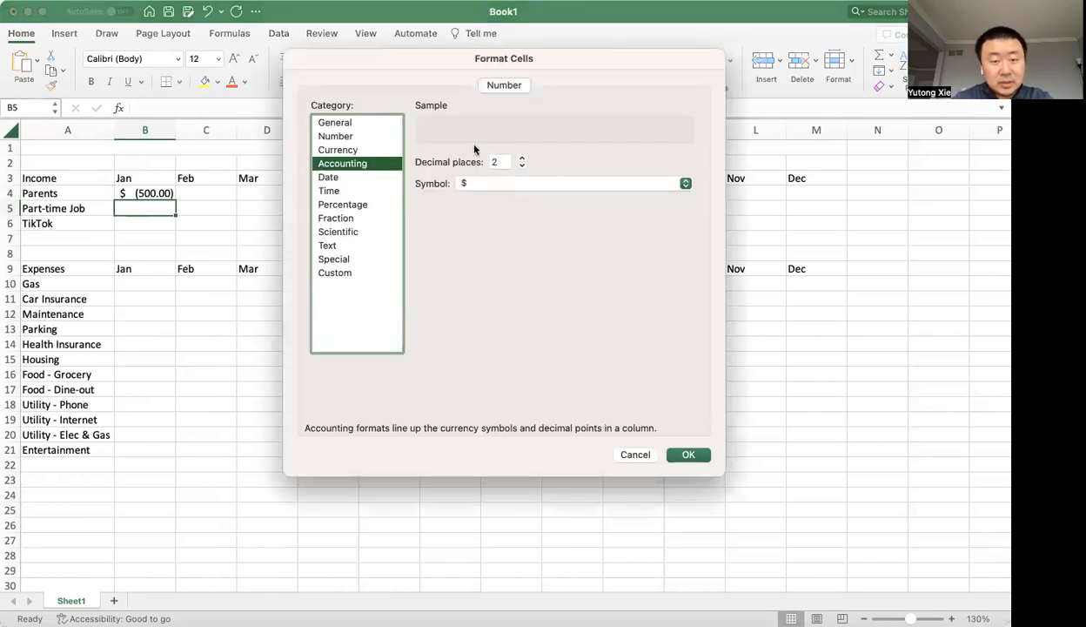
click(376, 273)
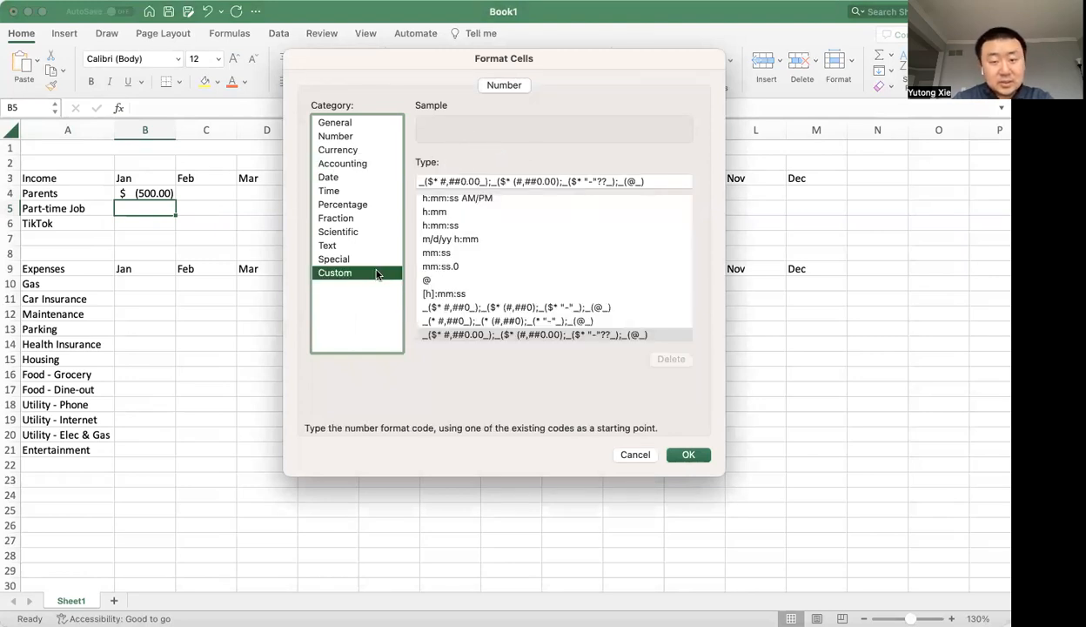
scroll(508, 261, down, 2)
scroll(507, 261, up, 10)
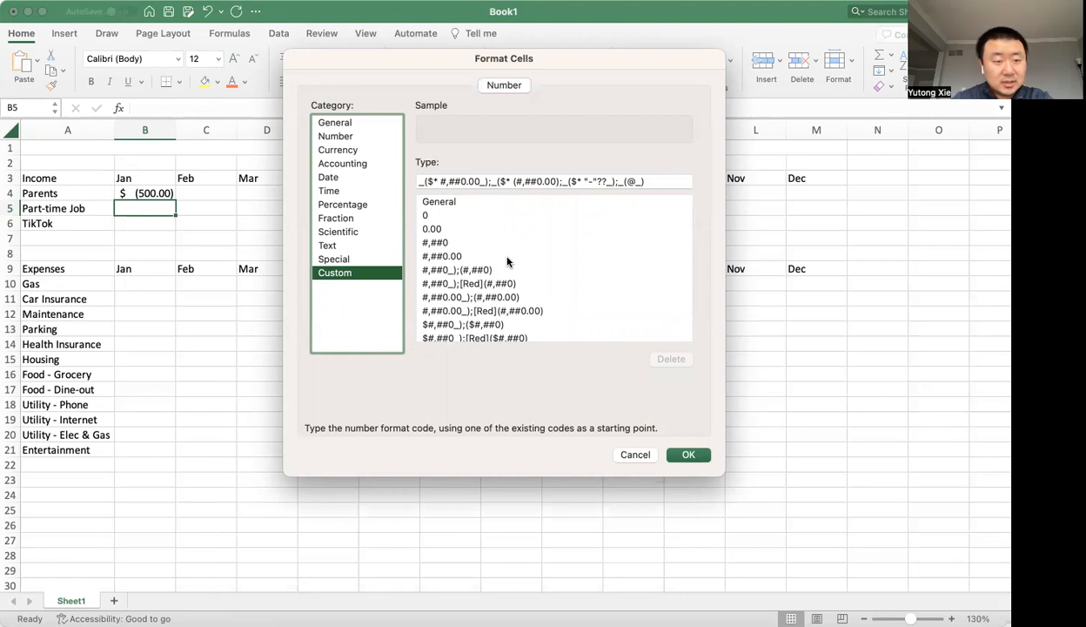
key(Escape)
Undo the negative sign on the January Parents amount in B4.
click(310, 219)
key(super+z)
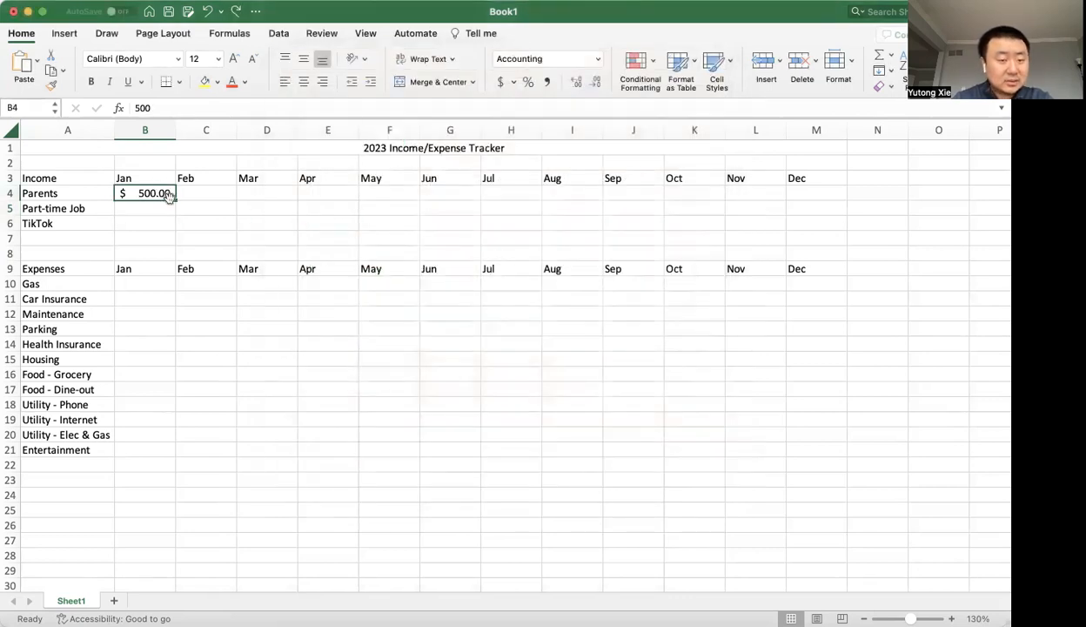
Fill the January Parents amount from B4 across the row through December in M4.
drag(175, 199, 827, 193)
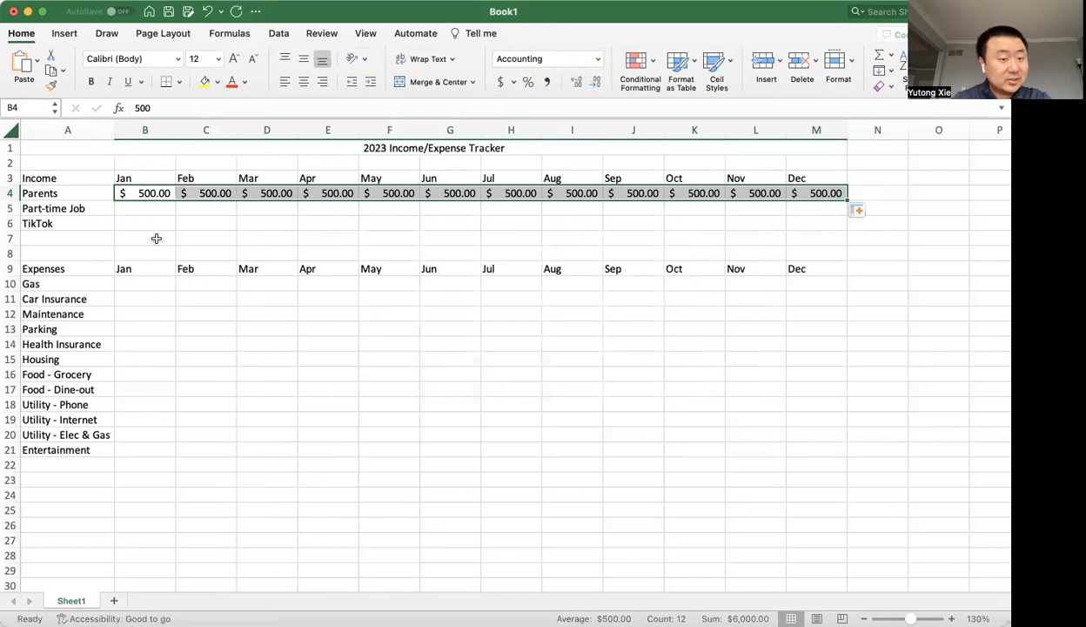
Enter $500 as the January income from the Part-time Job in B5.
click(144, 212)
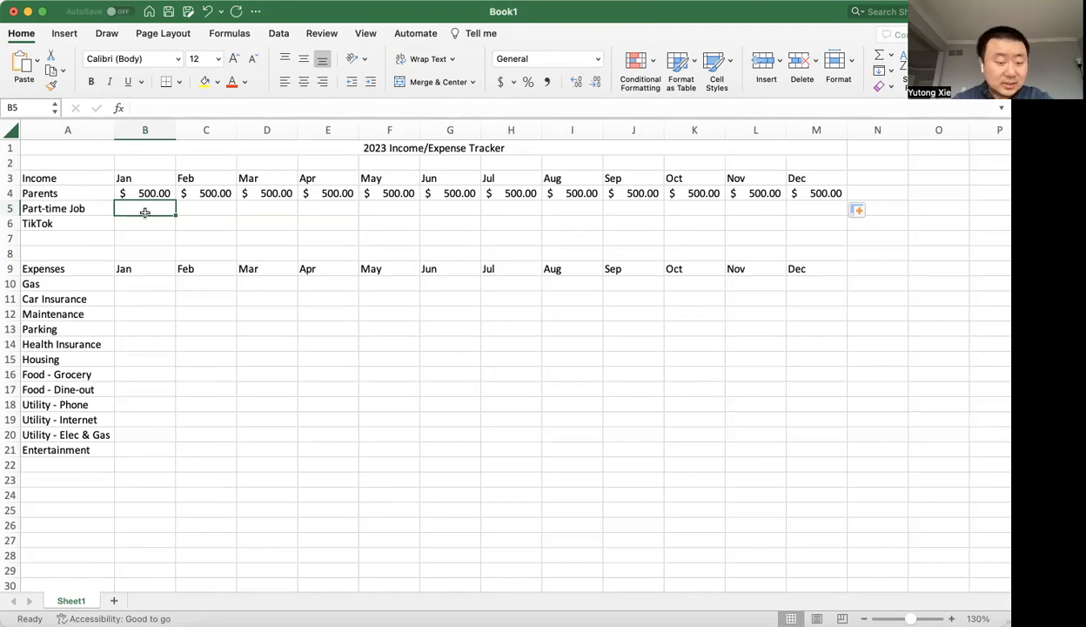
text($500)
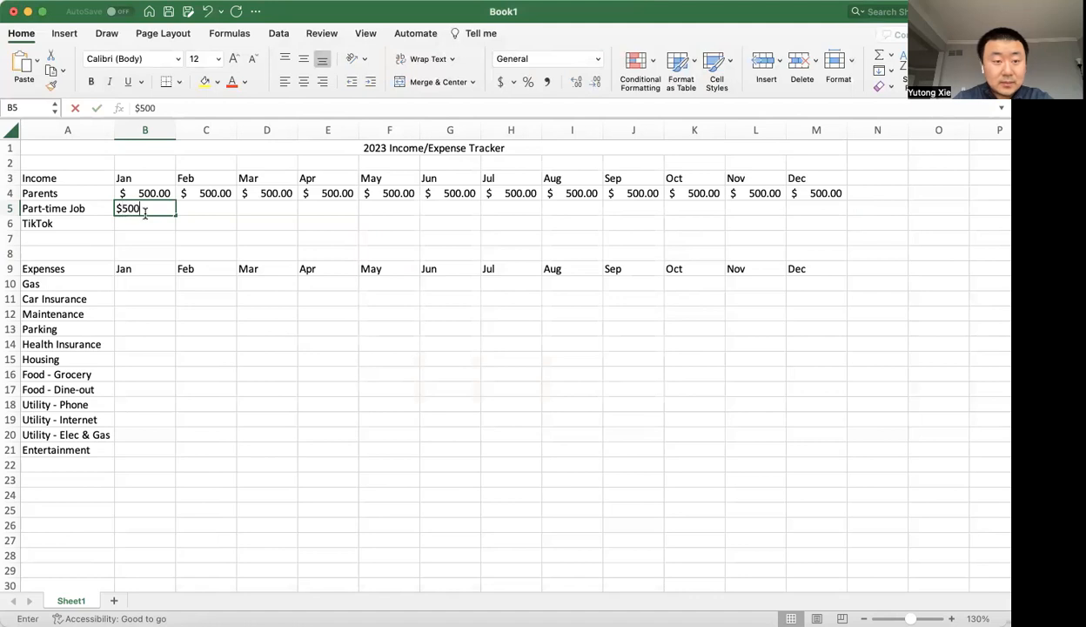
key(Return)
click(156, 206)
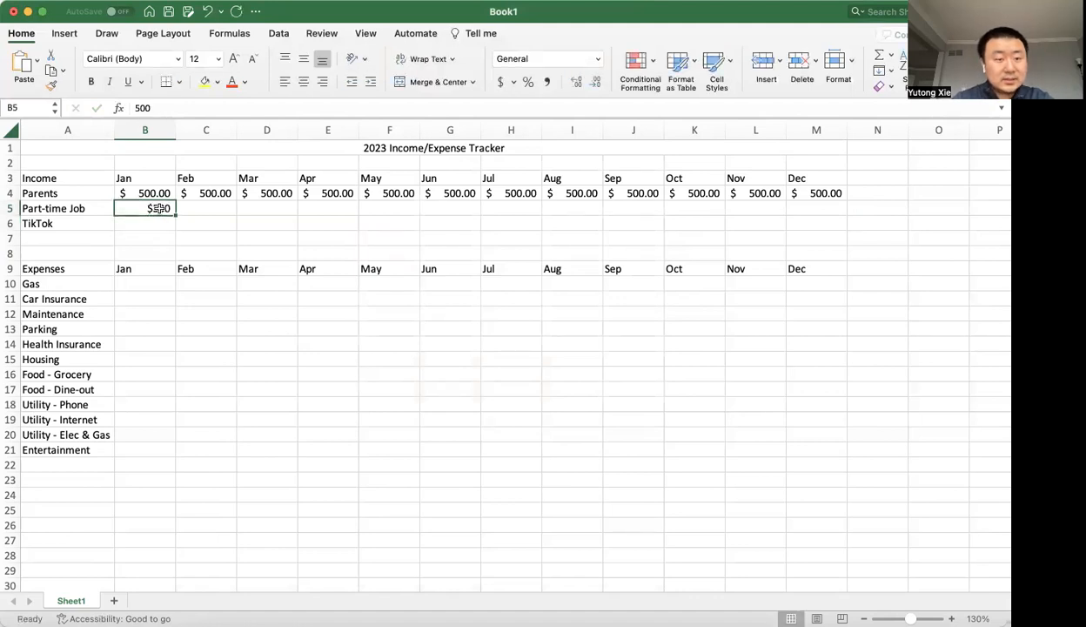
click(162, 184)
click(158, 207)
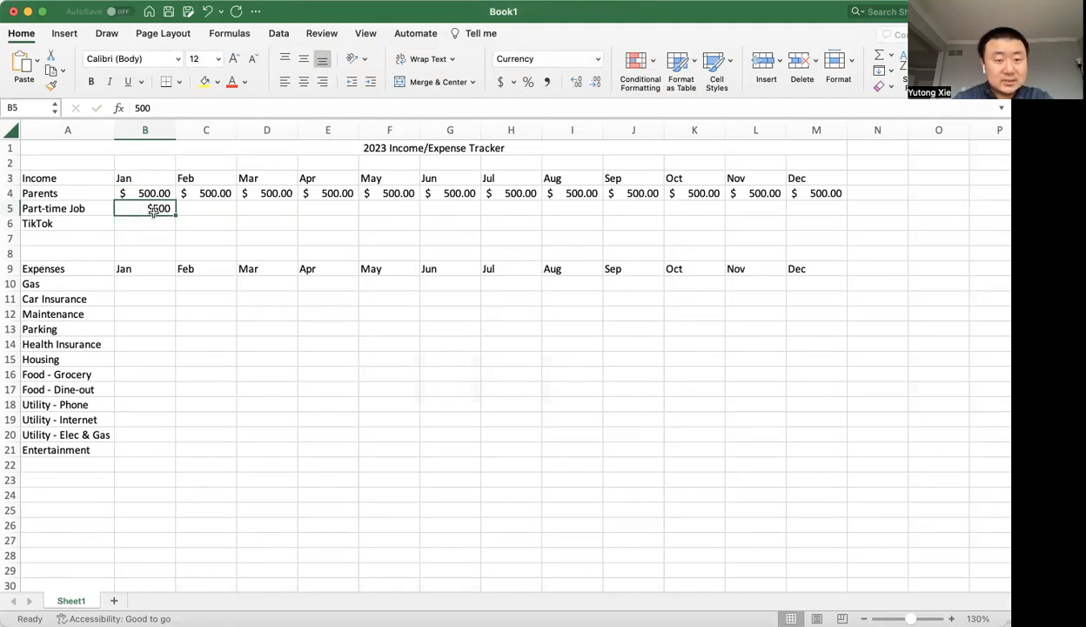
drag(183, 220, 310, 220)
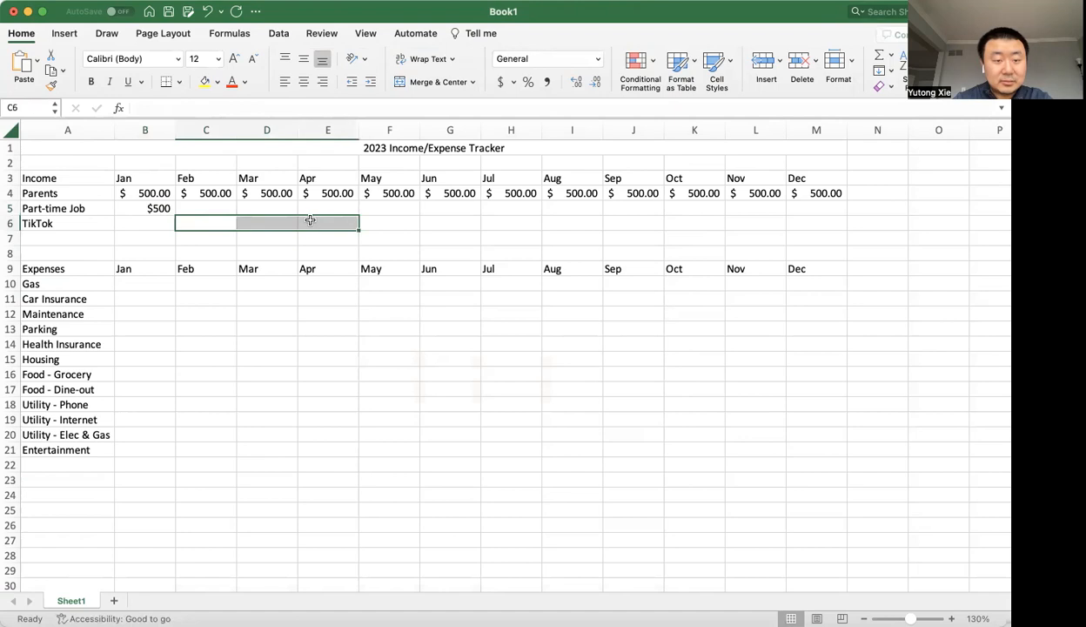
click(165, 206)
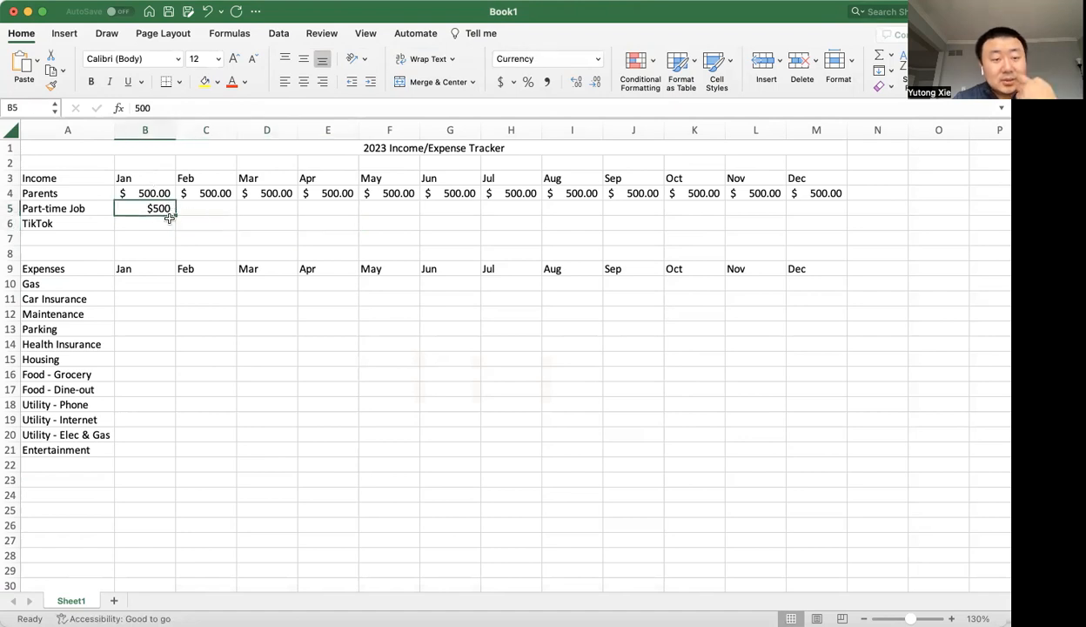
Copy the accounting format from B4 onto B5 and fill the Part-time Job amount across through December in M5.
click(162, 191)
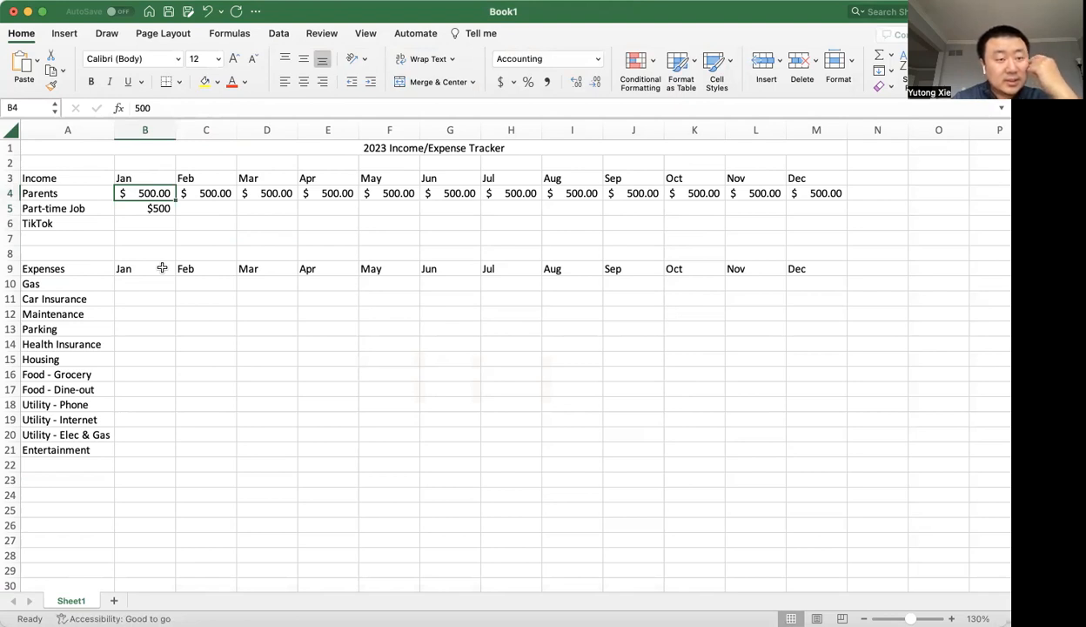
click(54, 88)
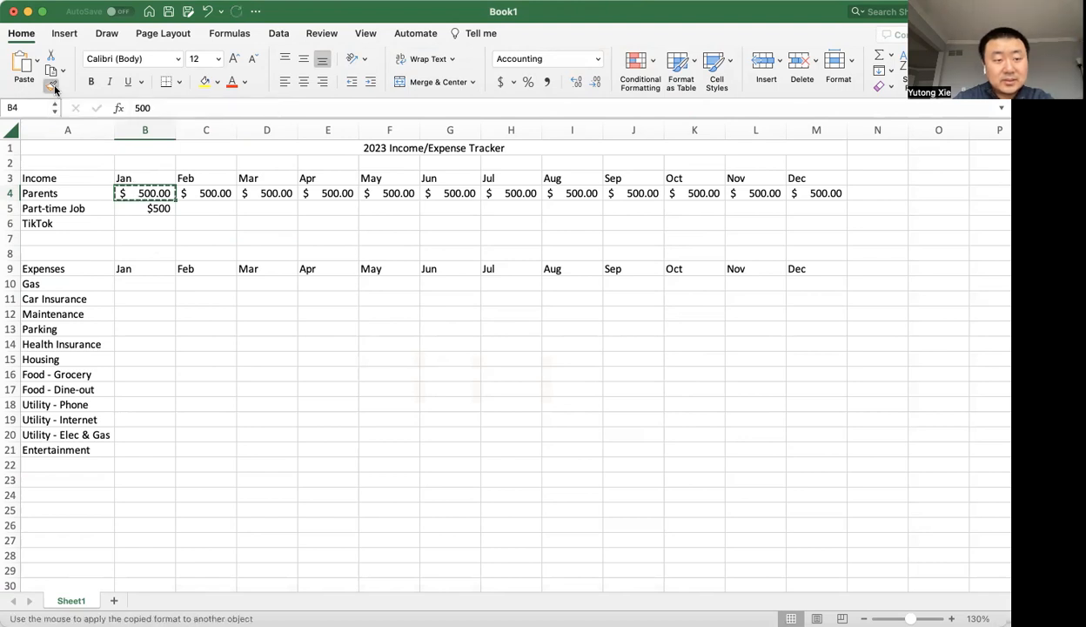
click(172, 216)
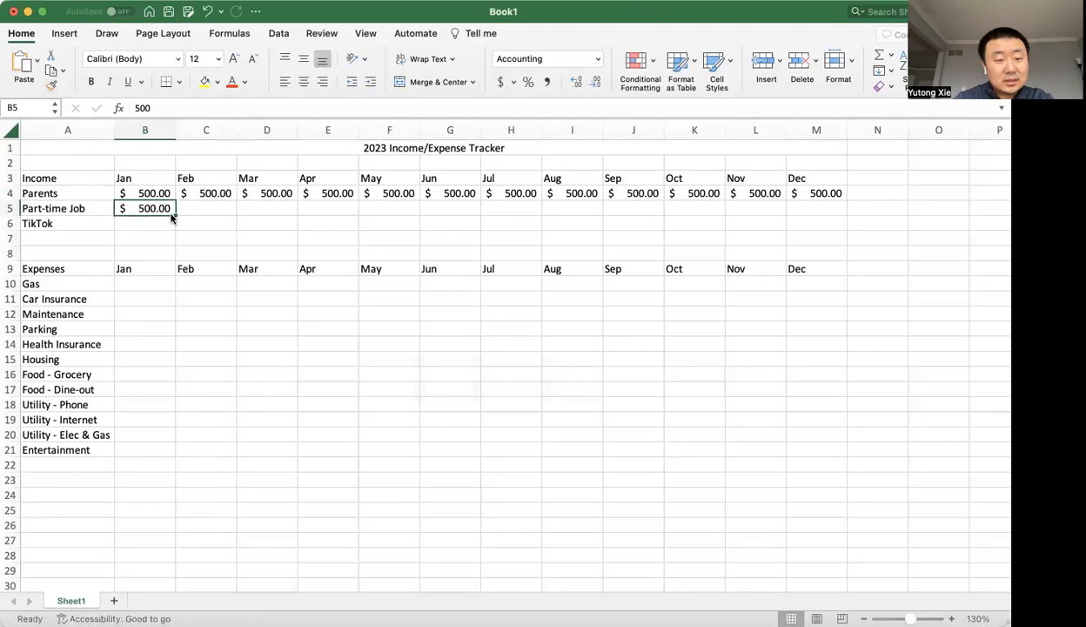
drag(175, 215, 833, 222)
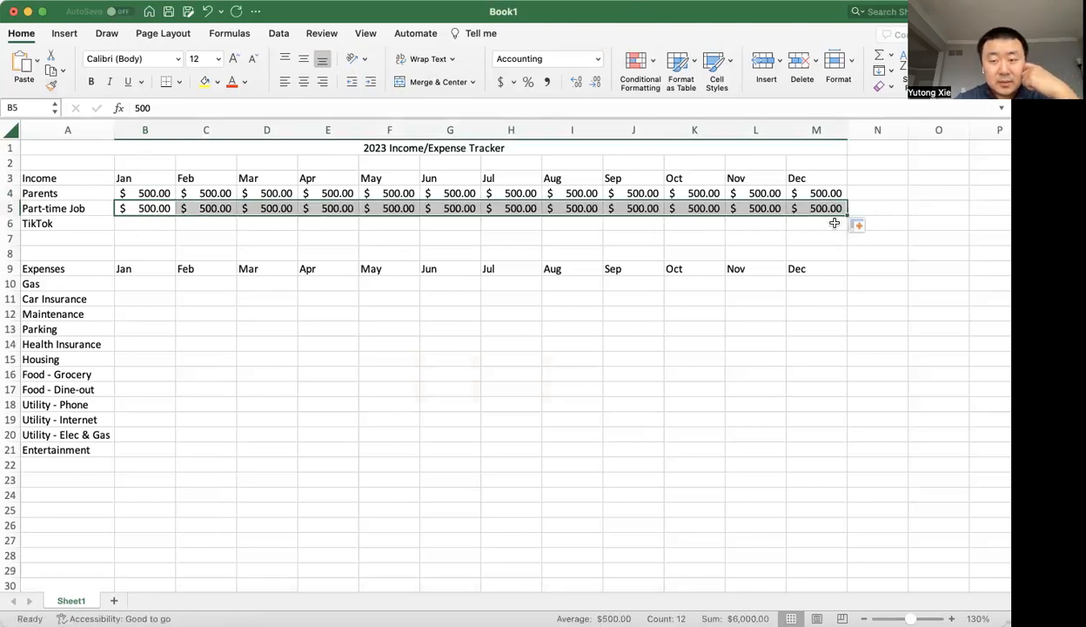
Undo the Part-time Job fill and the copied accounting format on B5, and clear the copy selection.
key(super+z)
key(super+z)
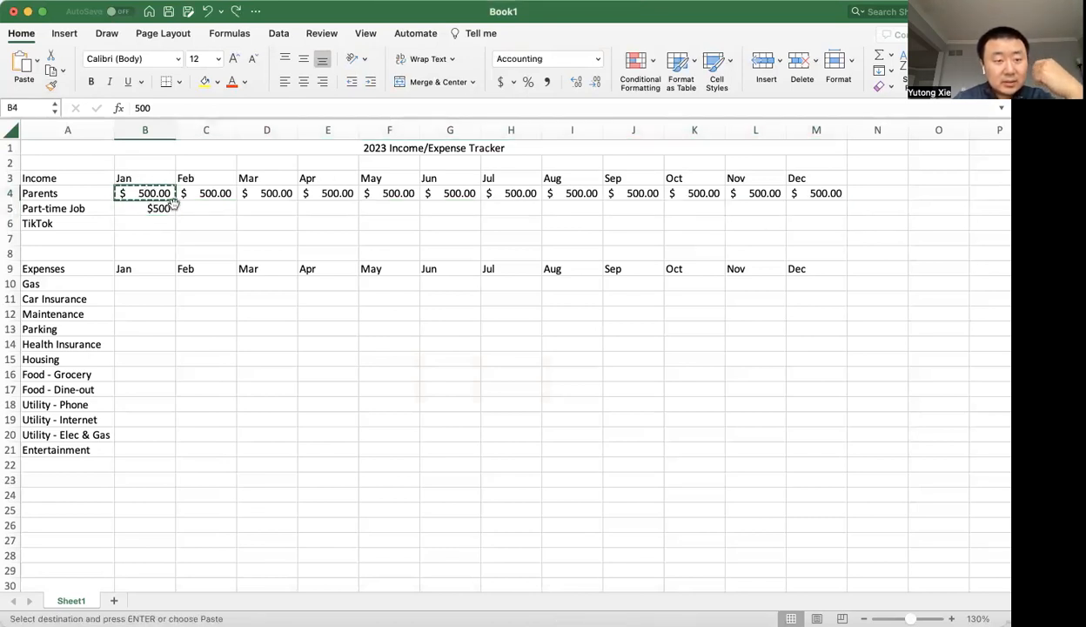
key(Escape)
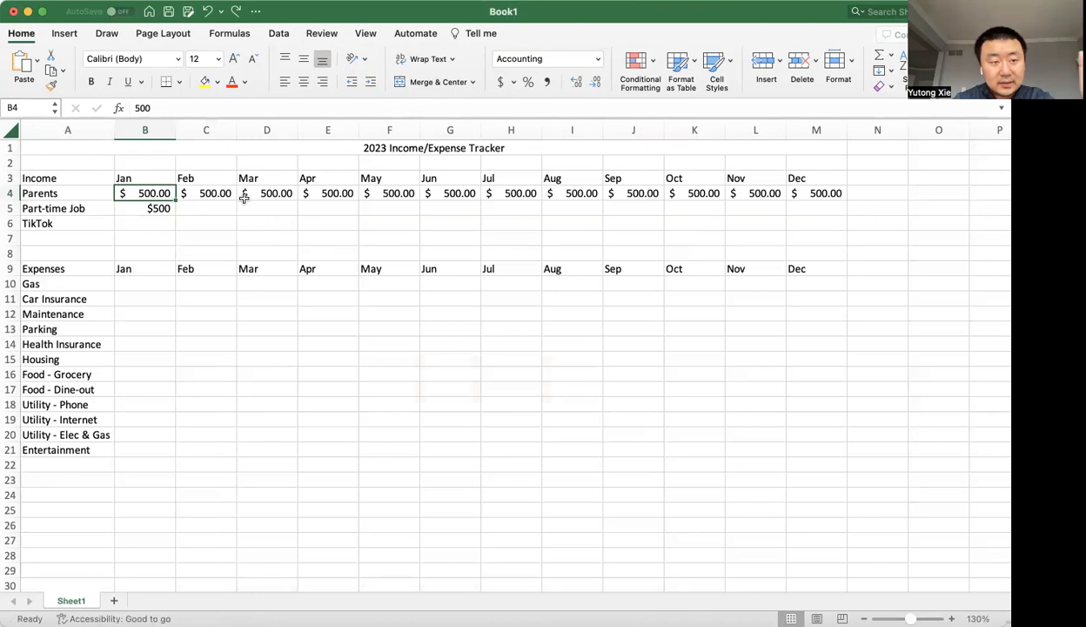
Try pasting only the formatting of B4 onto the Part-time Job amount in B5, and undo it.
key(cmd+c)
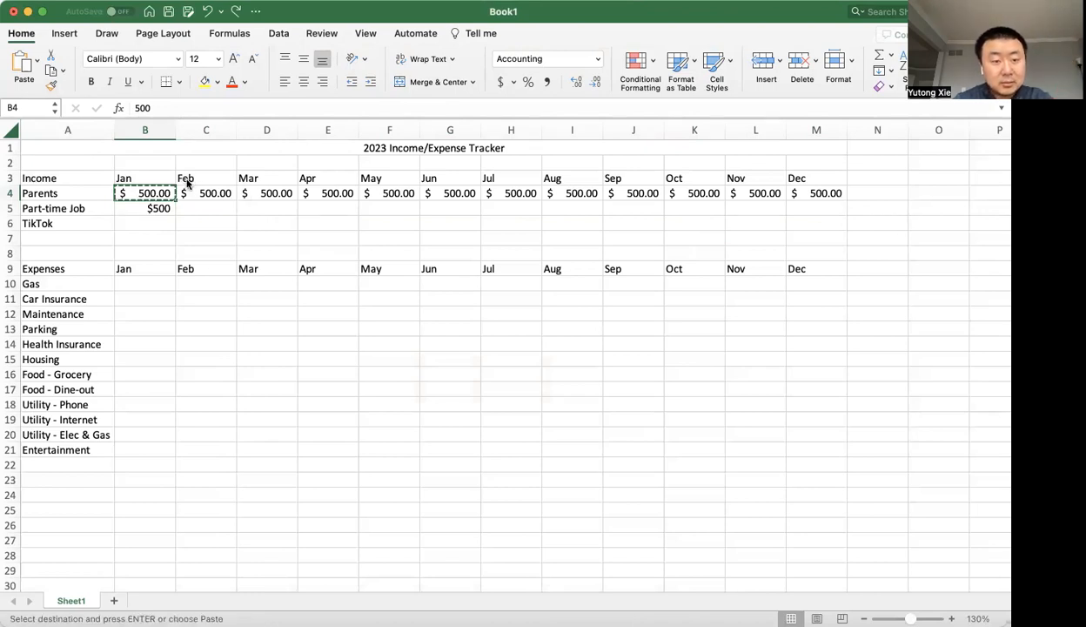
click(165, 209)
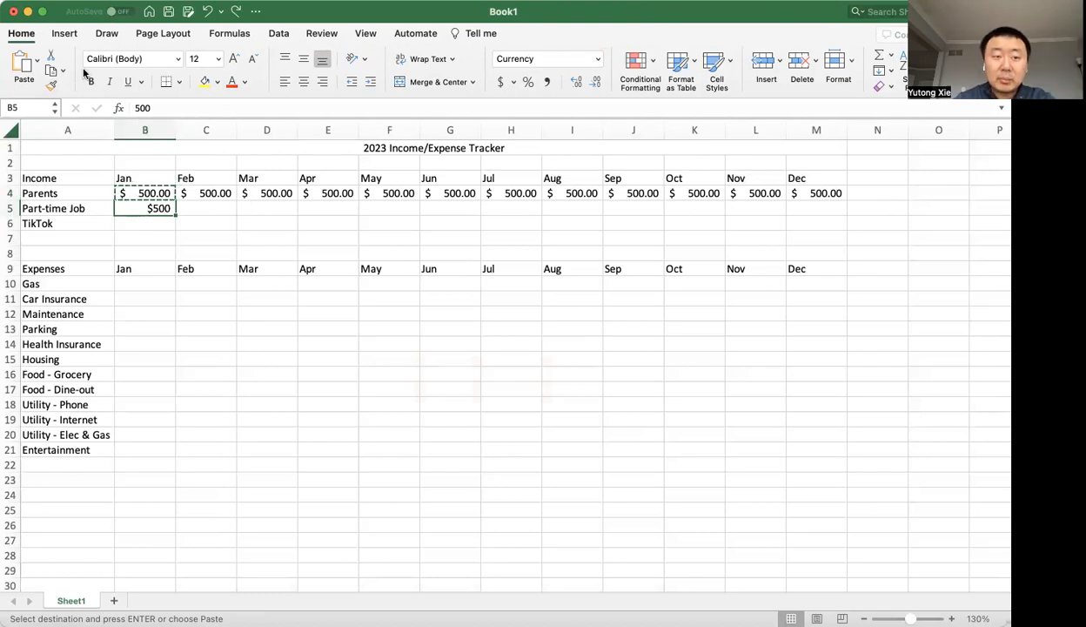
click(37, 68)
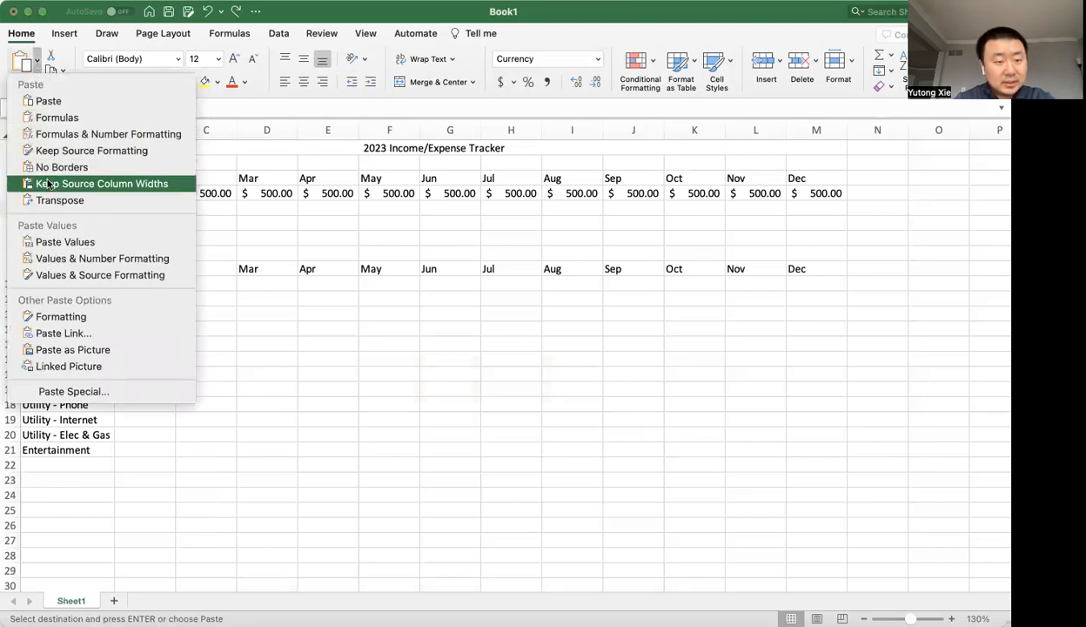
click(75, 319)
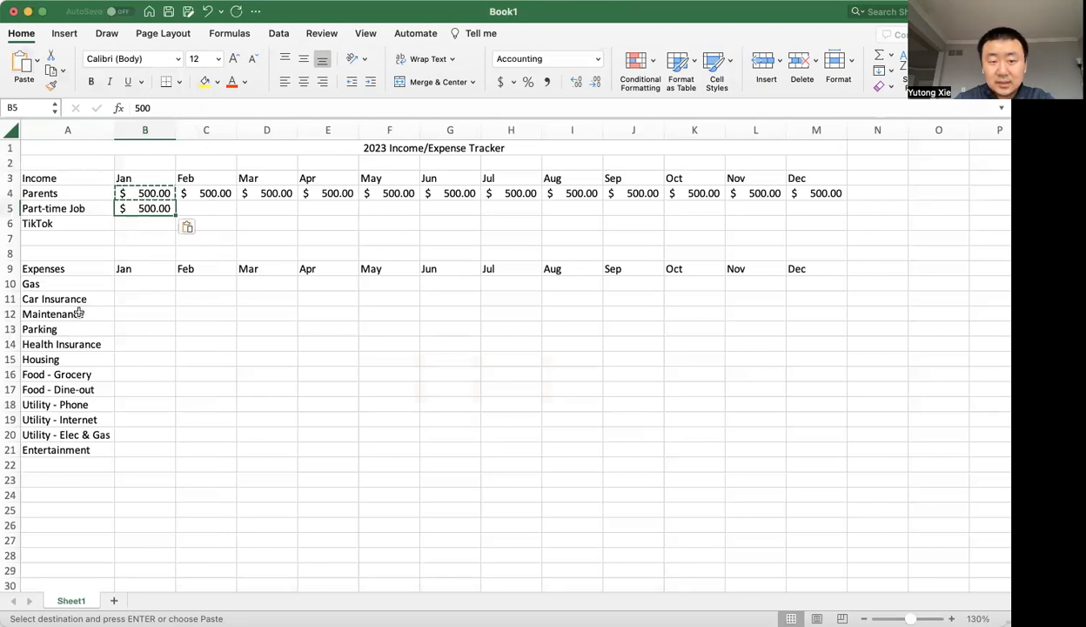
key(super+z)
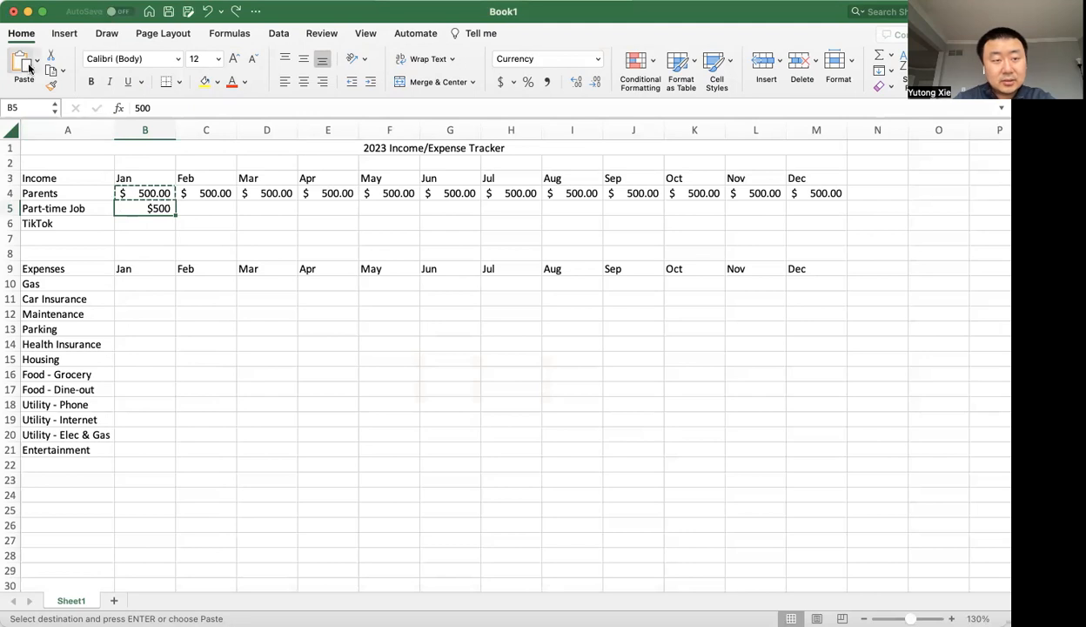
key(Escape)
Try pasting B4 into B5 with the paste option switched to Formatting, and undo the paste.
key(super+c)
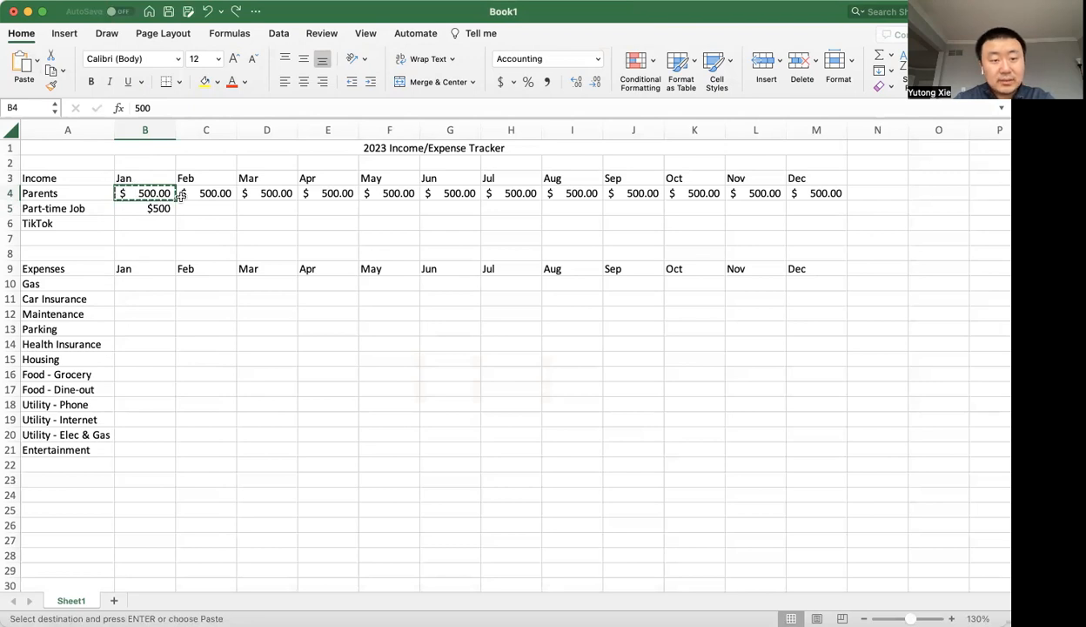
click(153, 207)
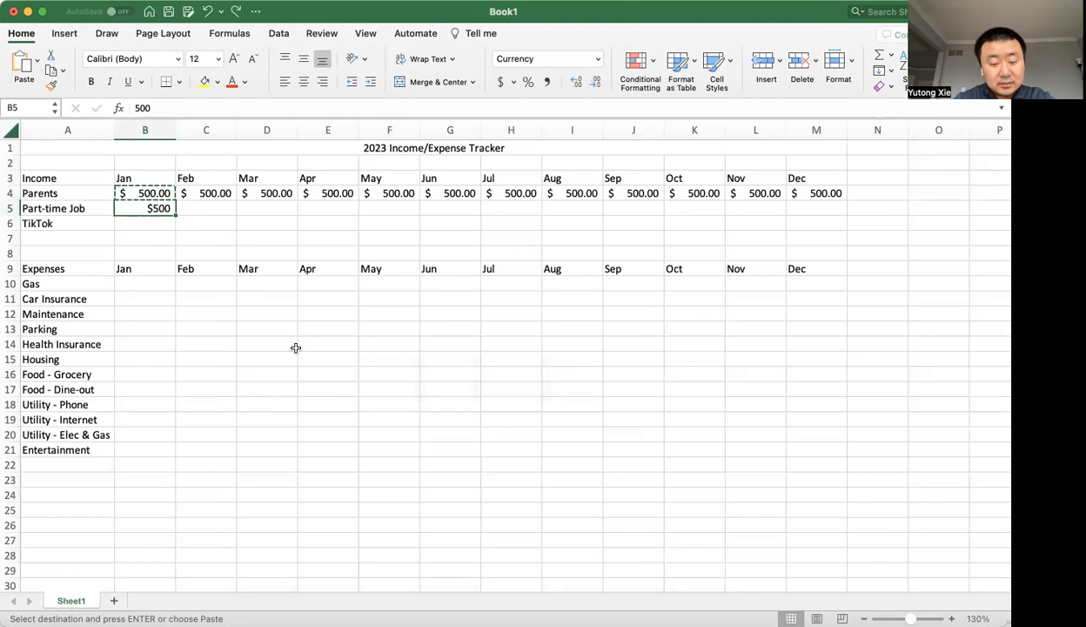
key(super+v)
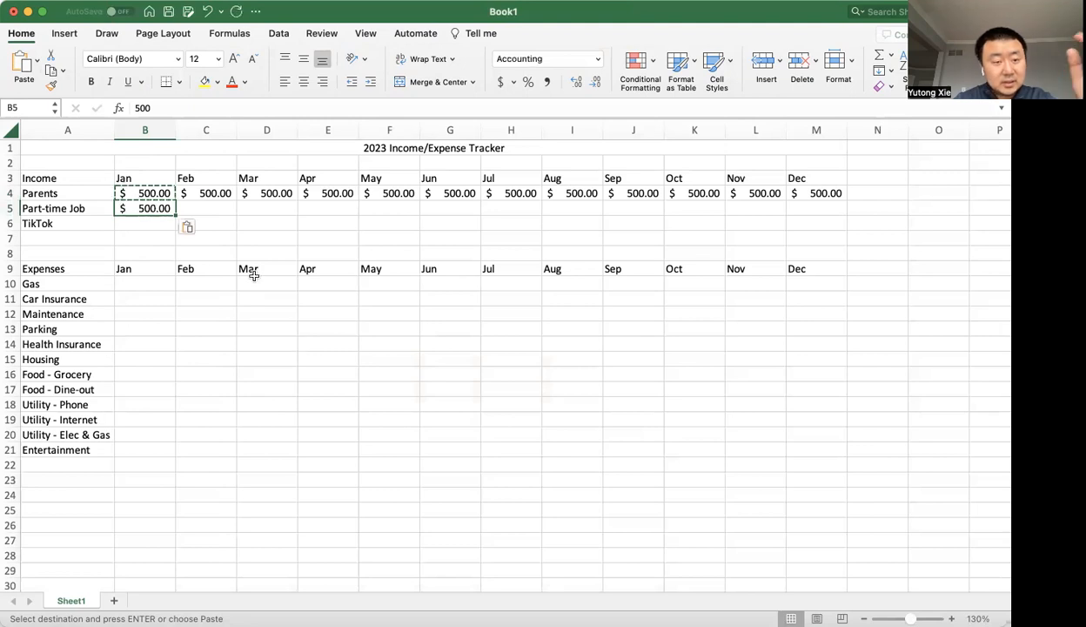
click(188, 228)
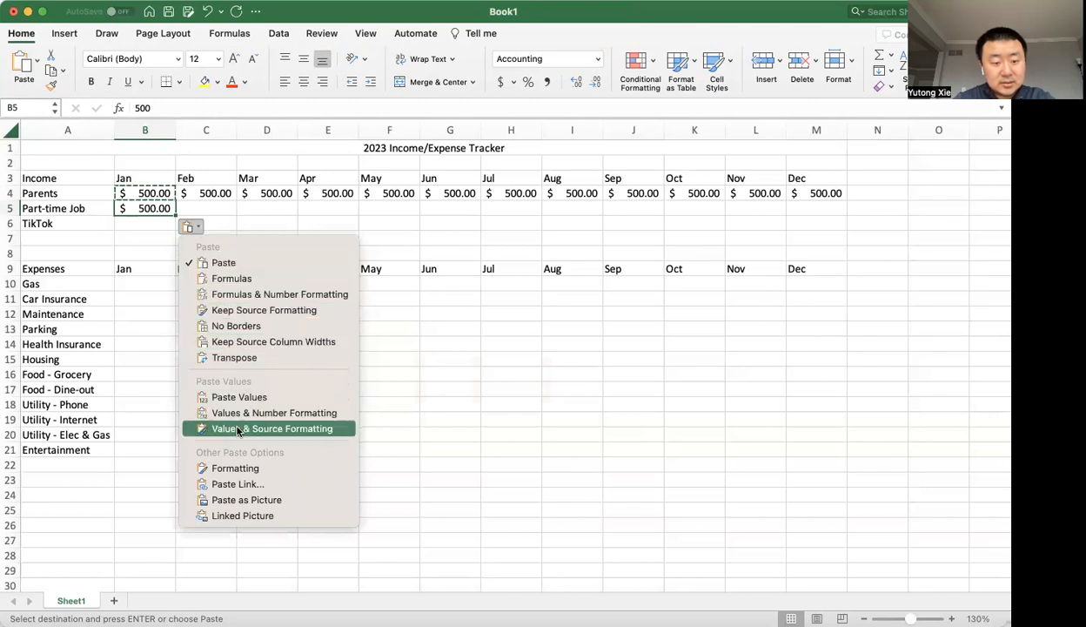
click(246, 466)
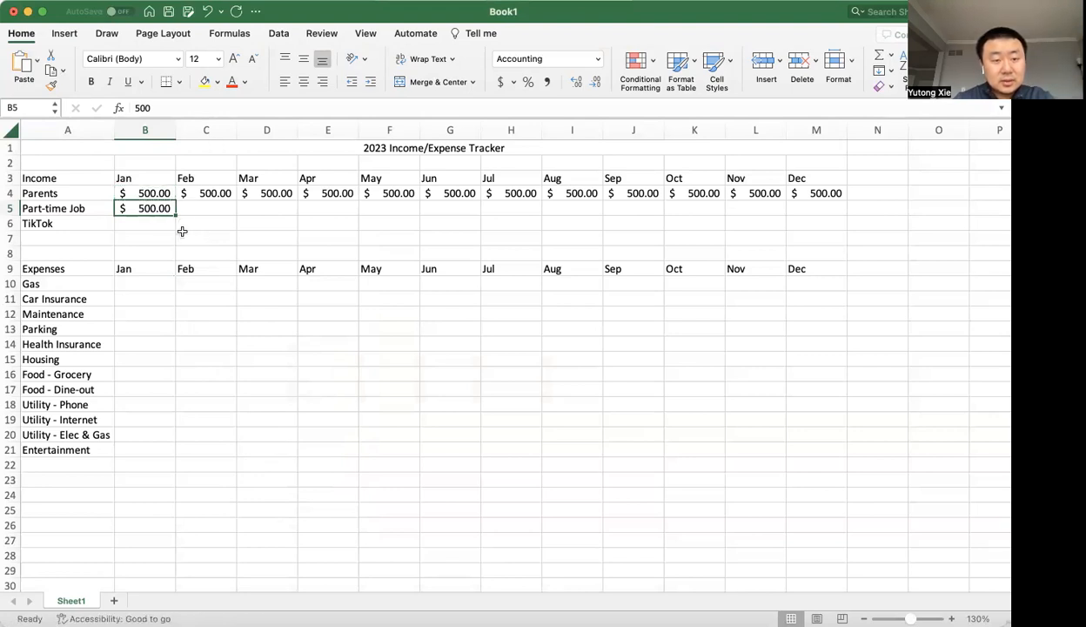
drag(175, 215, 145, 209)
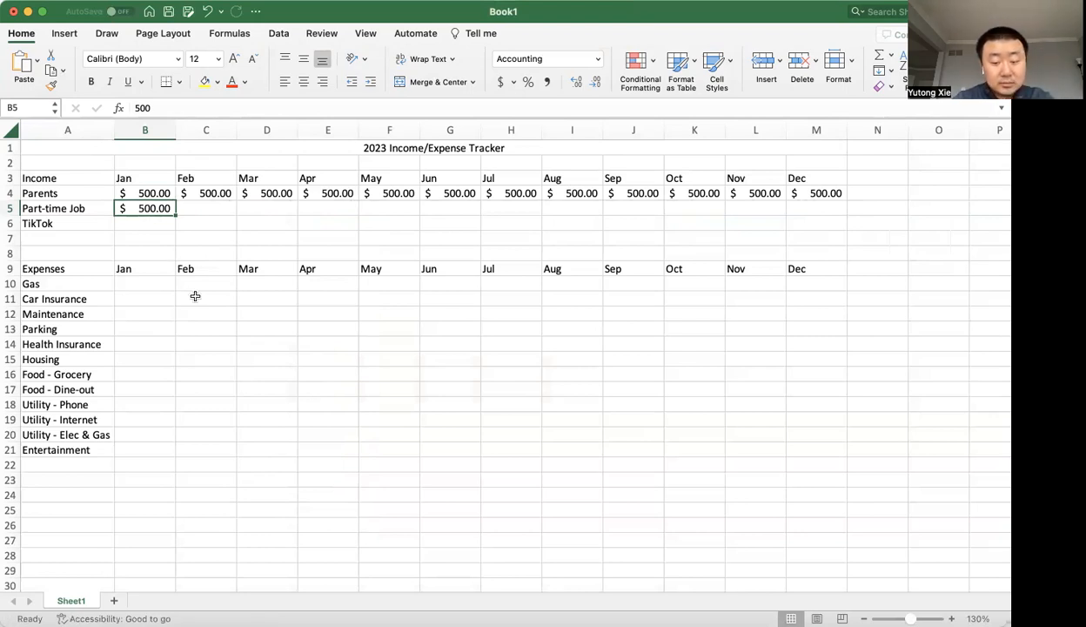
text(4)
key(Escape)
key(super+z)
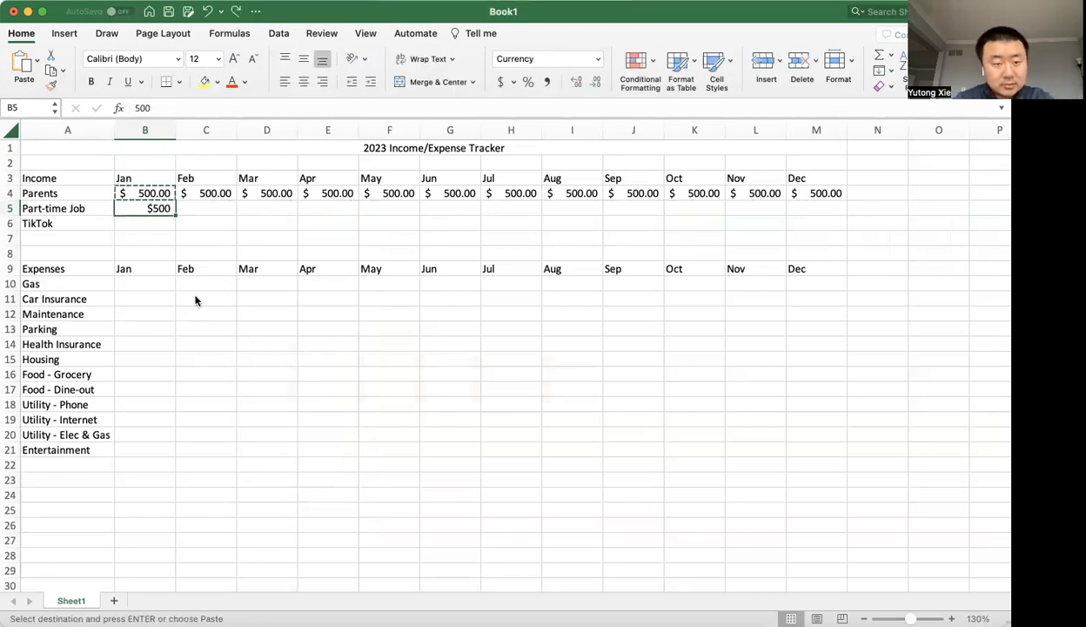
Enter 480 as the January Part-time Job income in B5 and apply only the accounting formatting copied from B4.
text(480)
key(Return)
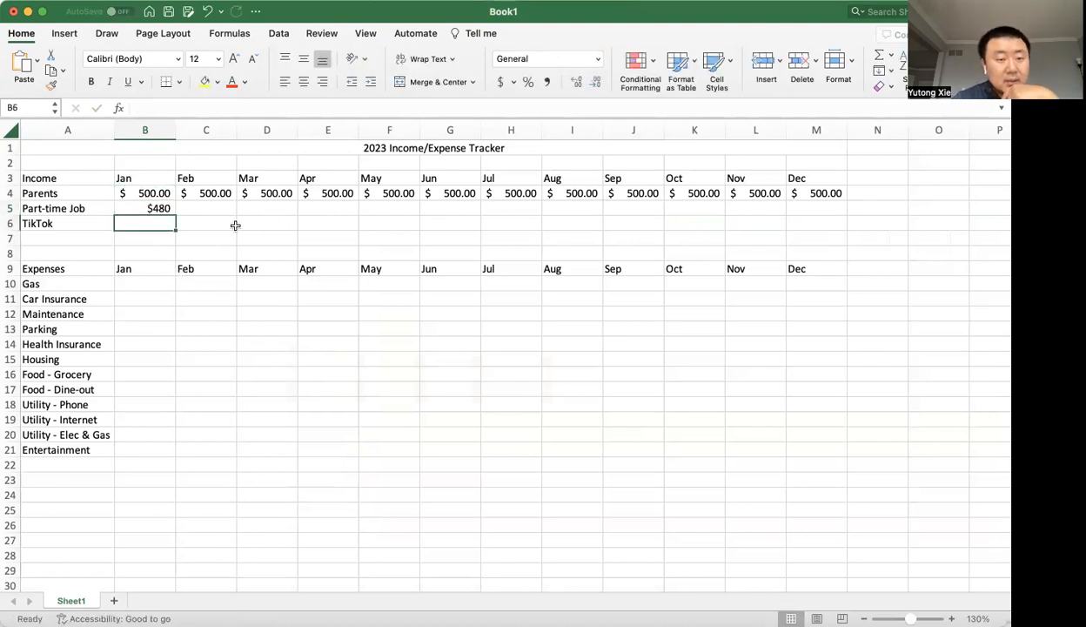
click(168, 188)
key(super+c)
click(142, 210)
key(super+v)
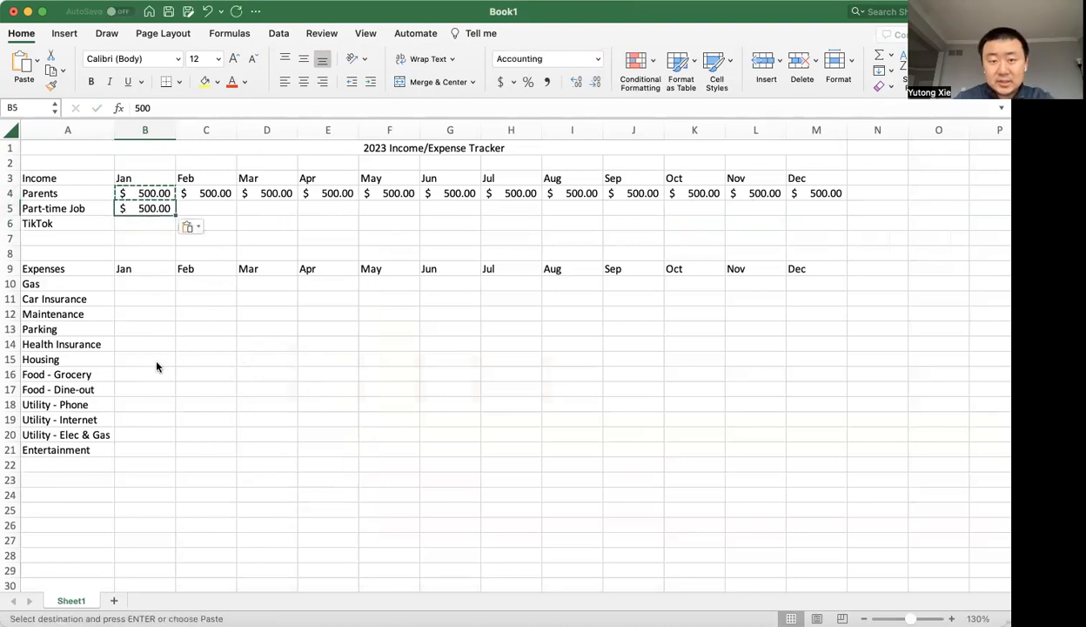
click(198, 228)
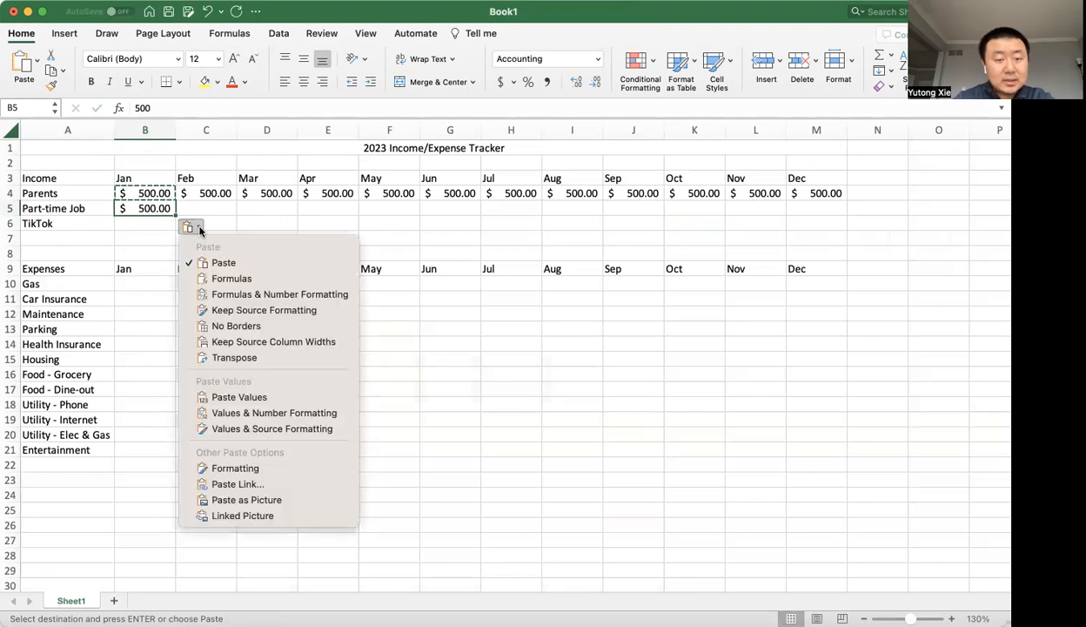
click(240, 470)
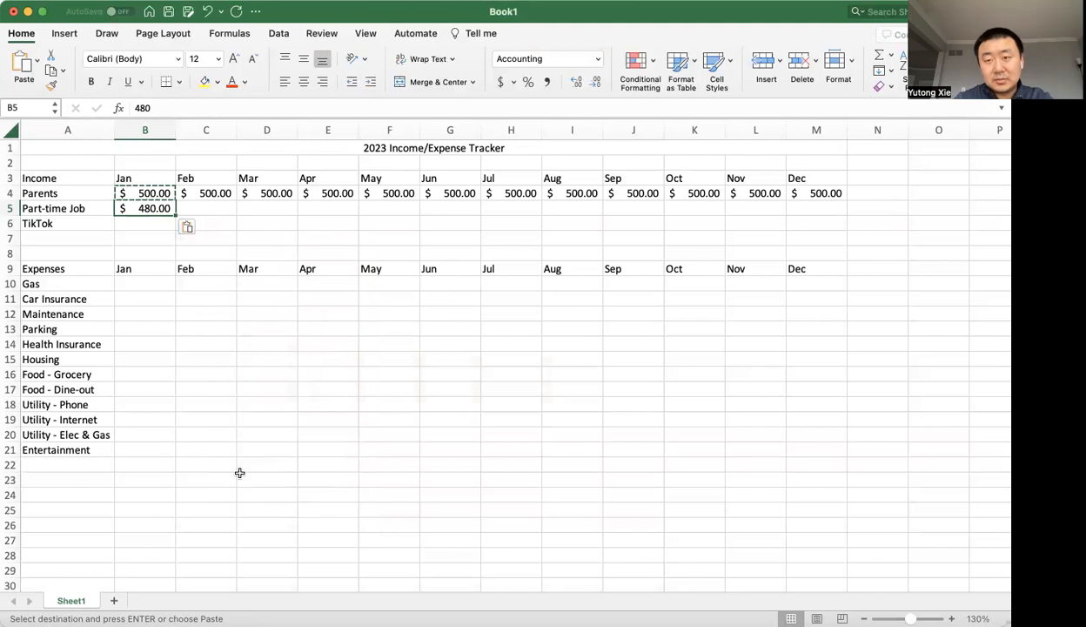
key(Escape)
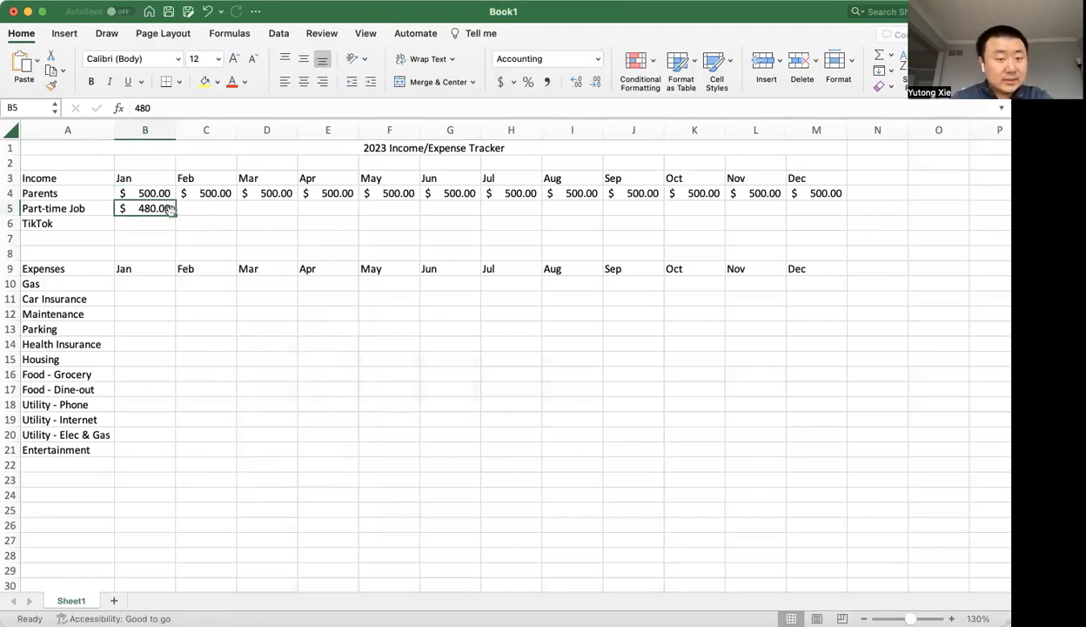
Fill the January Part-time Job amount from B5 across the row through December in M5.
drag(173, 214, 858, 231)
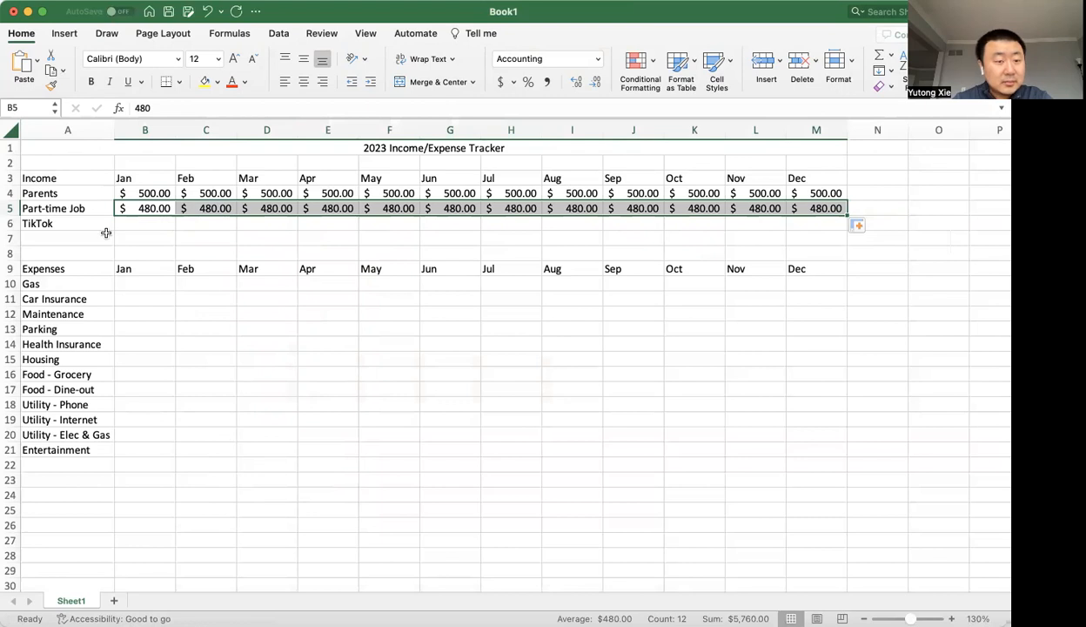
click(155, 208)
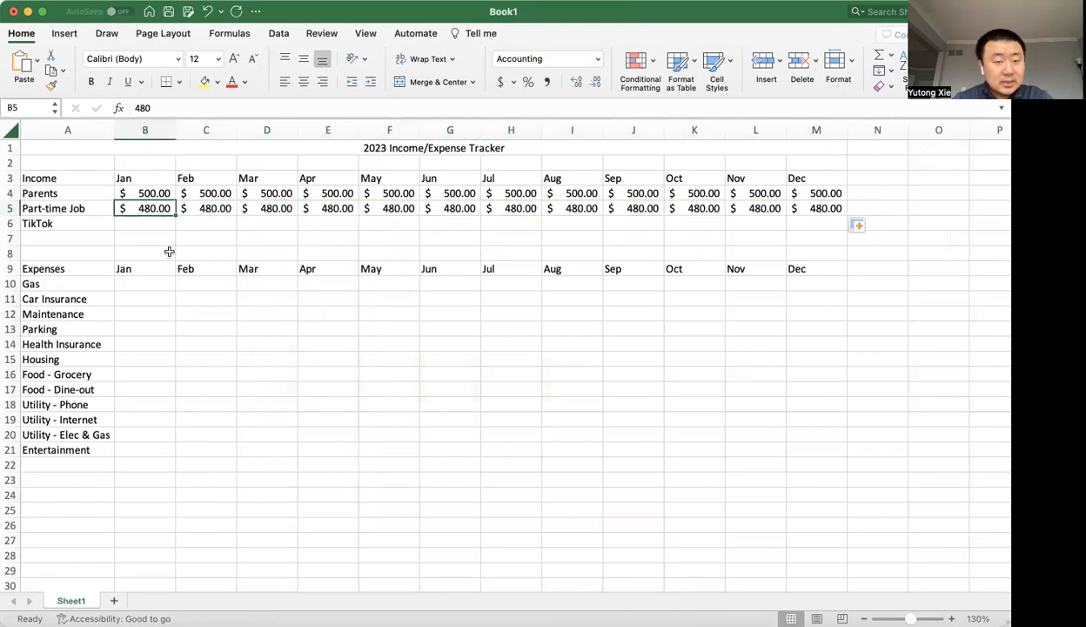
Enter 400 as the January TikTok income in B6.
click(149, 225)
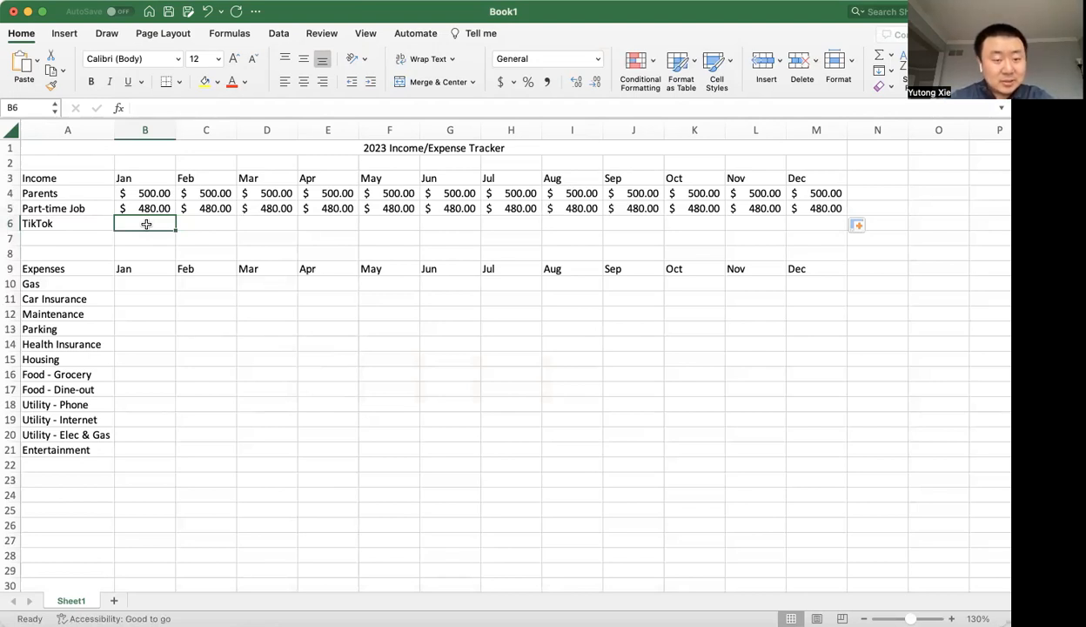
text(400)
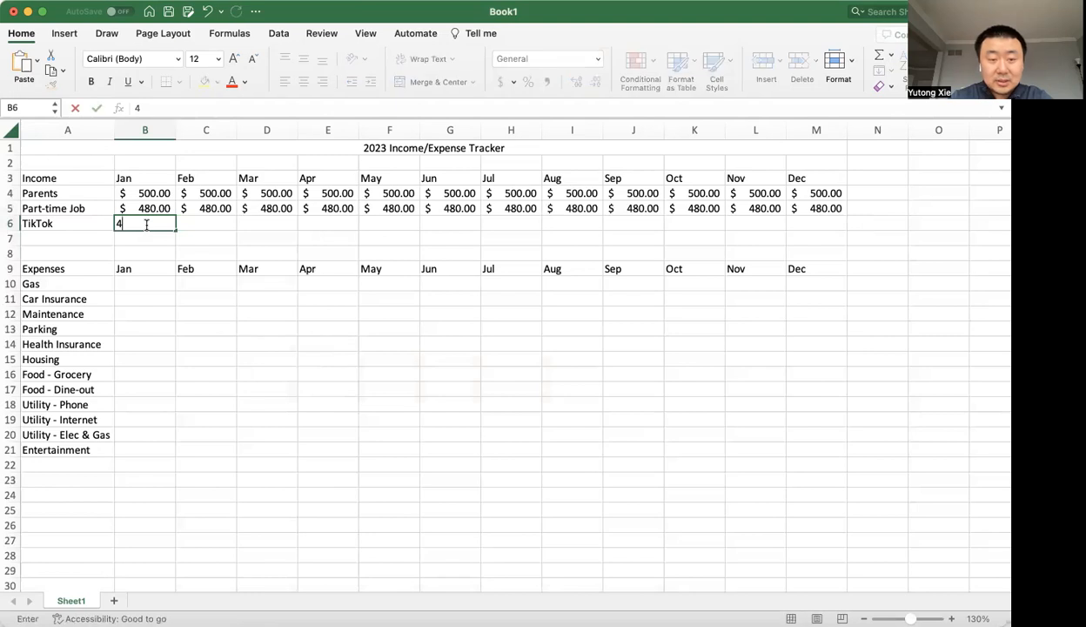
key(Return)
click(165, 224)
Copy the Part-time Job amount in B5 and paste only its accounting formatting onto the TikTok amount in B6.
click(166, 213)
key(super+c)
click(166, 223)
key(super+v)
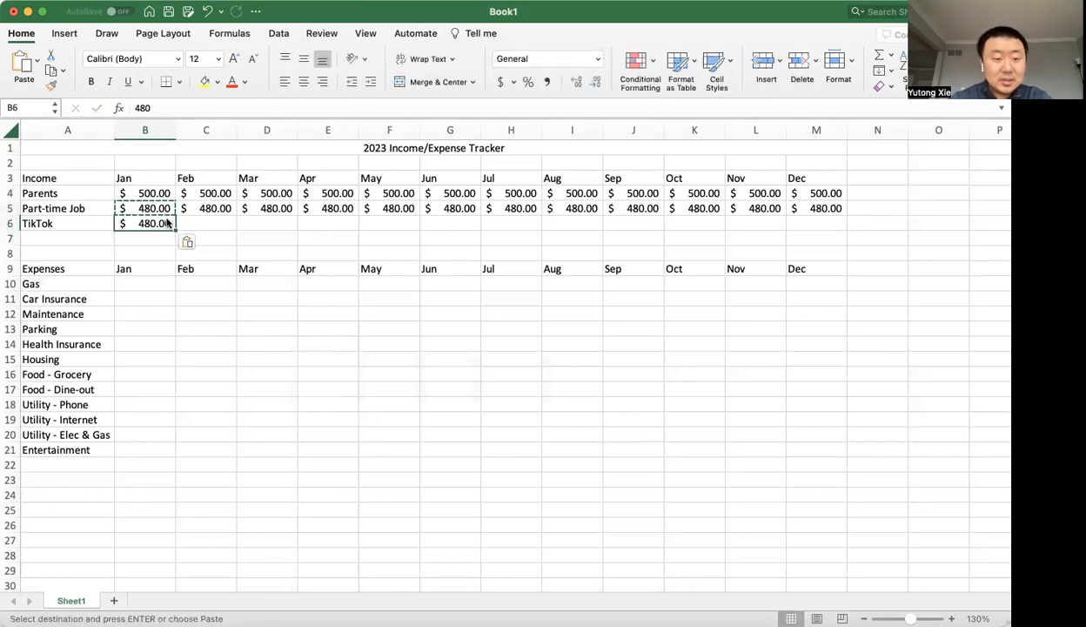
click(188, 244)
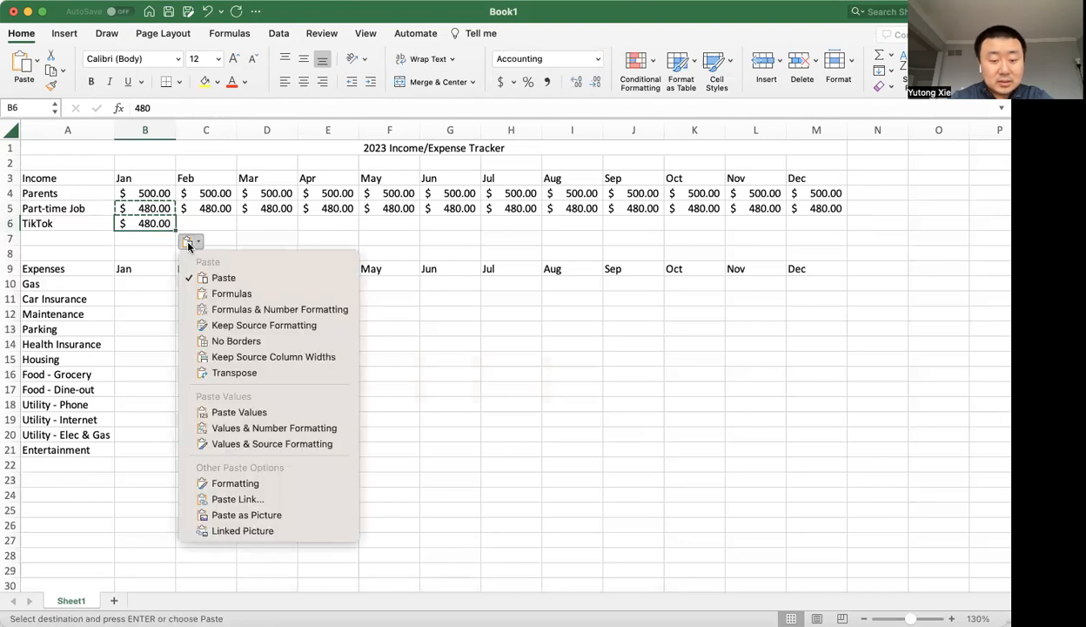
key(Down)
key(Down)
key(Down)
key(Down)
key(Down)
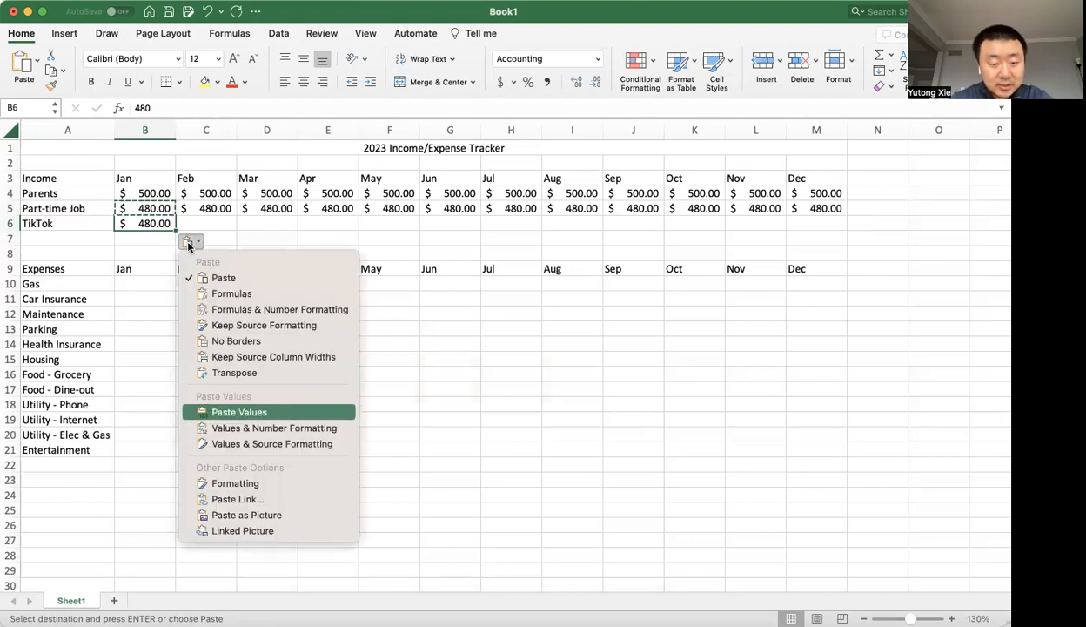
key(Up)
key(Return)
Copy the January TikTok amount from B6 into February through December, C6 to M6.
click(188, 236)
click(163, 223)
key(shift+Right)
key(shift+Right)
key(shift+Right)
key(shift+Right)
key(shift+Right)
key(shift+Right)
key(shift+Right)
key(shift+Right)
key(shift+Right)
key(shift+Right)
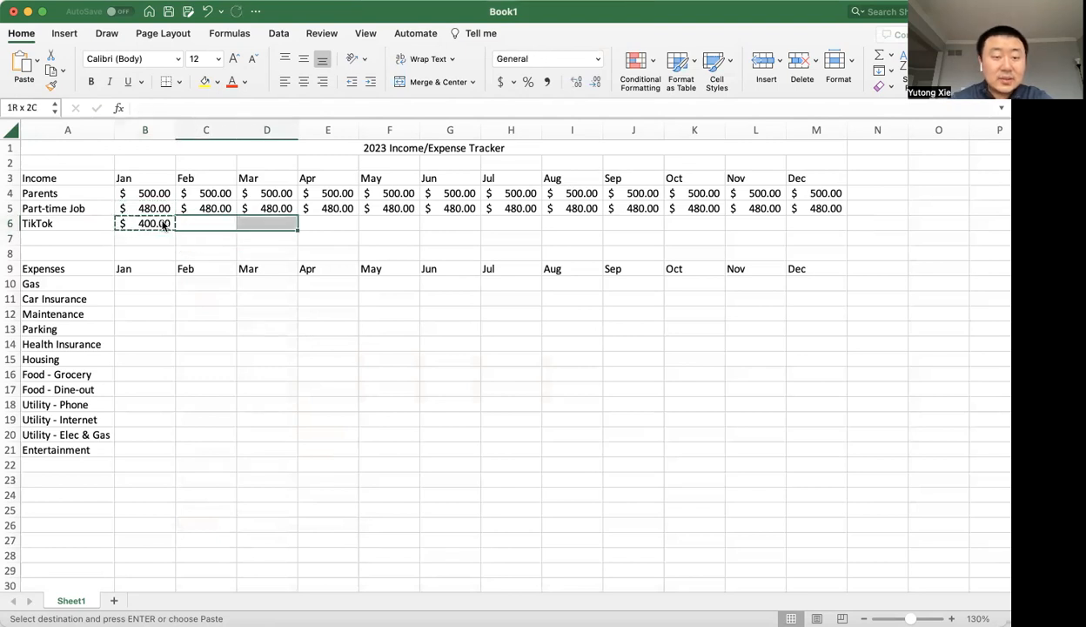
key(super+v)
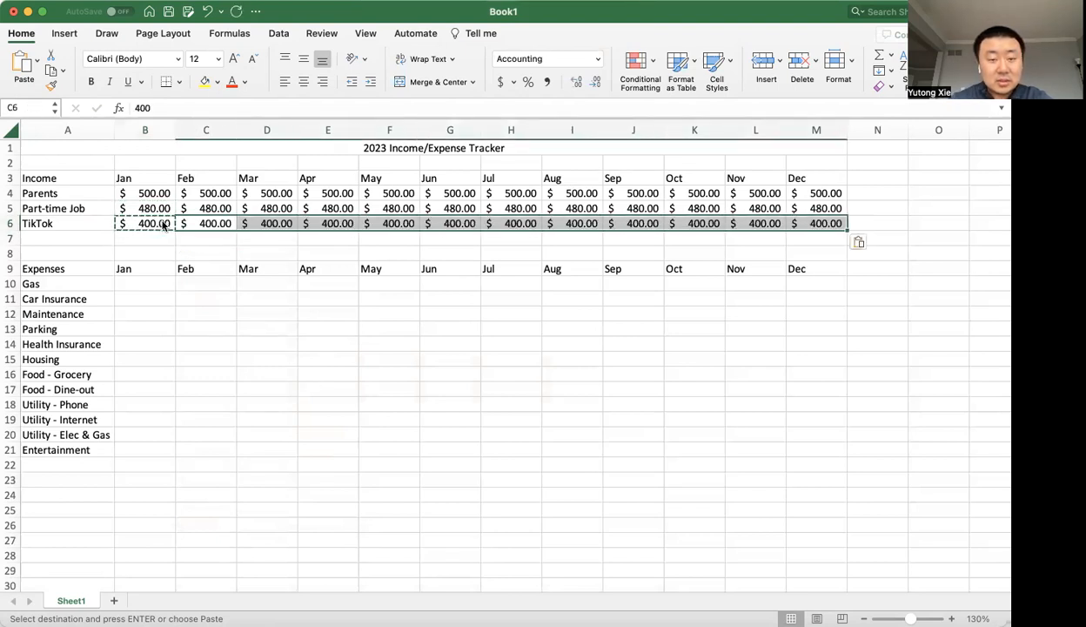
key(Left)
key(Escape)
Set the June TikTok income in G6 to 800.
key(Right)
key(Right)
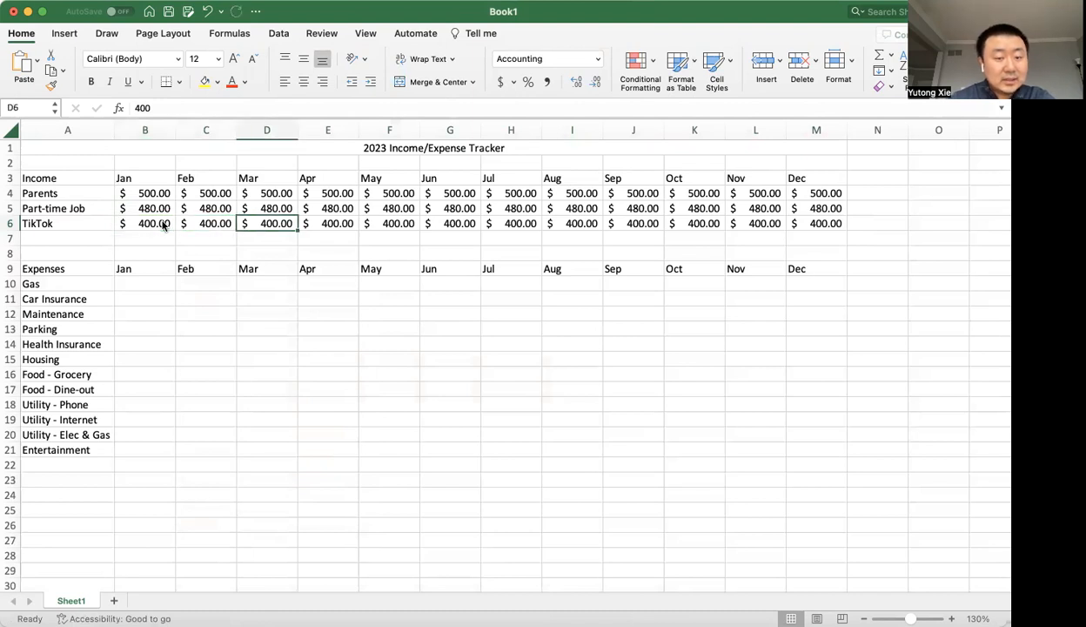
key(Right)
key(Right)
key(Right)
key(Right)
key(Left)
key(Left)
key(Right)
key(Right)
key(Right)
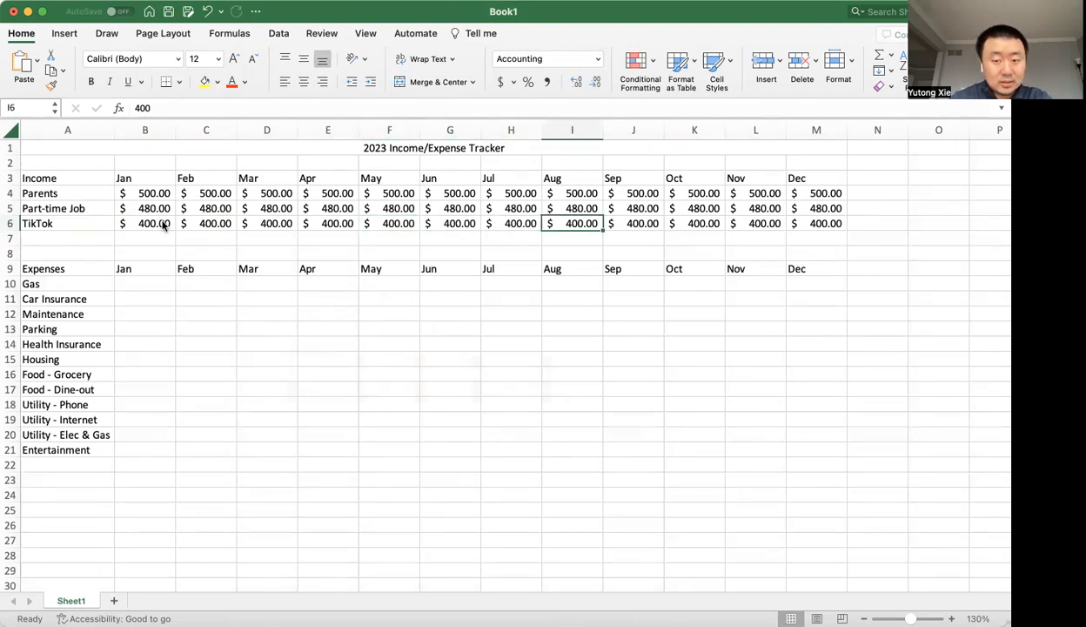
key(Left)
key(Left)
key(Right)
key(Left)
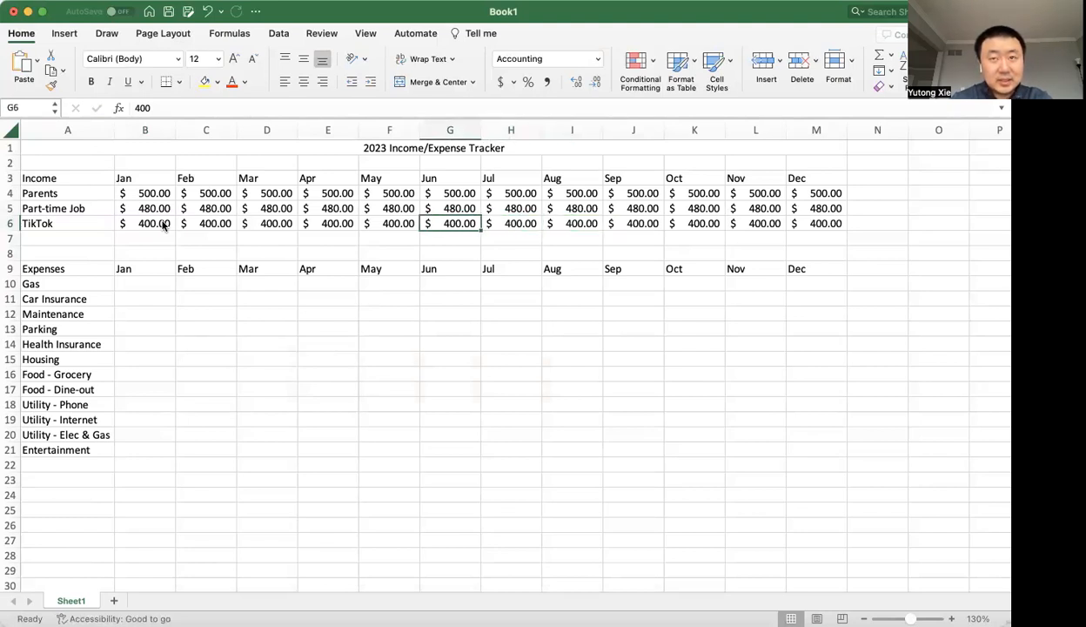
text(800)
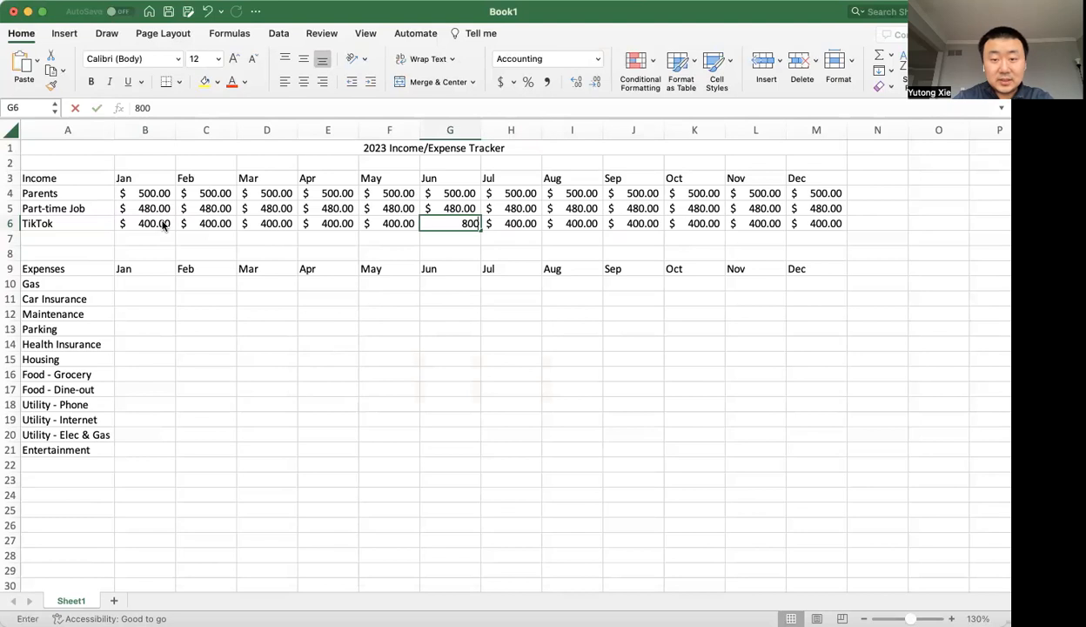
key(Tab)
key(Left)
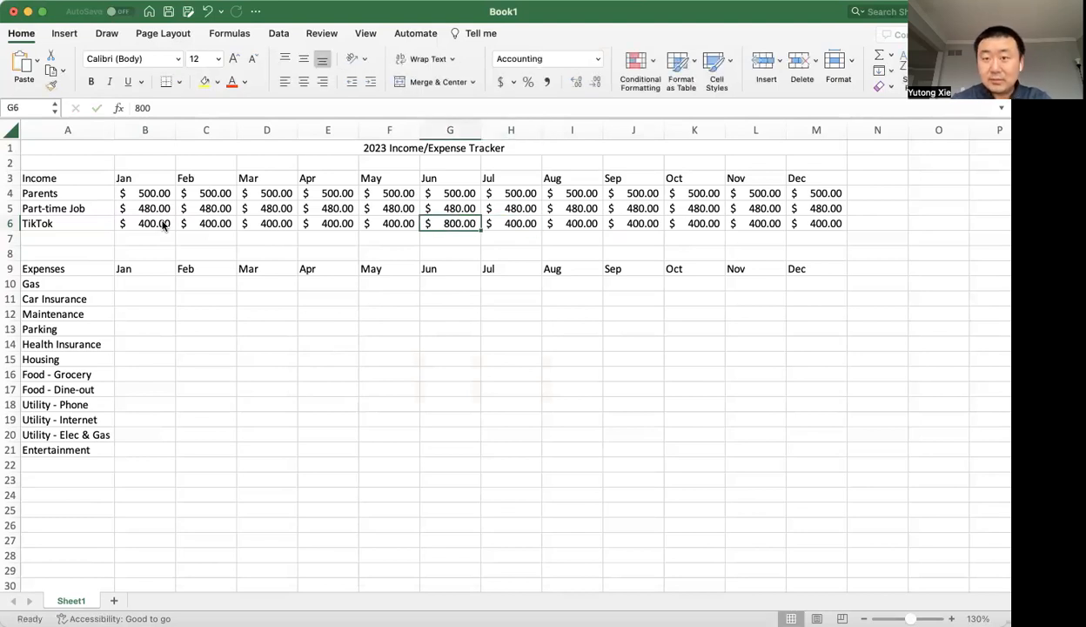
Copy the June TikTok amount from G6 into July and August, H6 and I6.
key(super+c)
key(Right)
key(super+v)
key(Right)
key(super+v)
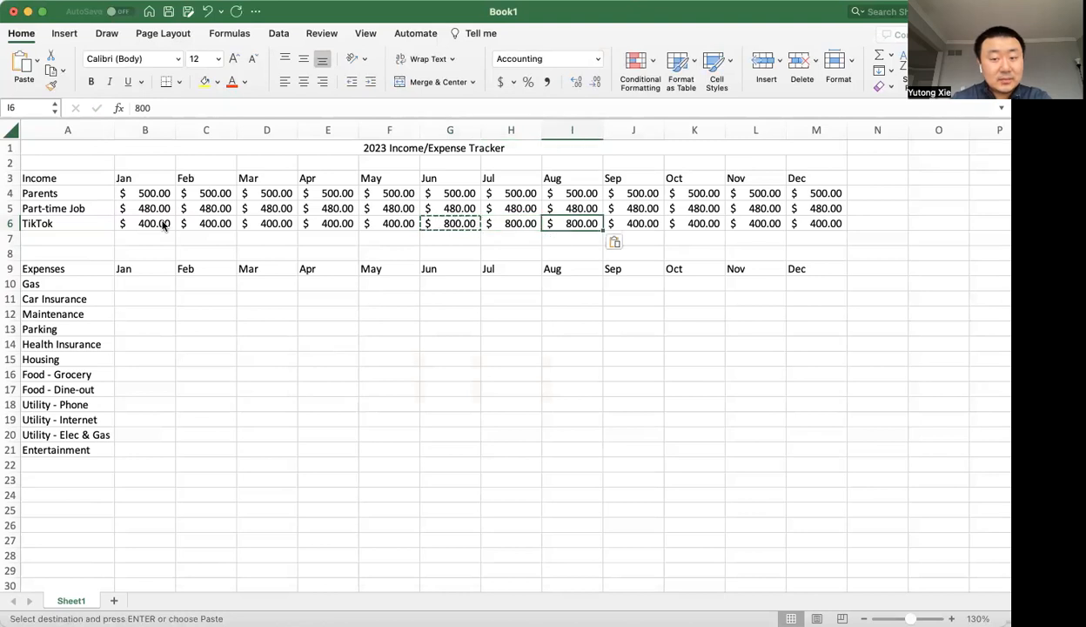
key(Escape)
key(Left)
key(Left)
key(Right)
key(Right)
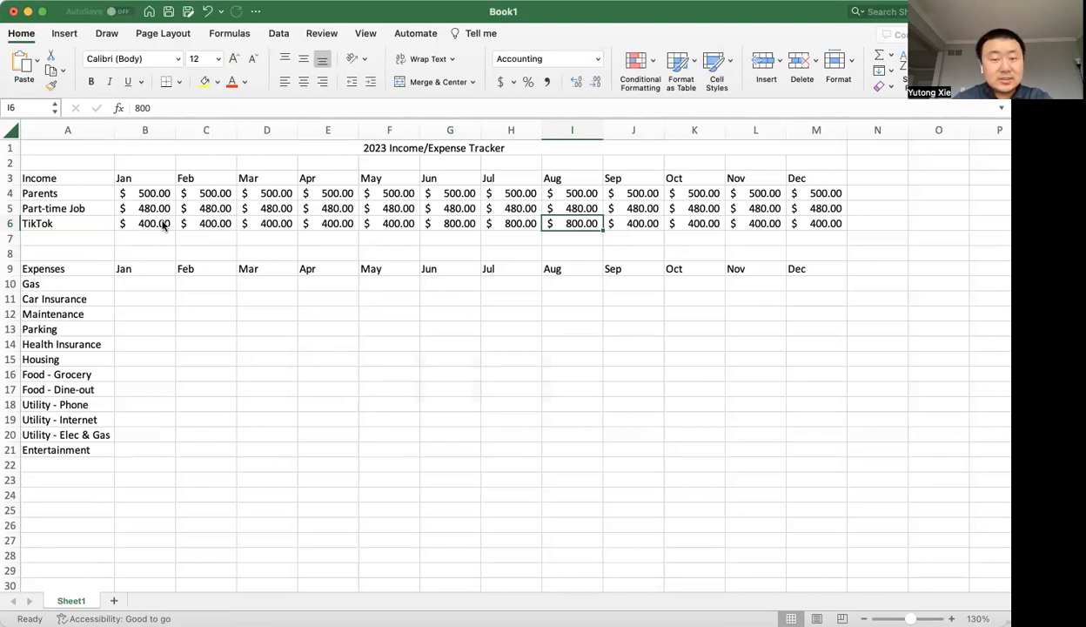
key(Left)
key(Left)
key(Left)
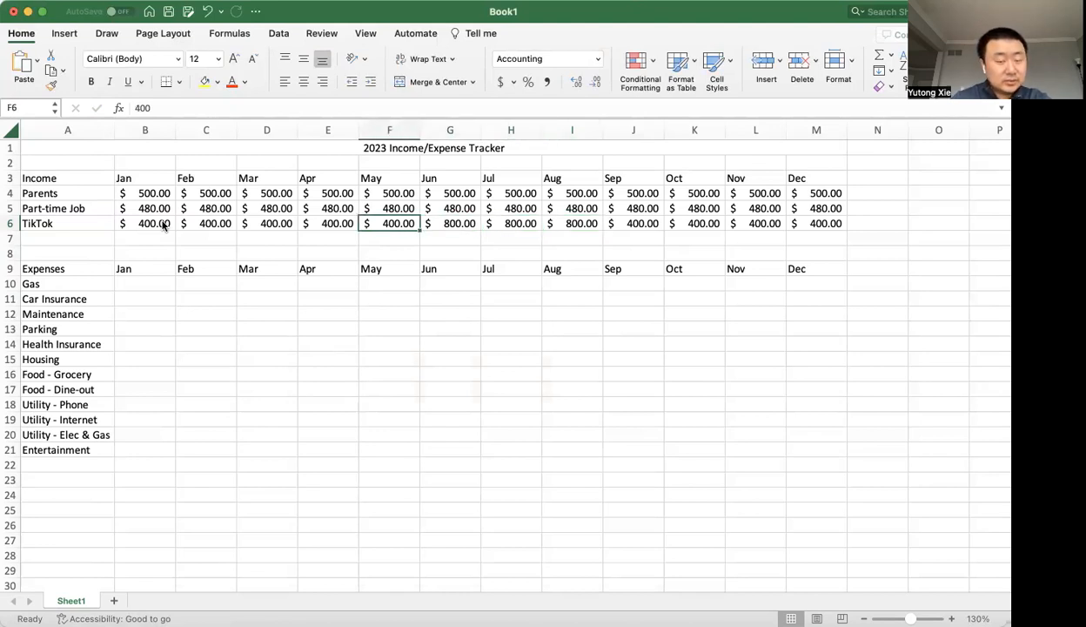
key(Right)
key(Right)
key(Right)
key(Right)
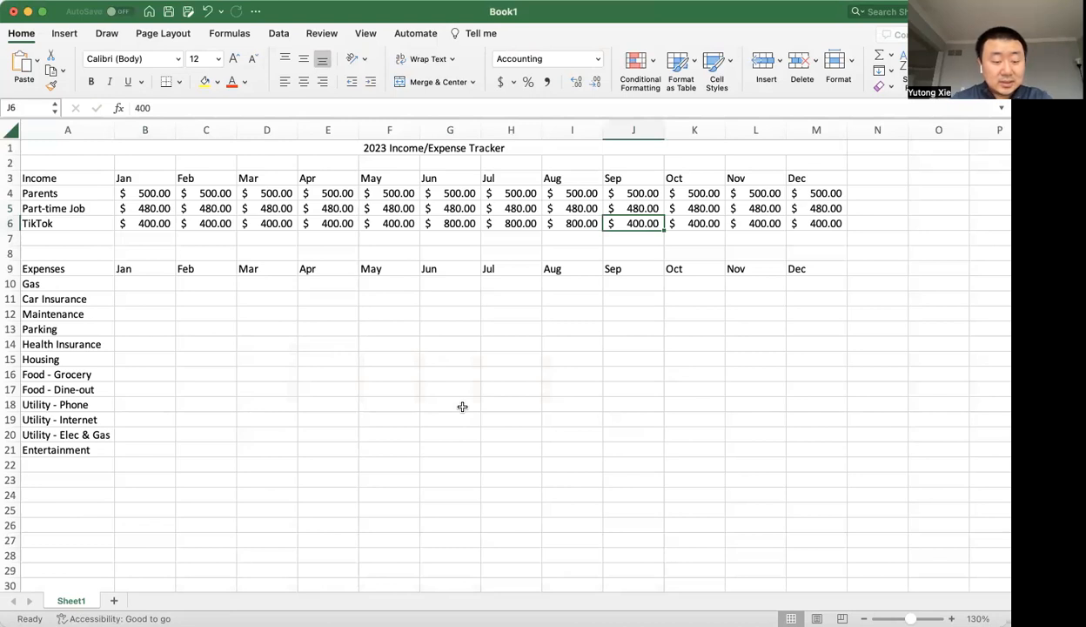
Set the September TikTok income in J6 to 2400.
text(2400)
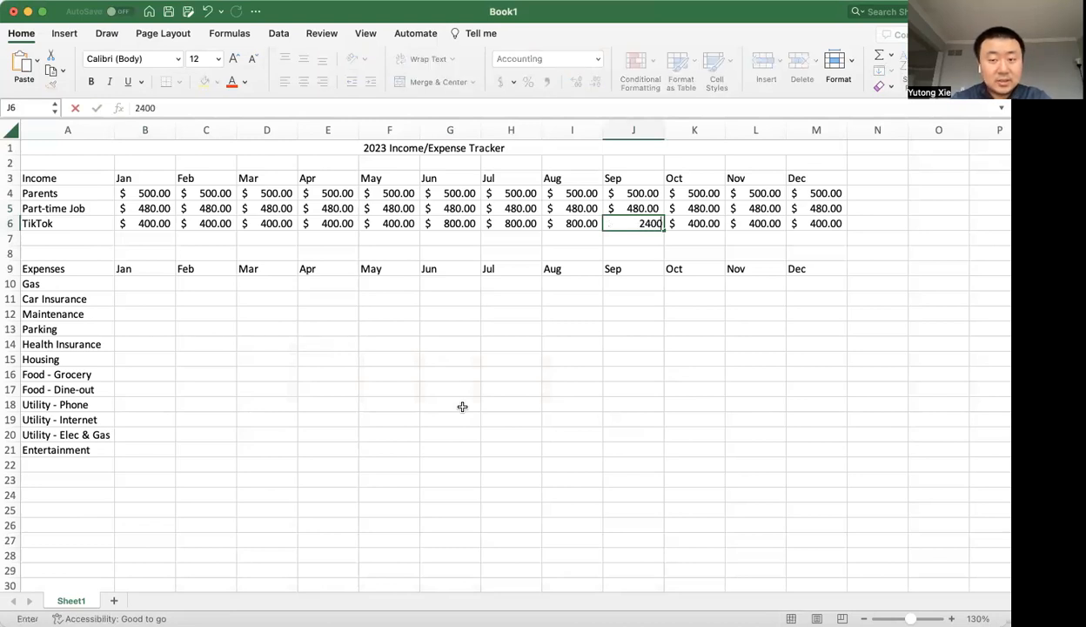
key(Return)
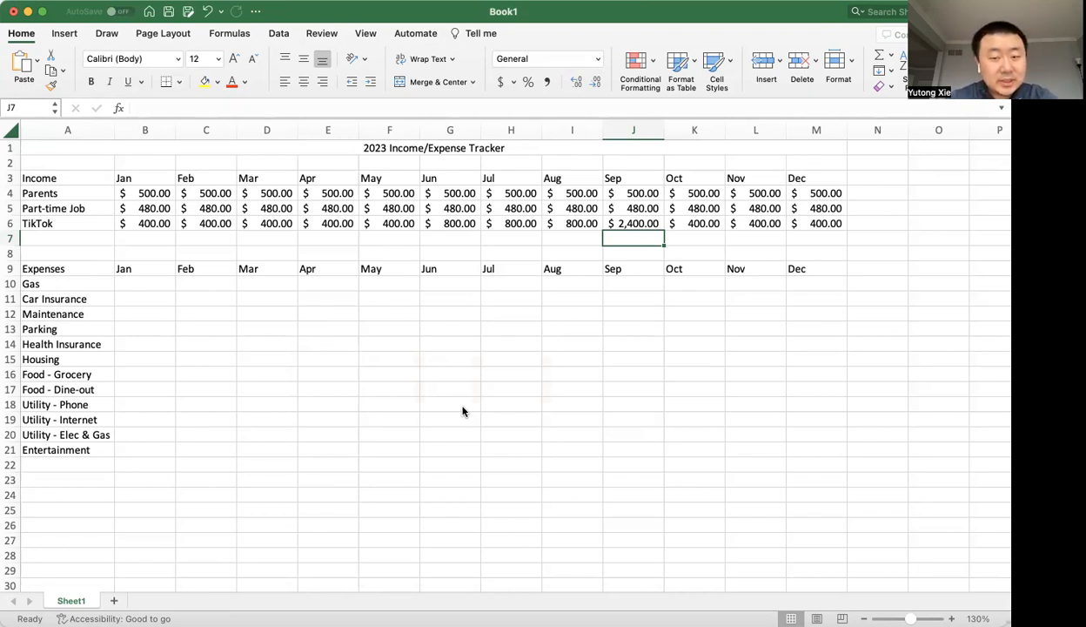
Enter the row label Total in A7 below the TikTok income source.
click(90, 241)
text(Total)
key(Return)
key(Up)
key(Right)
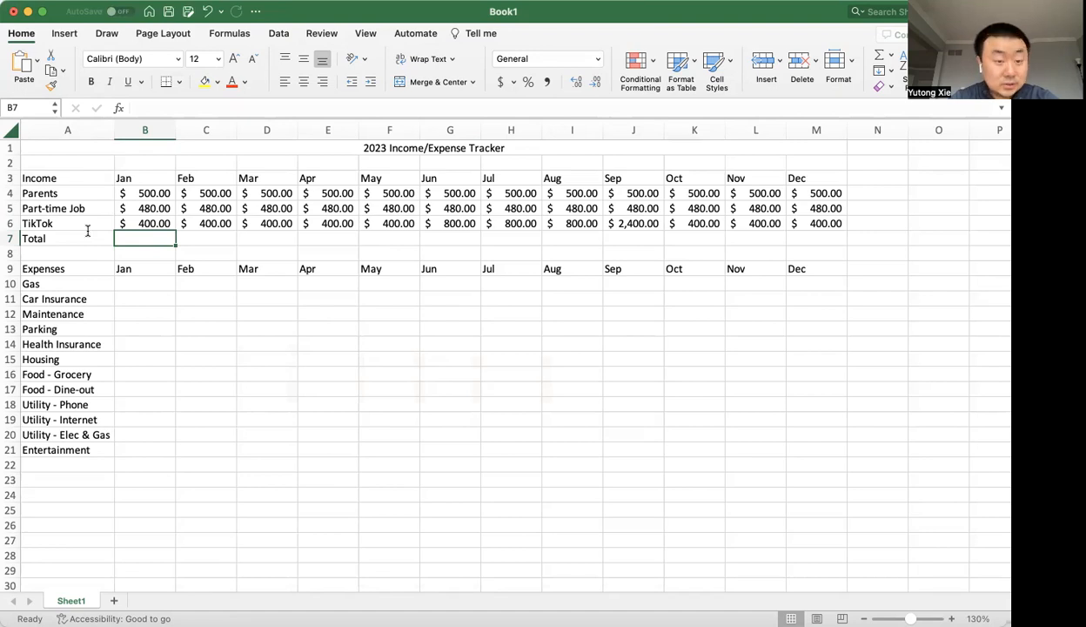
text(=)
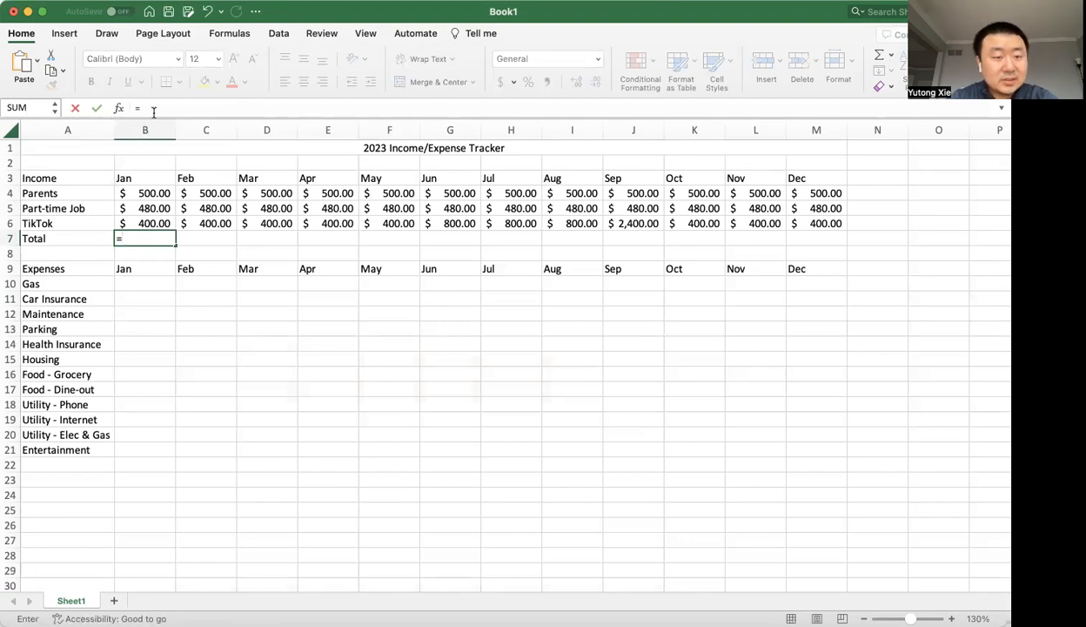
click(119, 108)
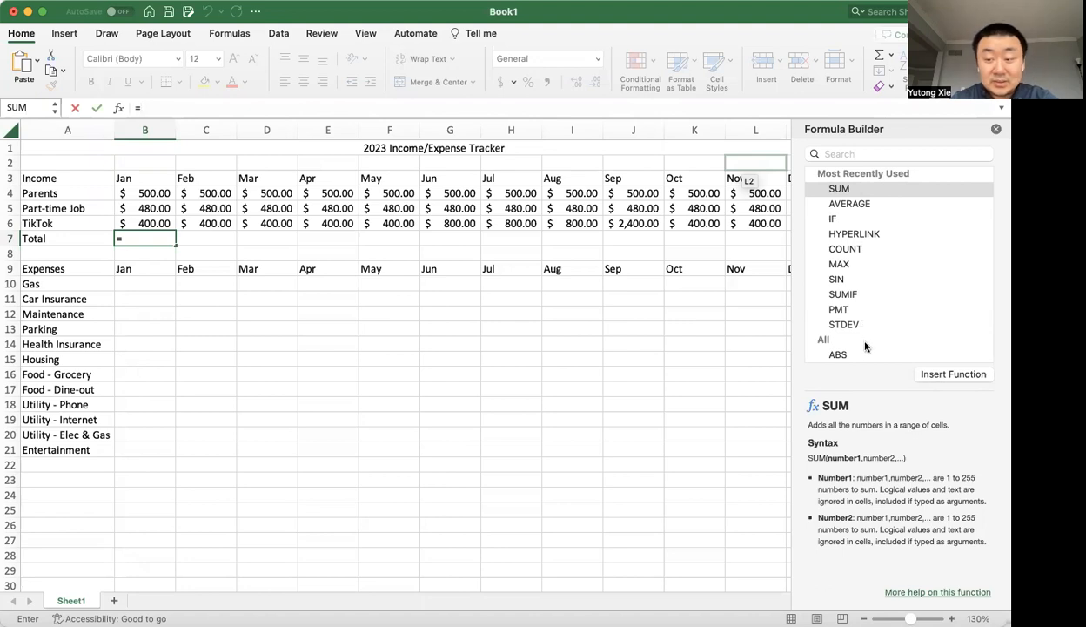
click(995, 129)
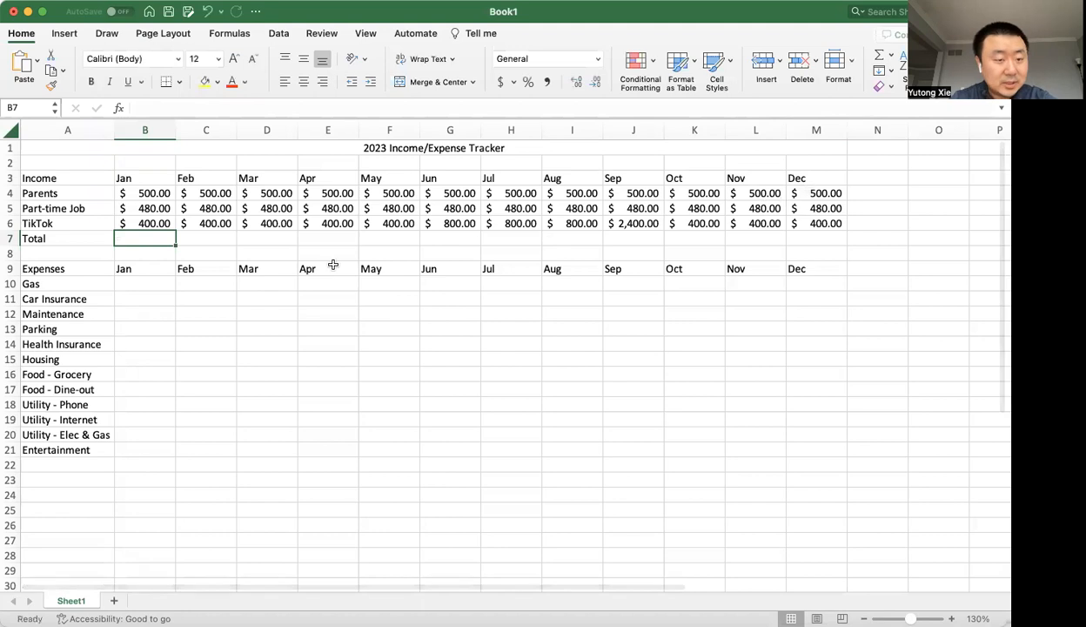
click(245, 221)
click(144, 219)
click(146, 236)
text(=)
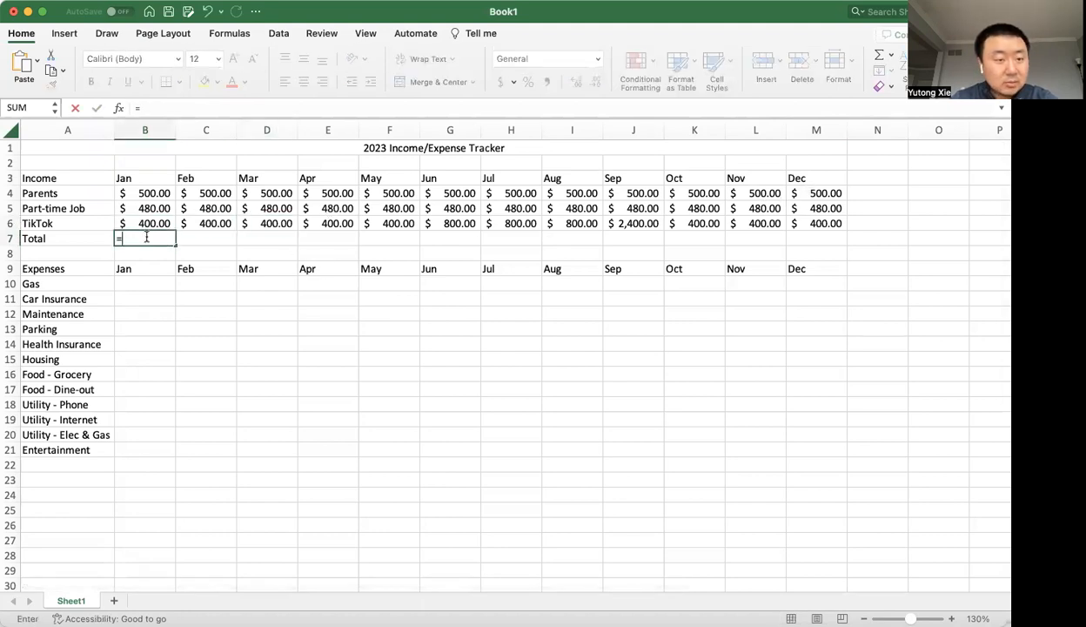
click(76, 110)
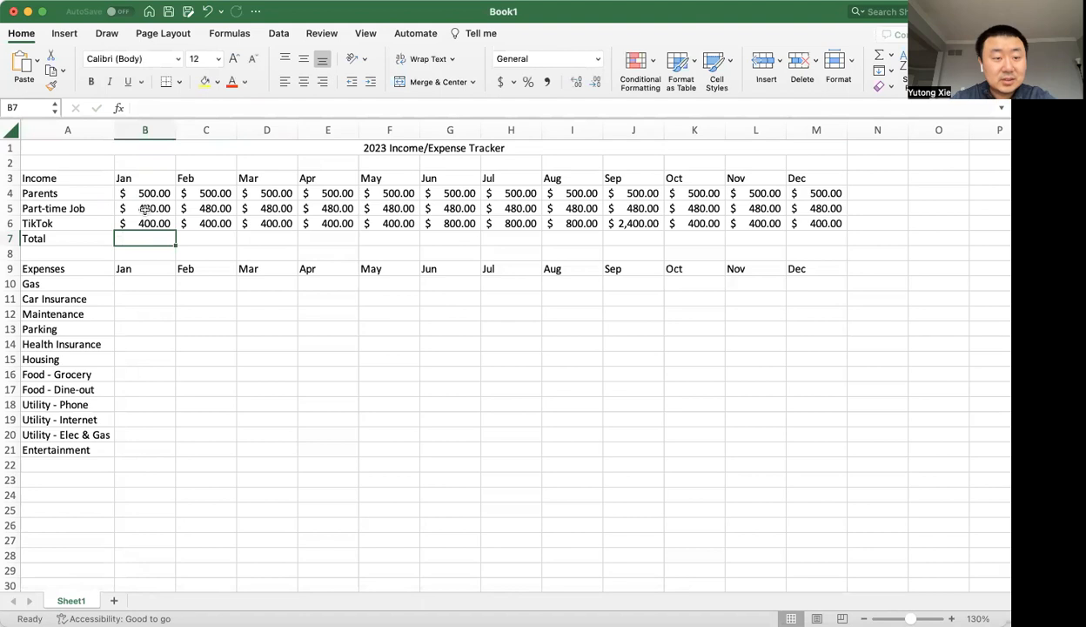
Calculate the January income total in B7 with the formula =B4+B5+B6.
text(=)
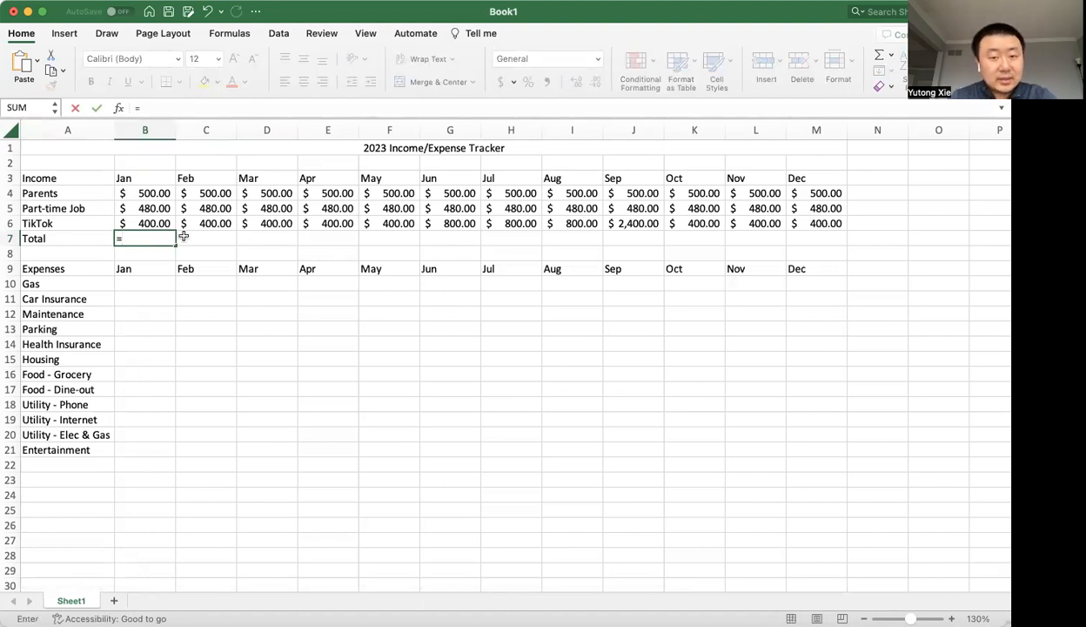
click(152, 193)
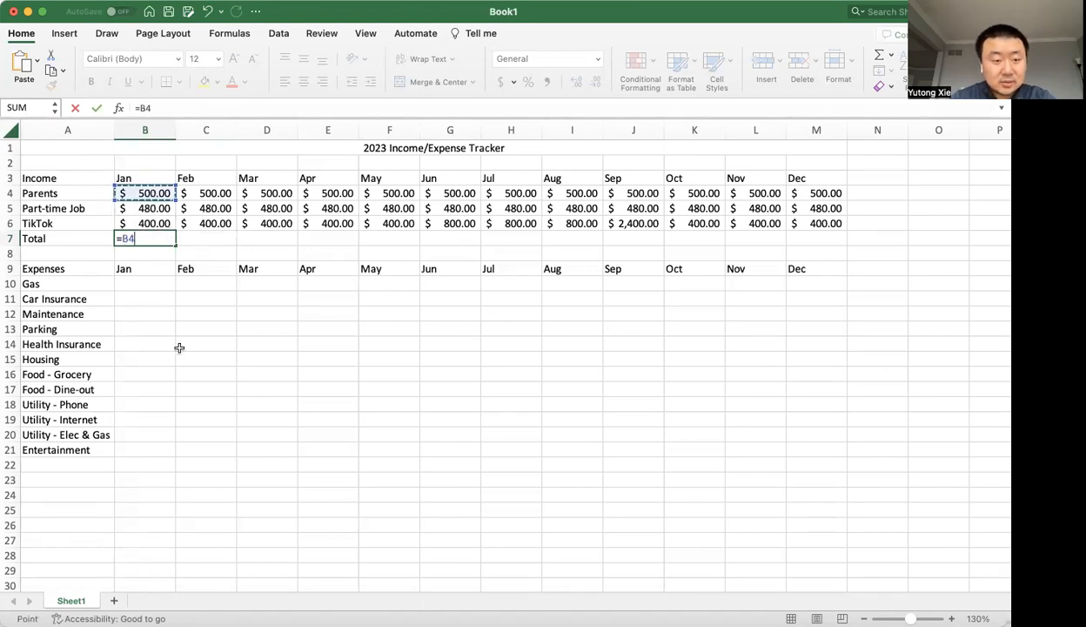
text(+)
click(162, 208)
text(+)
click(157, 222)
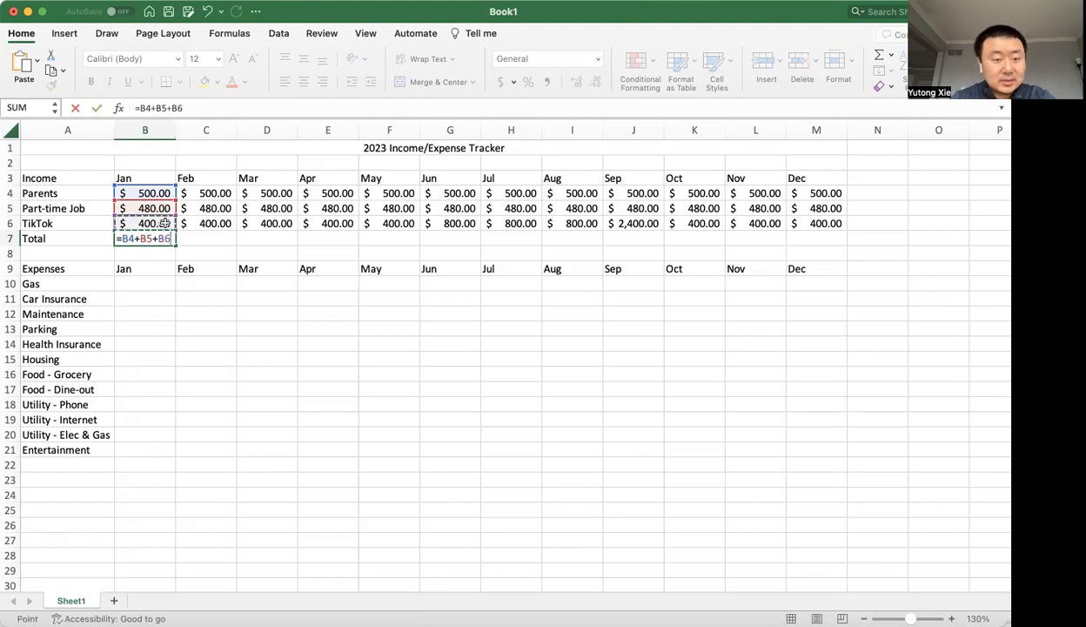
key(Return)
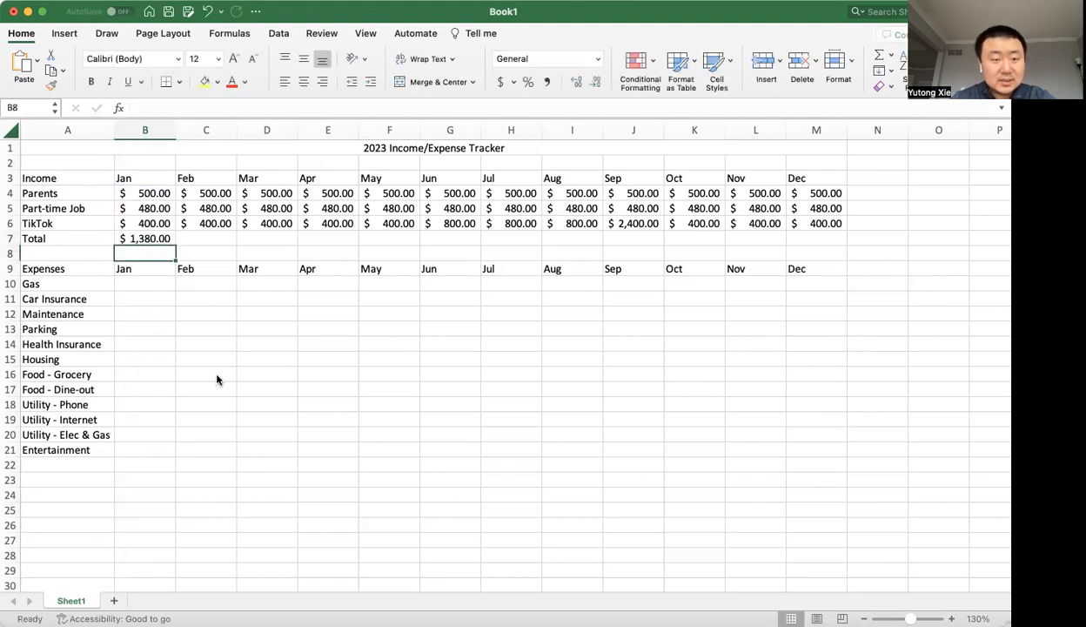
Review the January total formula in B7 and copy it into February and March, C7 and D7.
double_click(162, 236)
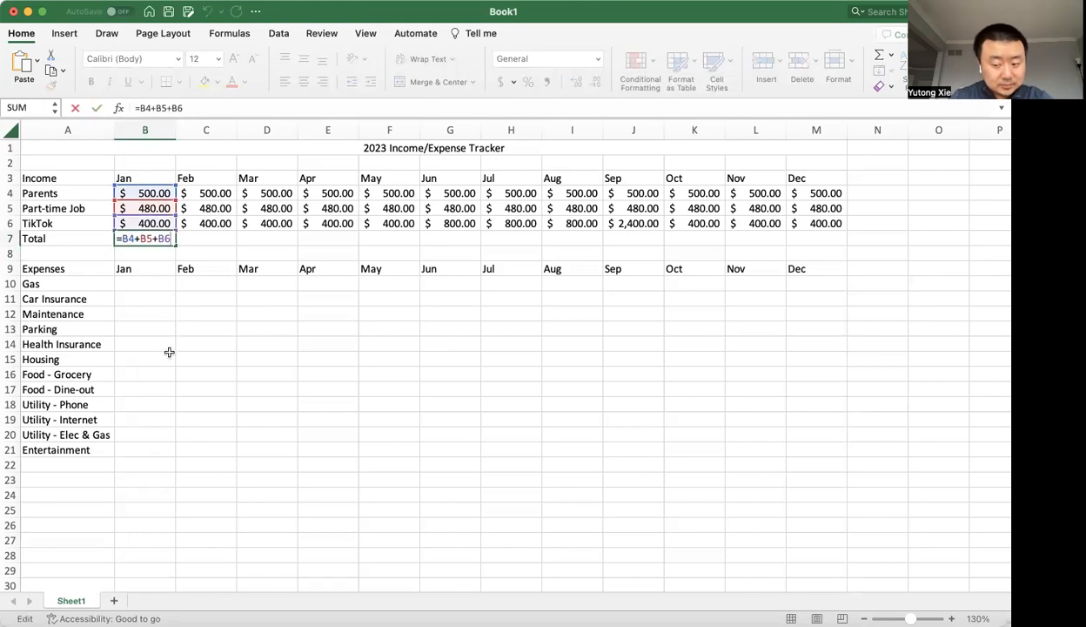
key(Return)
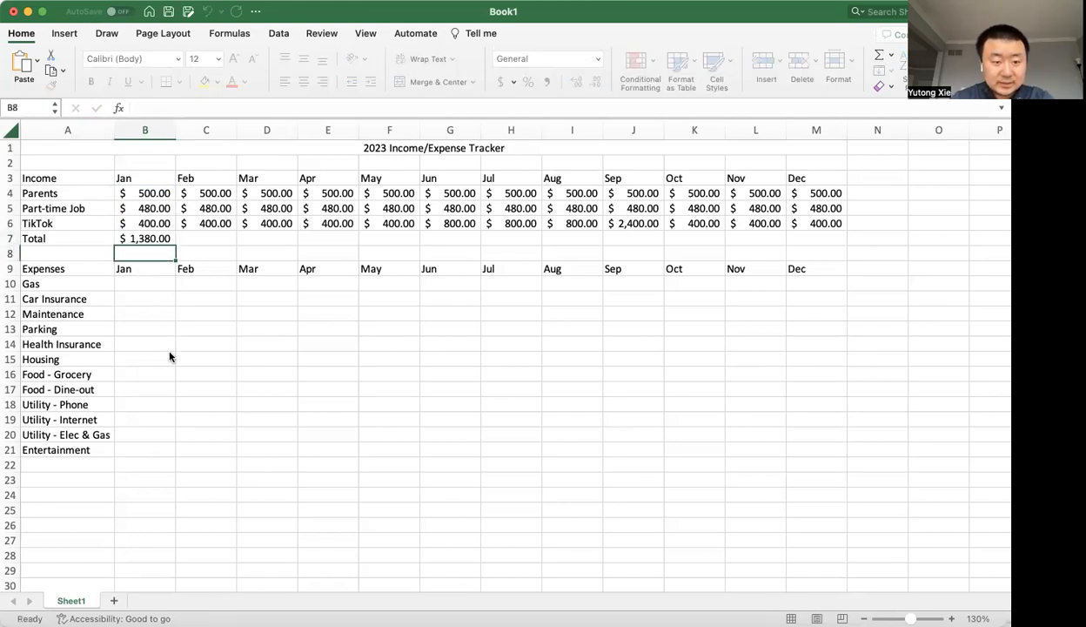
double_click(173, 235)
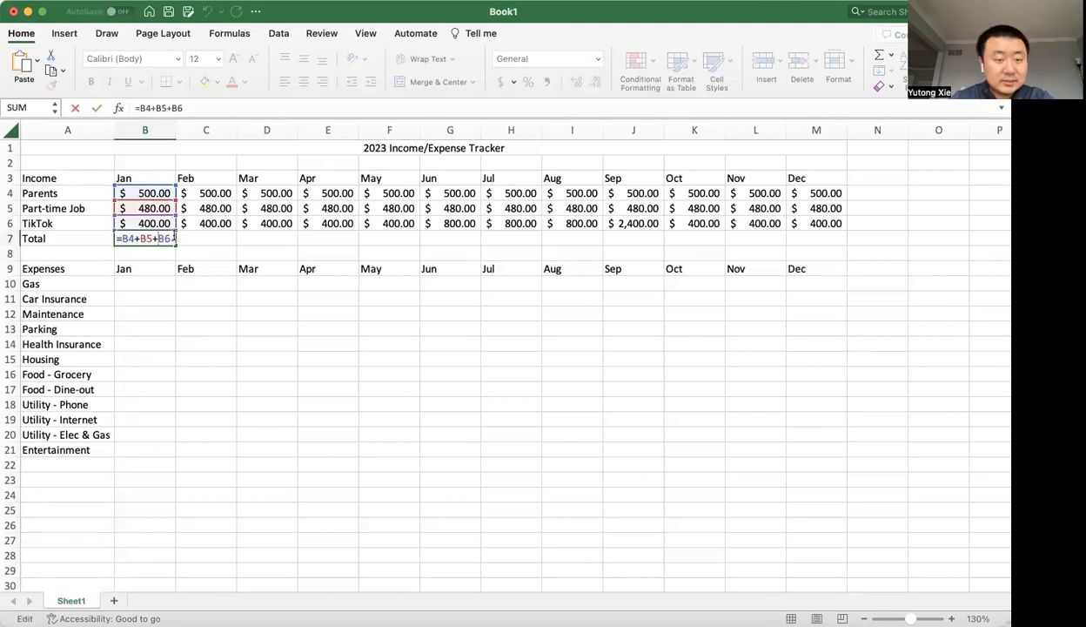
click(197, 237)
click(173, 240)
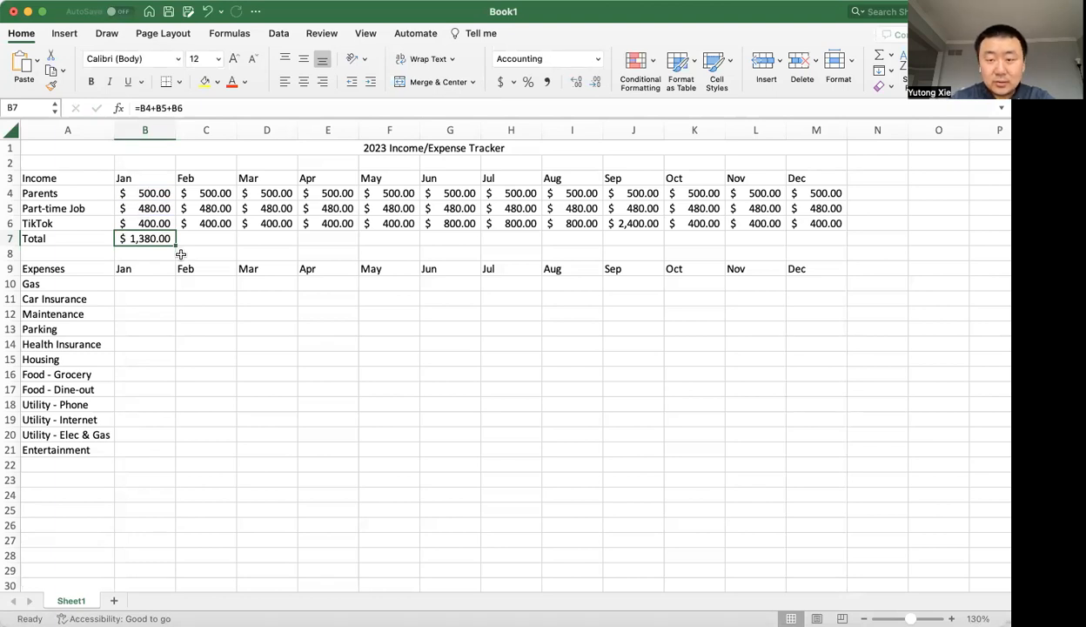
key(super+c)
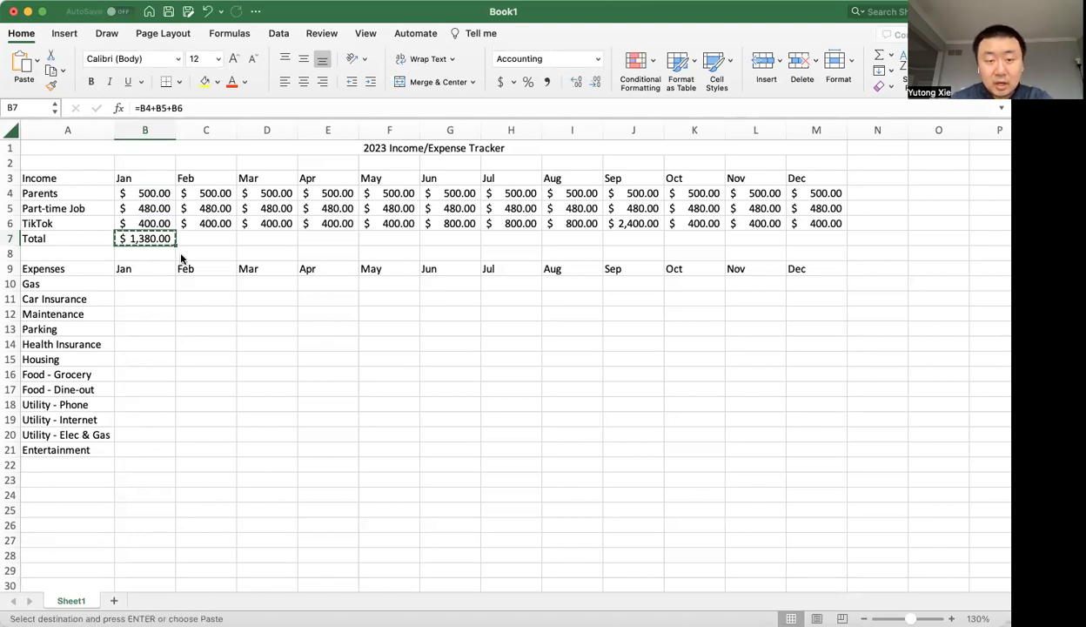
key(Right)
key(super+v)
key(Right)
key(super+v)
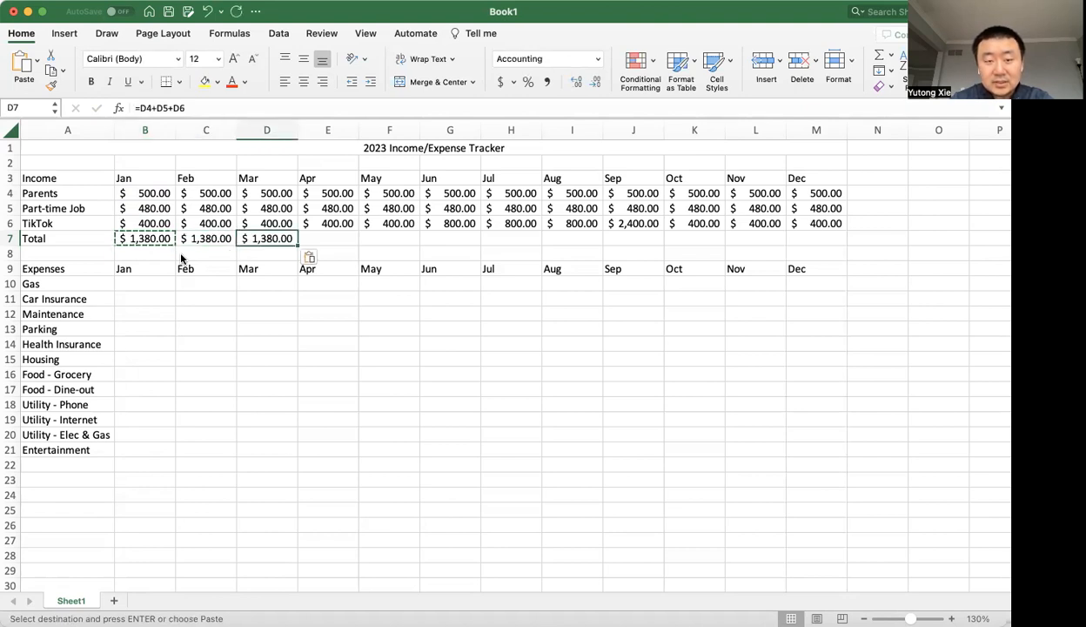
Examine the total formulas in B7, C7 and D7 to compare which income cells each one adds.
double_click(202, 237)
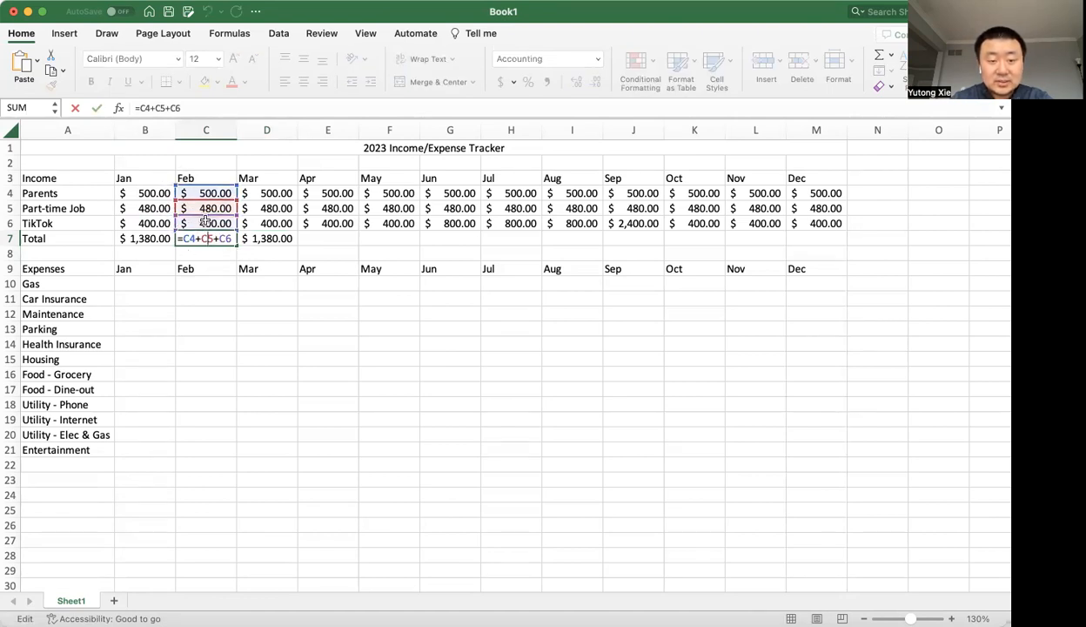
key(Escape)
double_click(161, 237)
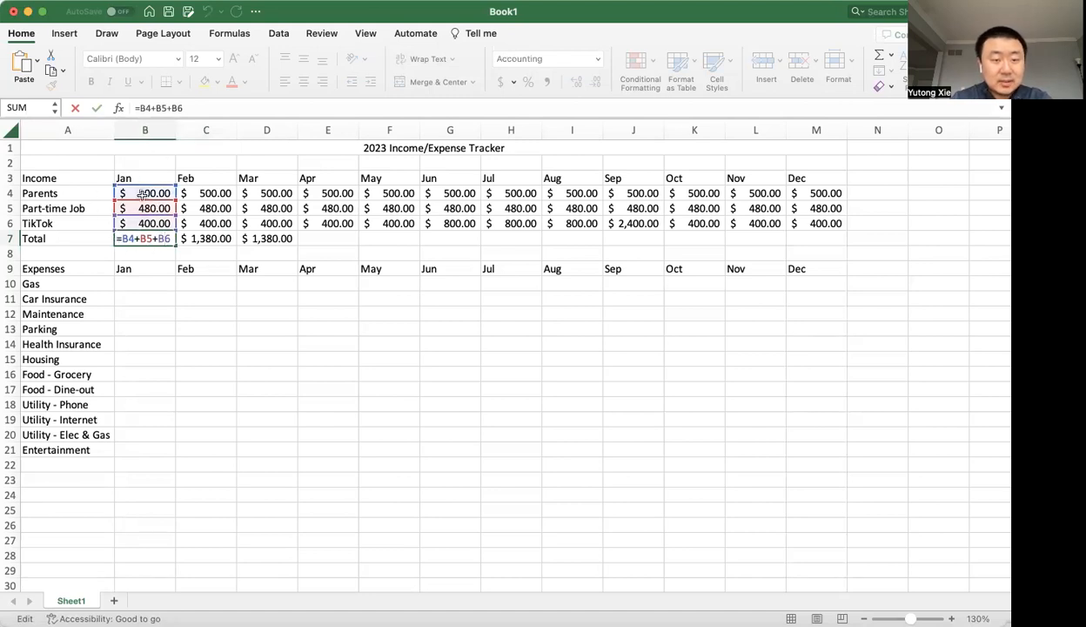
key(Escape)
double_click(199, 233)
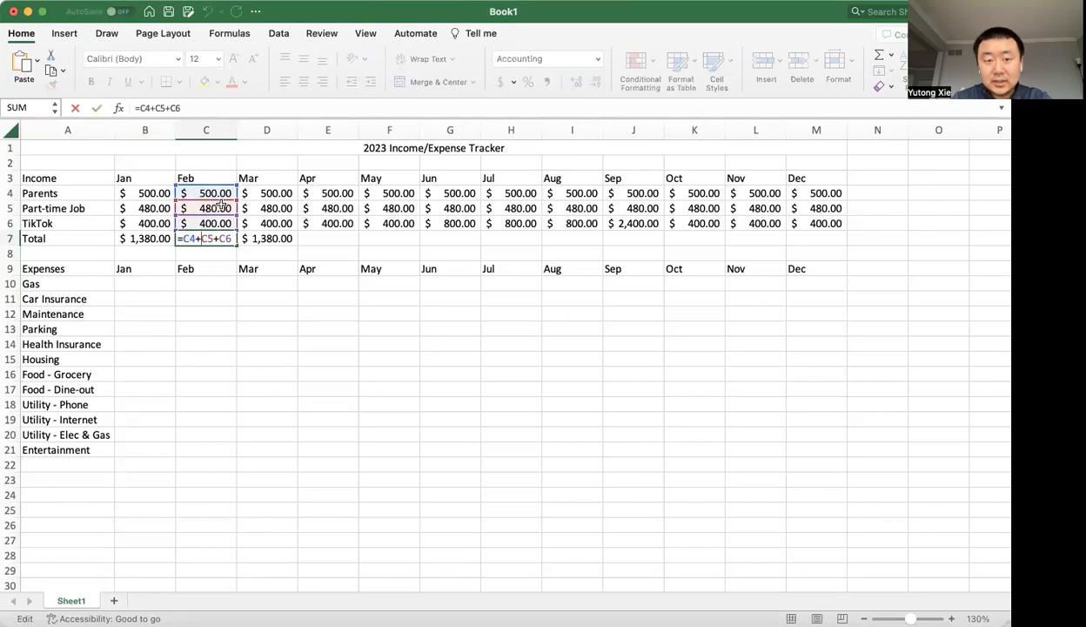
key(Escape)
double_click(252, 237)
key(Escape)
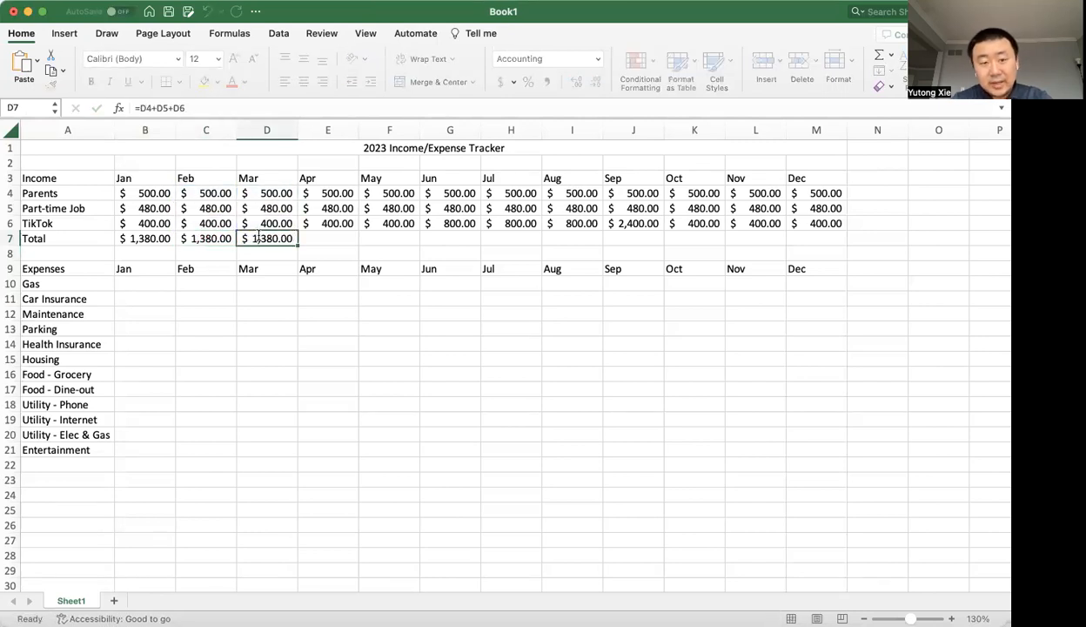
Copy the March total formula from D7 into April, E7.
key(ctrl+c)
key(Right)
key(ctrl+v)
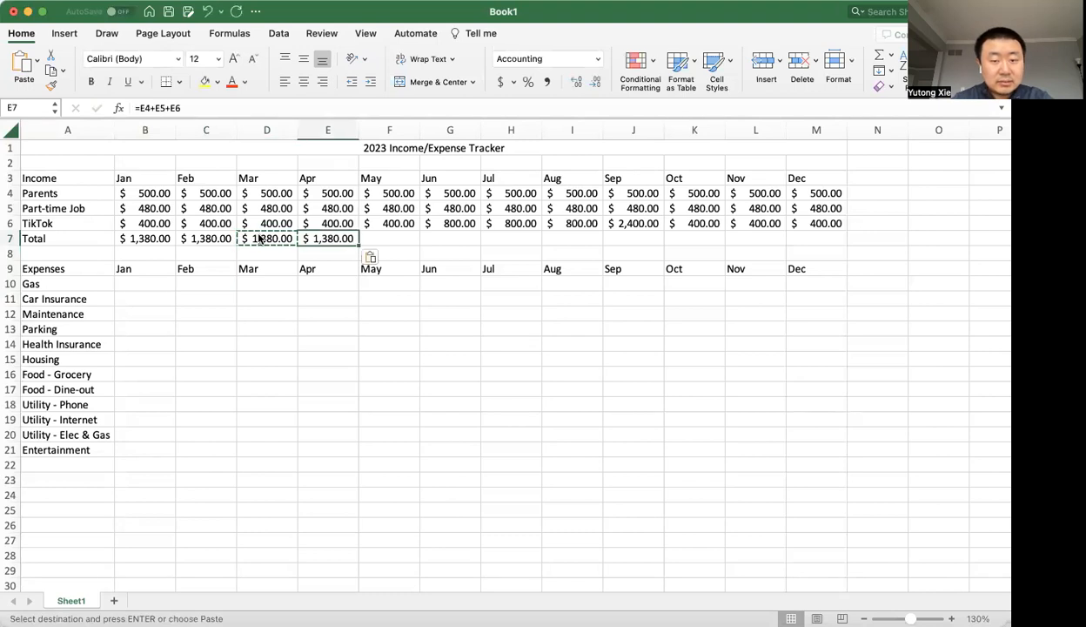
Check the formulas in D7 and E7, and copy the April total from E7 into May and June, F7 and G7.
double_click(270, 238)
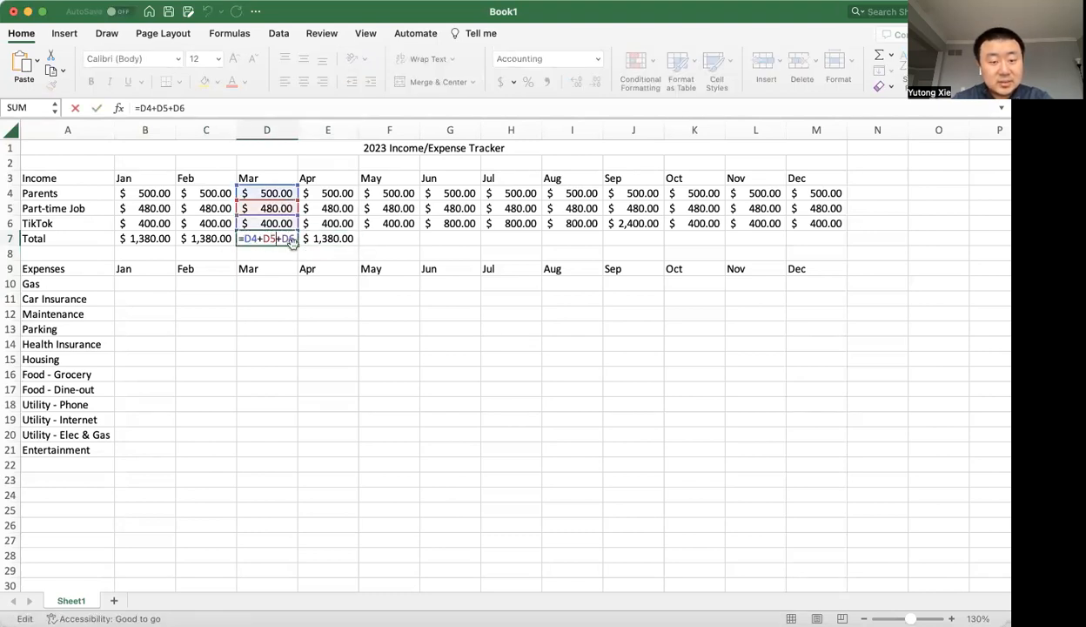
click(300, 237)
double_click(315, 238)
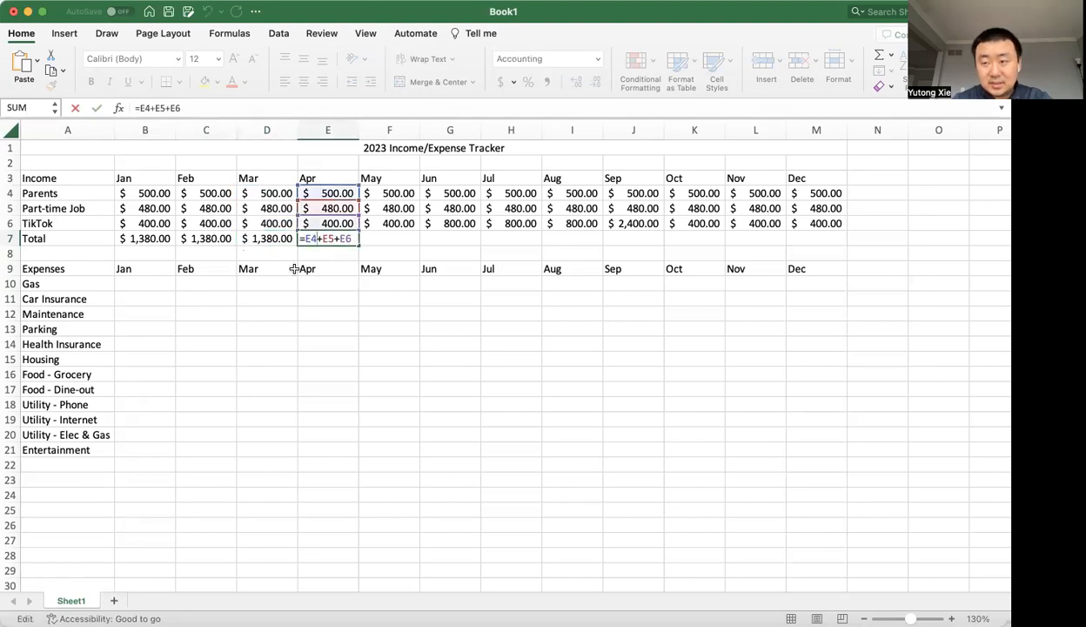
key(Escape)
key(super+c)
key(Right)
key(super+v)
key(Right)
key(super+v)
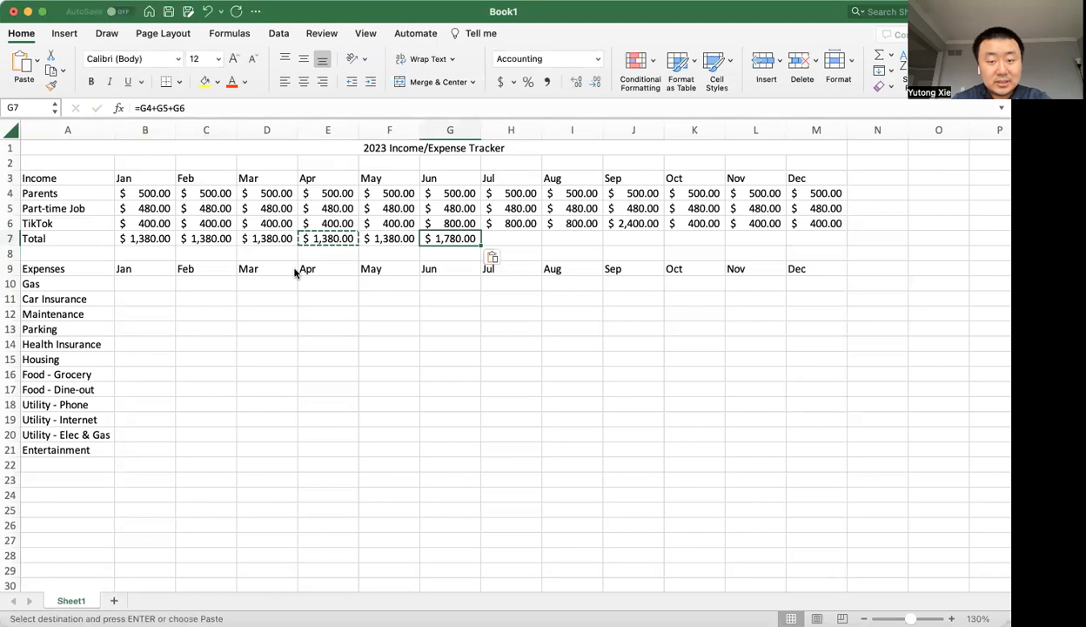
Copy the June total formula from G7 into July through December, H7 to M7.
click(467, 238)
key(ctrl+c)
key(Right)
key(ctrl+v)
key(Right)
key(ctrl+v)
key(Right)
key(ctrl+v)
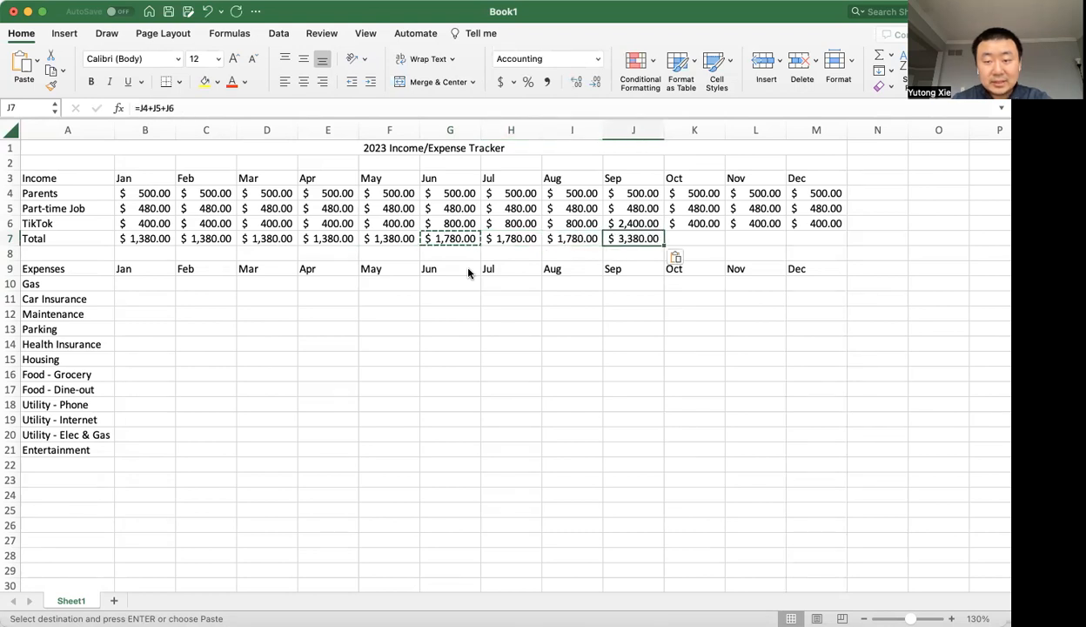
key(Right)
key(ctrl+v)
key(Right)
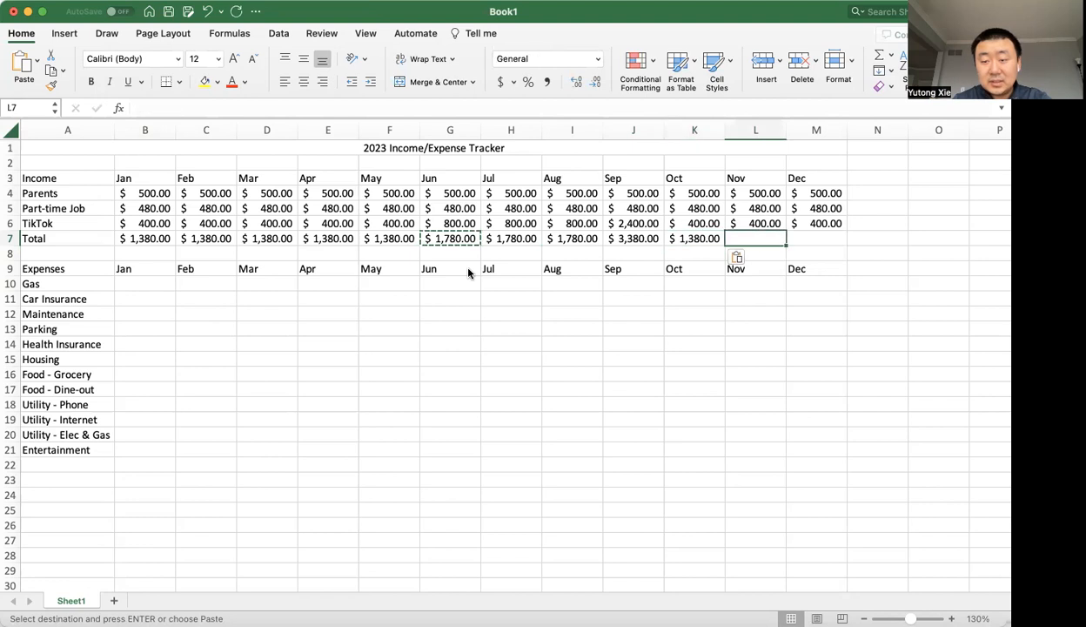
key(ctrl+v)
key(Right)
key(ctrl+v)
key(Escape)
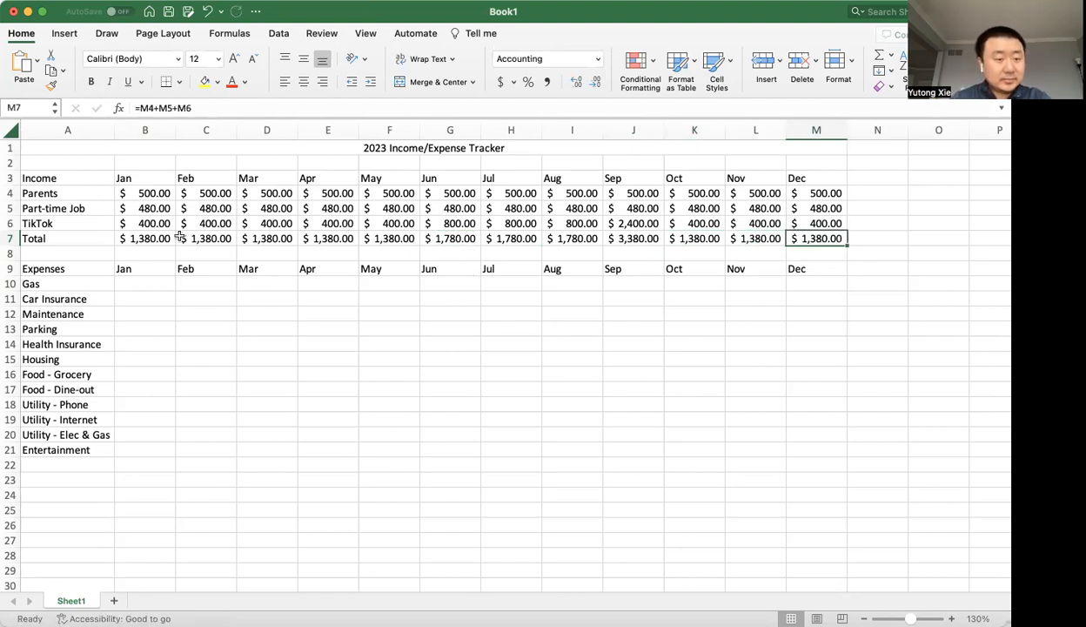
Replace the January income total in B7 with a SUM formula listing the three income cells, =SUM(B4,B5,B6).
drag(157, 235, 588, 239)
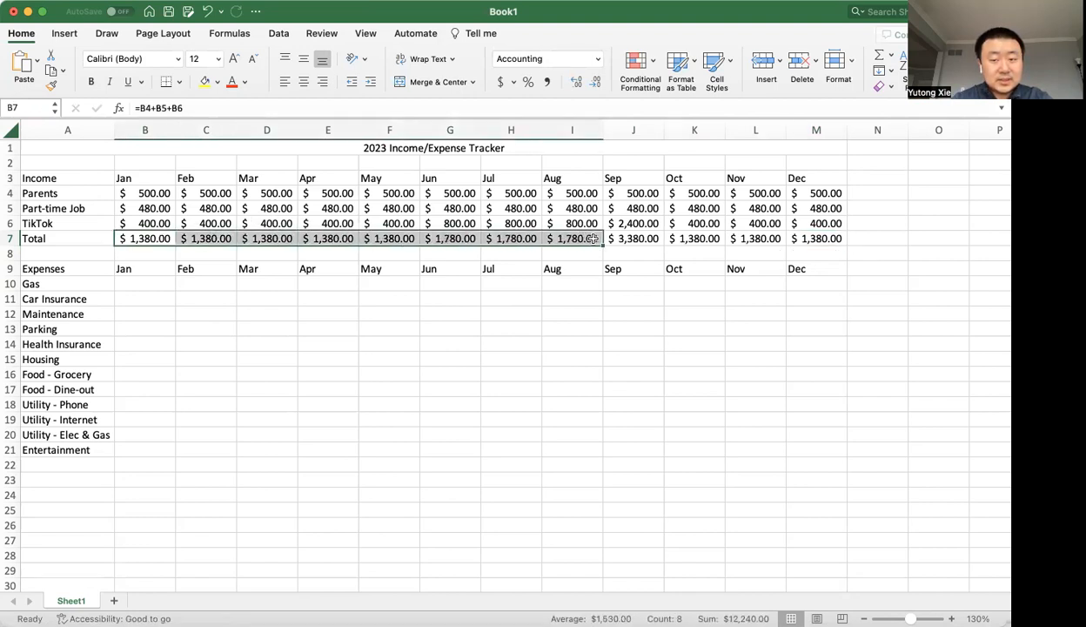
click(758, 247)
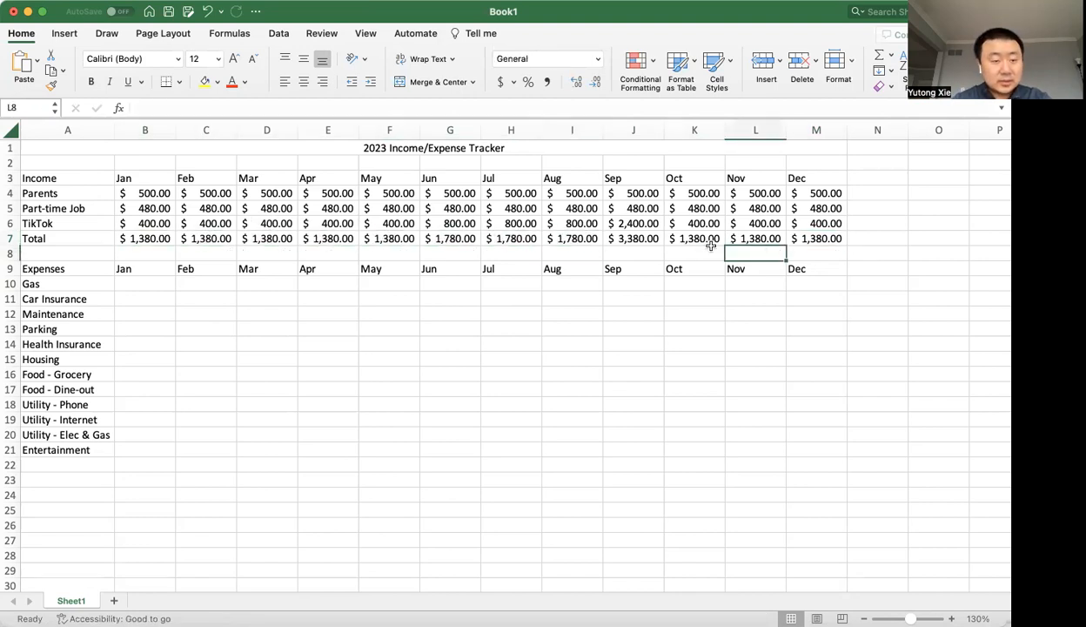
click(156, 241)
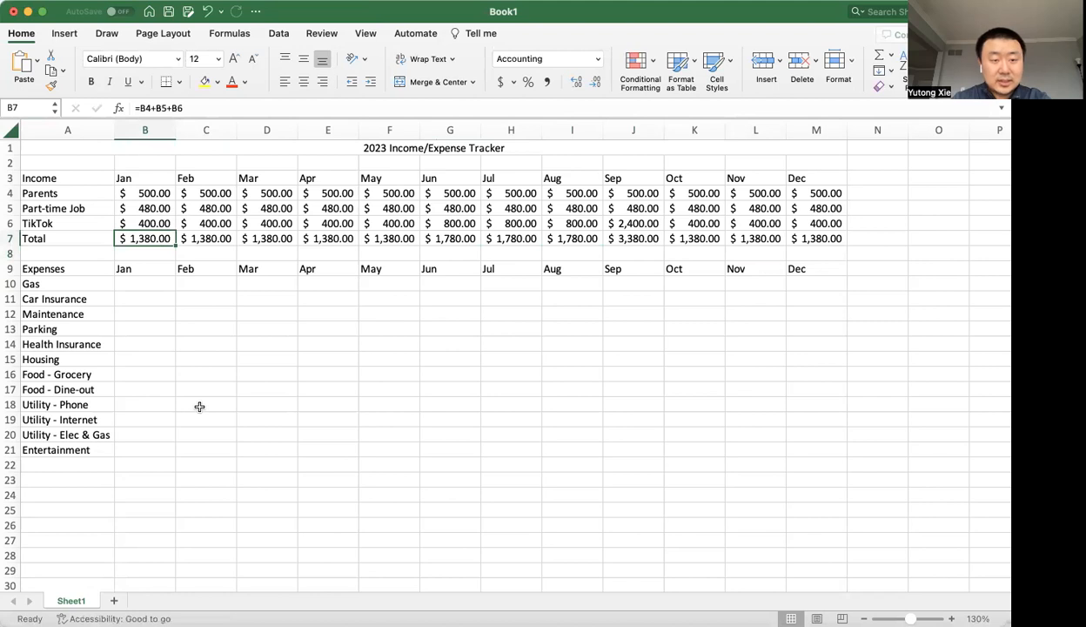
text(=)
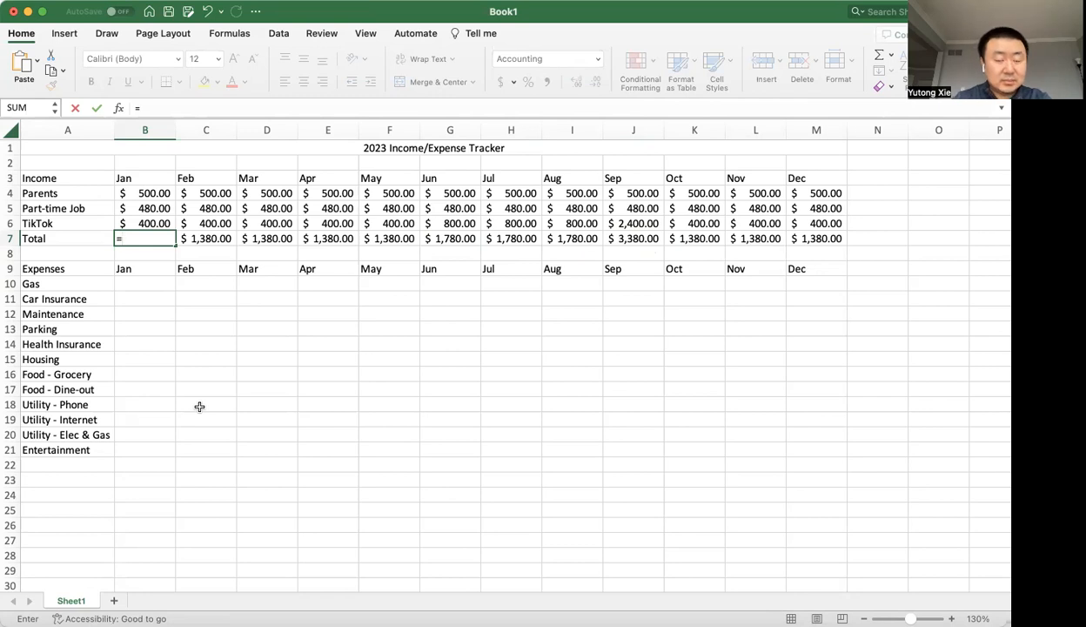
text(sum)
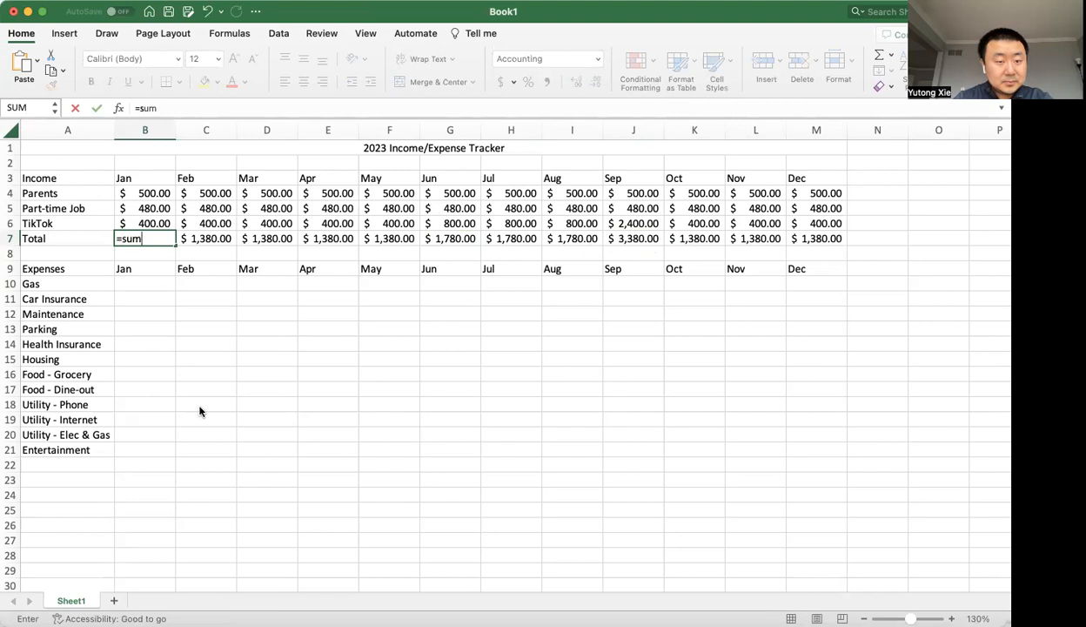
text(()
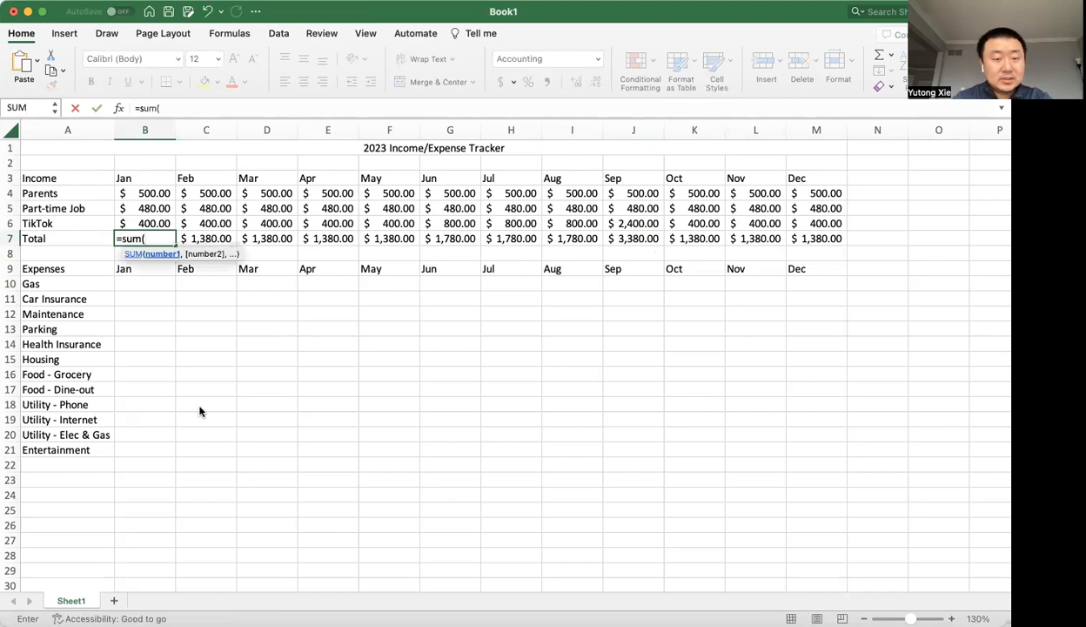
key(BackSpace)
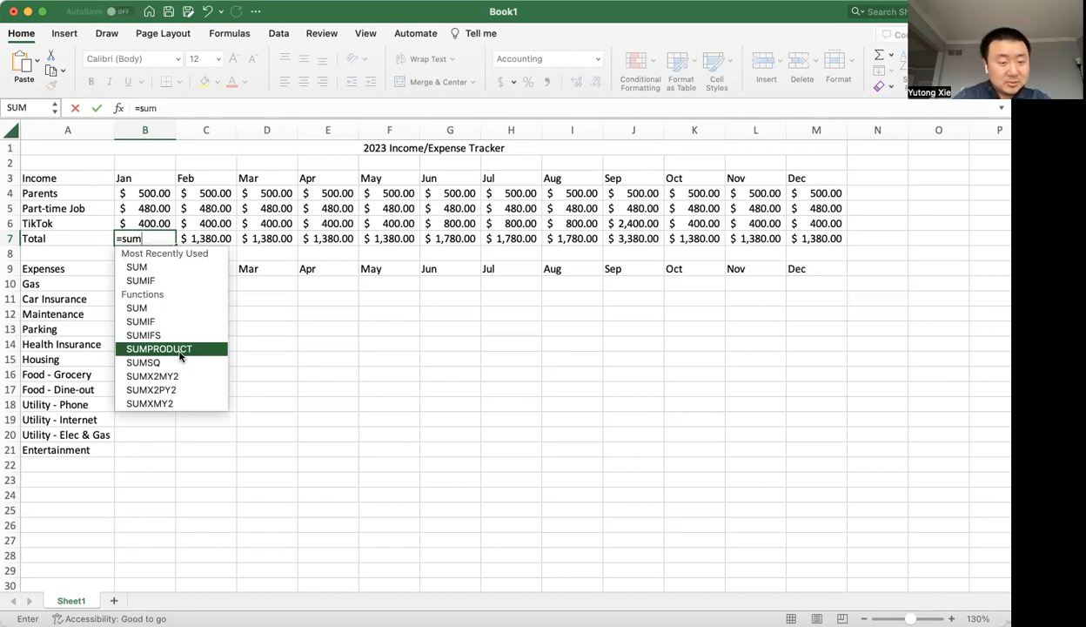
text(()
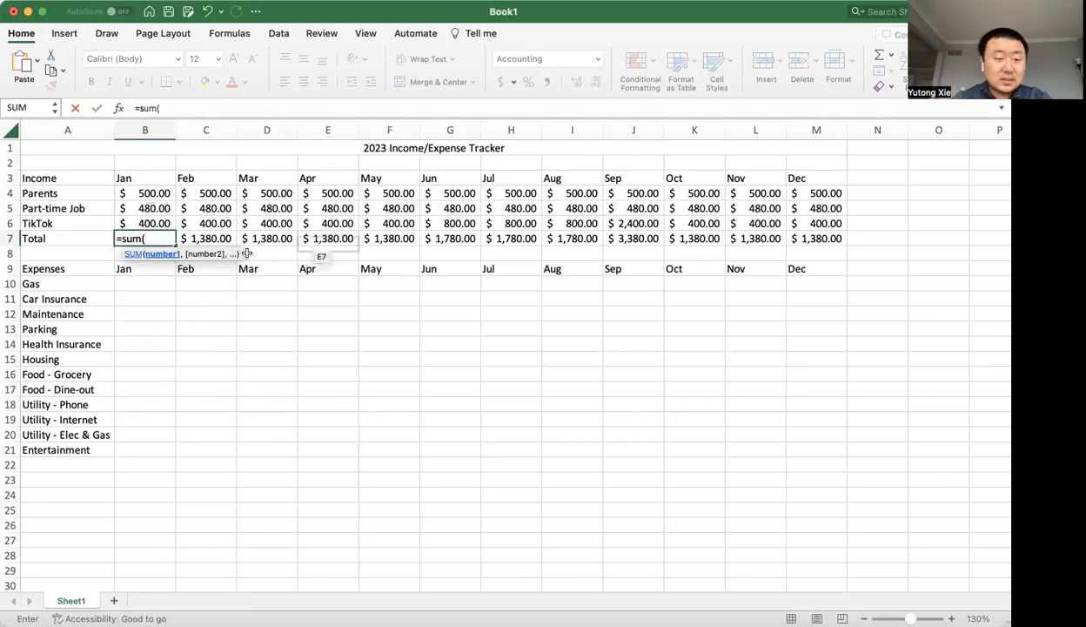
click(161, 195)
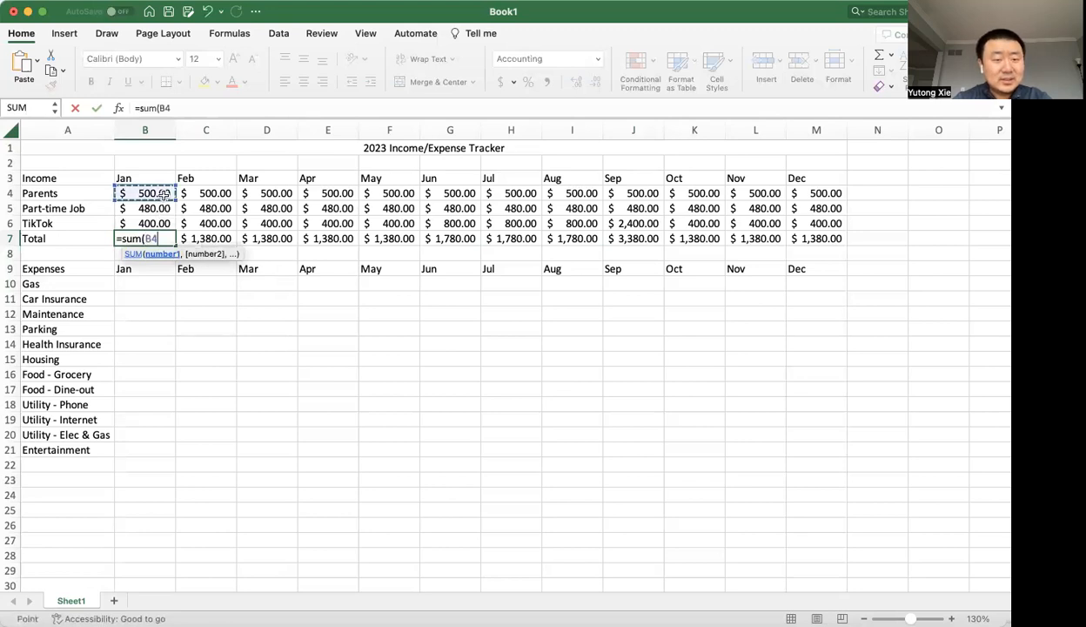
text(,)
click(162, 209)
text(,)
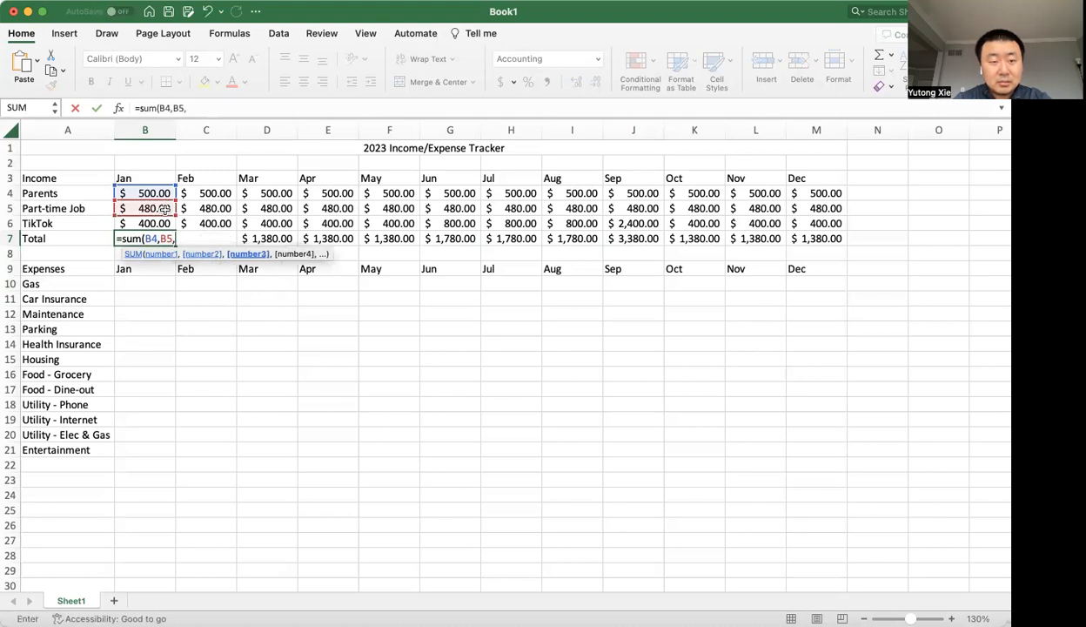
click(164, 225)
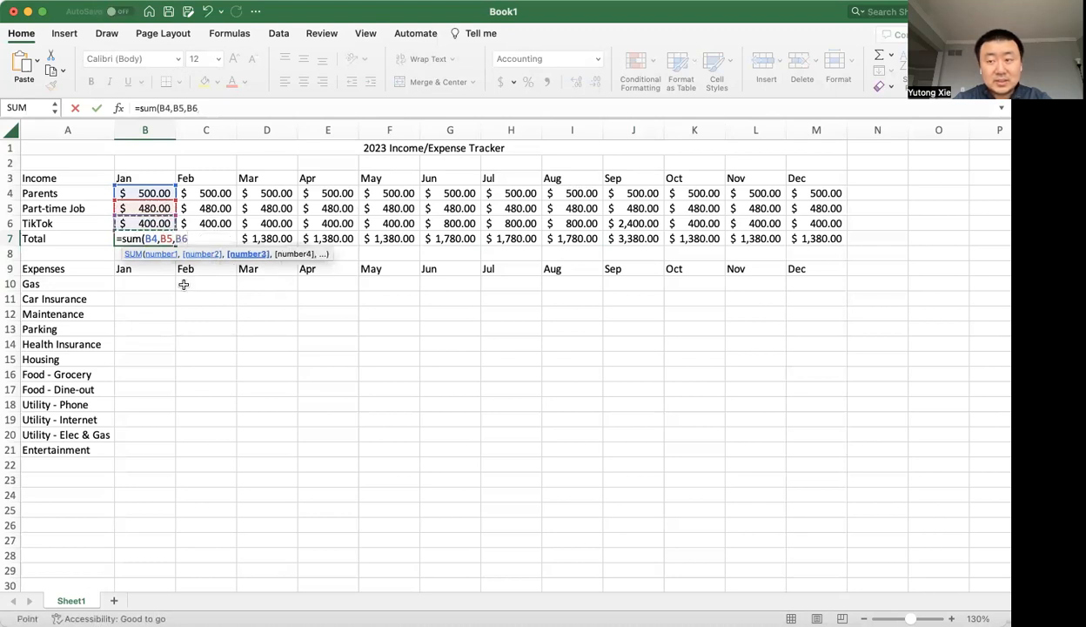
text())
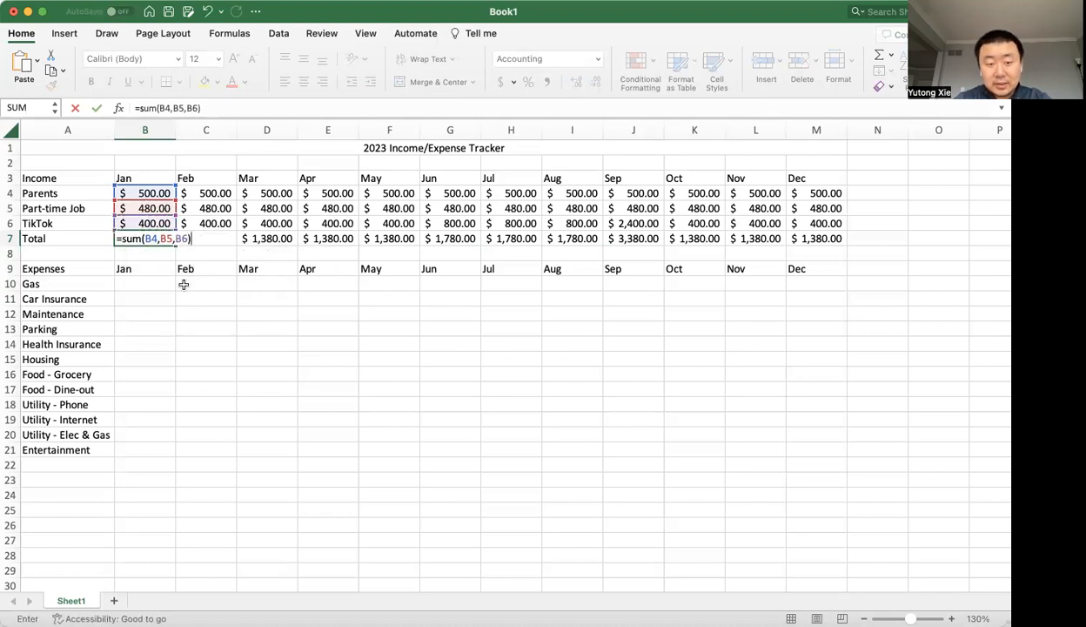
key(Return)
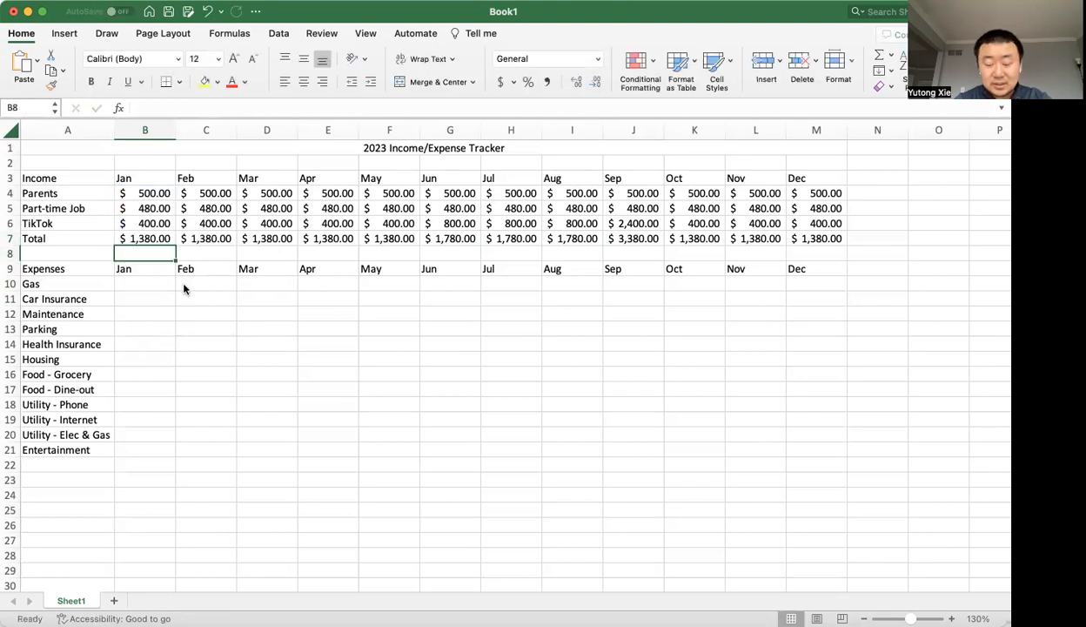
Copy the January SUM formula from B7 across February to December, C7 to M7, and check the June formula in G7.
key(Up)
key(Right)
key(Left)
key(super+c)
key(shift+Right)
key(shift+Right)
key(shift+Right)
key(shift+Right)
key(shift+Right)
key(shift+Right)
key(shift+Right)
key(shift+Right)
key(shift+Right)
key(shift+Right)
key(shift+Right)
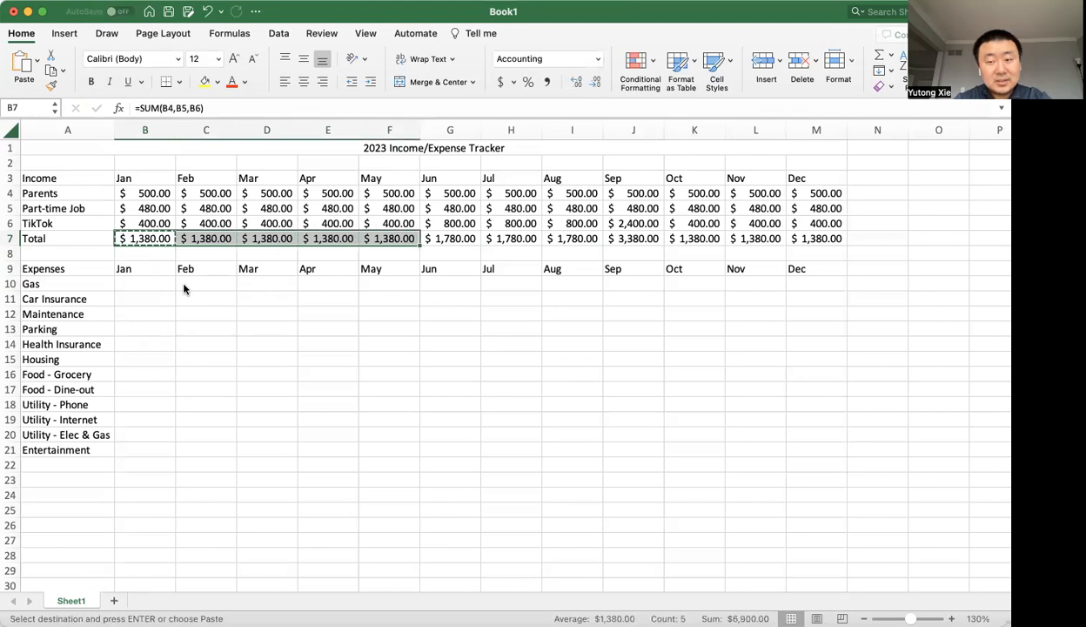
key(super+v)
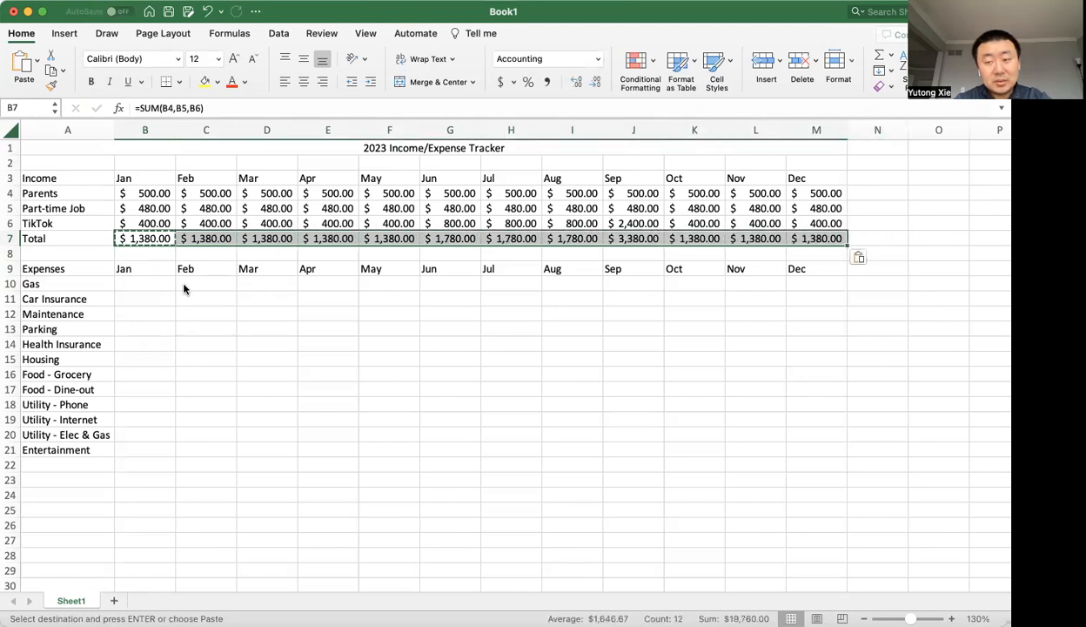
double_click(467, 243)
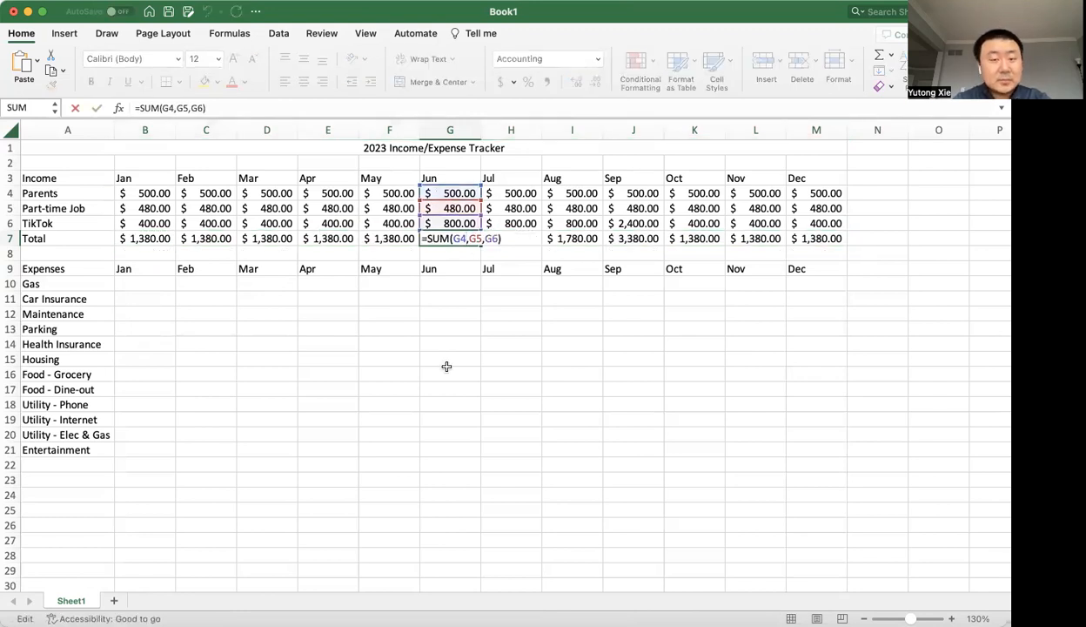
key(Escape)
Change the January total formula in B7 to sum the income cells as a range, =SUM(B4:B6).
click(165, 236)
double_click(165, 235)
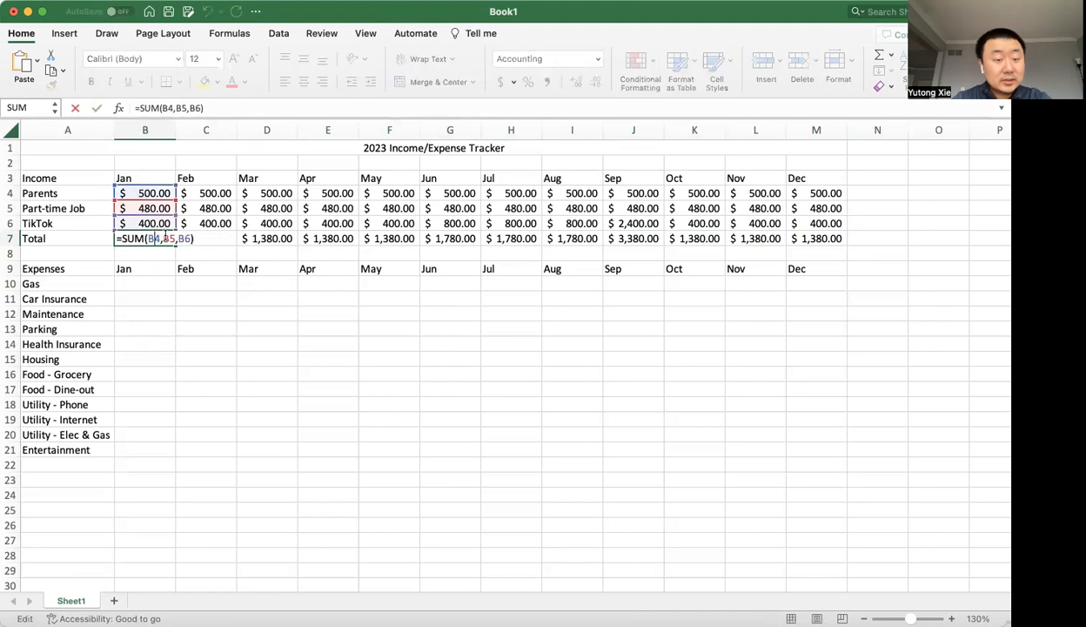
drag(149, 235, 186, 237)
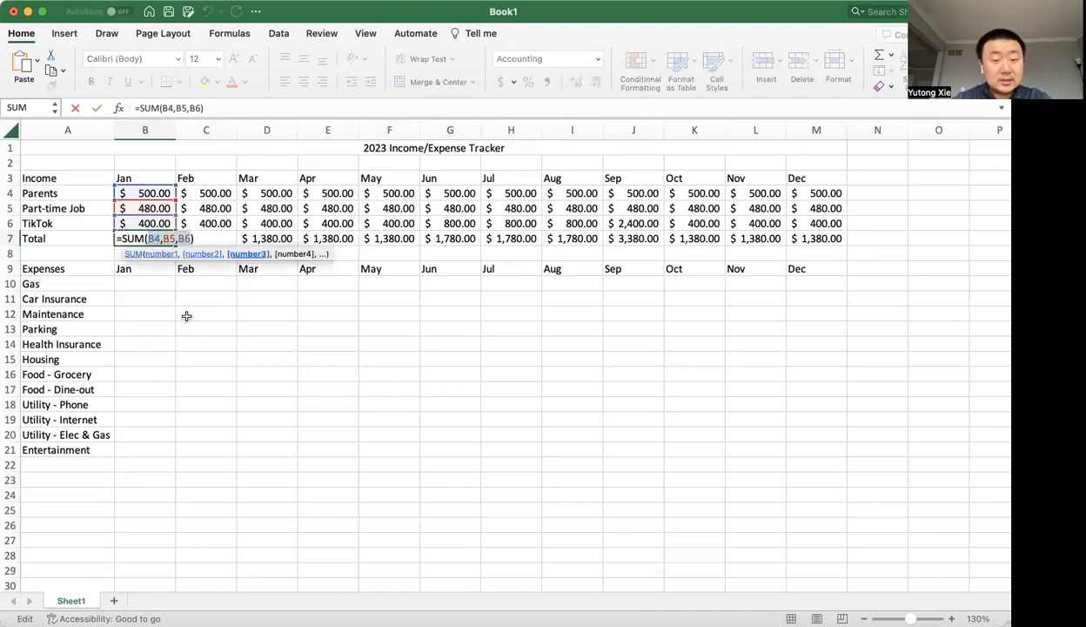
key(BackSpace)
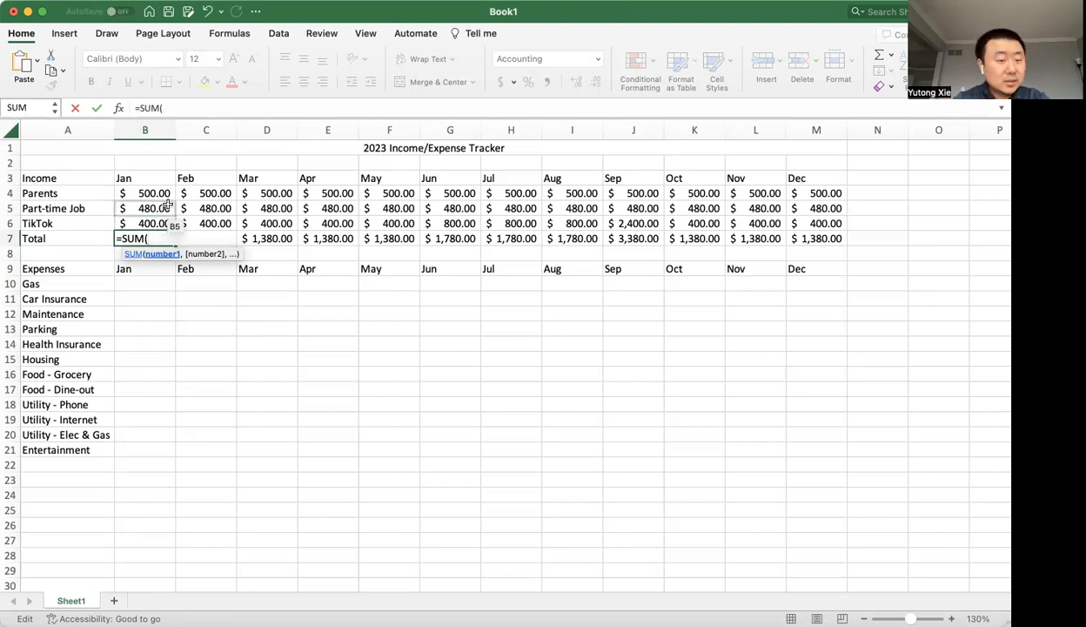
drag(168, 192, 166, 224)
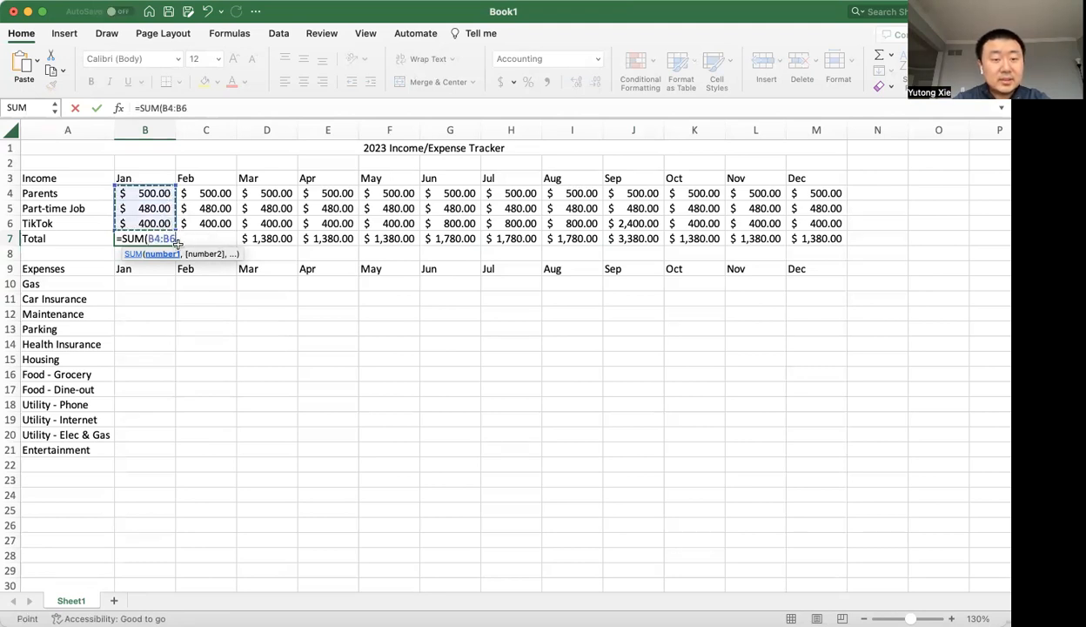
double_click(147, 238)
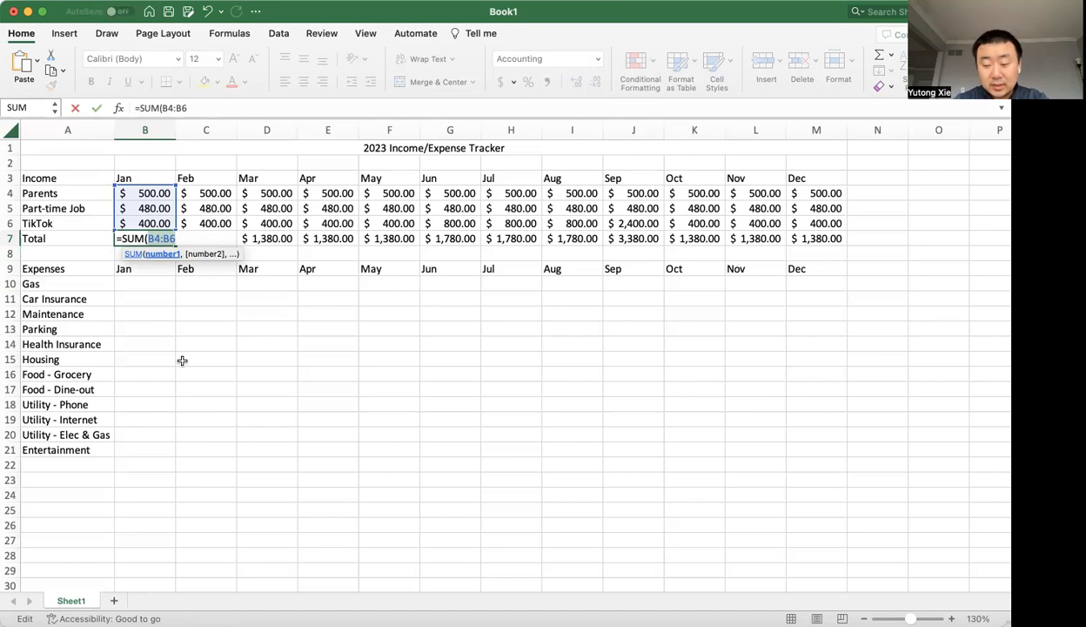
text())
key(Return)
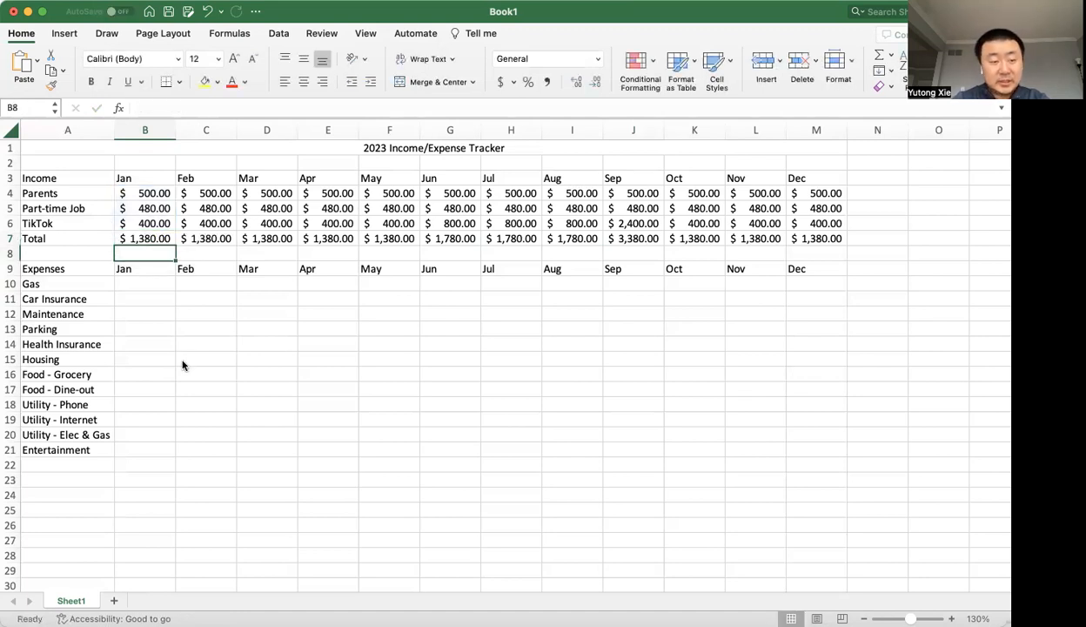
Look over the expense categories from Gas to Entertainment and their January cells, B10 to B21.
drag(155, 278, 133, 463)
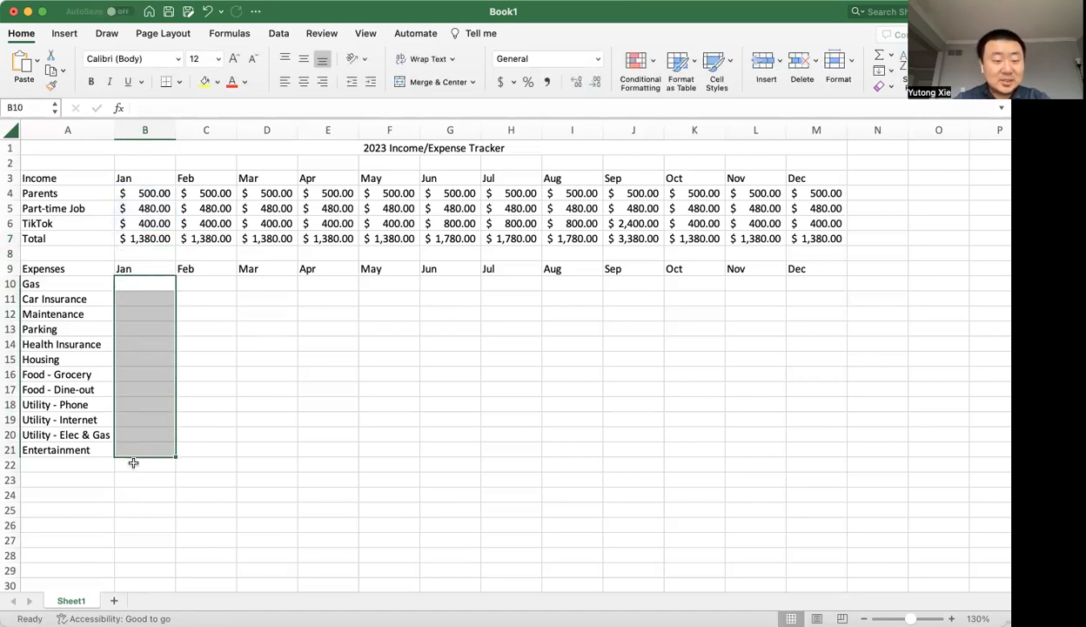
click(133, 463)
drag(53, 284, 69, 445)
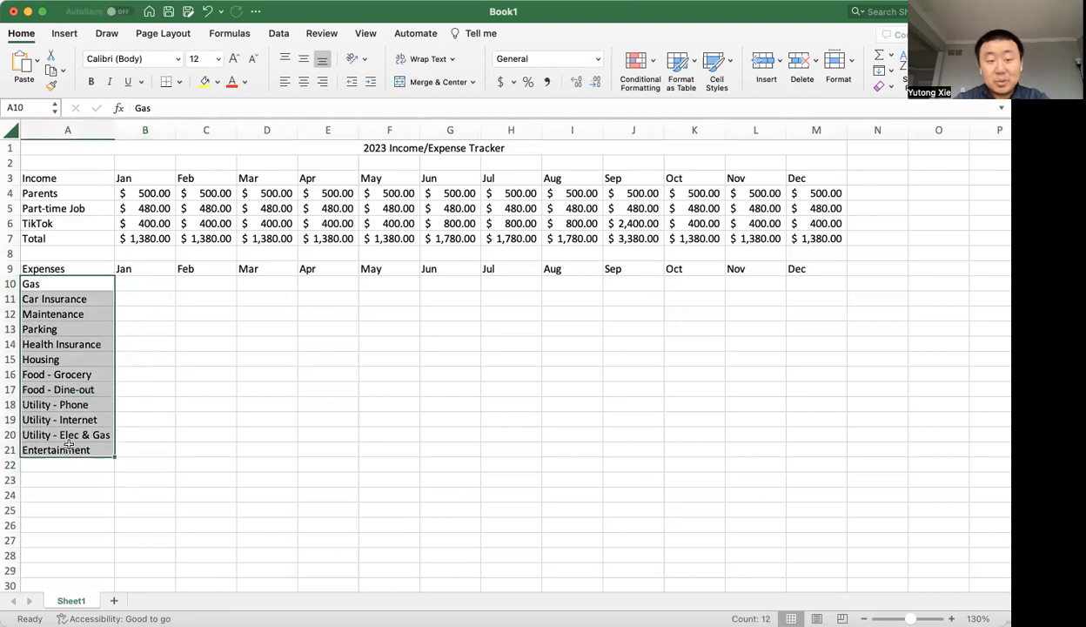
click(131, 461)
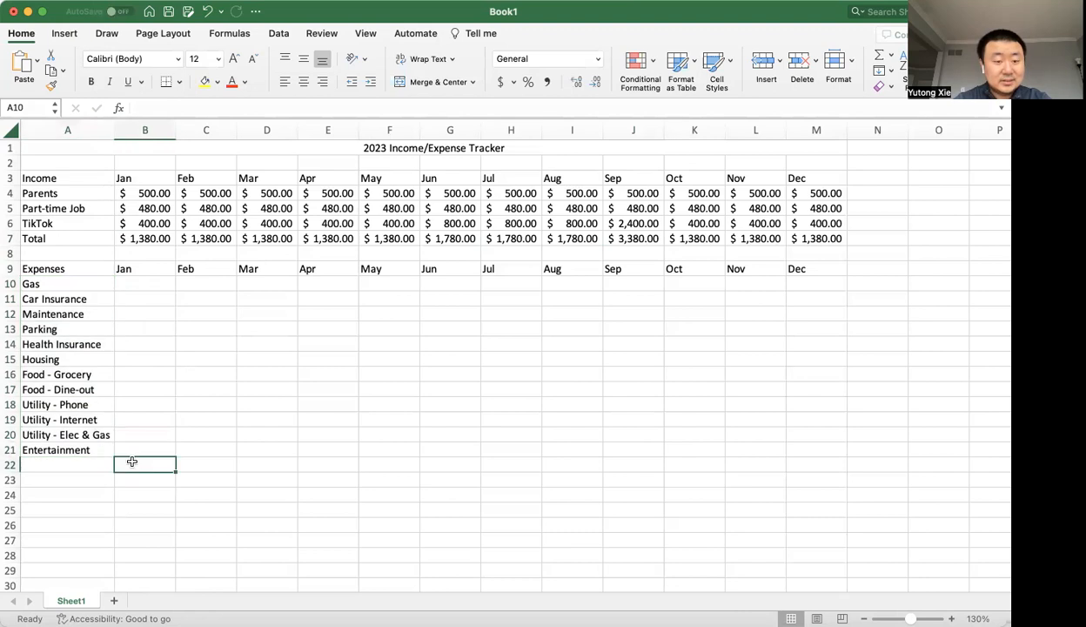
click(129, 285)
click(129, 297)
click(128, 331)
click(127, 342)
click(127, 402)
Enter the January expense total in B22 as =SUM(B10:B21).
click(129, 461)
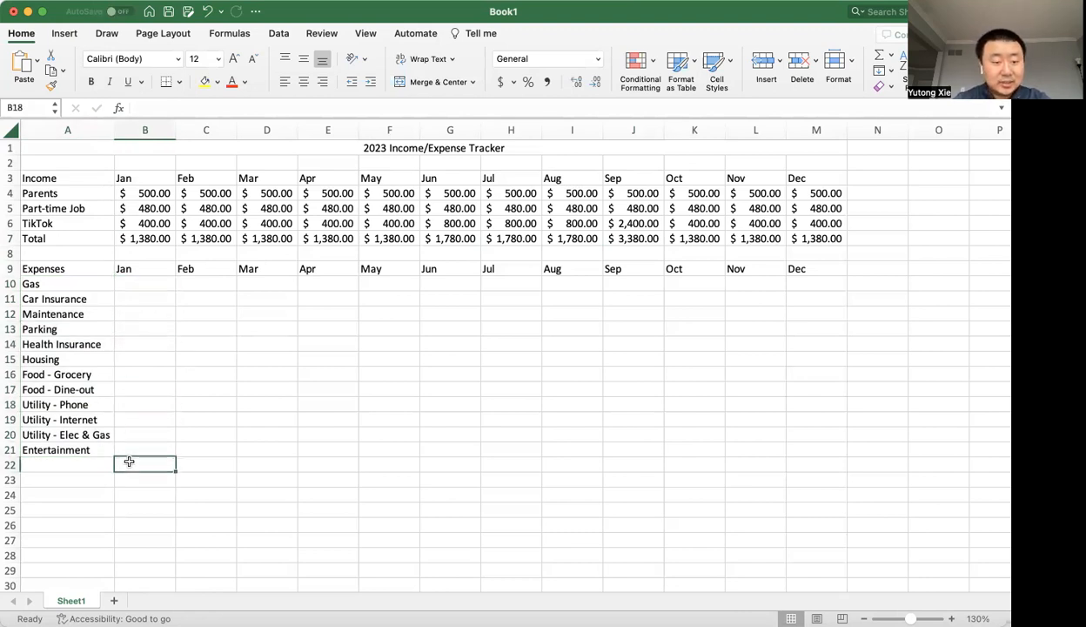
text(=sum()
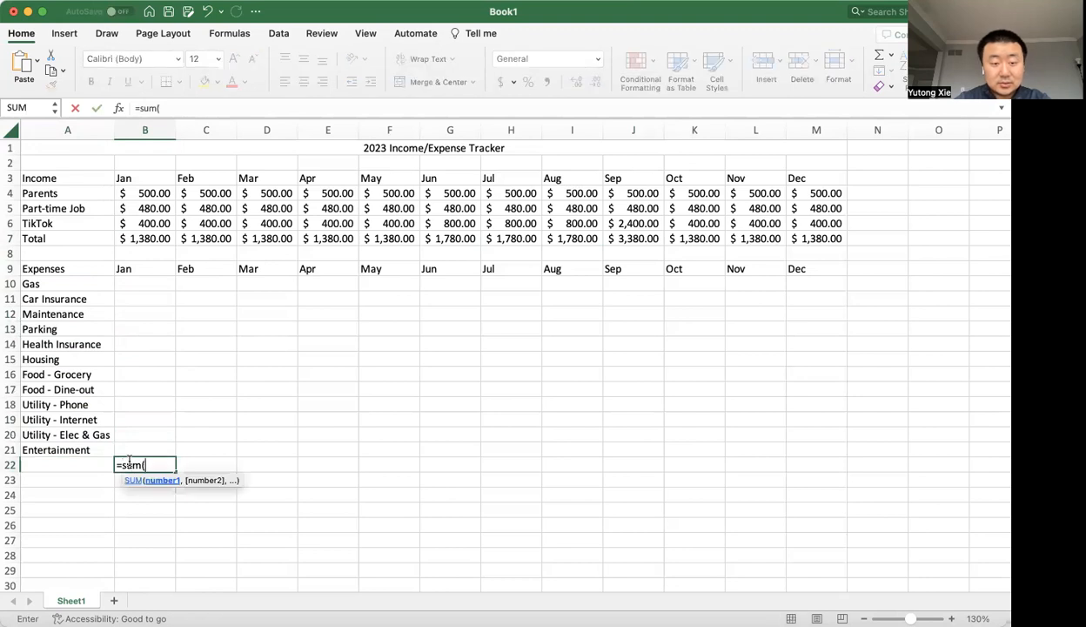
click(154, 281)
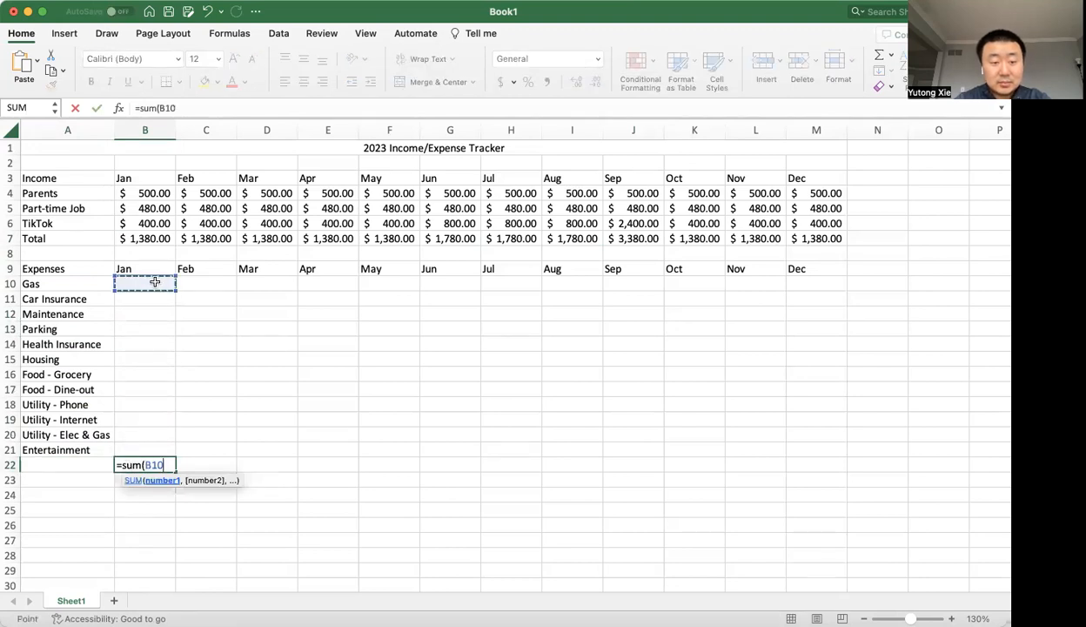
text(:)
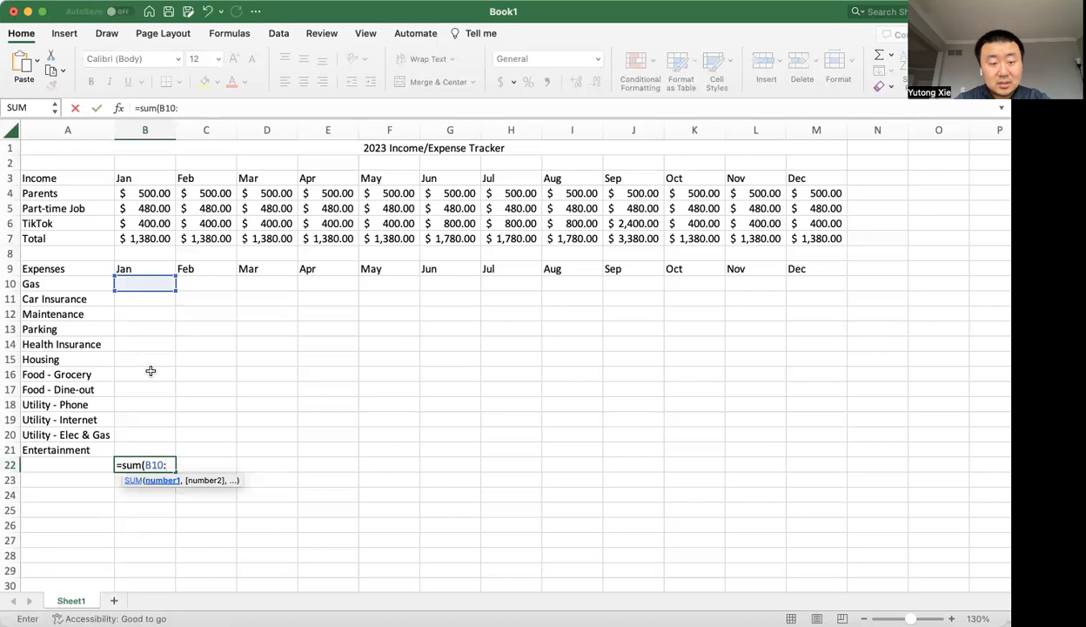
click(148, 447)
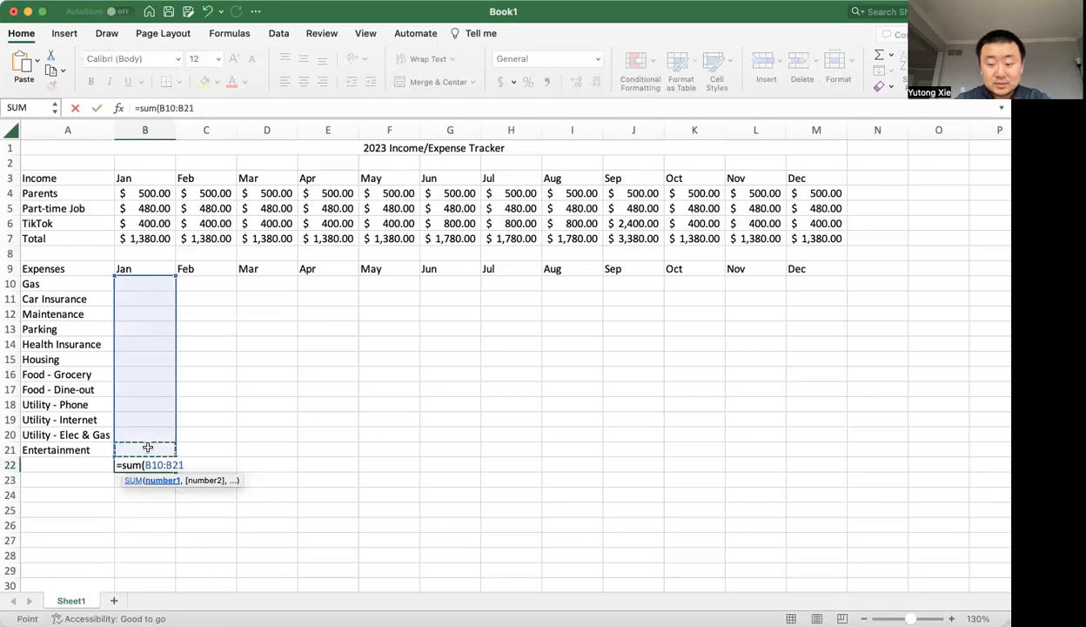
text())
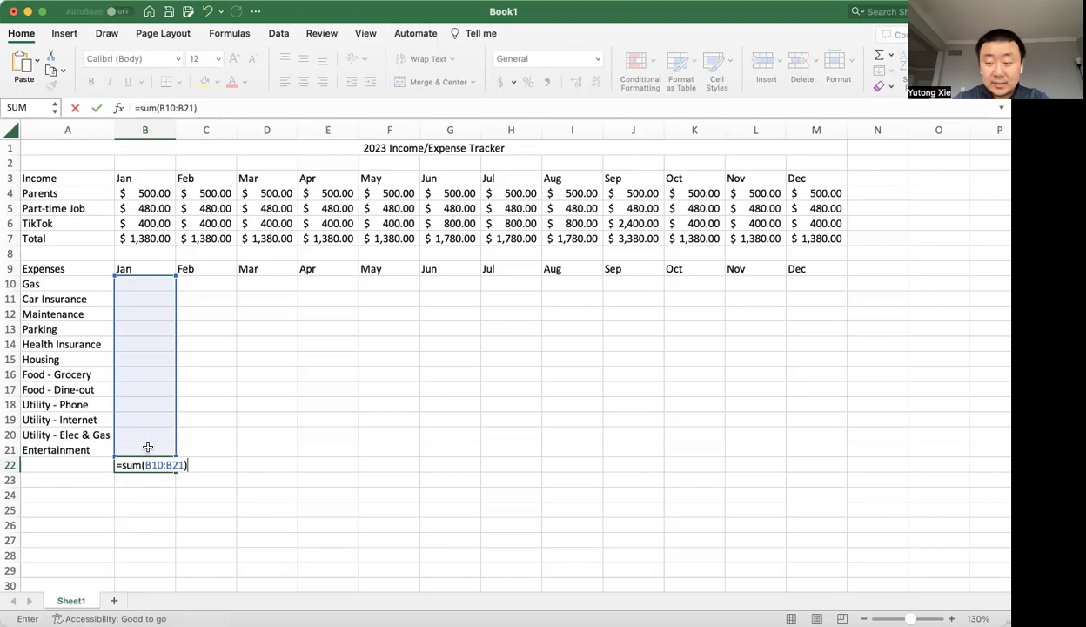
key(Return)
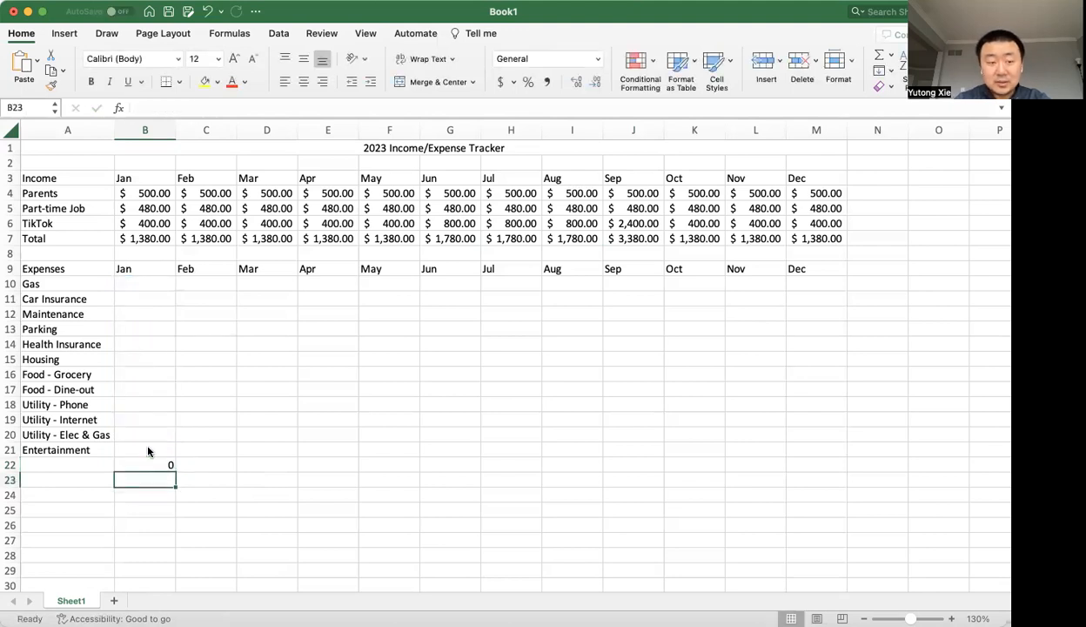
Label A22 as Total and check which cells the January expense formula in B22 adds.
click(87, 463)
text(Total)
key(Return)
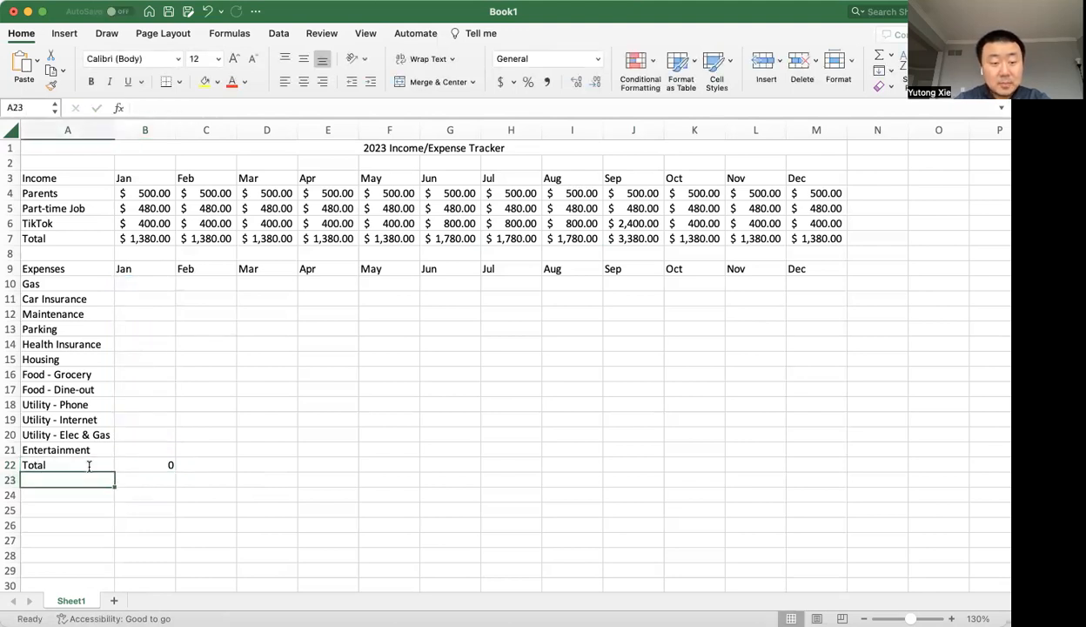
double_click(148, 462)
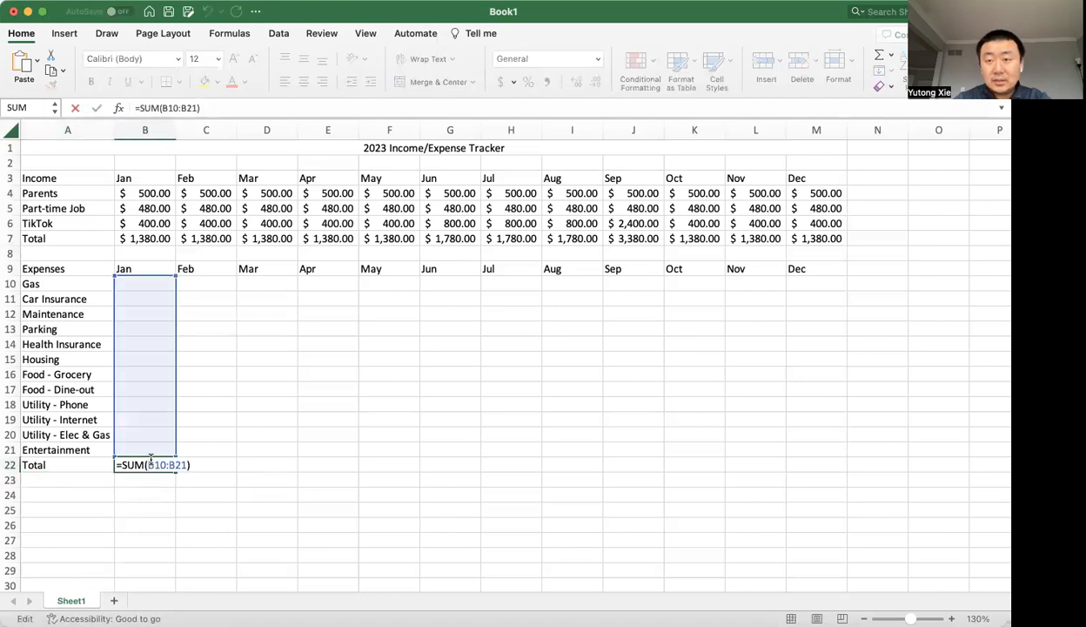
key(Escape)
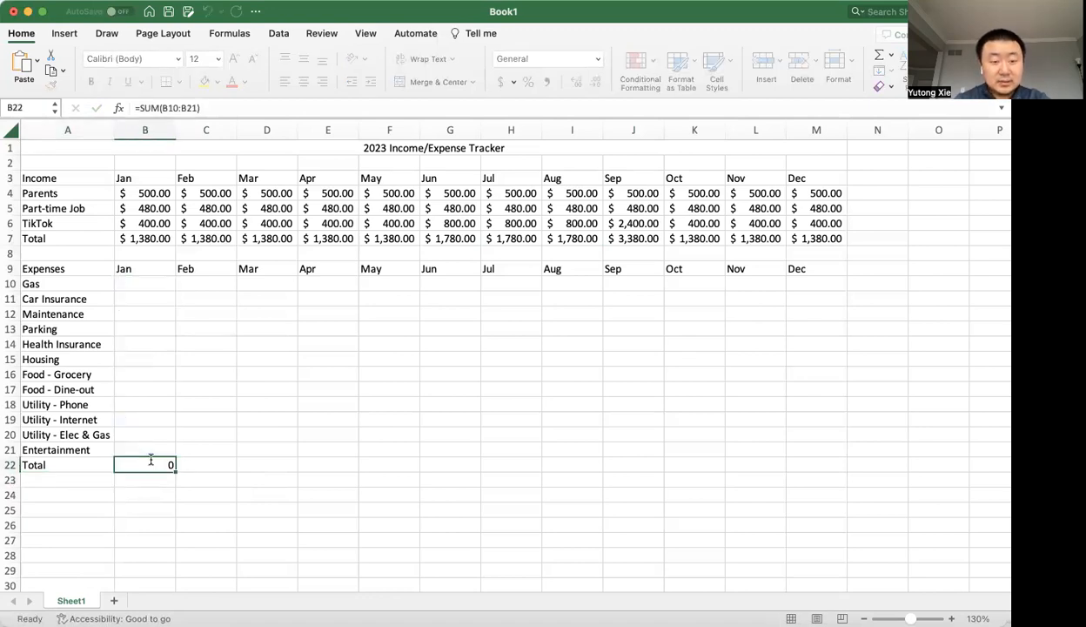
drag(174, 471, 178, 470)
key(shift+Right)
key(shift+Right)
key(shift+Right)
key(shift+Right)
key(shift+Right)
key(shift+Right)
key(shift+Right)
key(shift+Right)
key(shift+Right)
key(shift+Right)
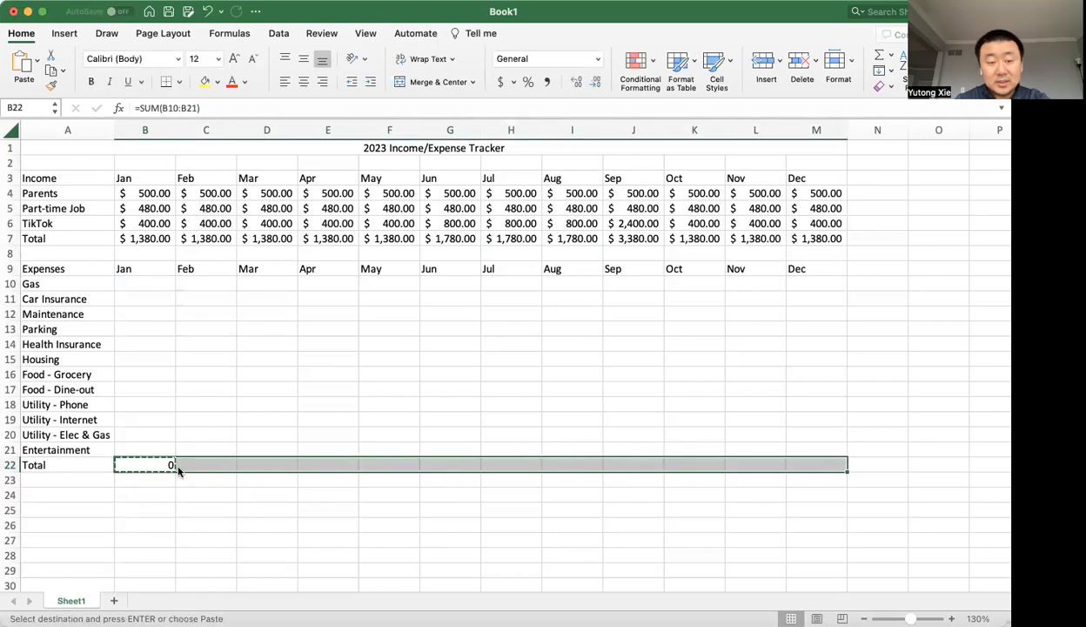
click(178, 470)
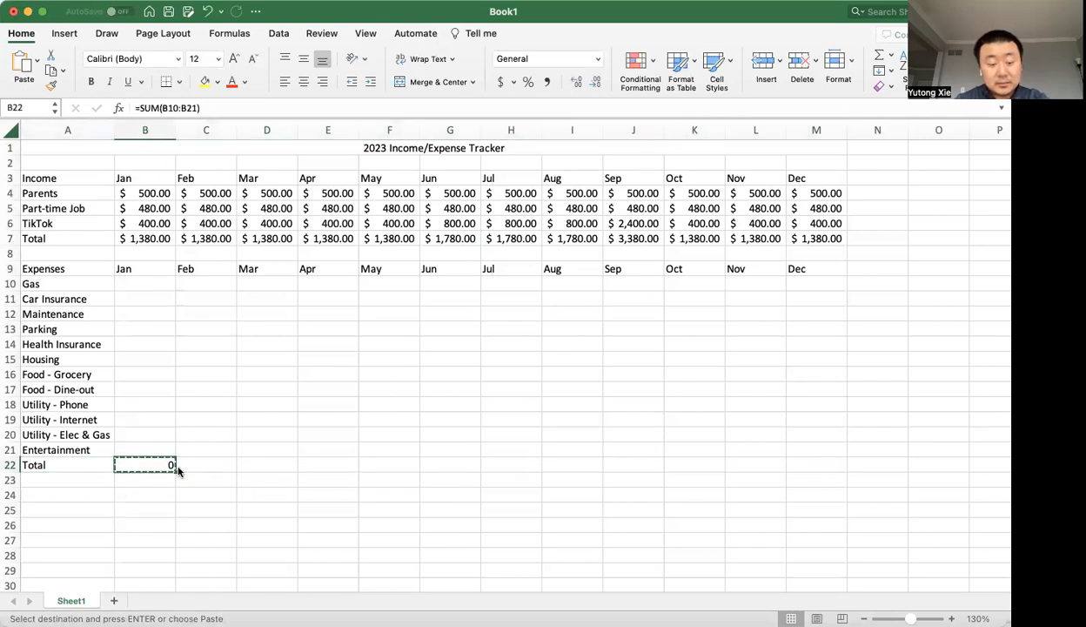
double_click(178, 470)
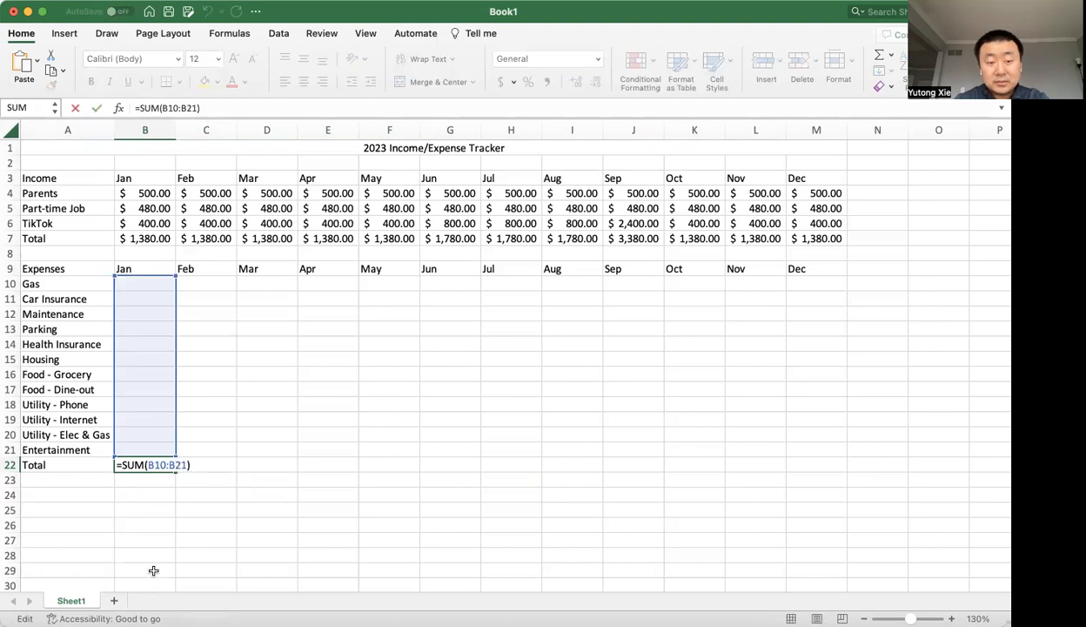
key(Escape)
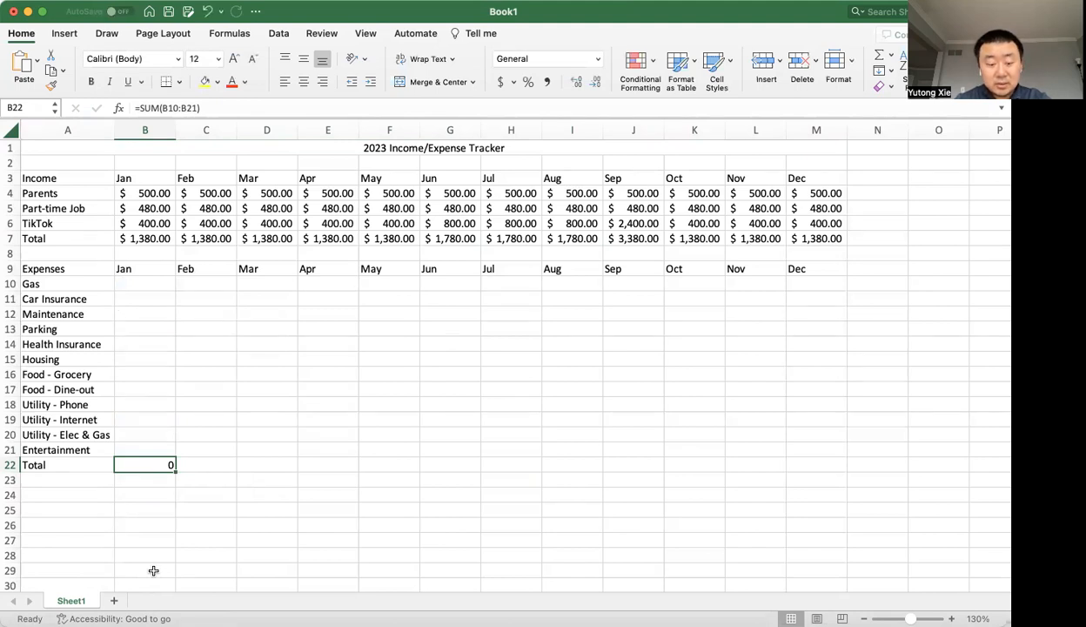
Copy the January expense total formula in B22 across the Total row through December in M22.
key(super+c)
key(shift+Right)
key(shift+Right)
key(shift+Right)
key(shift+Right)
key(shift+Right)
key(shift+Right)
key(shift+Right)
key(shift+Right)
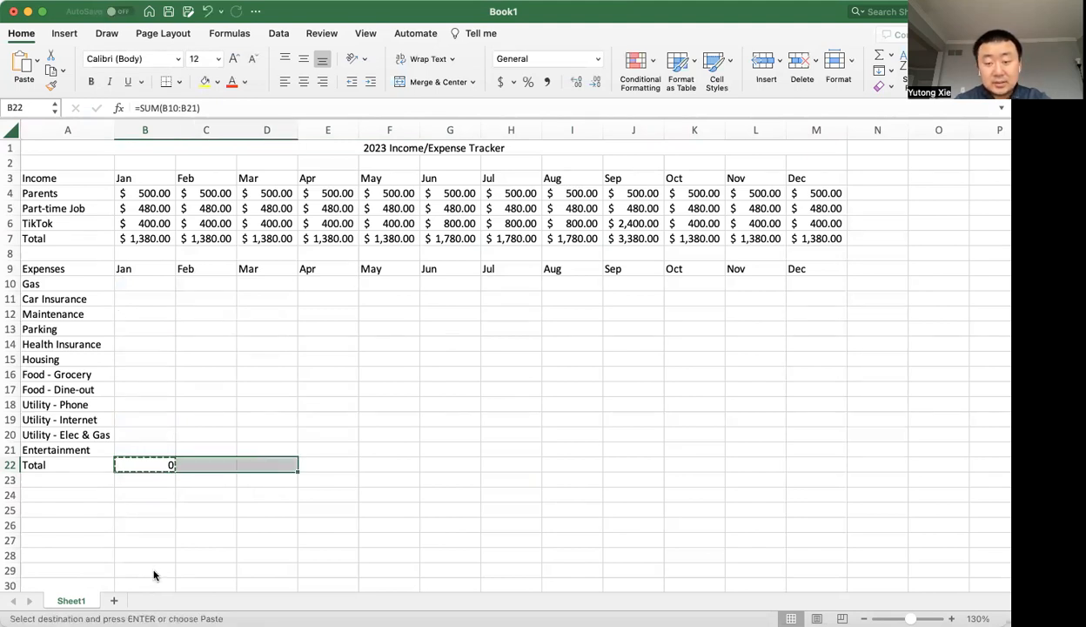
key(shift+Right)
key(shift+Right)
key(shift+Right)
key(super+v)
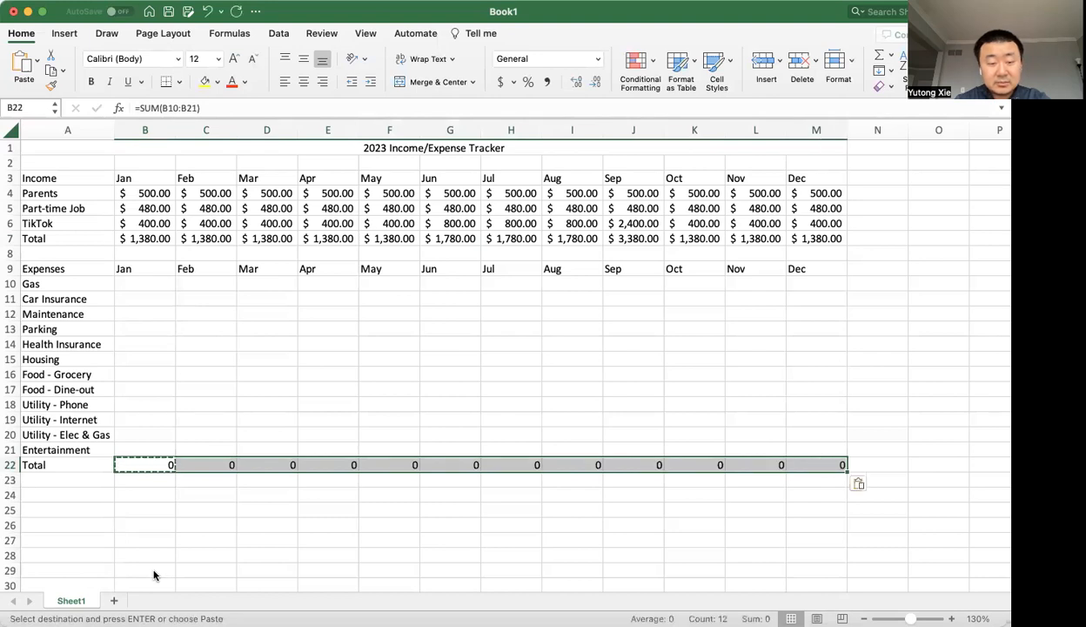
Paste only the formatting of the January income total in B7 onto the monthly expense totals B22 to M22.
click(143, 235)
key(super+c)
click(153, 465)
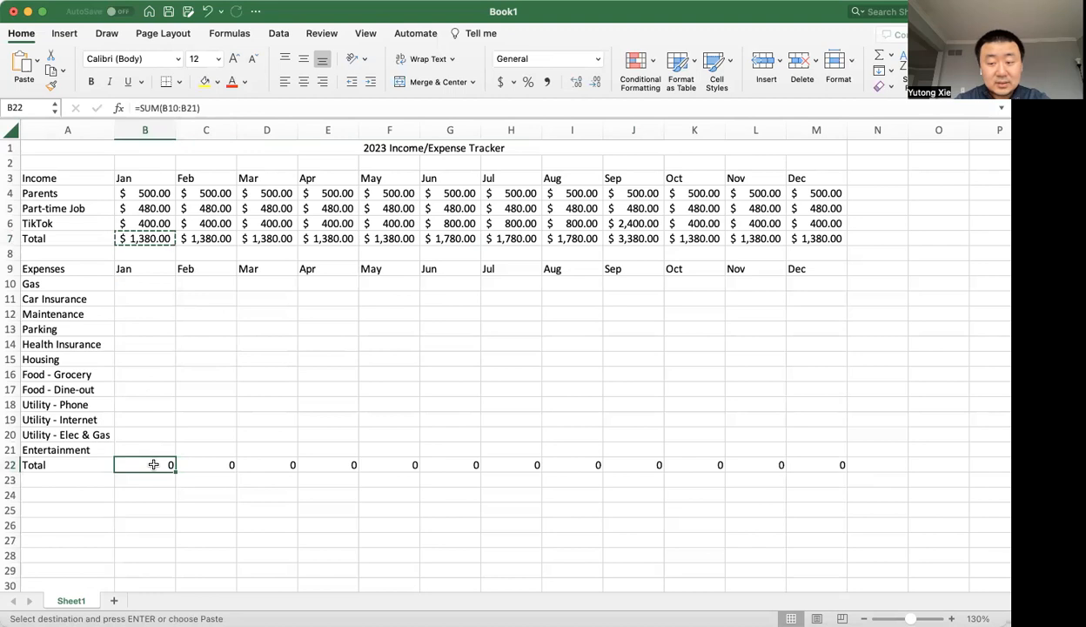
key(super+shift+Right)
click(36, 62)
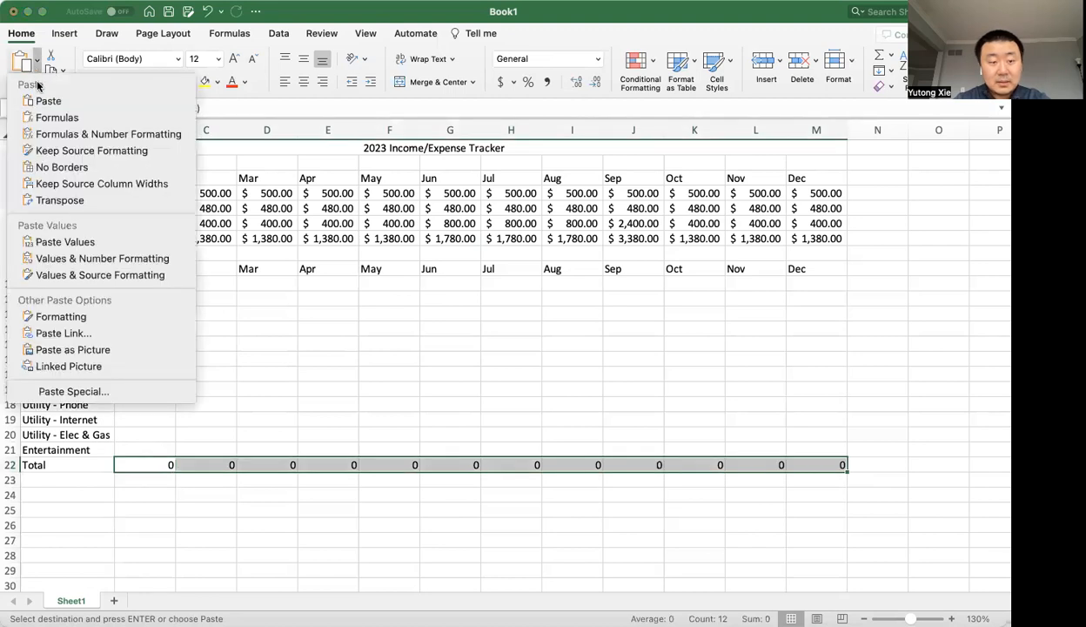
click(54, 316)
click(192, 532)
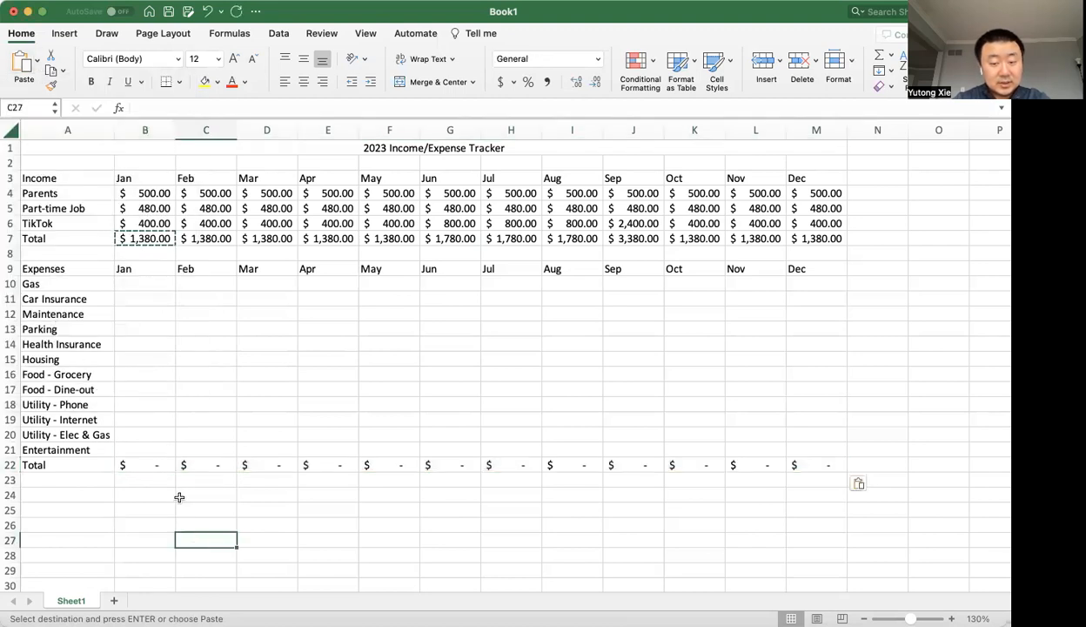
drag(137, 459, 356, 445)
key(Escape)
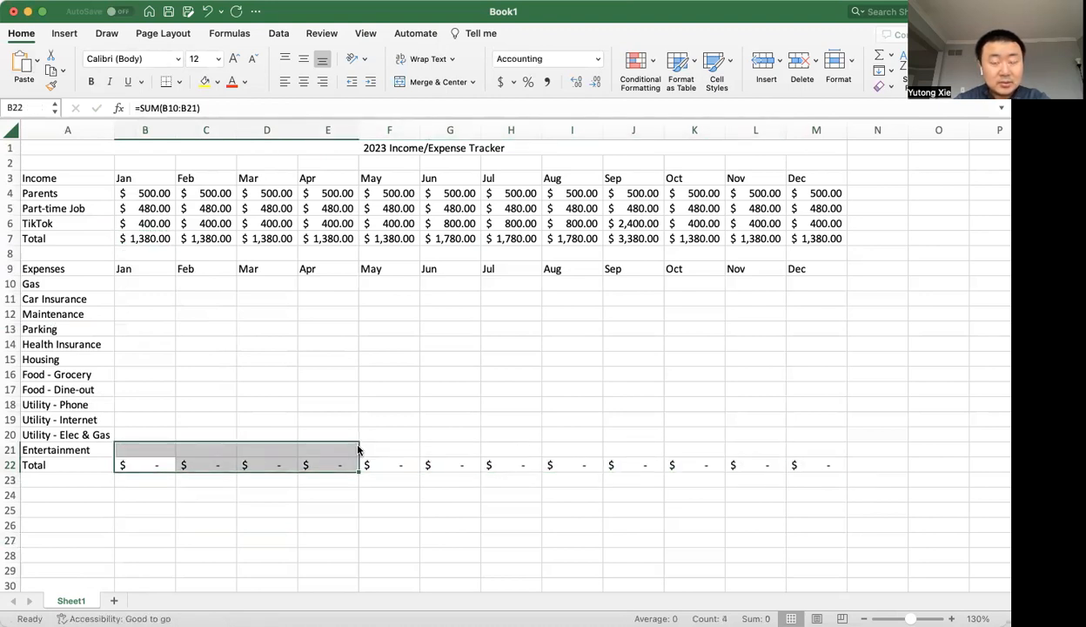
click(241, 277)
click(153, 278)
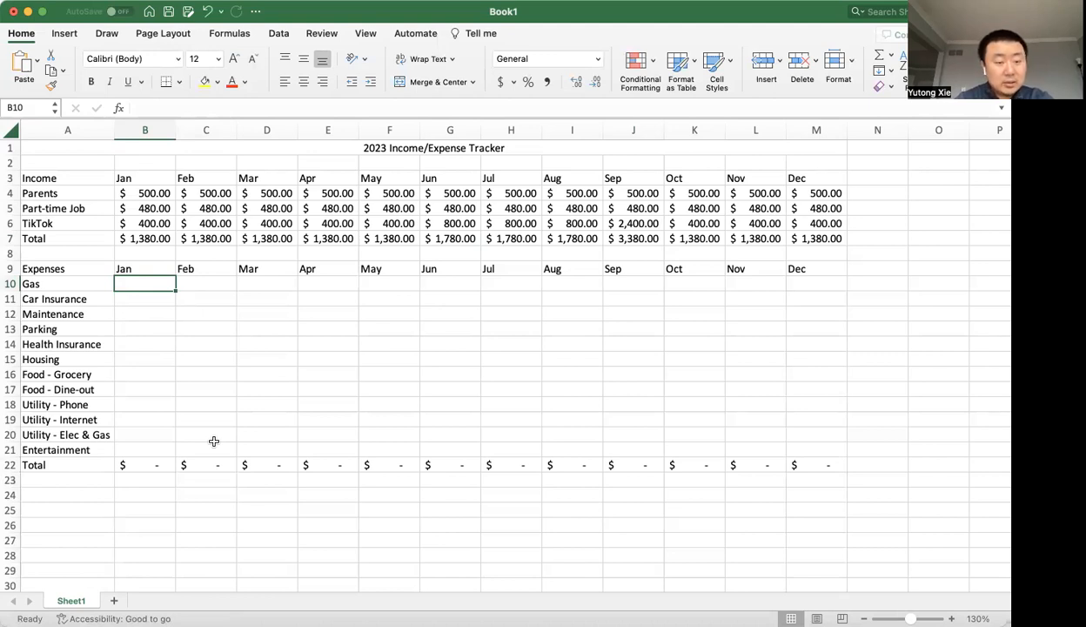
Label cell A24, below the expense totals, as Net Income.
click(52, 501)
text(Net)
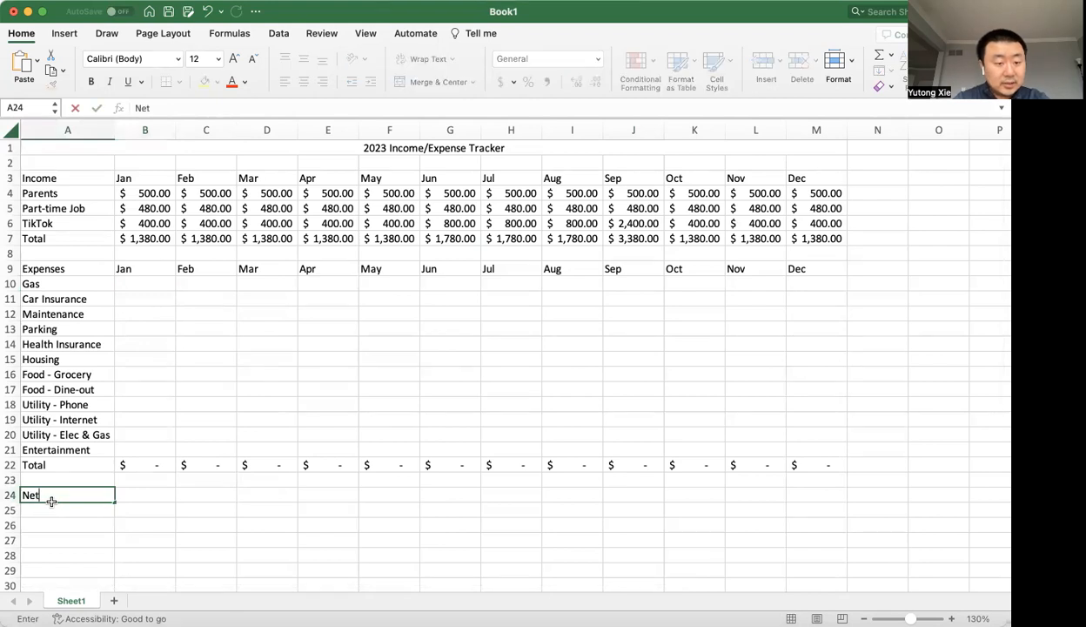
text( Income)
key(Tab)
Calculate the January net income in B24 as total income minus total expenses, =B7-B22.
text(=)
key(Up)
key(Up)
key(Up)
key(Up)
key(Up)
key(Up)
key(Up)
key(Up)
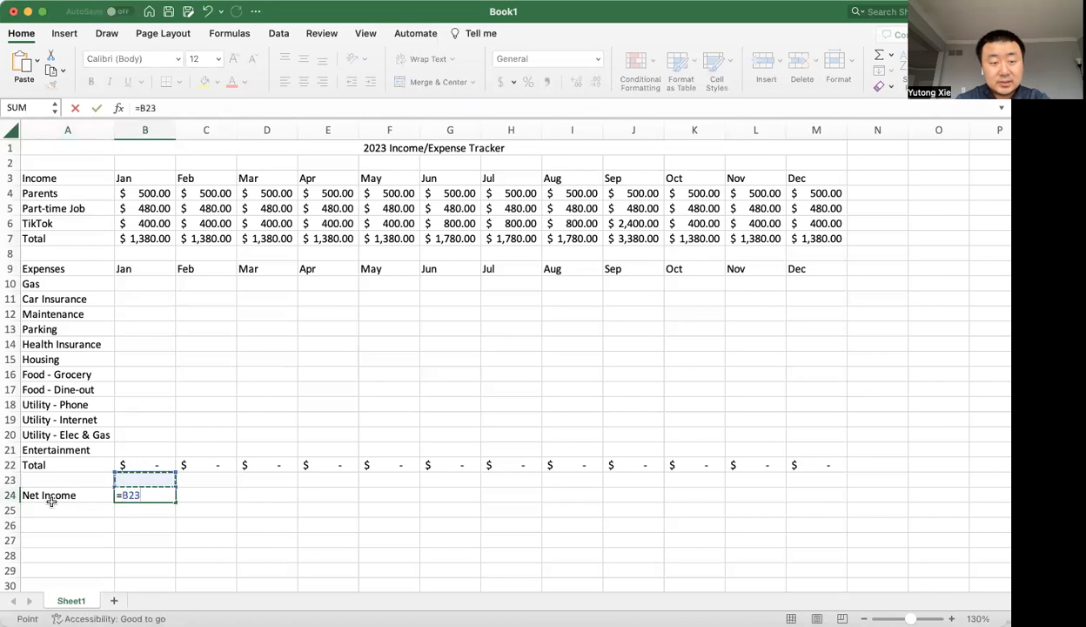
key(Up)
key(Up)
key(Up)
key(Up)
key(Up)
key(Up)
key(Up)
key(Up)
key(Up)
text(-)
key(Up)
key(Up)
key(Return)
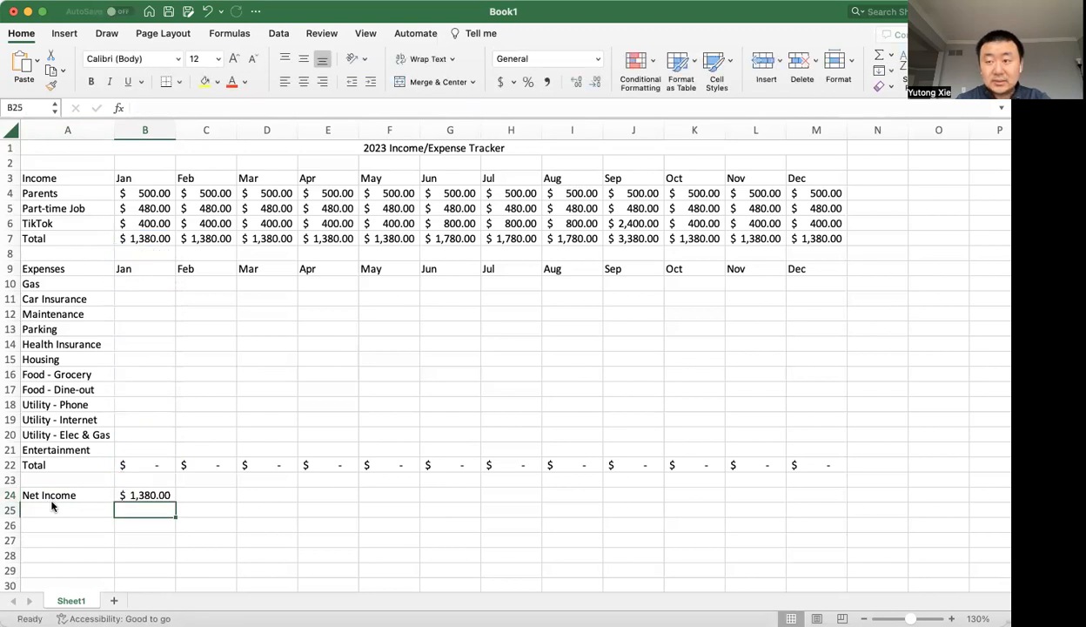
Copy the January net income formula in B24 across the row through December in M24.
key(Up)
key(super+c)
key(shift+Right)
key(shift+Right)
key(shift+Right)
key(shift+Right)
key(shift+Right)
key(shift+Right)
key(shift+Right)
key(shift+Right)
key(shift+Right)
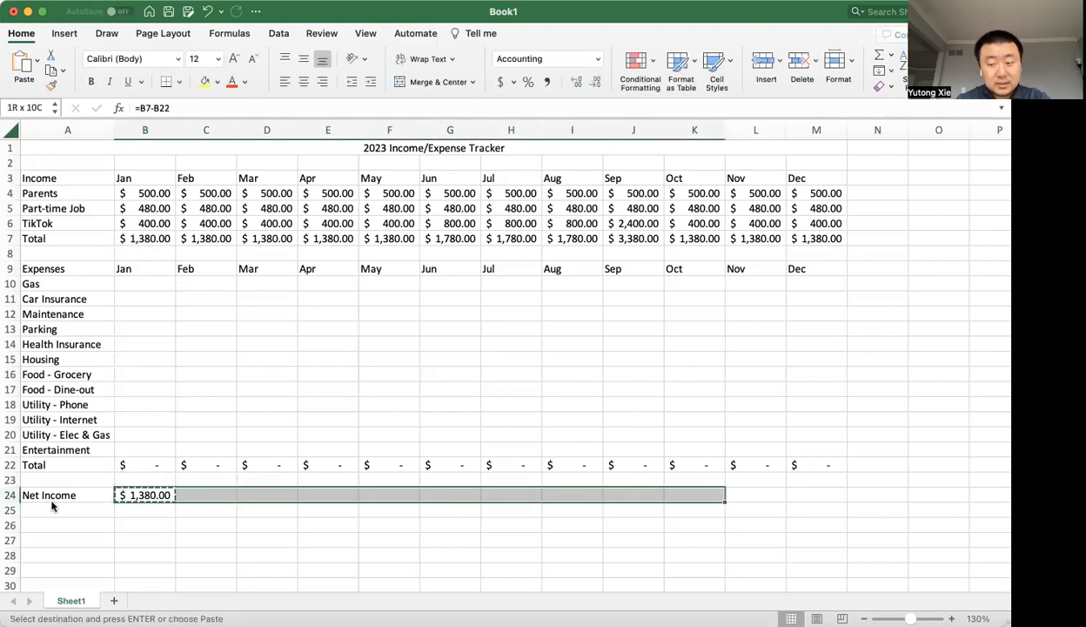
key(shift+Right)
key(shift+Right)
key(super+v)
key(Escape)
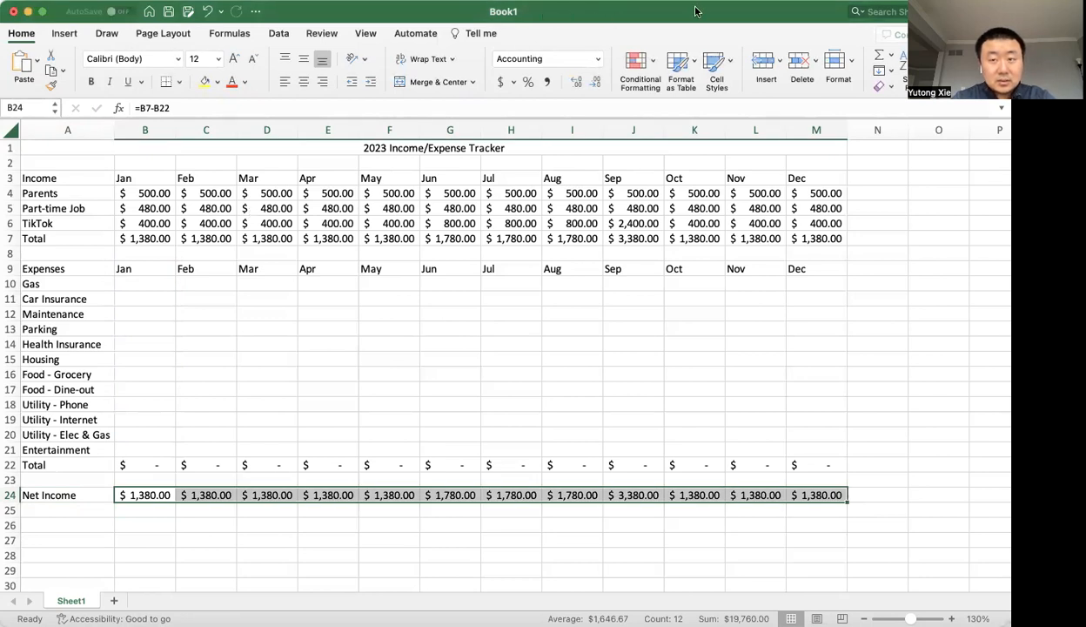
click(144, 314)
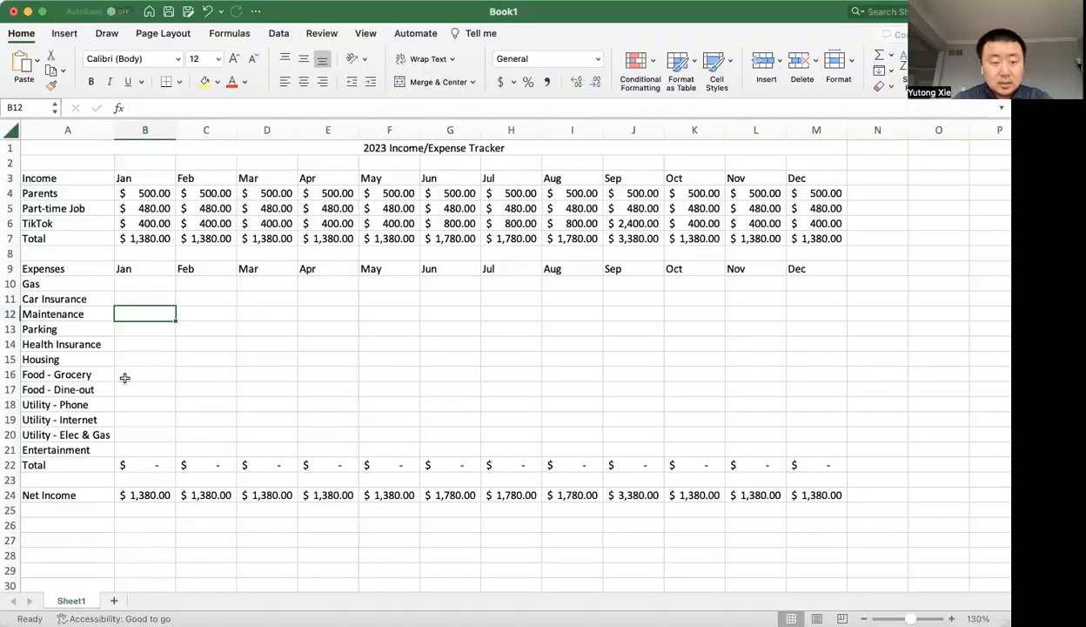
click(111, 489)
click(135, 520)
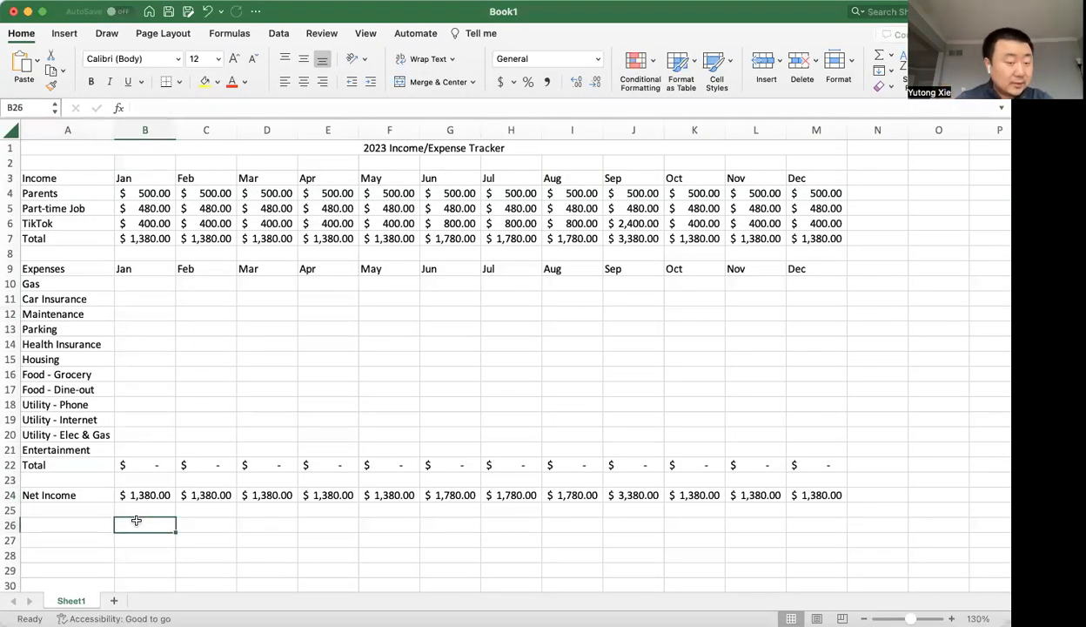
Enter 50 as the January Gas expense in B10.
click(162, 282)
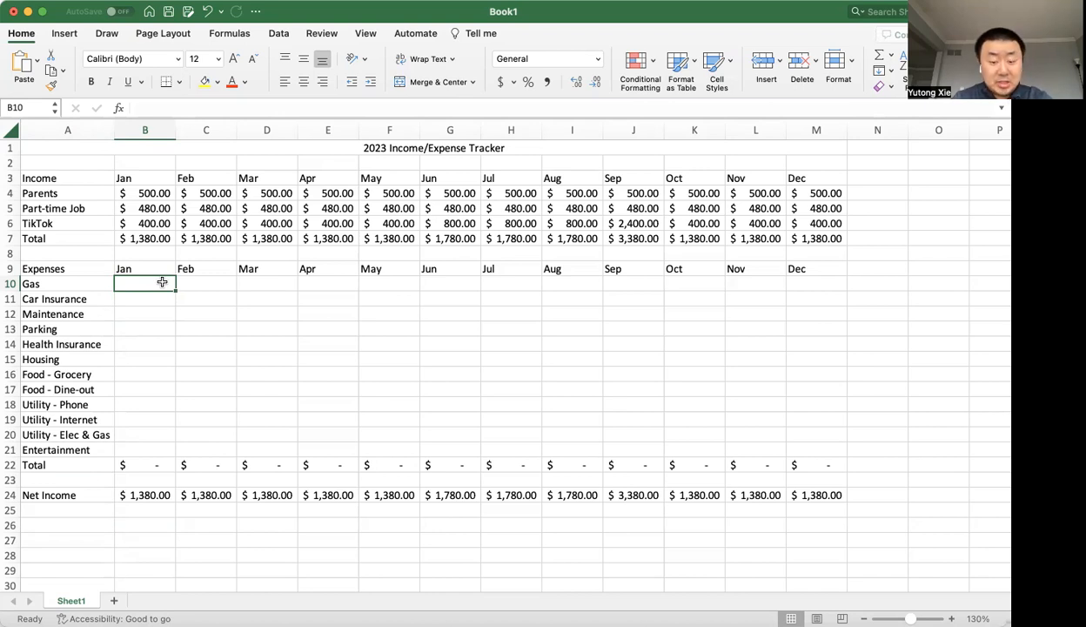
text(50)
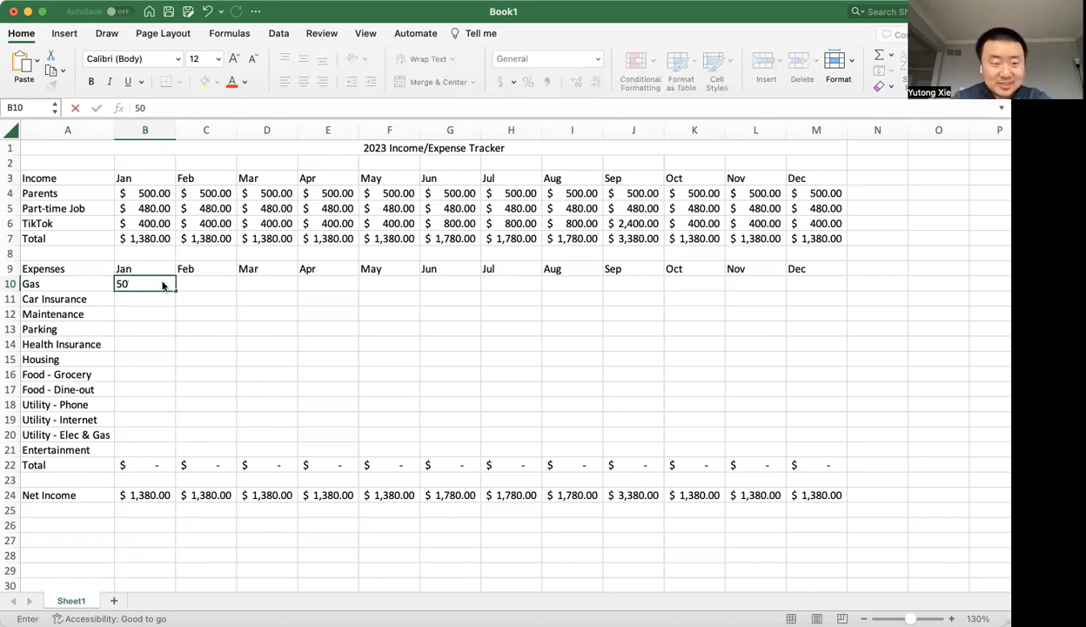
key(Return)
click(161, 284)
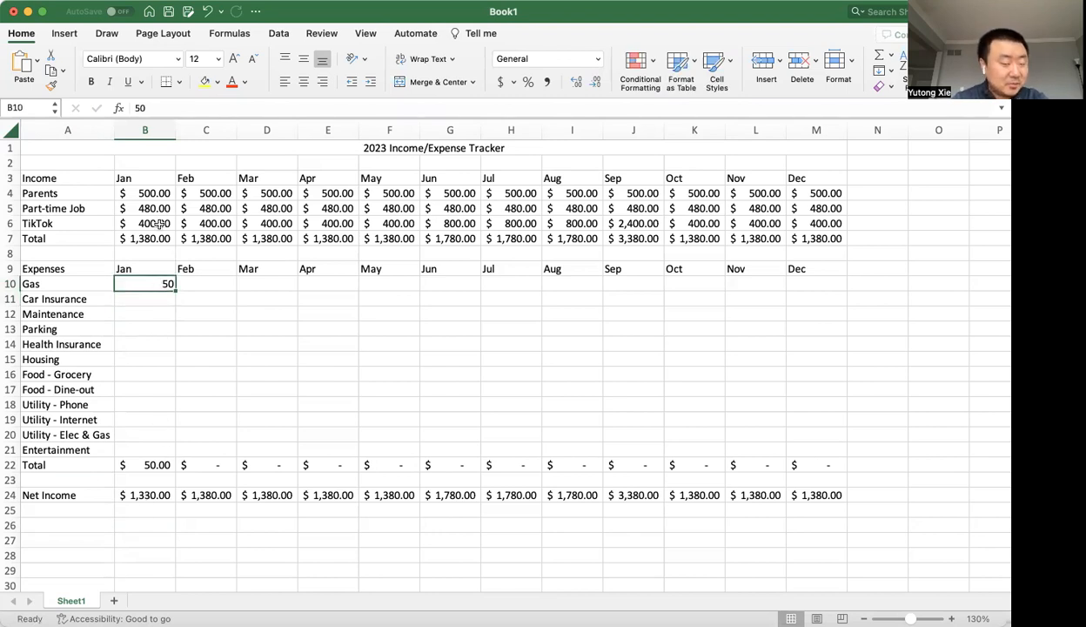
Copy the accounting format of the January income total in B7 onto the monthly expense cells from Gas to Entertainment.
click(161, 461)
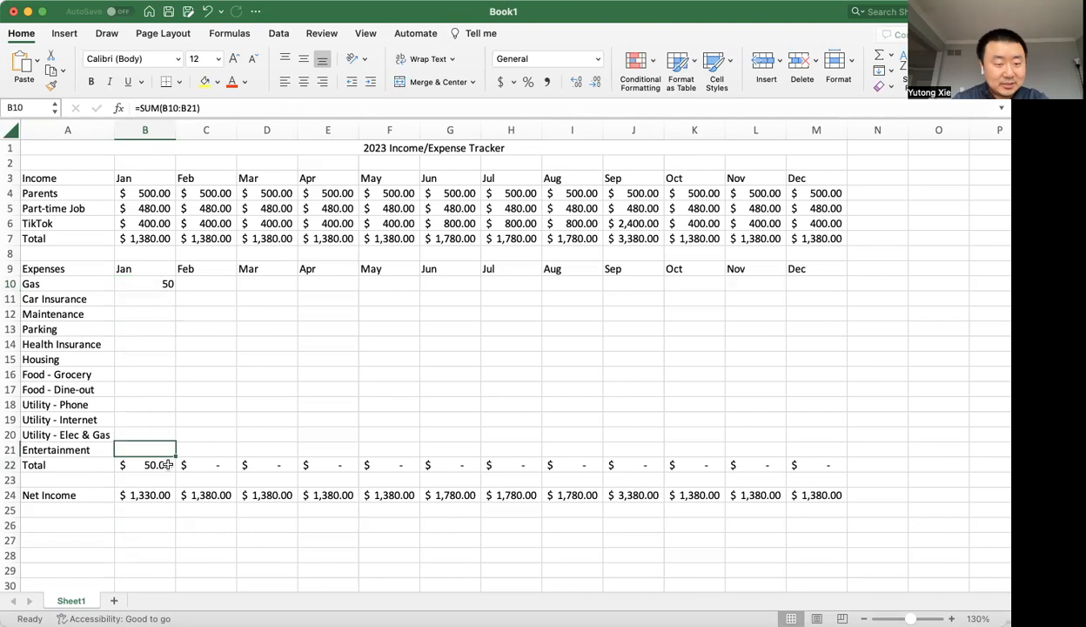
click(154, 231)
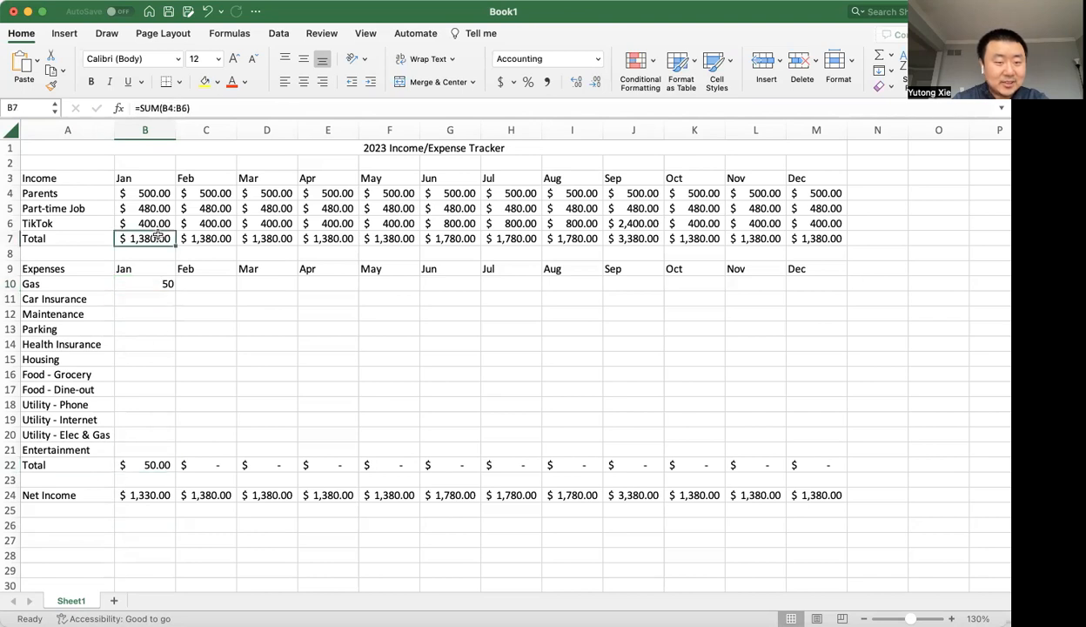
click(53, 84)
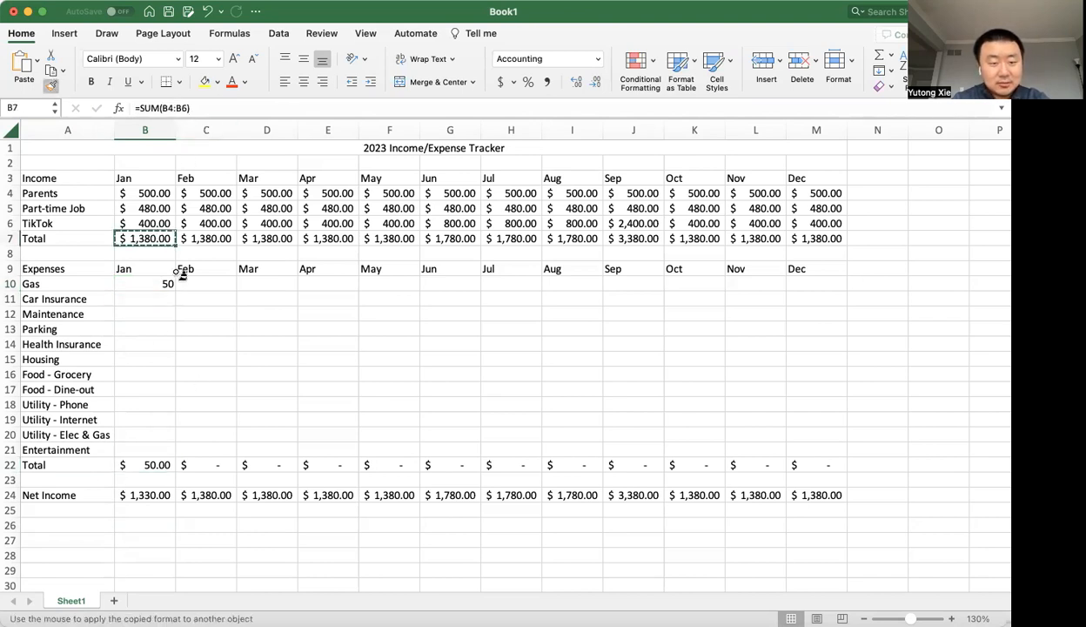
mouse_move(161, 284)
mouse_down()
mouse_move(654, 448)
mouse_move(820, 459)
mouse_up()
click(318, 388)
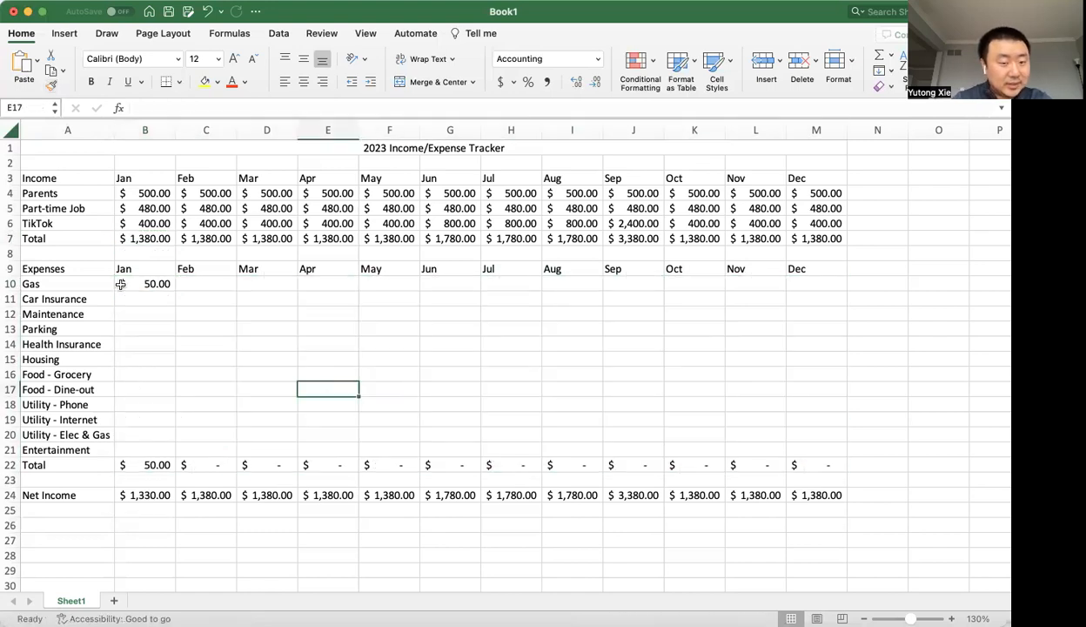
Enter 20 as the January Car Insurance expense in B11.
click(140, 311)
click(150, 298)
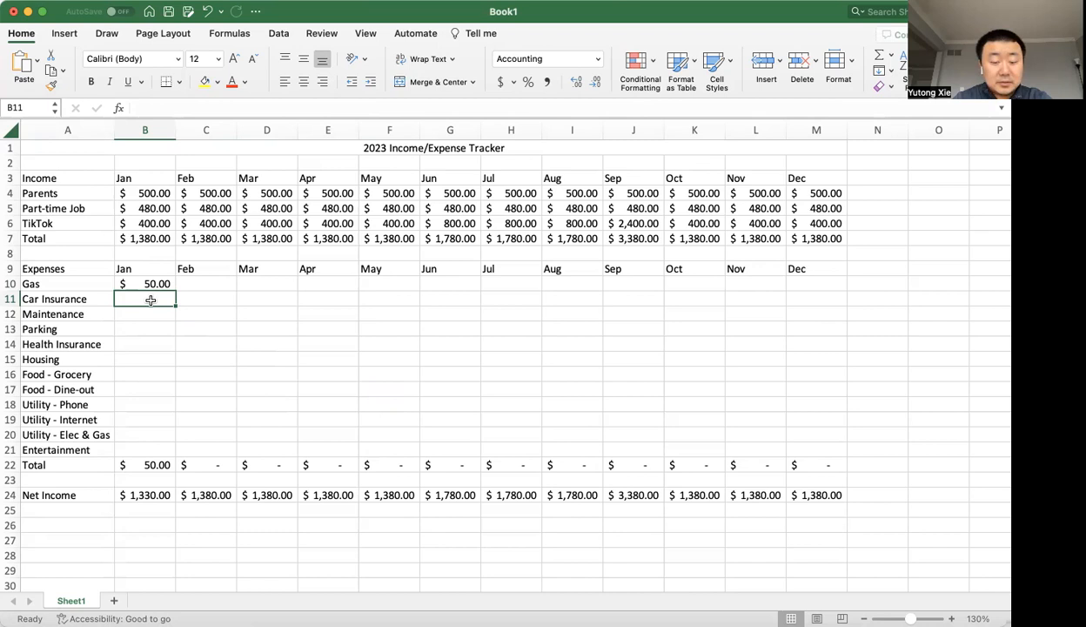
text(20)
key(Return)
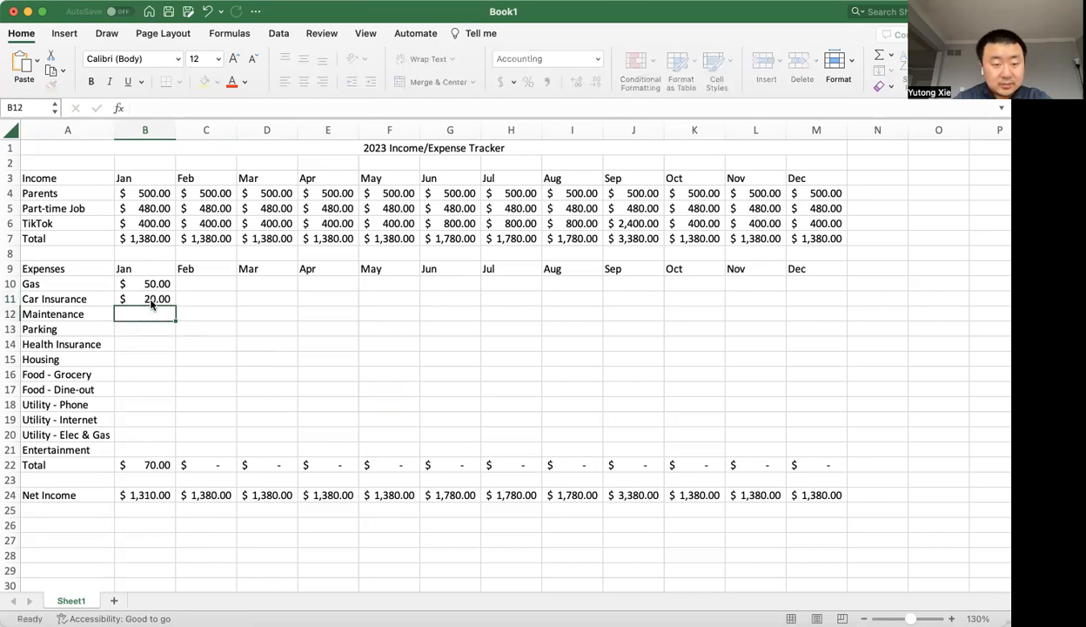
click(173, 299)
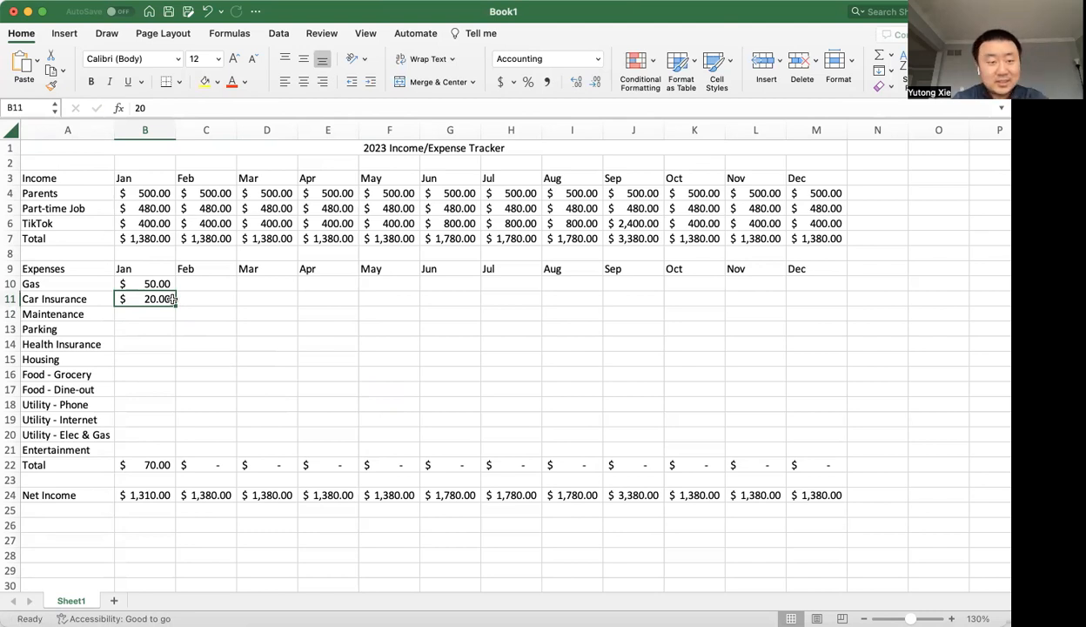
click(152, 312)
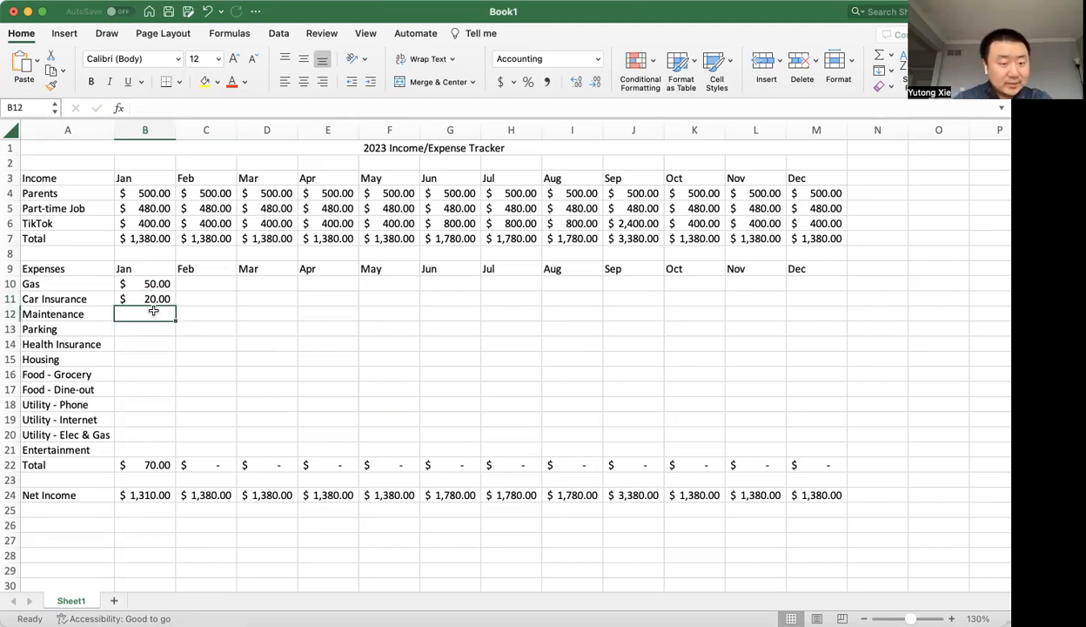
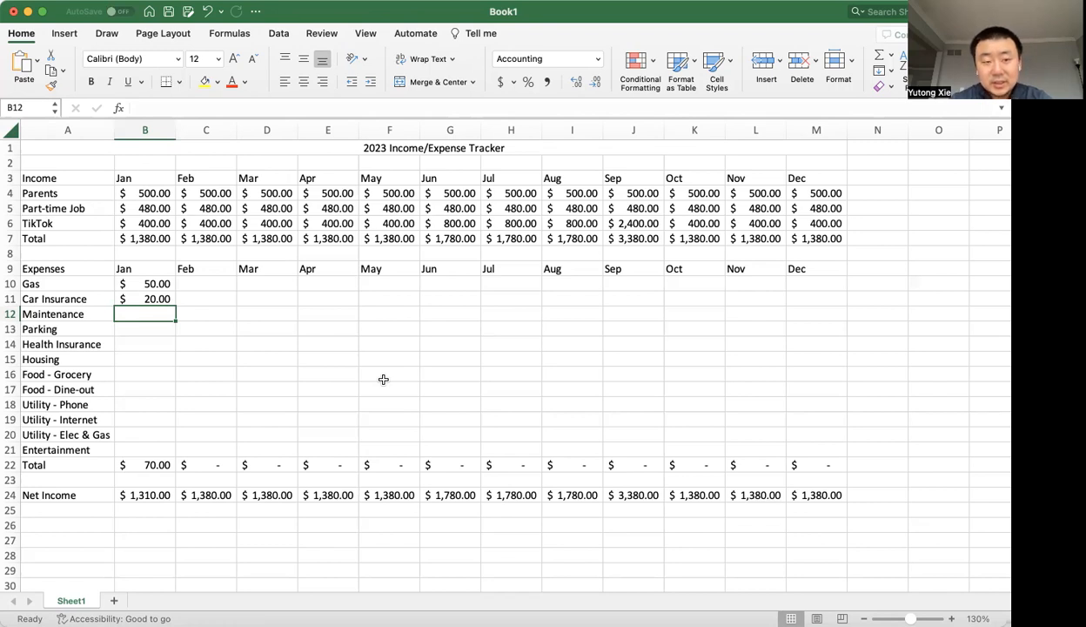
Fill the Maintenance row from January through December with 0 each month, except 80 in September.
text(0	0	0	0	0	0	0)
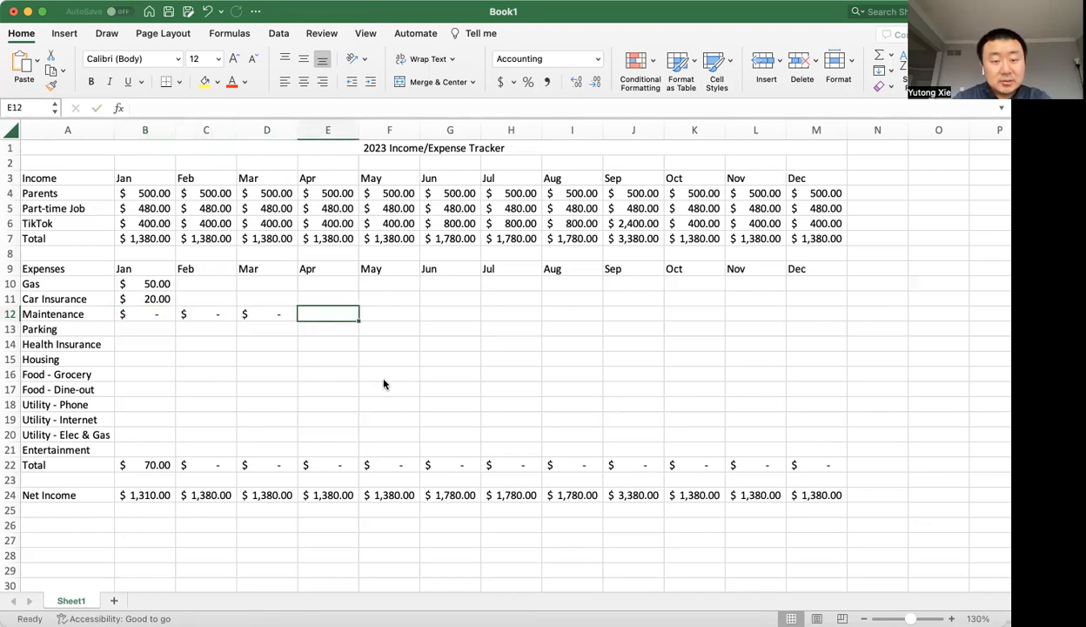
key(Tab)
text(0)
key(Tab)
text(1)
key(BackSpace)
text(80)
key(Tab)
text(0)
key(Tab)
text(0)
key(Tab)
text(0)
key(Tab)
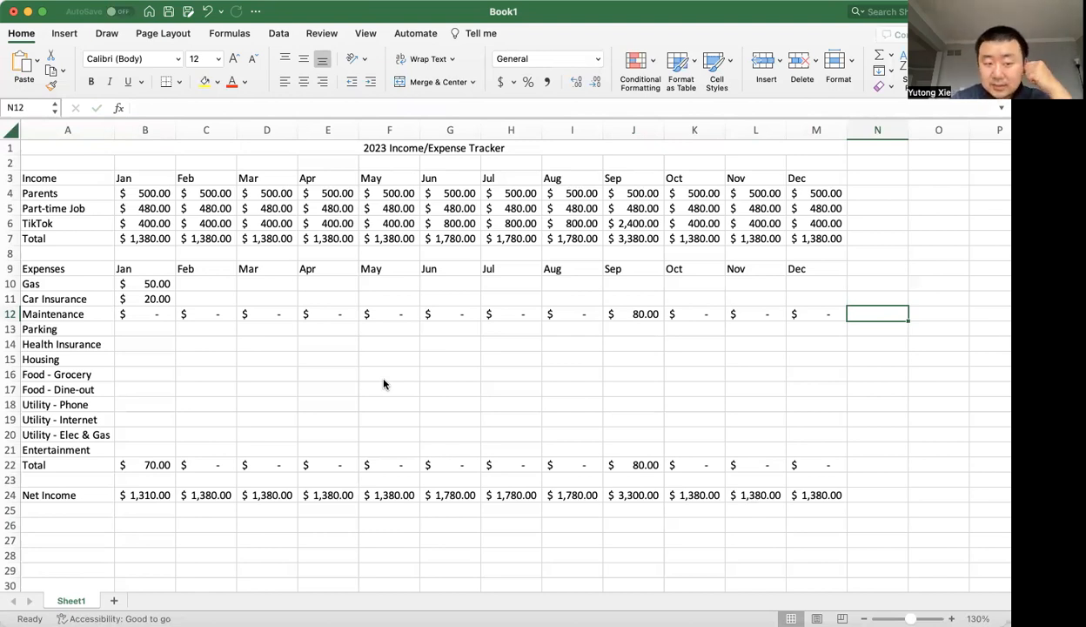
Enter 45 as the January Parking expense in B13.
click(158, 327)
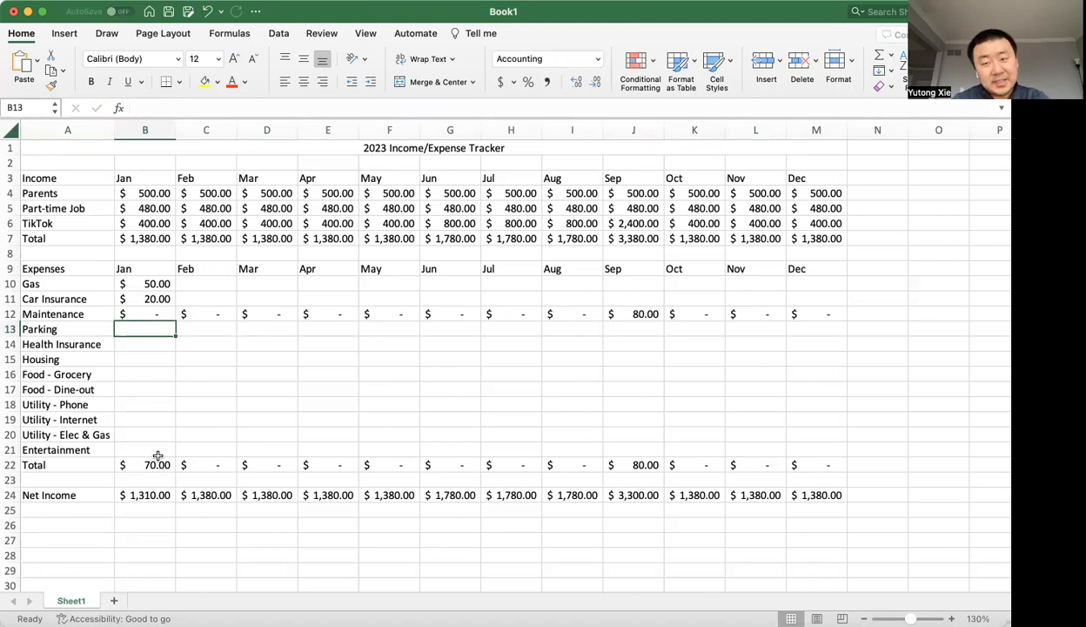
text(45)
key(Tab)
key(Left)
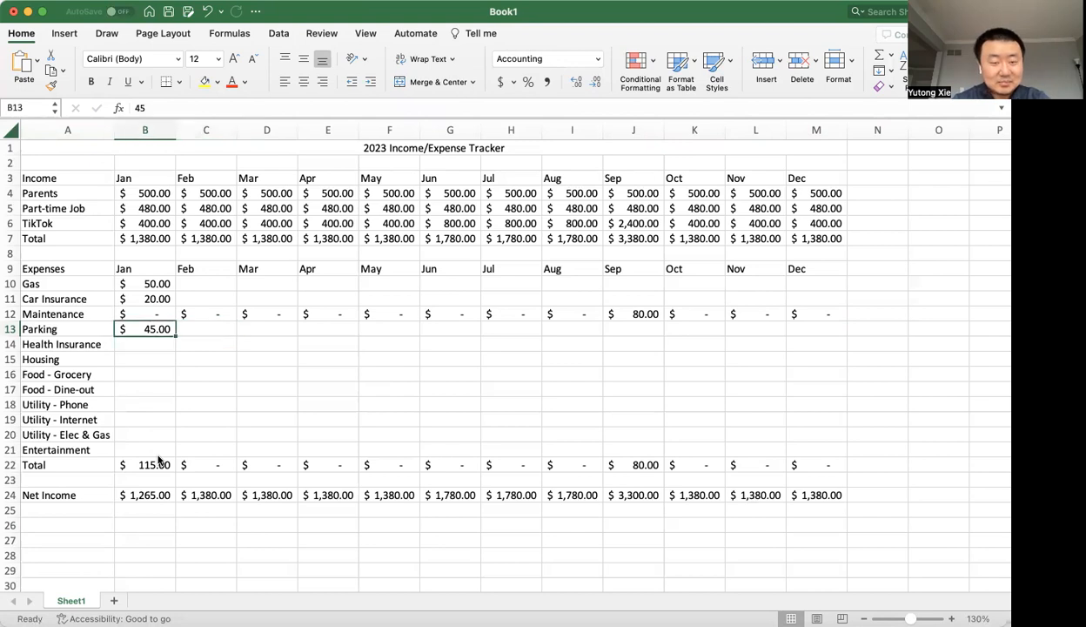
double_click(167, 329)
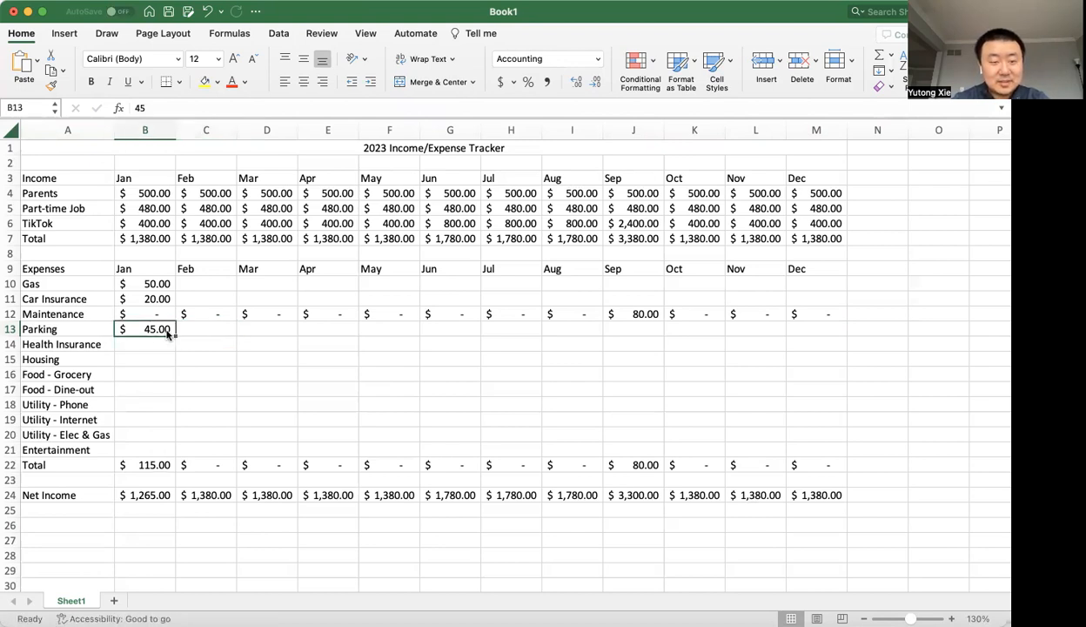
key(Escape)
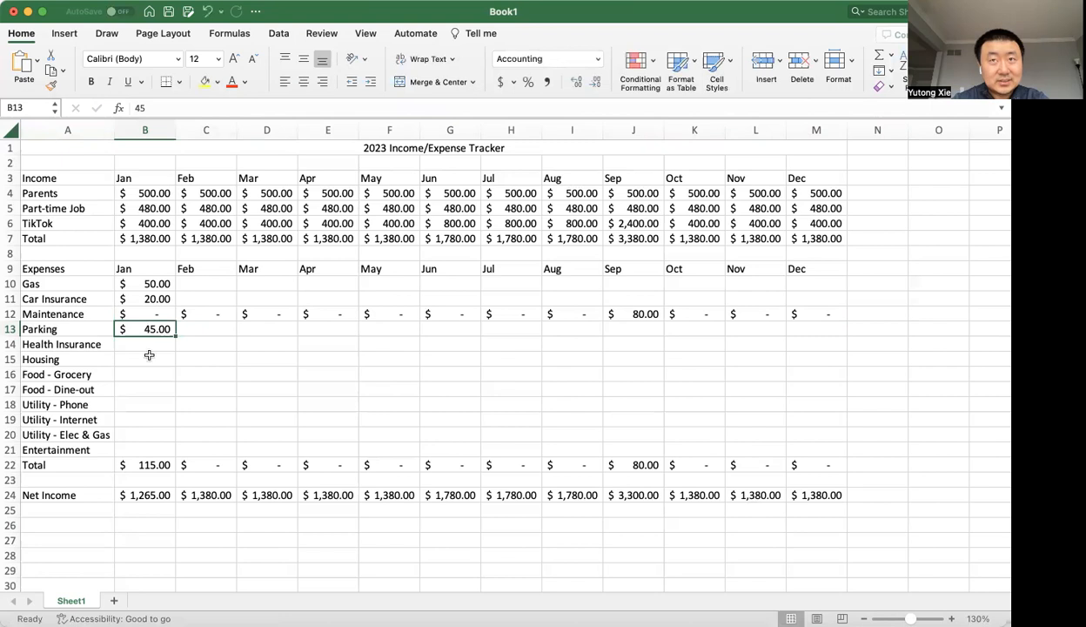
Set the January Parking expense in B13 to 15.
text(15)
key(Return)
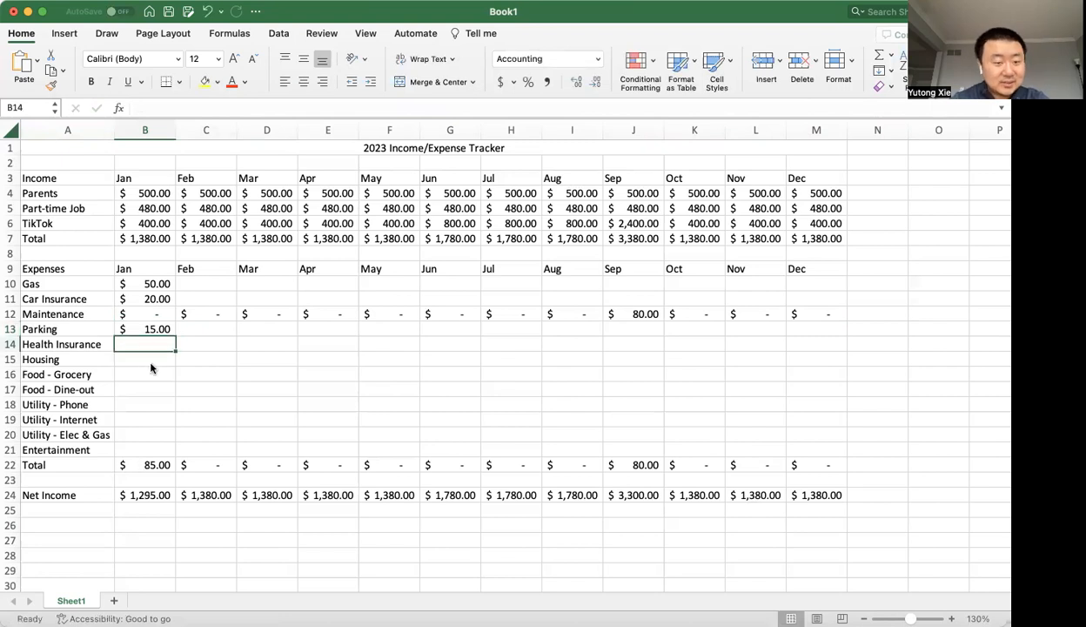
click(150, 363)
key(Up)
key(Up)
key(Right)
key(Left)
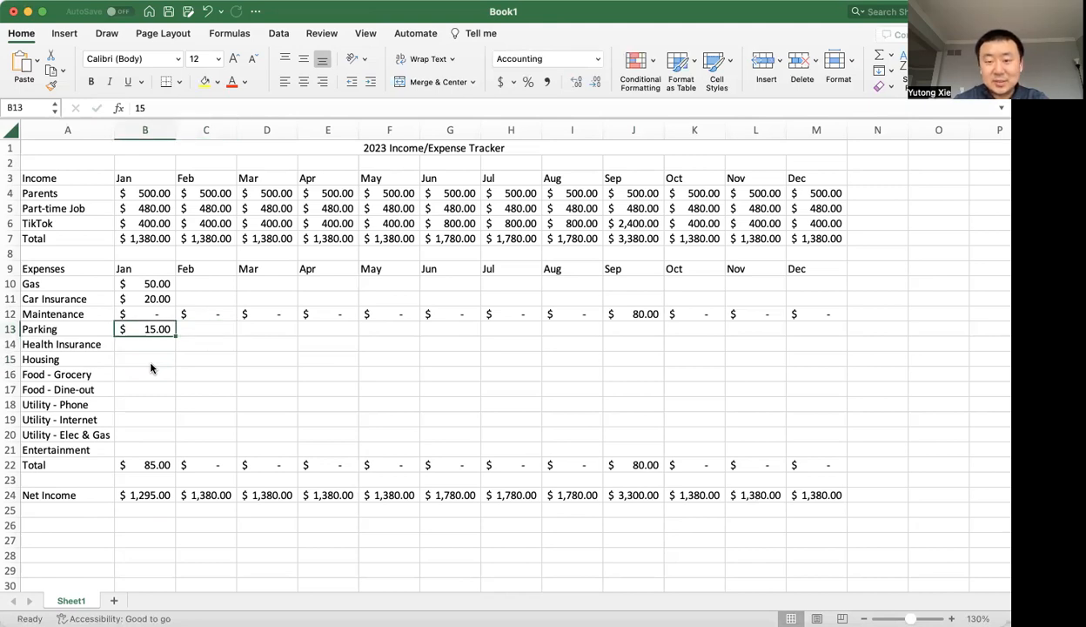
Enter the January expenses of 200 for Health Insurance in B14 and 800 for Housing in B15.
key(Down)
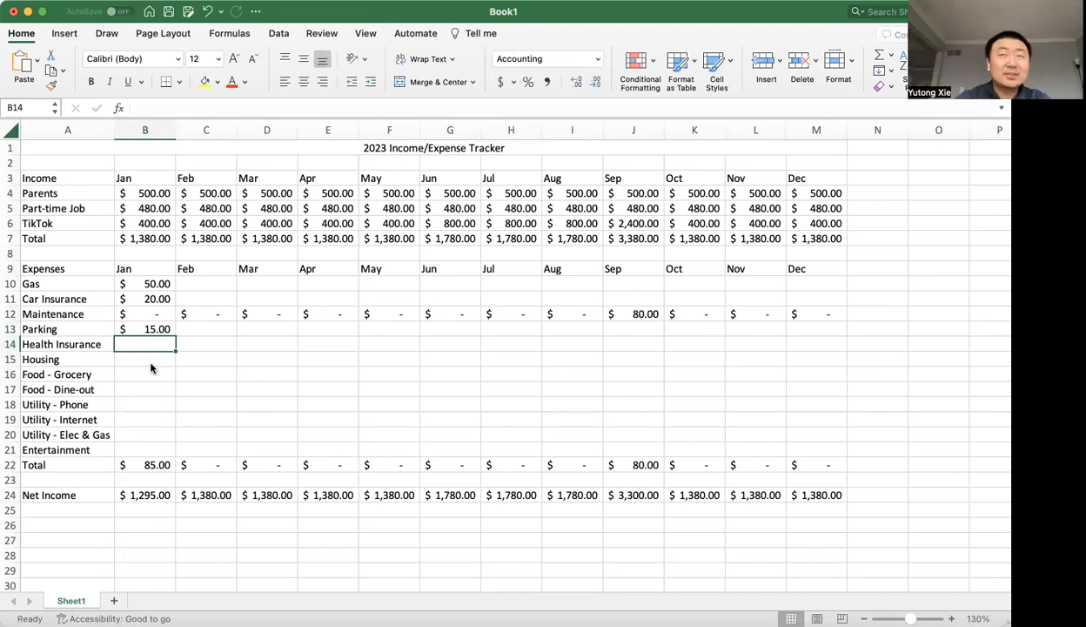
text(200)
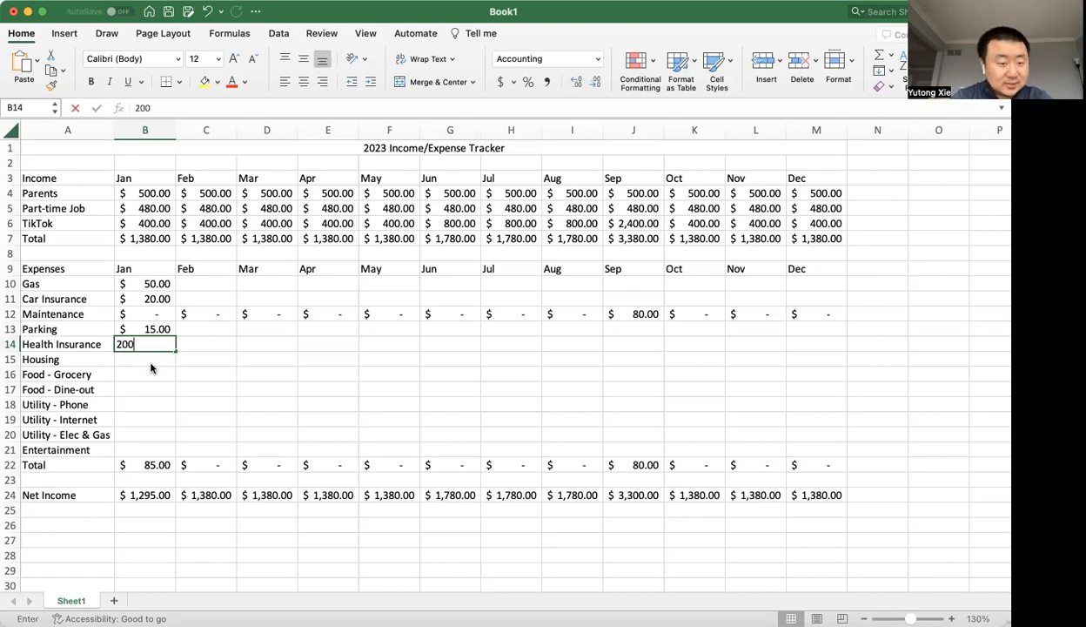
key(Return)
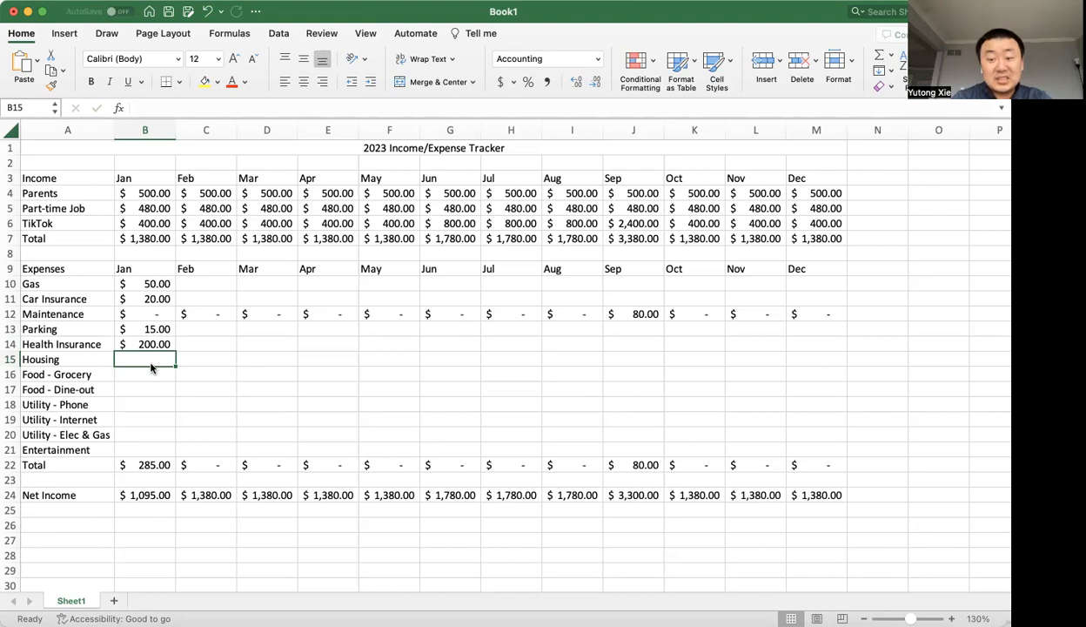
text(1)
key(BackSpace)
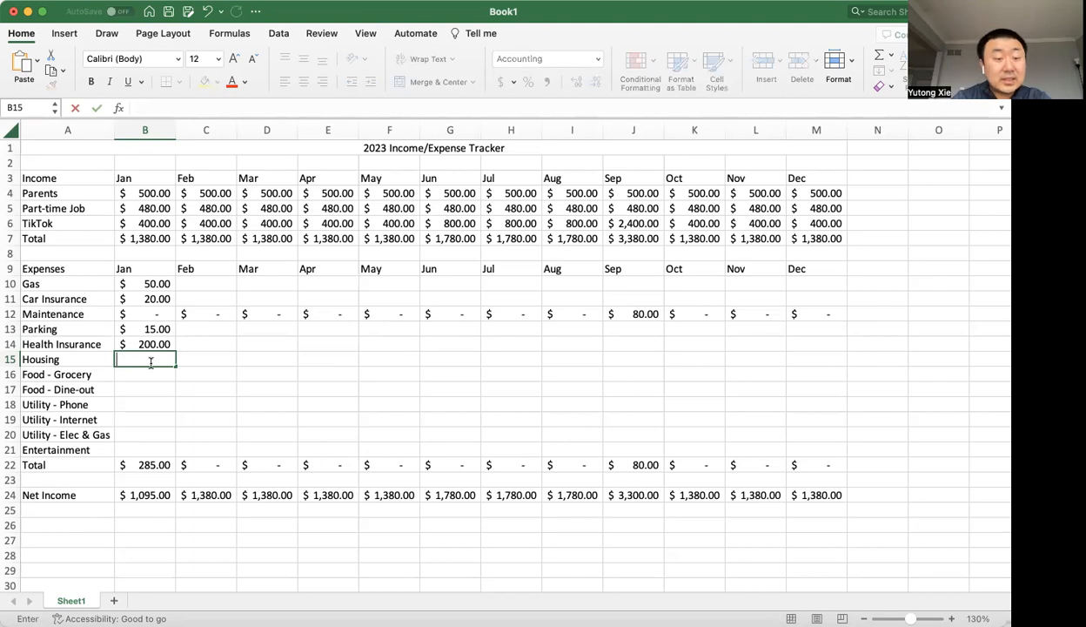
text(800)
key(Return)
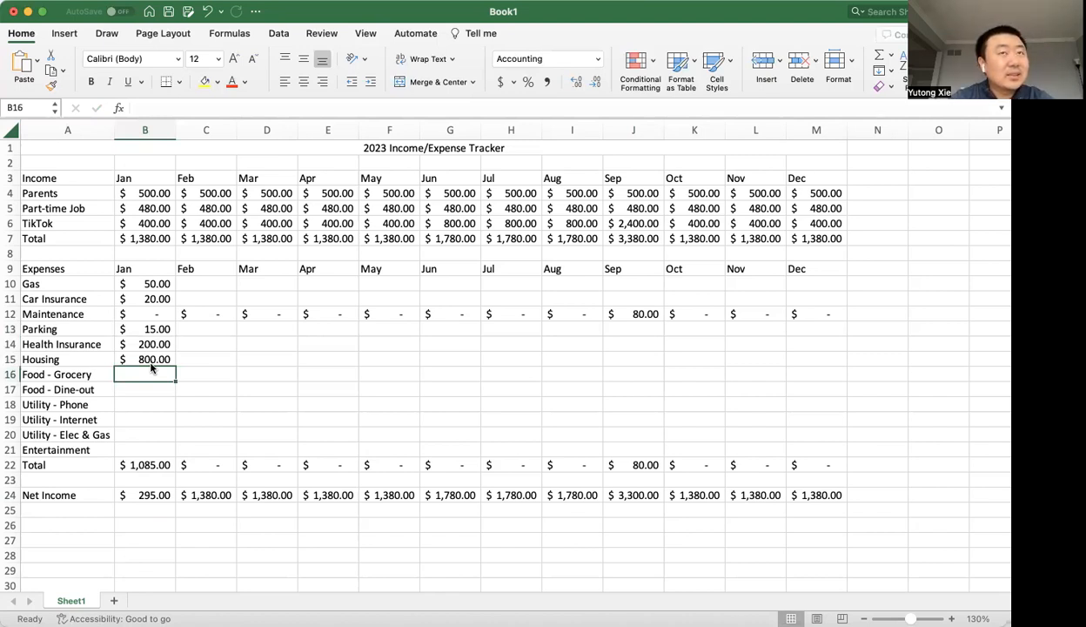
Enter the January food expenses: 200 for Grocery in B16 and 60 for Dine-out in B17.
text(200)
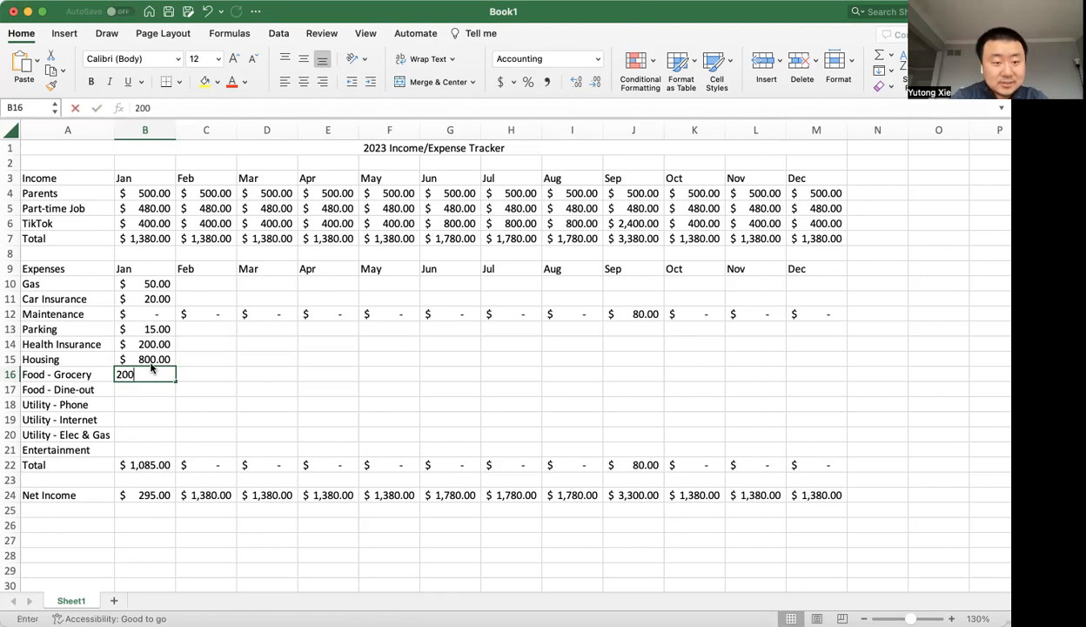
key(Return)
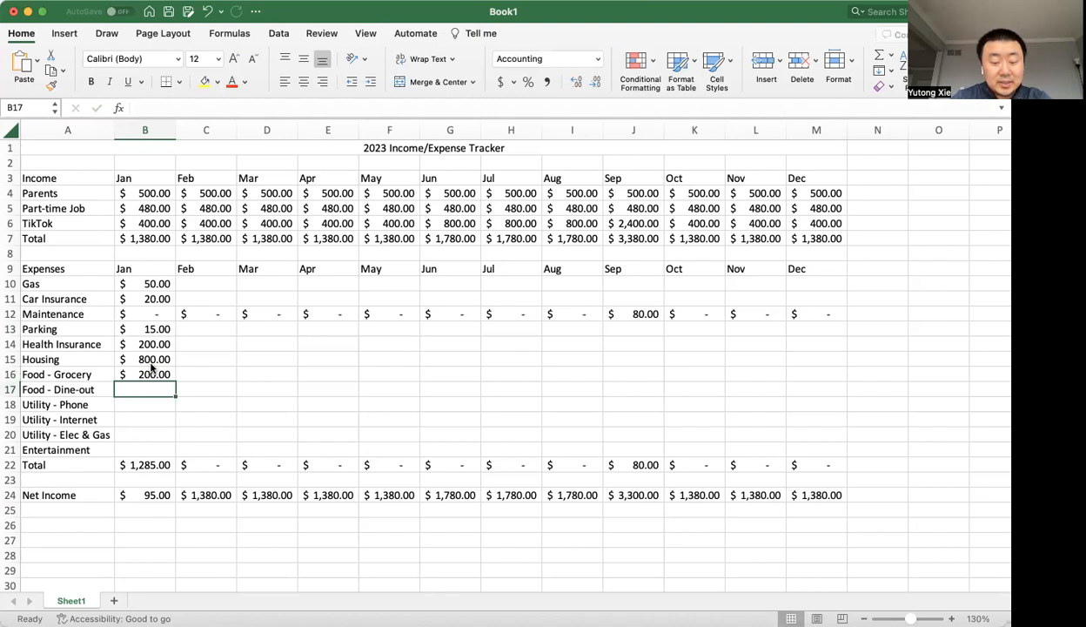
text(8)
key(BackSpace)
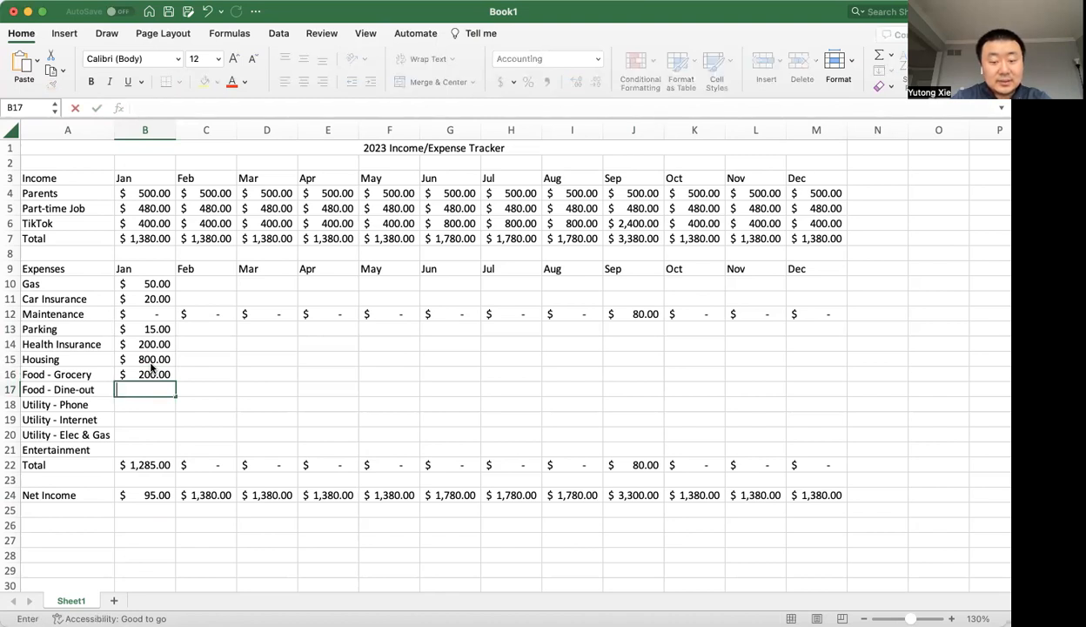
text(60)
key(Return)
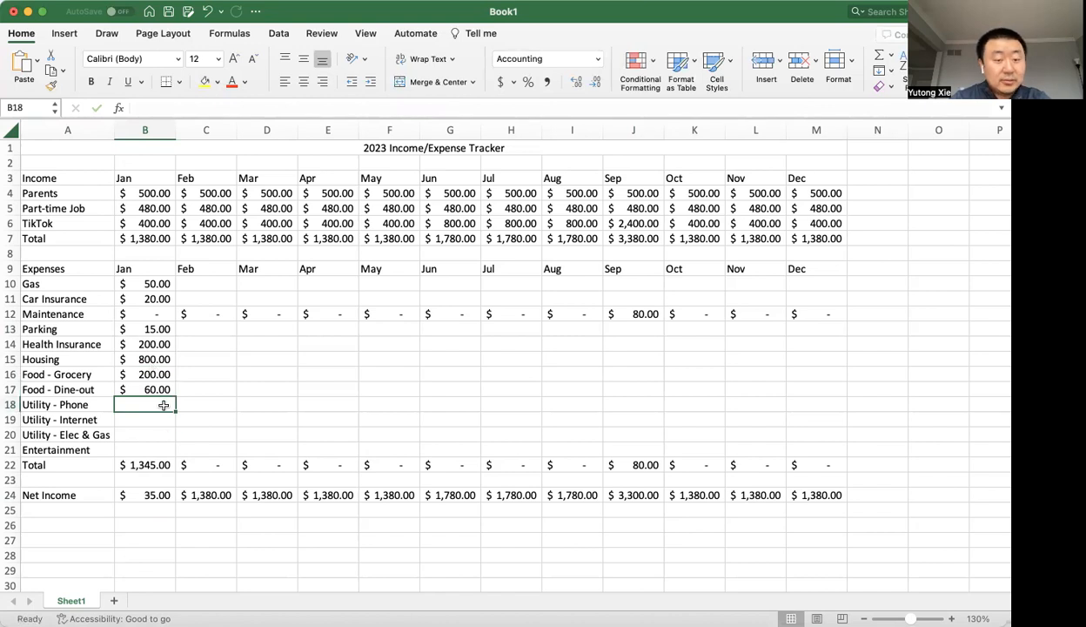
Enter the January utility expenses of 15 for Phone in B18 and 50 for Internet in B19.
text(15)
key(Return)
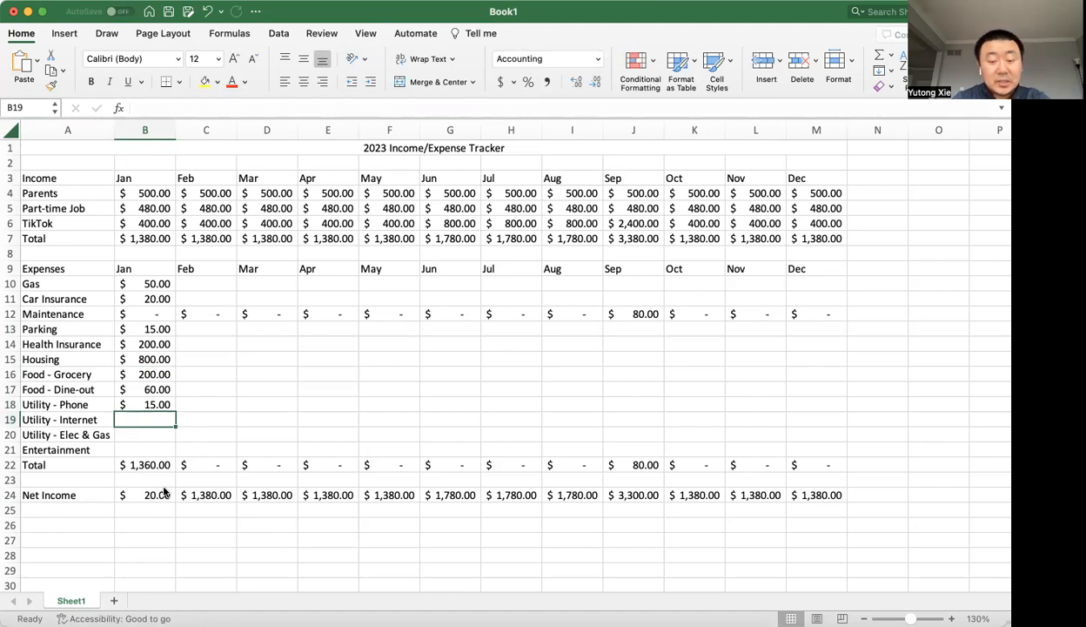
text(50)
key(Return)
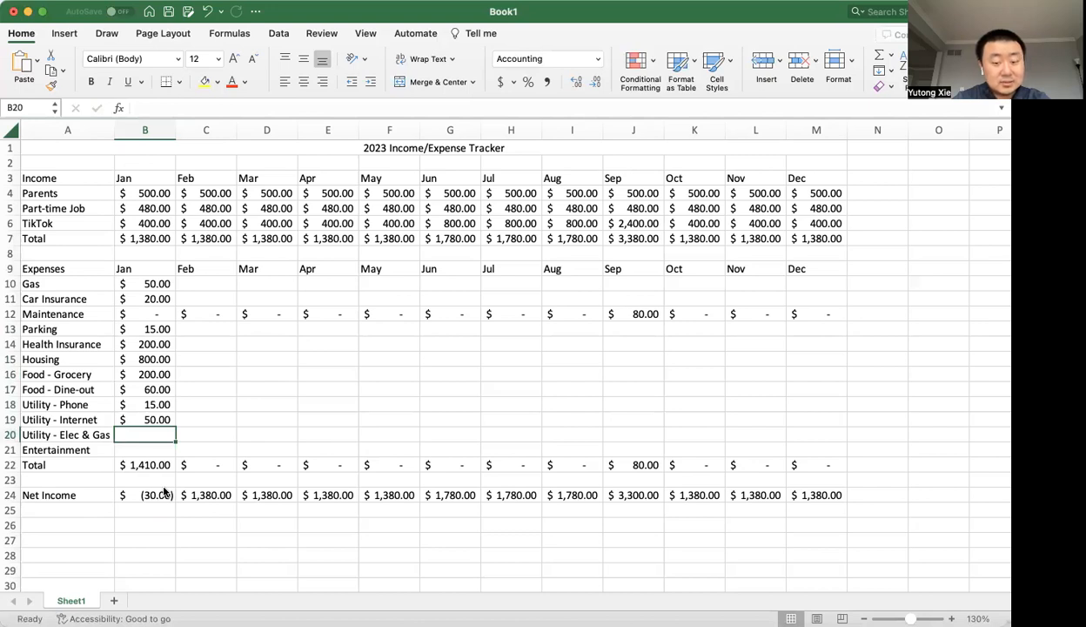
Enter the January expenses of 60 for Elec & Gas in B20 and 9 for Entertainment in B21.
text(53)
key(BackSpace)
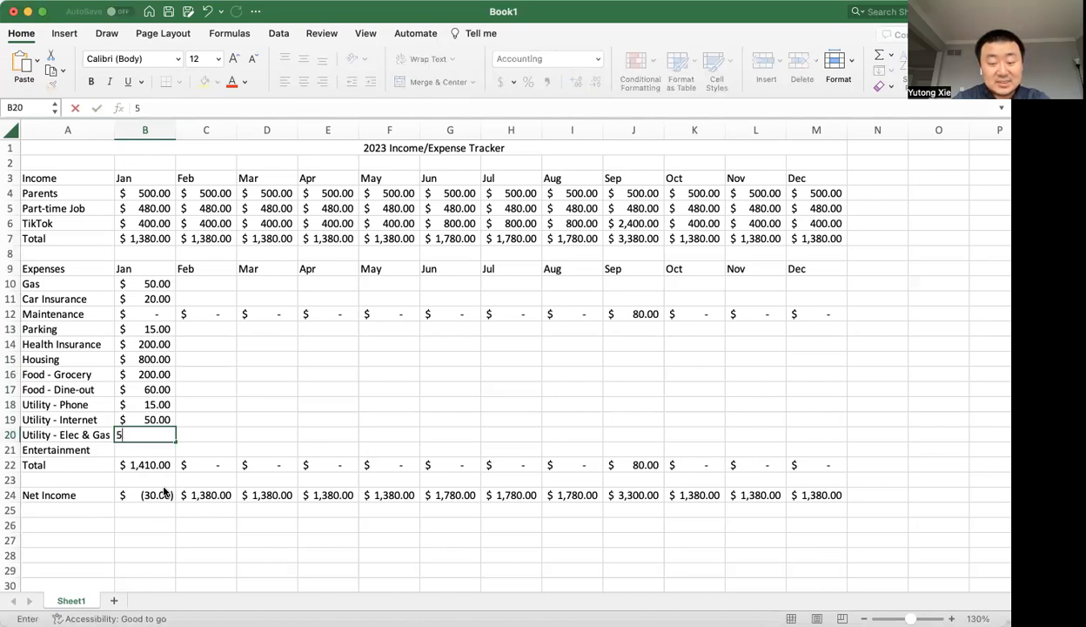
key(BackSpace)
text(60)
key(Return)
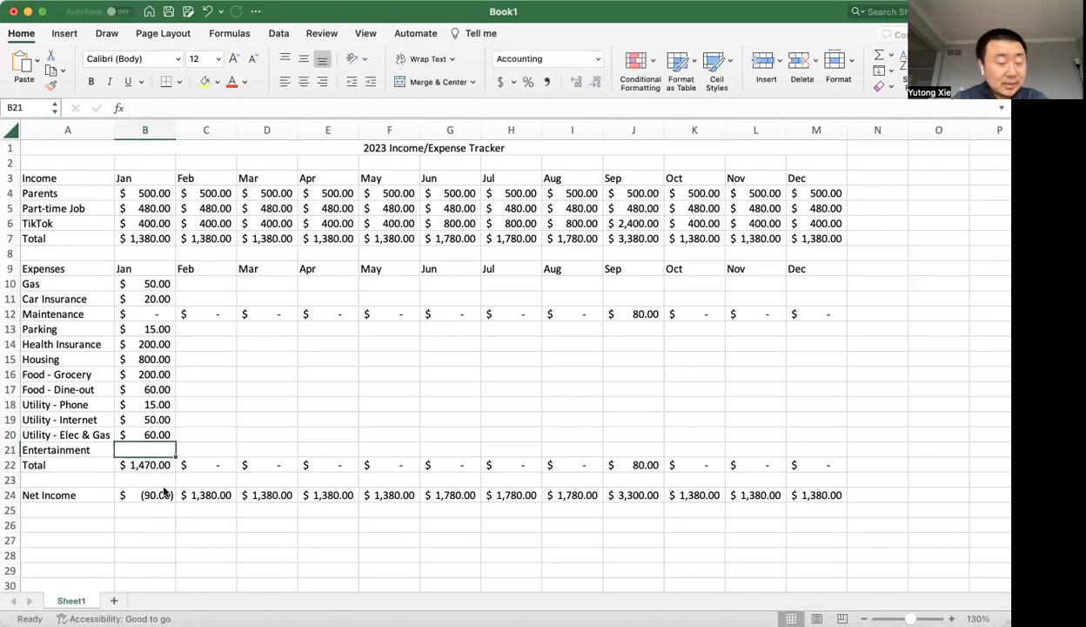
text(9)
key(Return)
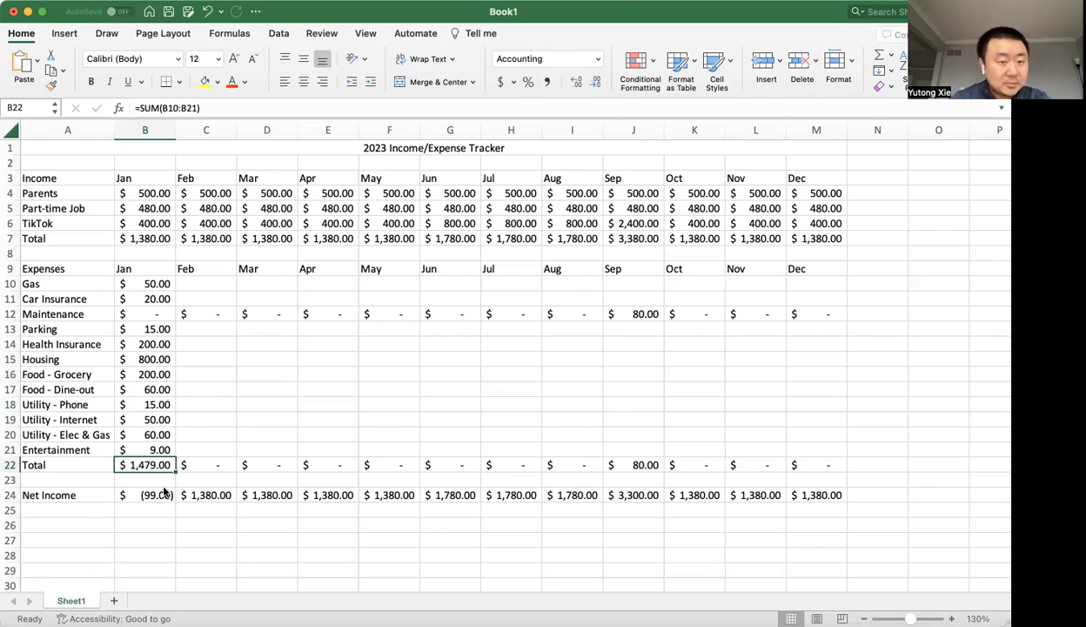
Copy the January Gas and Car Insurance amounts in B10:B11 across the rows through December.
scroll(193, 374, down, 1)
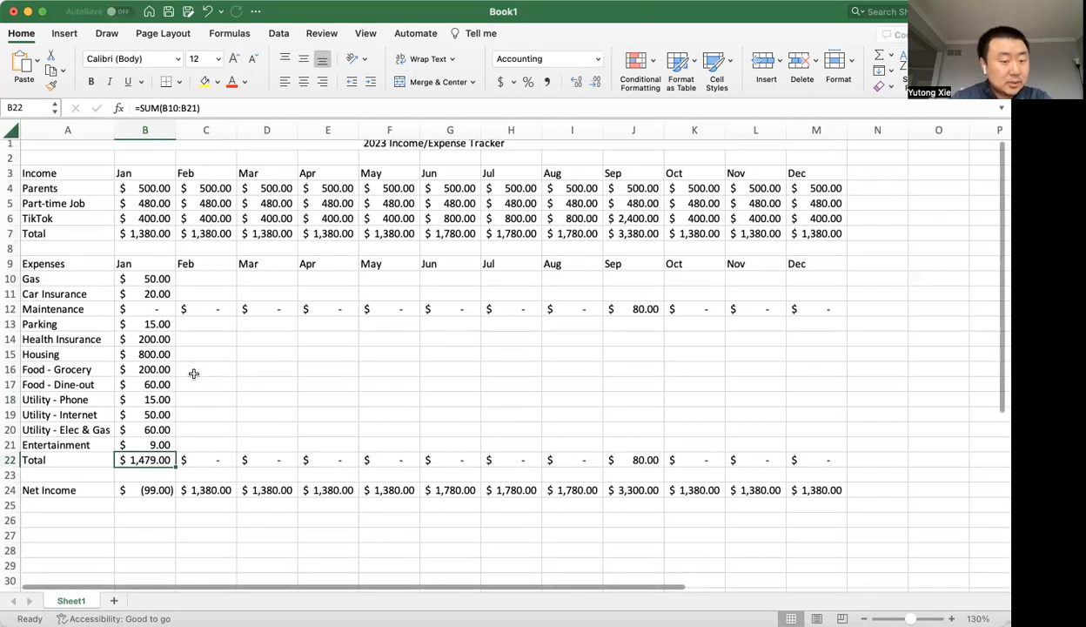
drag(154, 293, 154, 428)
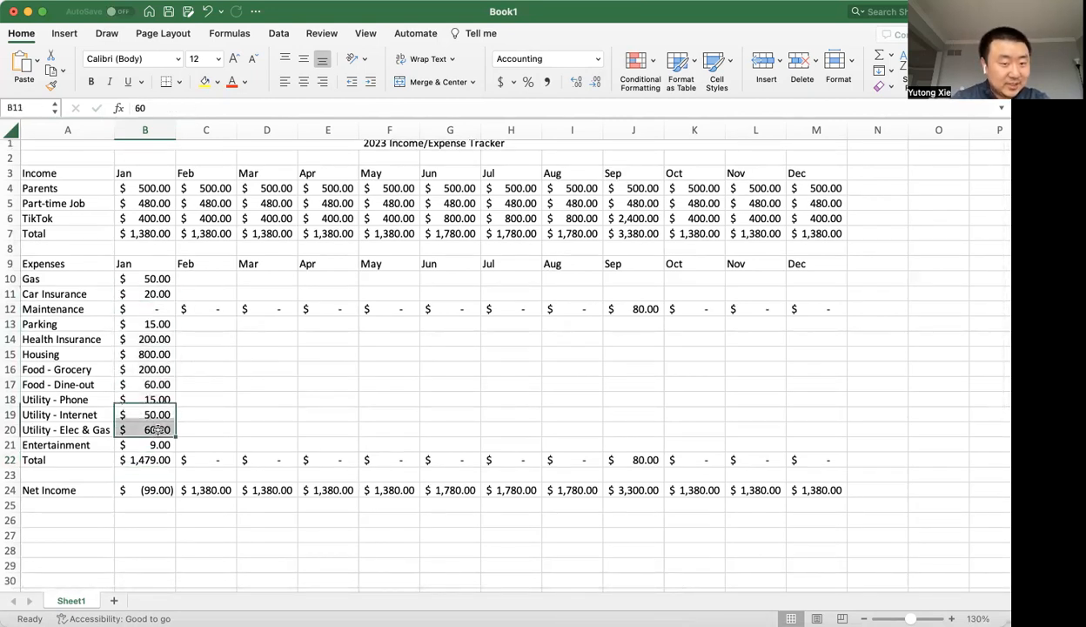
click(161, 278)
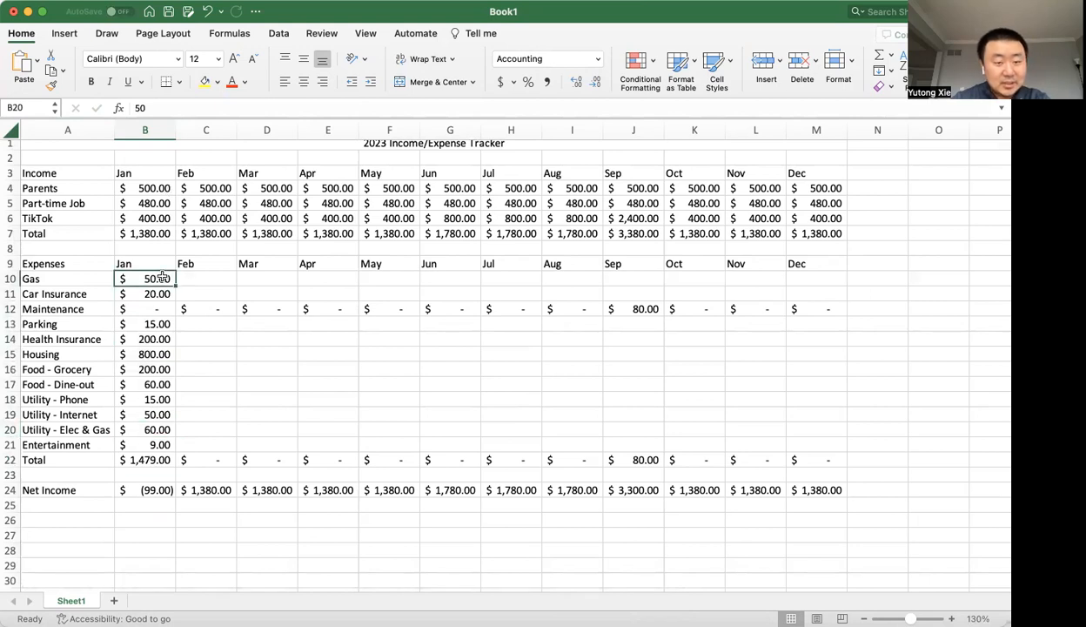
drag(160, 279, 701, 307)
Copy the January expenses from Parking to Entertainment in B13:B21 across the rows through December.
scroll(649, 369, left, 3)
scroll(649, 369, down, 3)
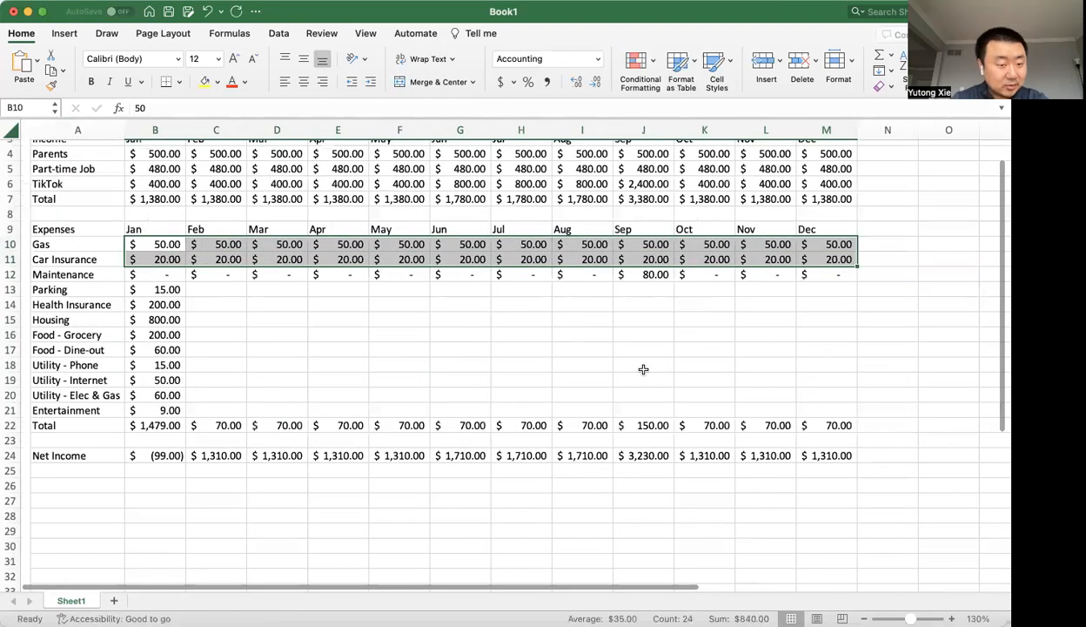
drag(152, 283, 833, 404)
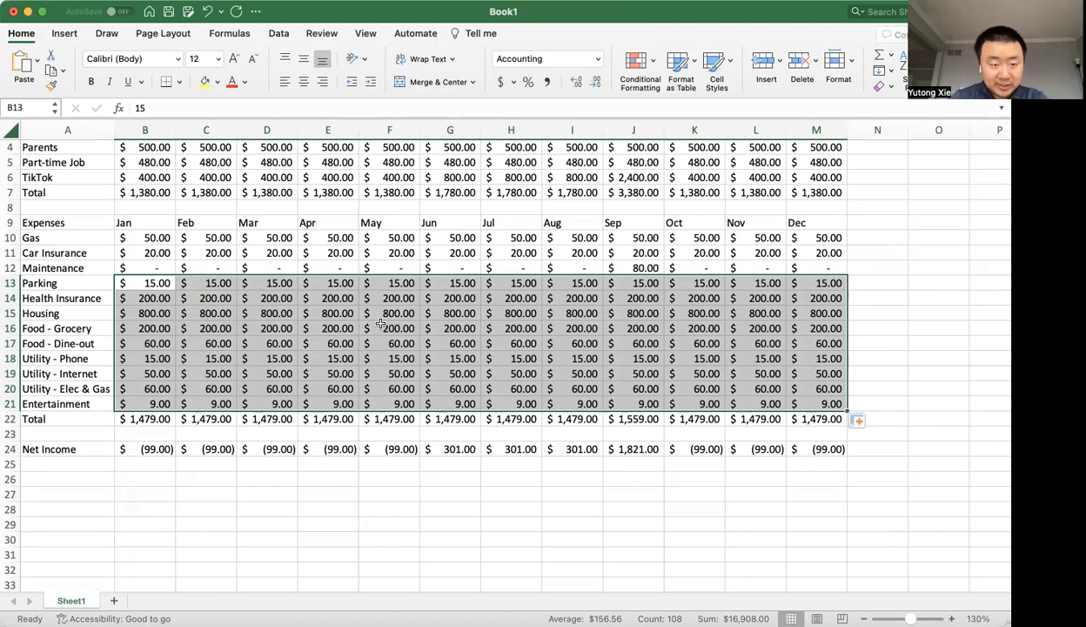
Set the May Parking expense in F13 to 60 and check the September net income formula.
drag(277, 268, 651, 269)
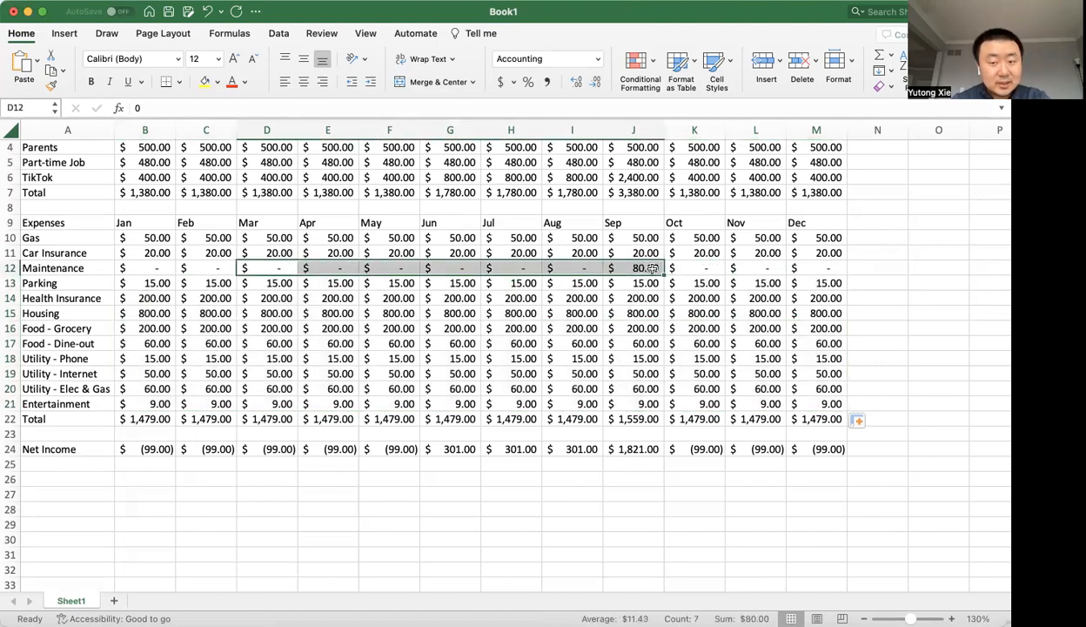
click(651, 269)
click(409, 295)
click(407, 277)
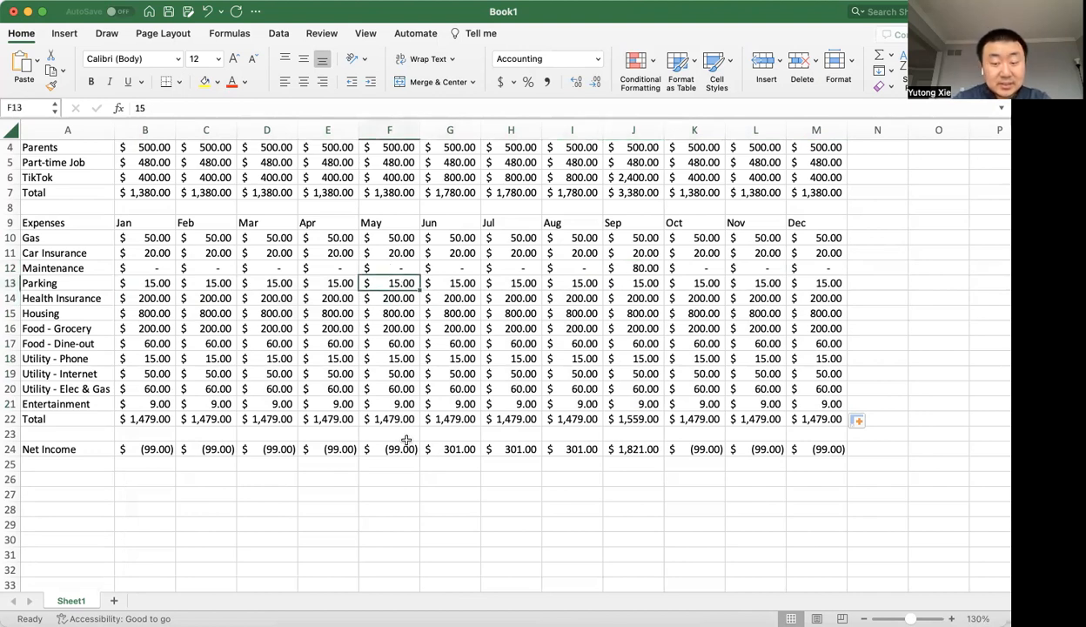
text(60)
key(Return)
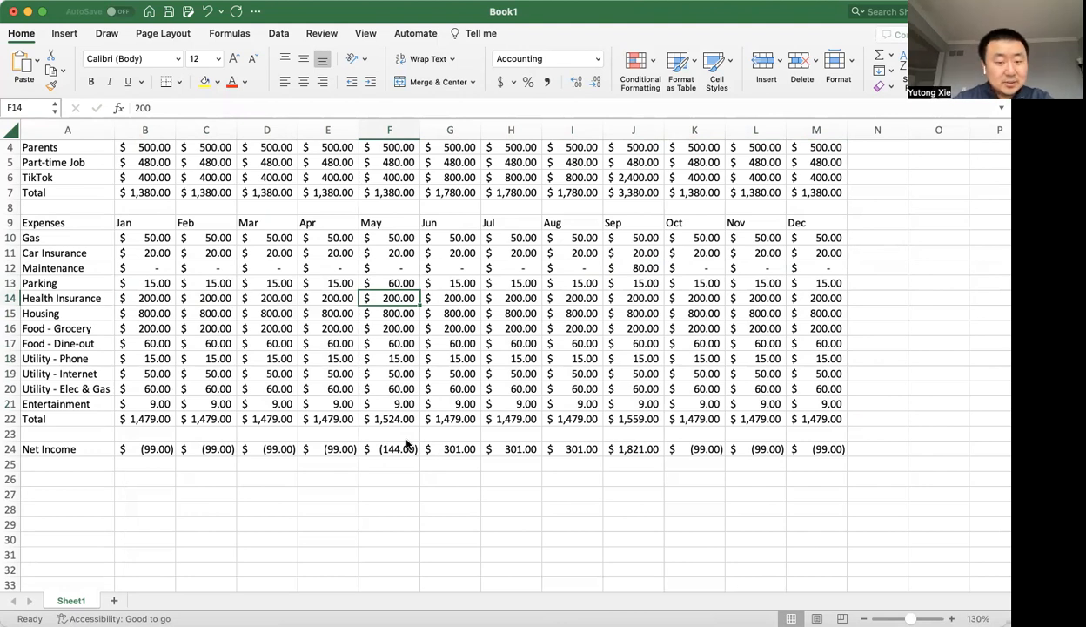
click(634, 450)
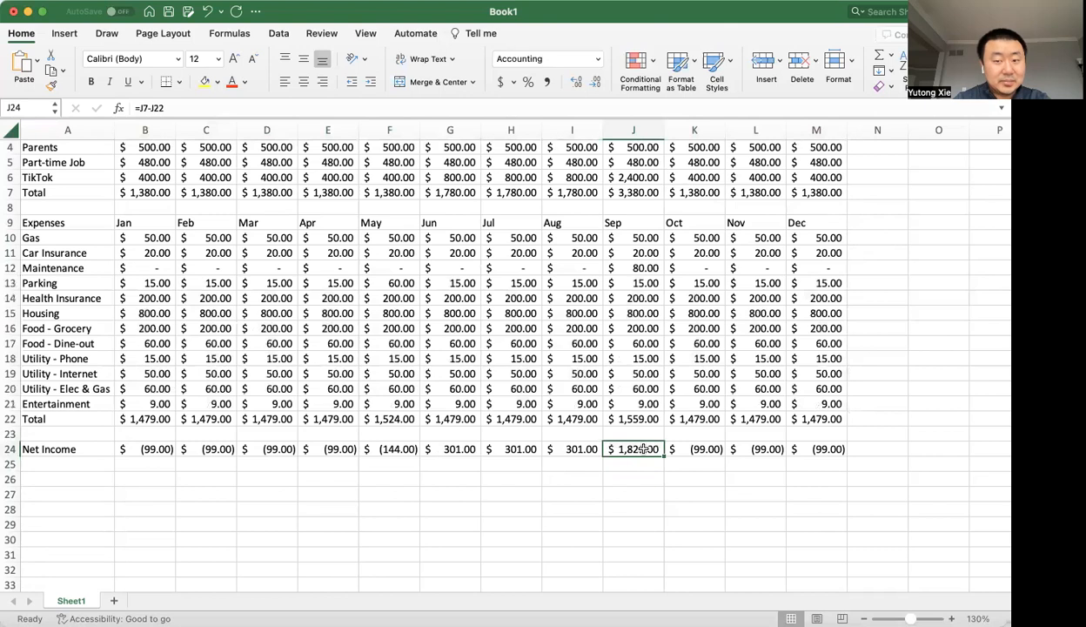
Add a Bank Accounts heading in A26 below the net income row, with a Savings label in A27.
click(71, 476)
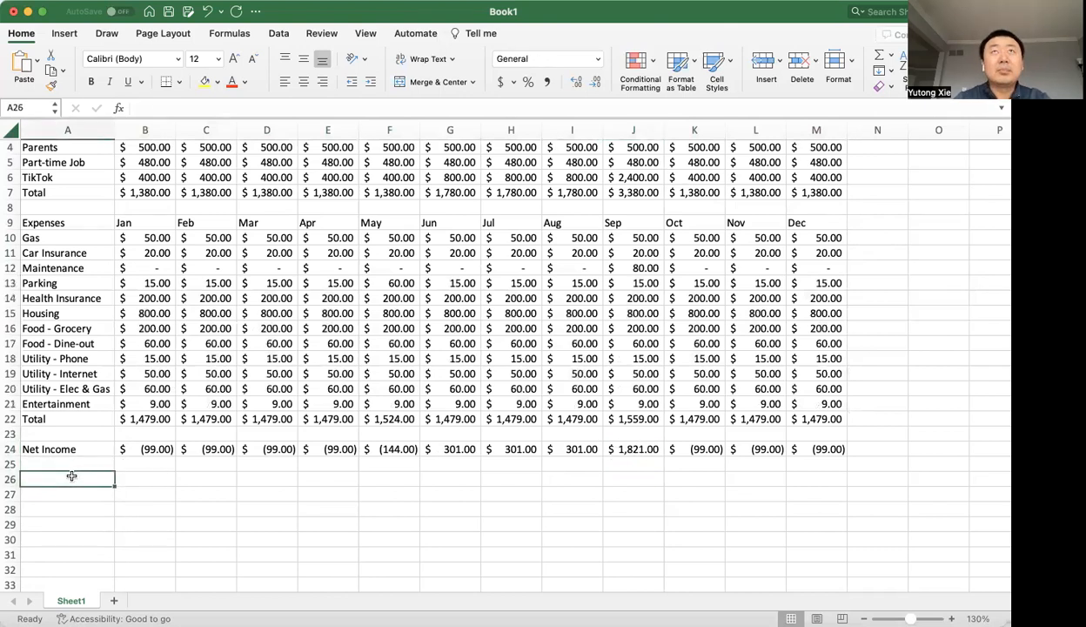
text(Bank Accounts)
key(Return)
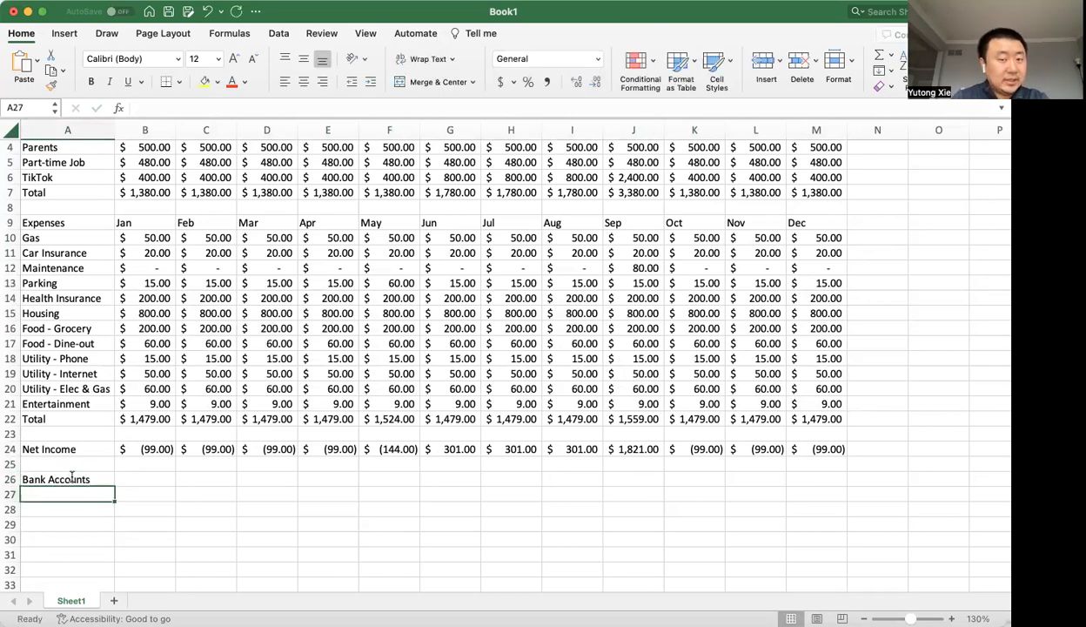
text(Savings)
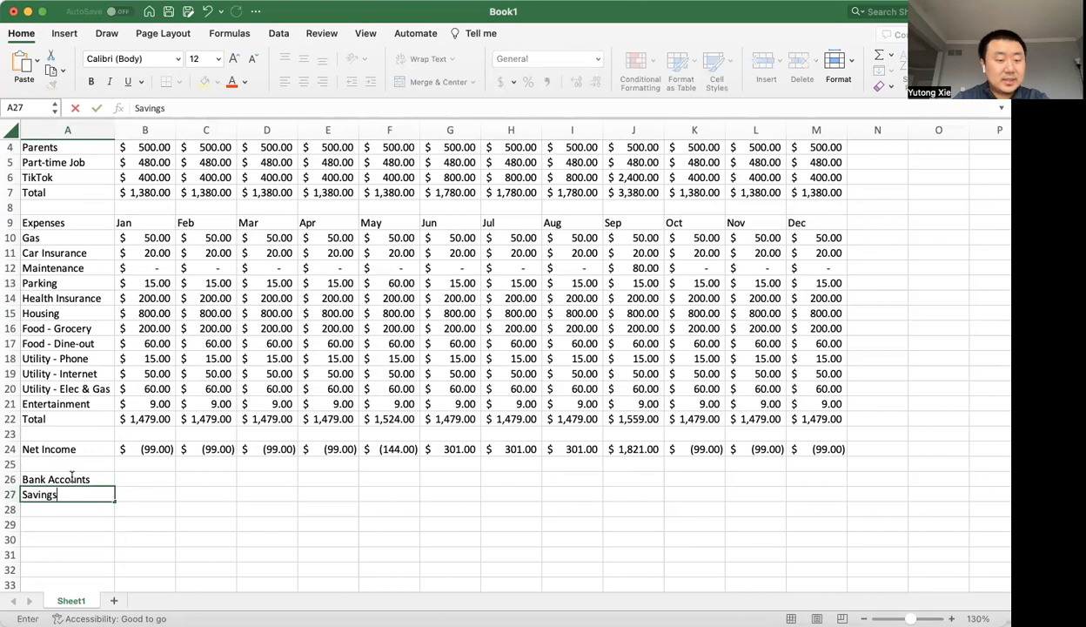
key(Tab)
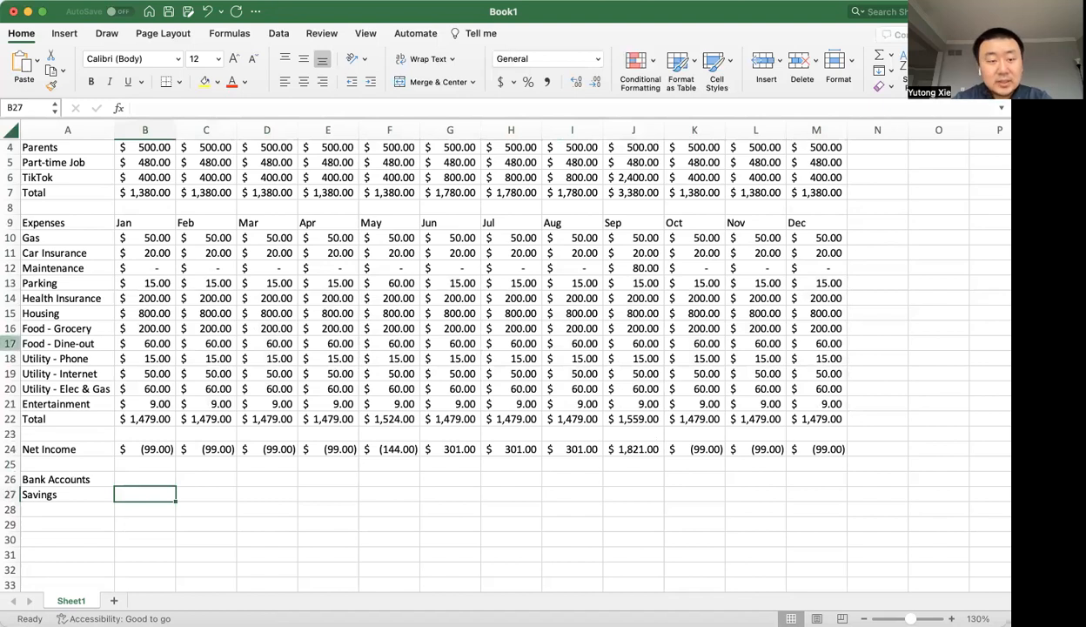
Review the January income and expense amounts in column B against the empty January Savings cell.
drag(130, 177, 137, 435)
scroll(174, 261, up, 3)
scroll(174, 261, right, 1)
scroll(174, 261, left, 1)
click(152, 191)
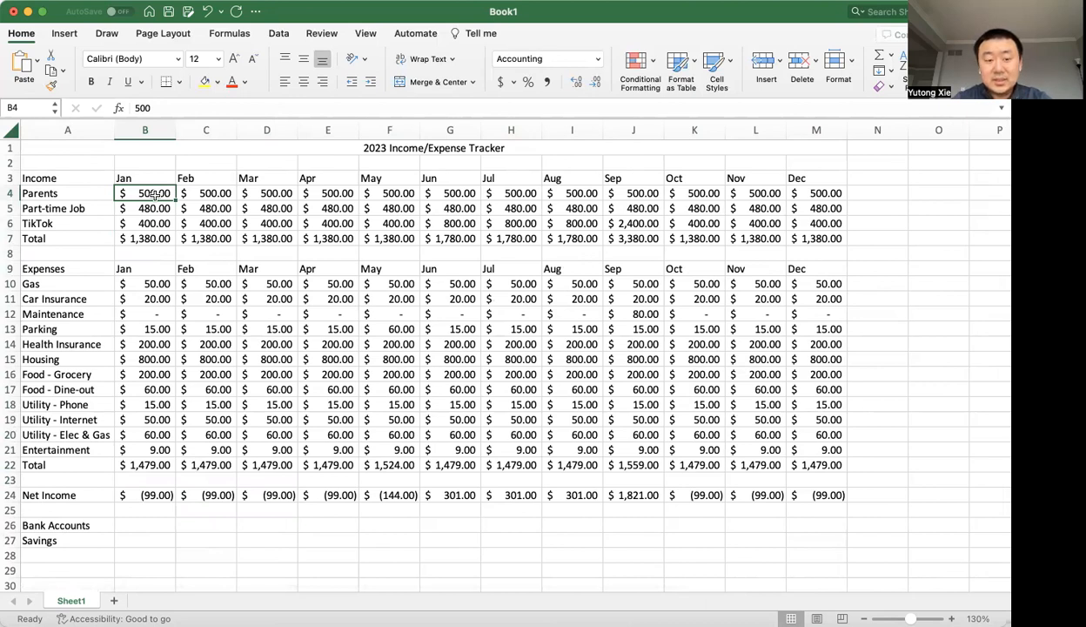
scroll(126, 332, down, 1)
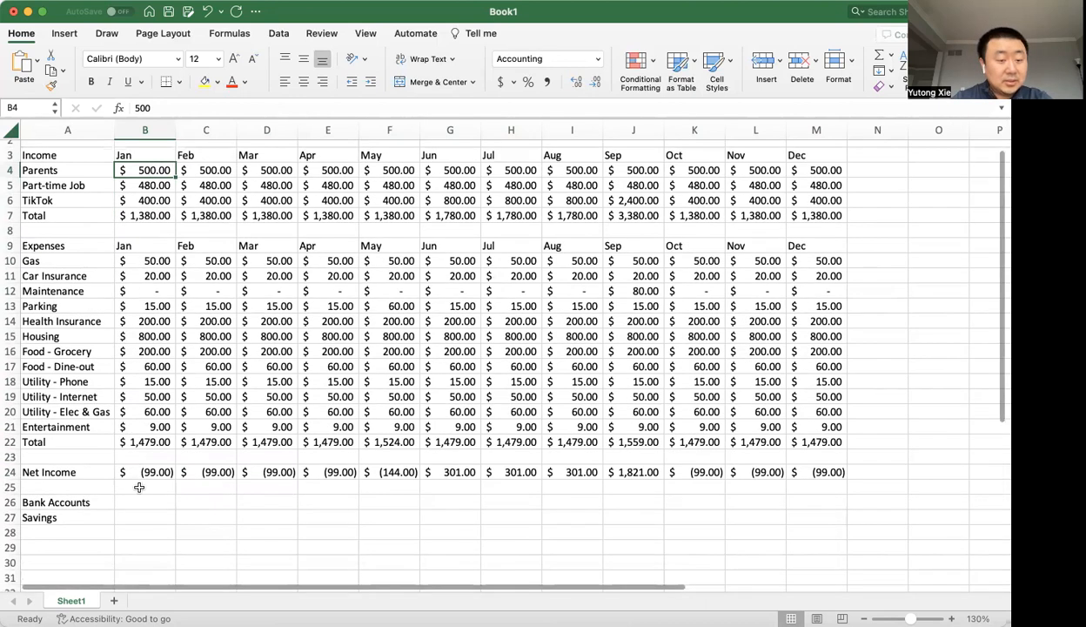
click(134, 516)
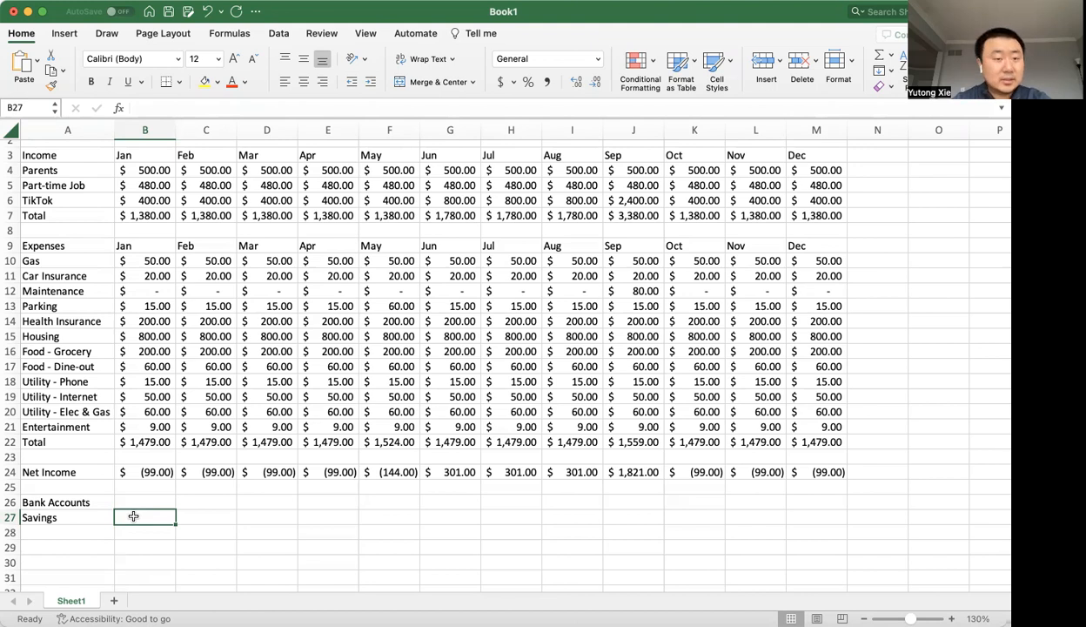
click(144, 173)
drag(144, 173, 139, 442)
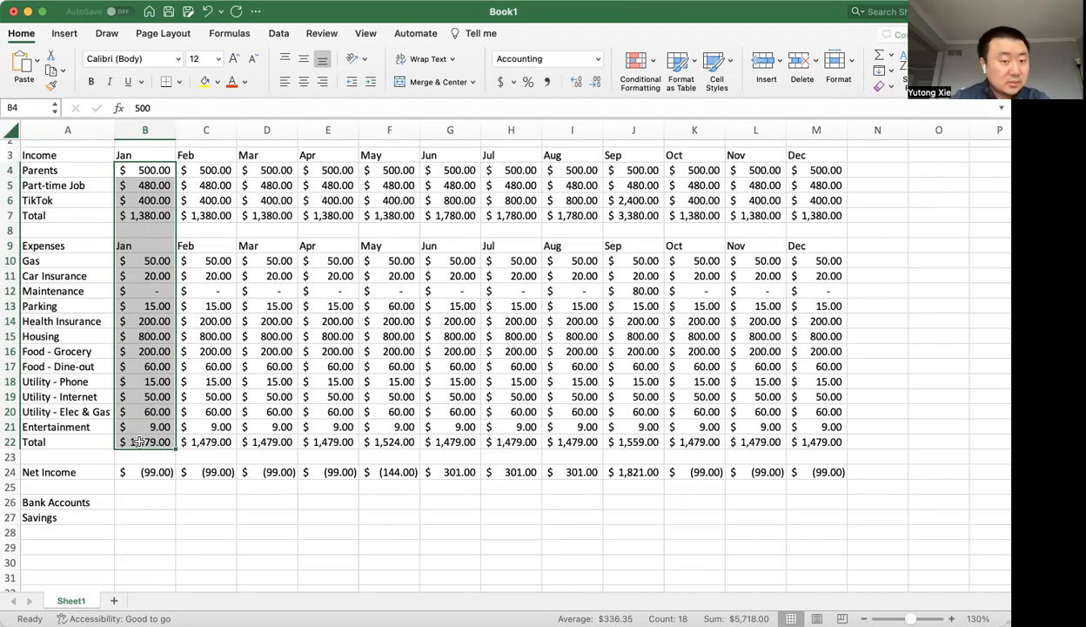
scroll(139, 441, down, 2)
scroll(139, 444, right, 1)
scroll(139, 444, up, 1)
scroll(139, 443, left, 1)
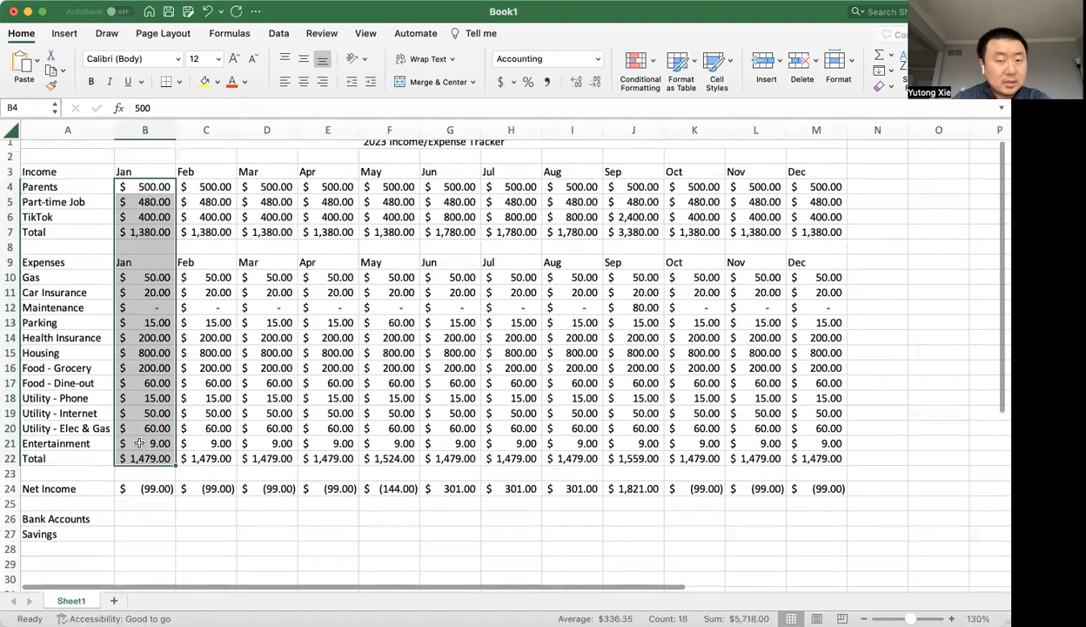
scroll(139, 442, up, 1)
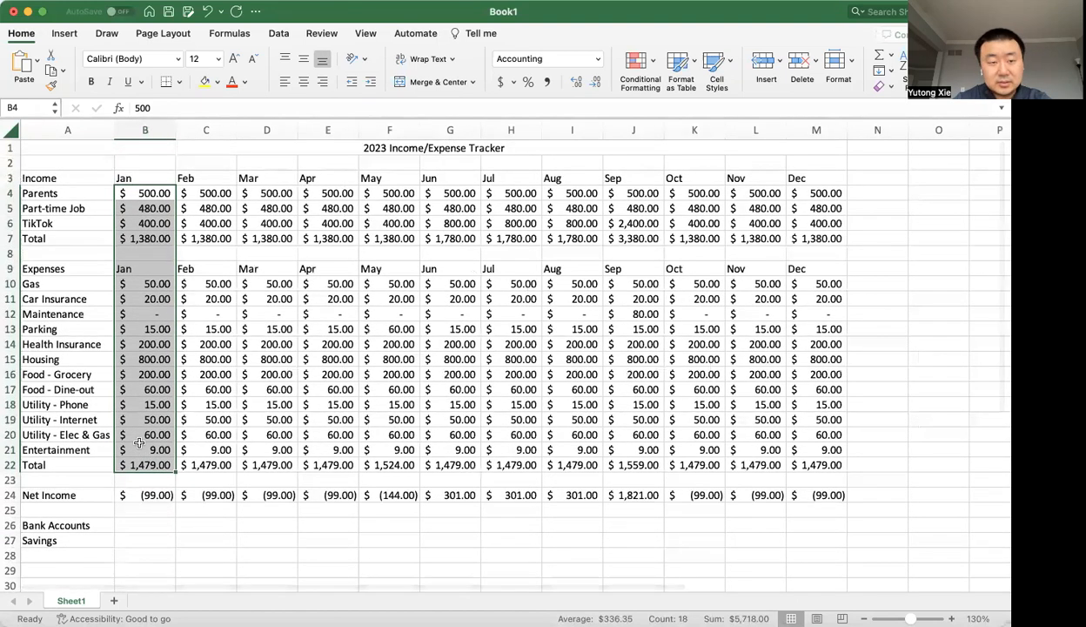
Change the Savings label in A27 to "Savings - Beg Bal" and add "Savings - End Bal" in A28.
scroll(139, 443, down, 5)
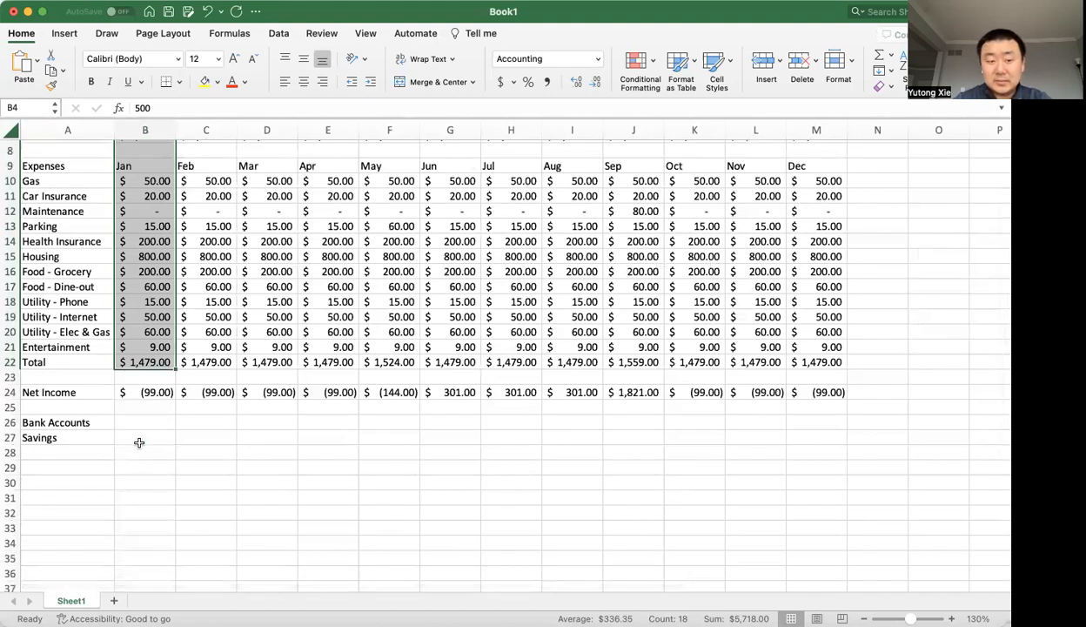
double_click(91, 436)
text(- Beg Bal)
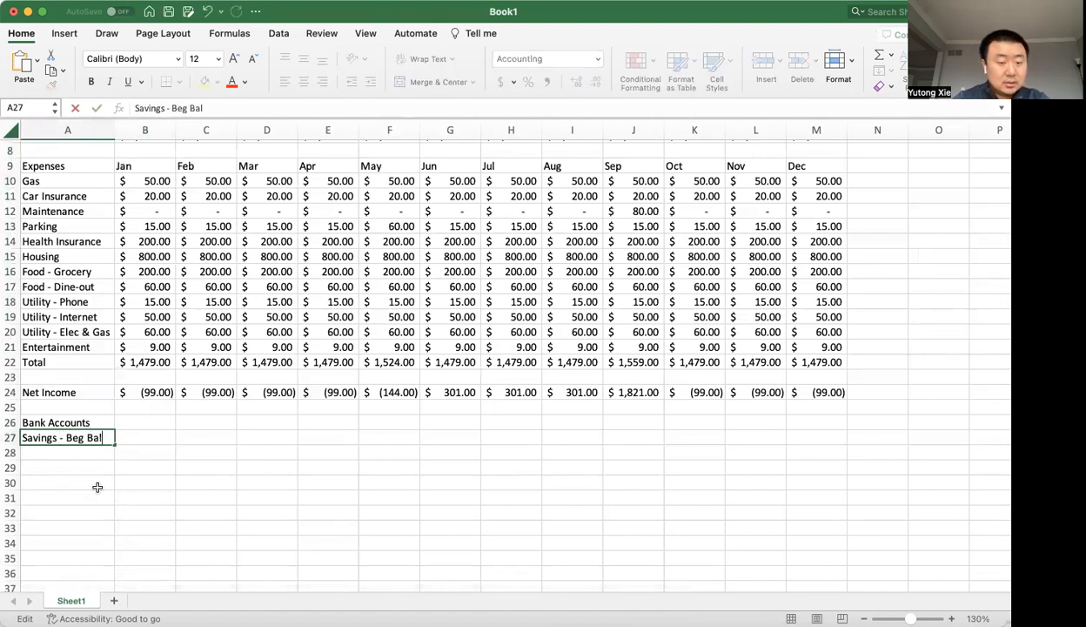
key(Return)
text(Savings - End Bal)
key(Return)
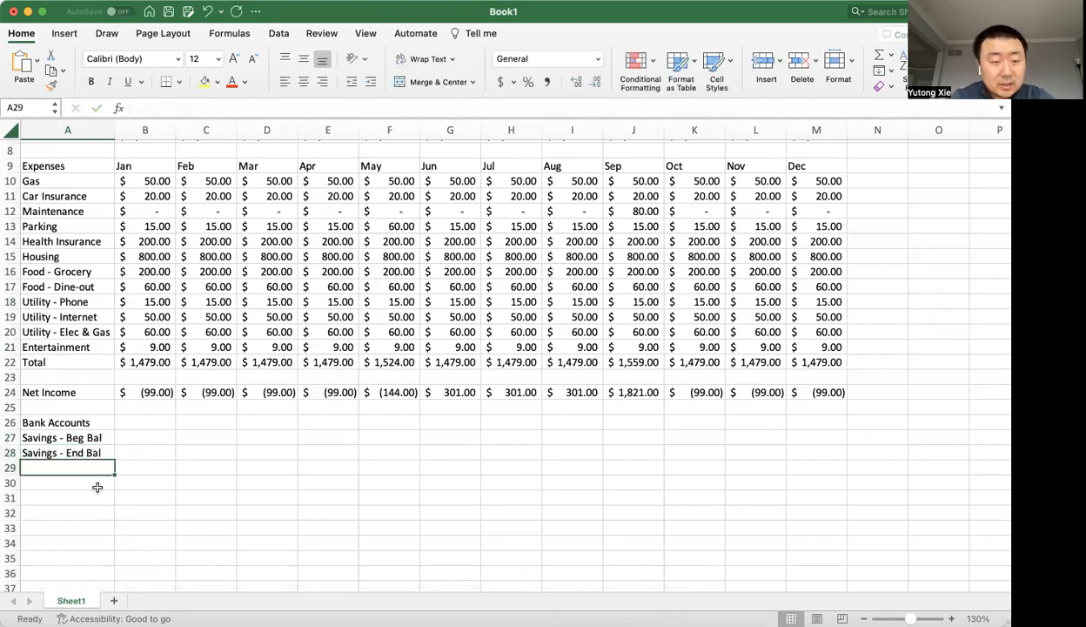
Enter 3000 as the January savings beginning balance in B27 and copy the accounting format of B12 onto B27:M28.
click(153, 438)
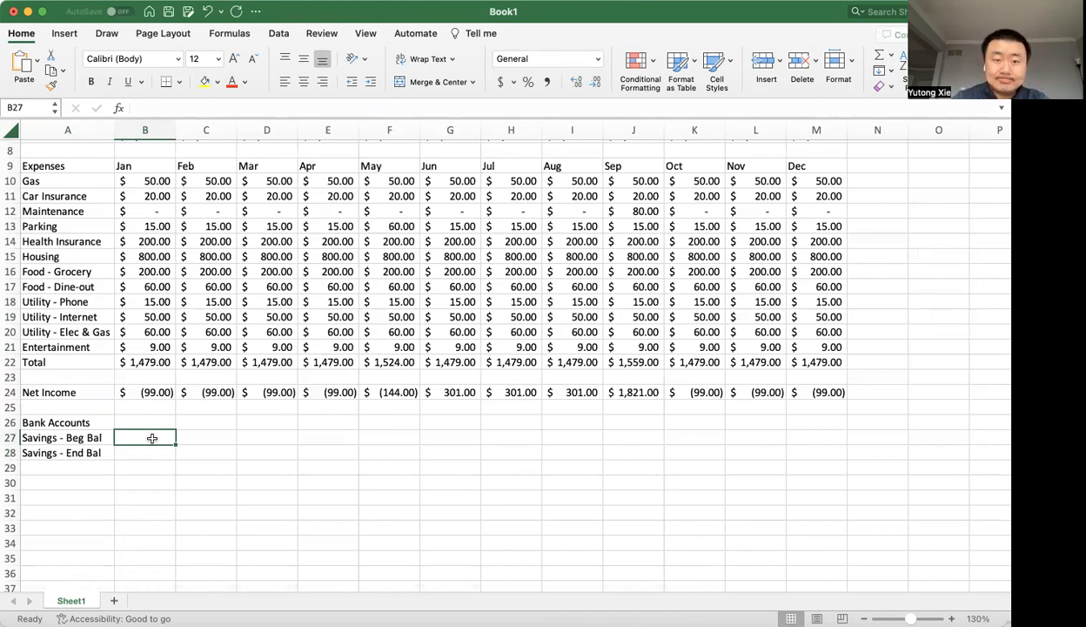
text(3000)
key(Return)
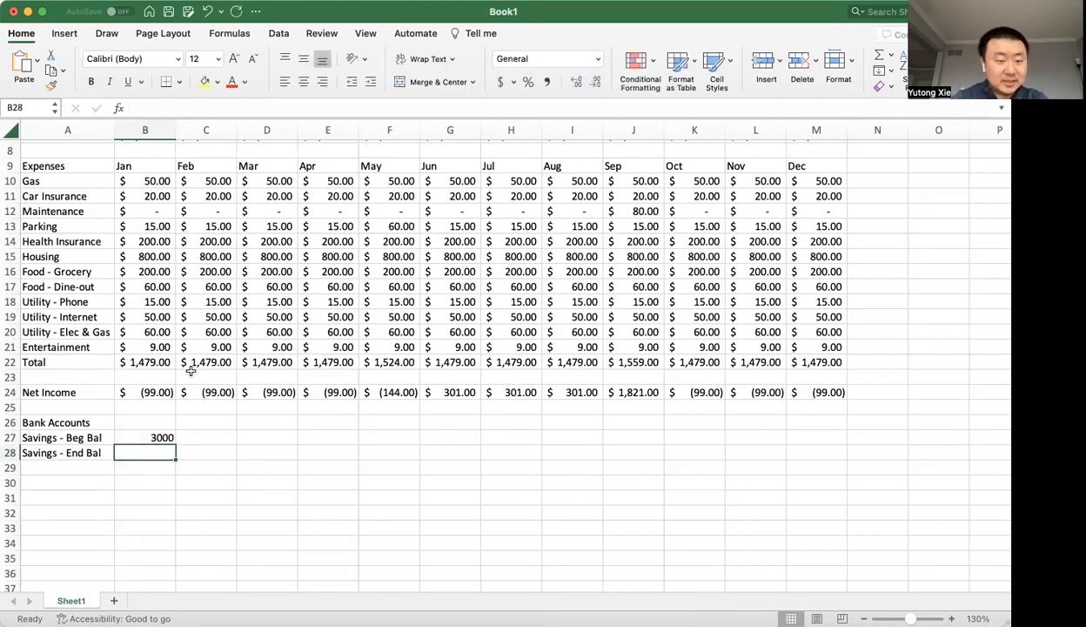
click(153, 210)
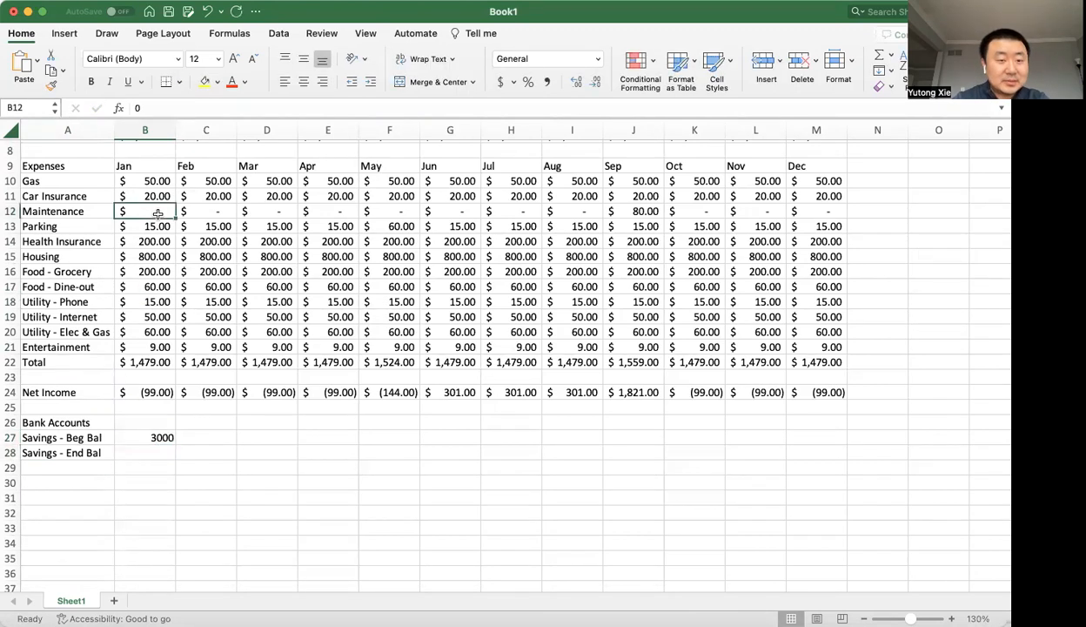
click(51, 84)
drag(151, 436, 824, 451)
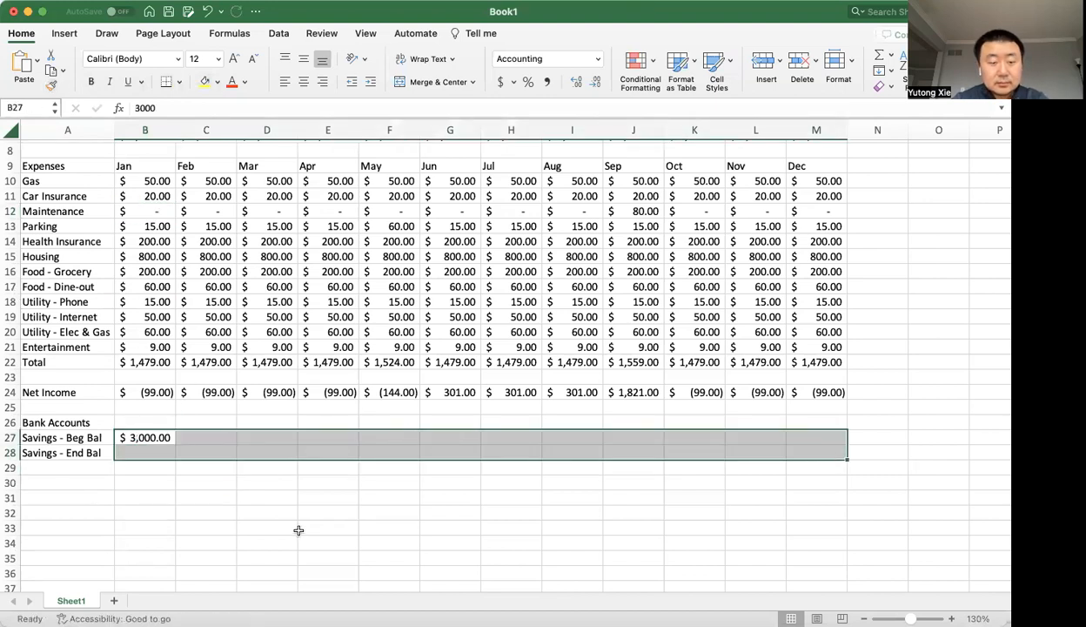
click(296, 529)
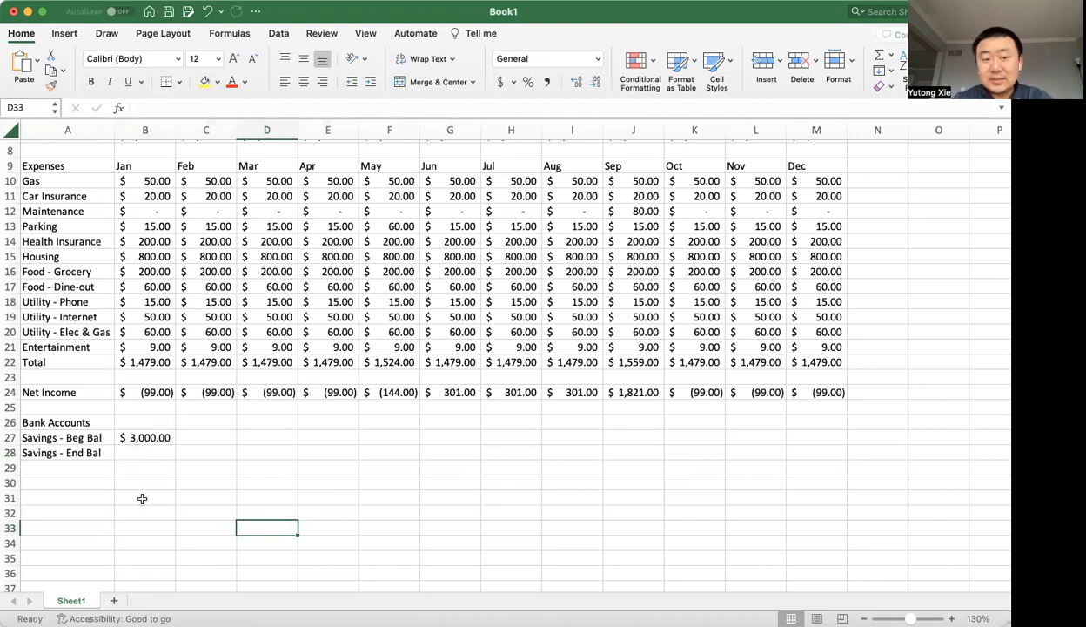
Calculate the January savings ending balance in B28 with =B27+B24, adding net income to the beginning balance.
click(149, 440)
click(150, 453)
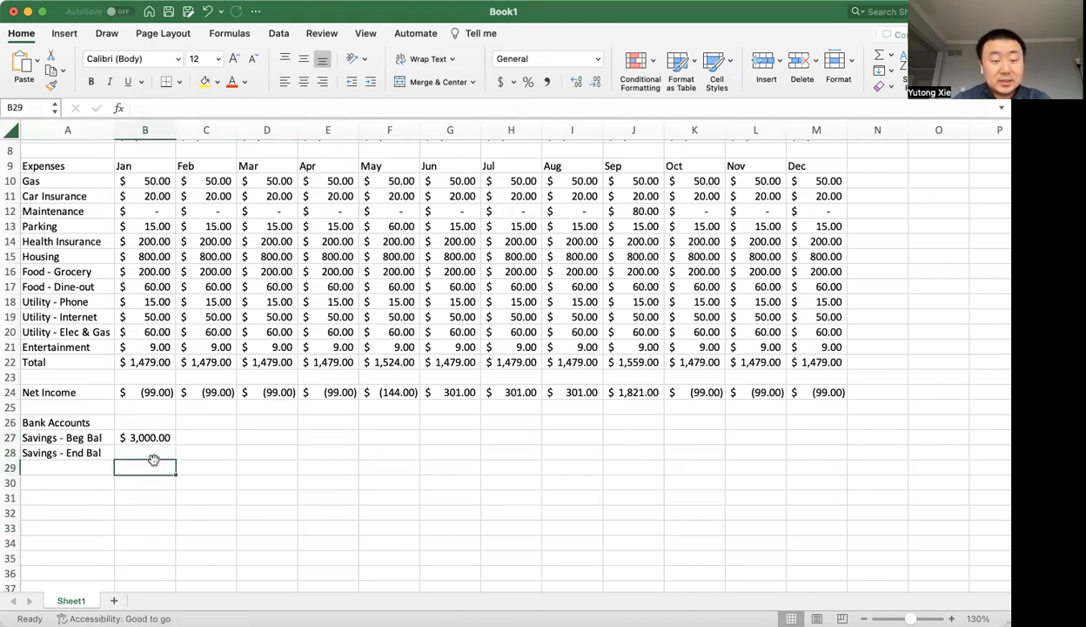
text(=)
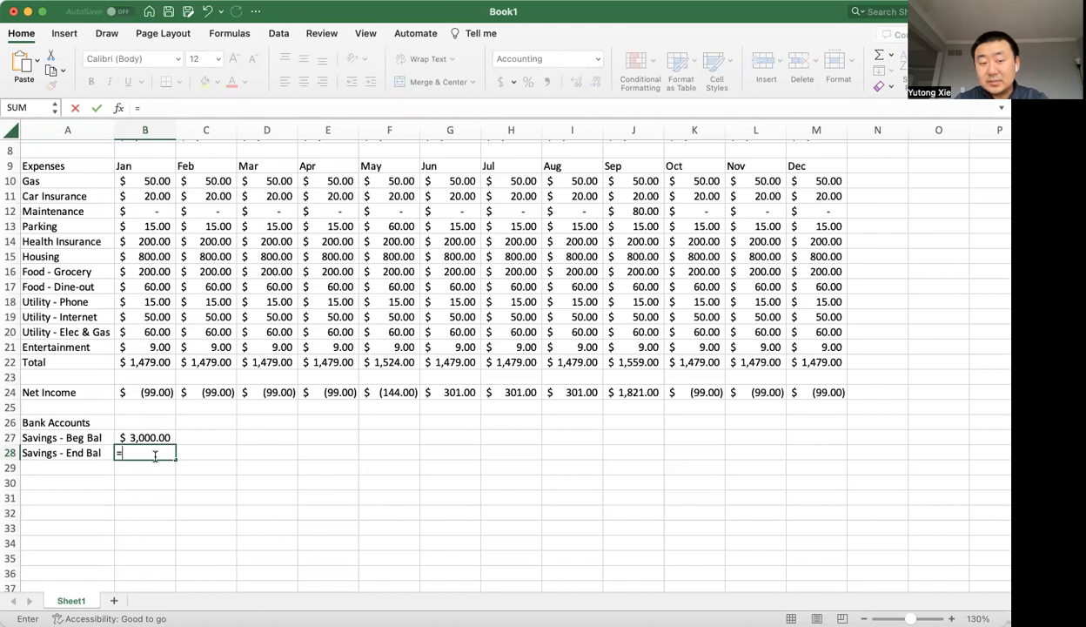
key(Up)
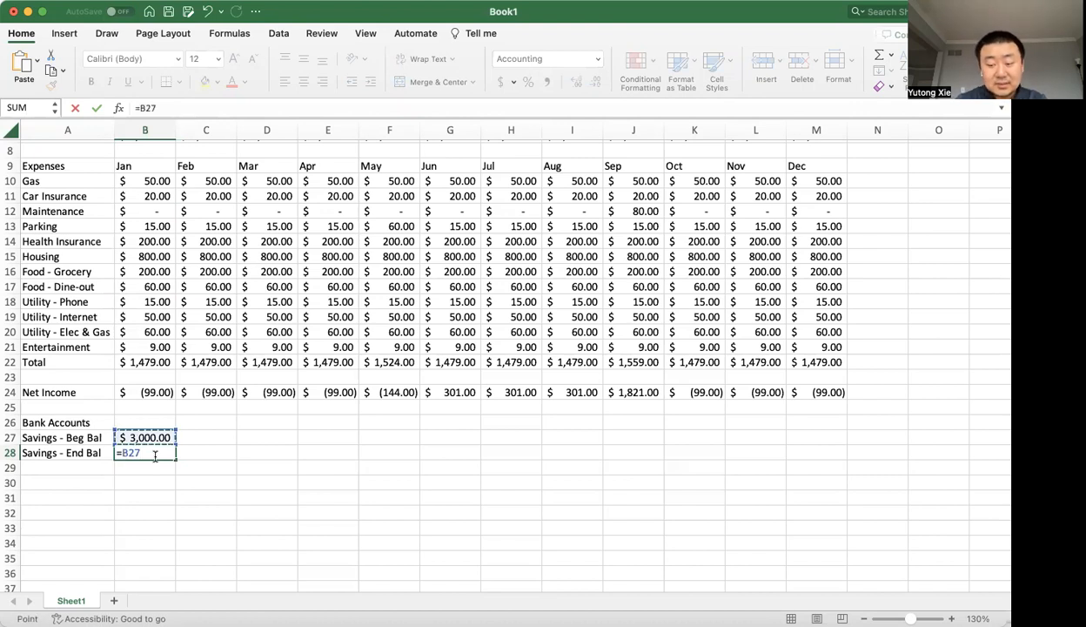
text(+)
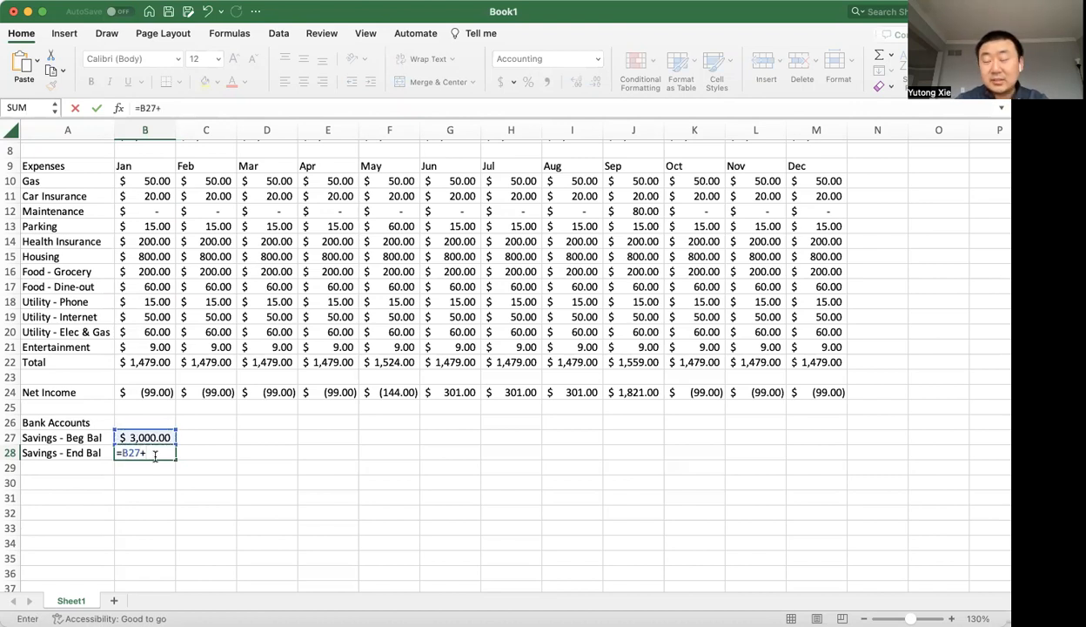
click(173, 392)
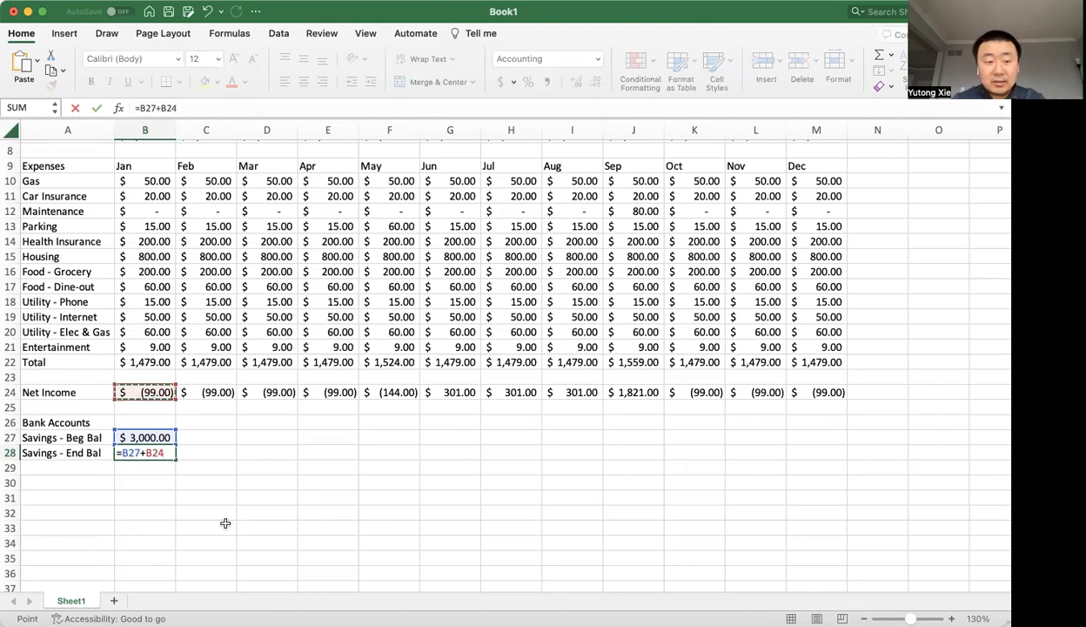
key(Return)
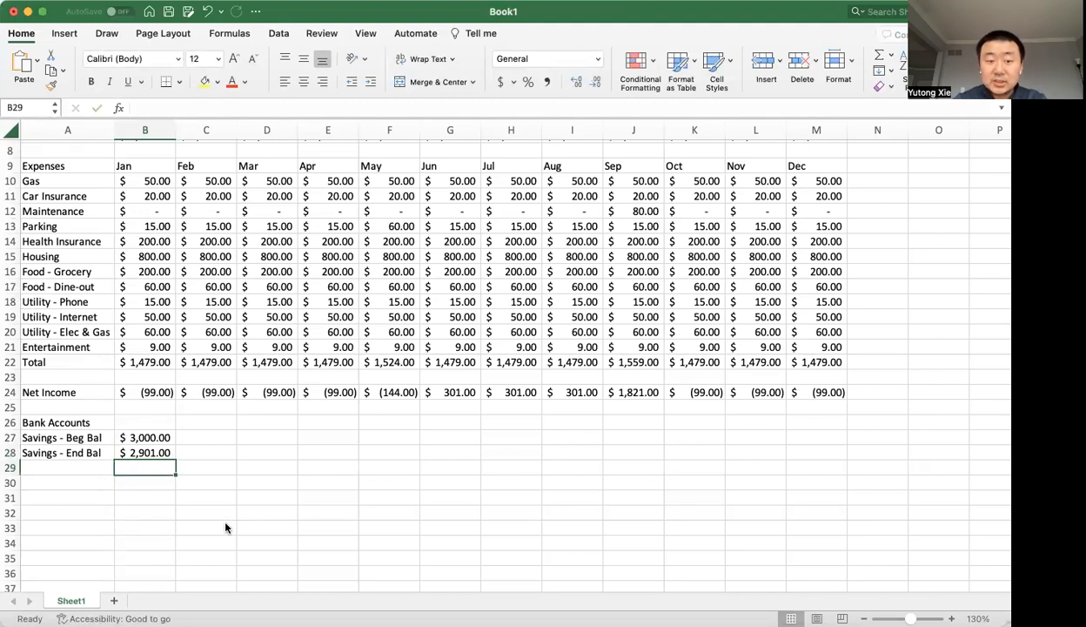
Link the February savings beginning balance in C27 to the January ending balance with =B28.
key(Up)
key(Up)
key(Right)
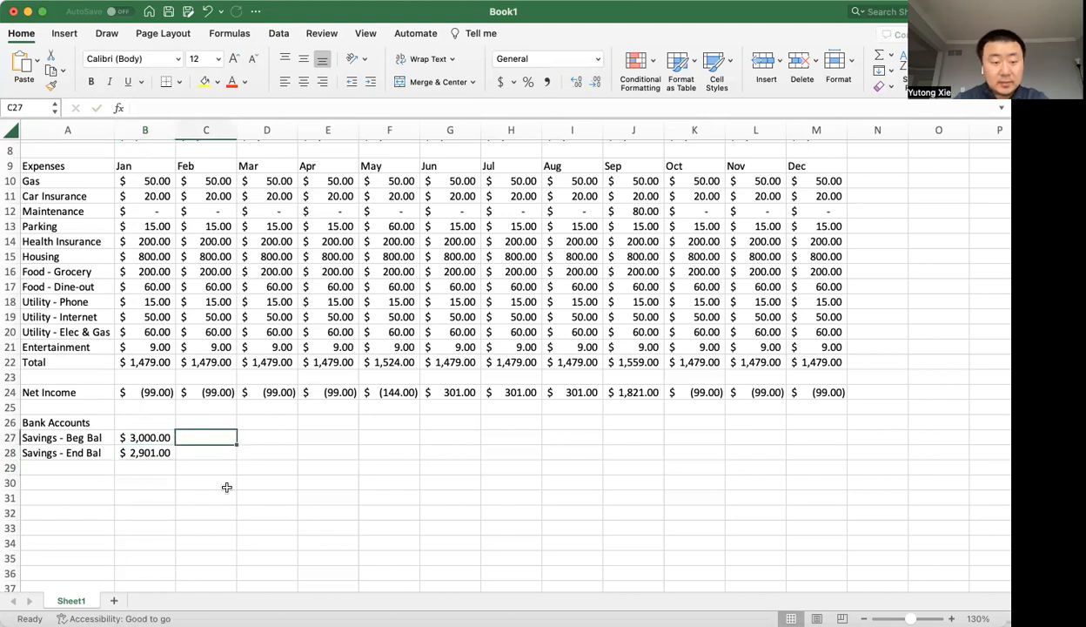
text(=)
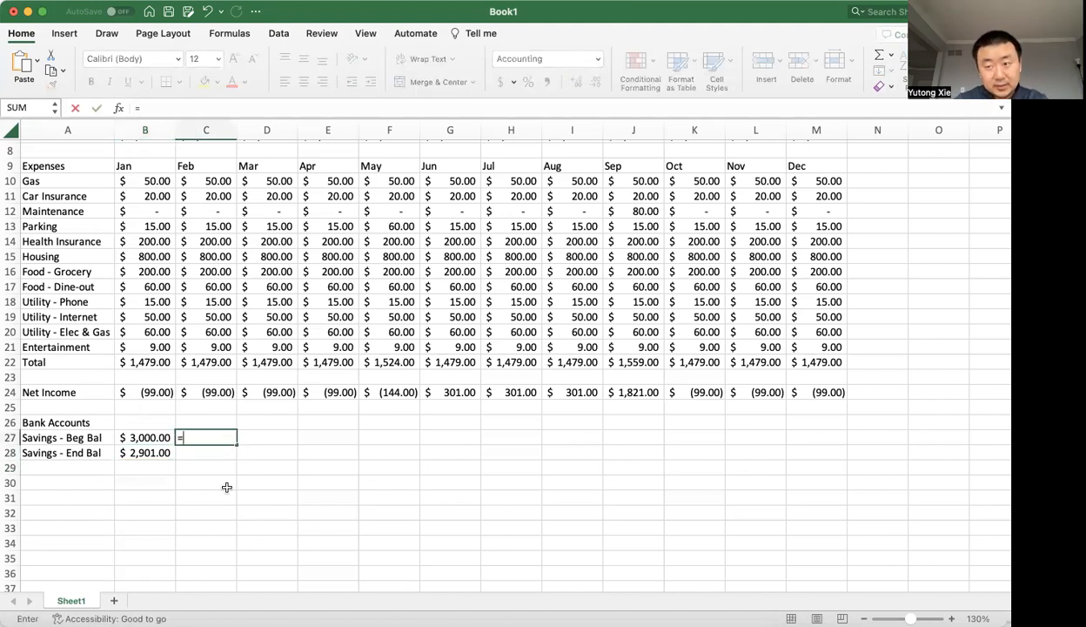
key(Left)
key(Down)
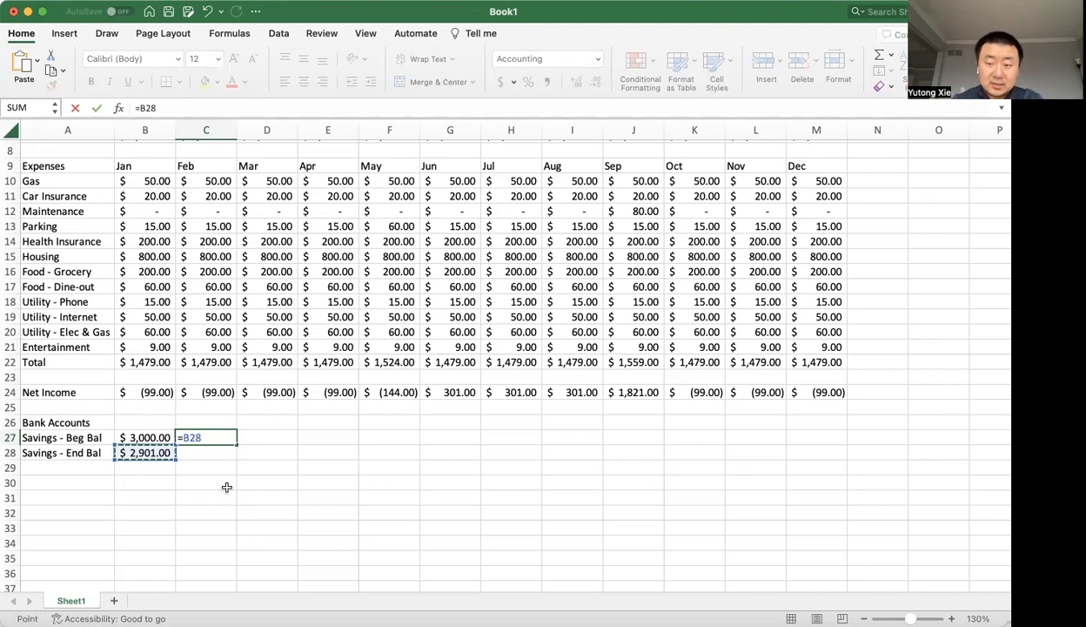
key(Return)
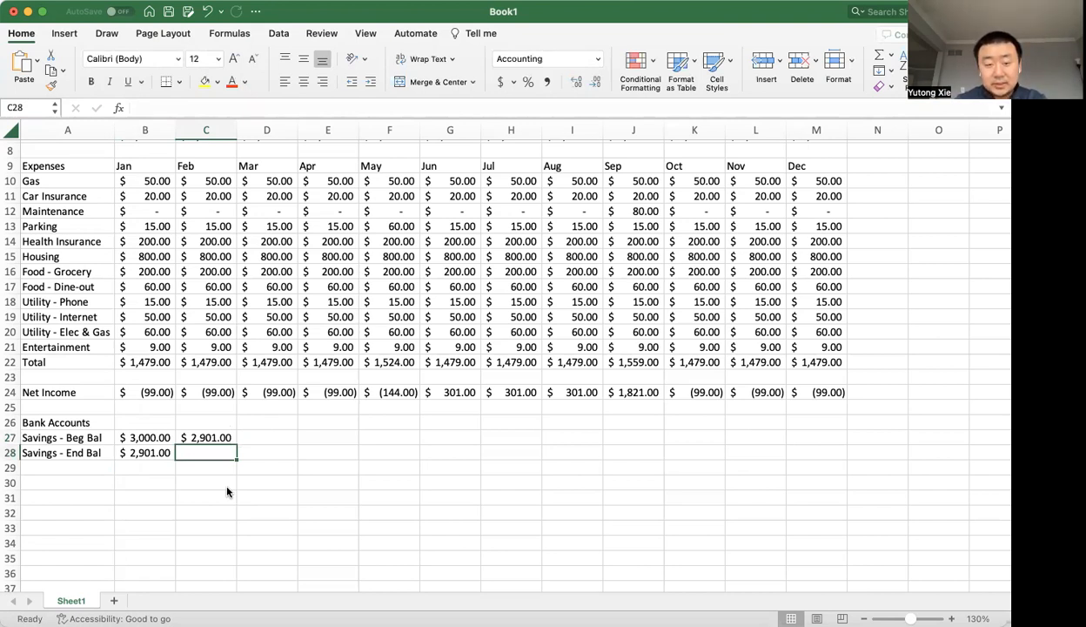
Copy the January ending balance formula from B28 into C28 and check the February formulas in C28 and C27.
key(Left)
key(super+c)
key(Right)
key(super+v)
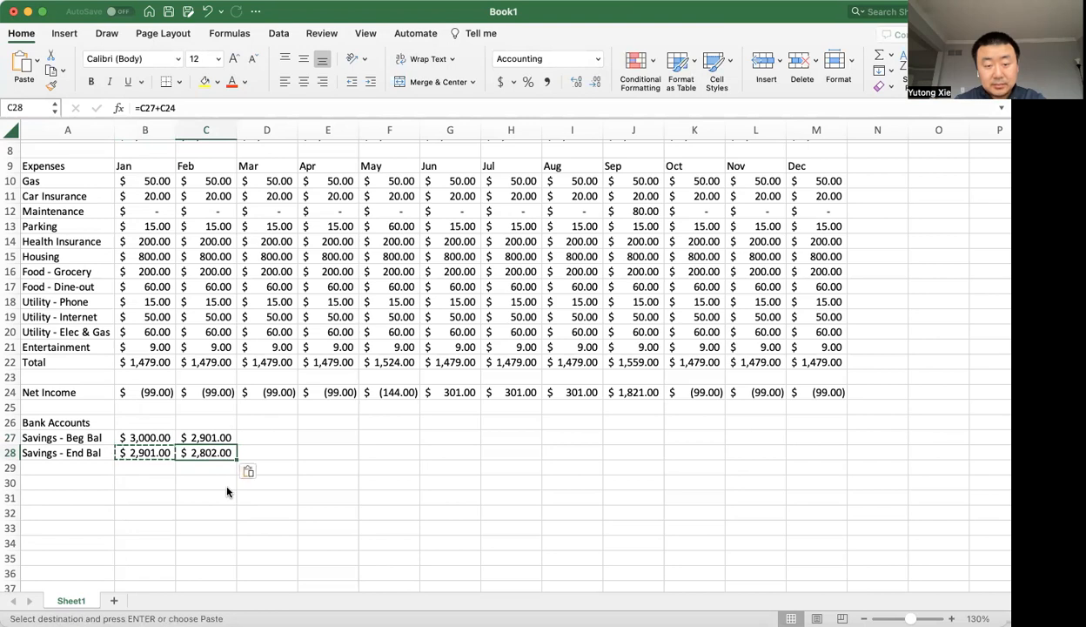
key(F2)
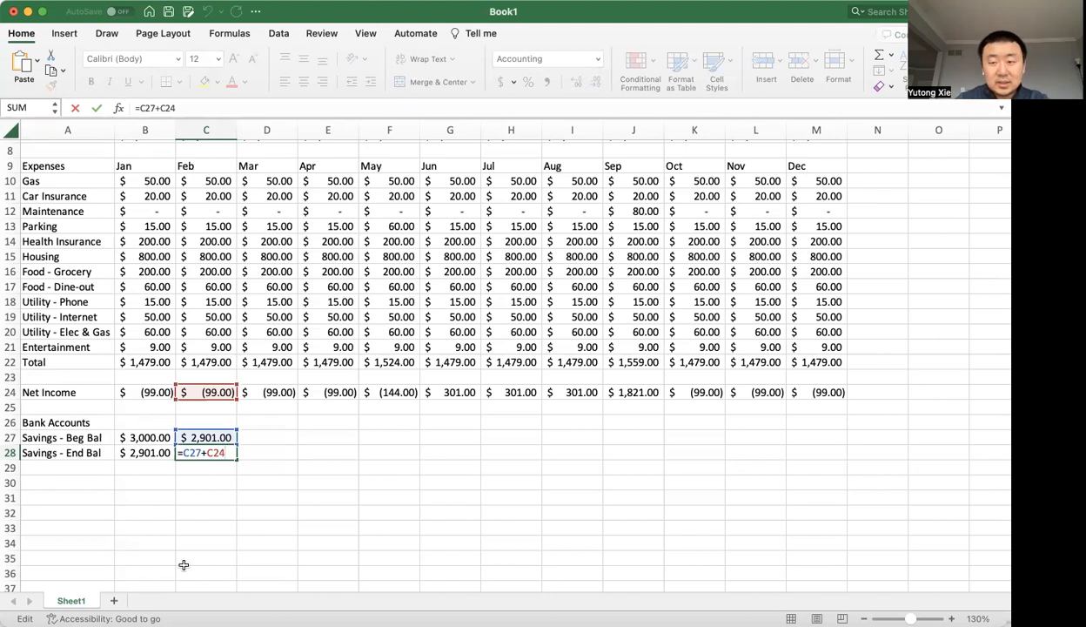
key(Return)
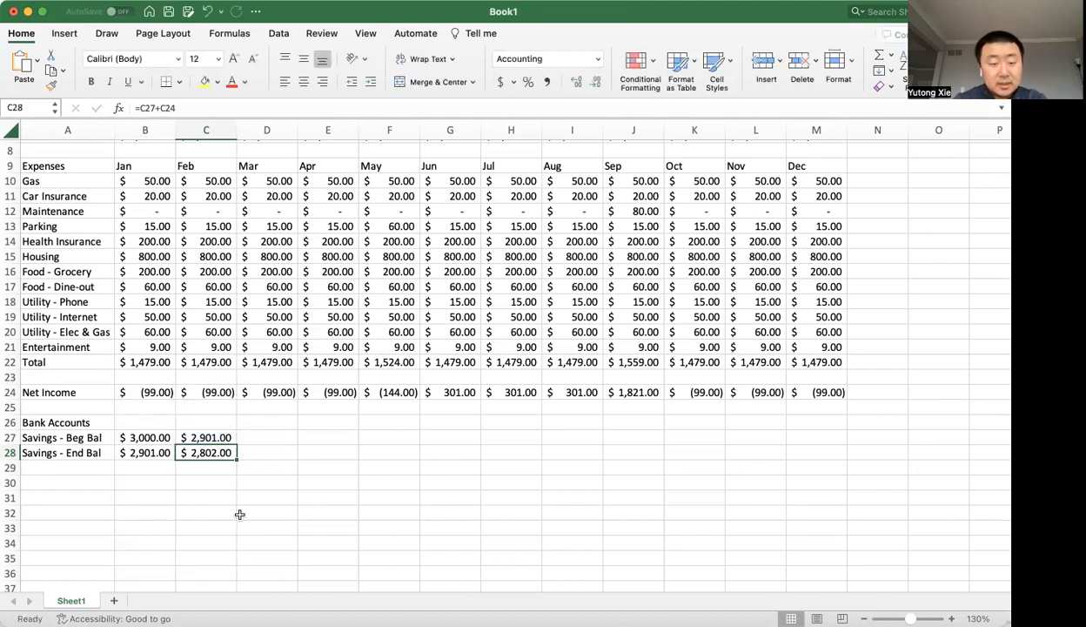
click(214, 437)
text(=B28)
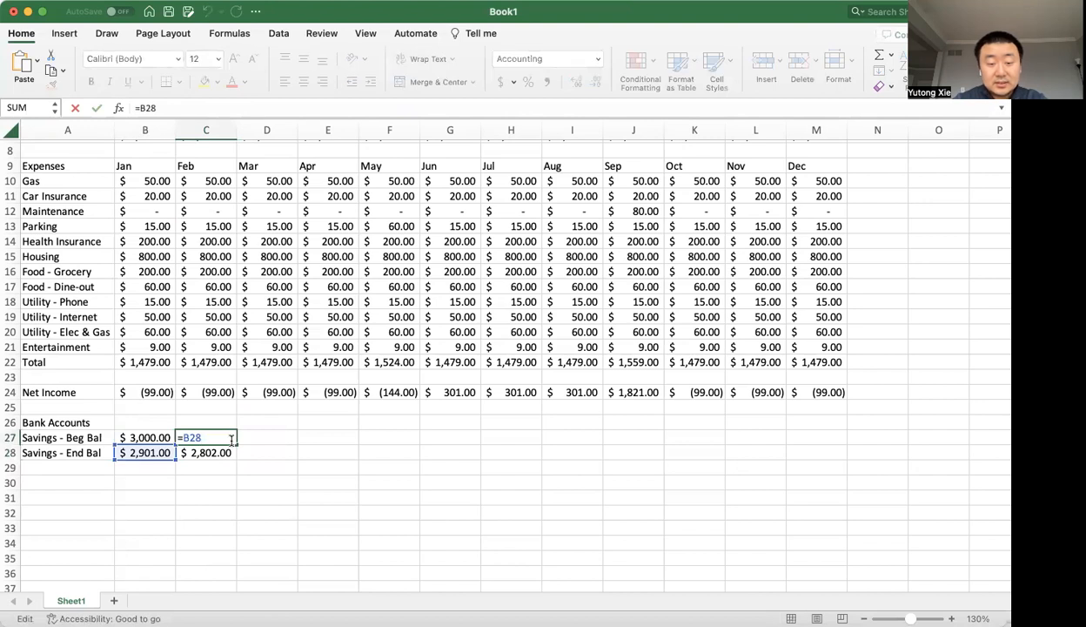
Enter =C28 as the March beginning balance in D27 and copy the February ending balance formula into D28.
click(261, 437)
text(=)
key(Left)
key(Down)
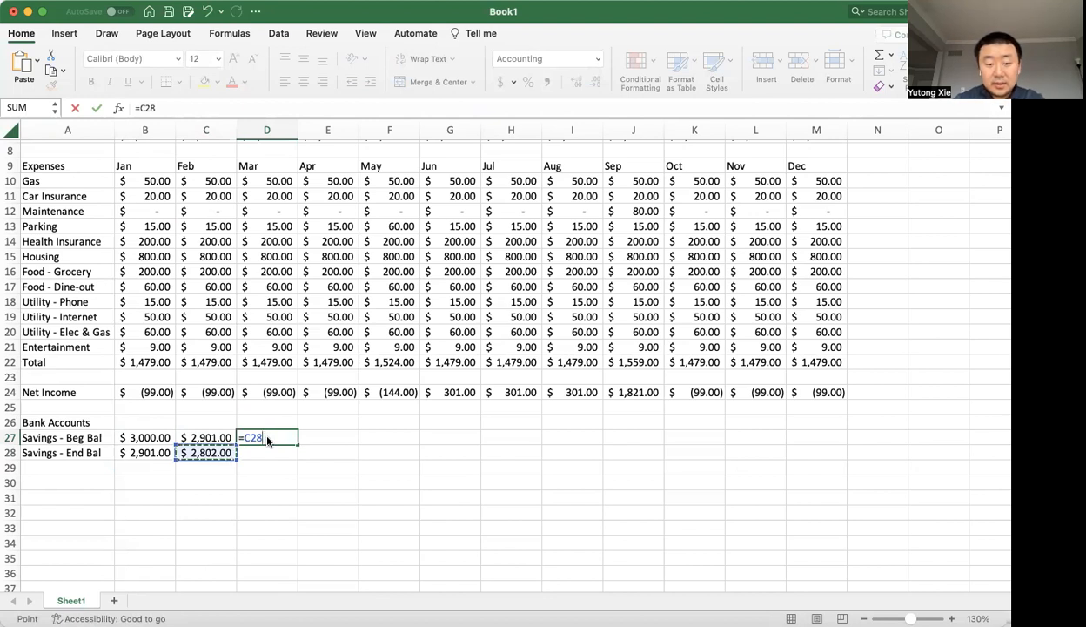
key(Return)
key(Left)
key(super+c)
key(Right)
key(super+v)
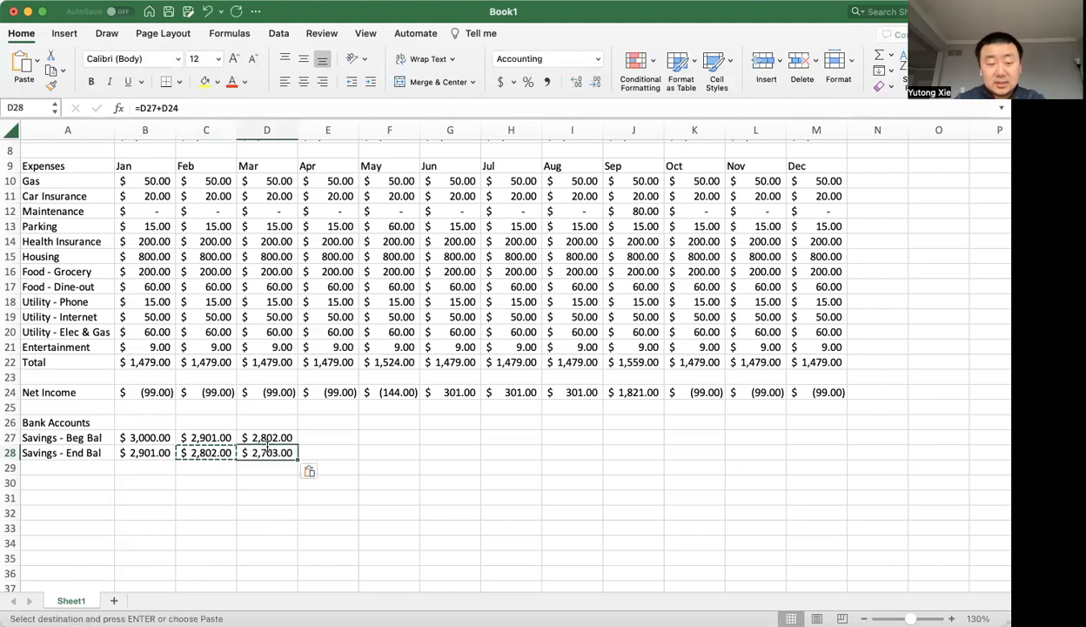
key(F2)
key(Escape)
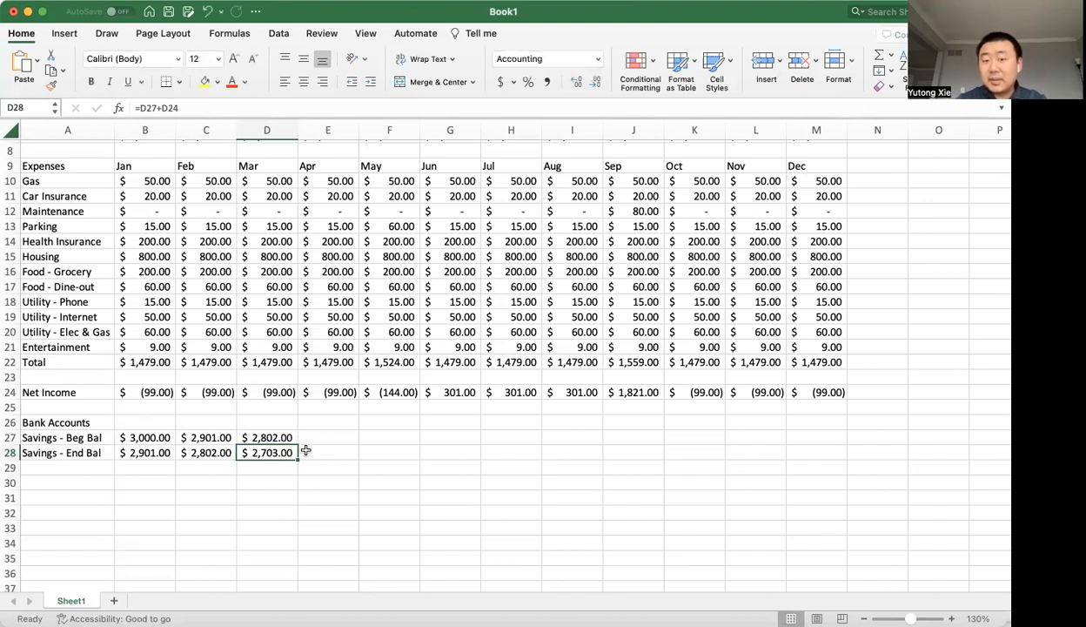
Fill the March savings beginning and ending balance formulas in D27:D28 across both rows through December.
click(280, 432)
click(218, 453)
click(254, 447)
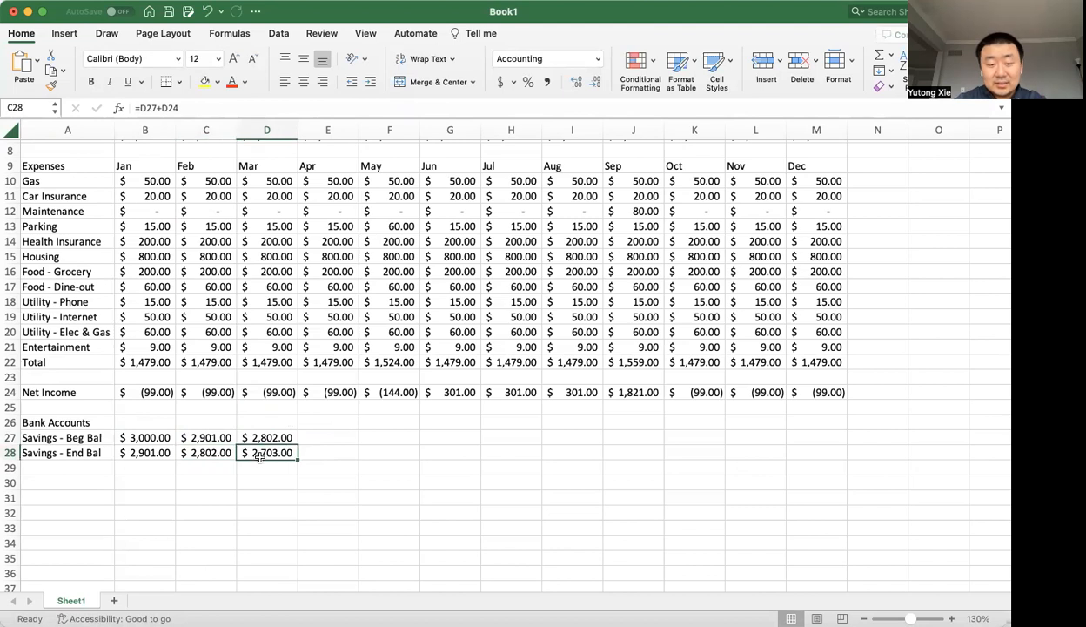
click(274, 429)
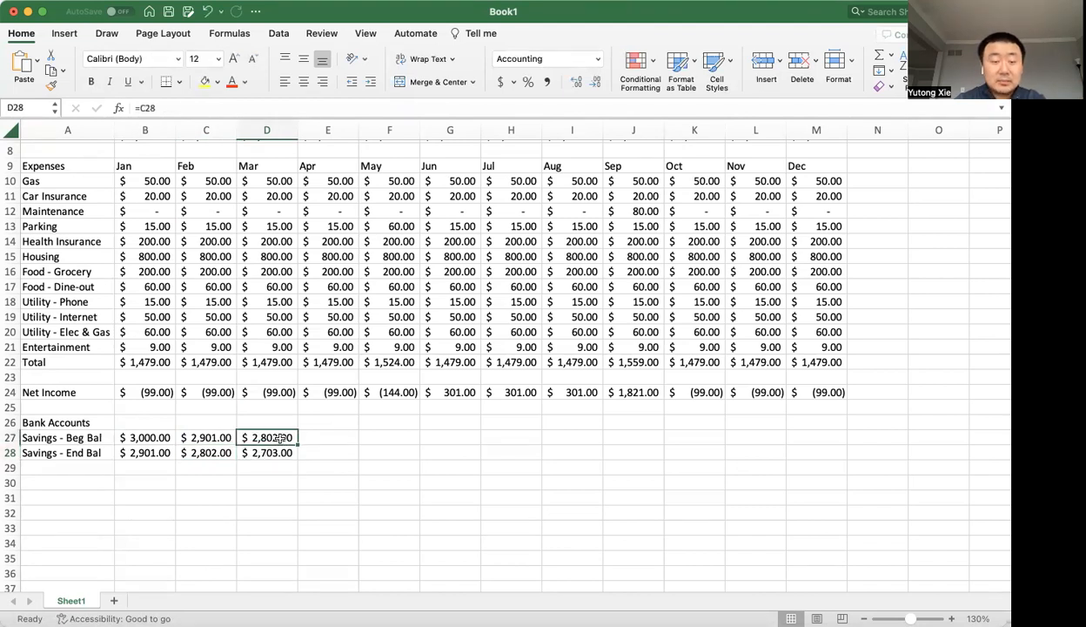
click(285, 393)
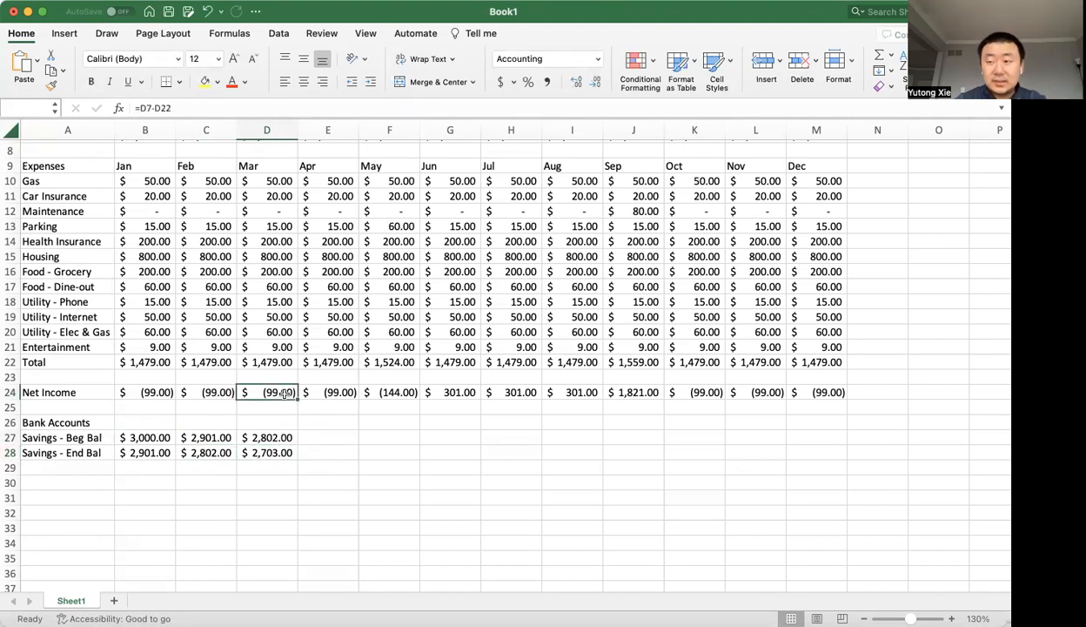
drag(271, 432, 833, 469)
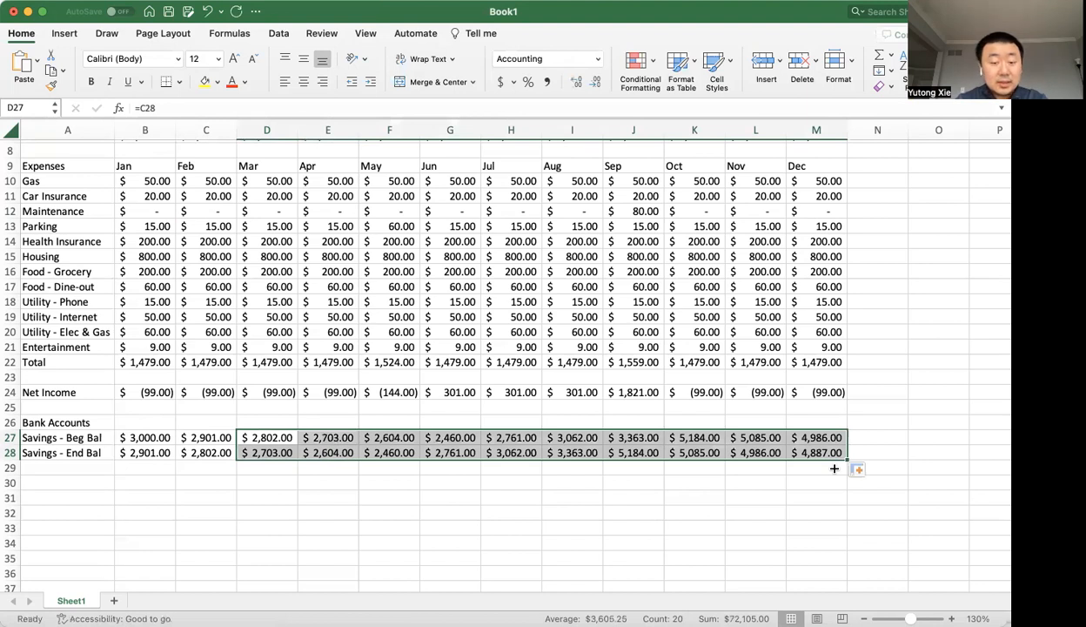
Check the savings beginning balance formulas for March through June in D27:G27.
click(286, 448)
drag(283, 444, 283, 443)
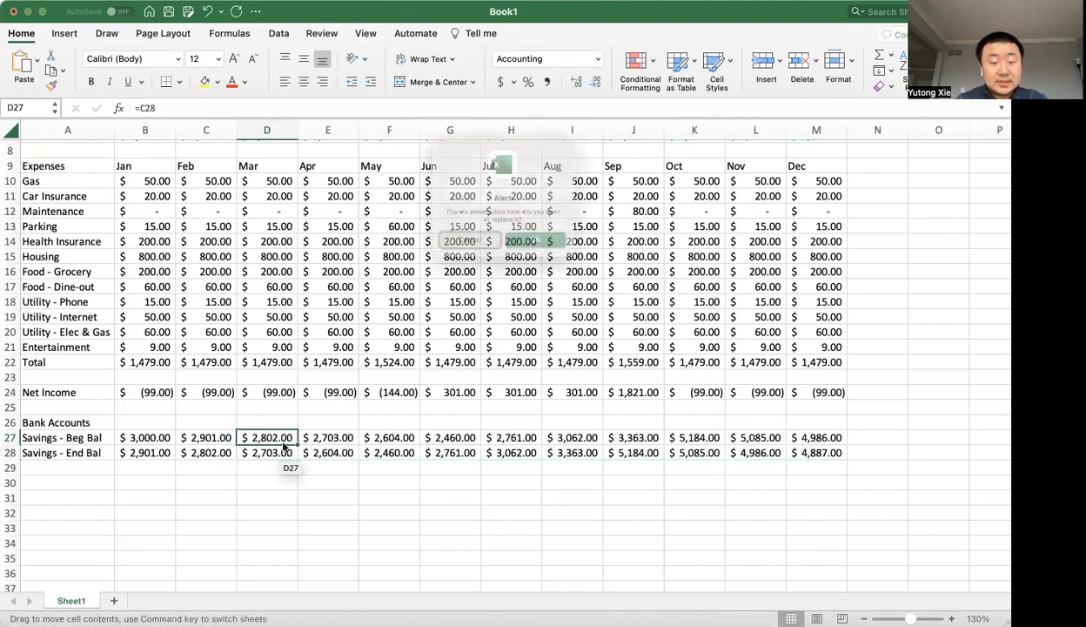
key(Escape)
double_click(282, 437)
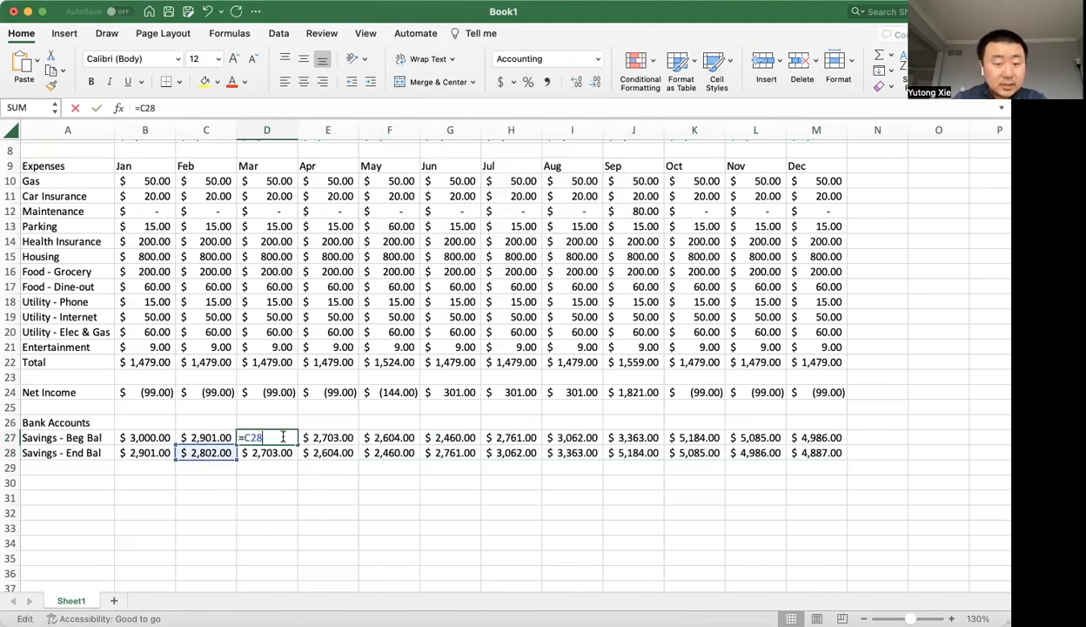
key(Escape)
double_click(326, 438)
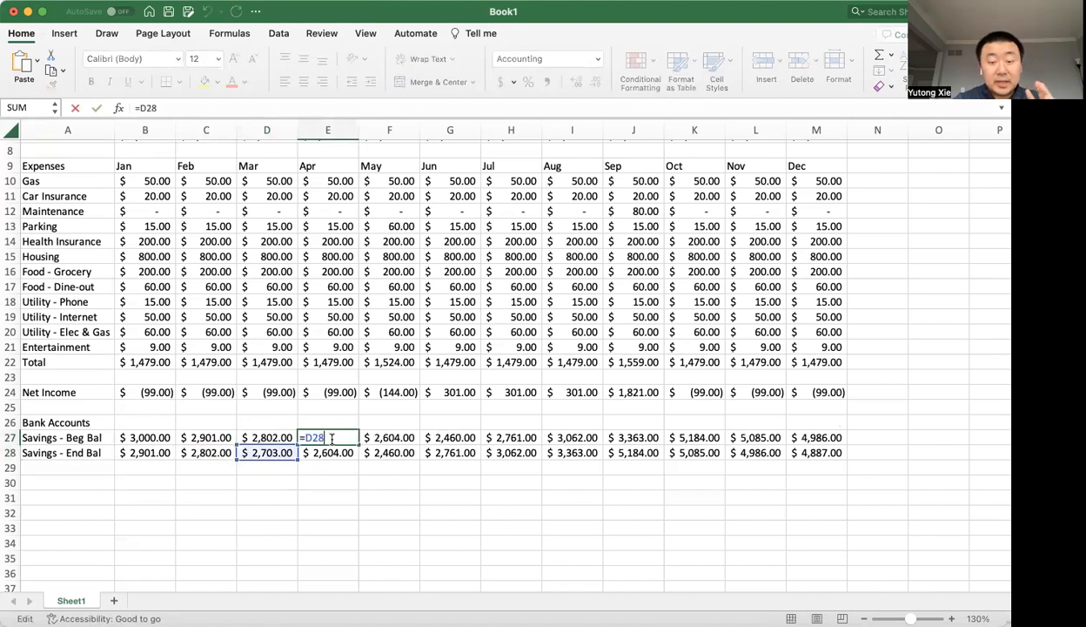
key(Escape)
double_click(402, 435)
key(Escape)
double_click(472, 435)
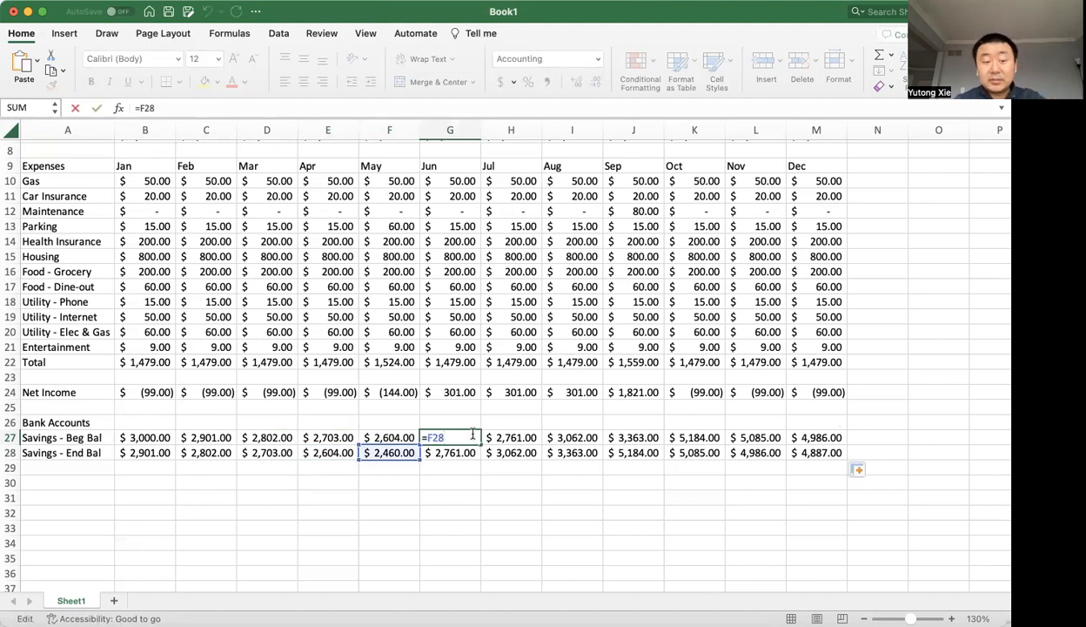
key(Escape)
Check the savings ending balance formulas for June in G28 and December in M28.
double_click(459, 450)
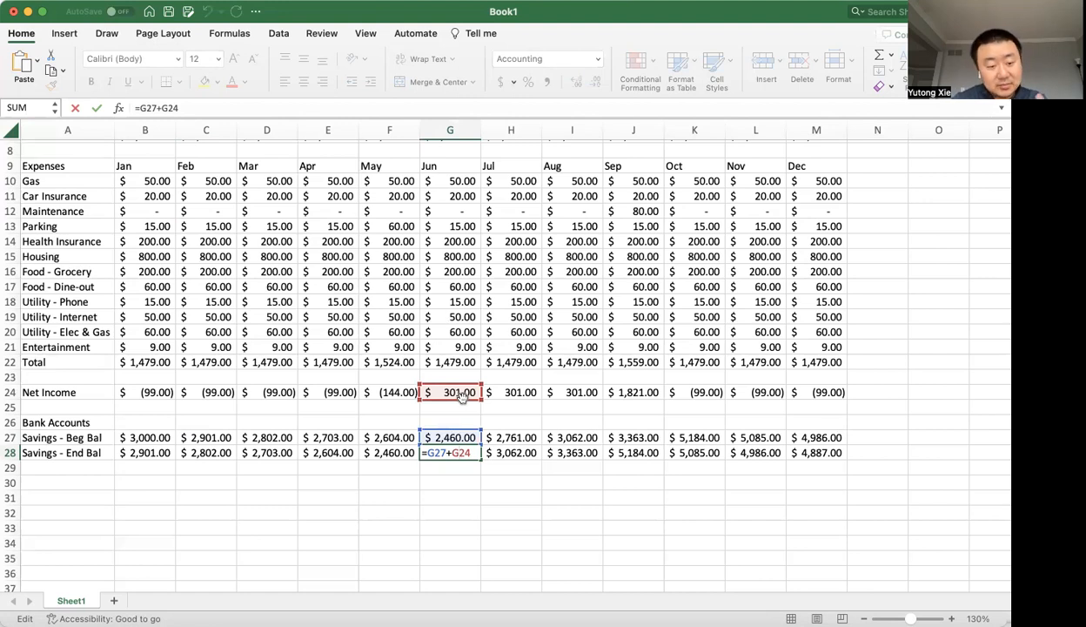
key(Return)
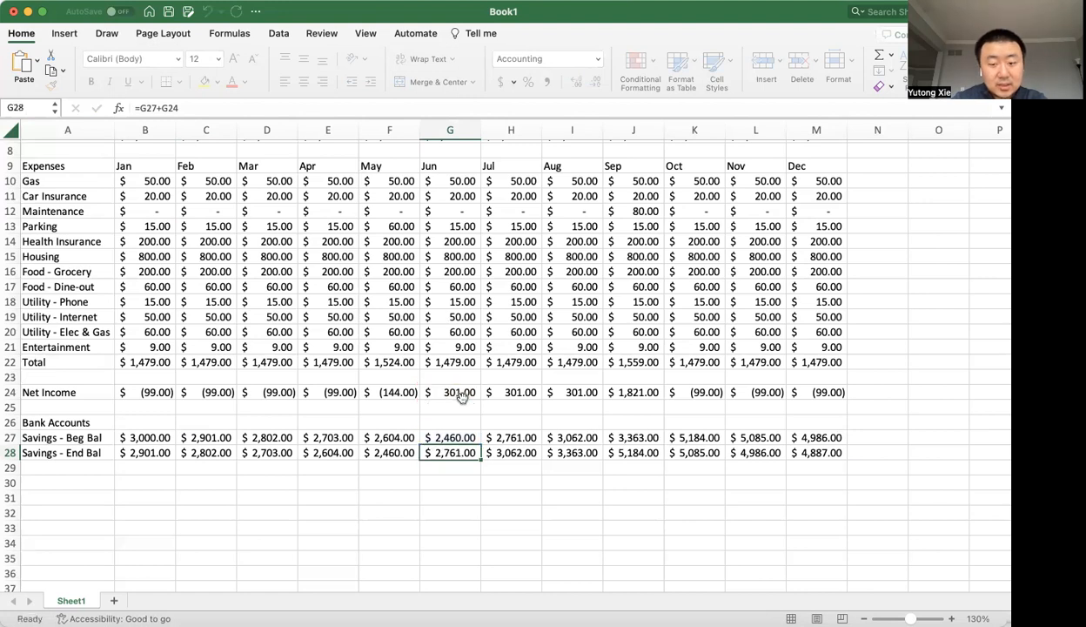
click(833, 453)
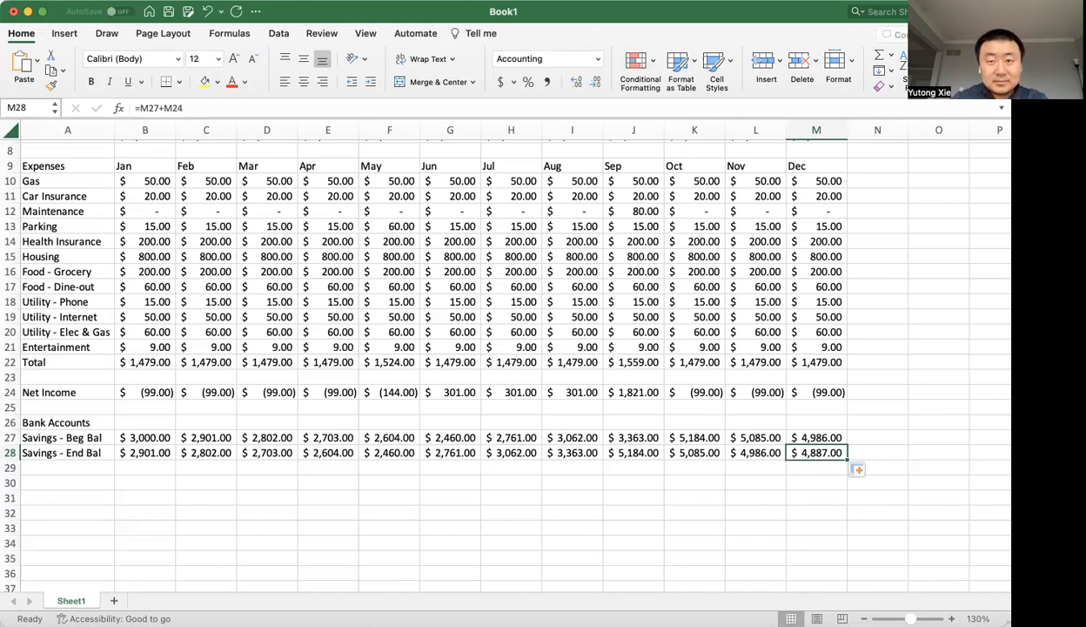
scroll(642, 163, up, 3)
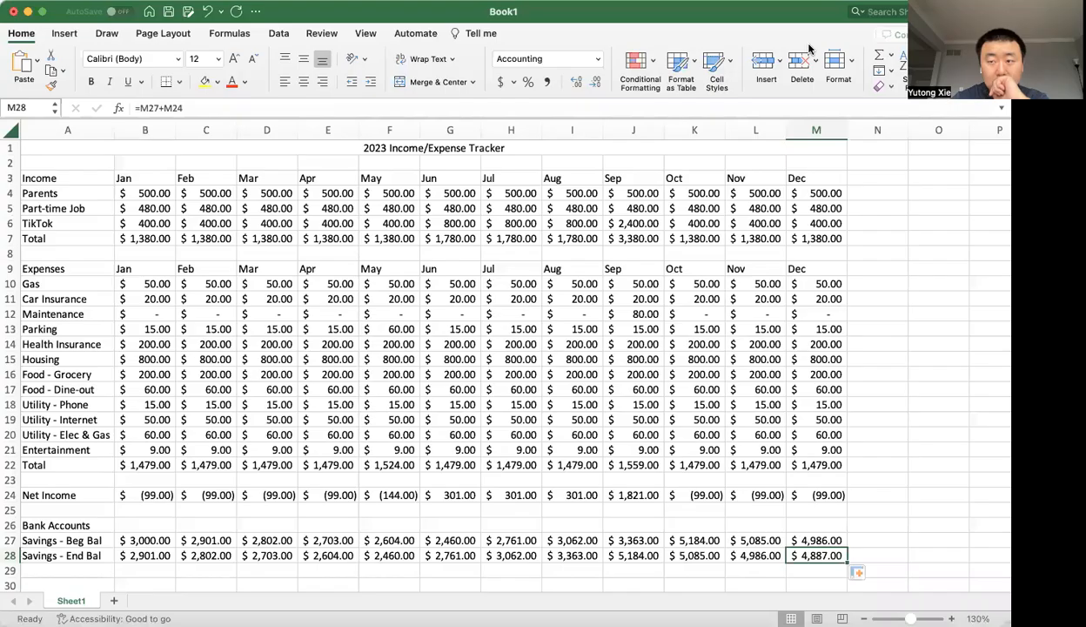
click(72, 163)
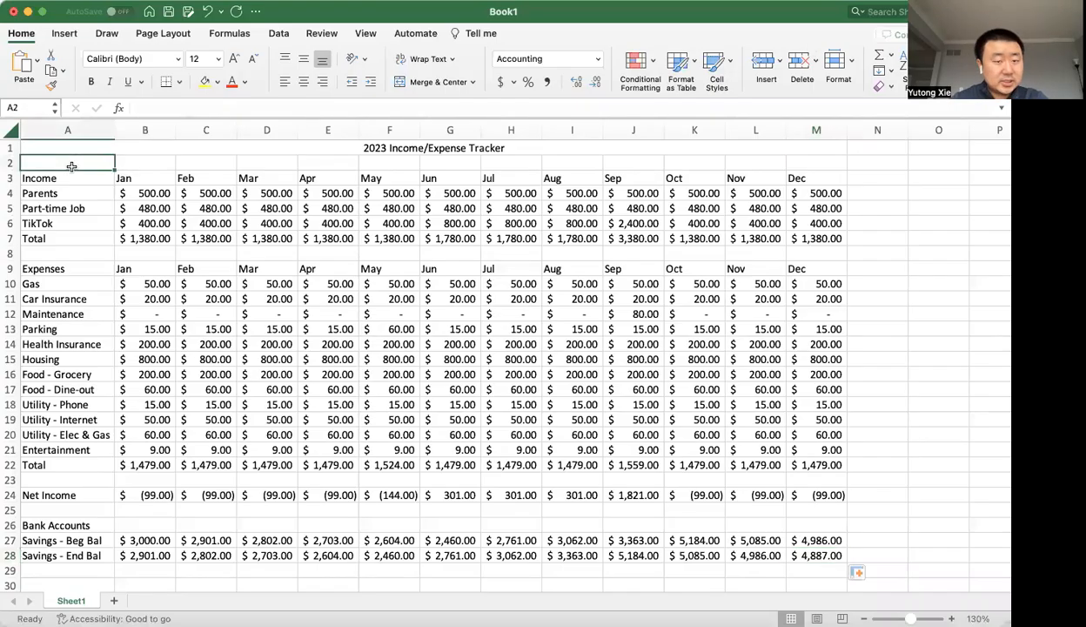
scroll(143, 305, down, 2)
scroll(144, 309, down, 3)
scroll(96, 227, up, 5)
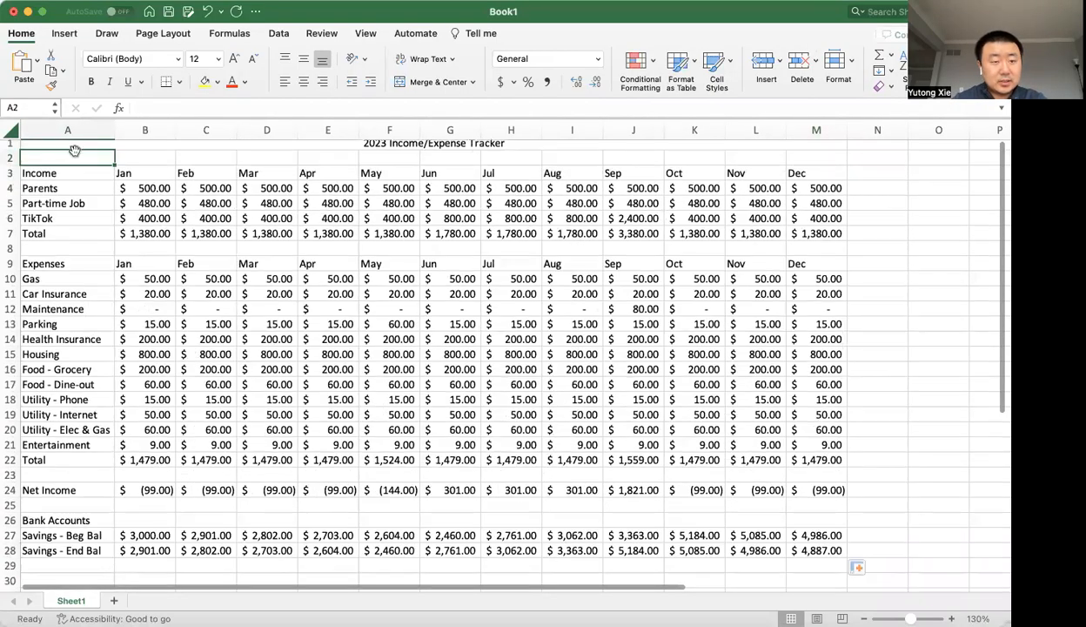
scroll(197, 265, up, 2)
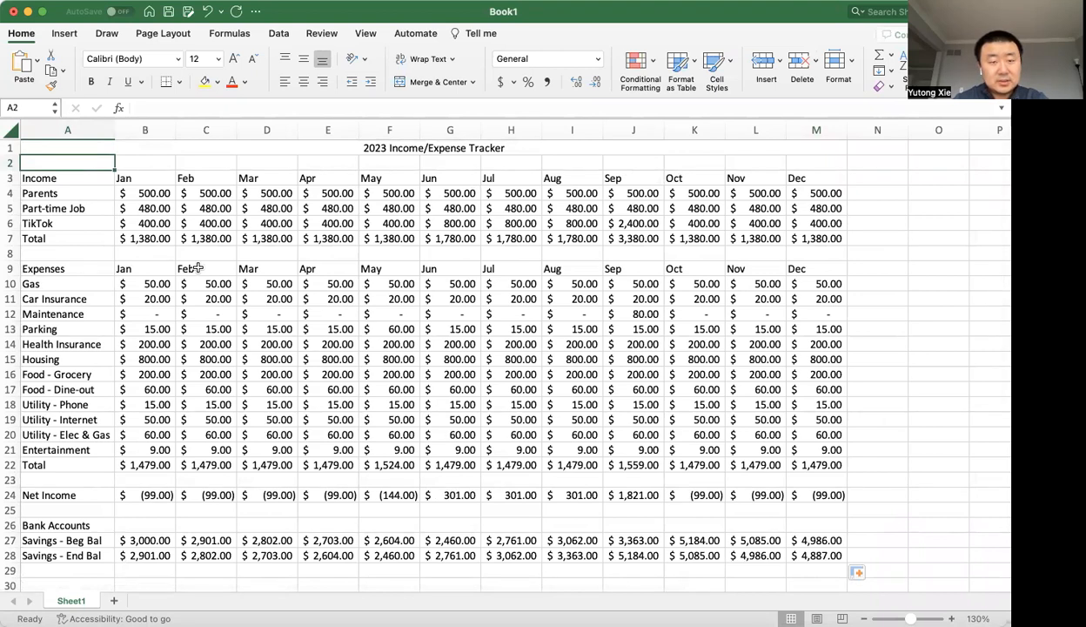
Try inserting a blank row above the title in row 1, and delete the inserted row each time.
click(14, 148)
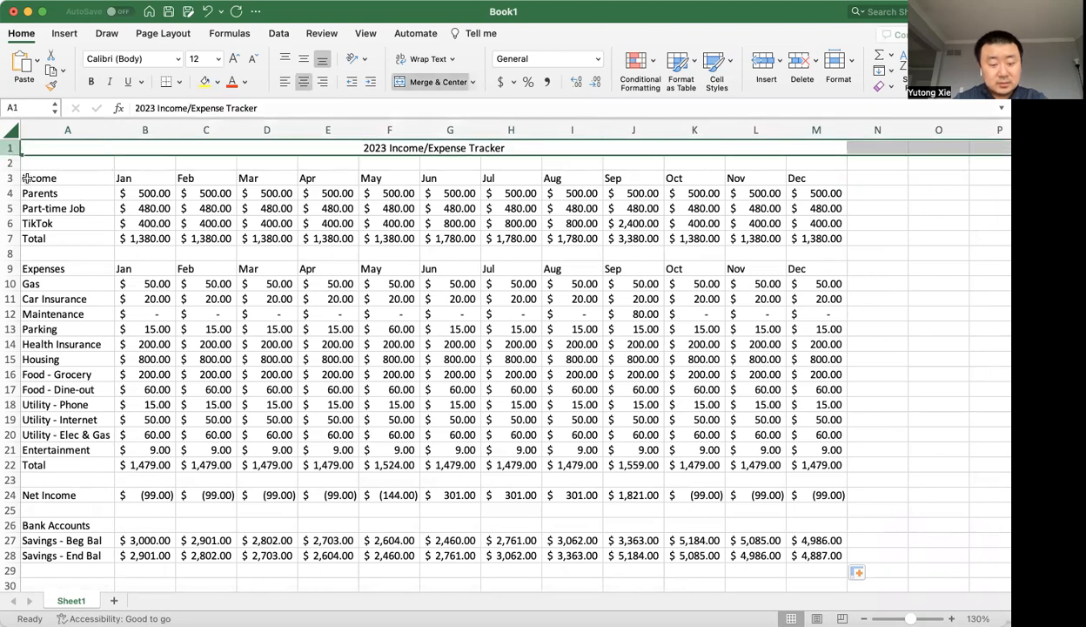
key(ctrl+shift+equal)
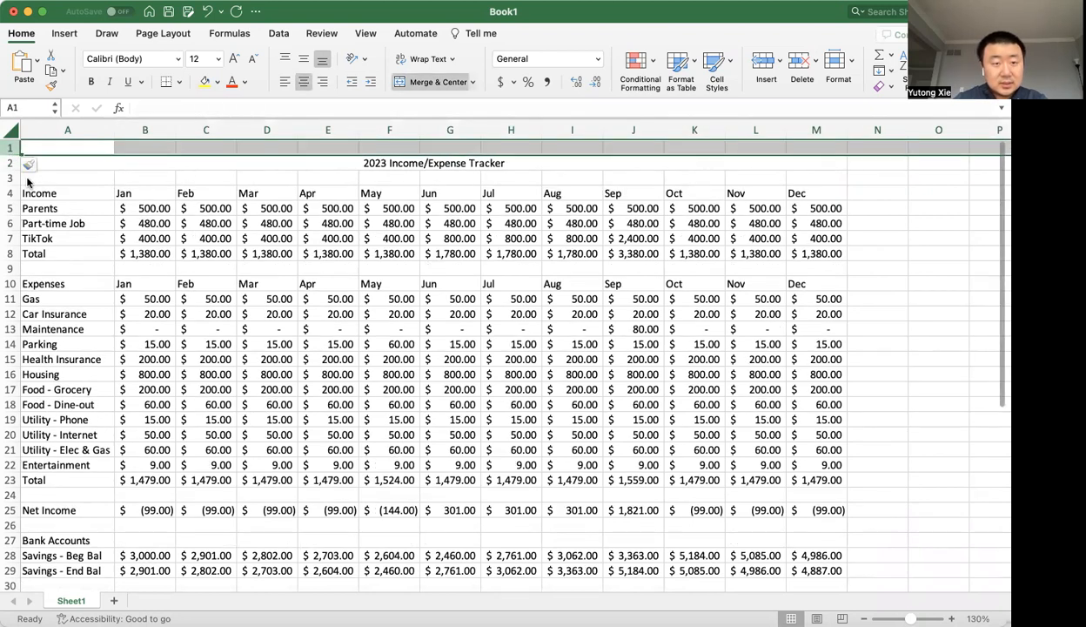
key(ctrl+minus)
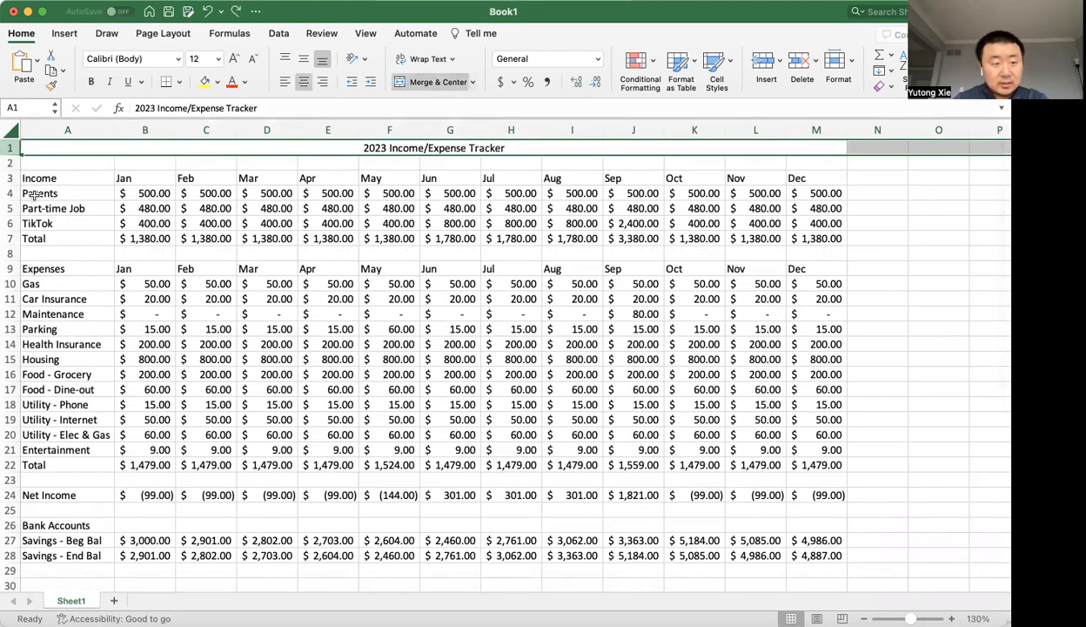
right_click(11, 147)
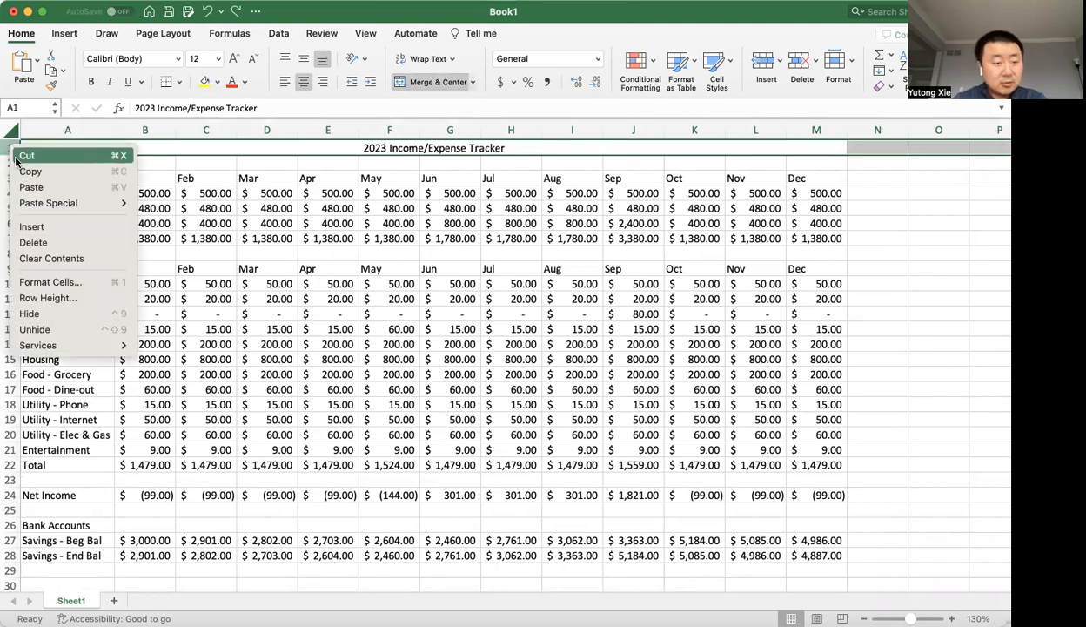
click(6, 148)
right_click(5, 146)
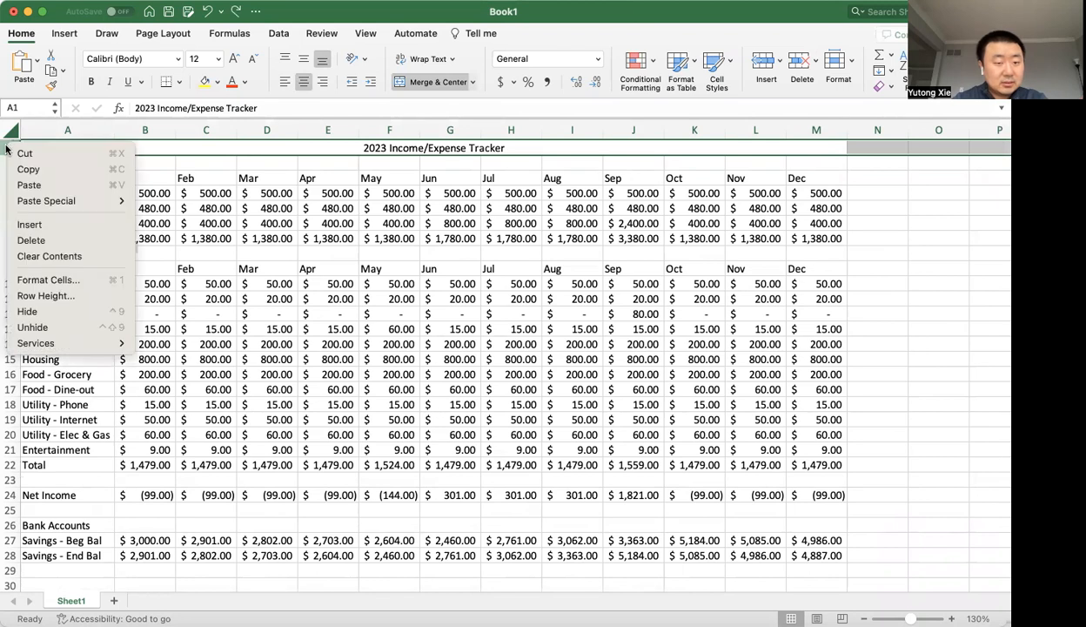
click(4, 147)
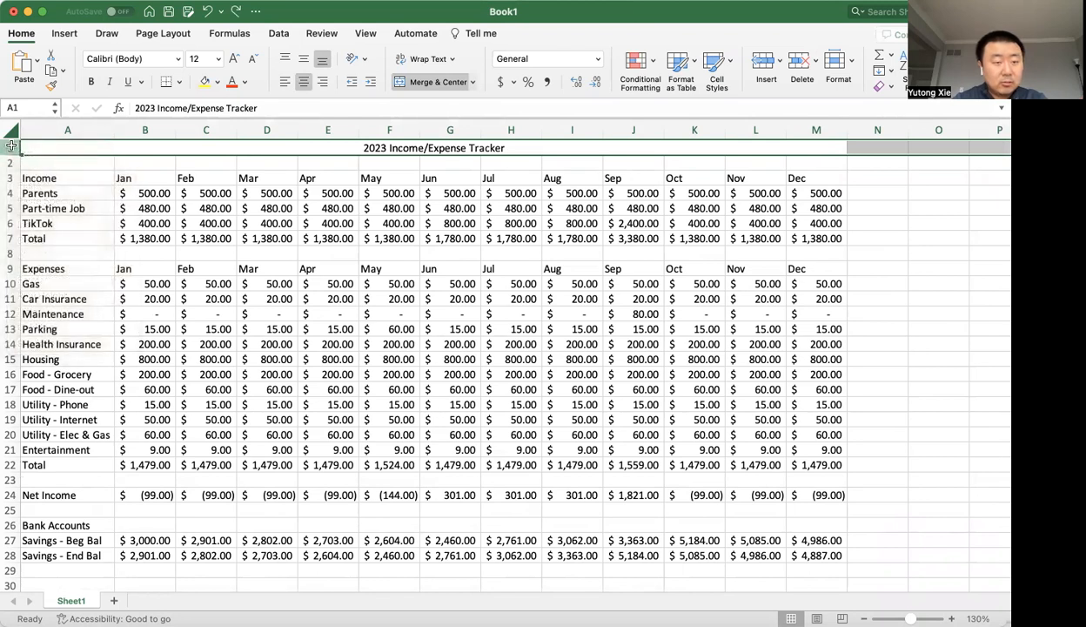
right_click(11, 147)
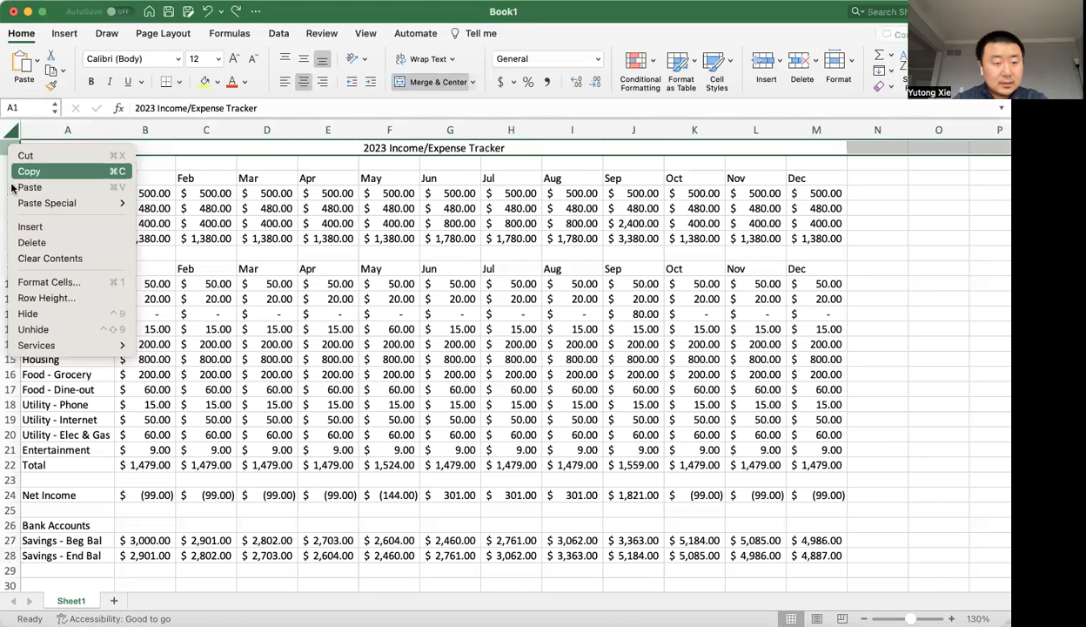
click(31, 226)
key(super+minus)
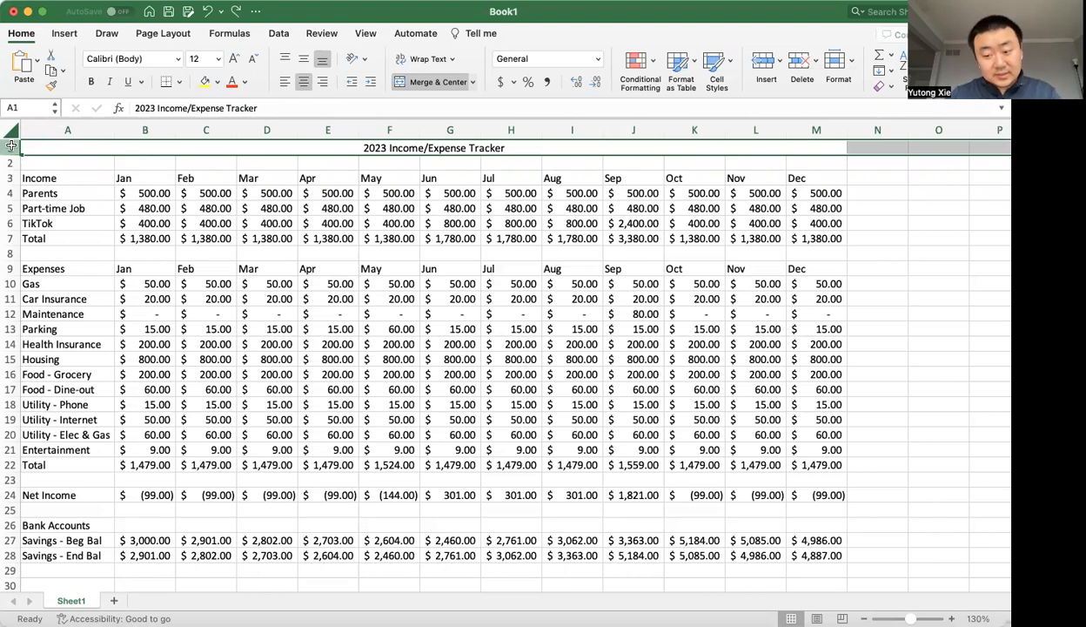
Insert one blank row above the 2023 Income/Expense Tracker title.
key(super+shift+equal)
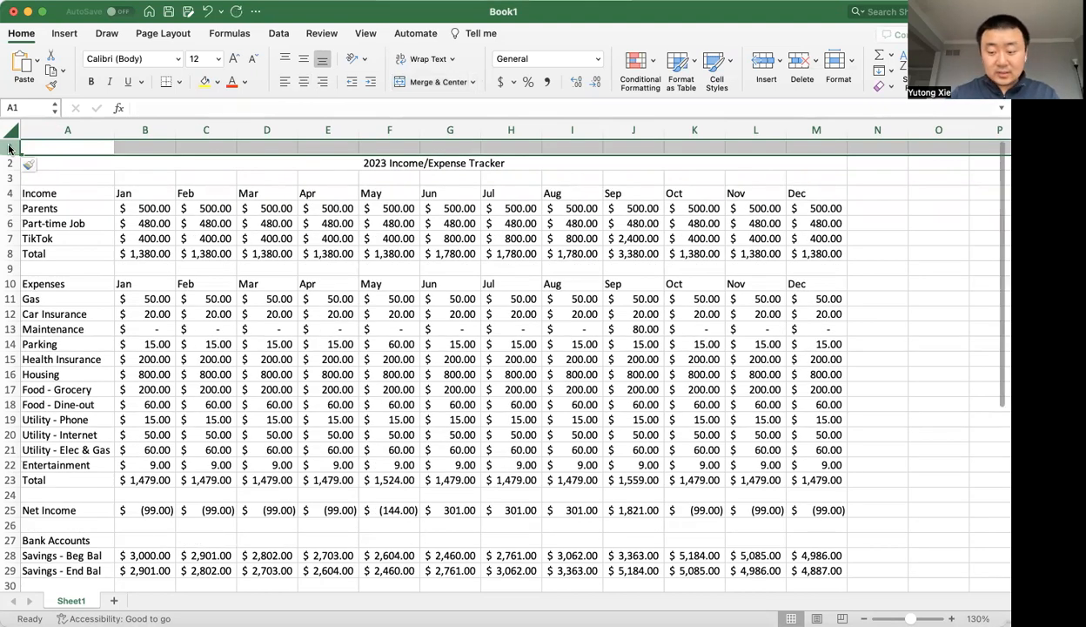
Insert three blank columns before column A and delete those three columns again.
click(93, 130)
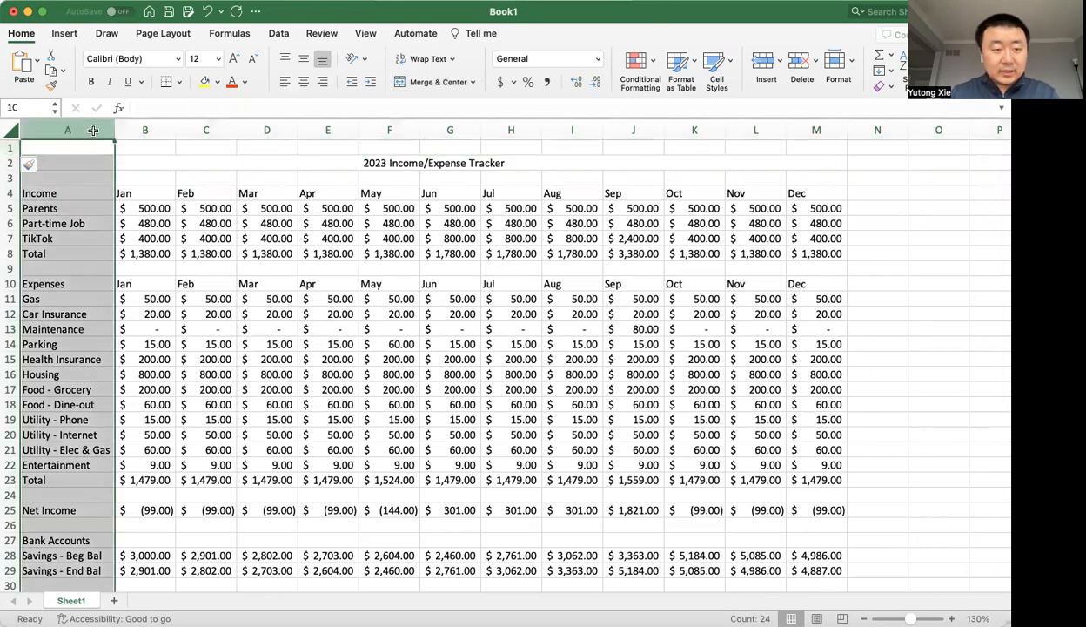
key(super+shift+equal)
key(super+shift+equal)
key(super+shift+equal)
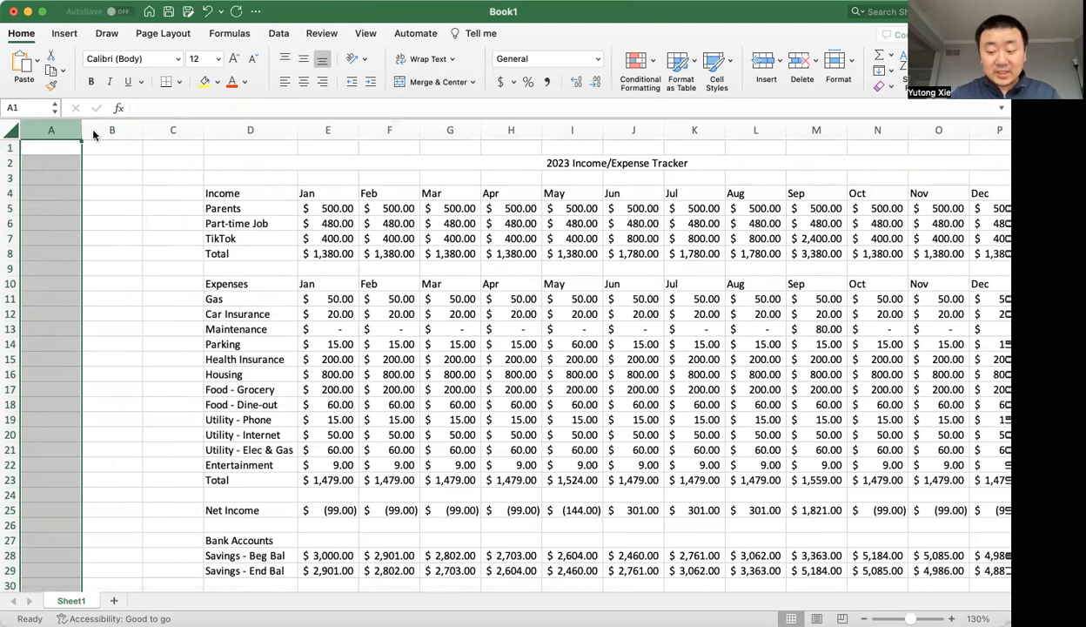
key(super+minus)
key(super+minus)
key(super+minus)
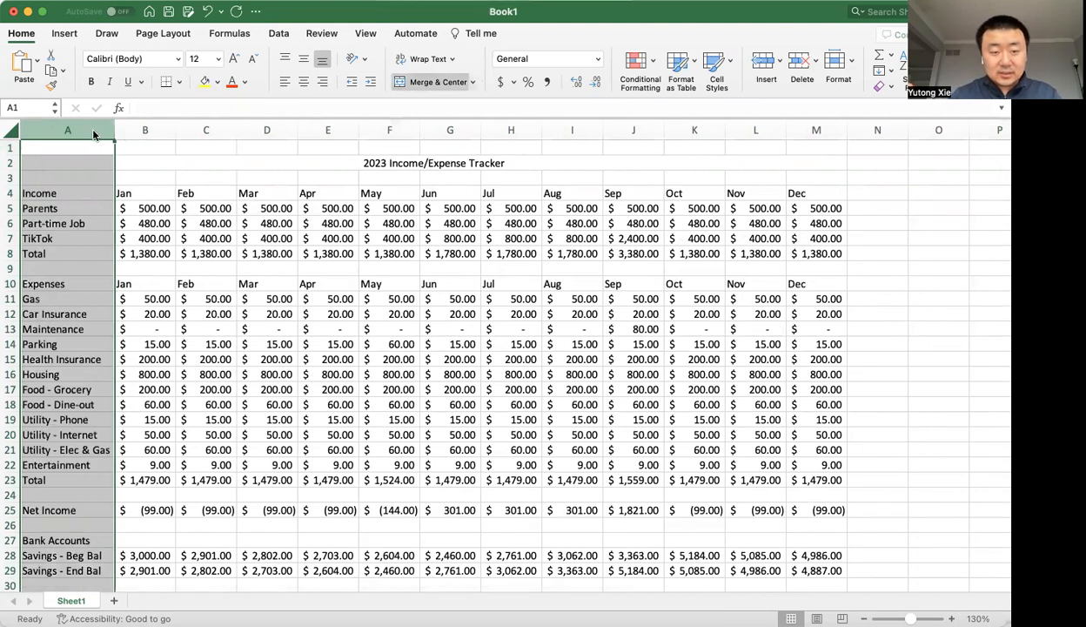
Enter TikTok in cell A1 and select the adjacent cell B1.
click(43, 145)
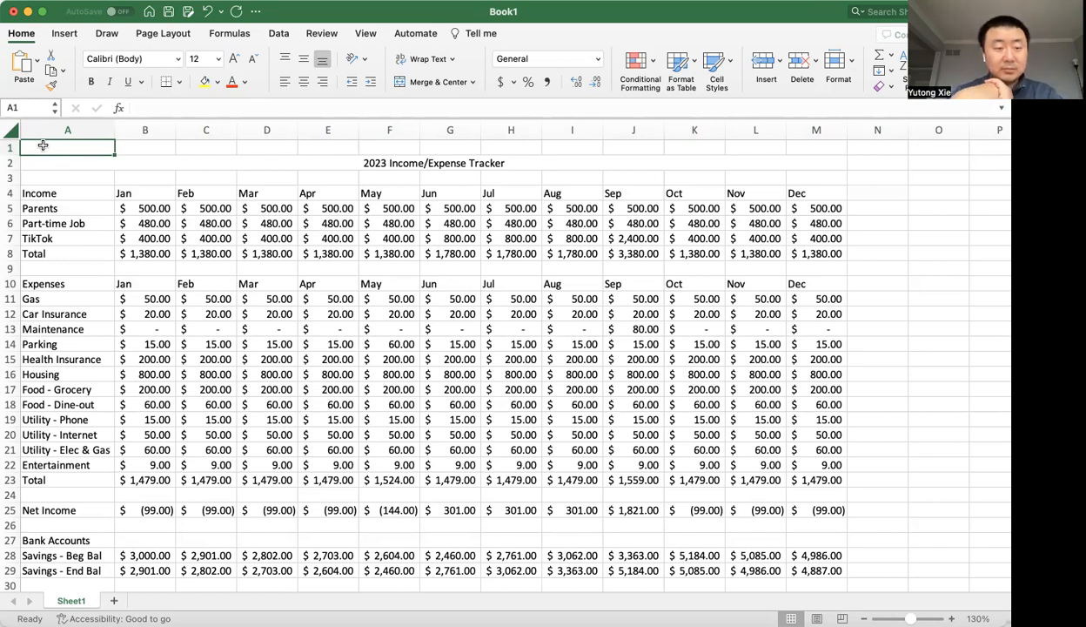
text(T)
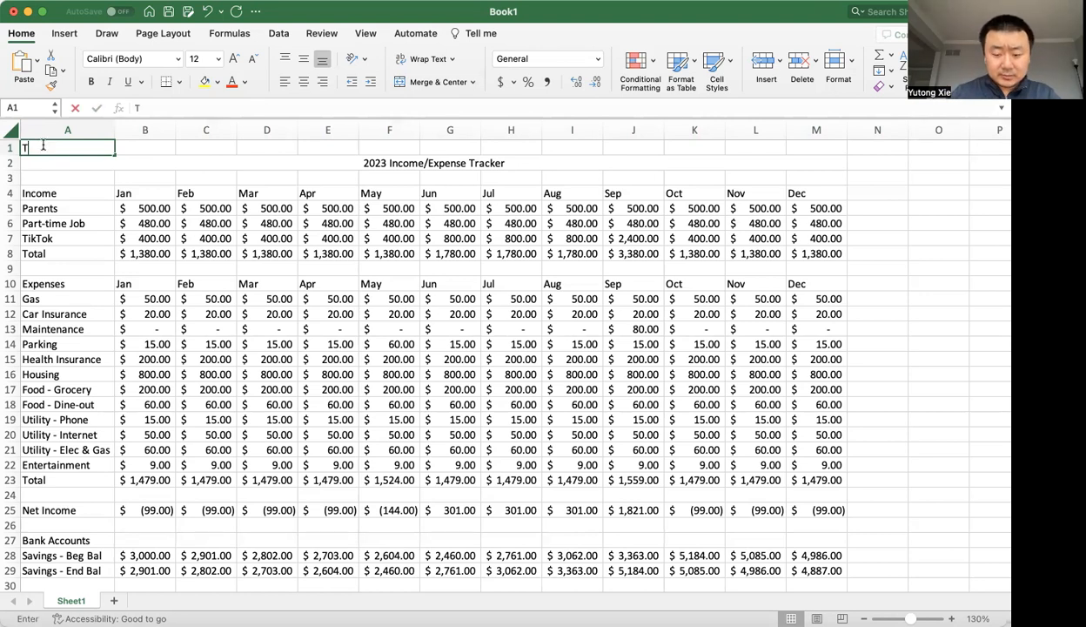
text(ikTok)
key(Return)
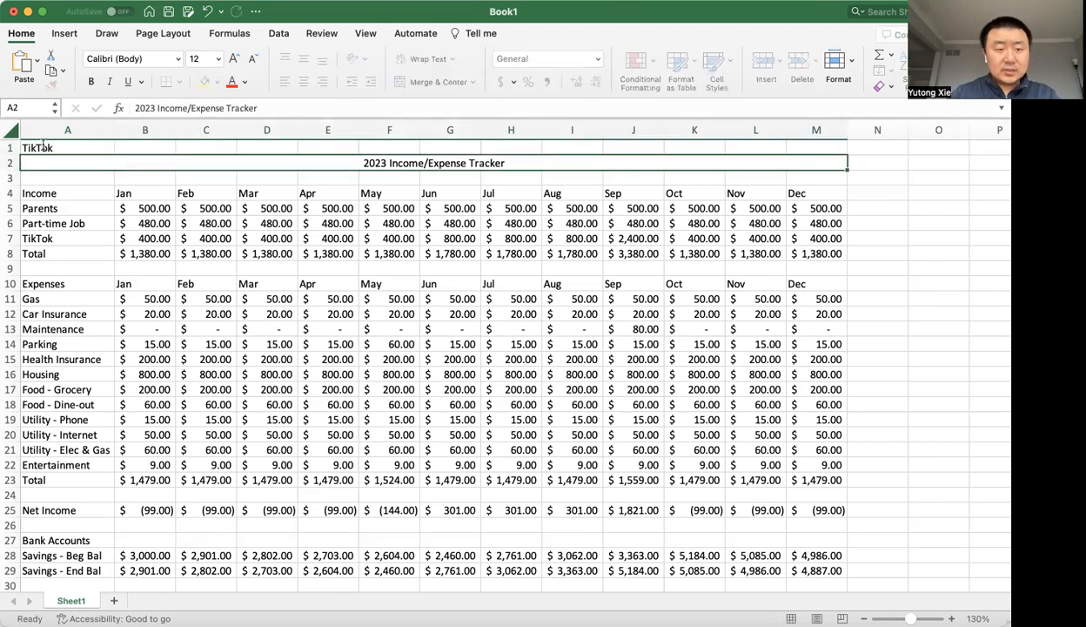
key(Up)
key(Right)
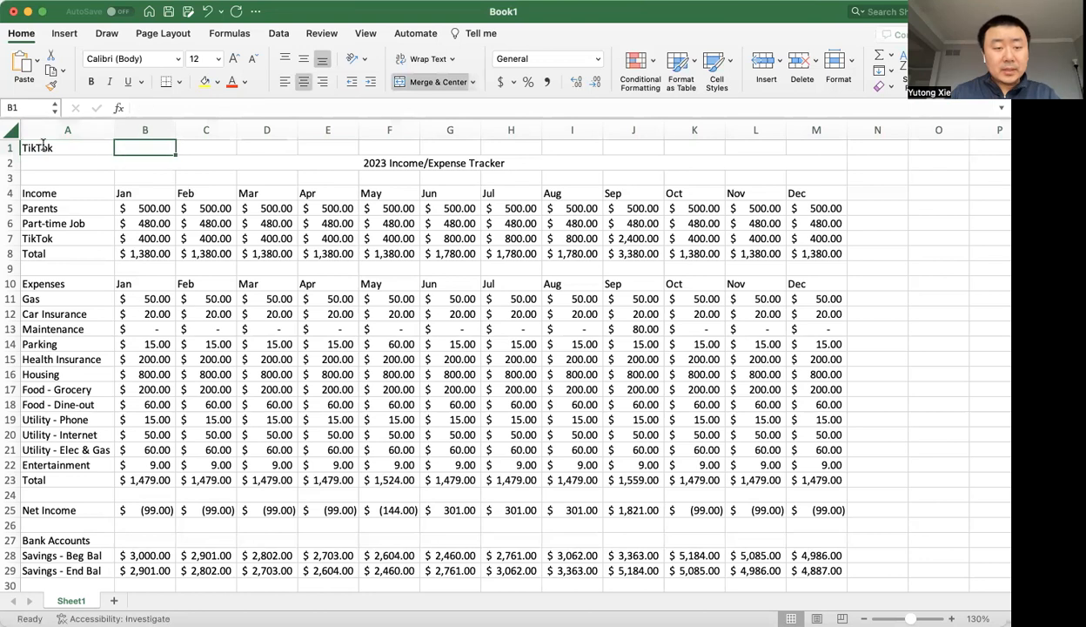
key(Down)
key(Down)
key(Down)
key(Down)
key(Up)
key(Up)
key(Up)
key(Up)
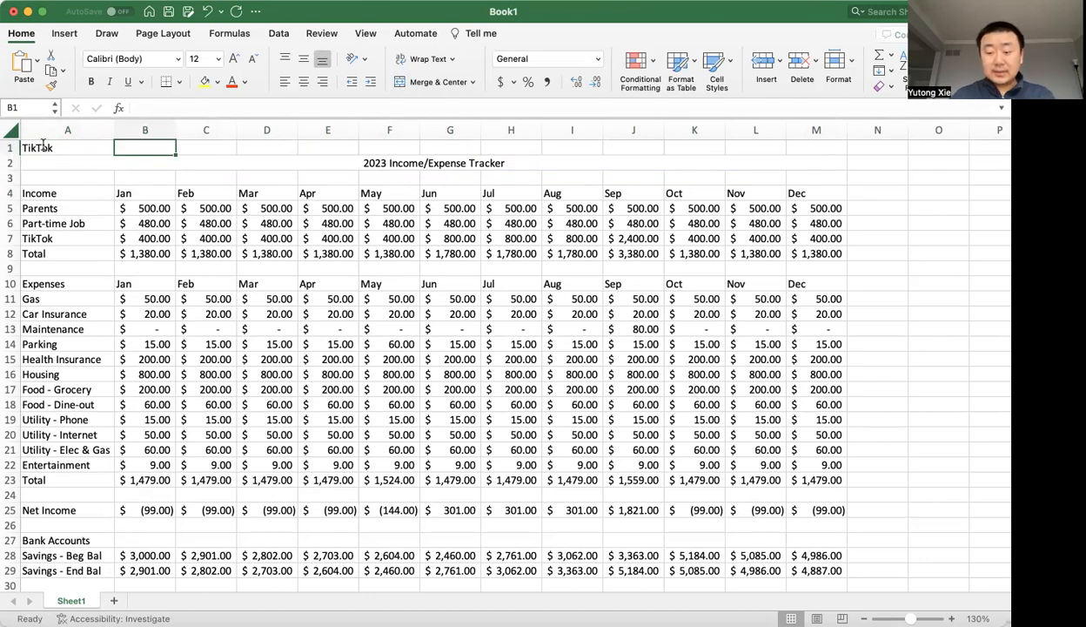
Start a VLOOKUP formula in cell B1 with A1 as the lookup value.
text(=)
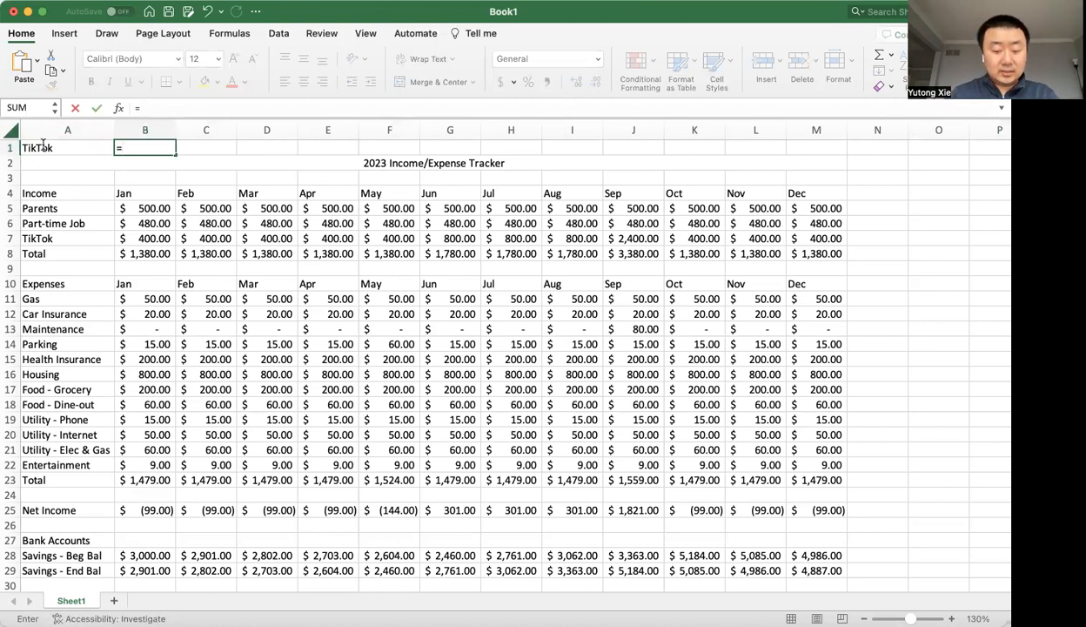
text(v)
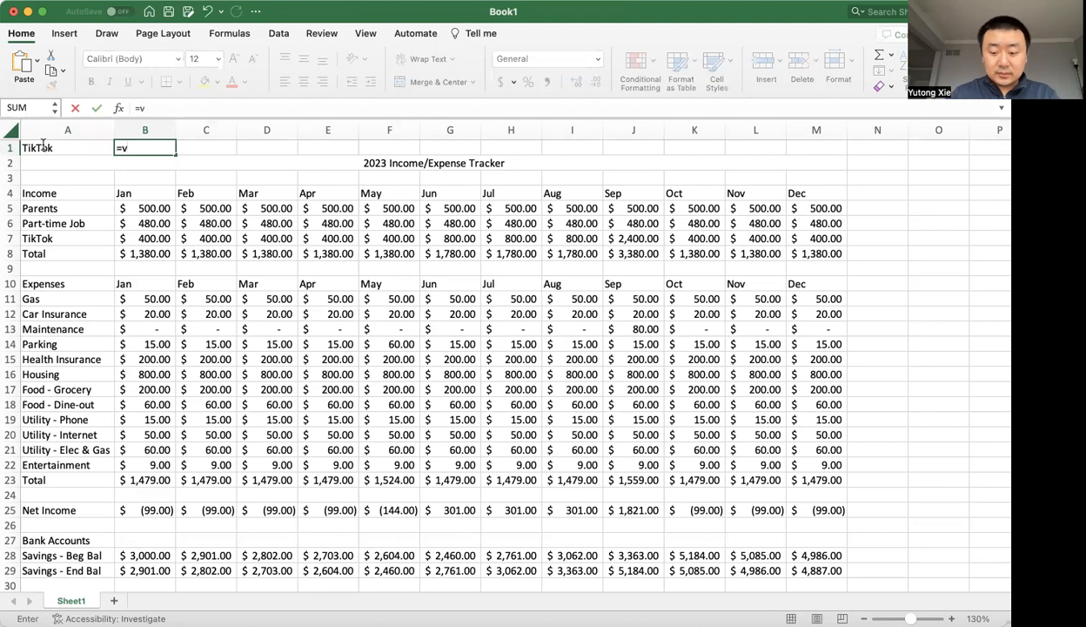
text(lookup)
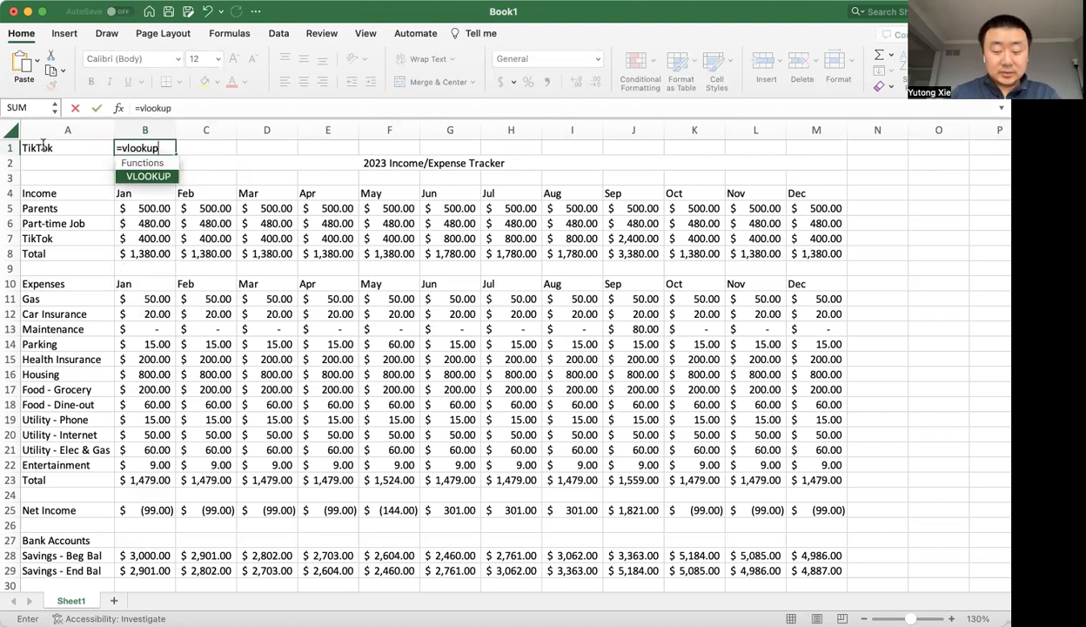
text(()
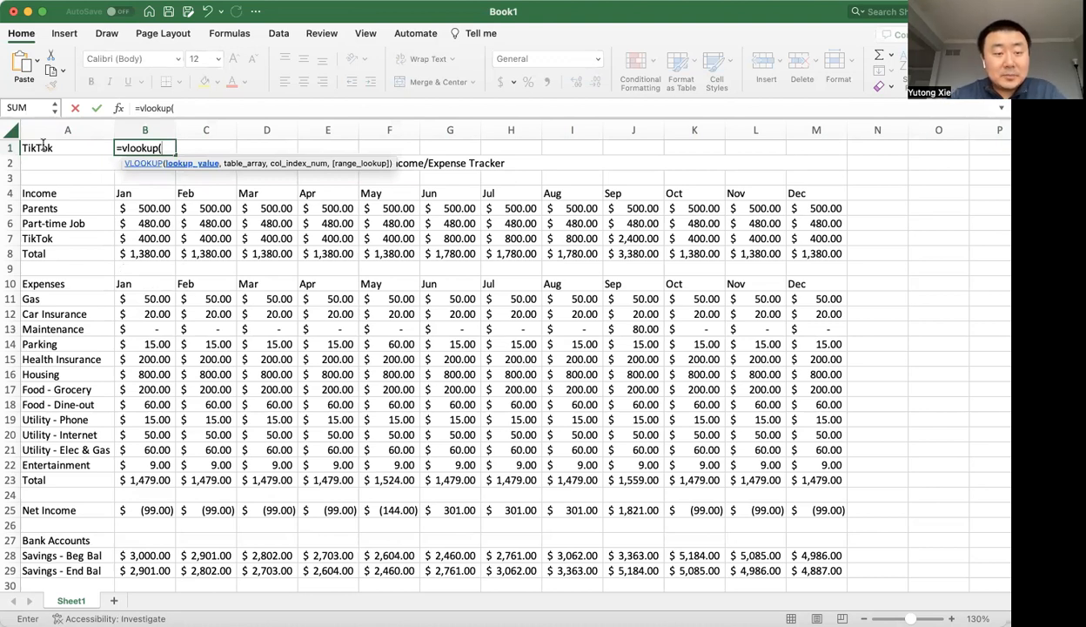
click(42, 146)
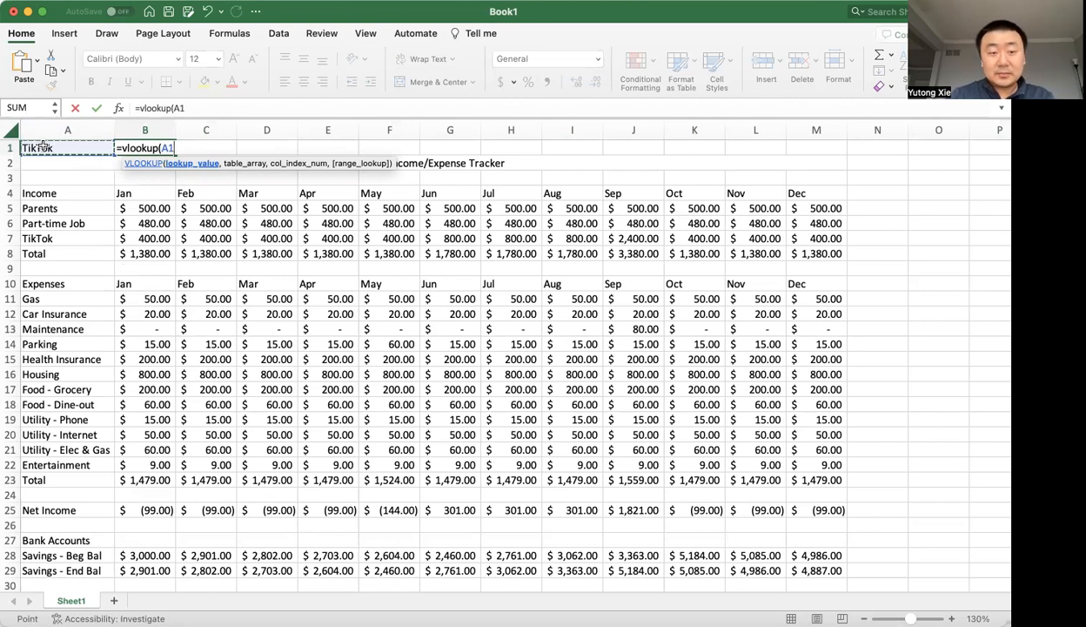
text(,)
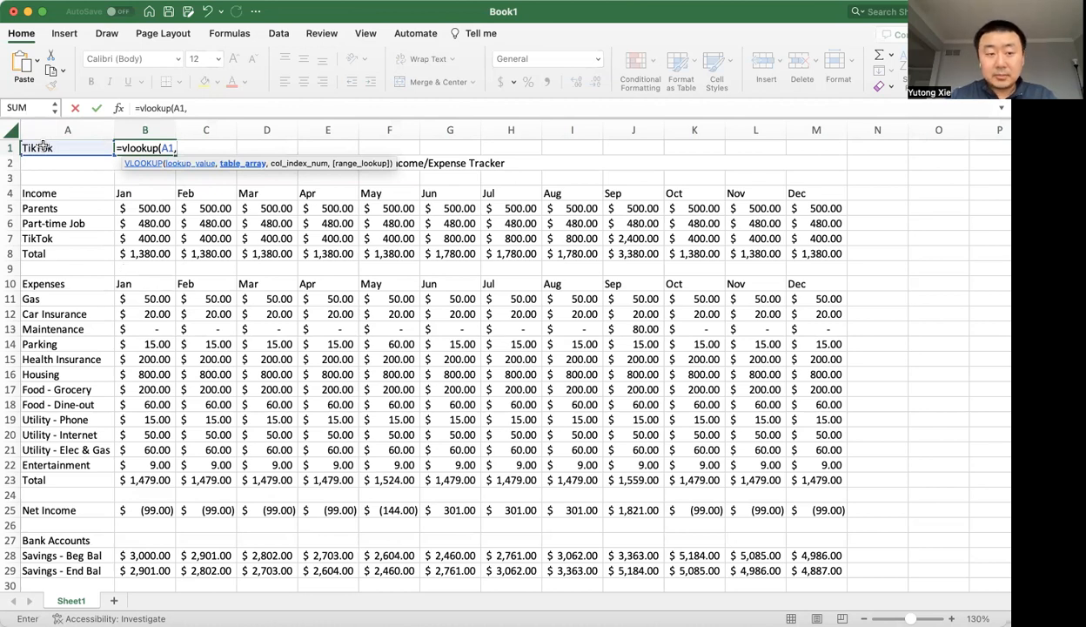
Set the VLOOKUP's table array to A4:M29, covering the income, expense and bank account sections.
drag(55, 209, 811, 236)
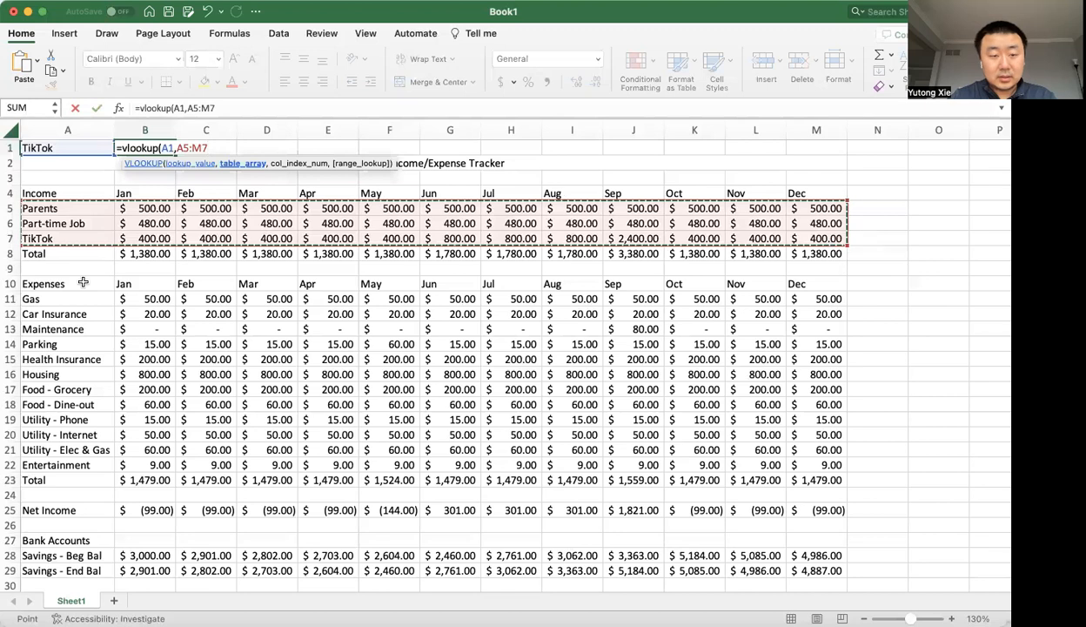
click(72, 191)
drag(72, 192, 834, 574)
scroll(822, 487, down, 3)
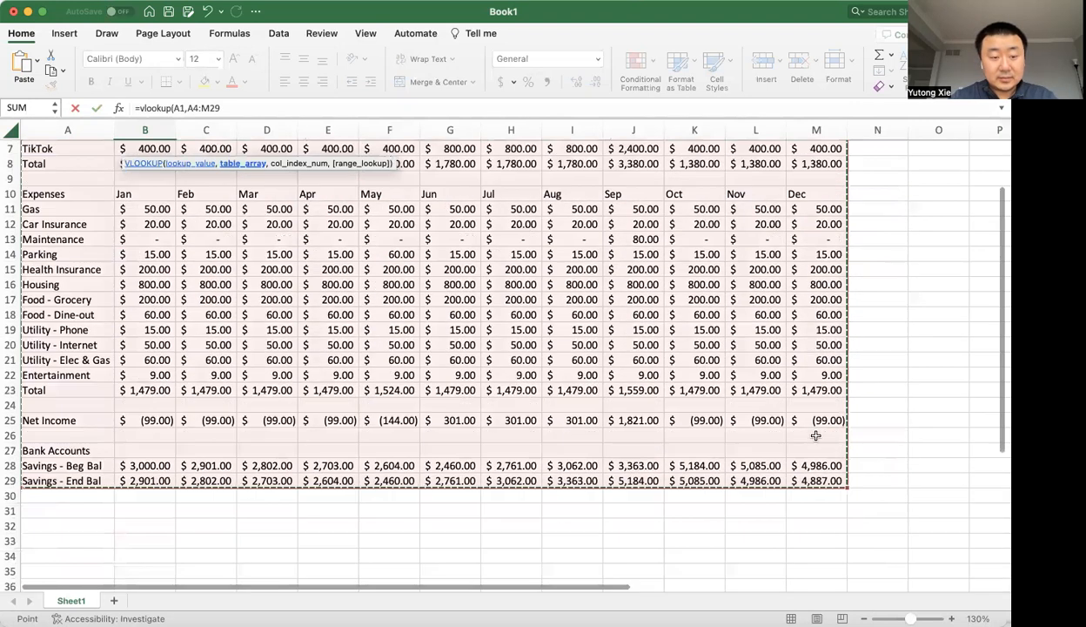
scroll(818, 452, up, 3)
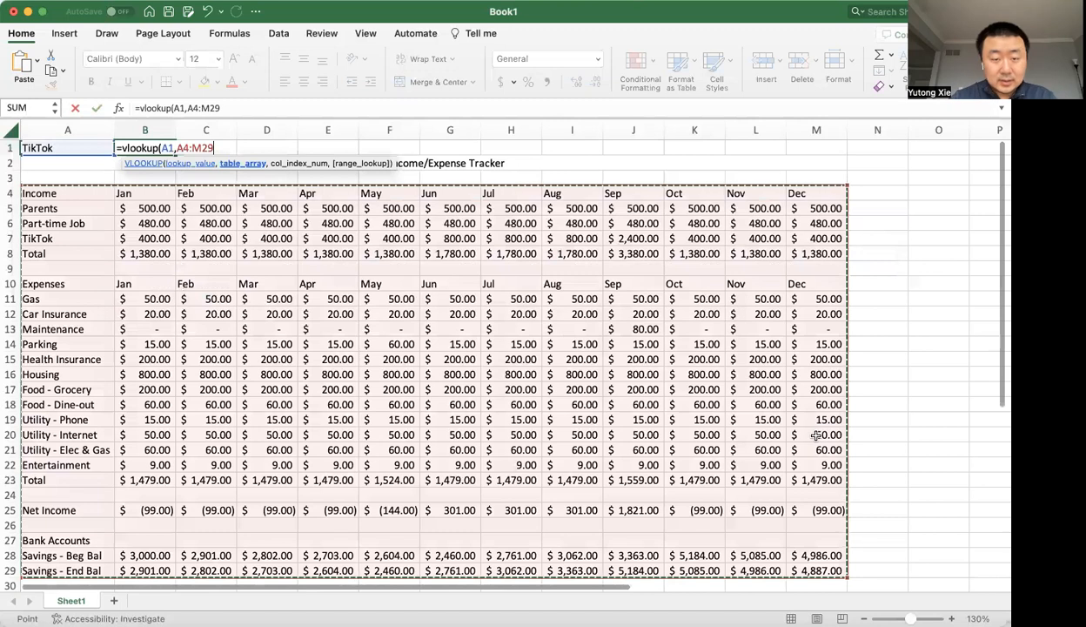
Set the VLOOKUP's column index to 2 and complete the formula in B1.
text(,1)
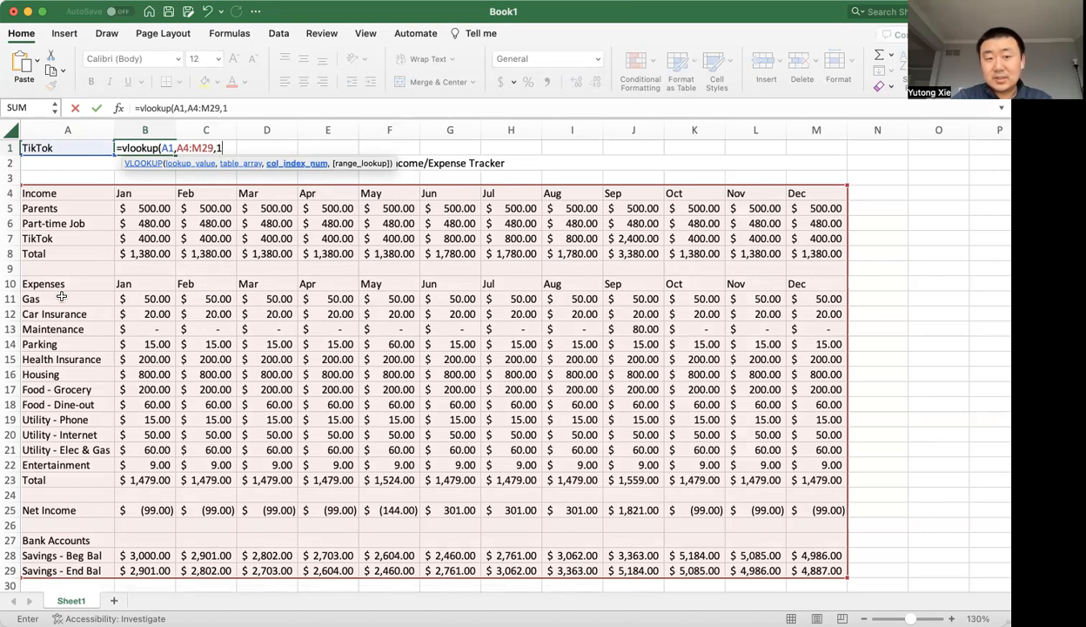
key(BackSpace)
text(2)
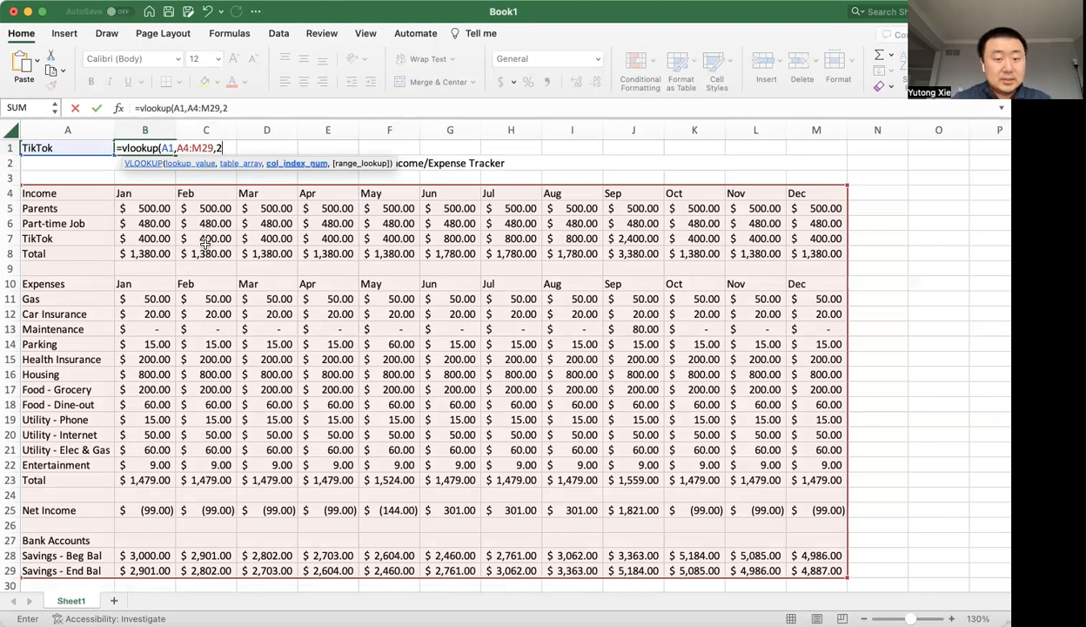
text())
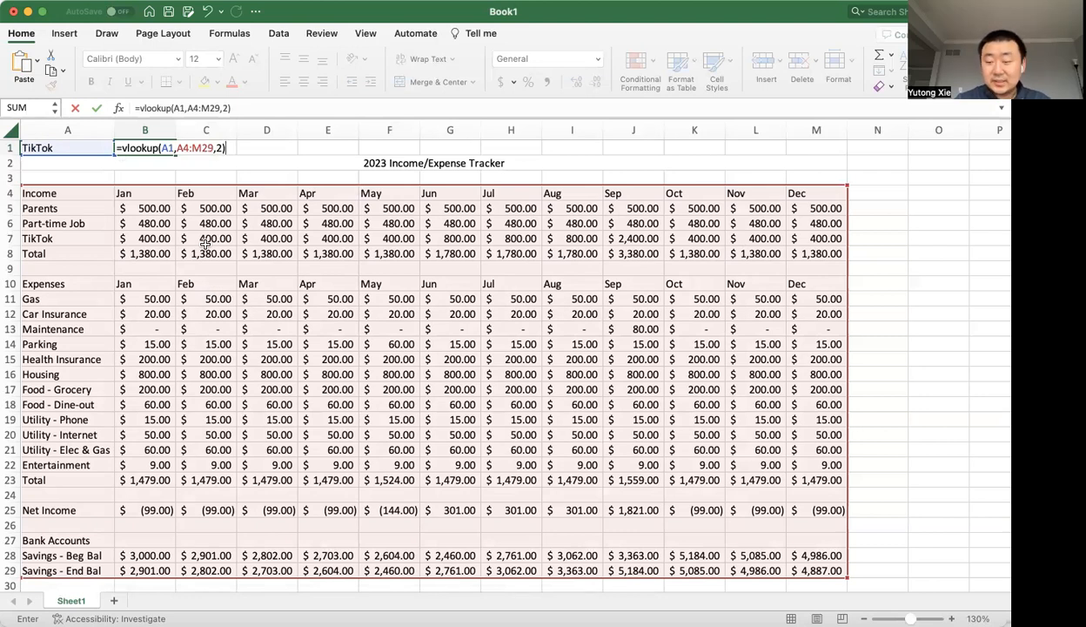
key(Return)
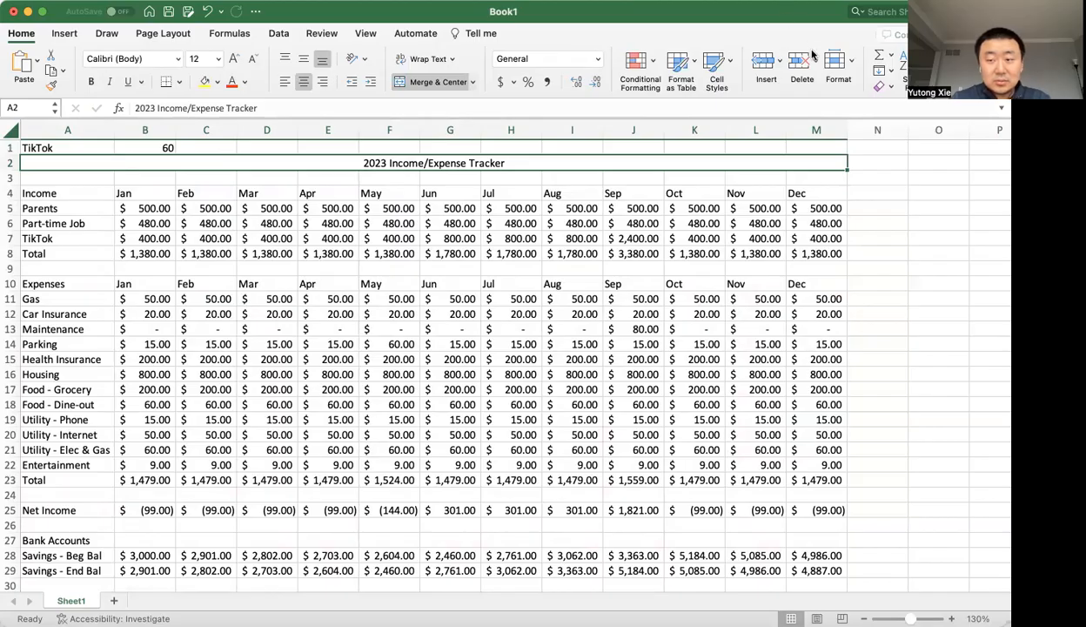
Set the range lookup argument of the B1 VLOOKUP to FALSE for an exact match.
key(super+z)
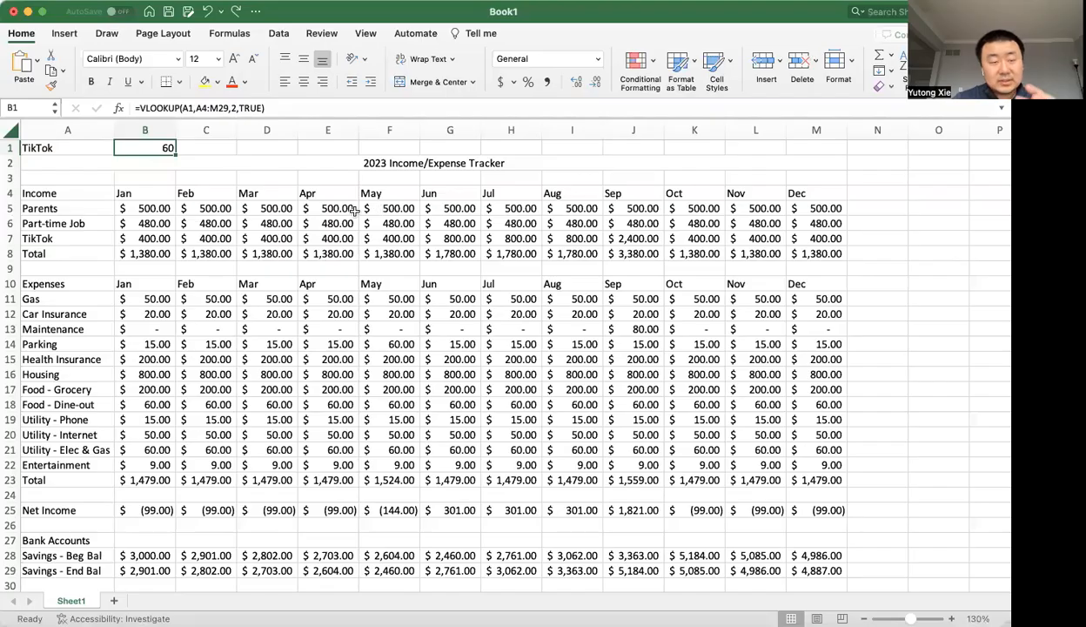
double_click(167, 149)
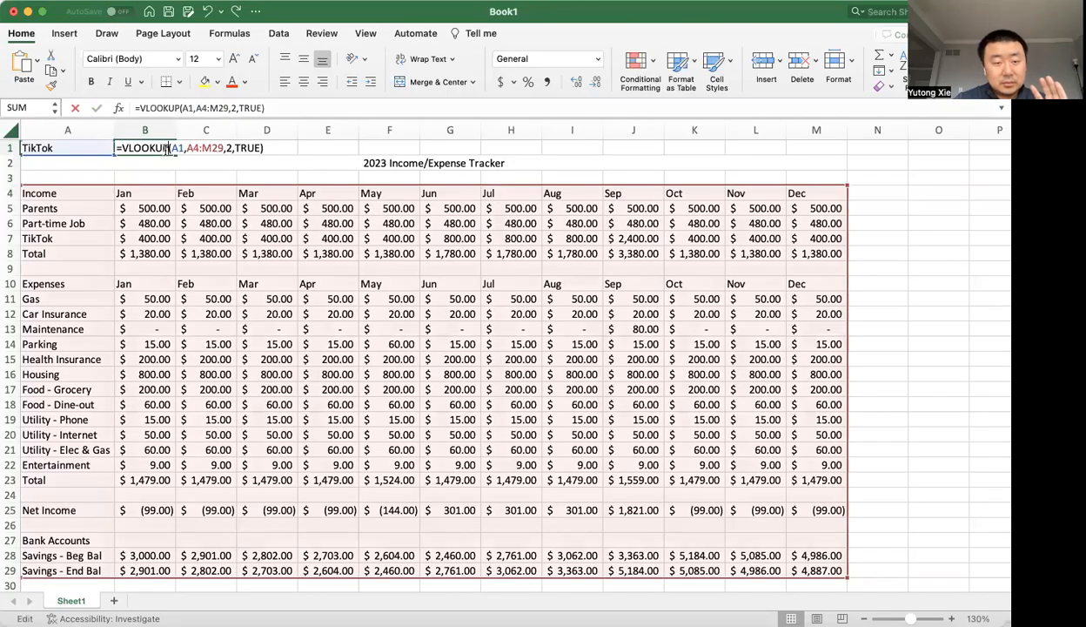
double_click(248, 149)
key(BackSpace)
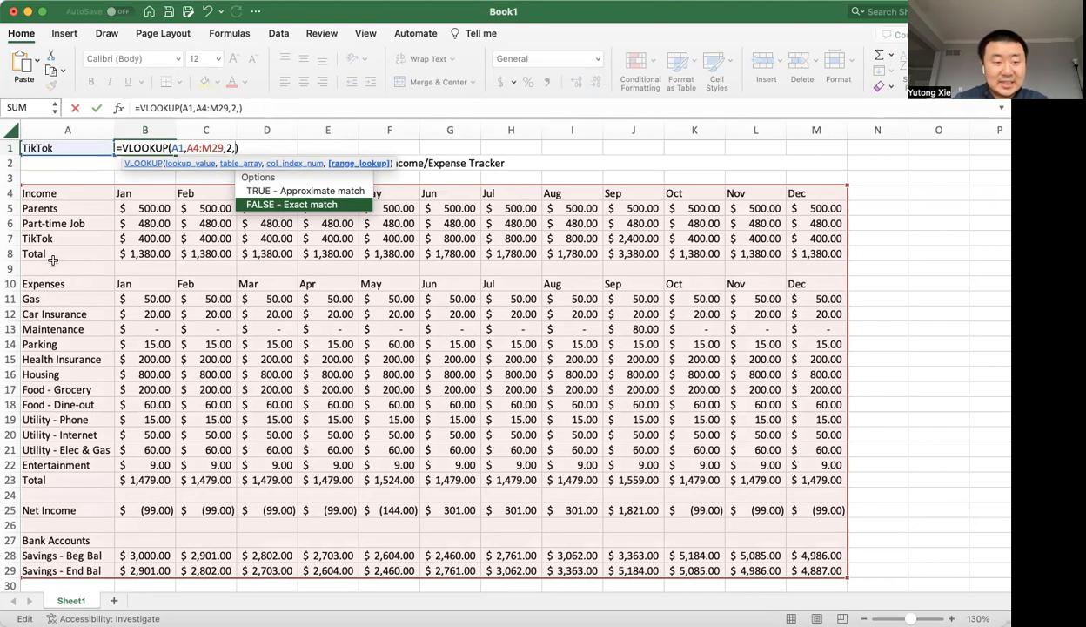
text(1)
key(BackSpace)
text(FAS)
key(BackSpace)
text(LSE)
key(Left)
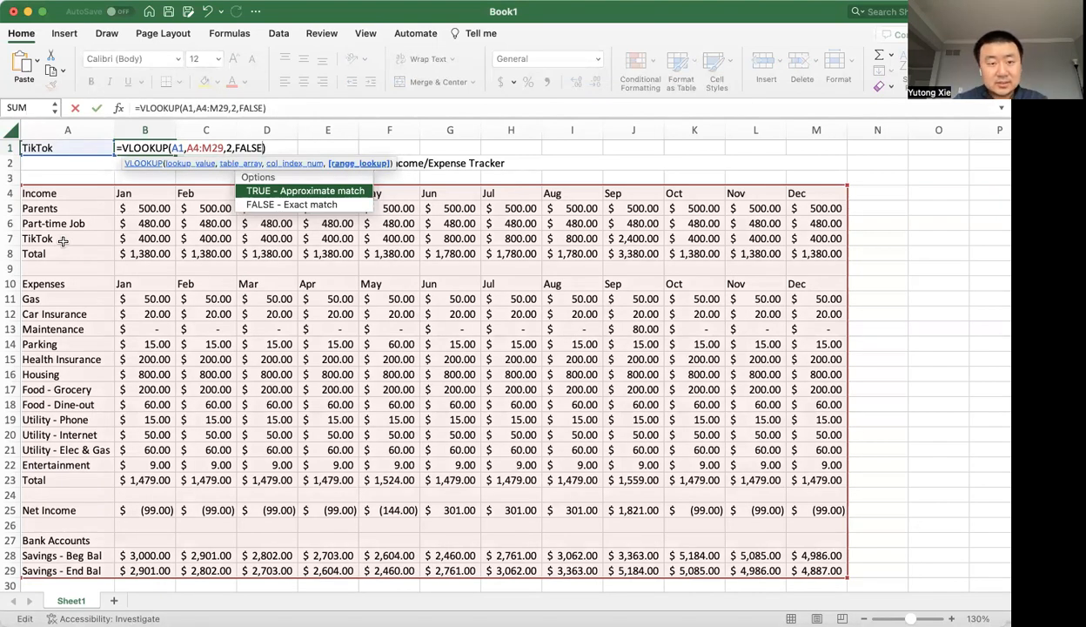
key(Down)
key(Return)
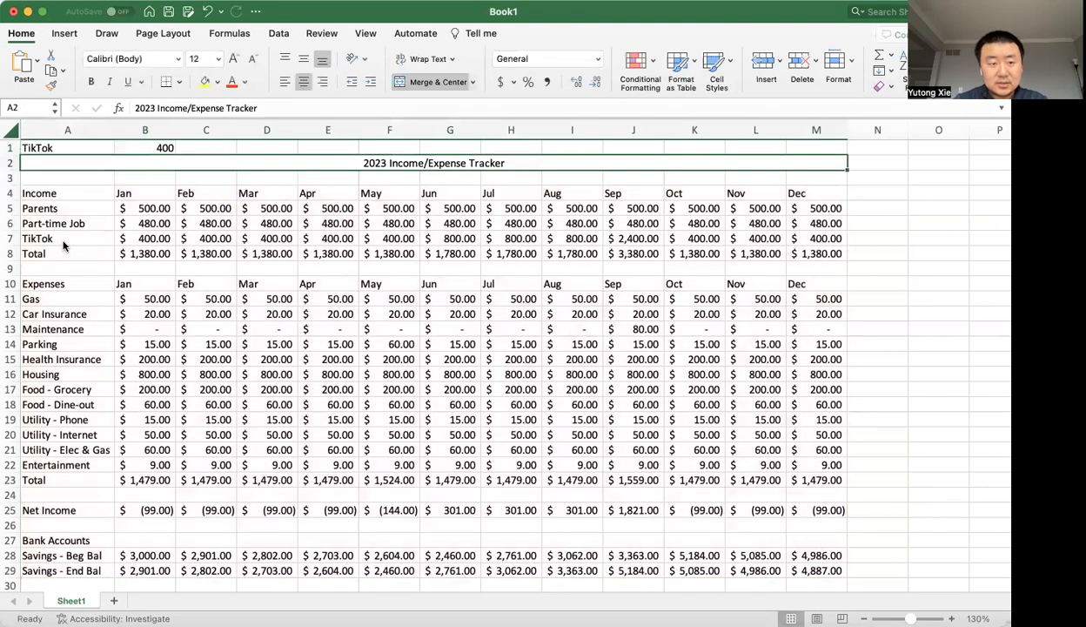
Copy the Accounting number format from cell B5 onto B1:M1 with Format Painter.
click(146, 147)
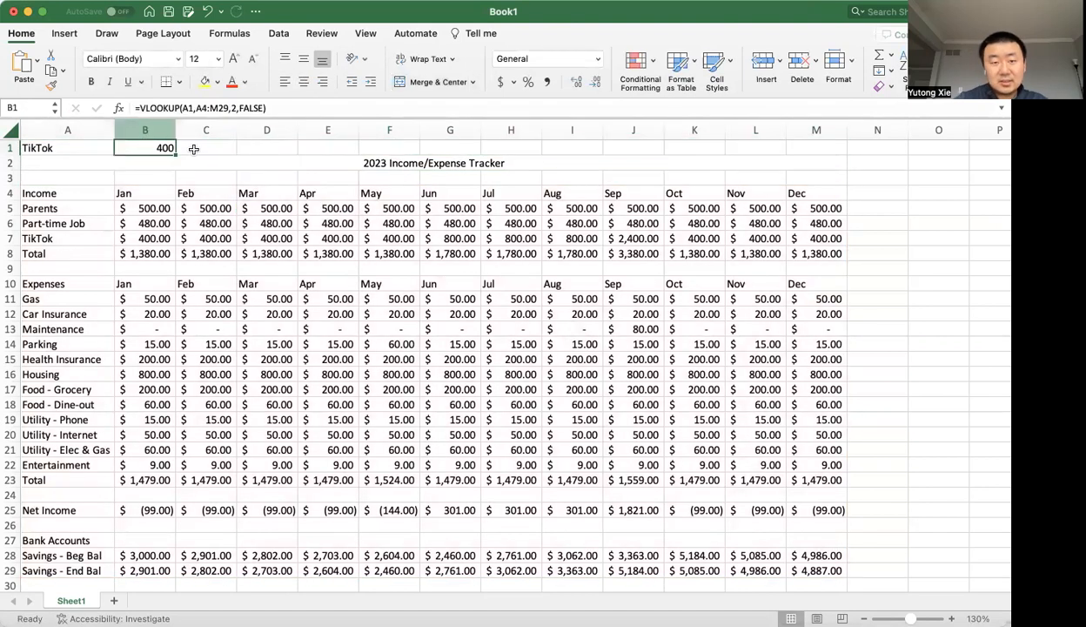
click(152, 208)
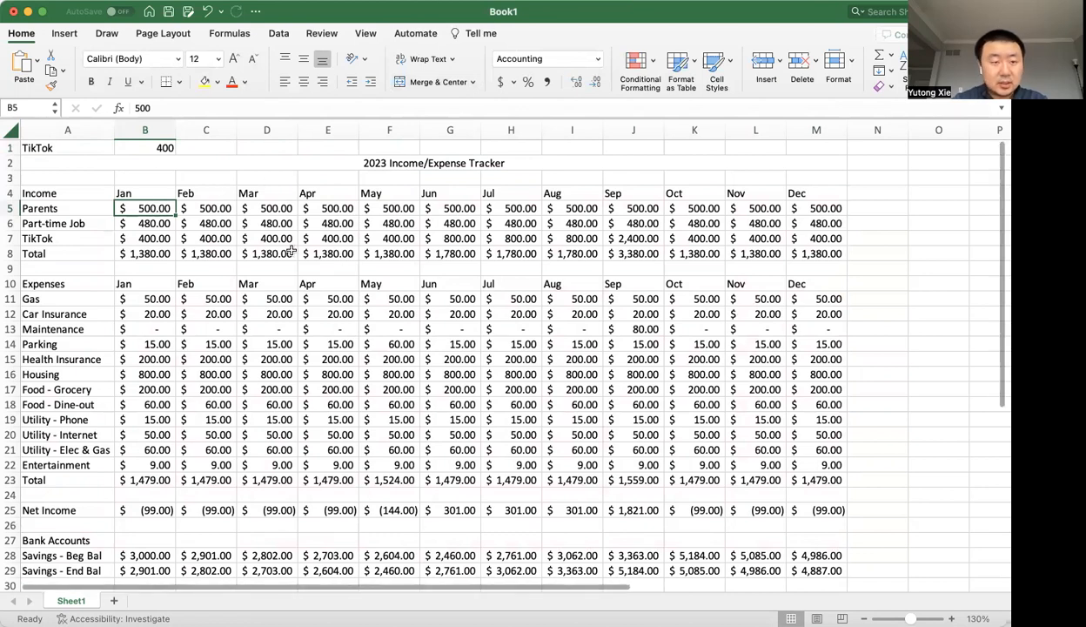
click(51, 85)
drag(162, 146, 772, 146)
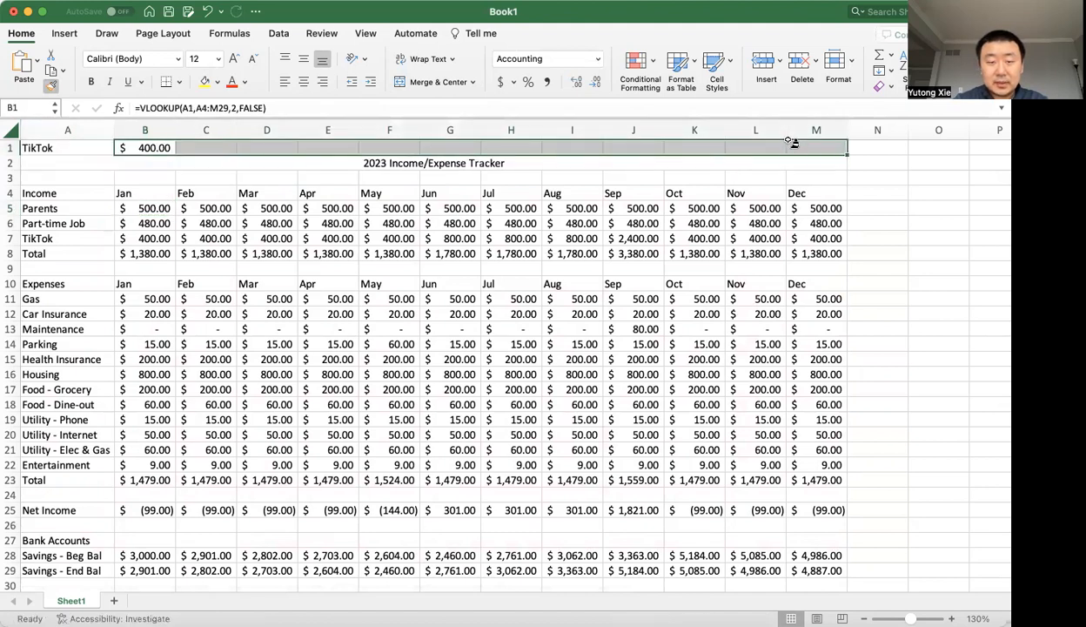
Fill the B1 VLOOKUP formula across row 1 through cell M1.
click(420, 226)
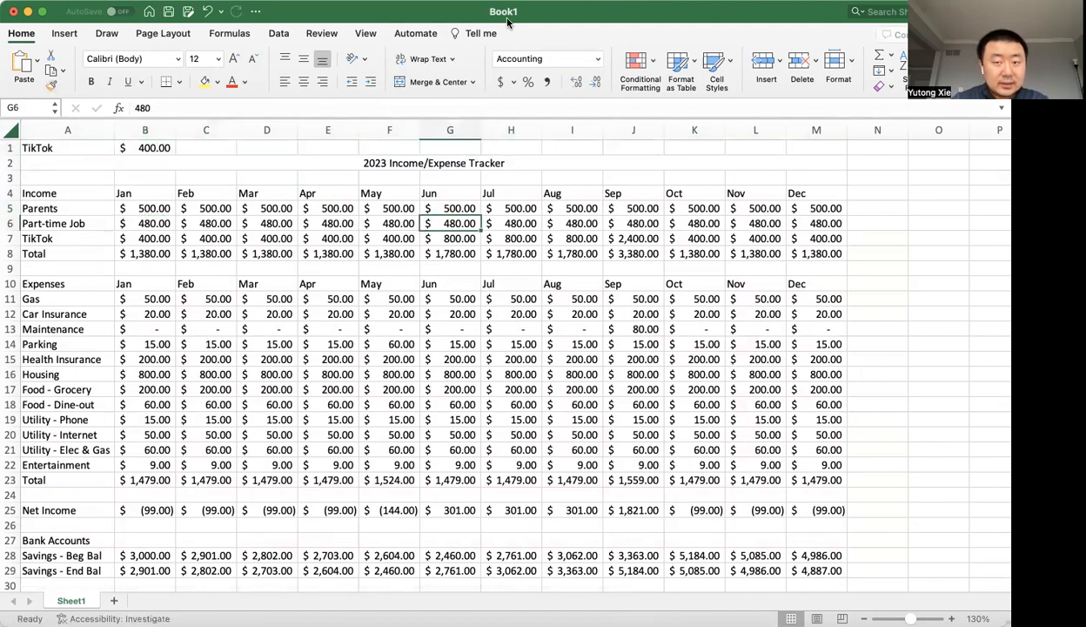
click(166, 148)
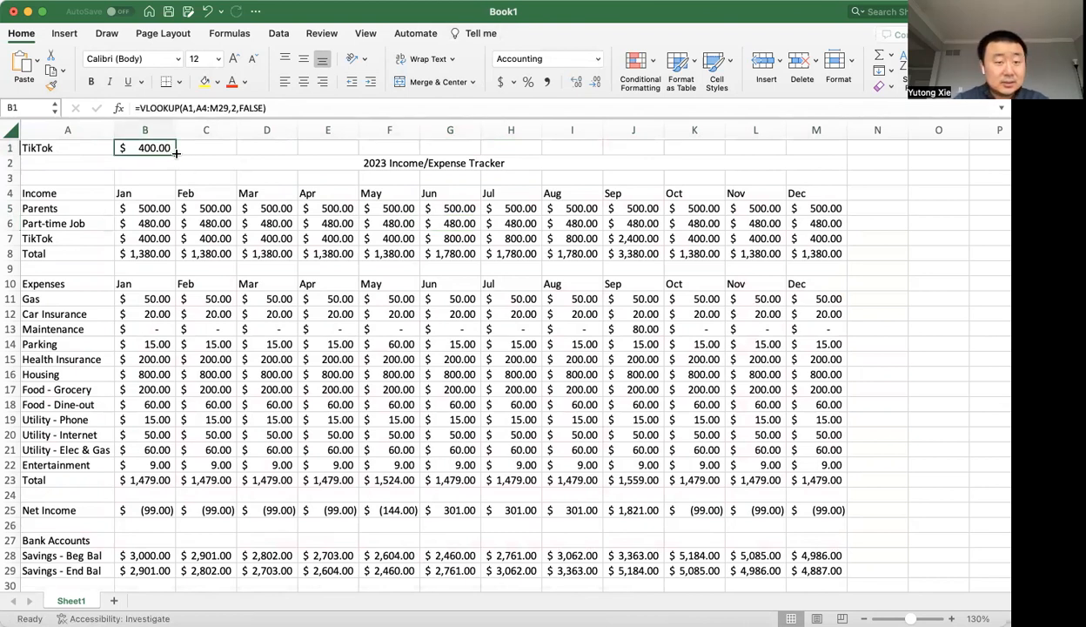
drag(176, 153, 824, 163)
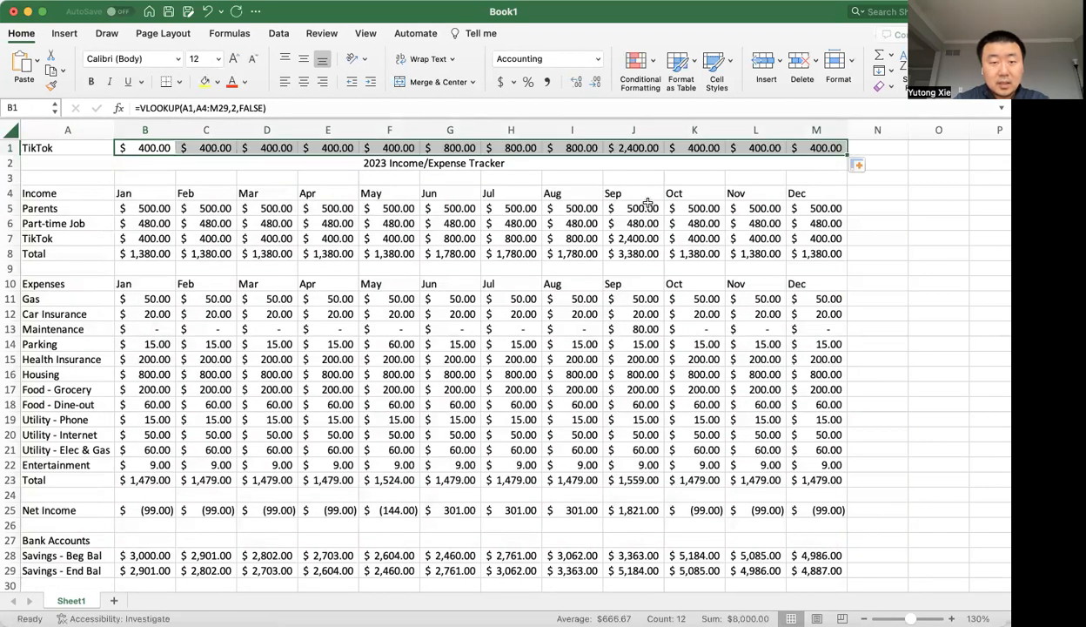
Examine how the lookup value and table array references shift in the copied VLOOKUP formulas in D1, E1 and G1.
drag(214, 148, 212, 237)
click(212, 237)
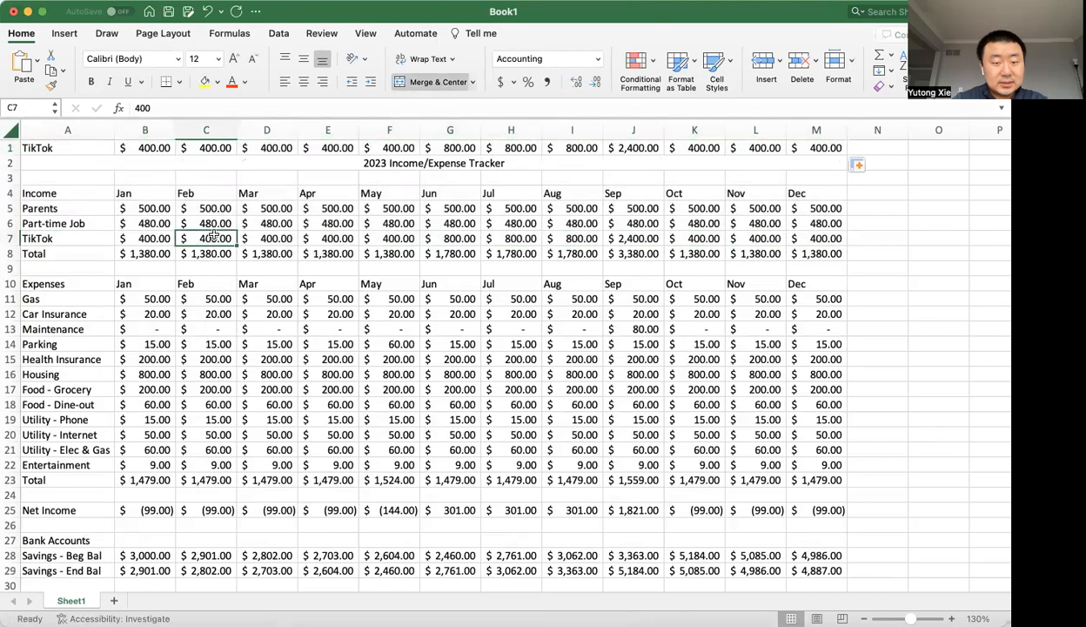
click(271, 146)
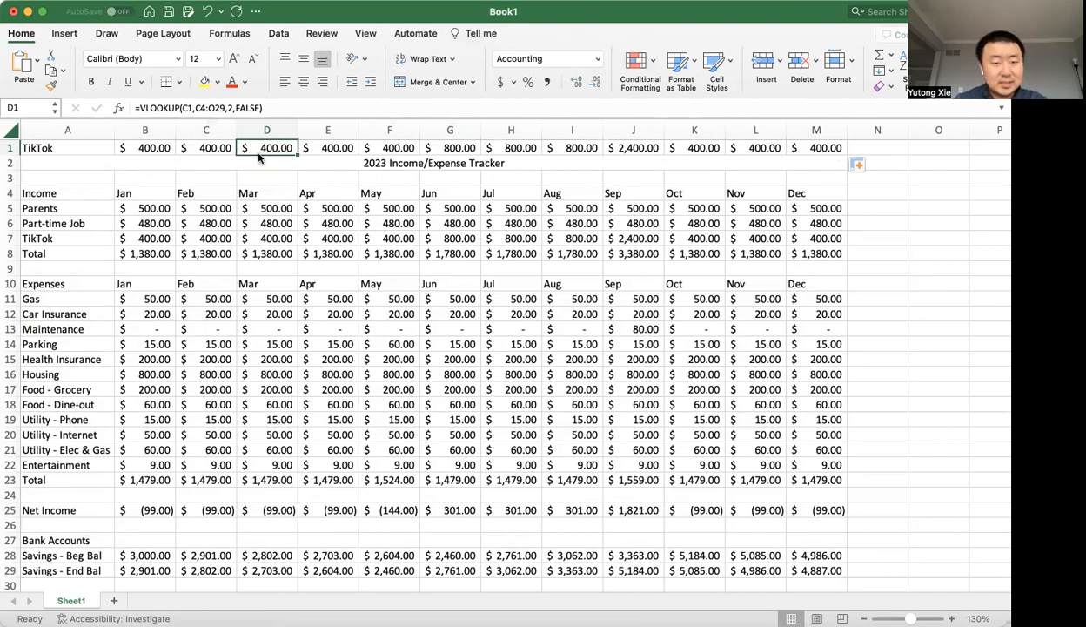
click(274, 188)
click(285, 147)
double_click(271, 147)
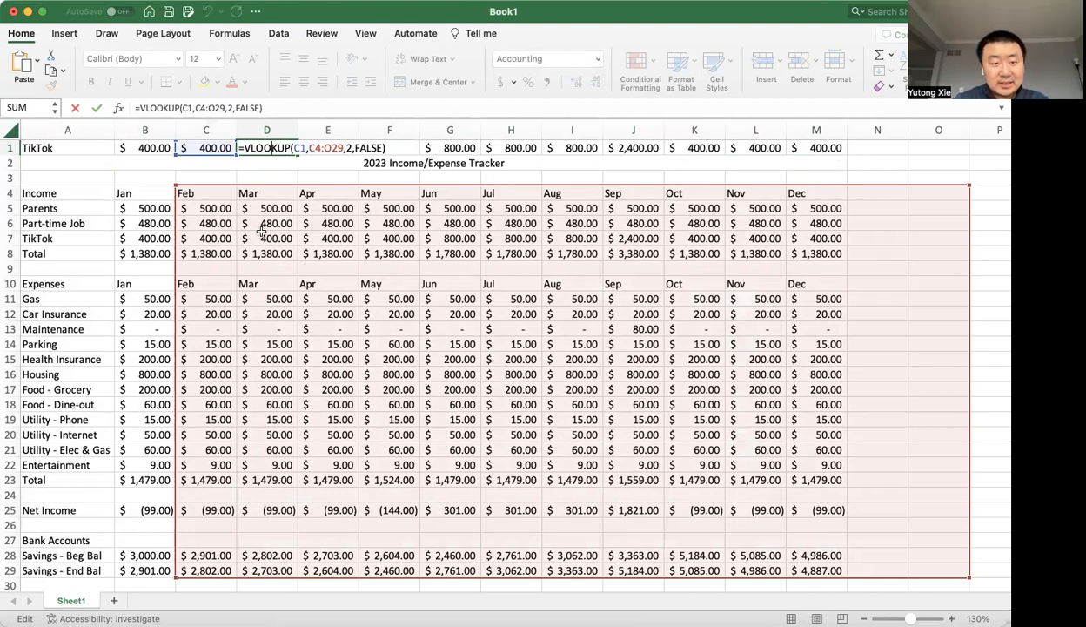
key(Escape)
double_click(321, 147)
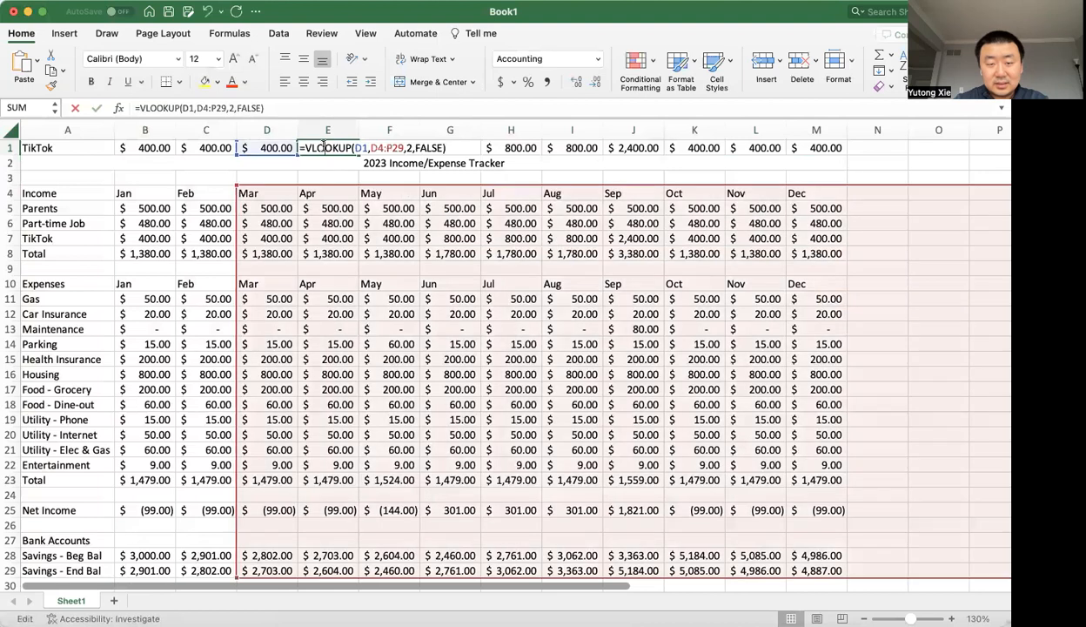
click(452, 148)
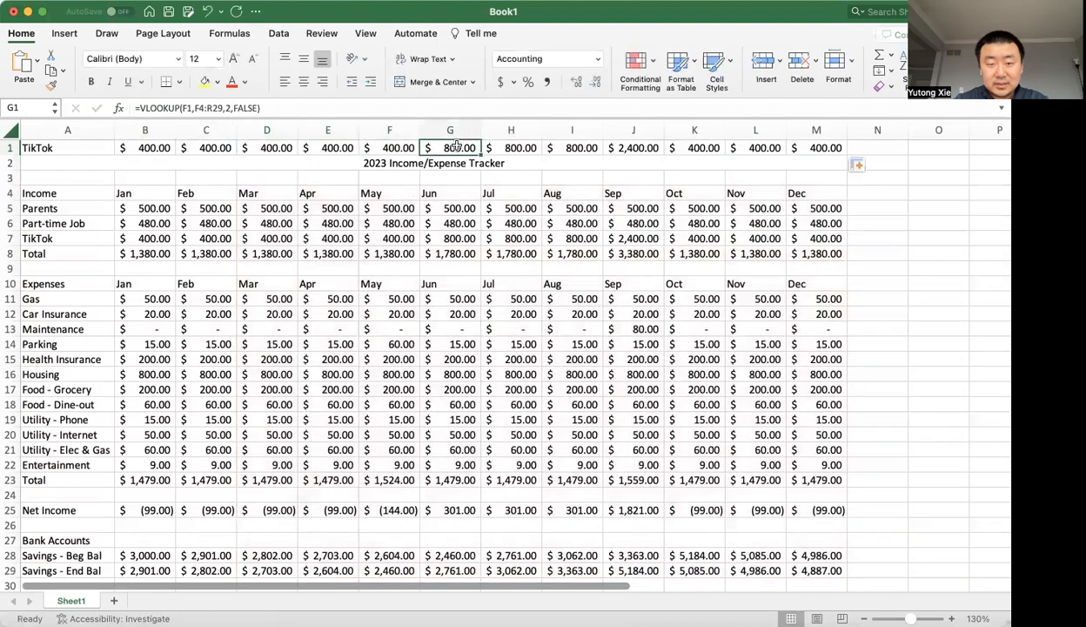
double_click(456, 148)
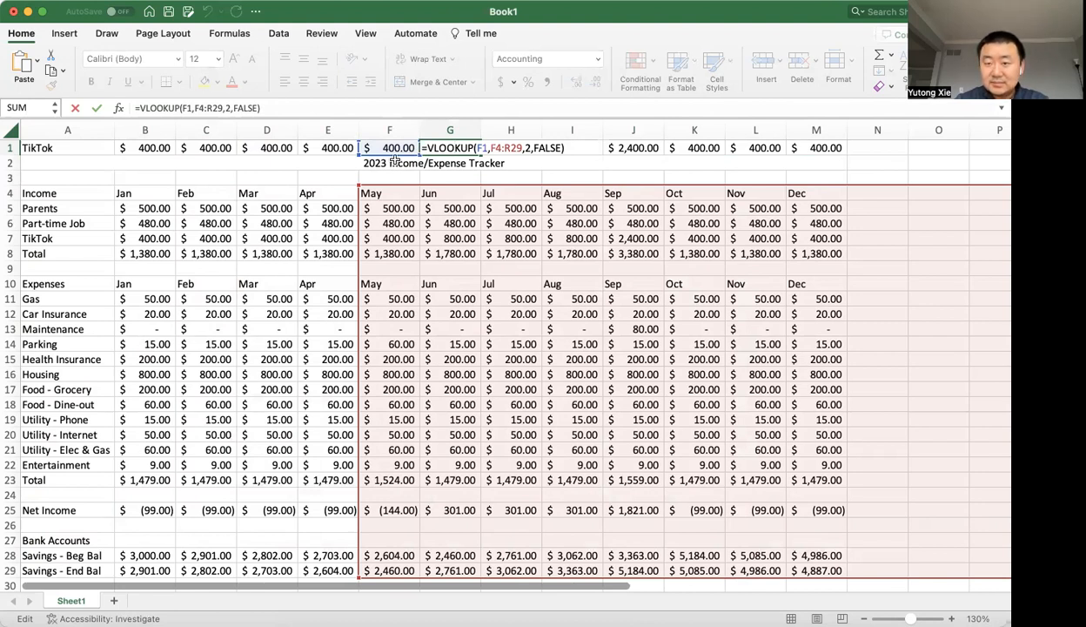
key(Return)
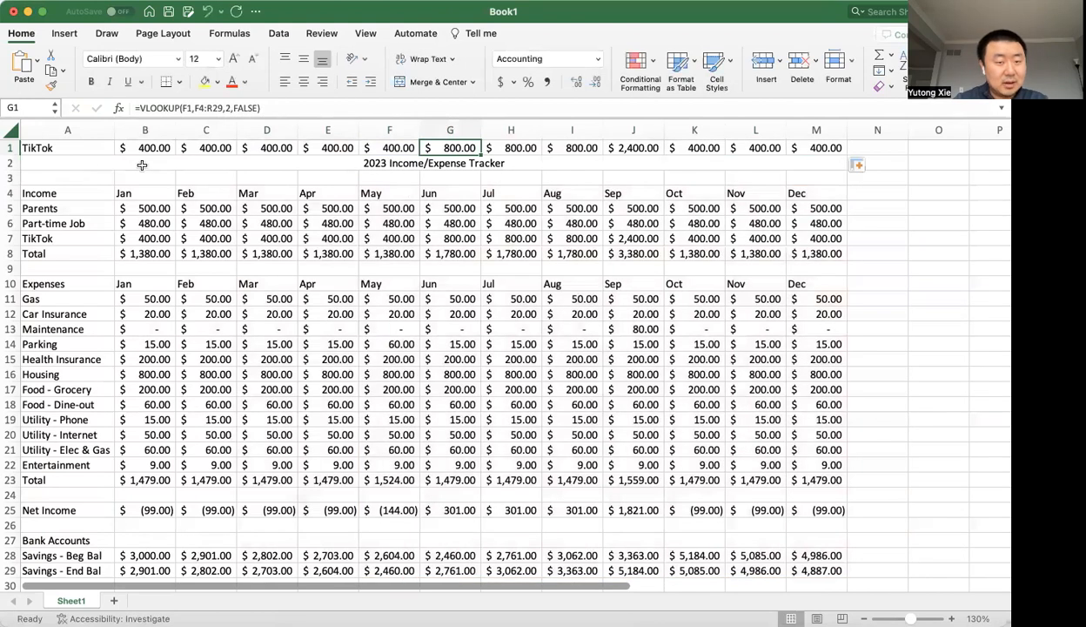
Make the lookup value in the B1 VLOOKUP an absolute reference, $A$1.
double_click(152, 150)
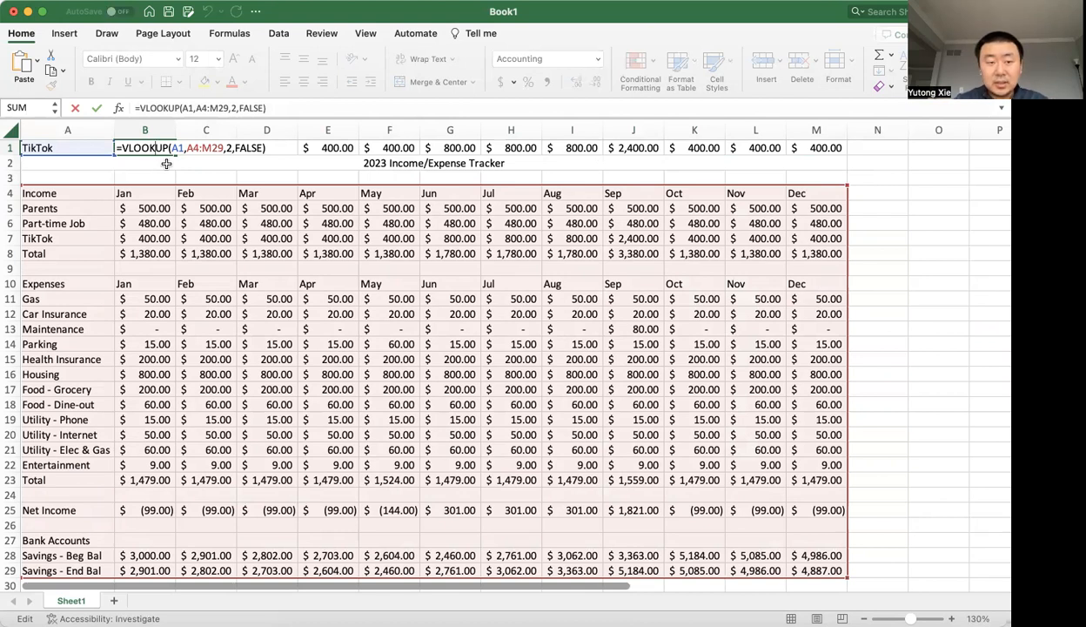
click(174, 146)
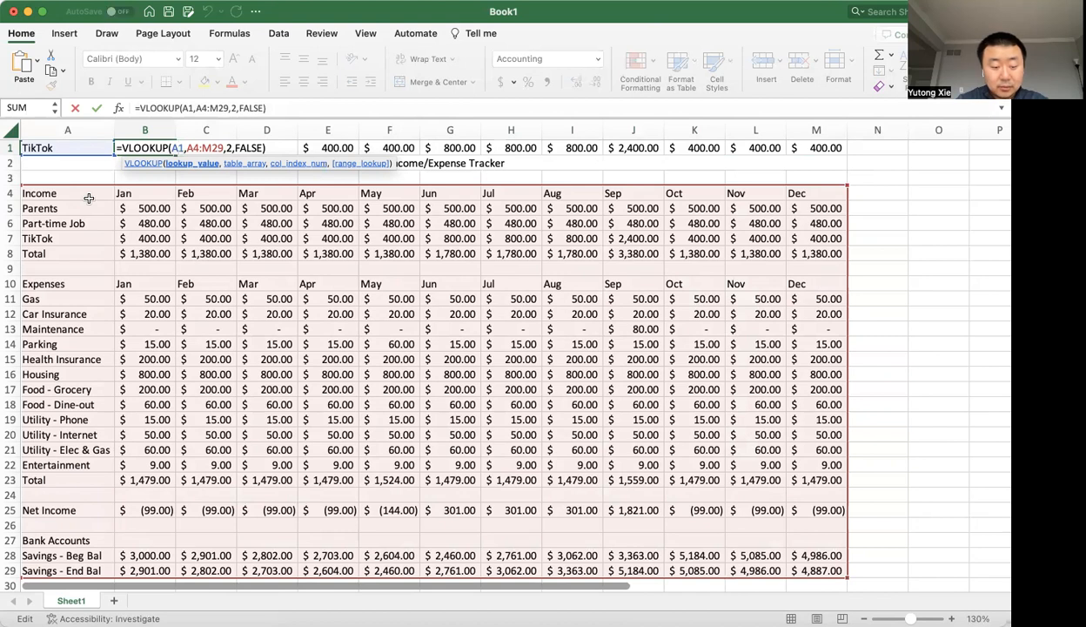
key(F4)
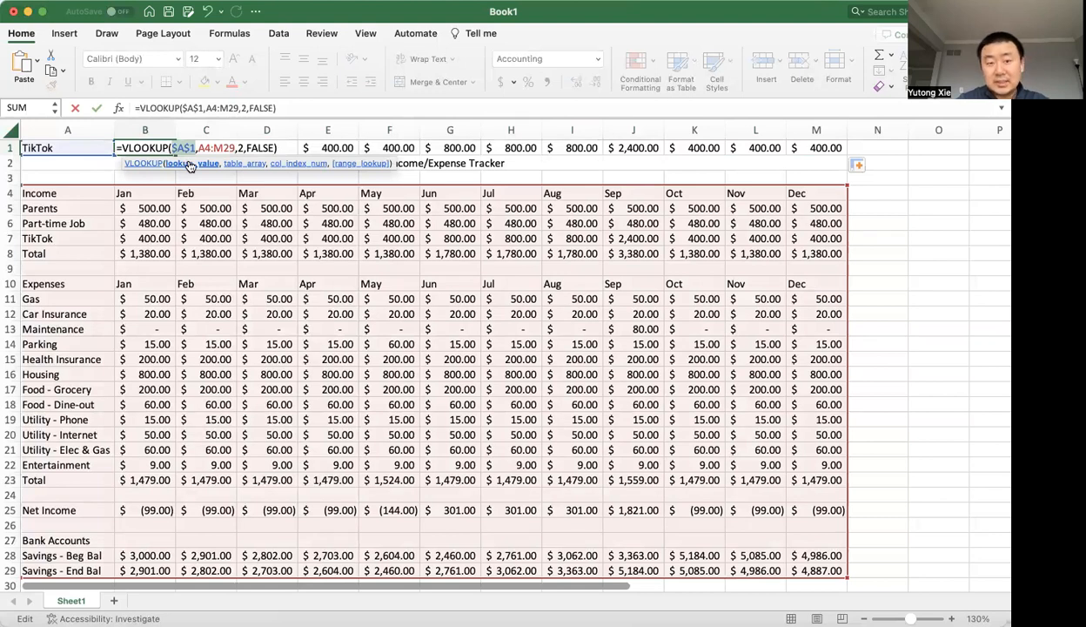
key(Return)
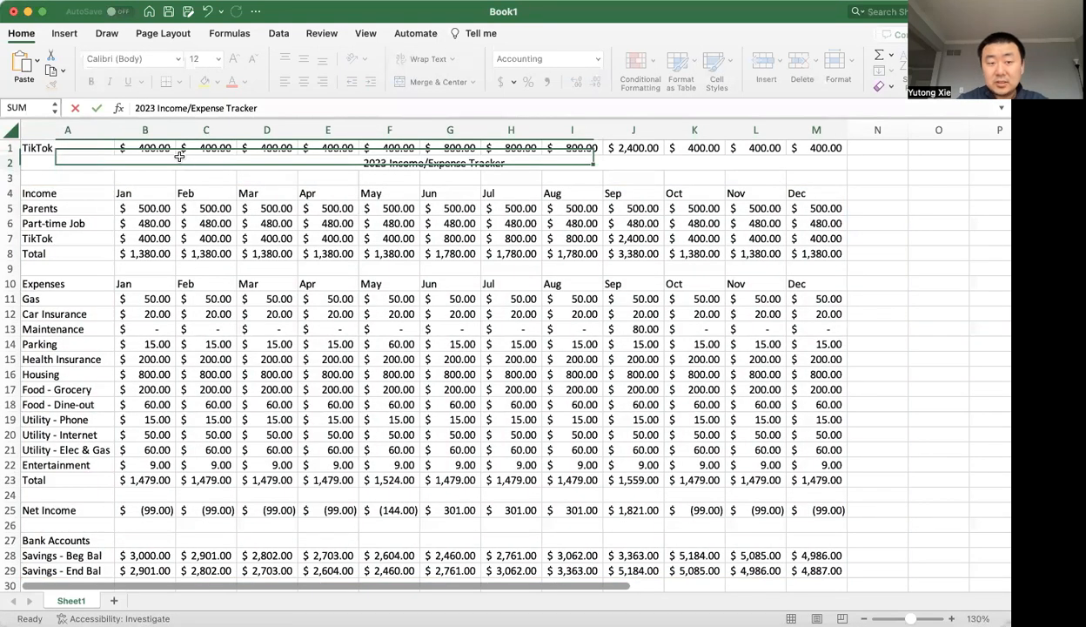
Copy the B1 VLOOKUP formula with the absolute lookup value across row 1 through cell M1.
click(166, 149)
key(super+c)
key(shift+Right)
key(shift+Right)
key(shift+Right)
key(shift+Right)
key(shift+Right)
key(shift+Right)
key(shift+Right)
key(shift+Right)
key(shift+Right)
key(shift+Right)
key(shift+Right)
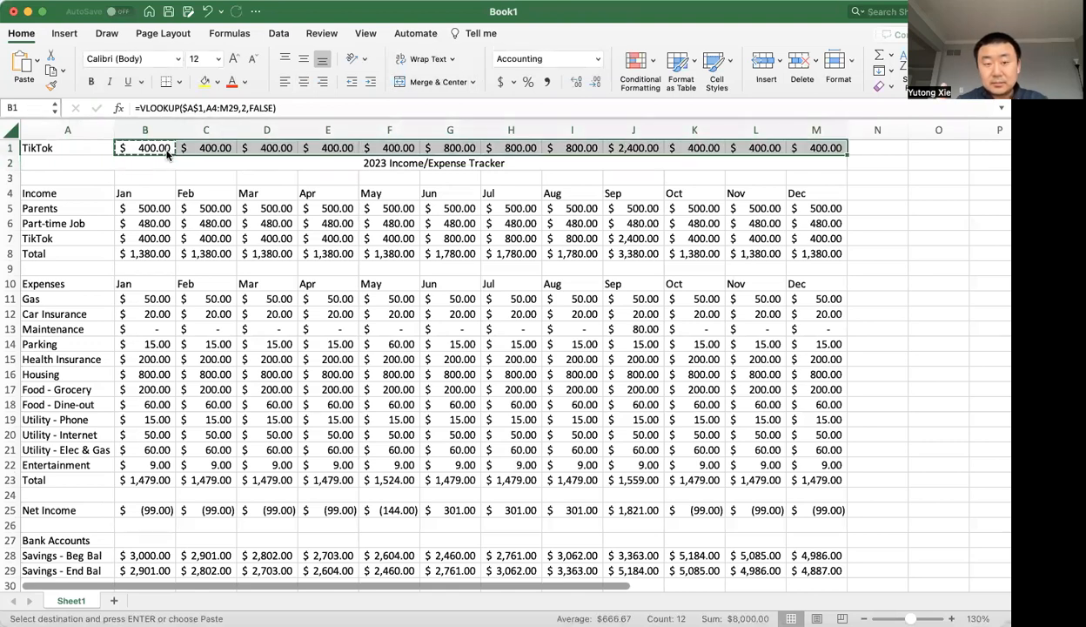
key(super+v)
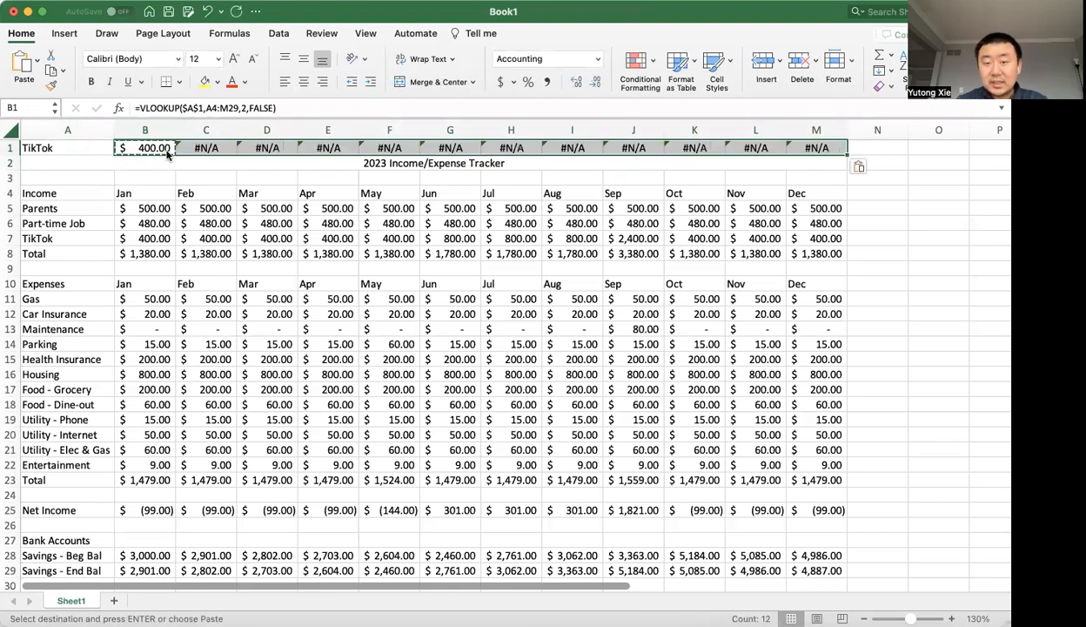
Inspect the VLOOKUP formulas in C1 and F1 to see how the table array reference shifts.
key(Escape)
double_click(195, 147)
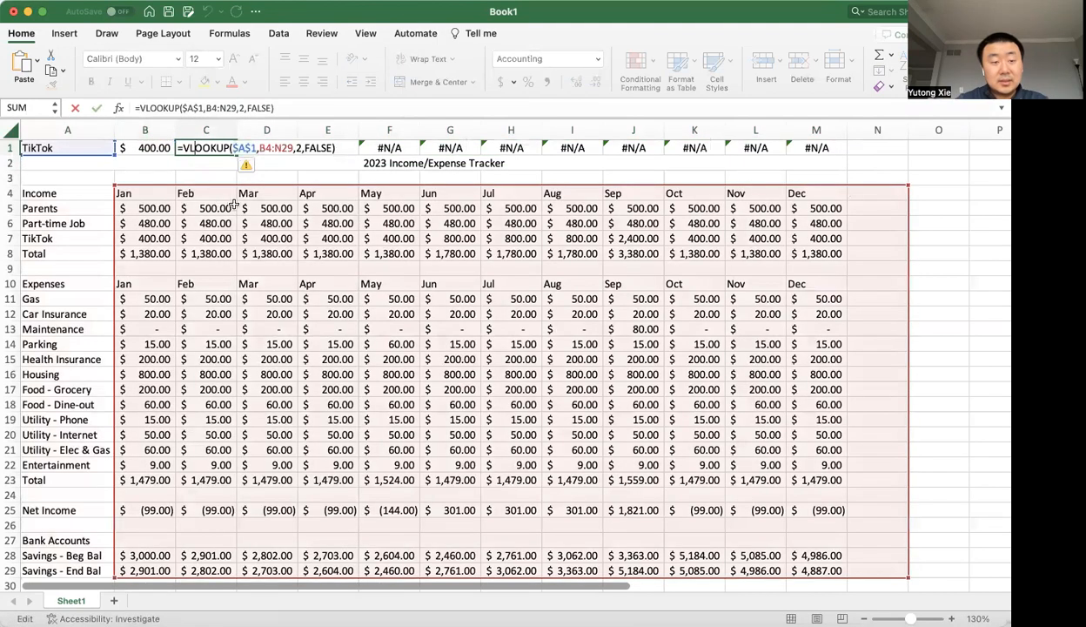
key(Escape)
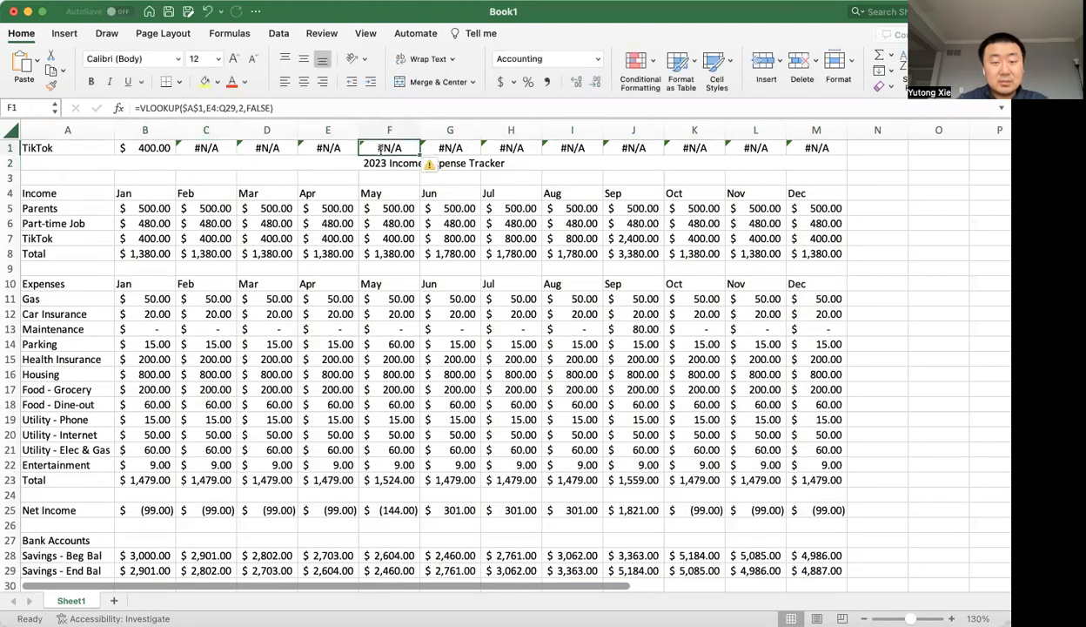
double_click(367, 147)
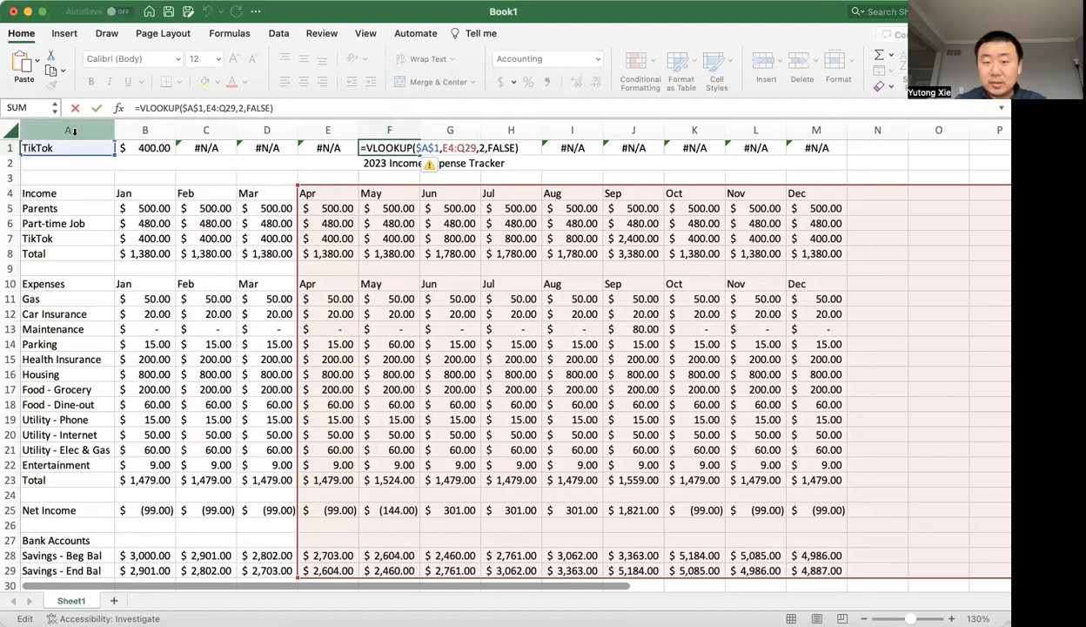
key(Escape)
Make the table array in the B1 VLOOKUP an absolute reference, $A$4:$M$29.
click(148, 144)
double_click(148, 143)
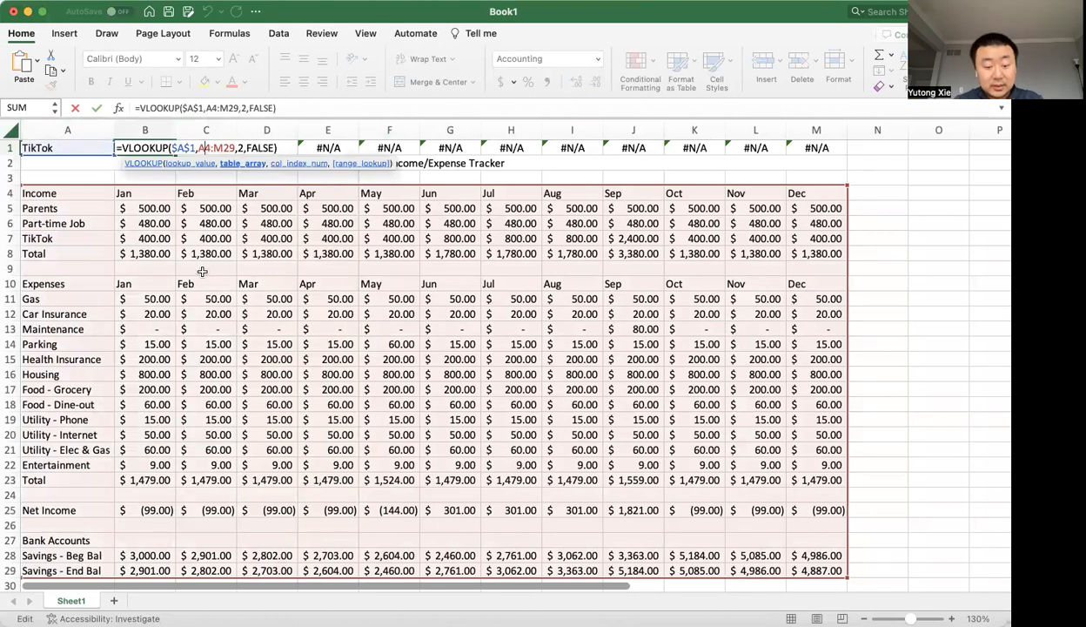
key(F4)
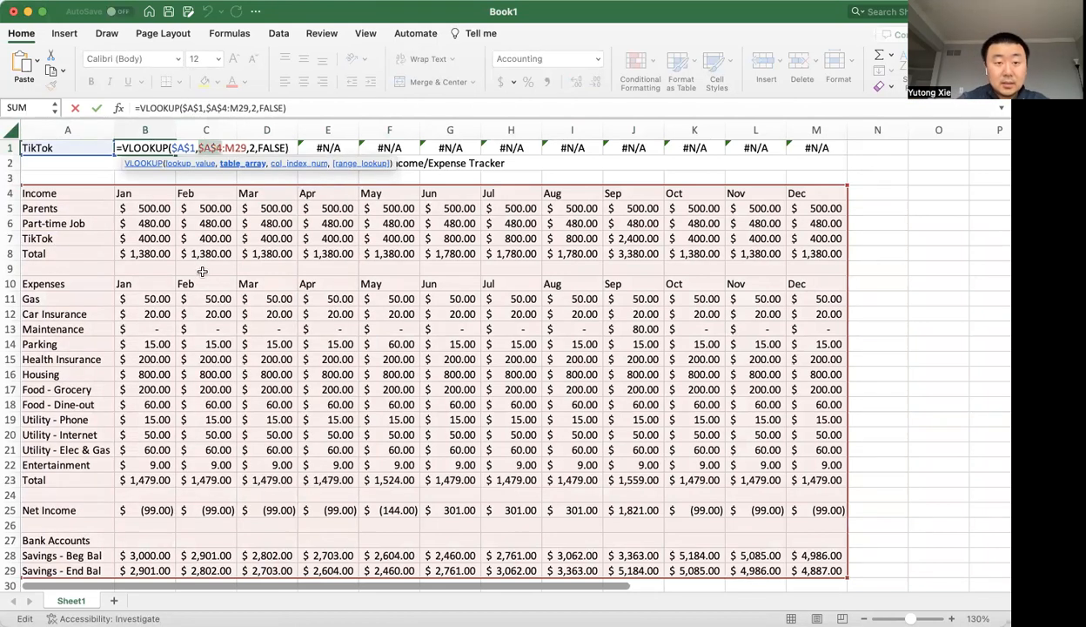
click(233, 150)
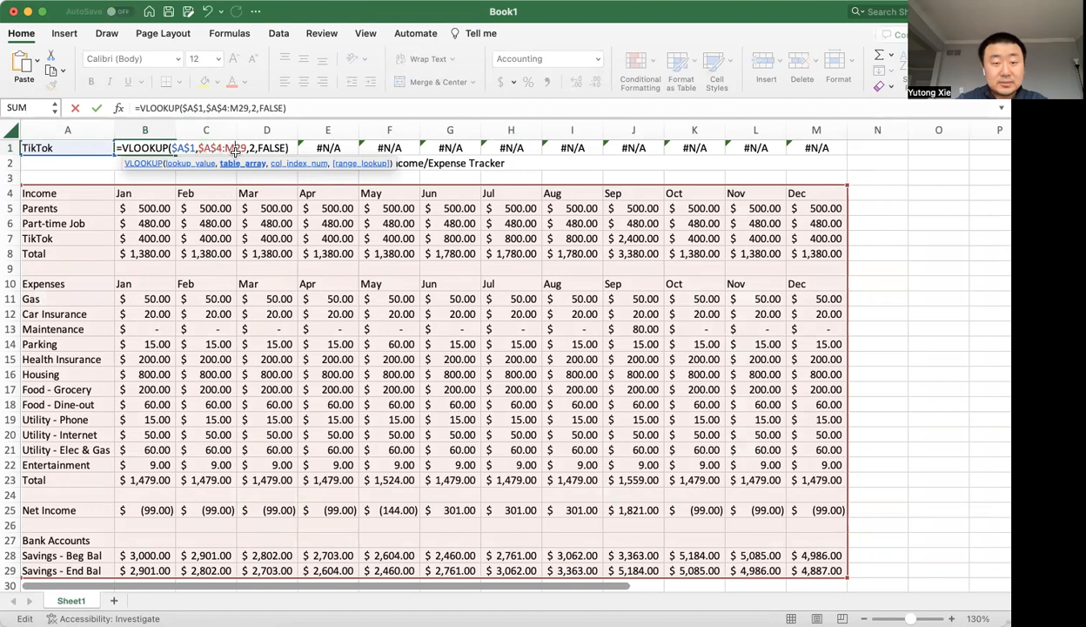
key(F4)
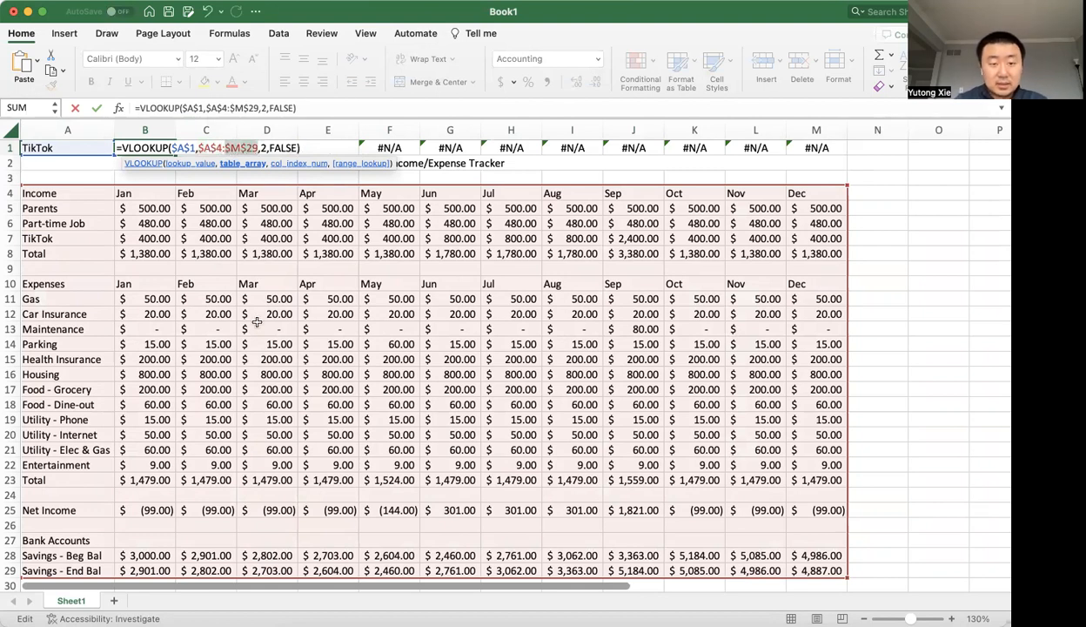
key(Return)
Copy the B1 VLOOKUP formula with its fully absolute references across row 1 through cell M1.
key(Up)
key(ctrl+c)
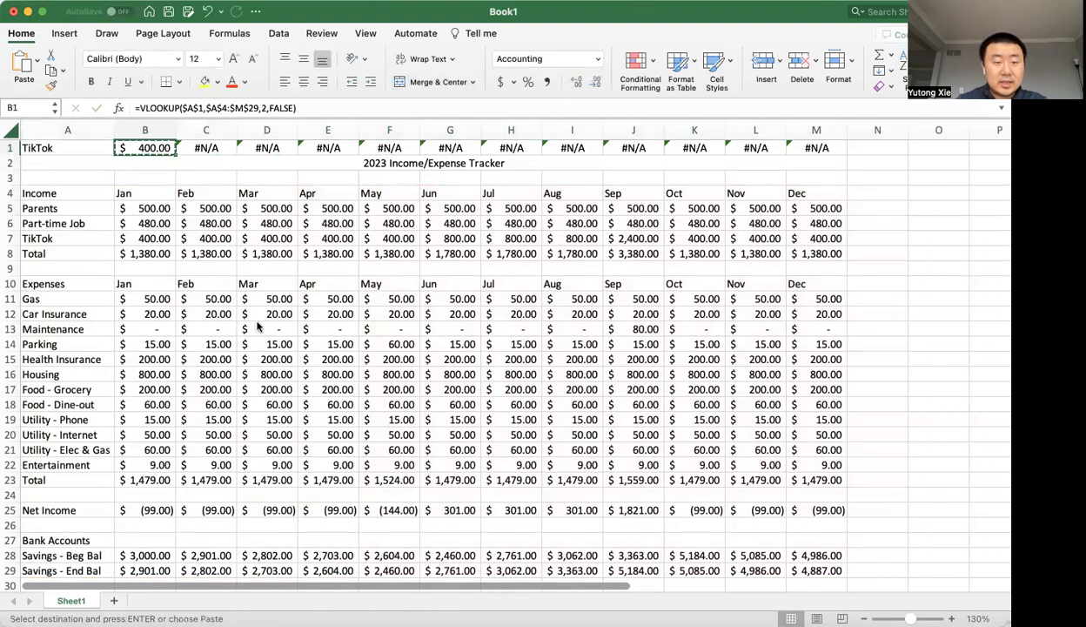
key(shift+Right)
key(shift+Right)
key(super+shift+Right)
key(super+v)
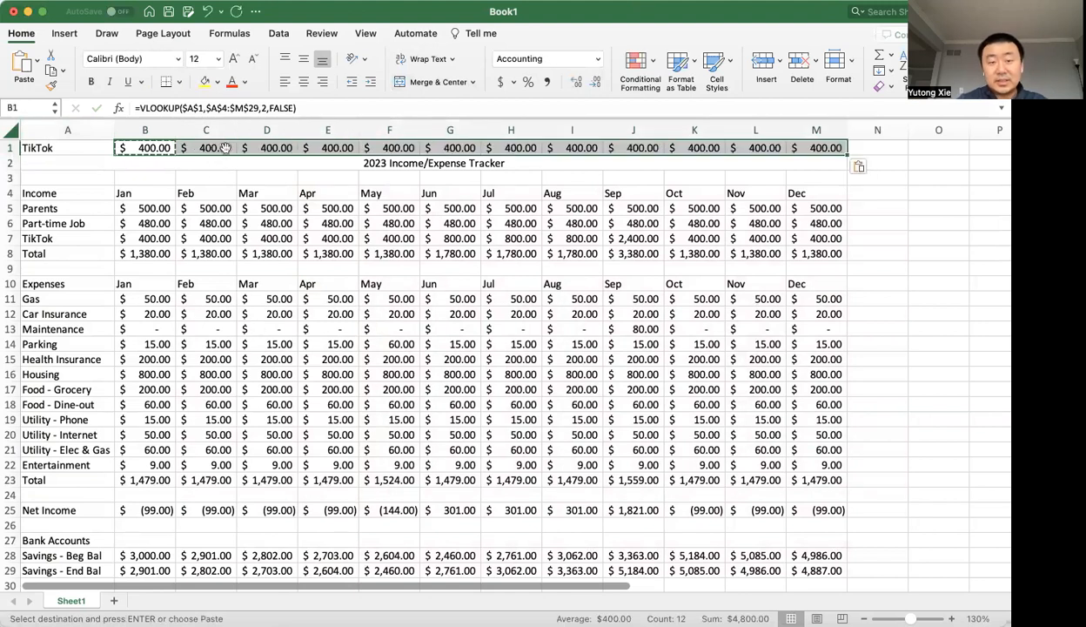
key(Escape)
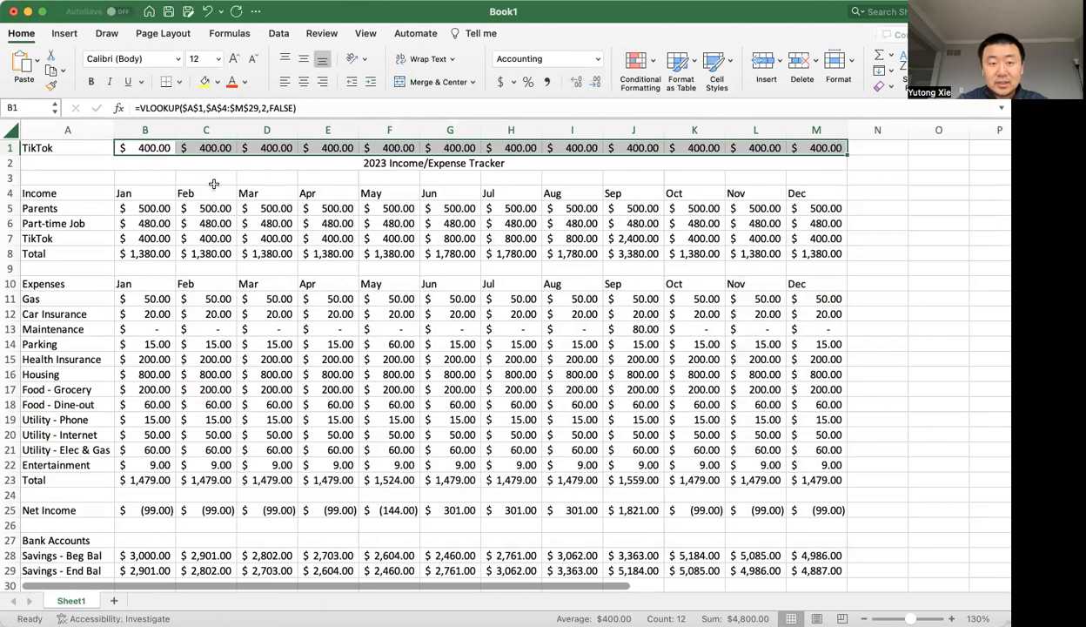
Compare June's TikTok income in G7 with the VLOOKUP formula in G1.
click(206, 177)
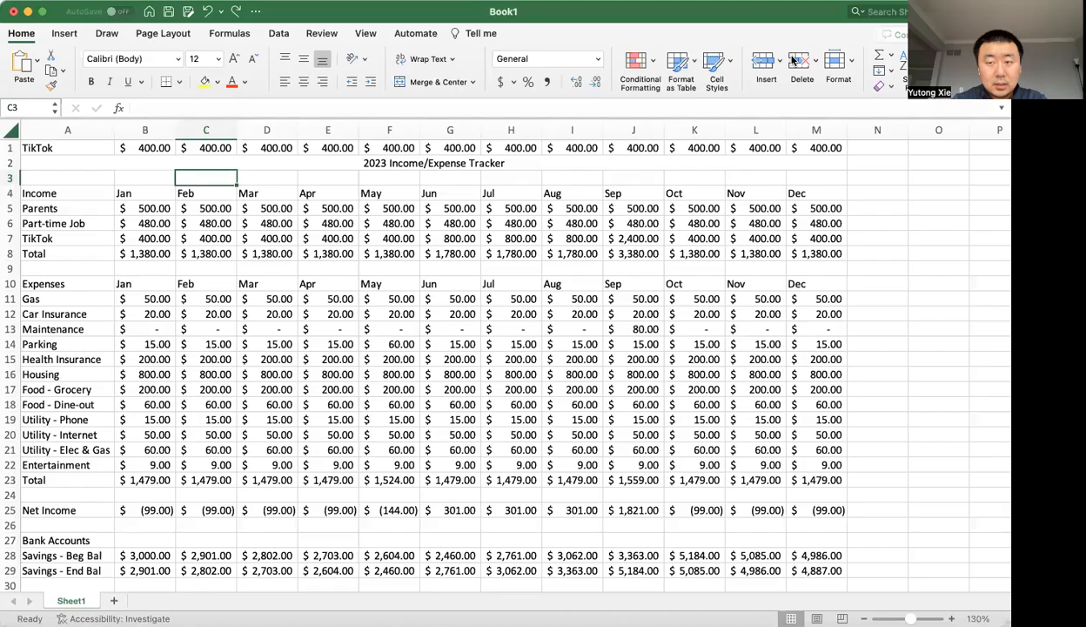
click(457, 238)
double_click(476, 238)
key(Escape)
double_click(460, 148)
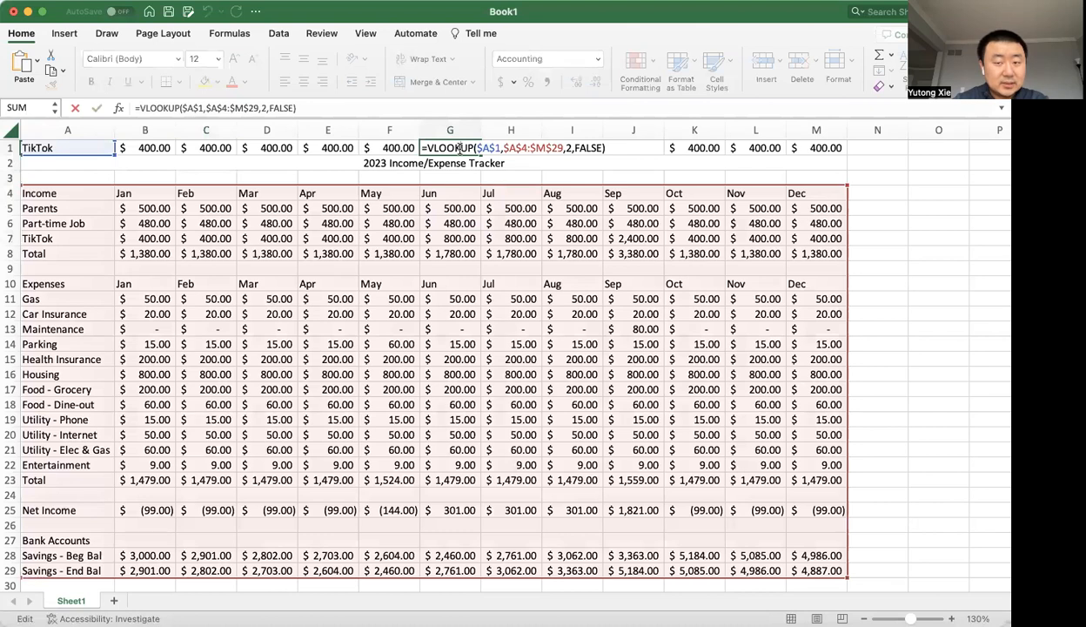
key(Escape)
Examine the column index argument in the VLOOKUP formulas in B1, C1 and F1.
click(157, 148)
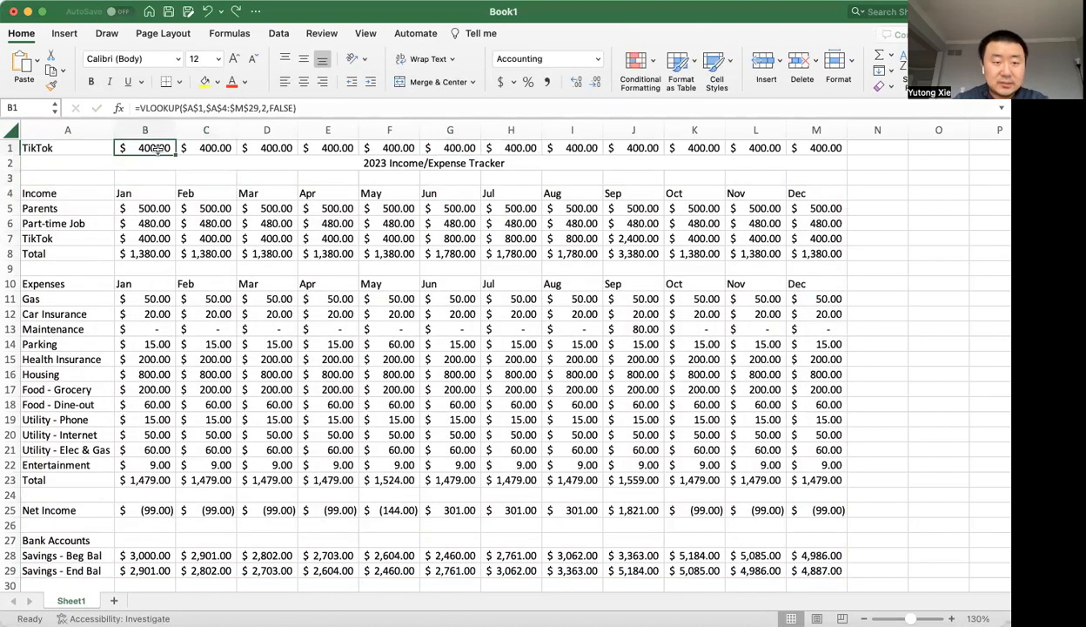
double_click(157, 148)
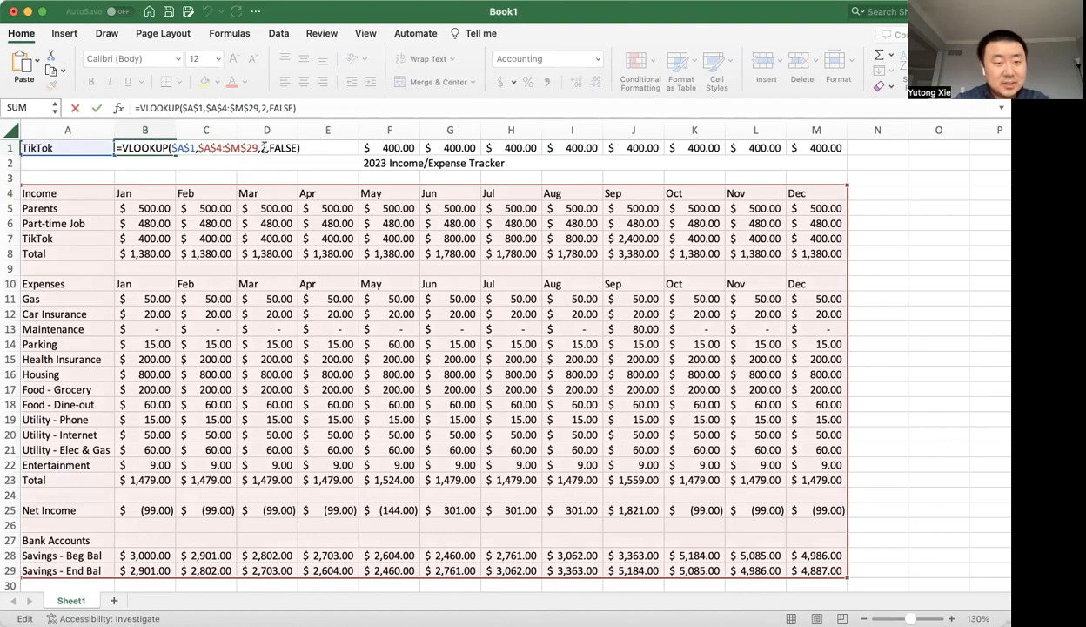
click(261, 149)
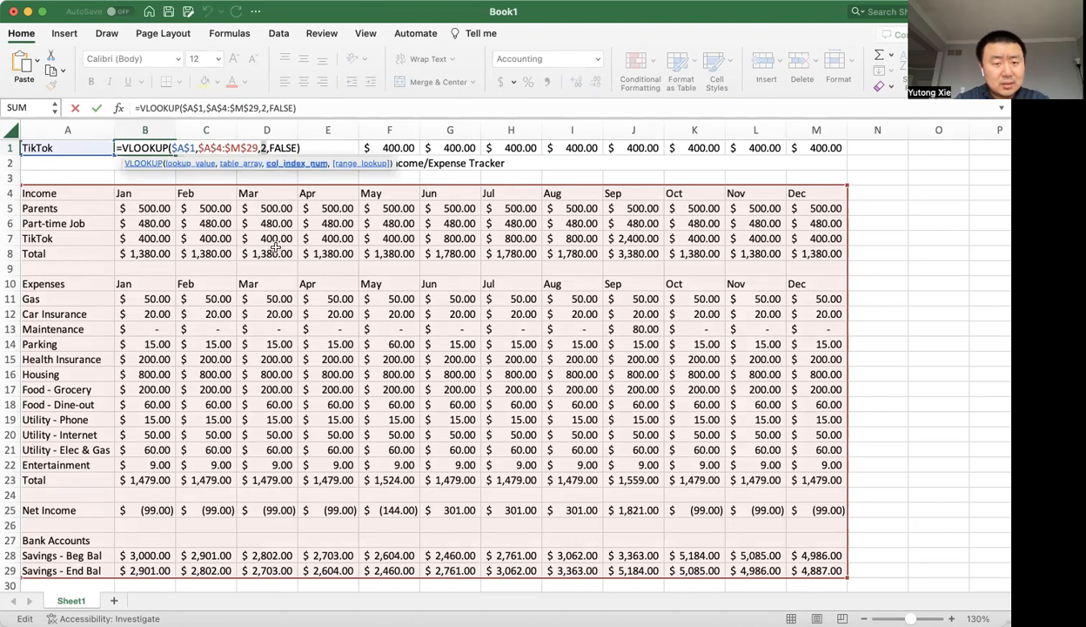
key(Escape)
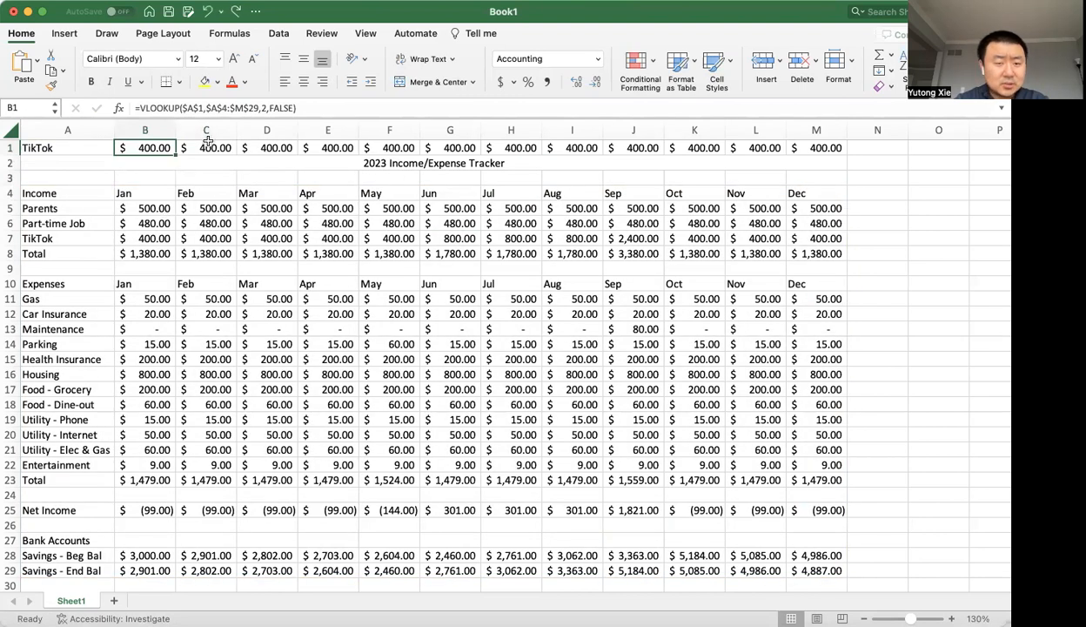
double_click(208, 146)
click(318, 148)
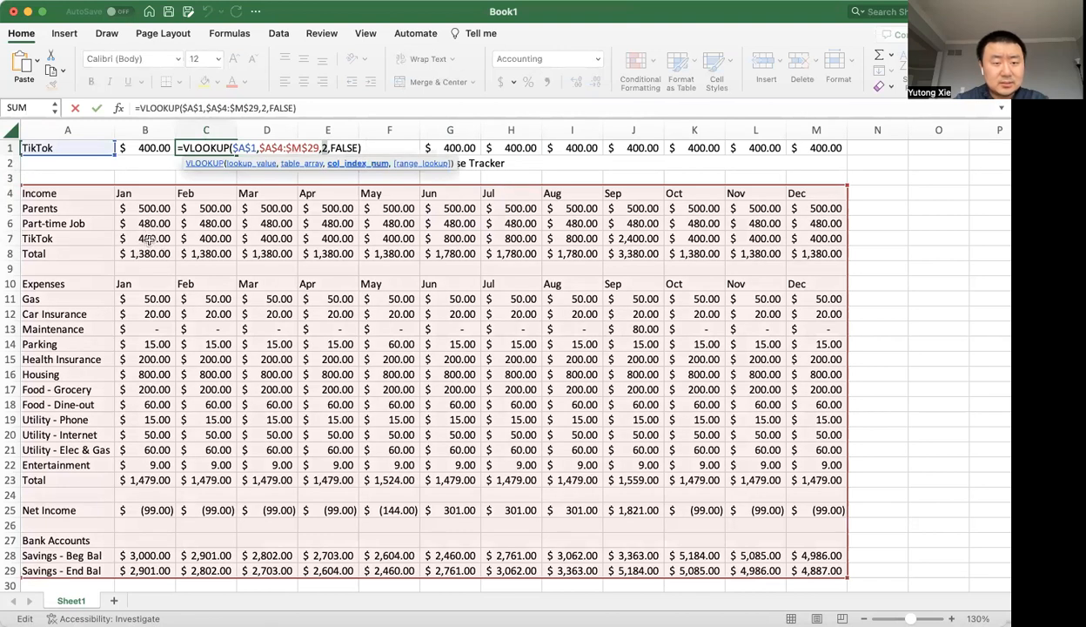
key(Escape)
double_click(387, 148)
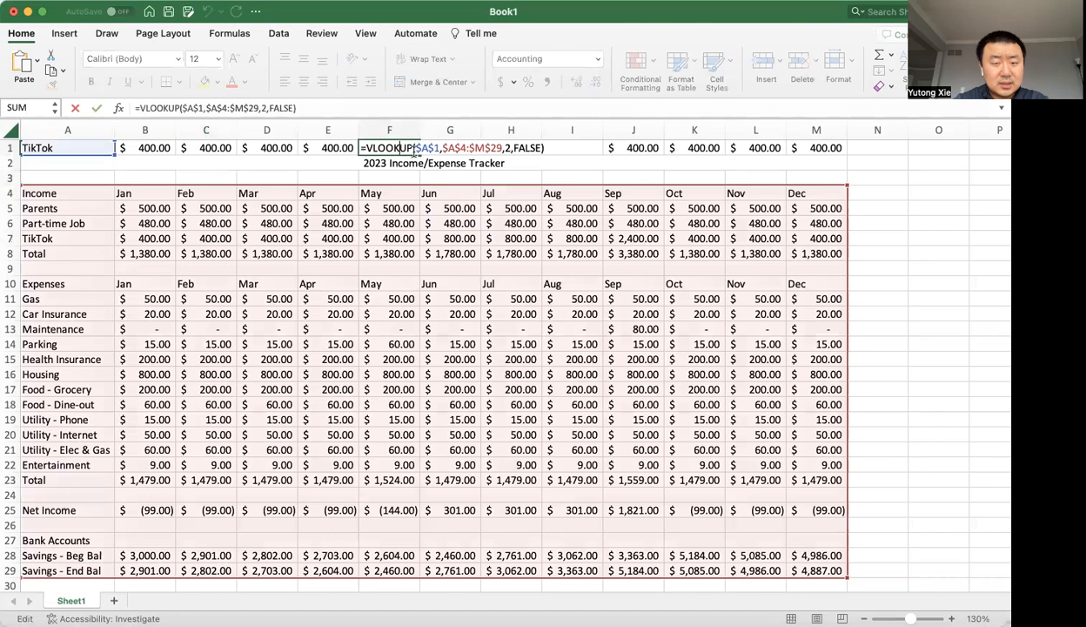
key(Escape)
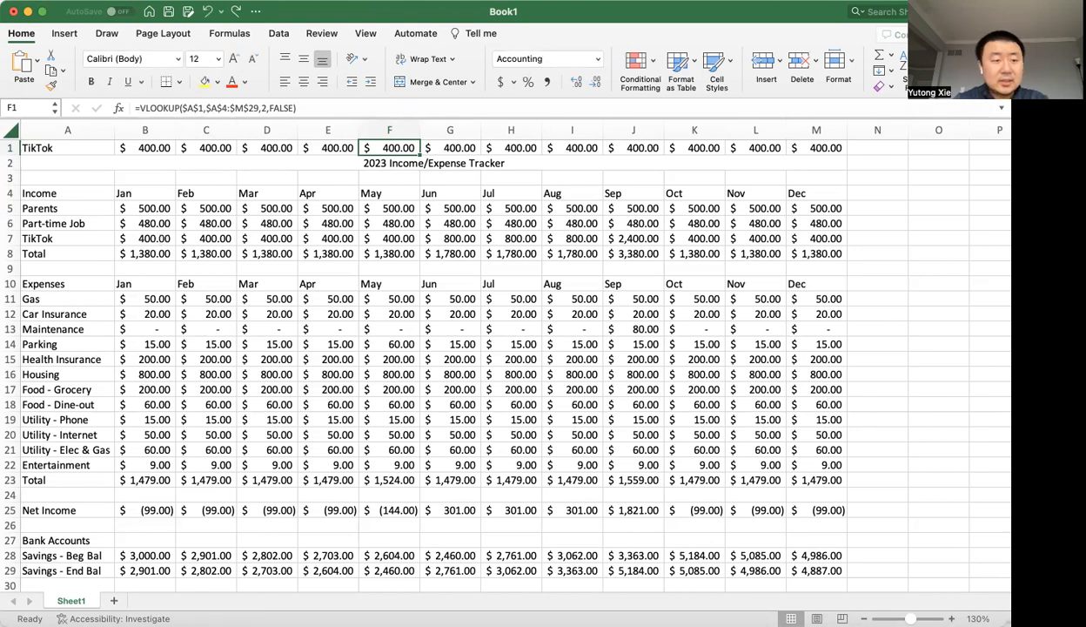
Insert a blank row above the TikTok lookup row and enter 1 in its cell B1.
click(12, 148)
key(super+shift+equal)
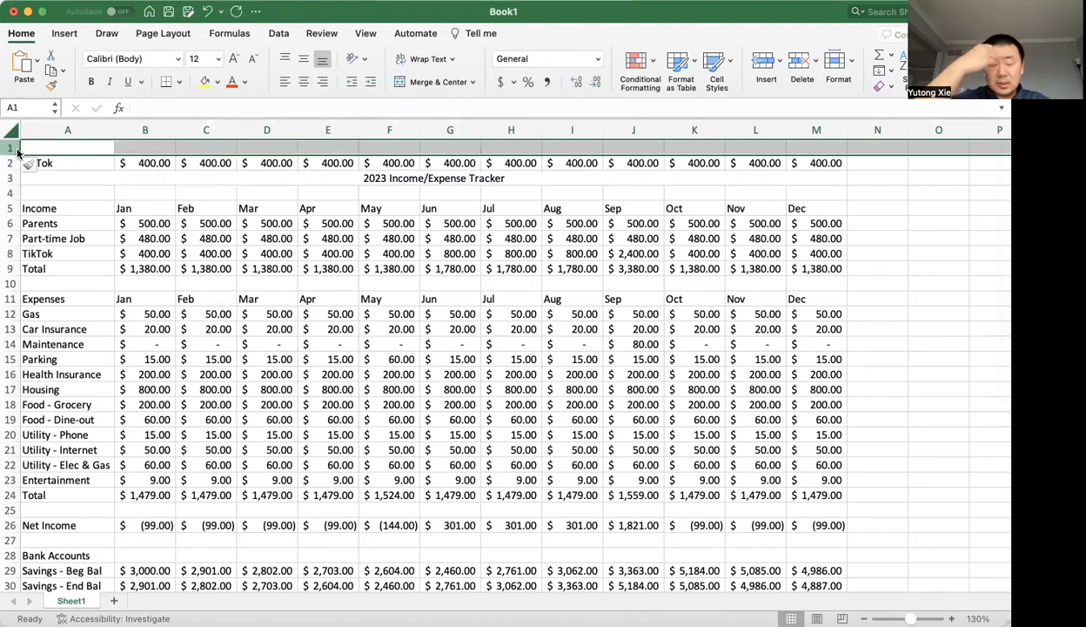
click(144, 148)
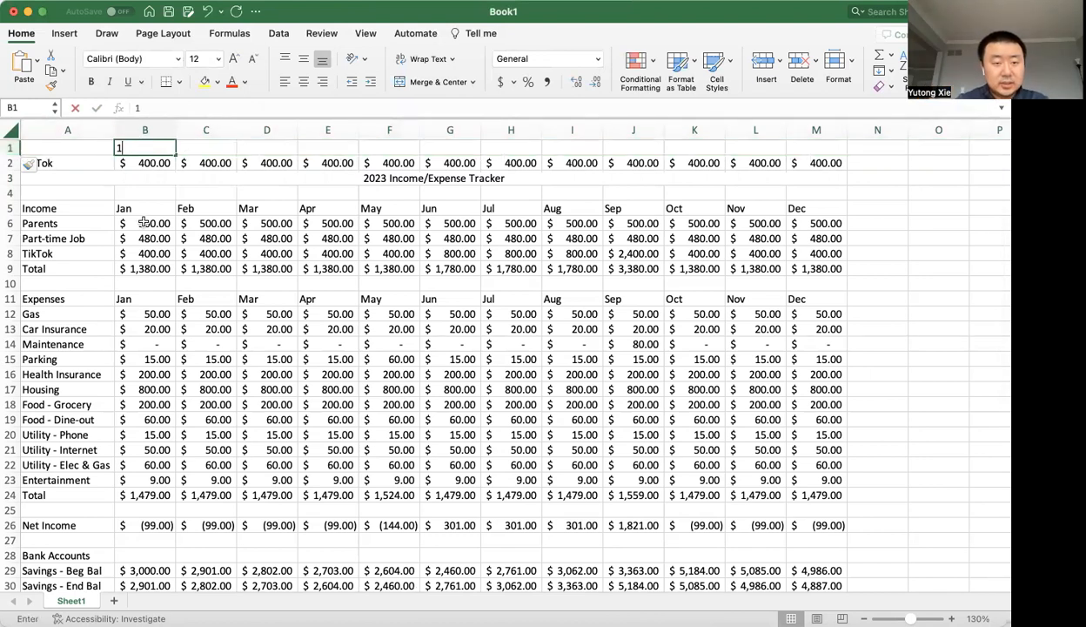
text(1)
key(Return)
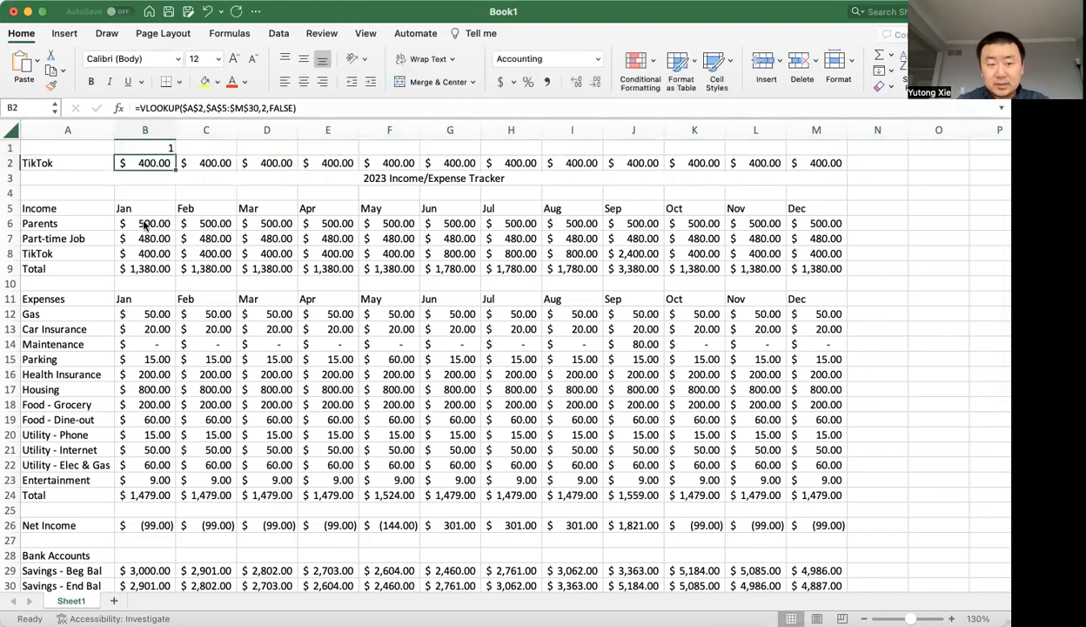
Enter the formula =B1+1 in cell C1 to continue the number sequence.
key(Up)
key(Right)
text(=)
key(Left)
text(+1)
key(Return)
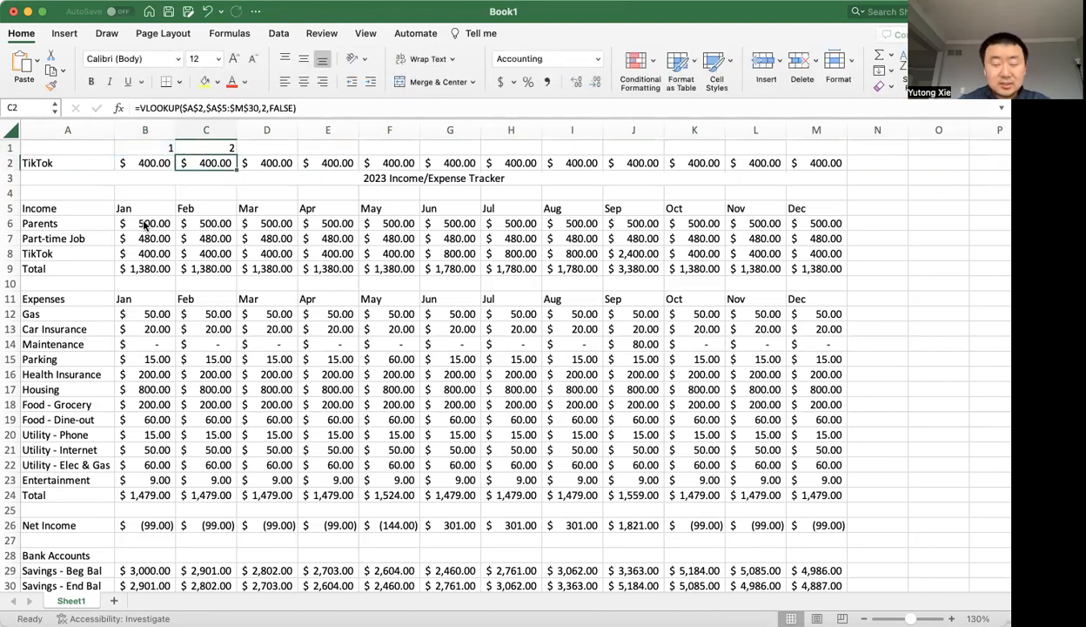
Copy the C1 counter formula across row 1 through cell M1.
key(Up)
double_click(213, 148)
key(Escape)
key(super+c)
key(shift+Right)
key(shift+Right)
key(shift+Right)
key(shift+Right)
key(shift+Right)
key(shift+Right)
key(shift+Right)
key(shift+Right)
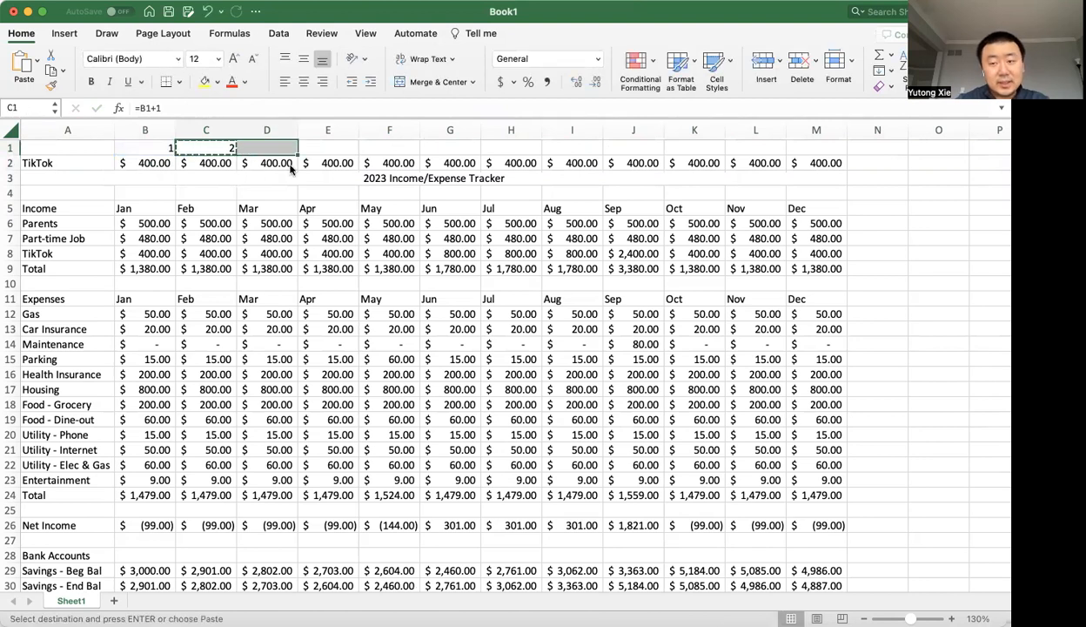
key(shift+Right)
key(shift+Right)
key(Return)
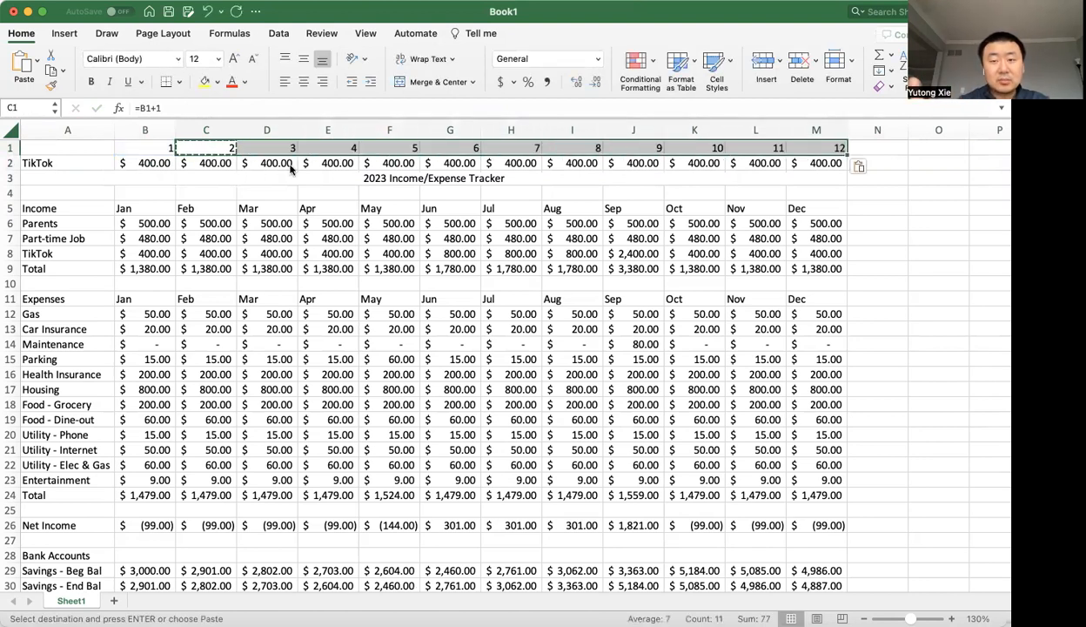
Try cell B1 as the column index in the B2 VLOOKUP, then undo the edit.
double_click(149, 162)
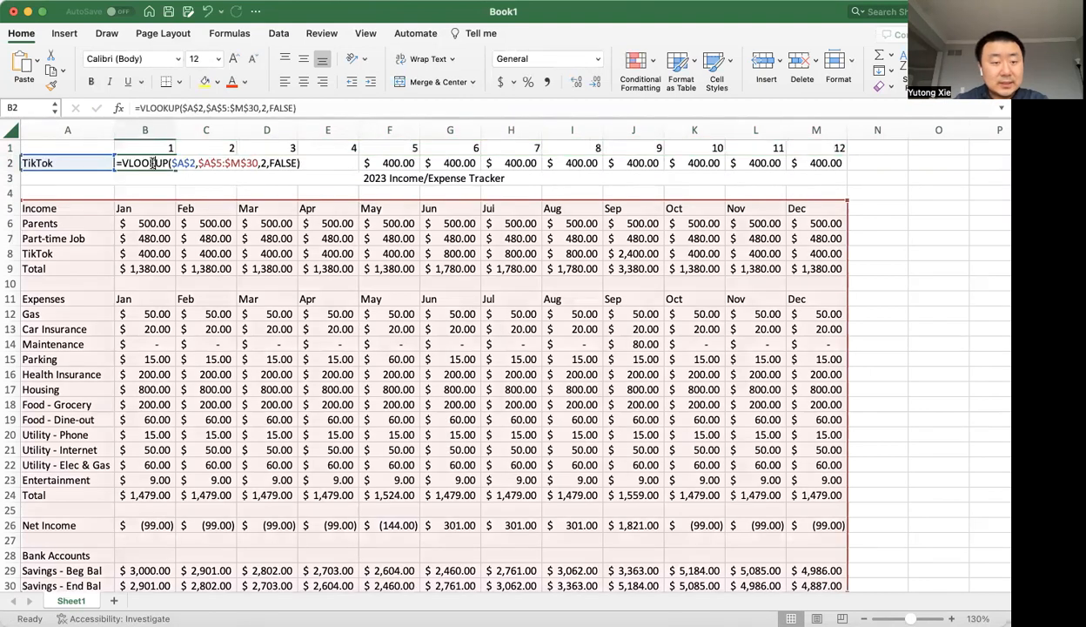
click(264, 162)
key(BackSpace)
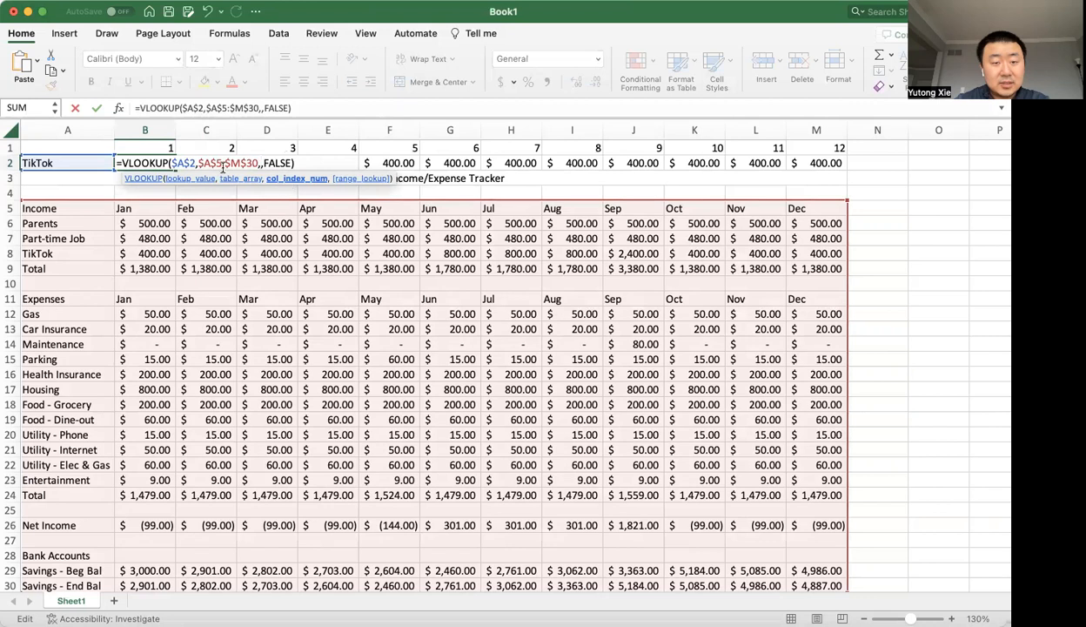
click(156, 148)
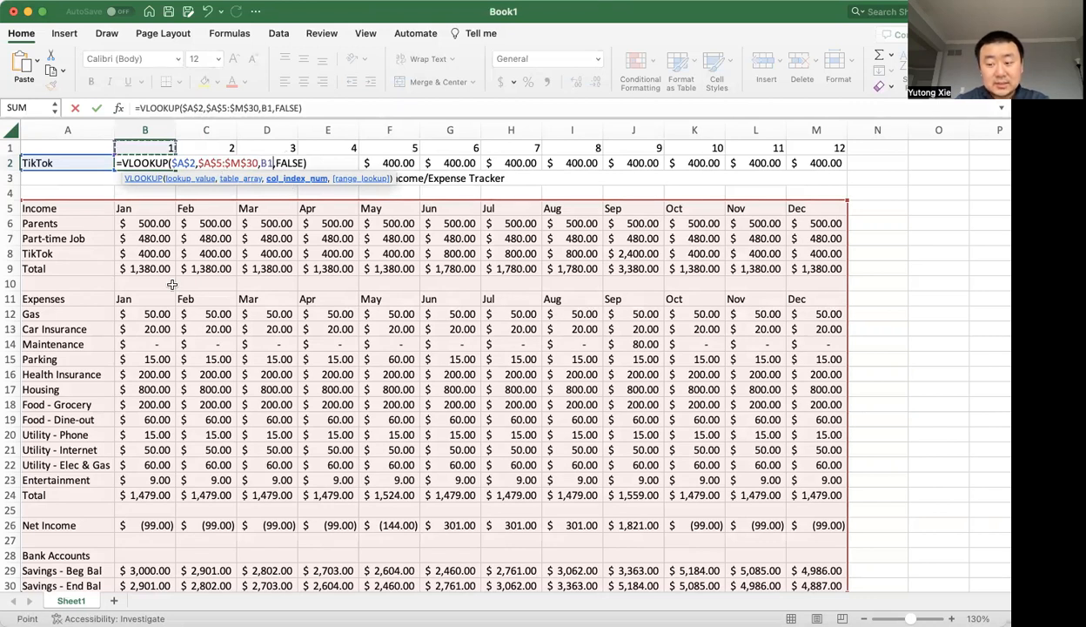
key(Return)
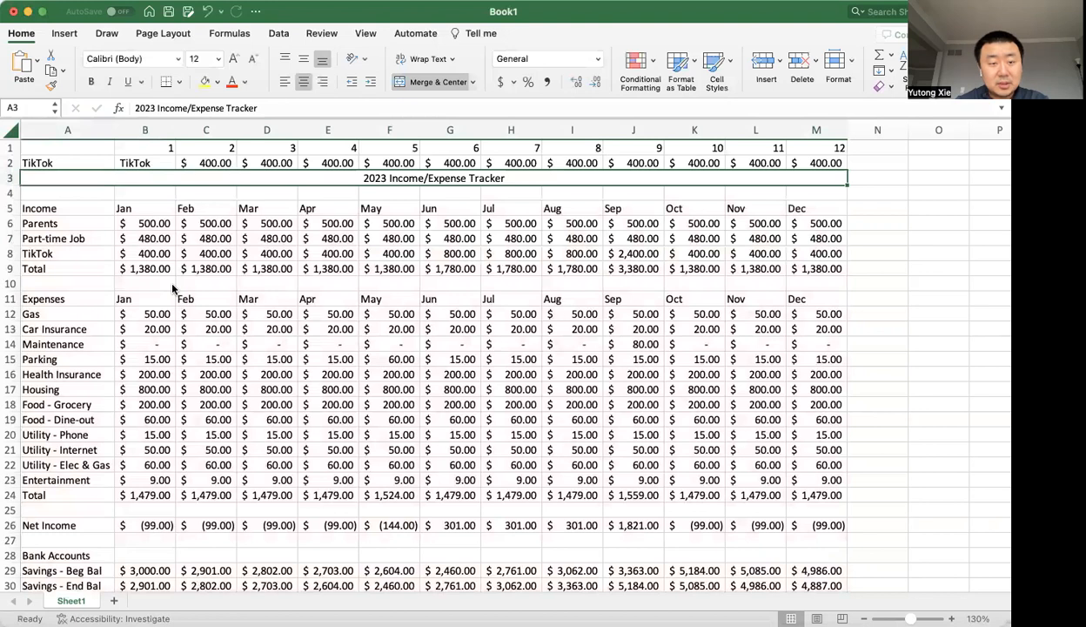
key(super+z)
Replace the column index 2 in the B2 VLOOKUP with a reference to cell B1.
double_click(165, 162)
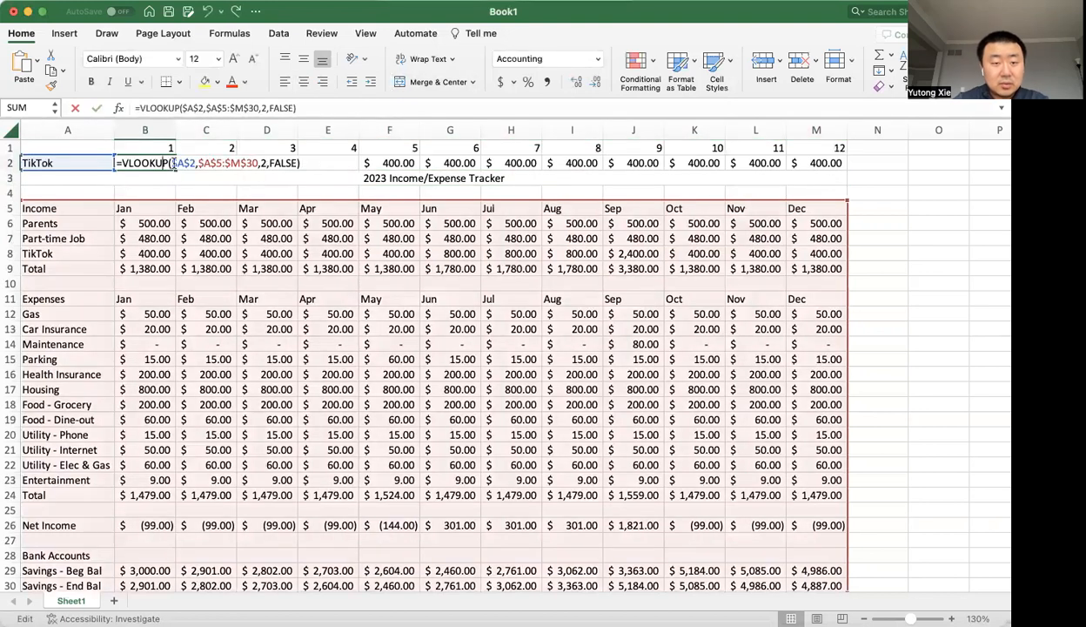
click(263, 162)
key(BackSpace)
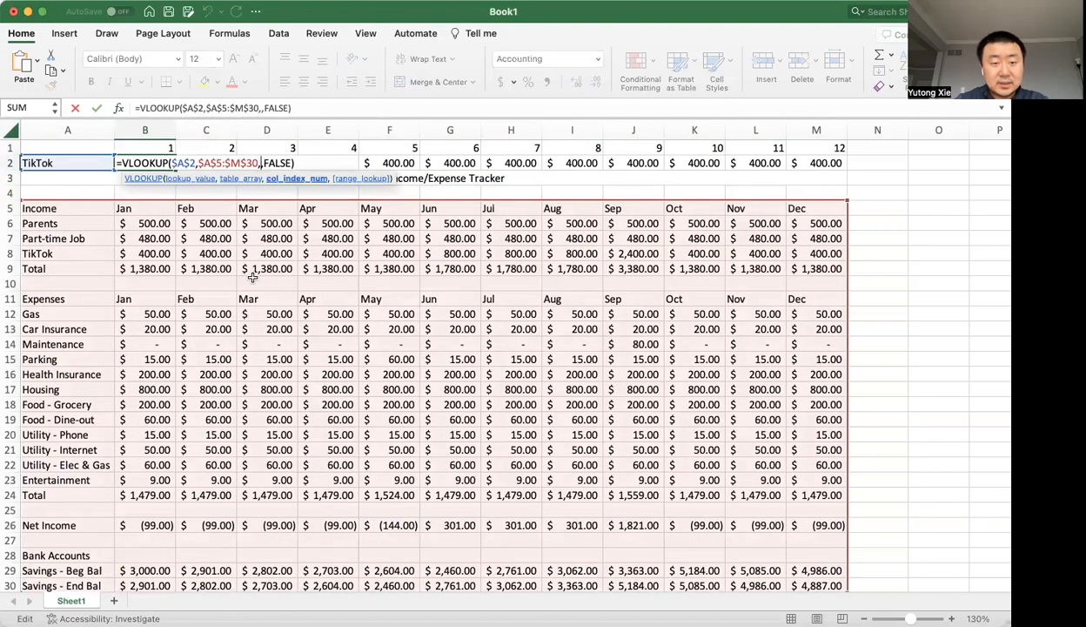
click(161, 148)
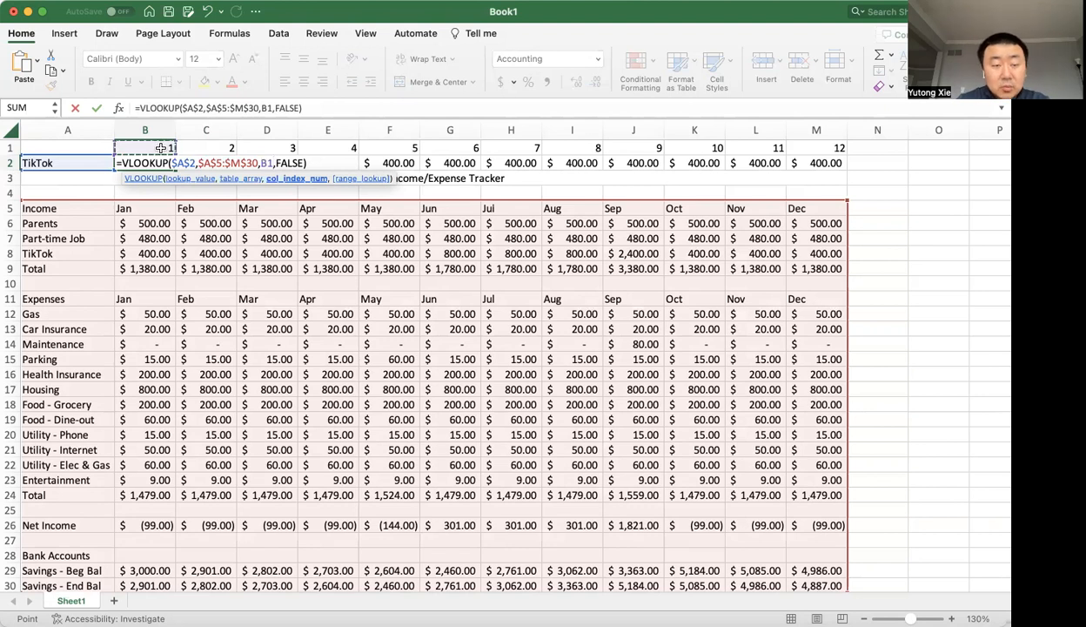
text(,FALSE))
key(Return)
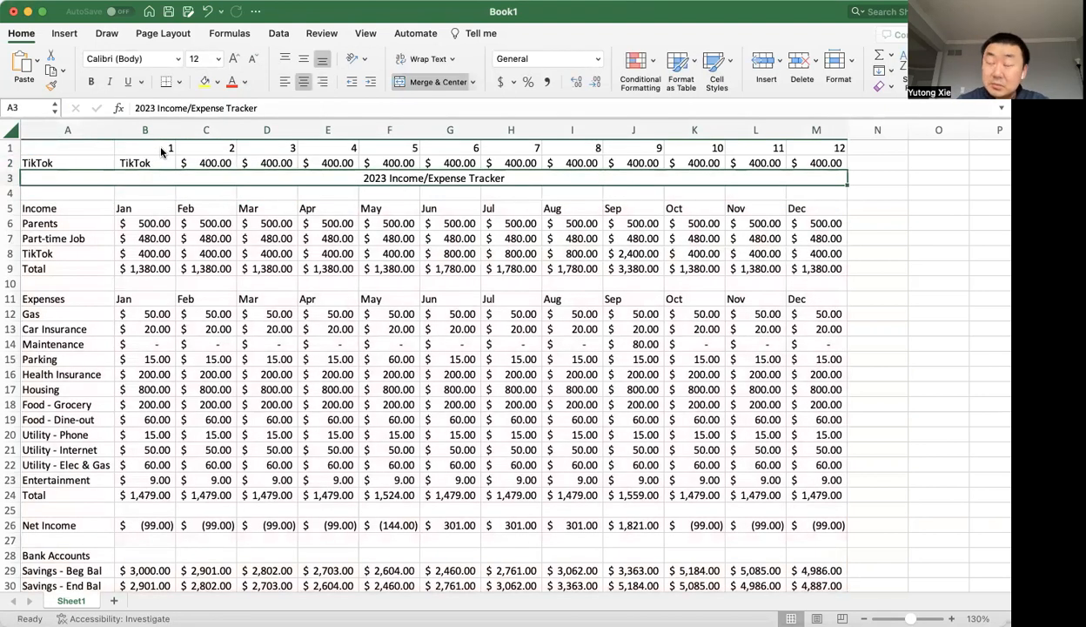
Change the column index in the B2 VLOOKUP to B1+1.
double_click(155, 163)
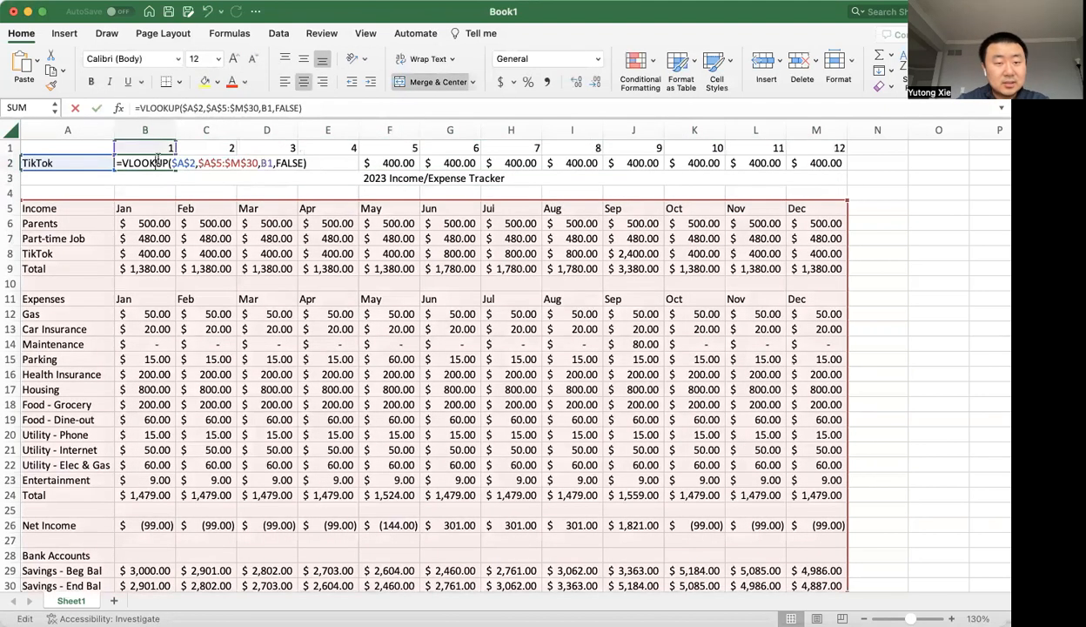
click(267, 163)
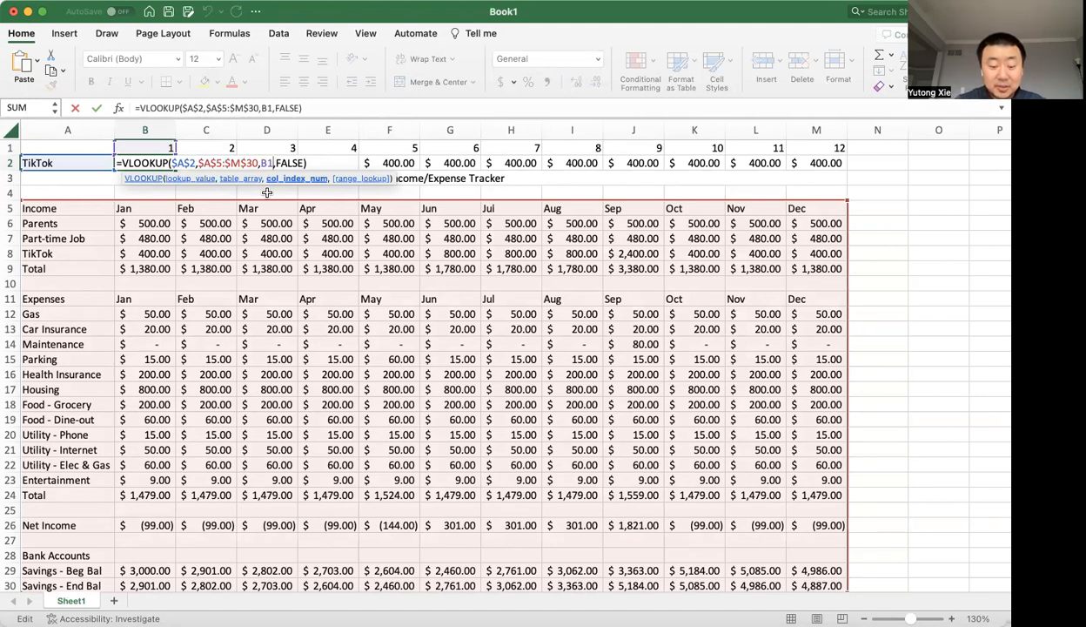
key(Return)
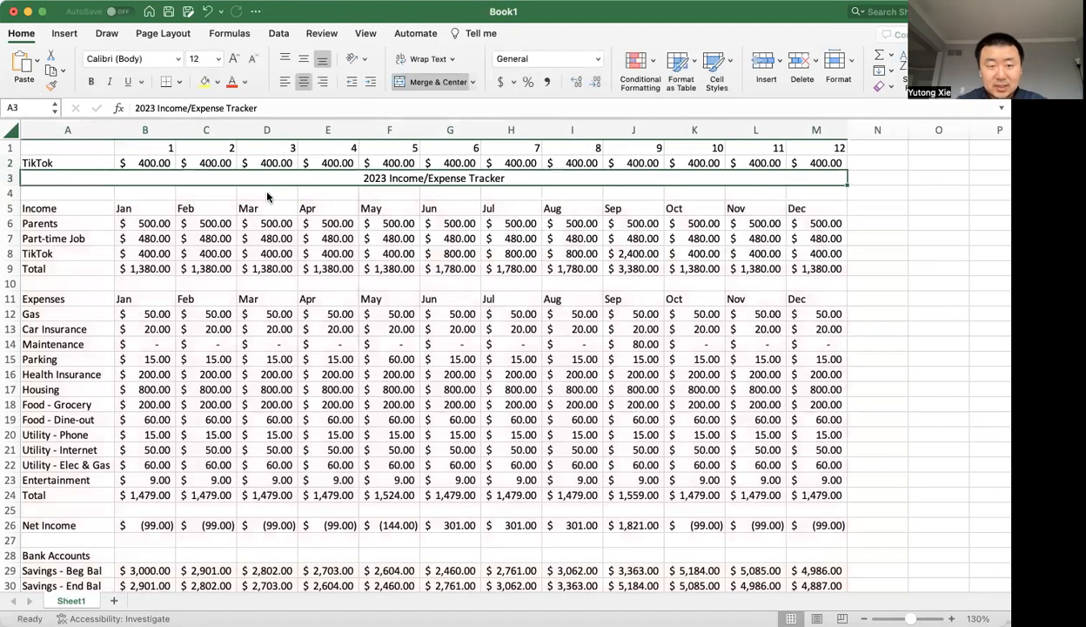
Copy the B2 VLOOKUP across row 2 through cell M2.
key(Up)
key(super+c)
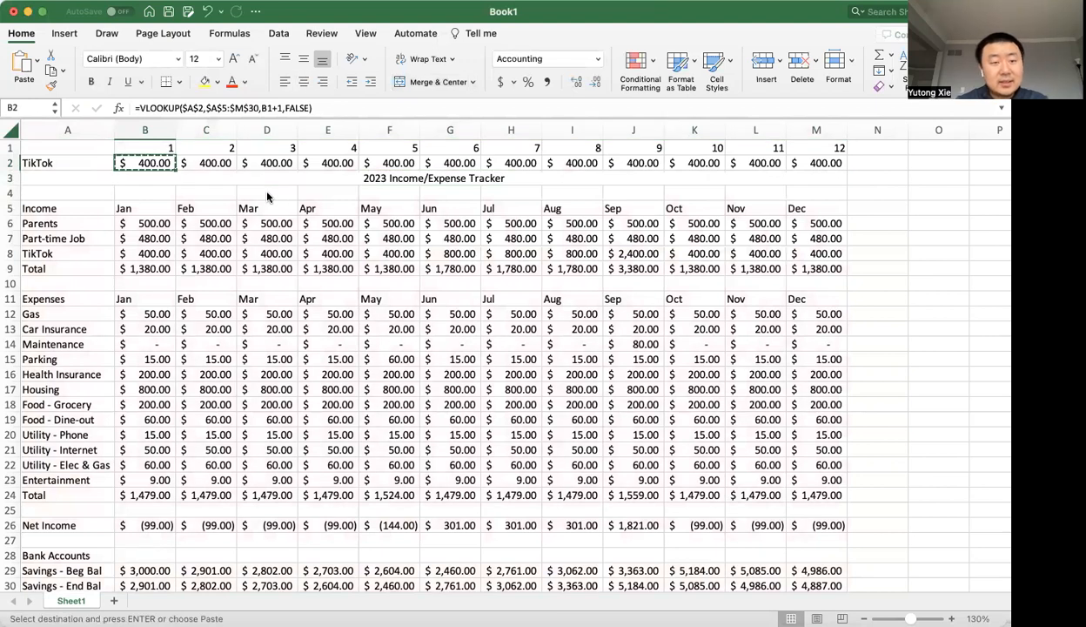
key(shift+Right)
key(shift+Right)
key(shift+Right)
key(shift+Right)
key(shift+Right)
key(shift+Right)
key(shift+Right)
key(shift+Right)
key(shift+Right)
key(shift+Right)
key(shift+Right)
key(super+v)
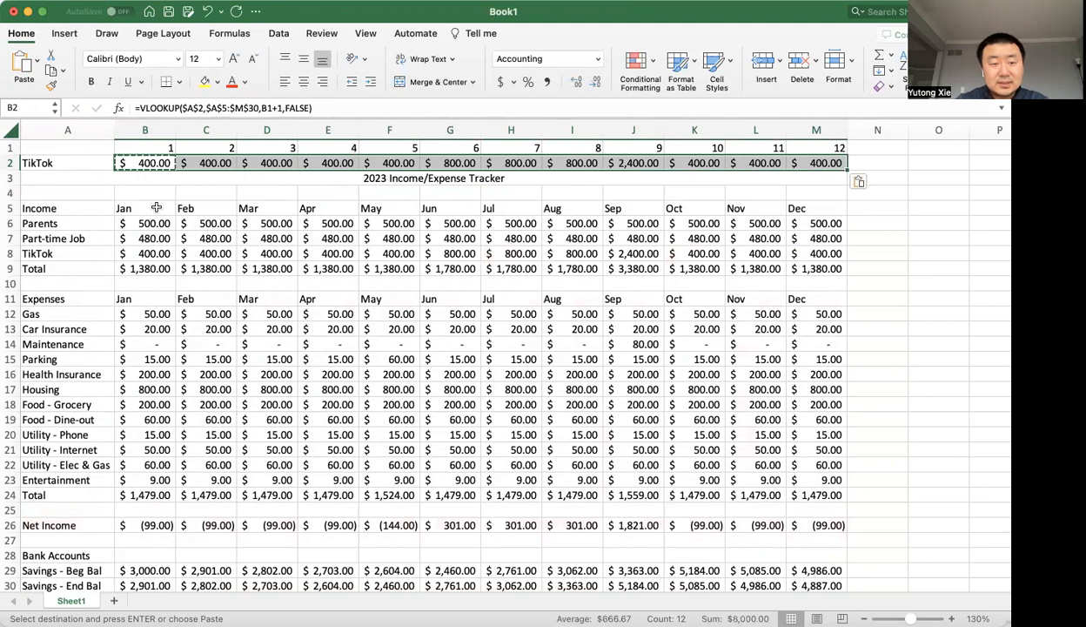
click(155, 164)
drag(177, 170, 833, 178)
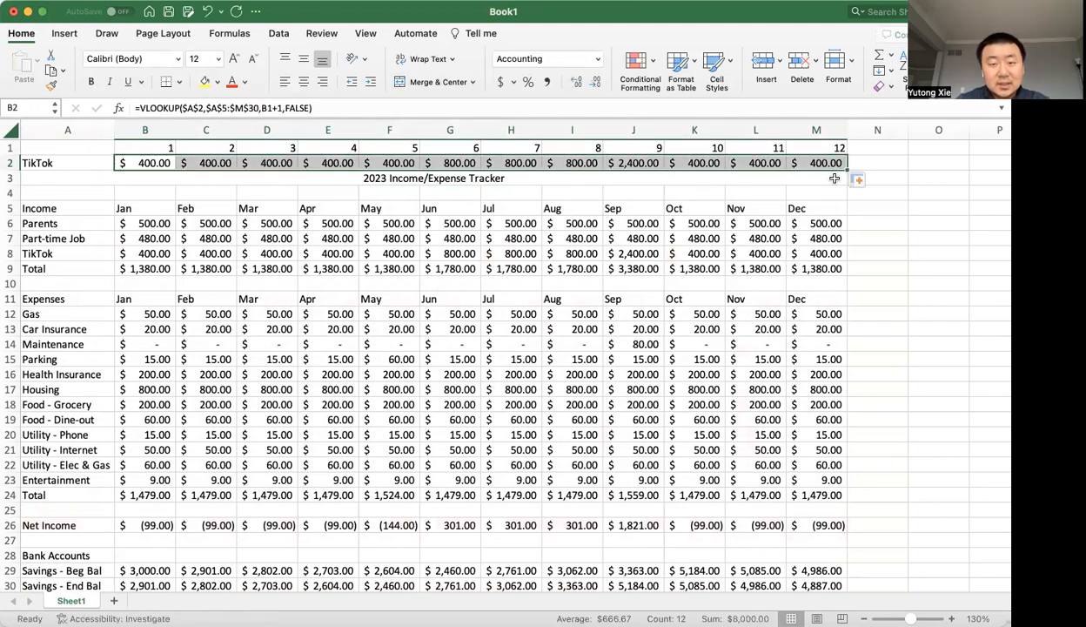
Compare the June, July and September lookups in row 2 with the TikTok amounts in row 8.
click(465, 163)
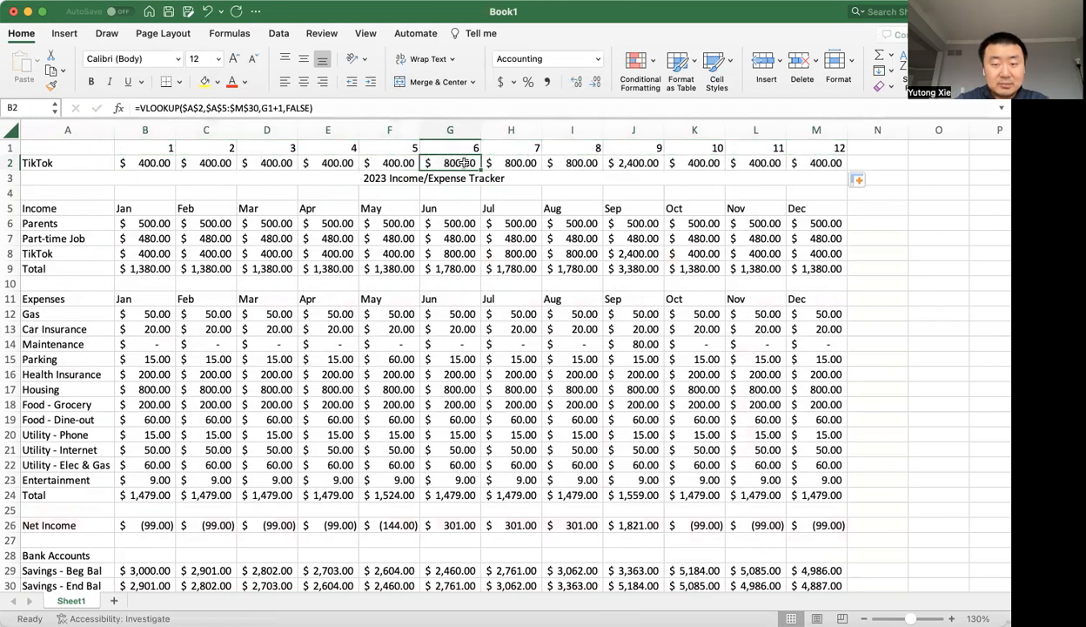
click(453, 251)
click(507, 160)
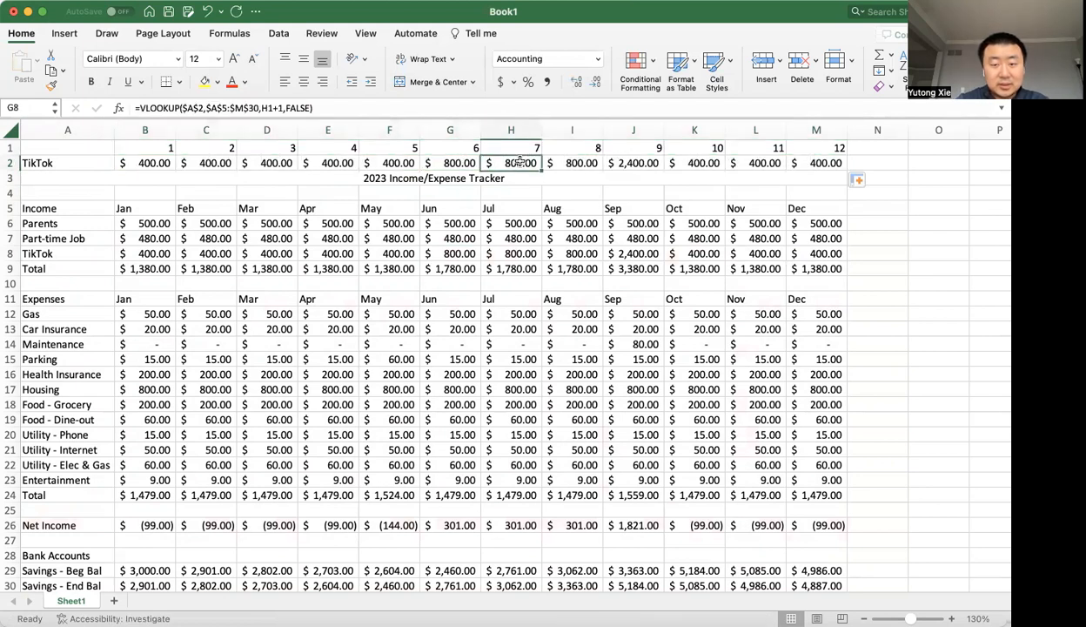
click(520, 252)
click(615, 178)
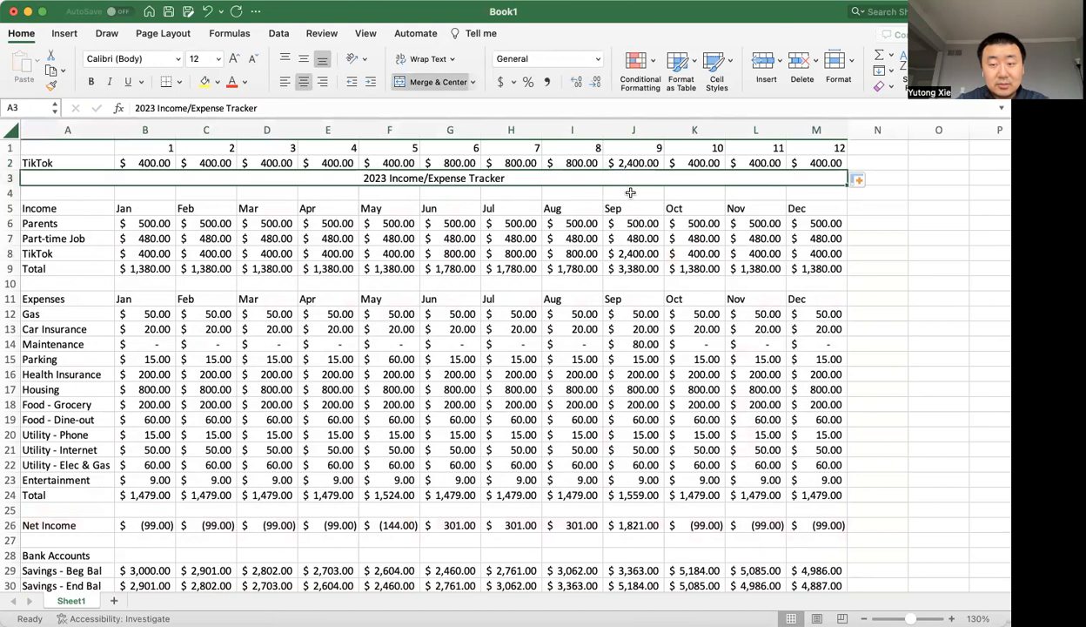
click(642, 264)
click(628, 250)
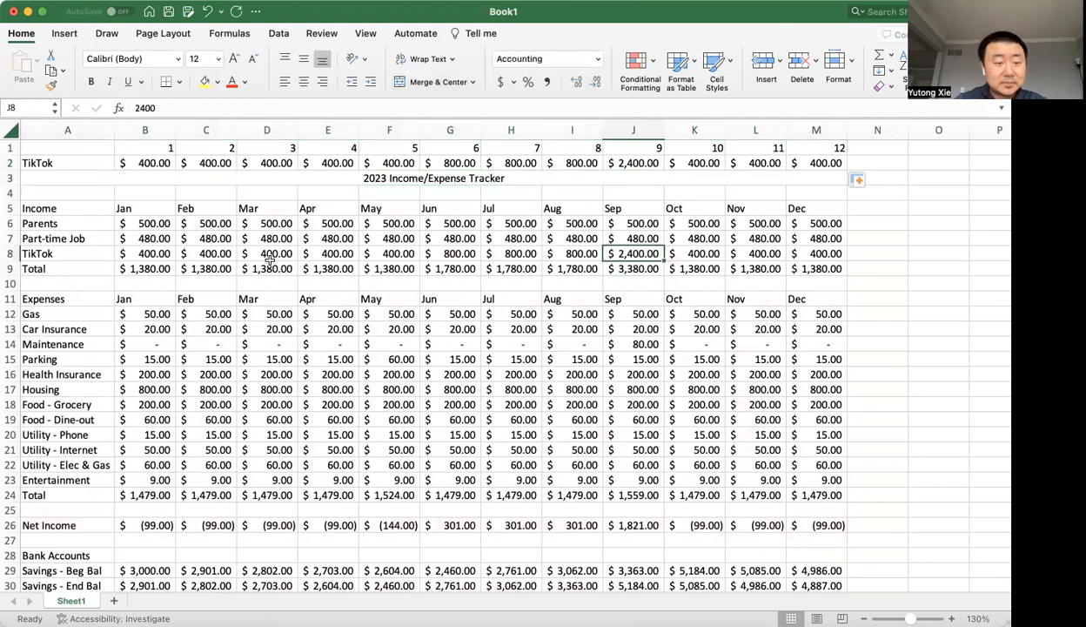
Change the lookup item in cell A2 to Maintenance and check the monthly lookups across row 2.
click(73, 163)
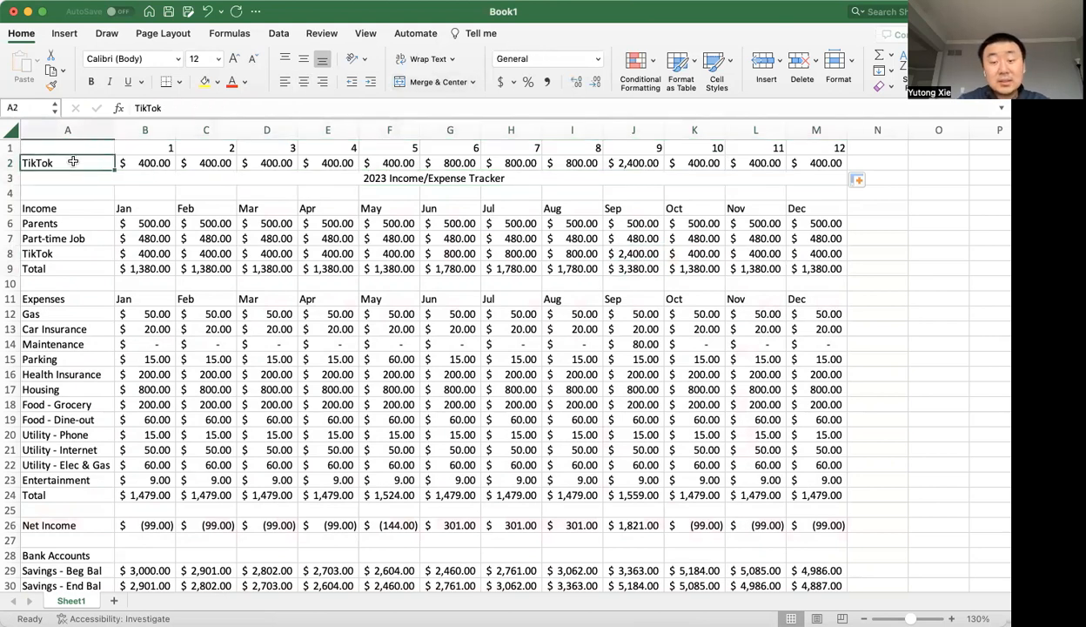
text(M)
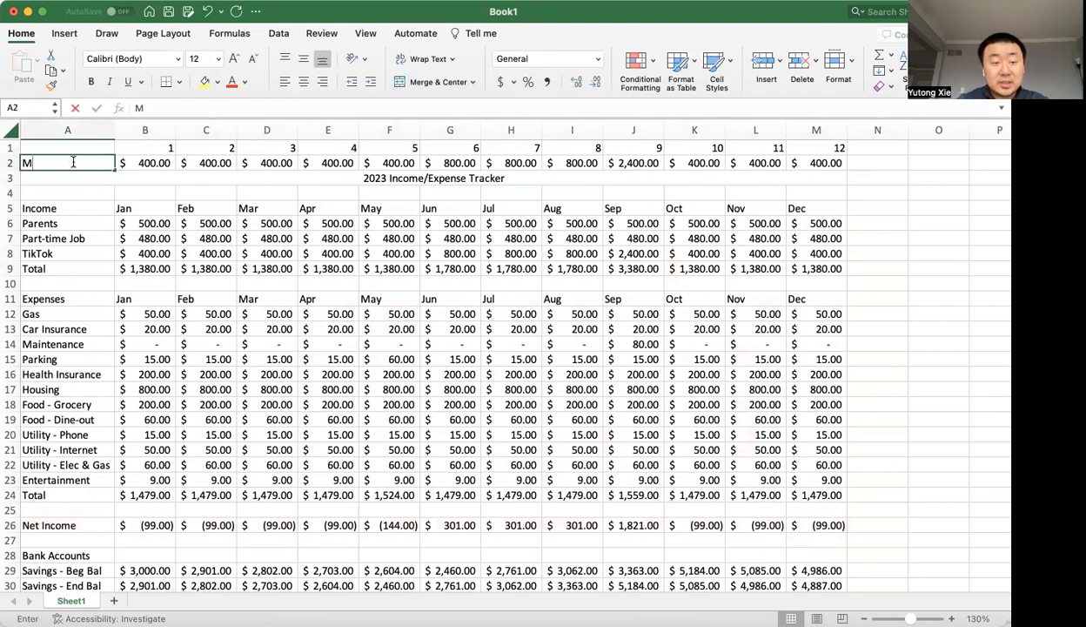
text(aintanance)
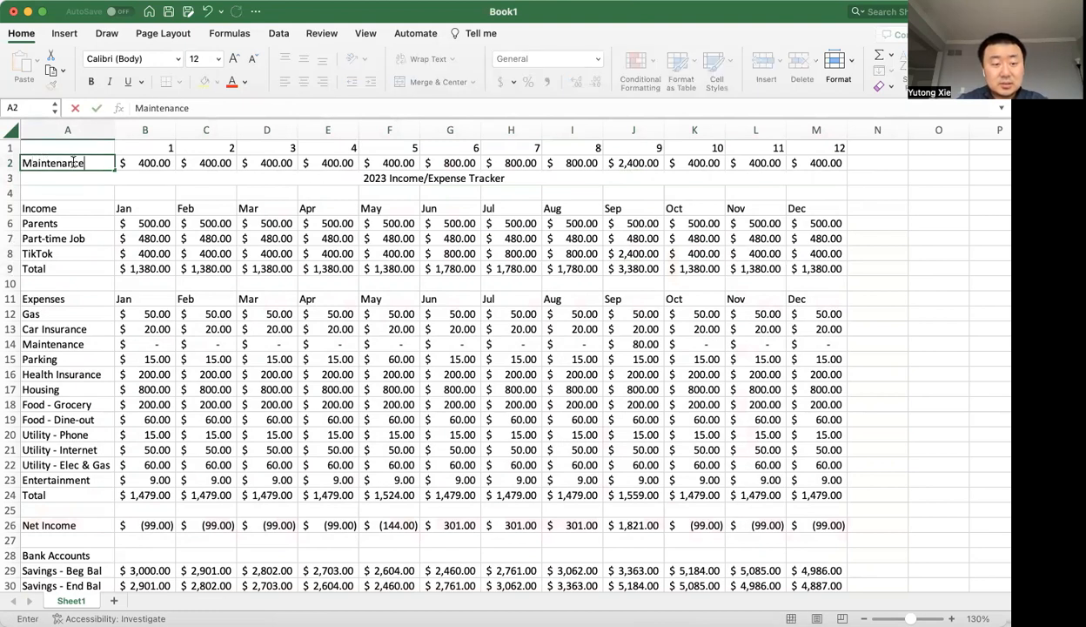
key(Return)
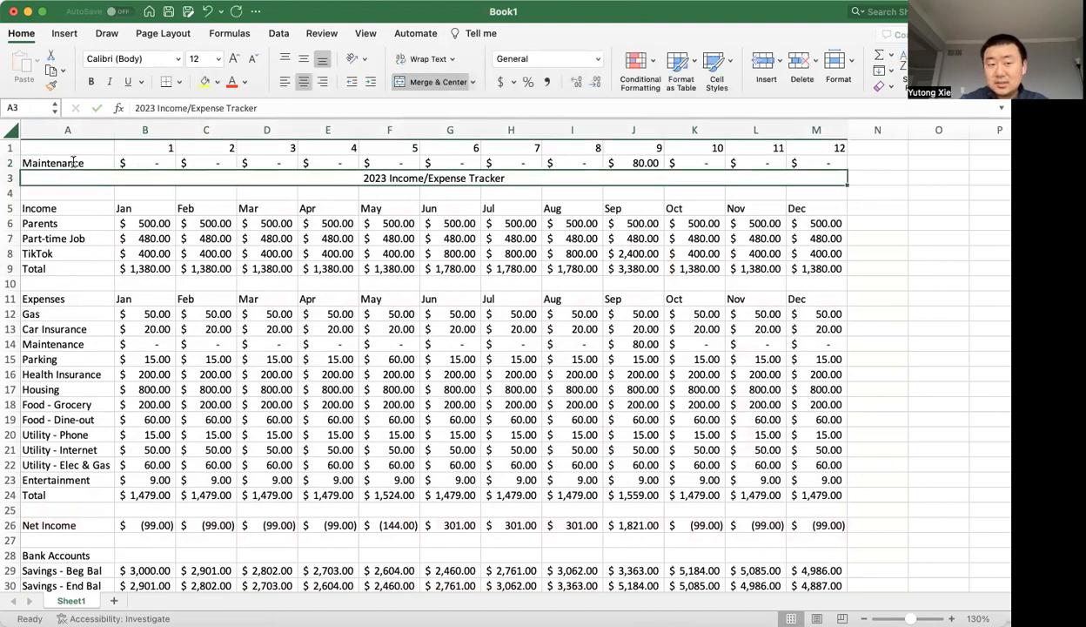
key(Up)
key(Right)
key(shift+Right)
key(shift+Right)
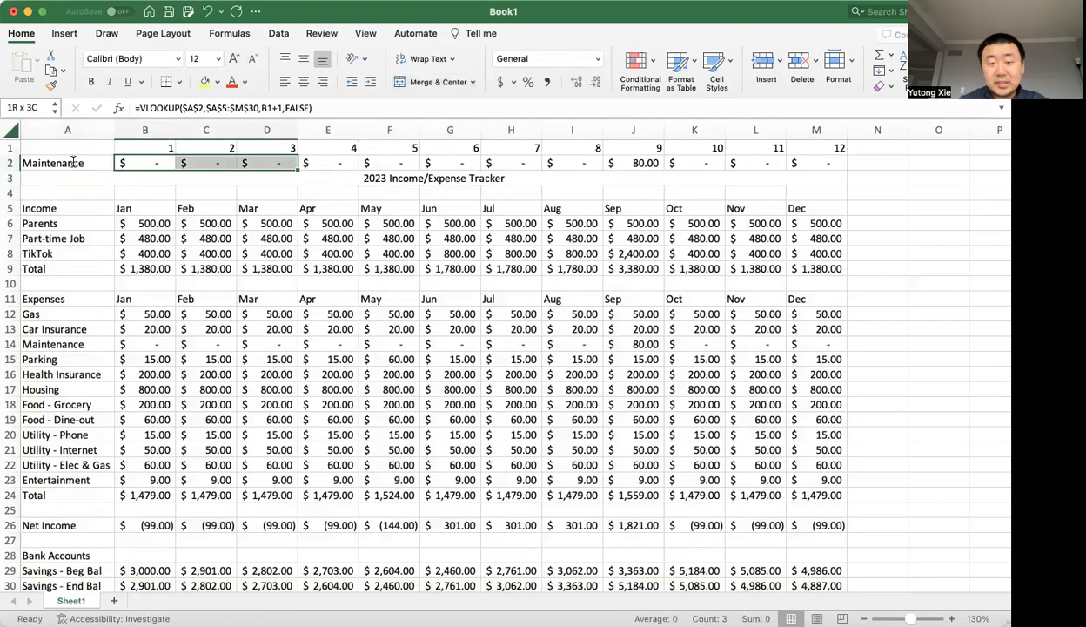
key(shift+Right)
key(shift+Right)
click(648, 159)
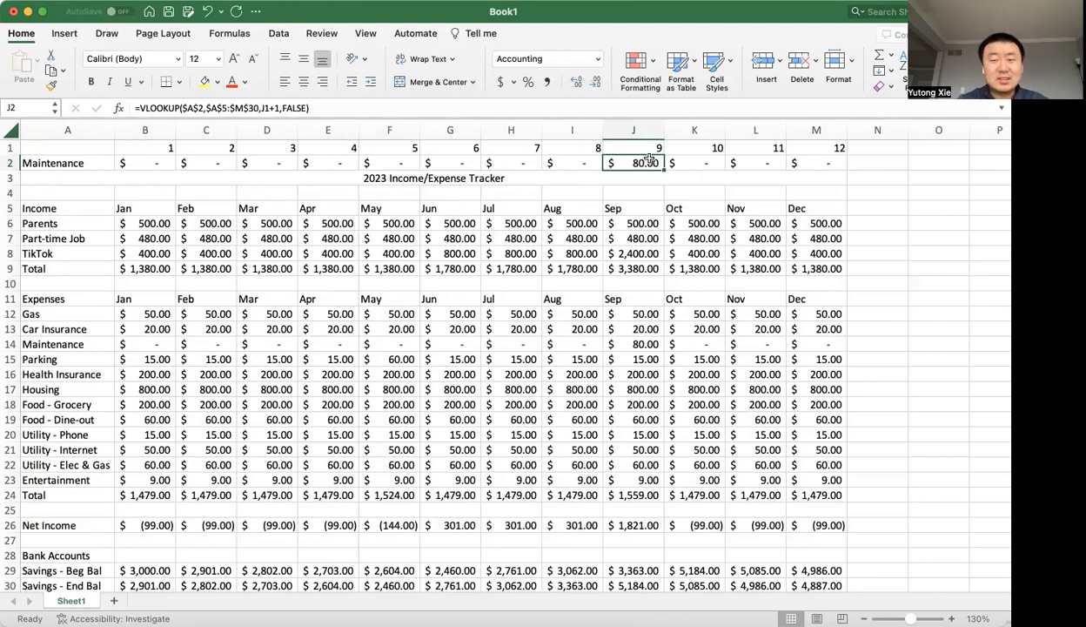
Review the B1+1 column index in the B2 VLOOKUP against the number in cell B1.
click(159, 135)
click(165, 146)
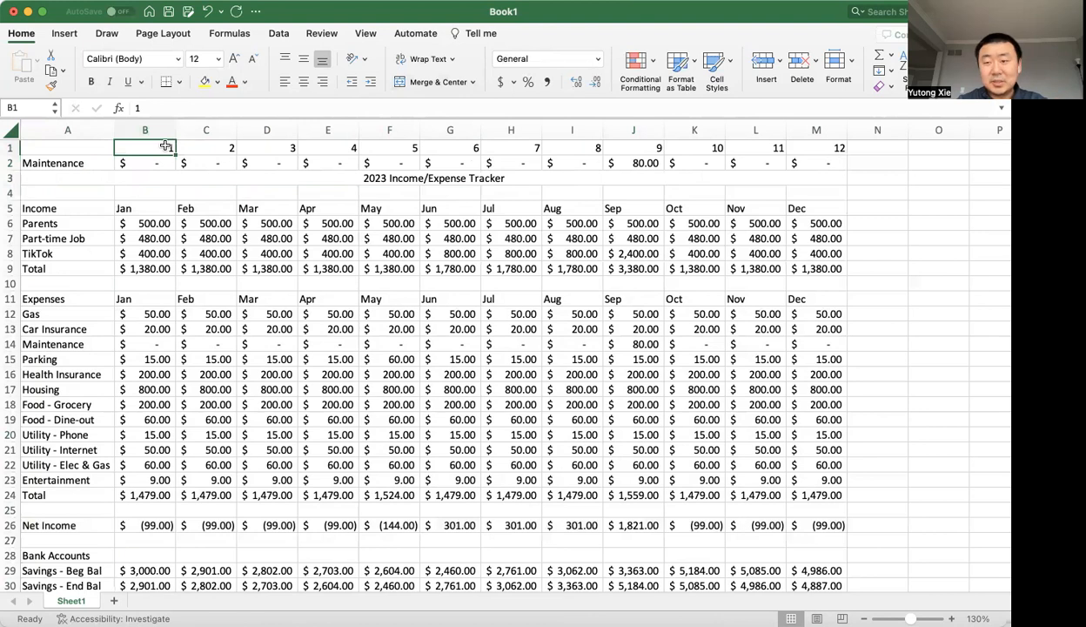
click(161, 163)
double_click(161, 162)
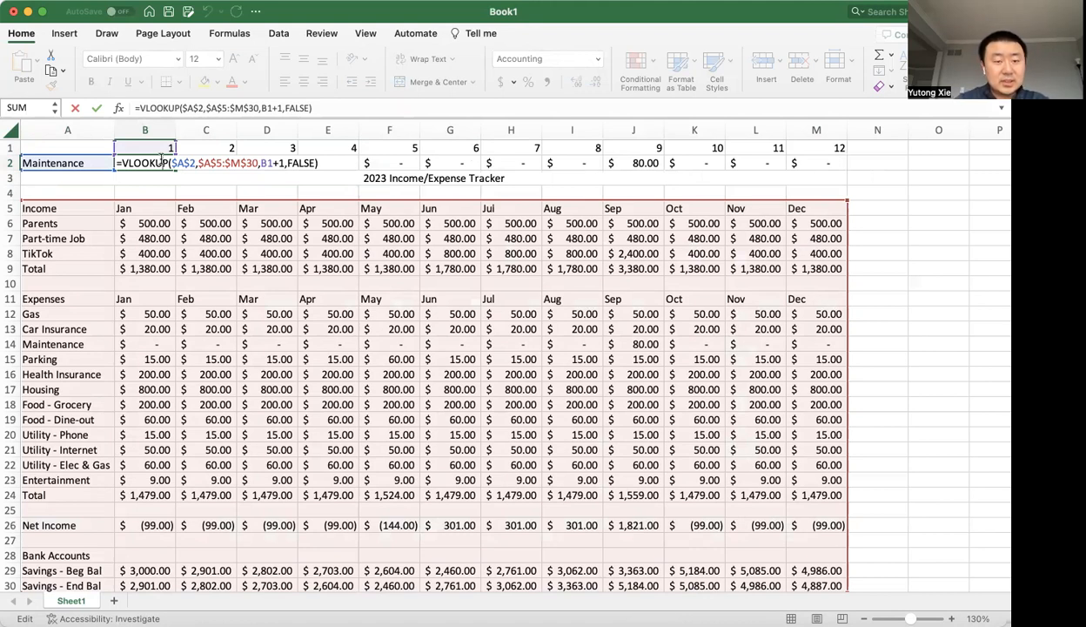
click(269, 166)
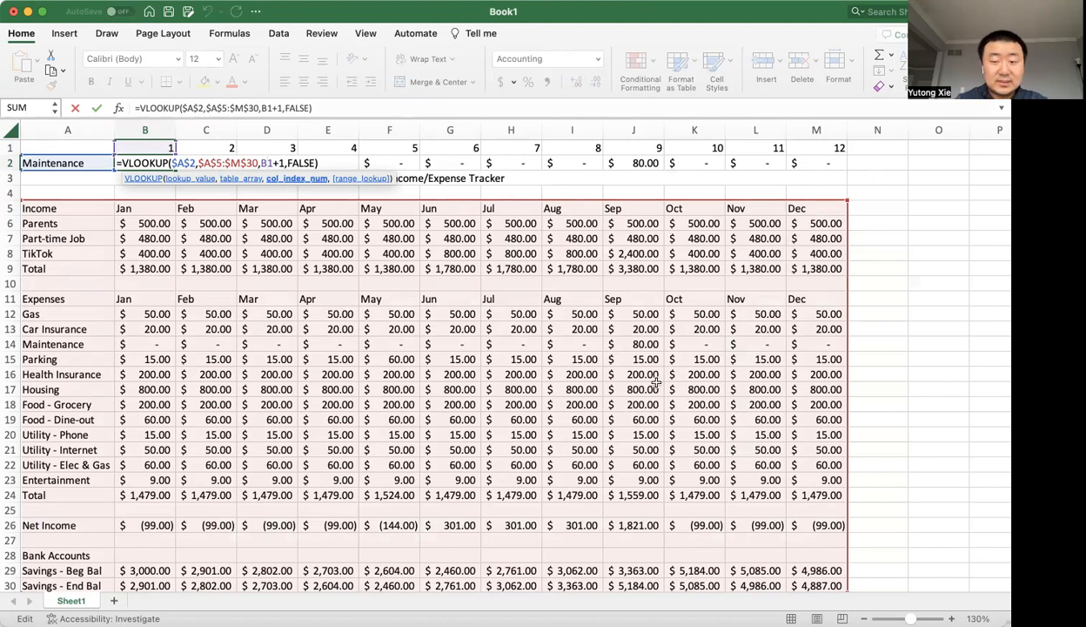
key(ctrl+Return)
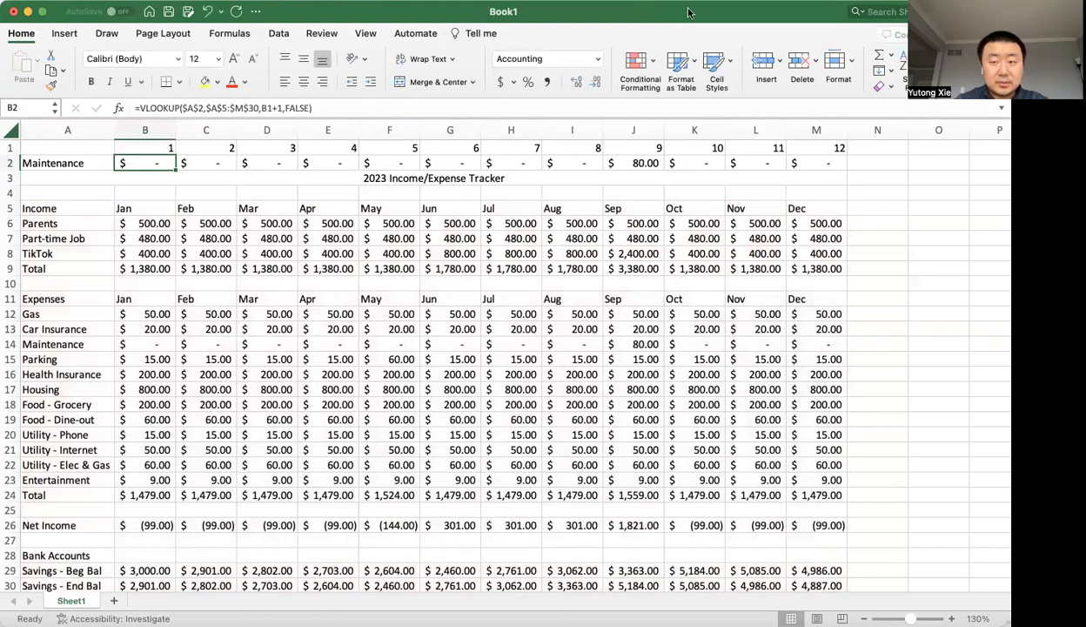
Replace the number in cell B1 with the formula =MONTH(DATEVALUE(B5&"1")), which reads the Jan header in B5.
key(Up)
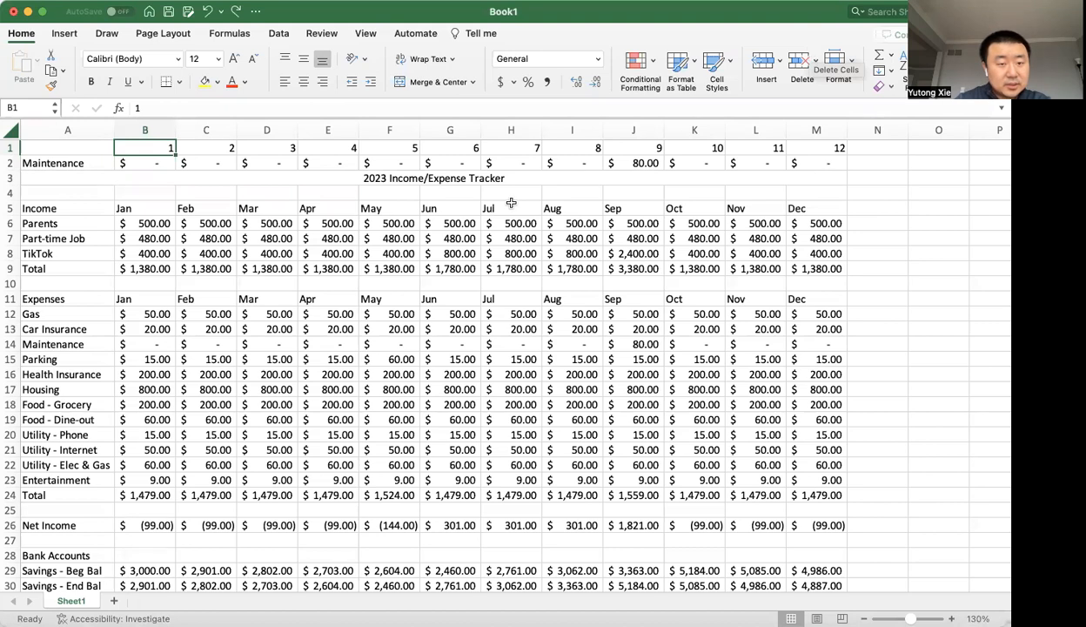
click(162, 210)
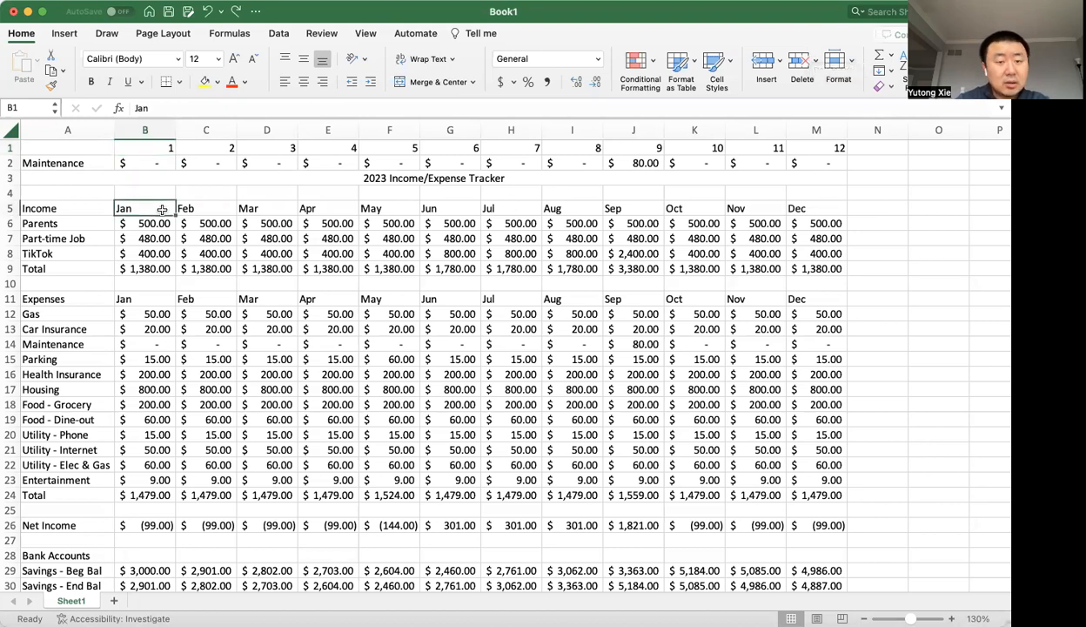
click(172, 146)
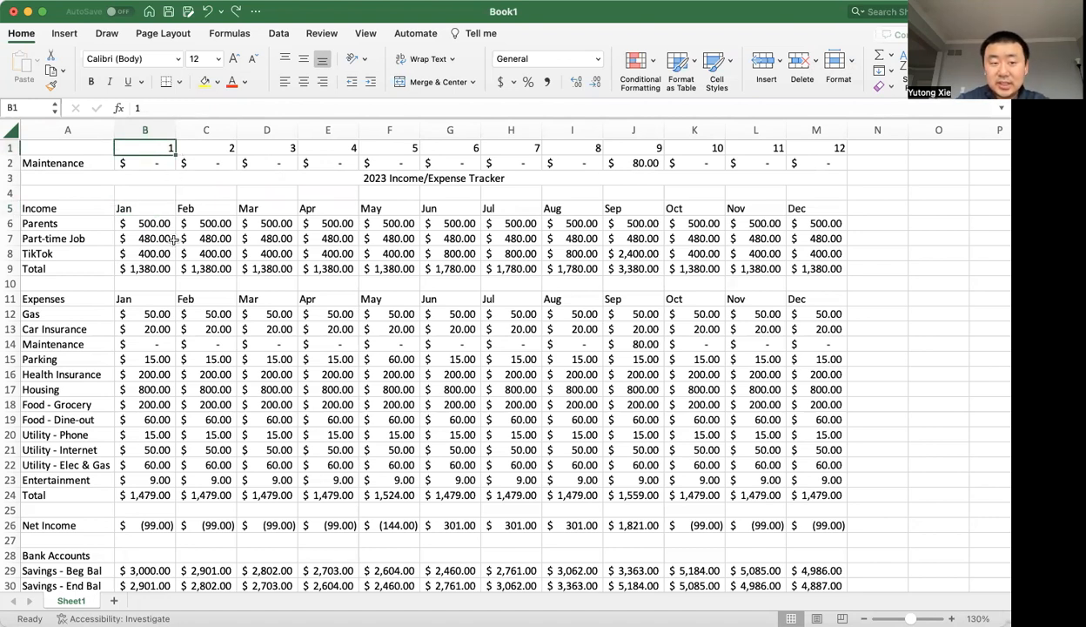
click(163, 201)
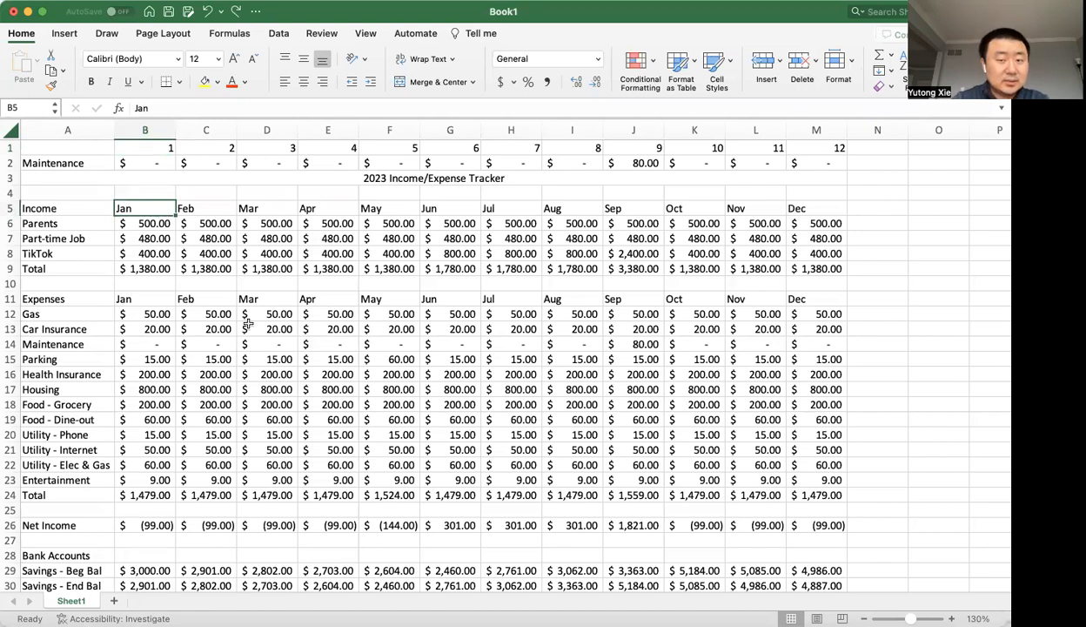
key(super+Tab)
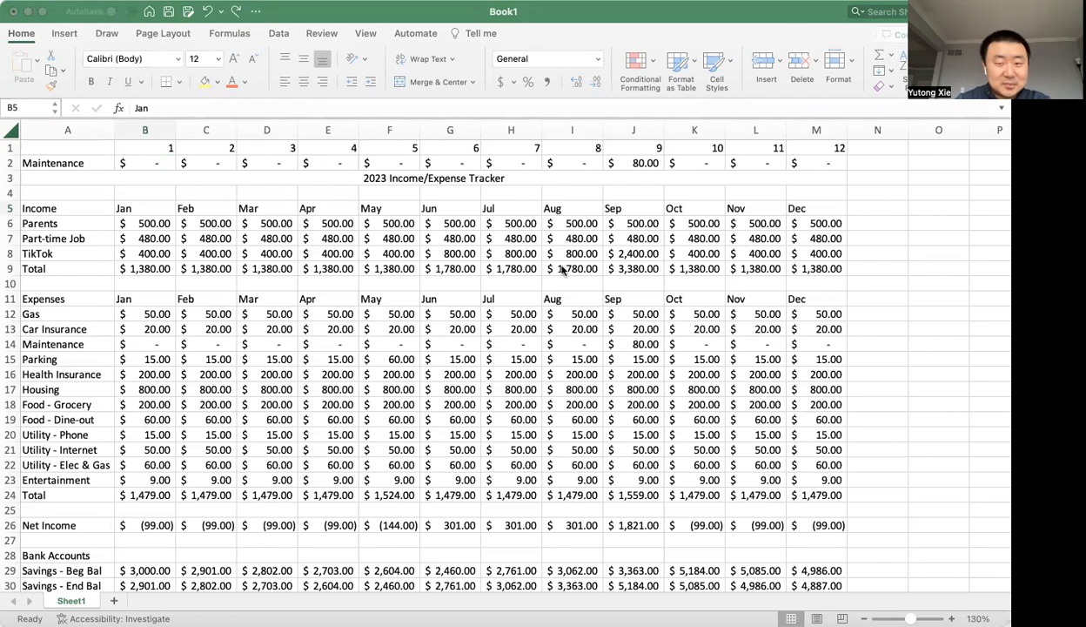
click(77, 171)
key(super+Tab)
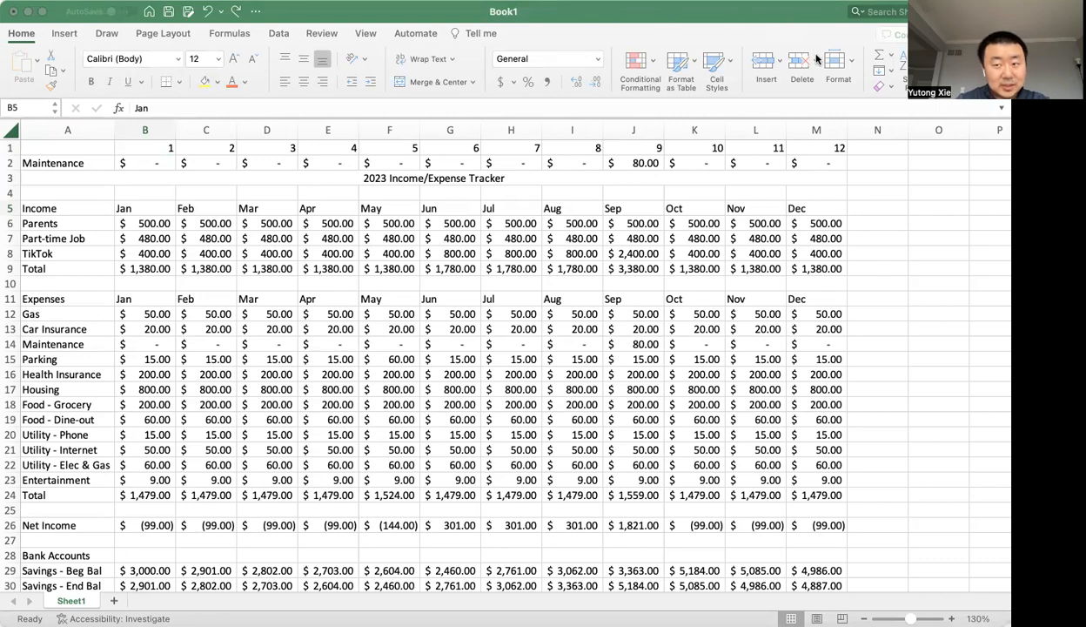
click(146, 148)
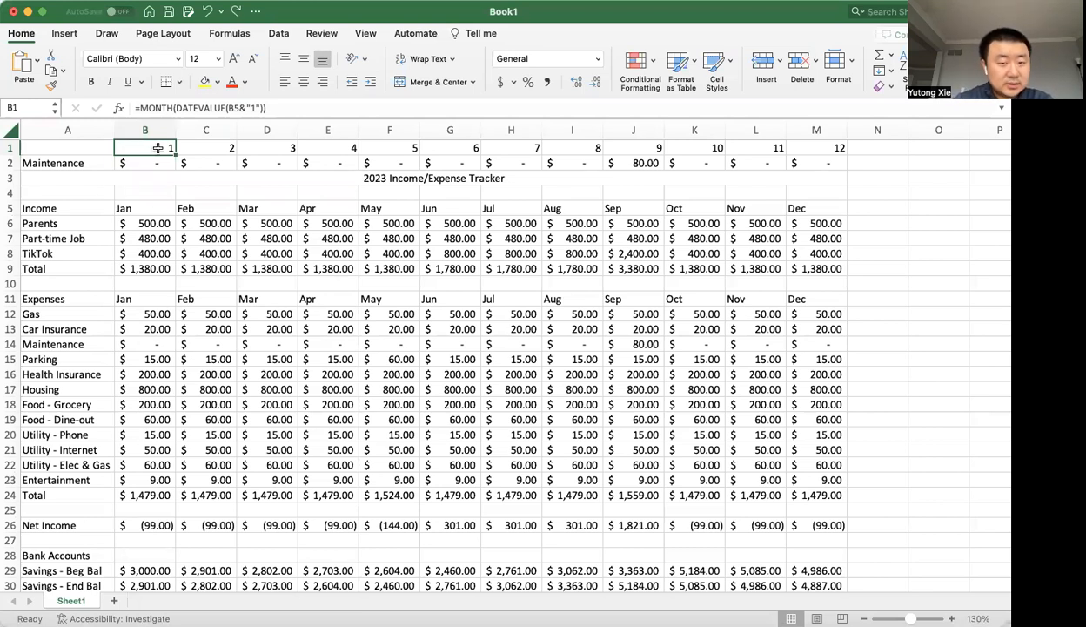
click(152, 214)
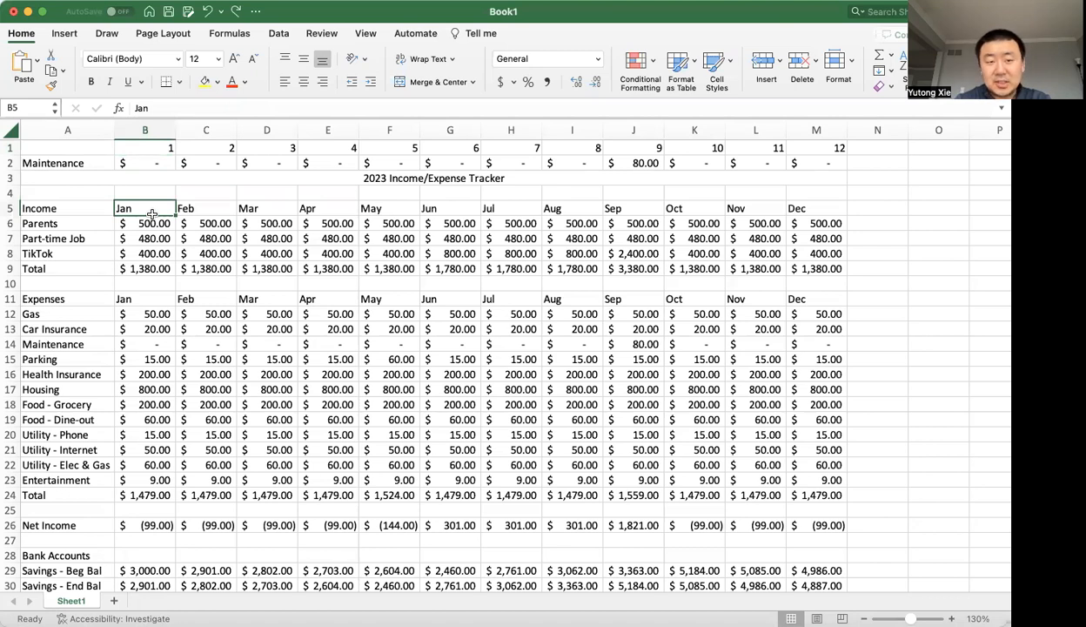
click(156, 152)
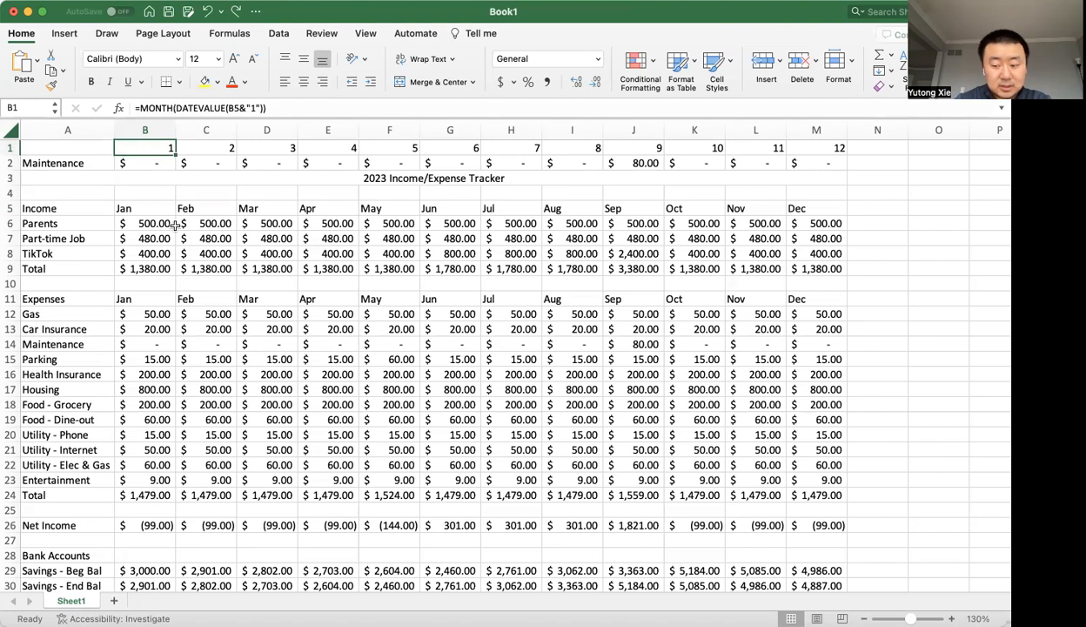
Clear cell B1 and enter the formula =B5&"1" to join the Jan header with a 1.
key(Delete)
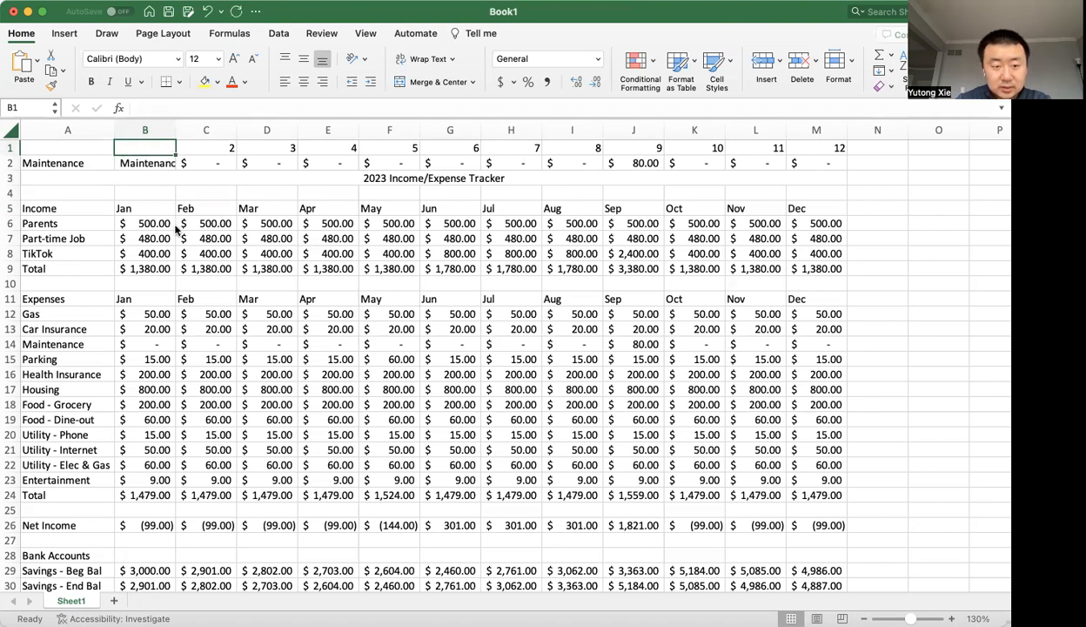
text(=)
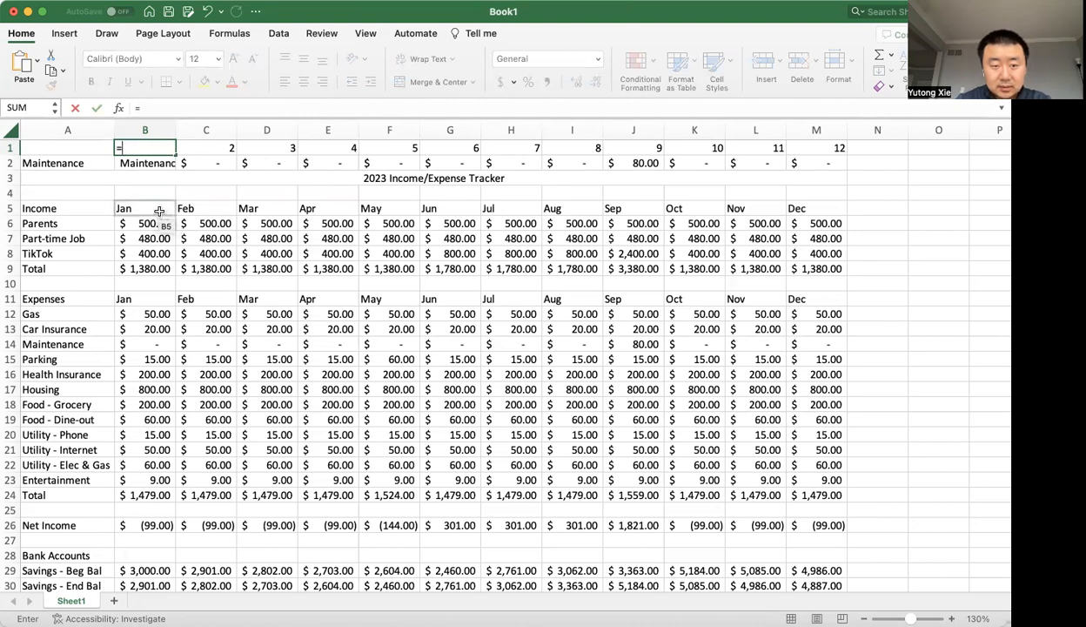
click(159, 212)
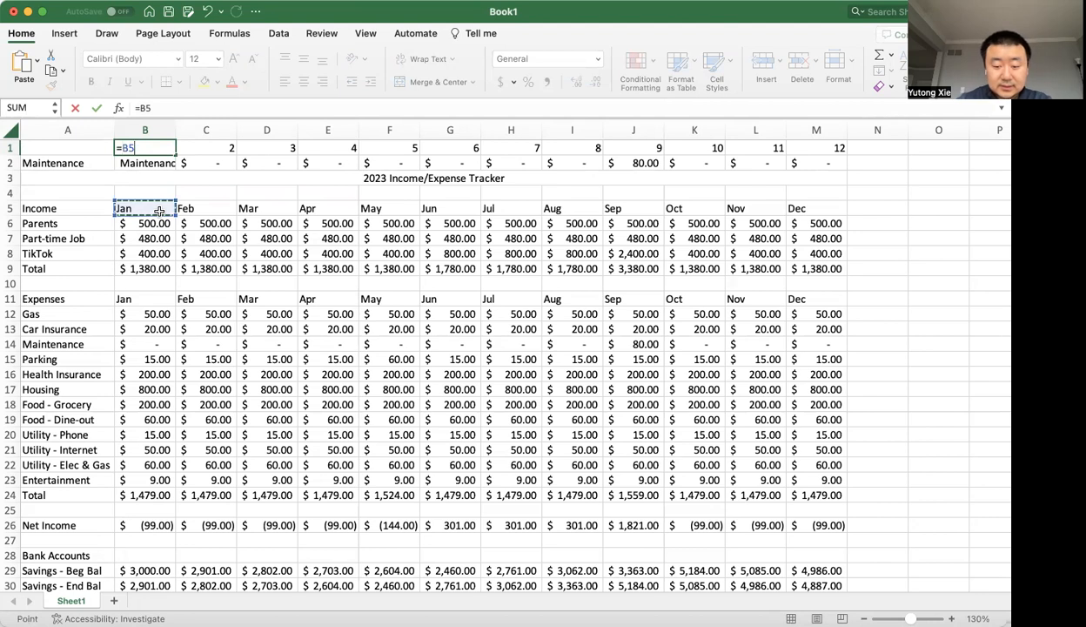
text(&"1")
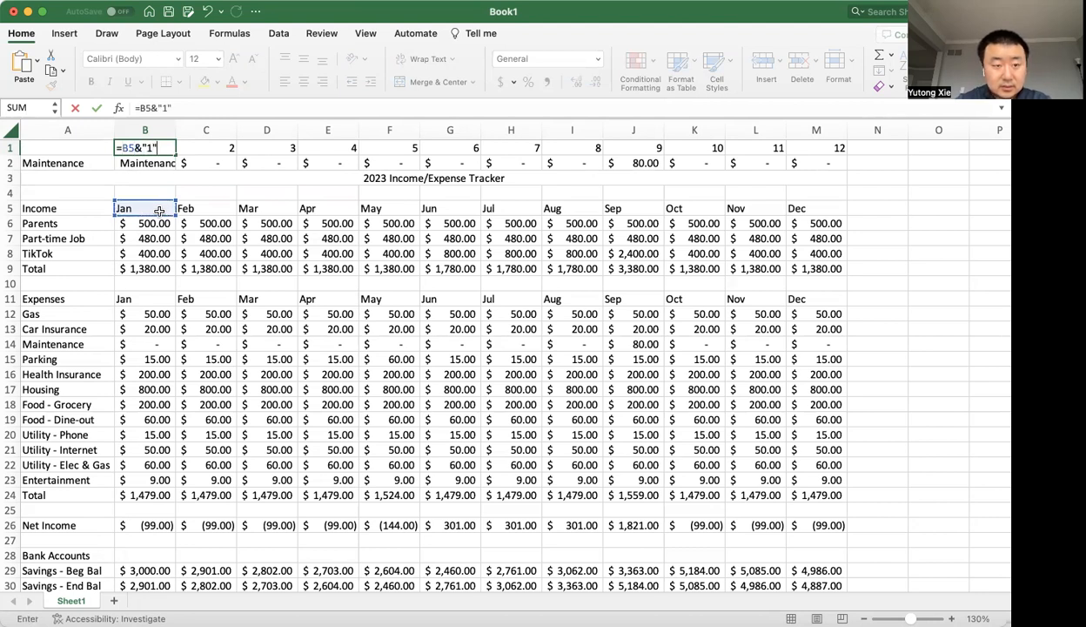
drag(134, 147, 141, 147)
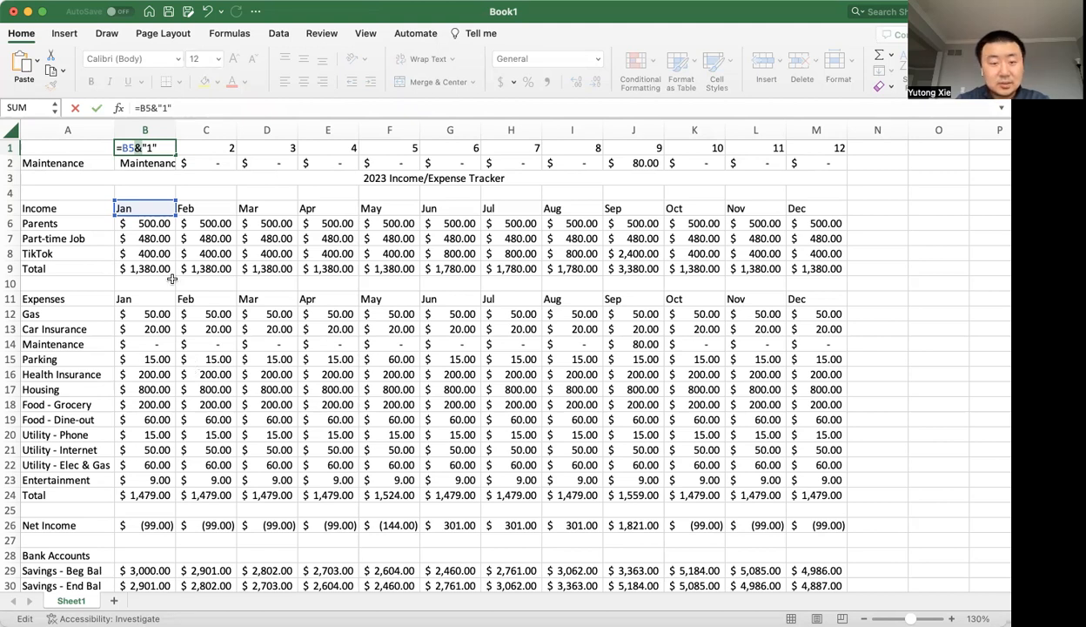
key(Return)
click(155, 209)
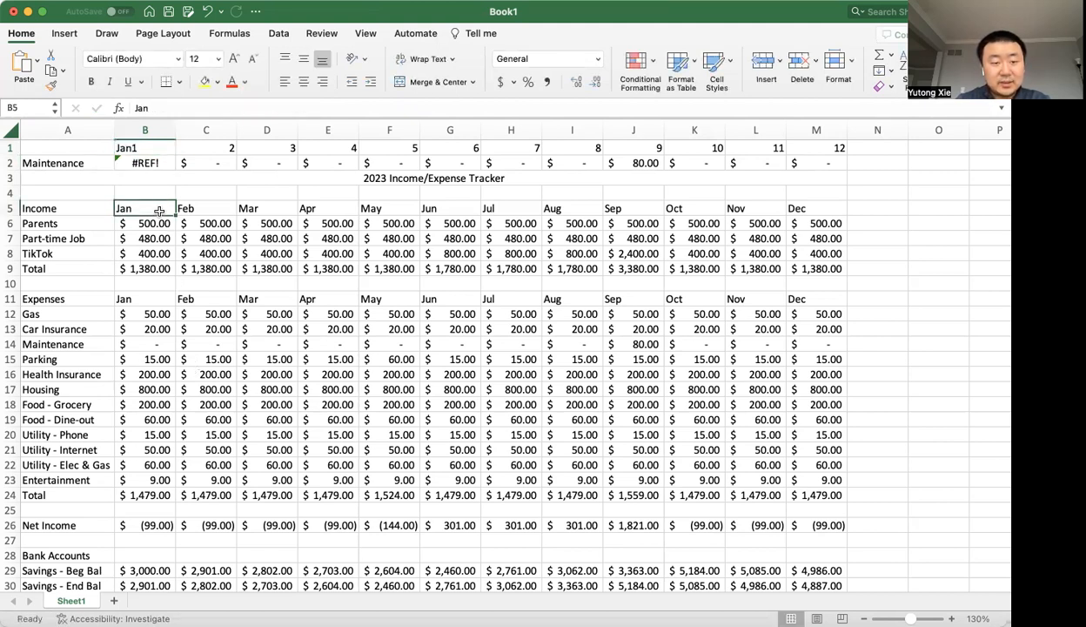
Review how the formula =B5&"1" in cell B1 joins the Jan header in B5 with a 1.
click(160, 219)
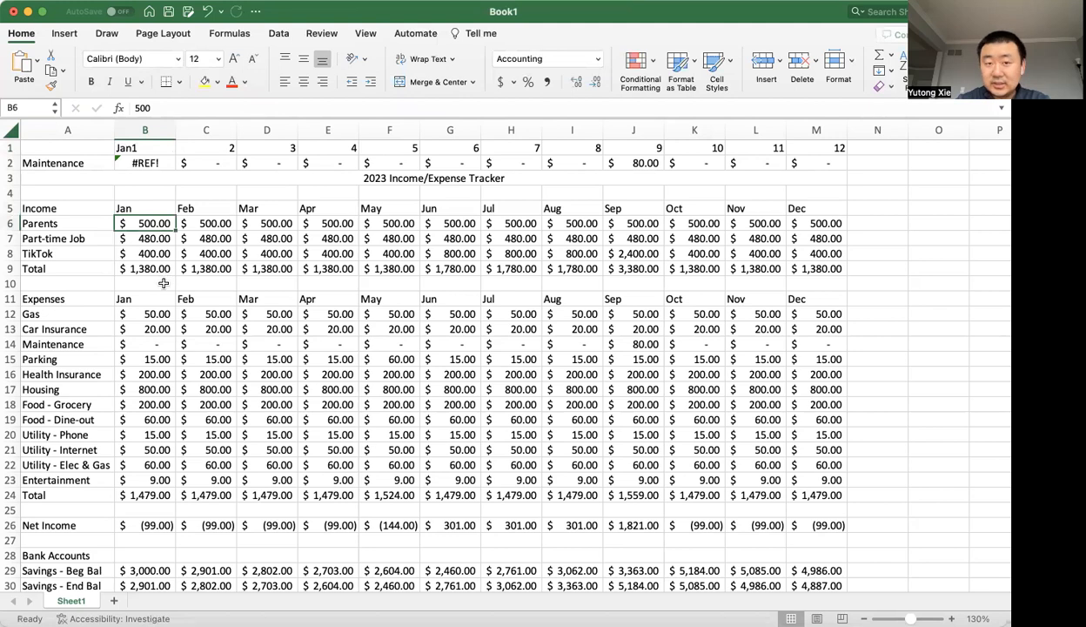
click(160, 210)
click(139, 148)
double_click(139, 148)
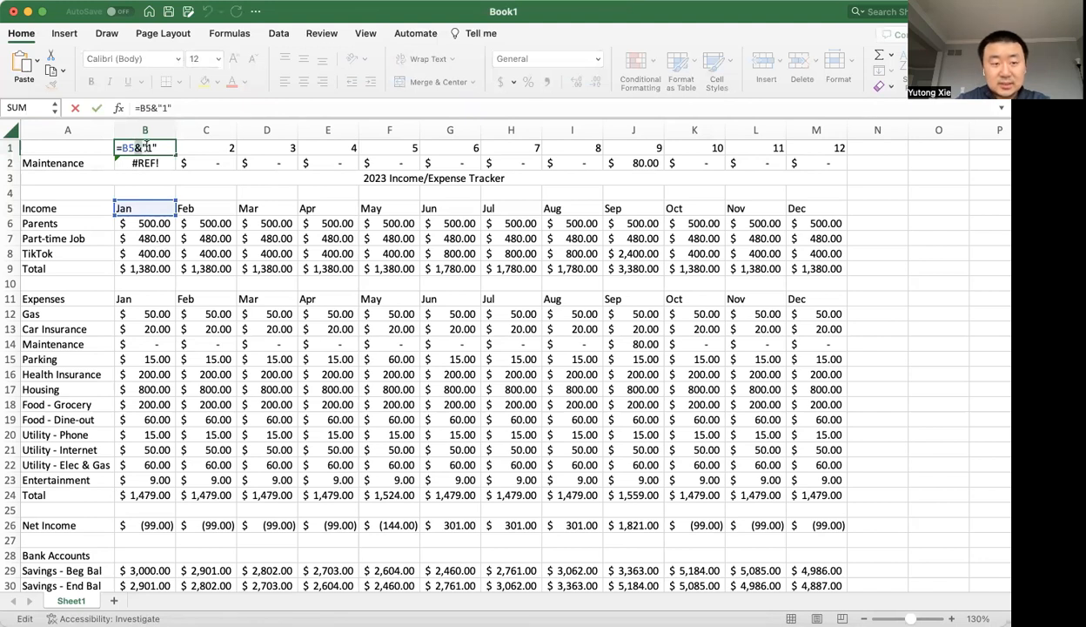
drag(142, 148, 159, 148)
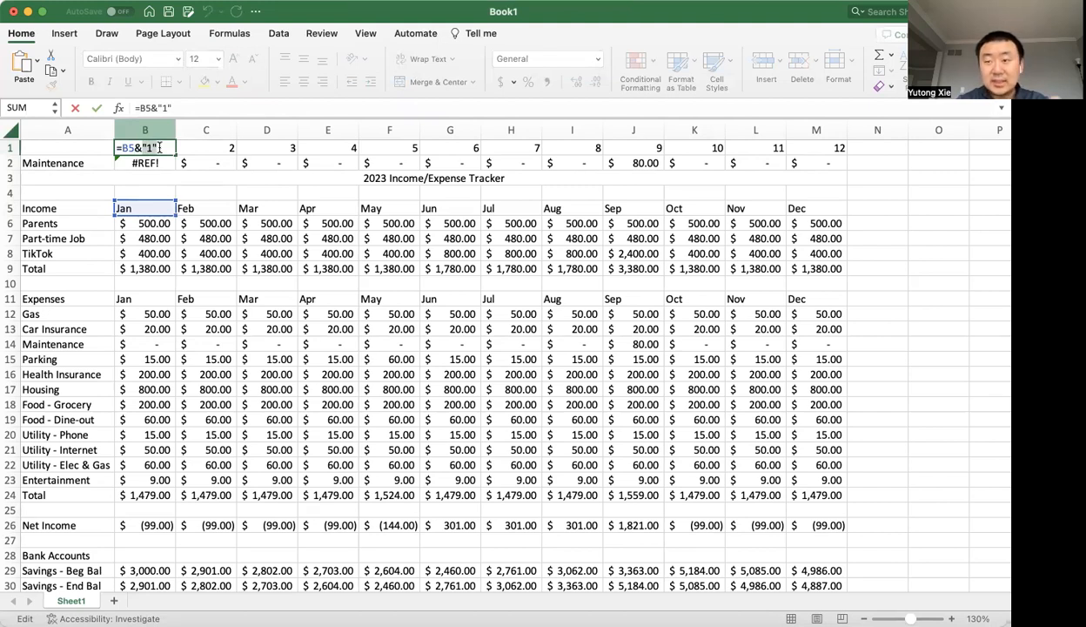
drag(120, 147, 173, 146)
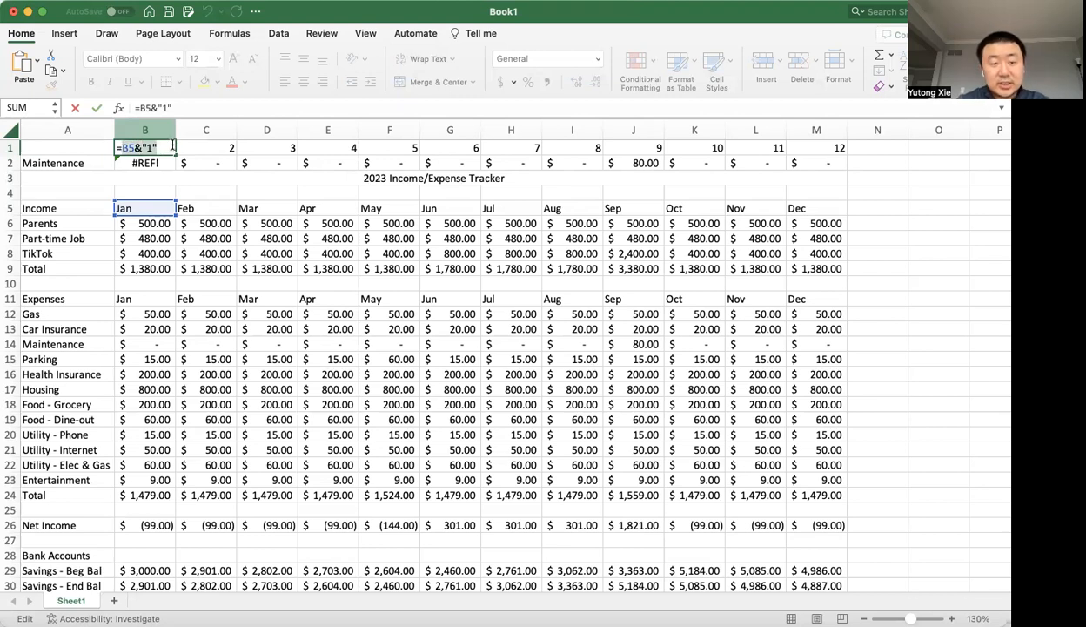
key(Return)
Wrap the formula in cell B1 in the MONTH function so it reads =MONTH(B5&"1").
click(152, 148)
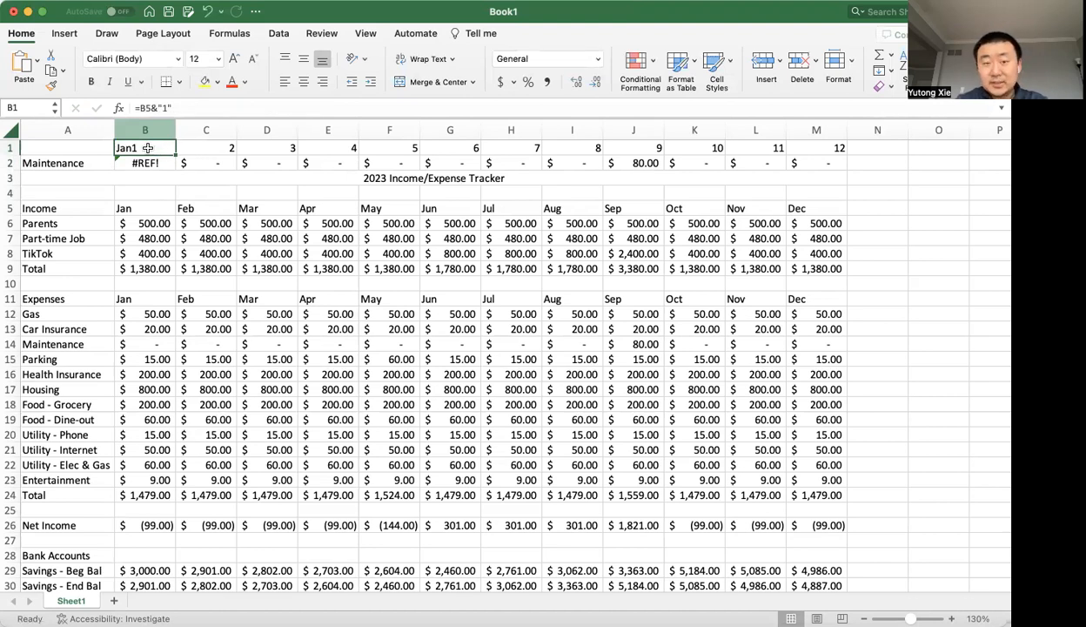
double_click(148, 148)
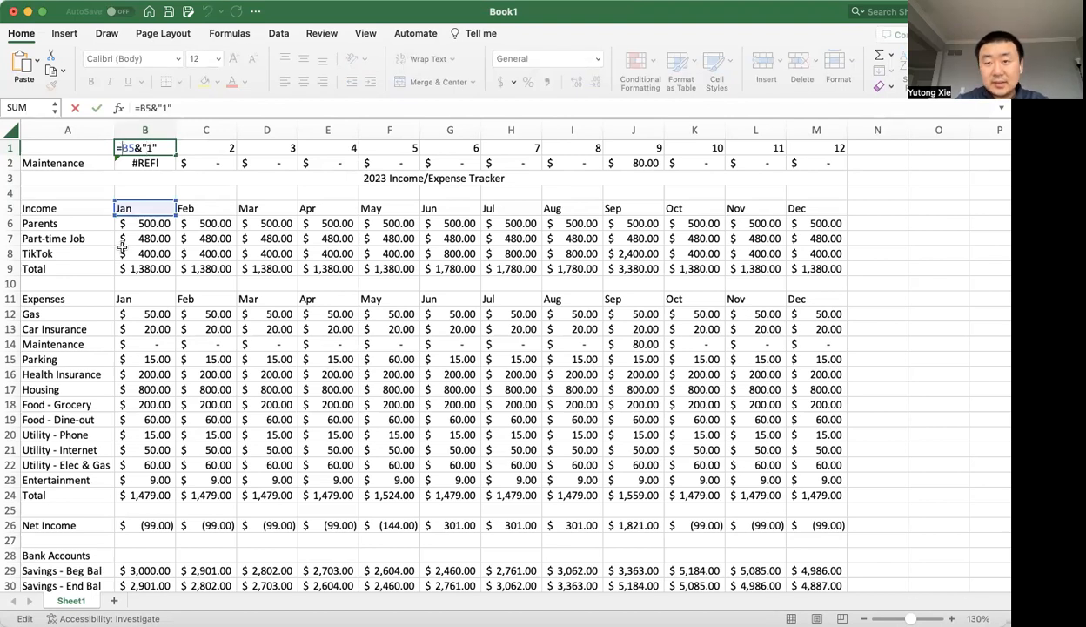
text(mont)
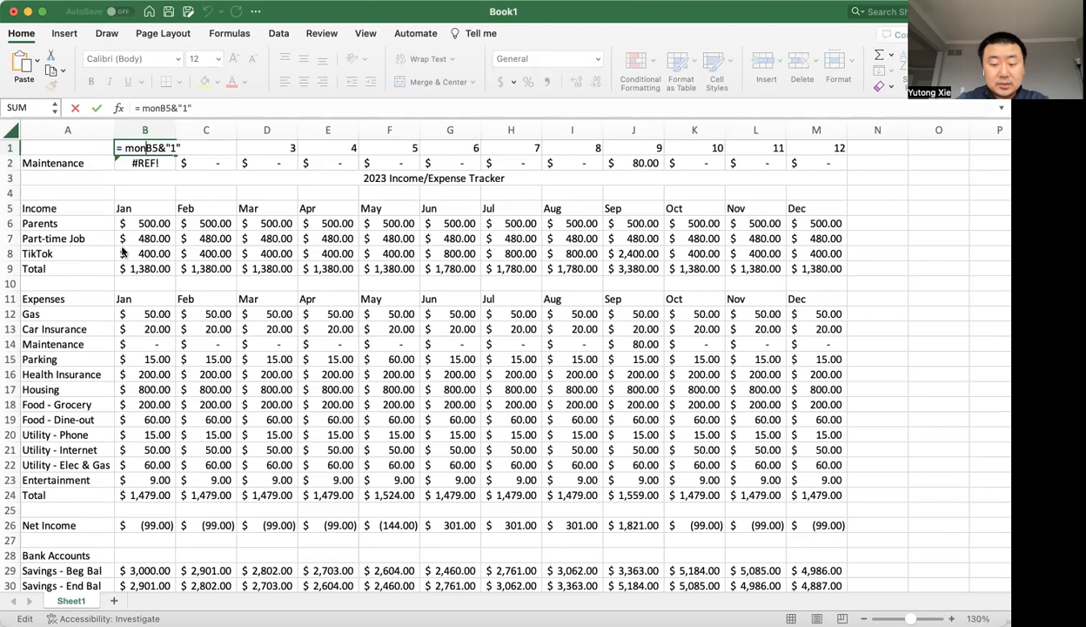
text(h(B5&"1")
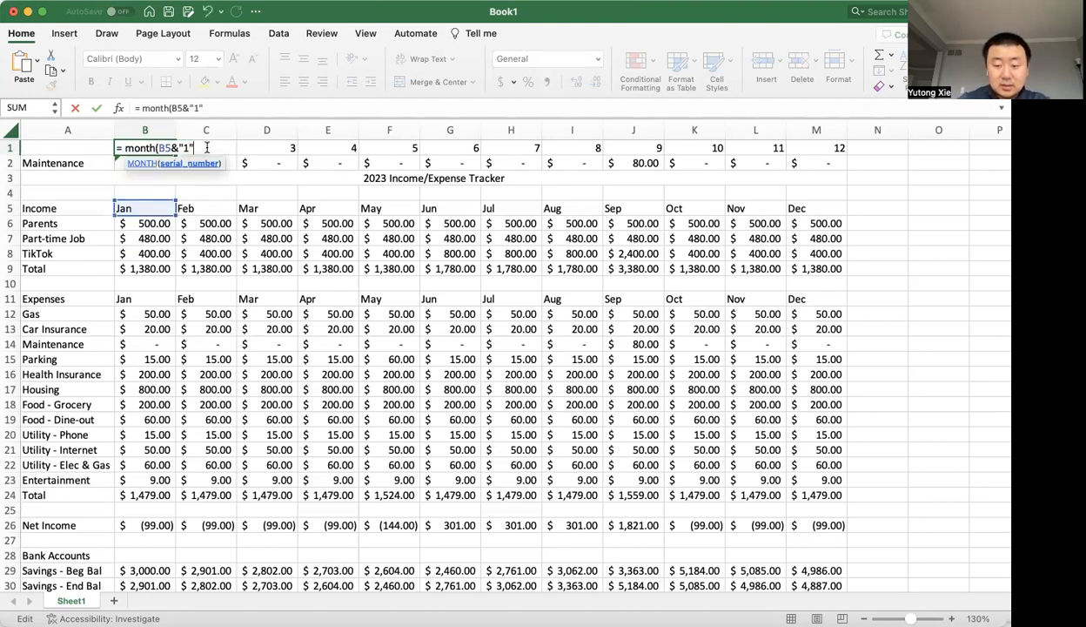
text())
click(124, 145)
key(BackSpace)
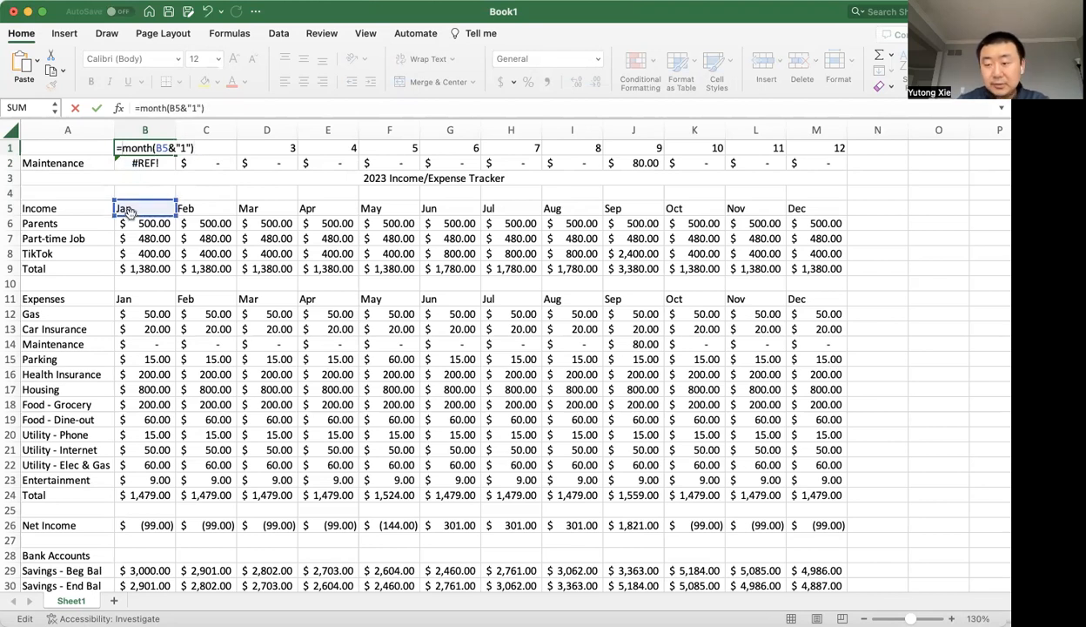
key(Return)
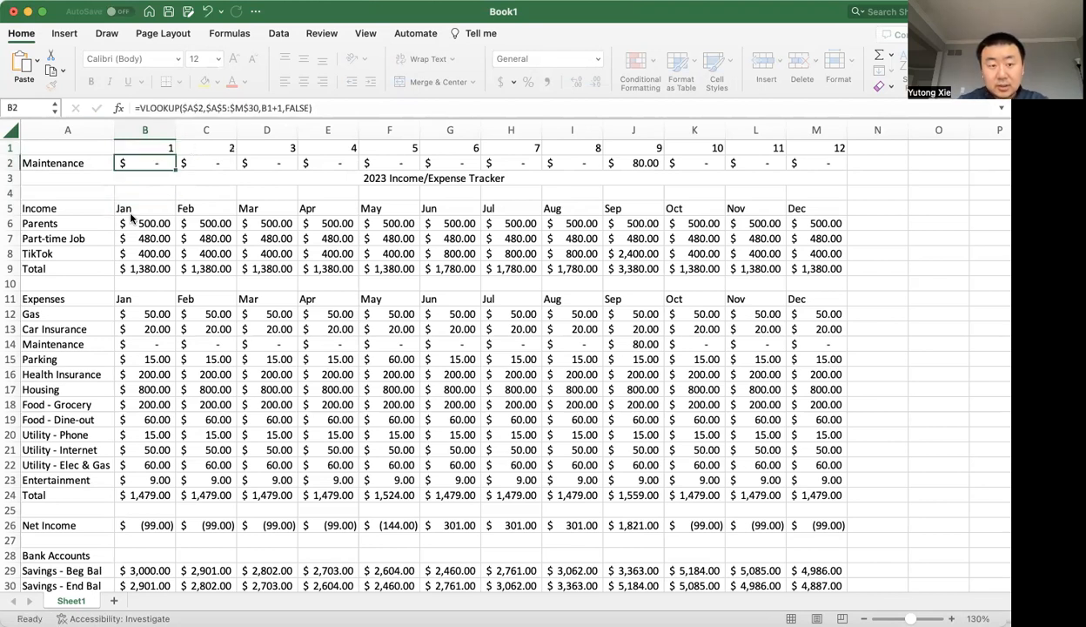
Copy the MONTH formula from B1 across row 1 through M1 and check the header references in B1, C1 and D1.
click(166, 150)
drag(172, 155, 822, 148)
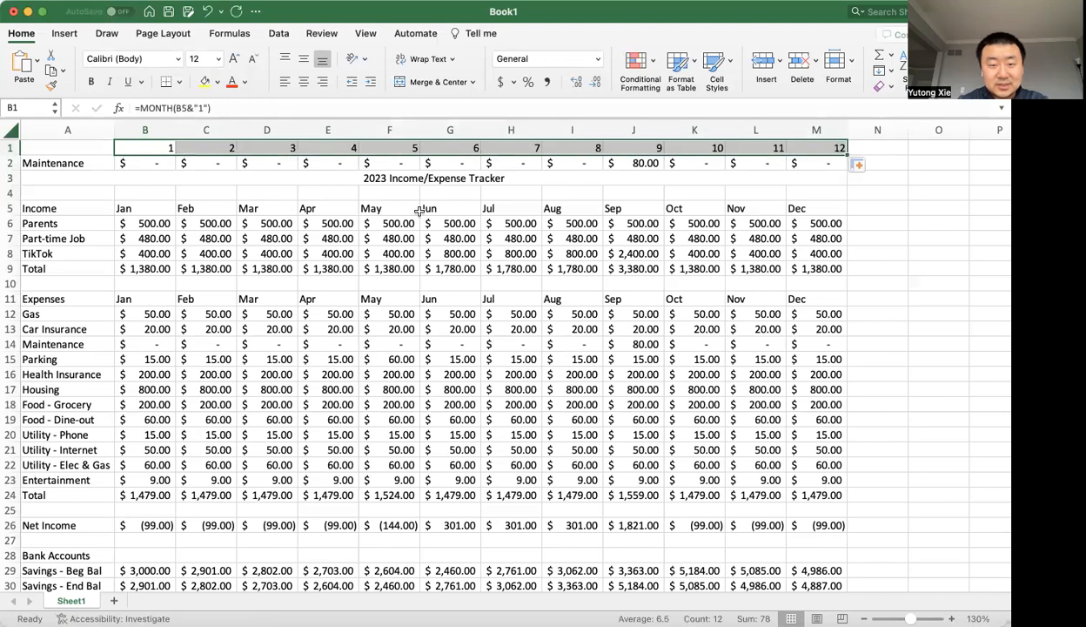
double_click(197, 150)
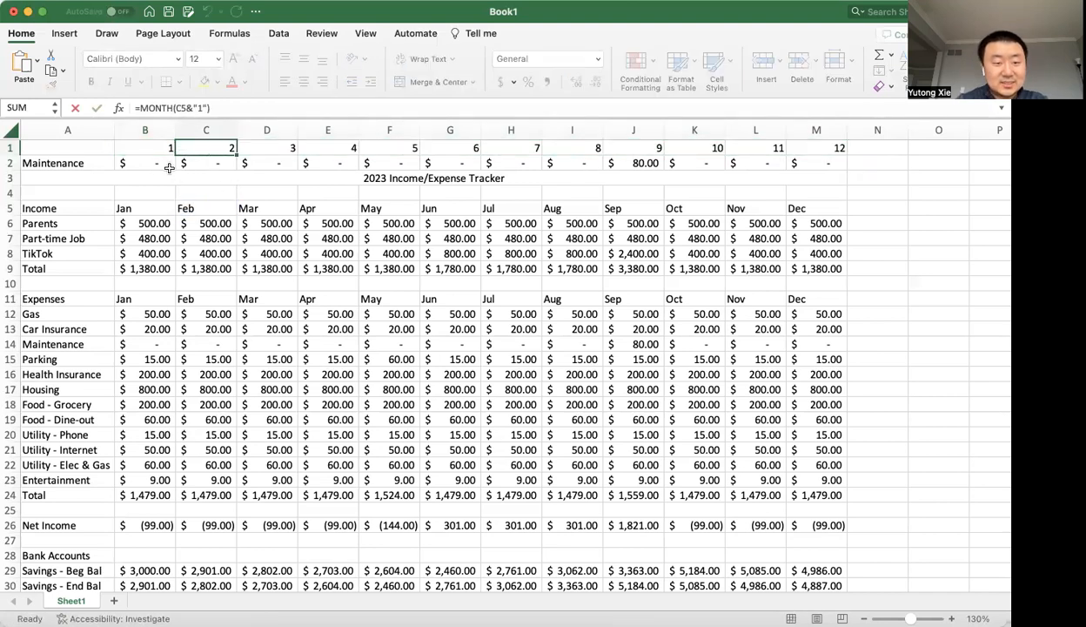
double_click(165, 150)
key(Escape)
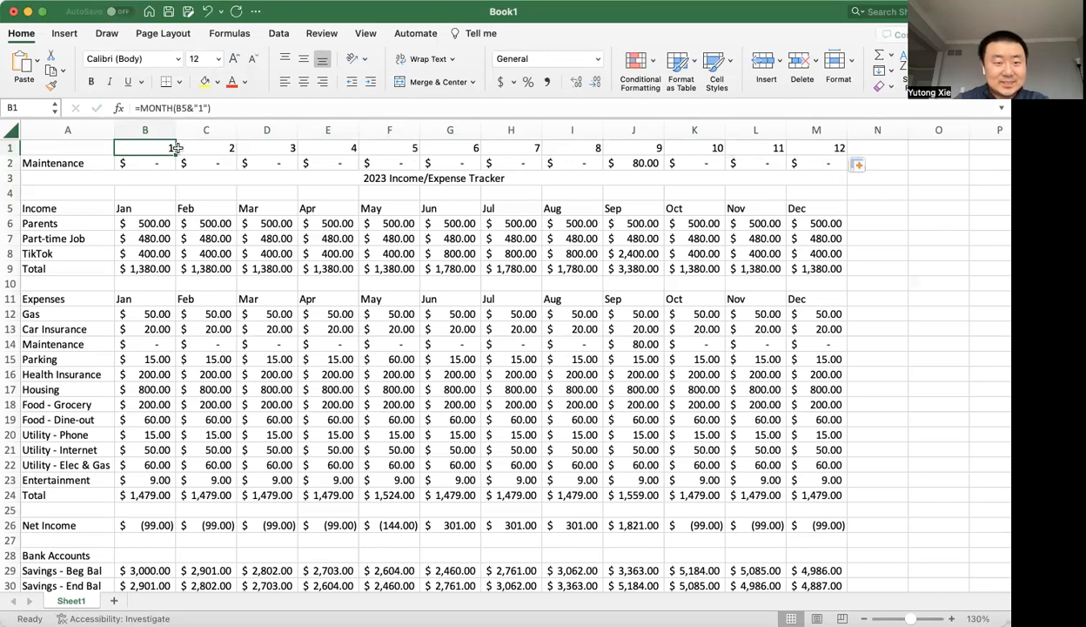
double_click(173, 150)
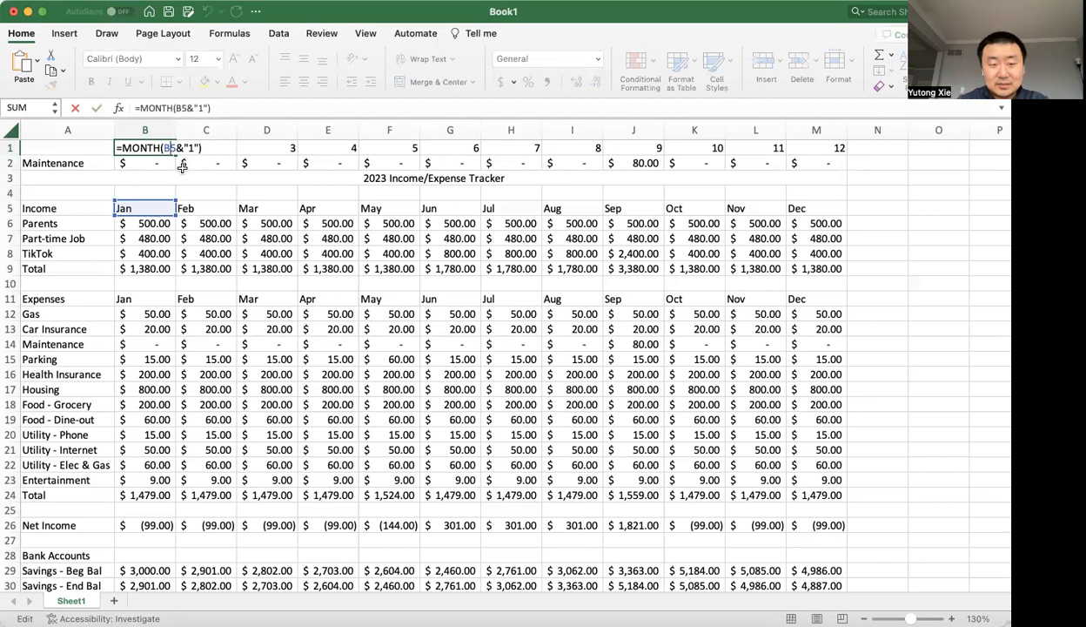
key(Return)
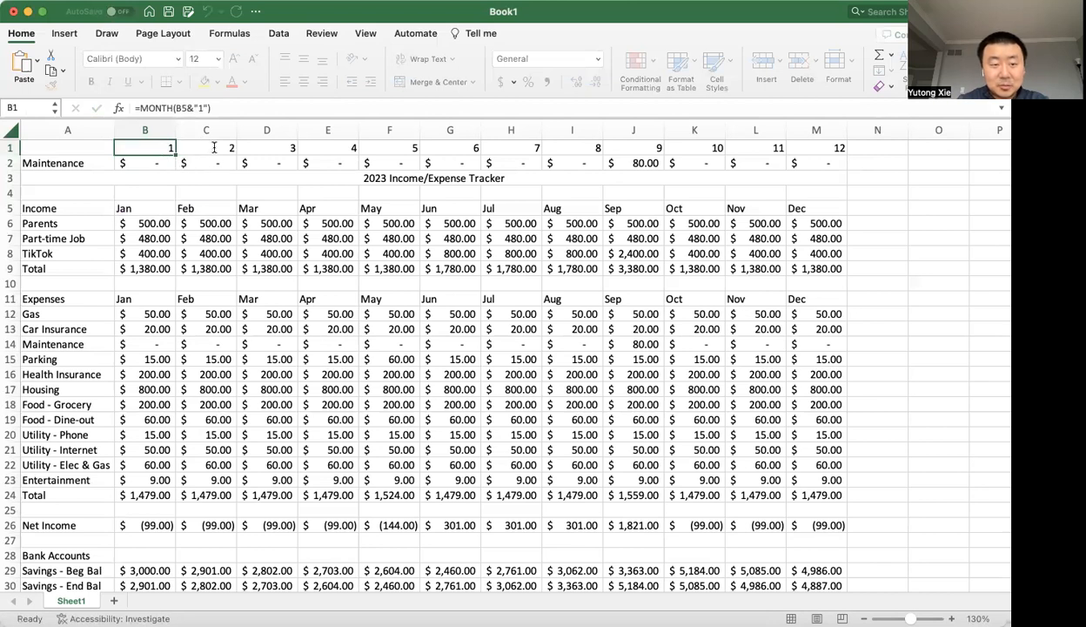
double_click(214, 148)
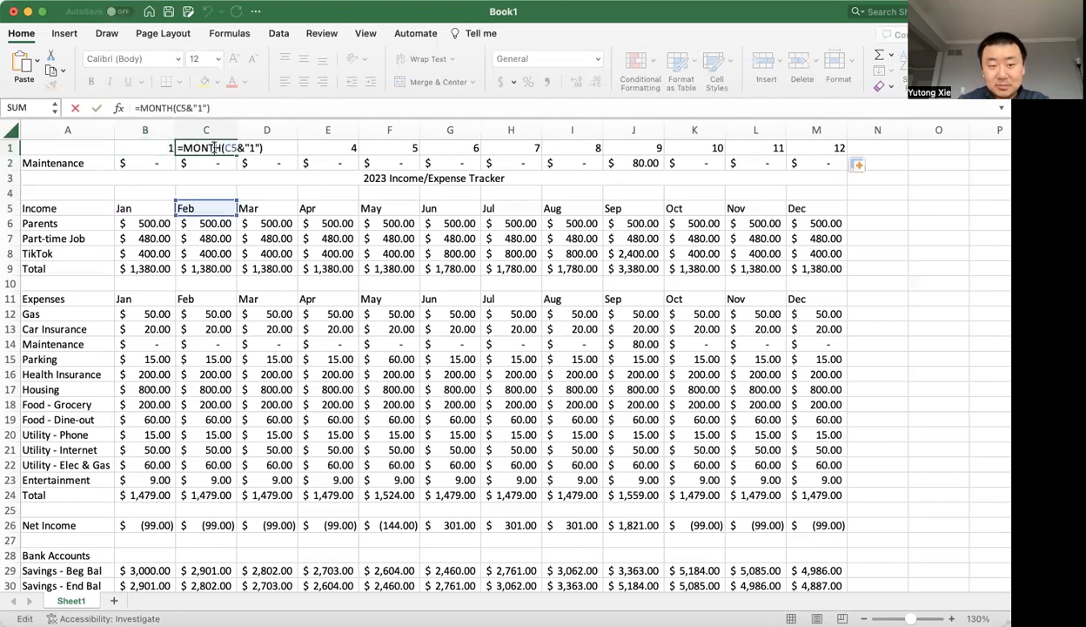
key(Return)
double_click(249, 148)
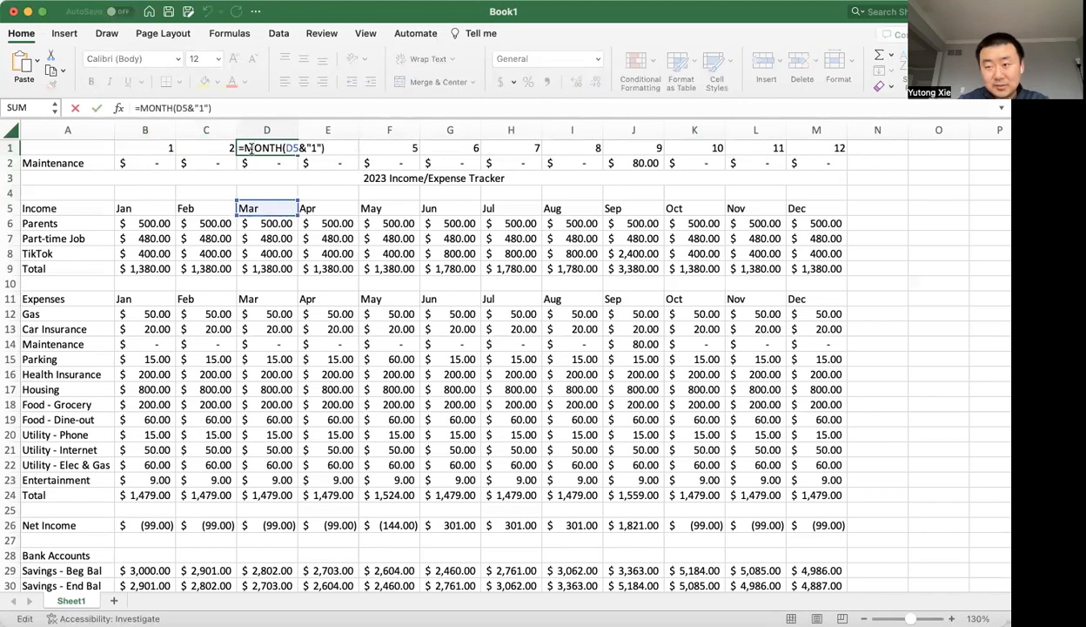
key(Escape)
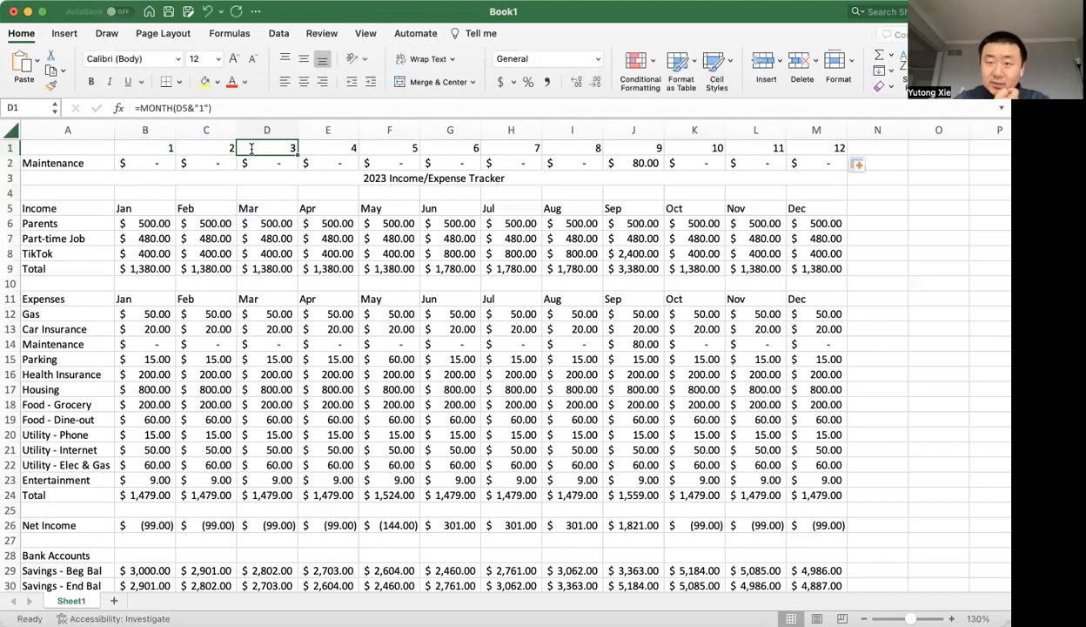
double_click(167, 148)
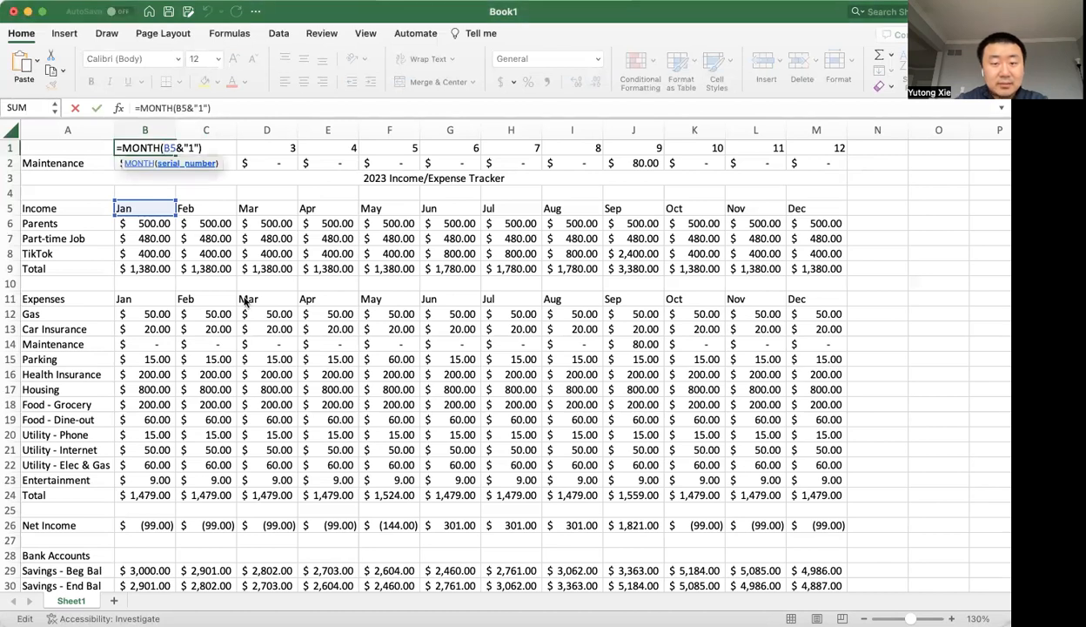
text(datevalue(B5&"1")
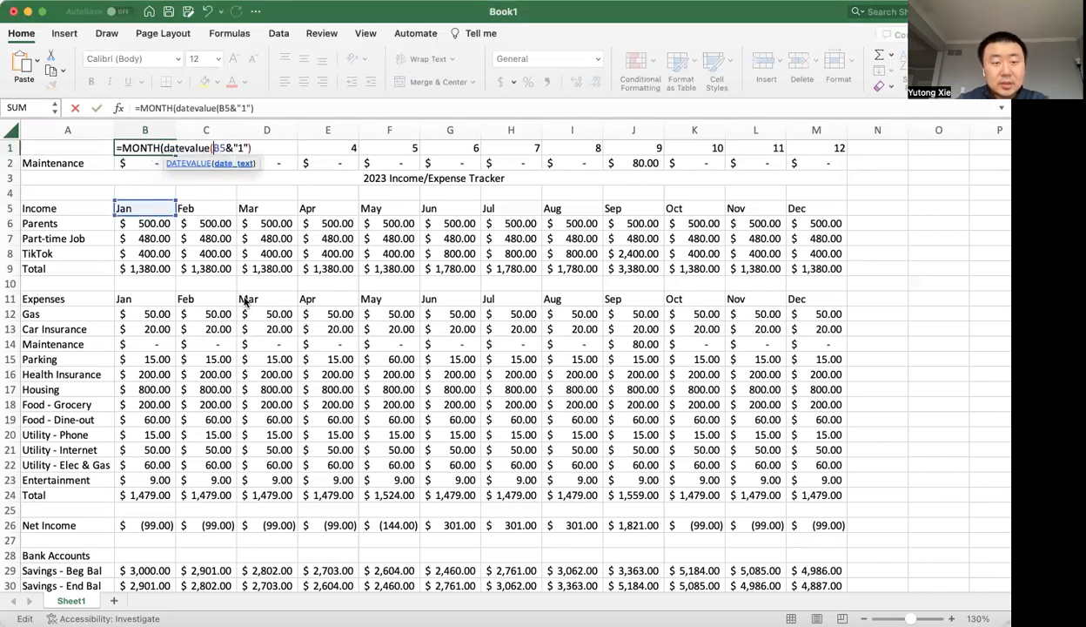
text())
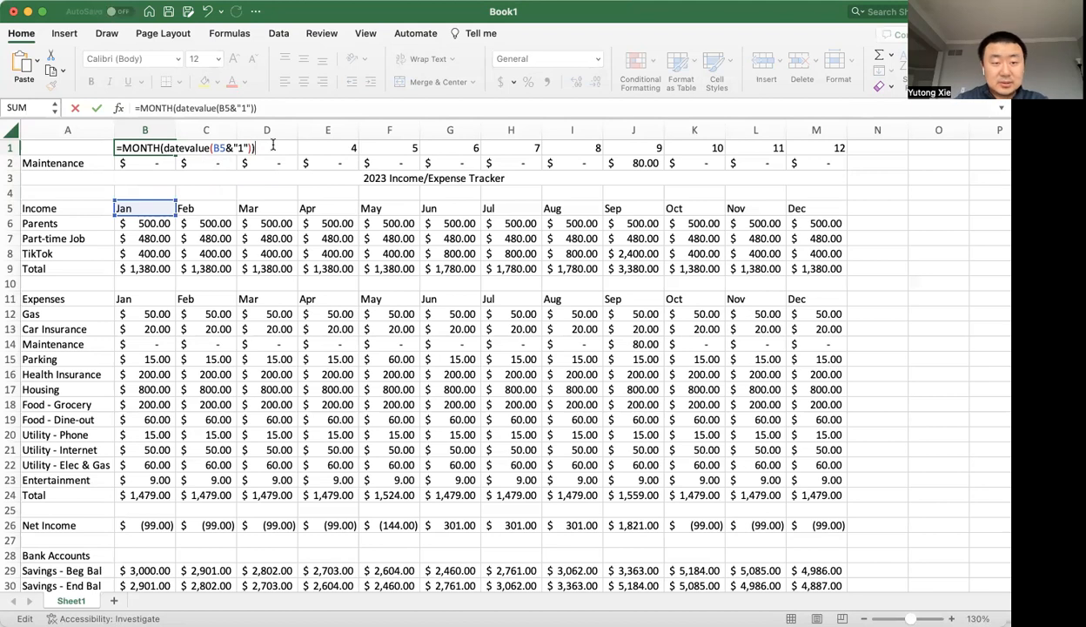
key(Escape)
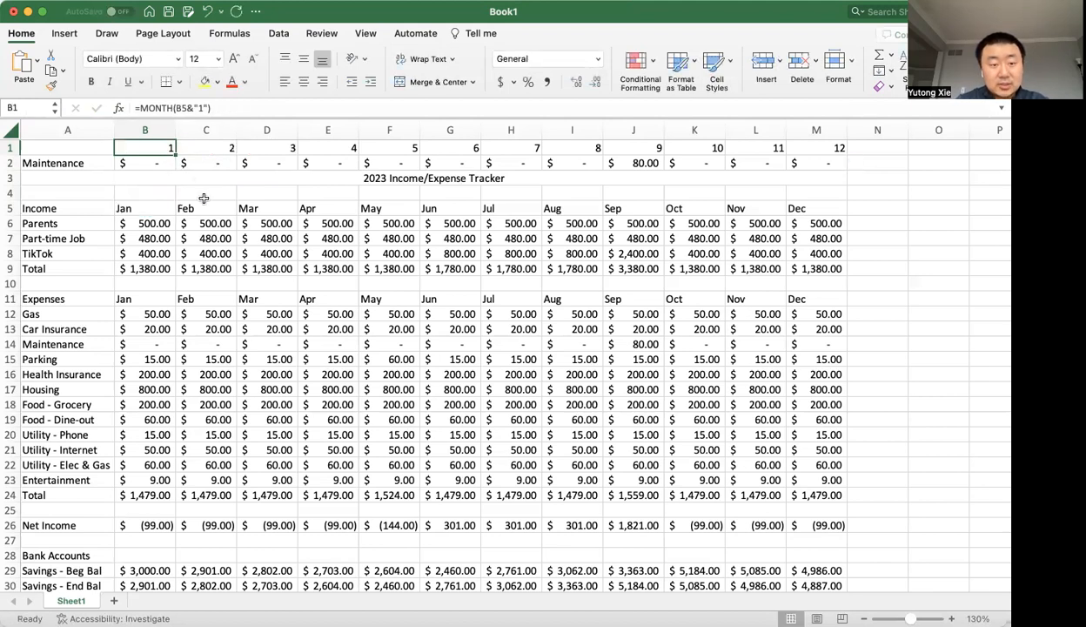
key(super+z)
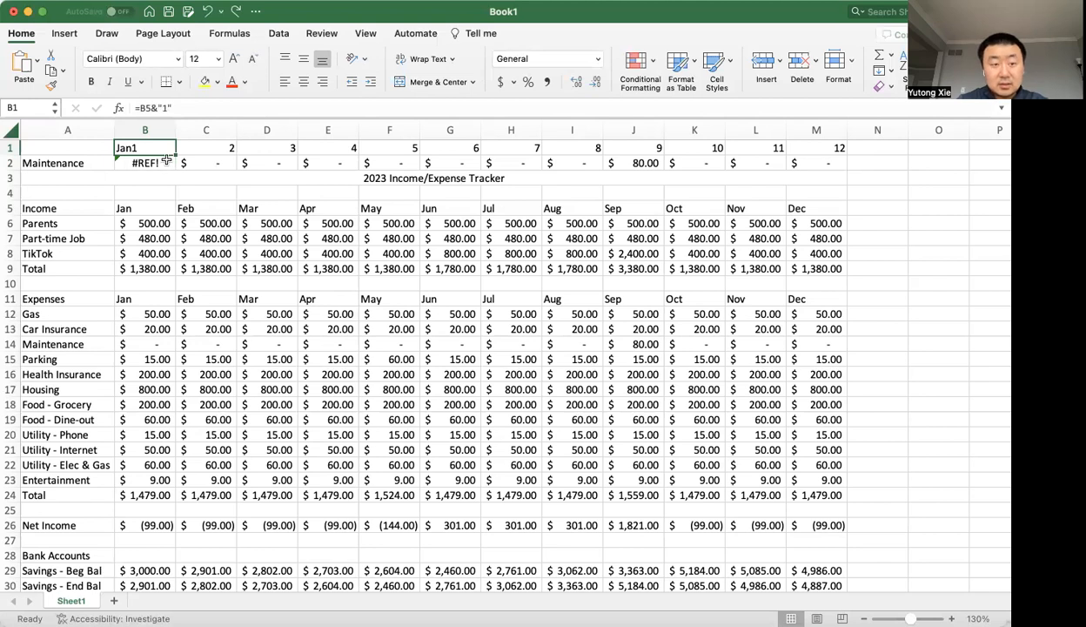
key(super+z)
Add DATEVALUE inside the MONTH function in cell B1 so the formula reads =MONTH(DATEVALUE(B5&"1")).
double_click(168, 148)
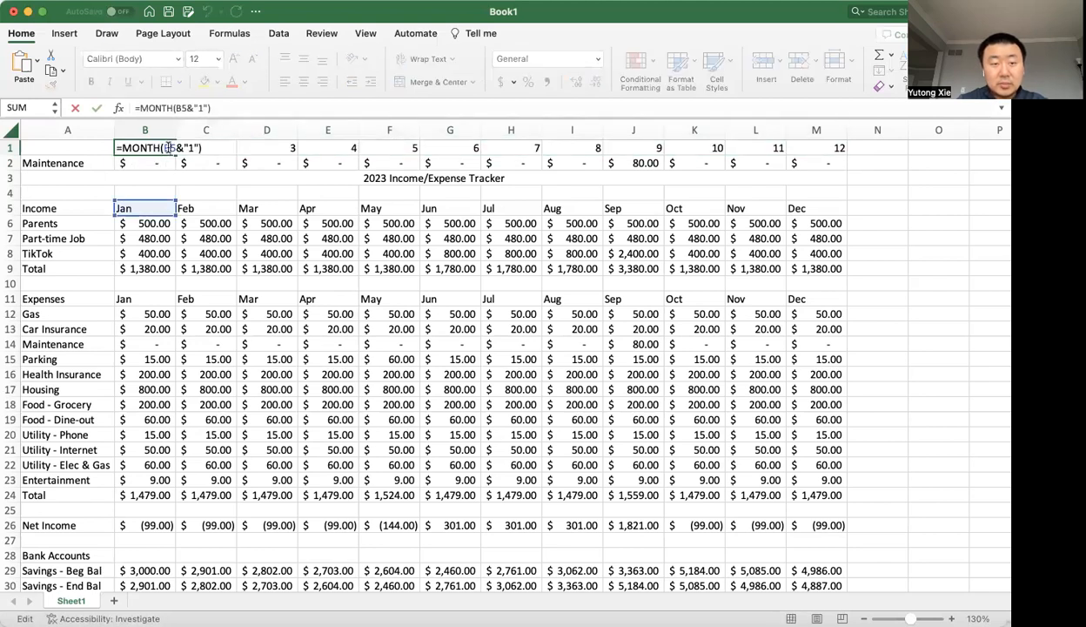
text(tevalue()
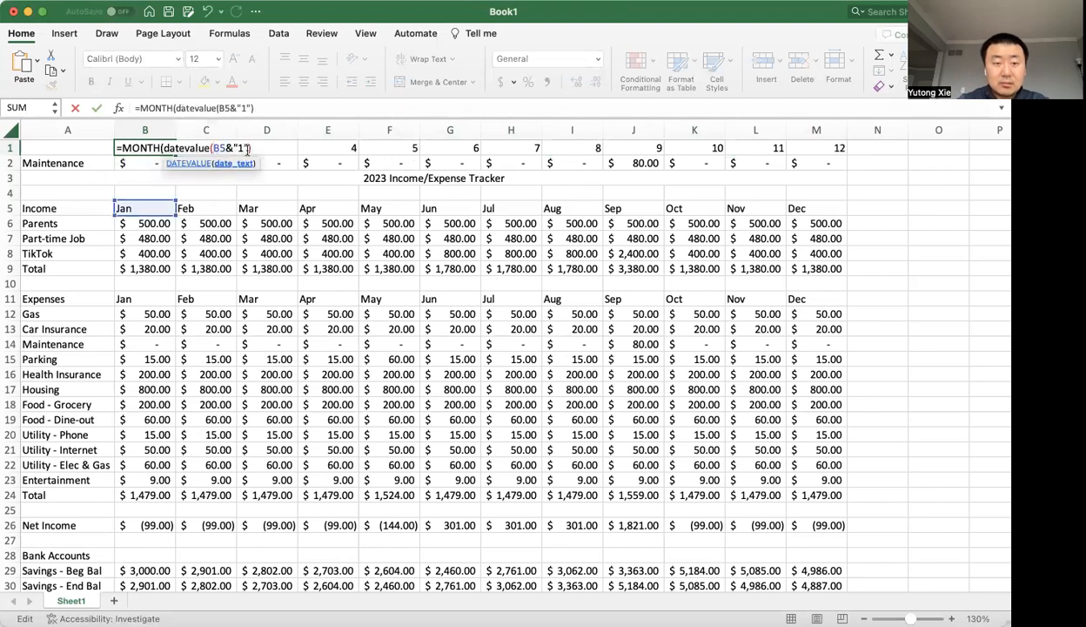
click(267, 141)
text())
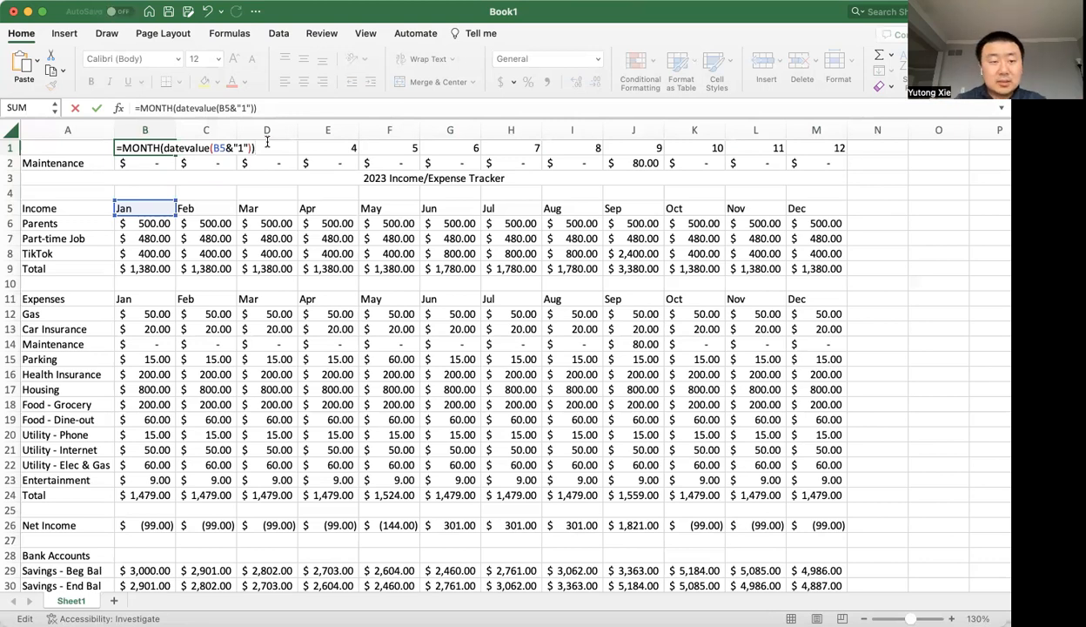
key(Return)
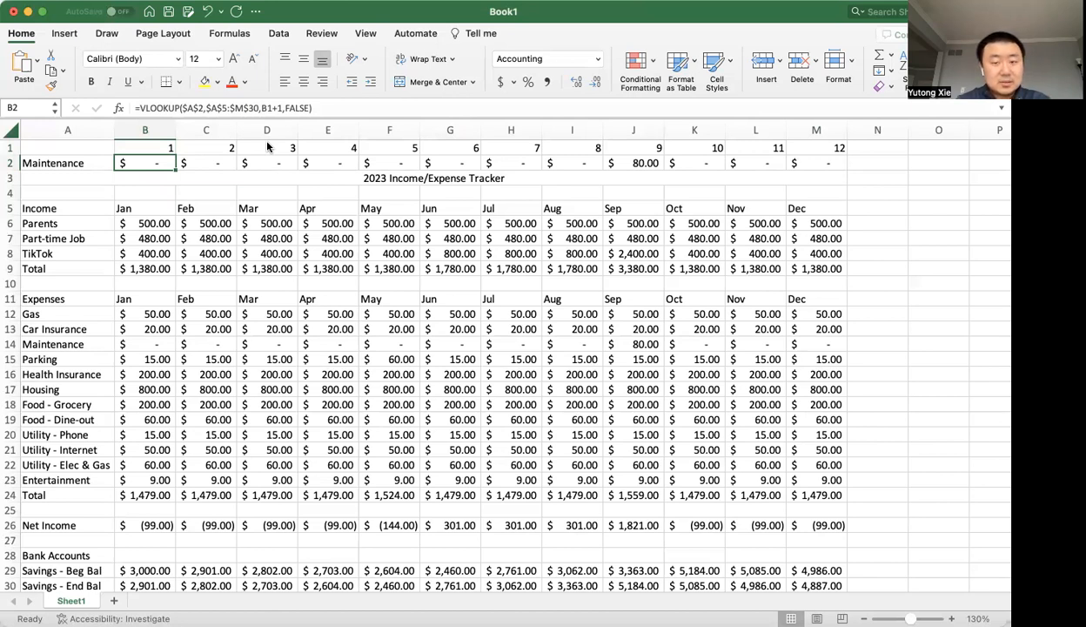
Change the lookup item in cell A2 to TikTok.
click(94, 161)
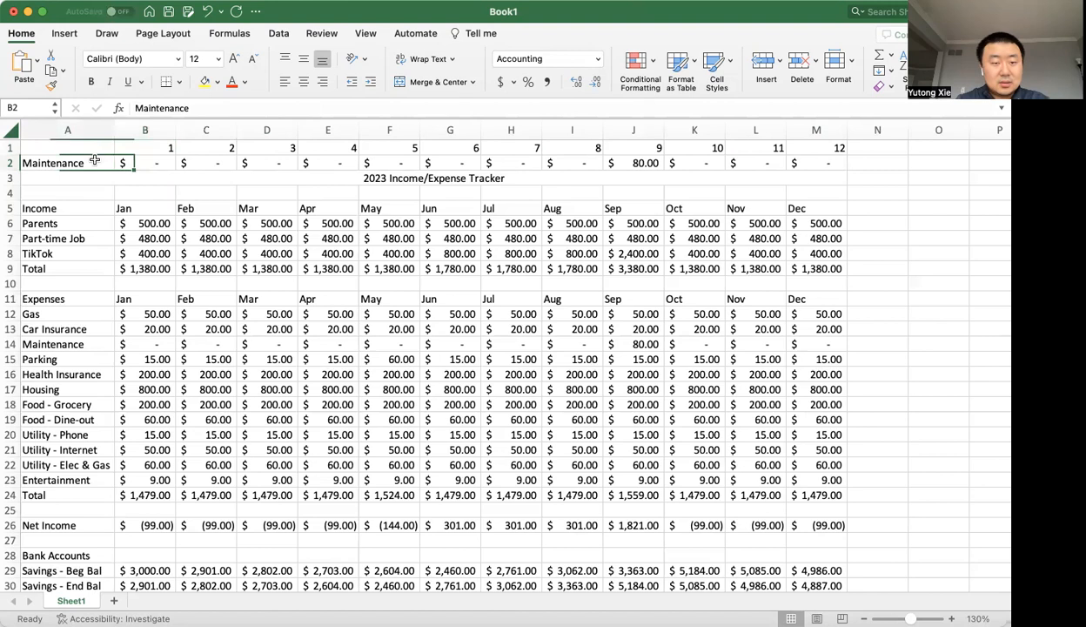
text(TikTok)
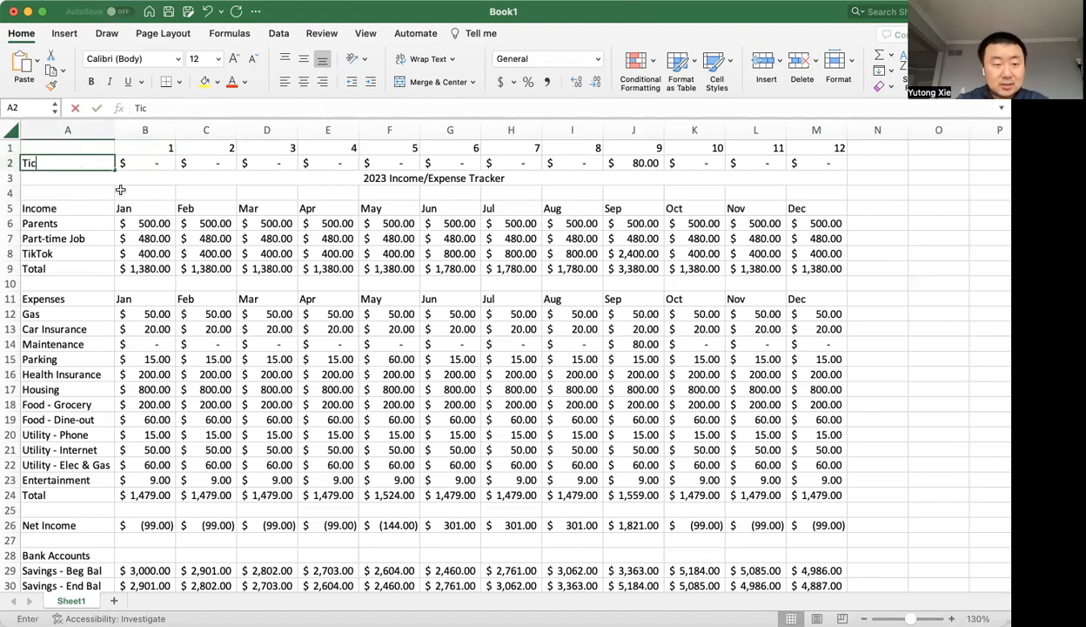
key(Return)
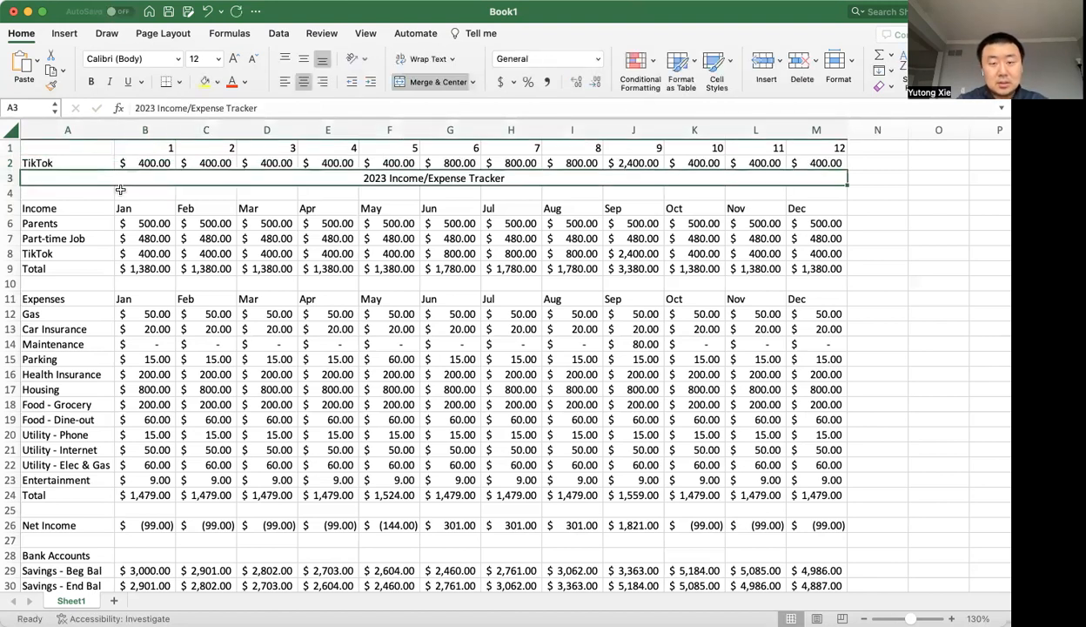
Change the lookup item in cell A2 to Parents.
click(89, 163)
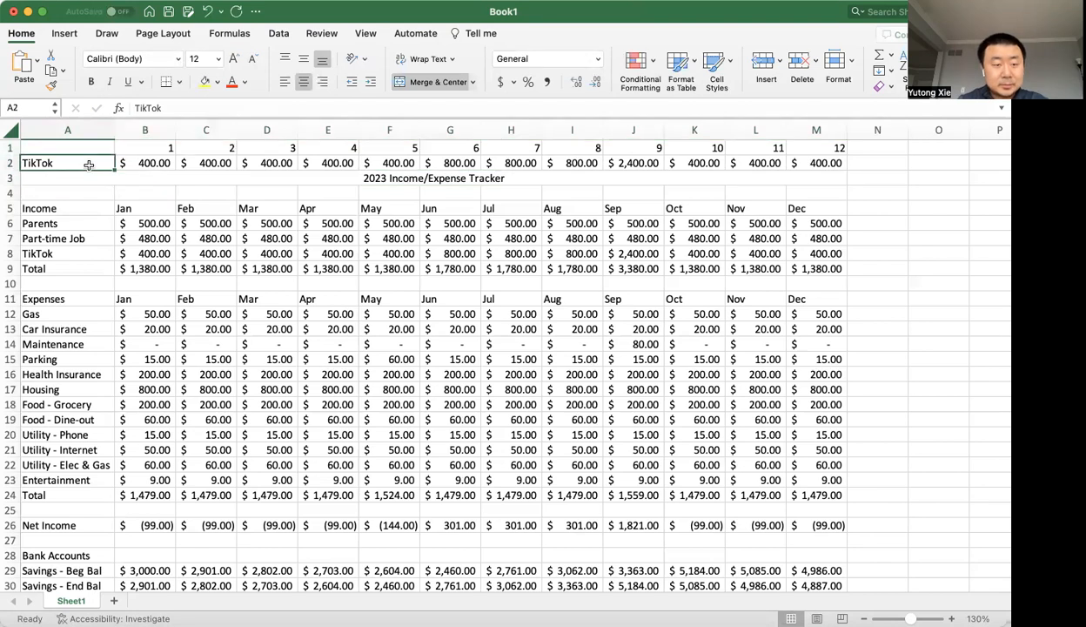
text(Parents)
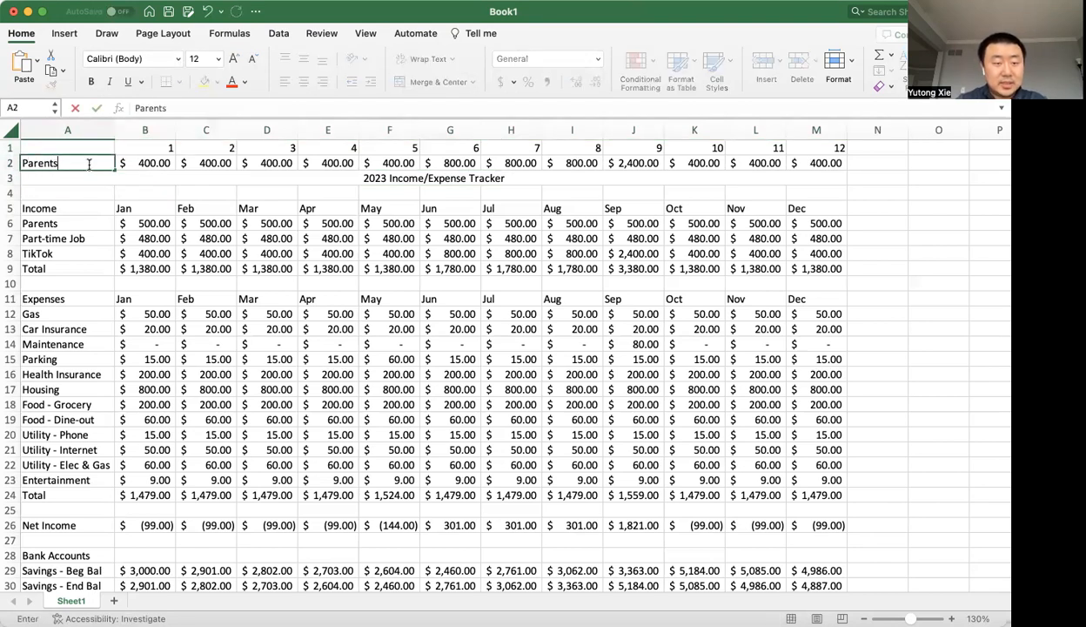
key(Return)
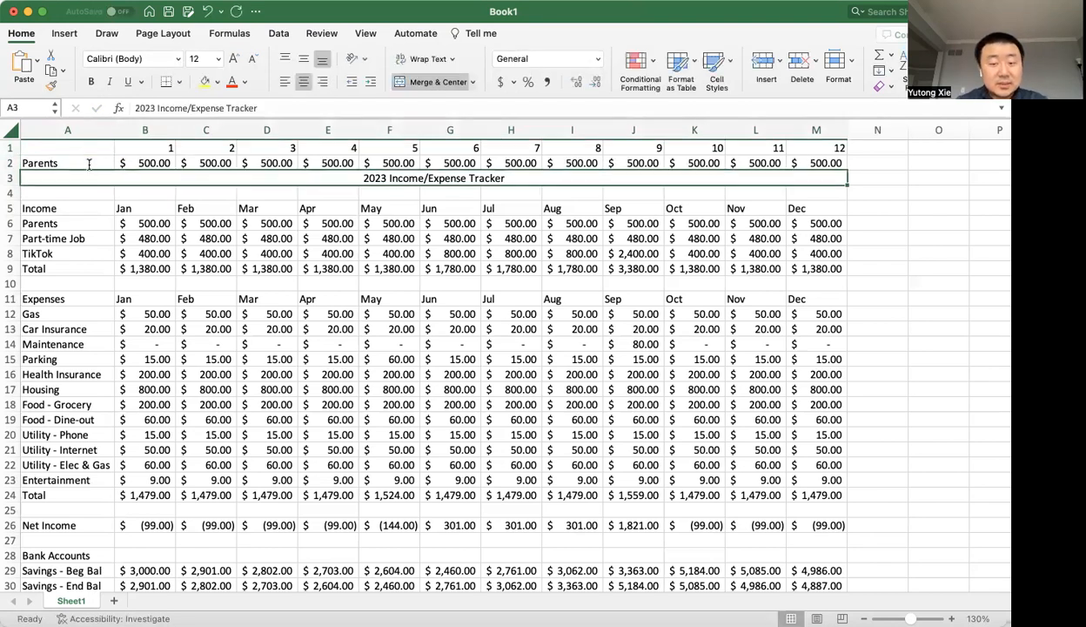
Change the lookup item in cell A2 to Food - Dine-out.
click(88, 164)
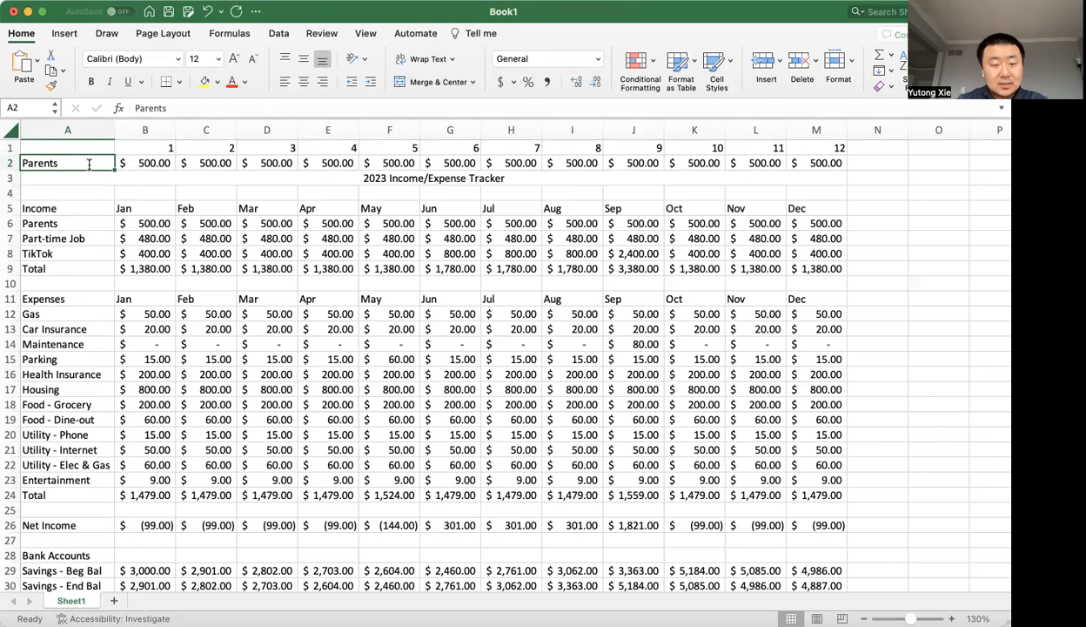
text(F)
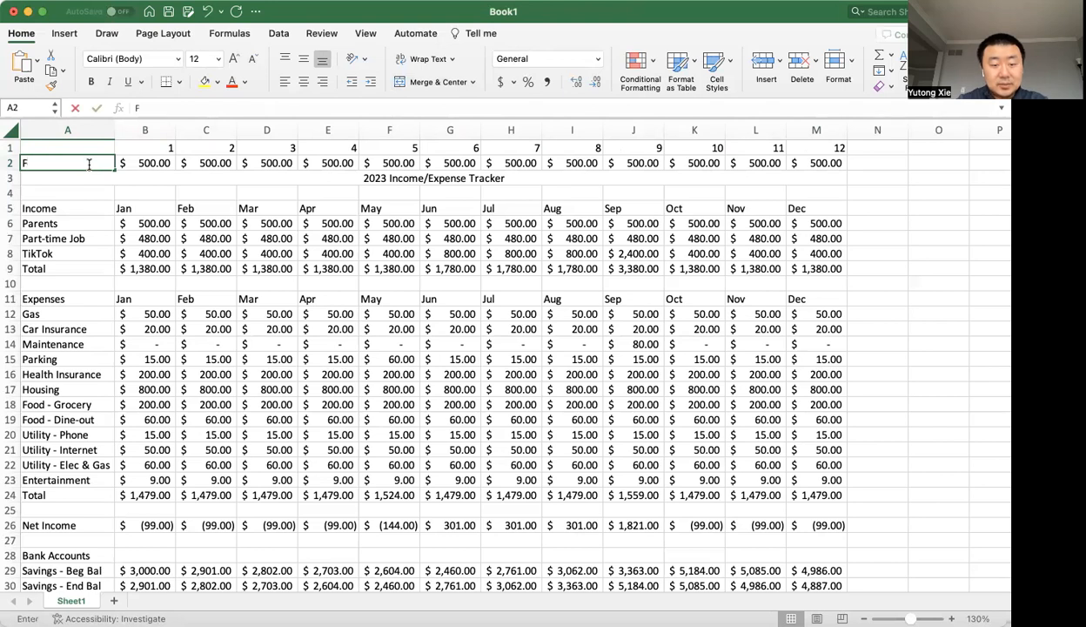
text(ood - )
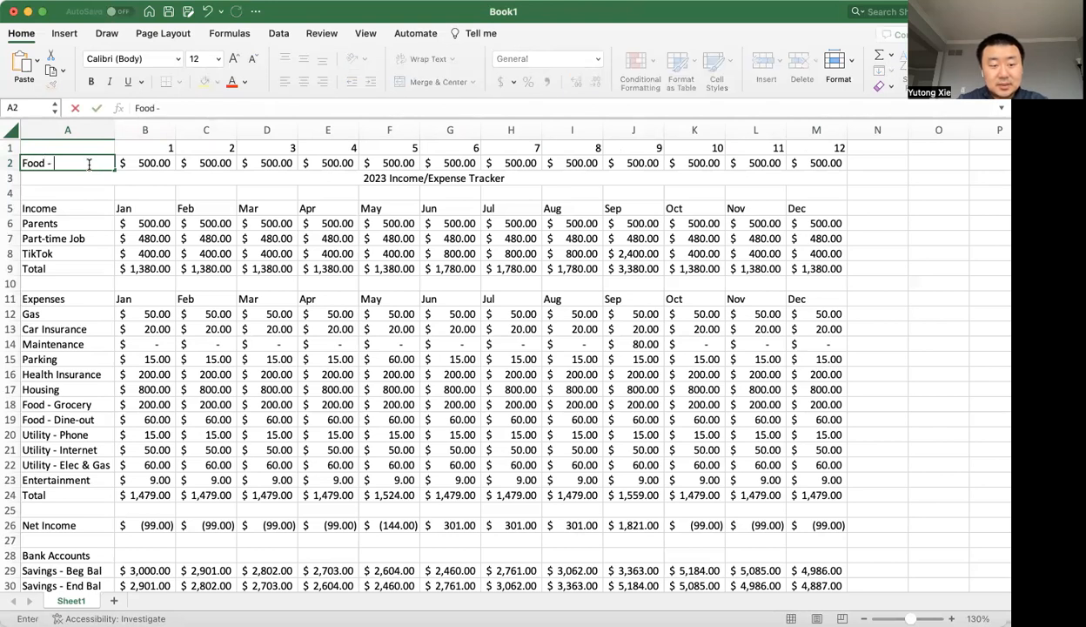
text(Dine-out)
key(Return)
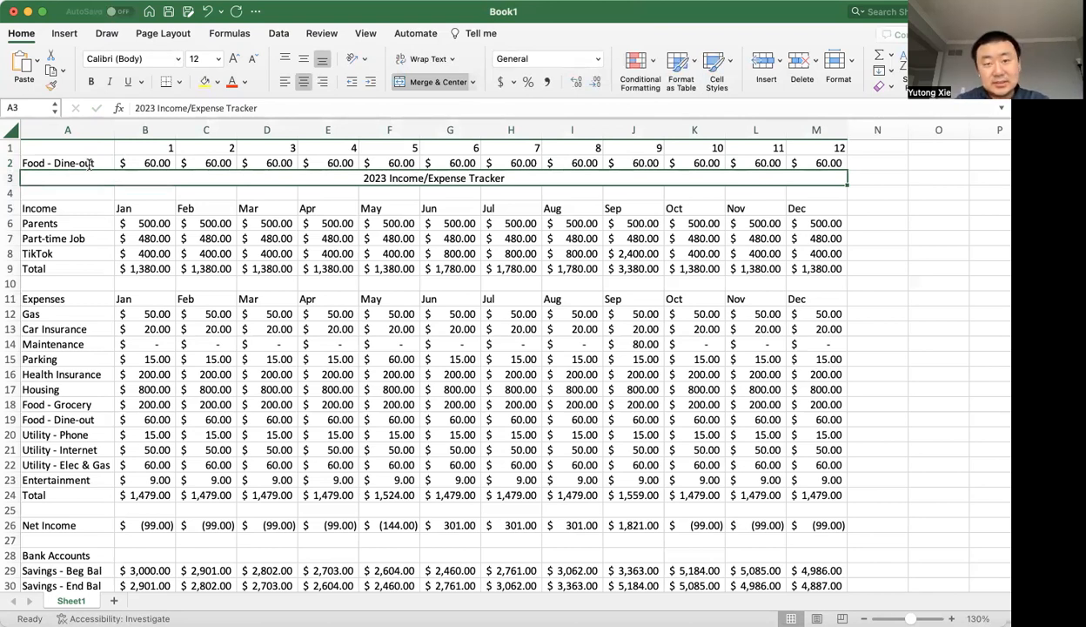
Replace the month formula in cell B1 with =COLUMN(B2).
click(89, 163)
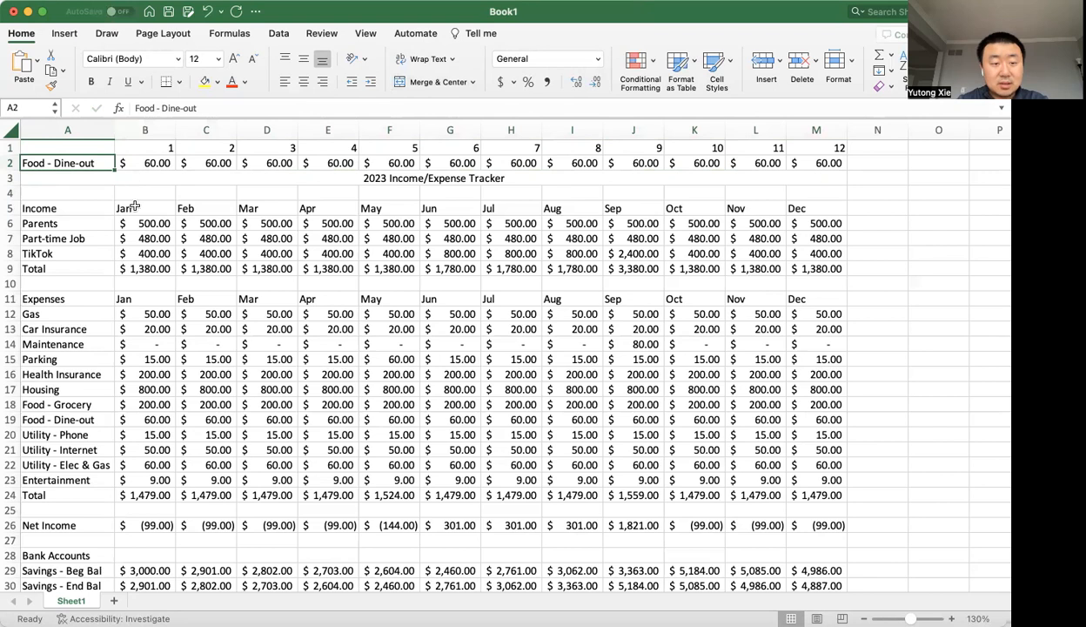
click(141, 165)
click(156, 150)
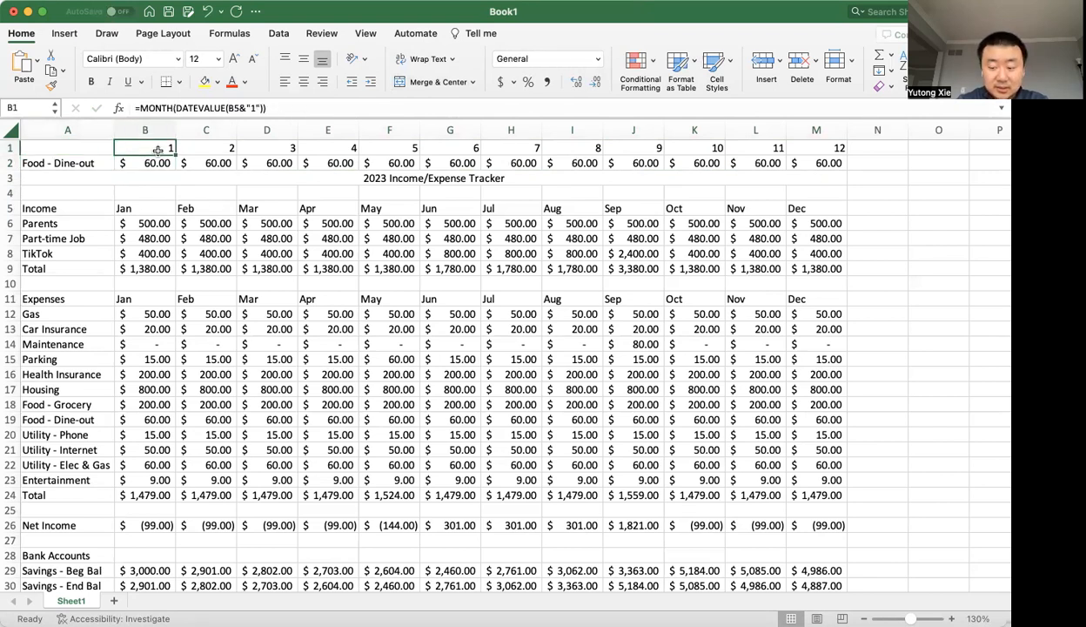
key(BackSpace)
text(=Column)
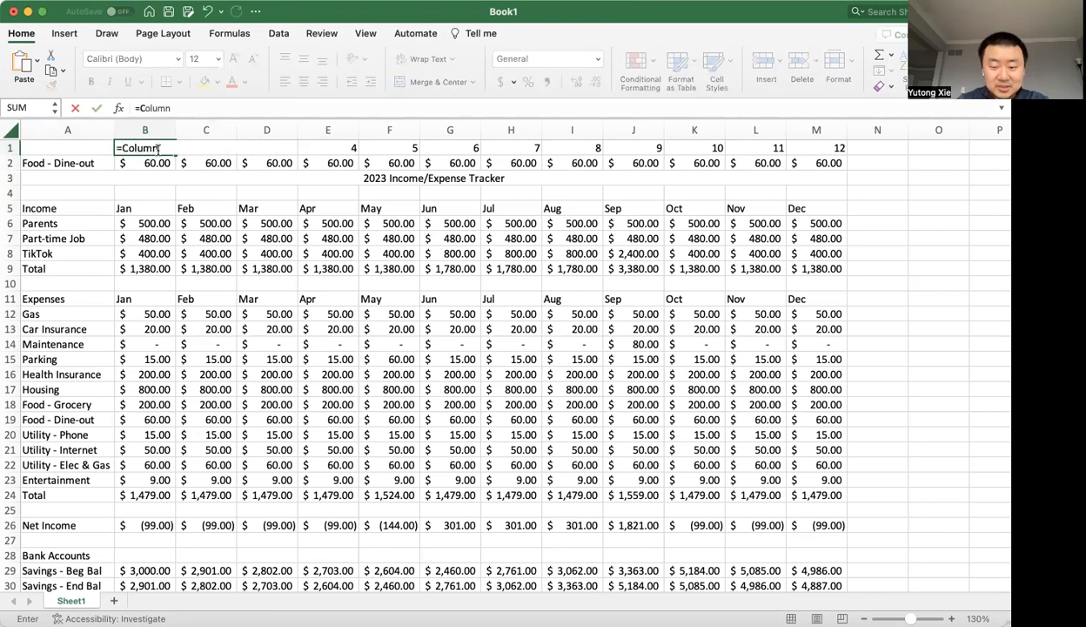
text(()
key(Down)
text())
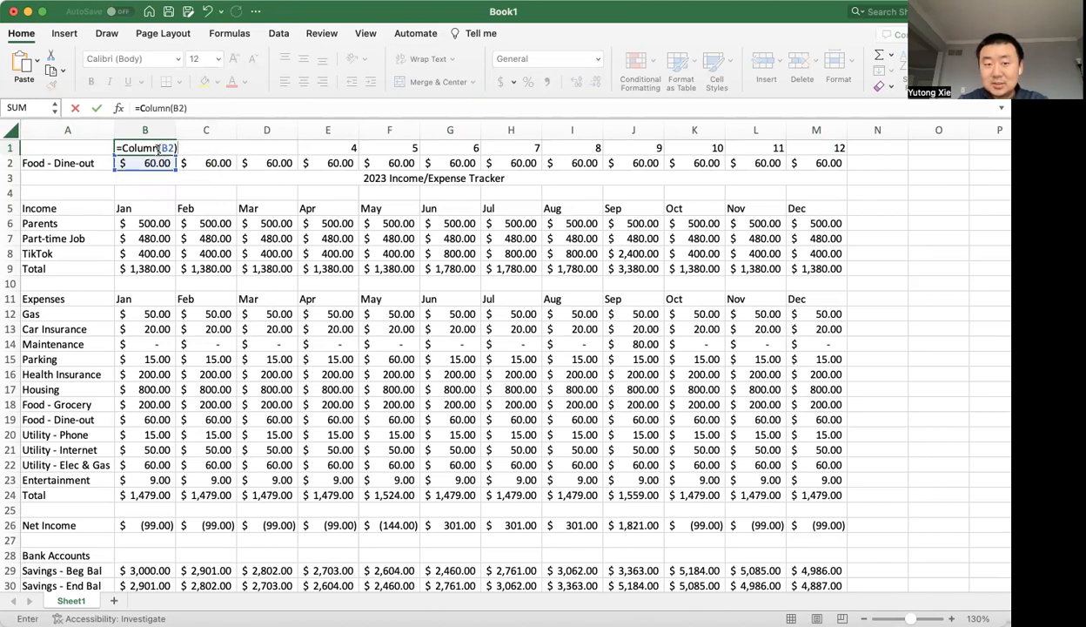
key(Return)
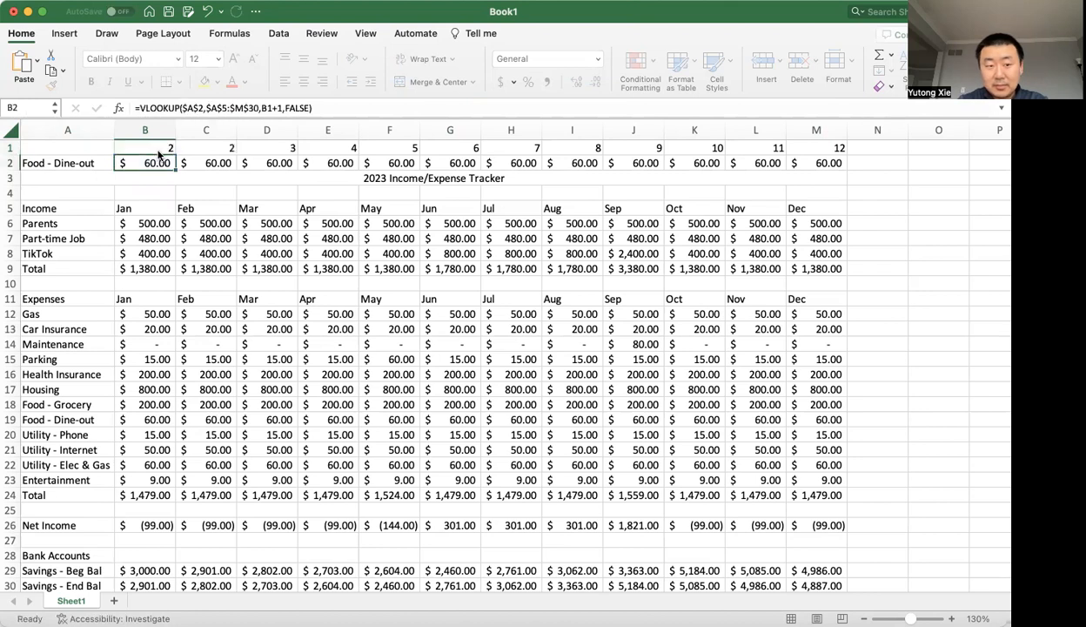
Remove the +1 from the column index in cell B2 so the formula reads =VLOOKUP($A$2,$A$5:$M$30,B1,FALSE).
click(159, 153)
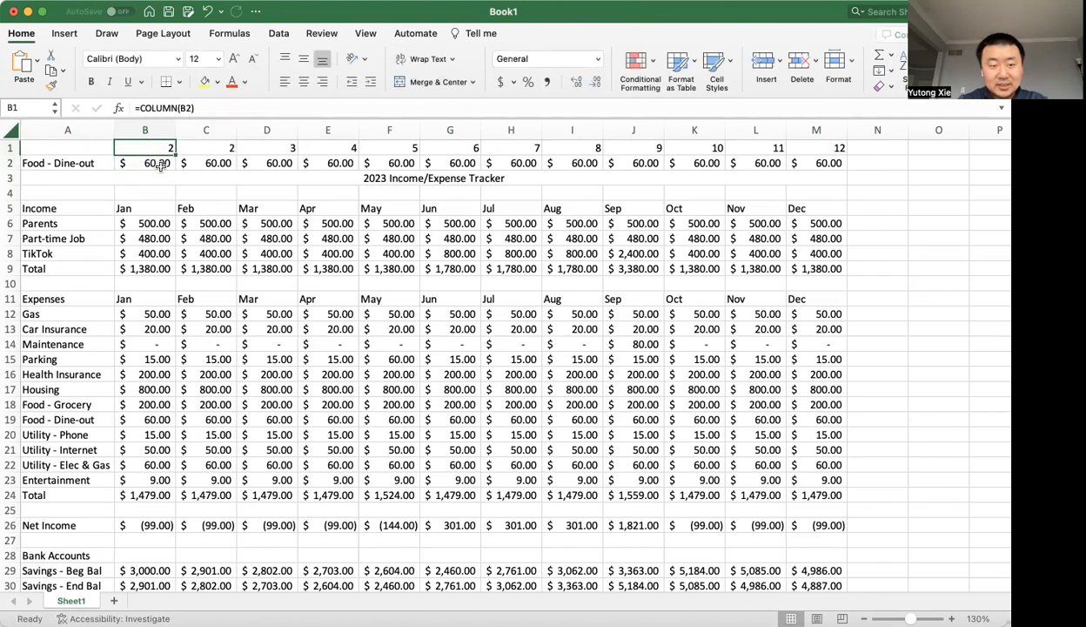
click(163, 163)
double_click(165, 163)
key(Escape)
double_click(167, 148)
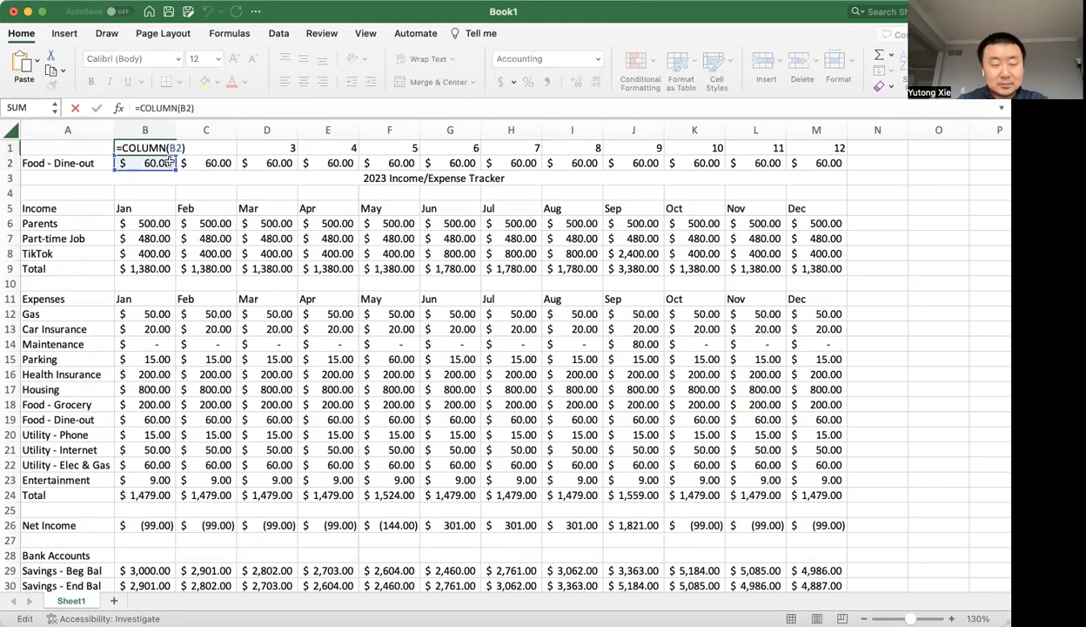
click(168, 164)
double_click(168, 163)
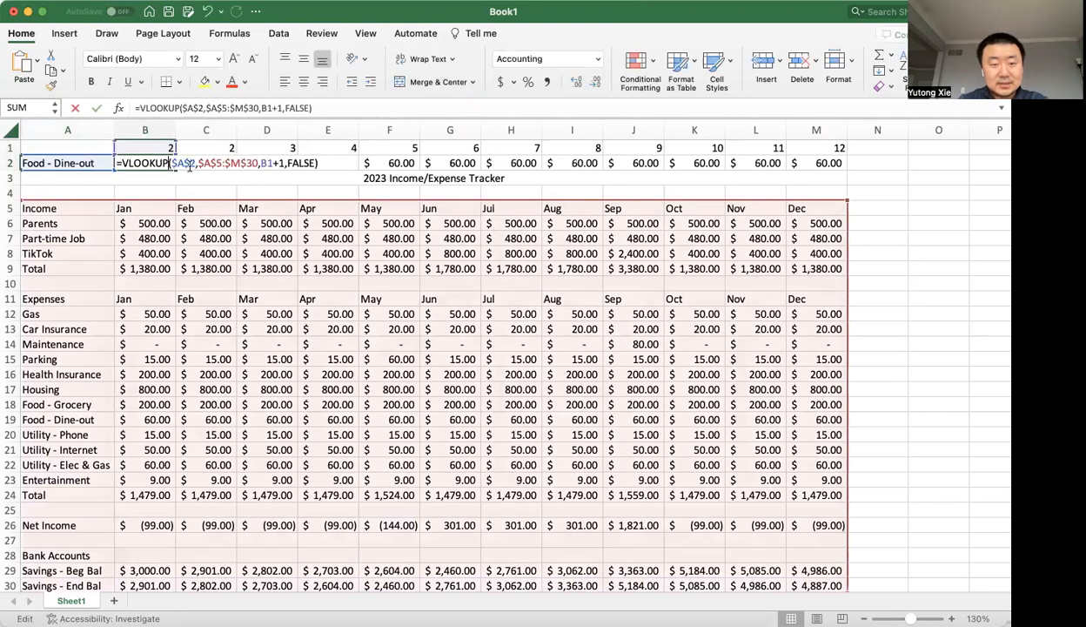
click(272, 163)
key(End)
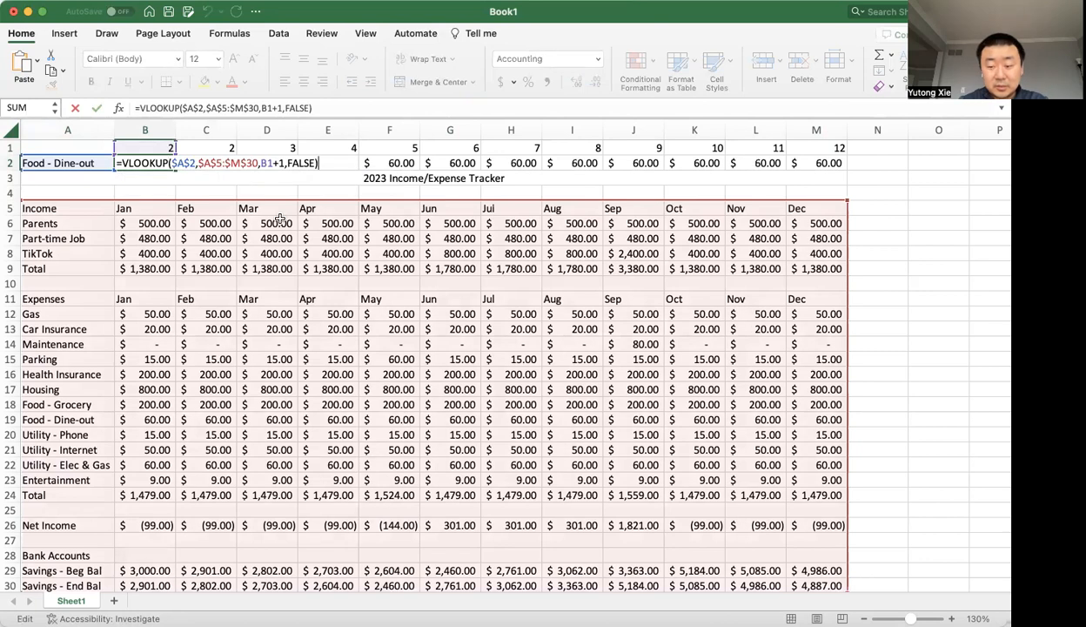
key(Left)
key(Left)
key(Left)
key(Left)
key(Left)
key(Left)
key(Left)
key(BackSpace)
key(BackSpace)
key(Return)
Copy the VLOOKUP formula from B2 across row 2 through M2.
click(163, 162)
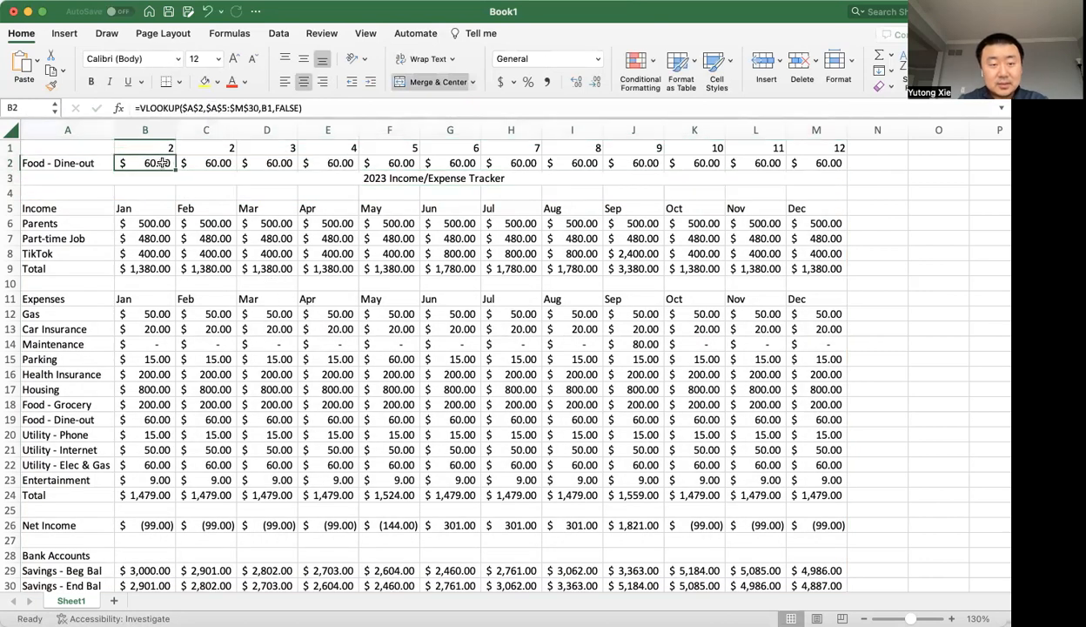
key(super+c)
key(shift+Right)
key(shift+Right)
key(shift+Right)
key(shift+Right)
key(shift+Right)
key(shift+Right)
key(shift+Right)
key(shift+Right)
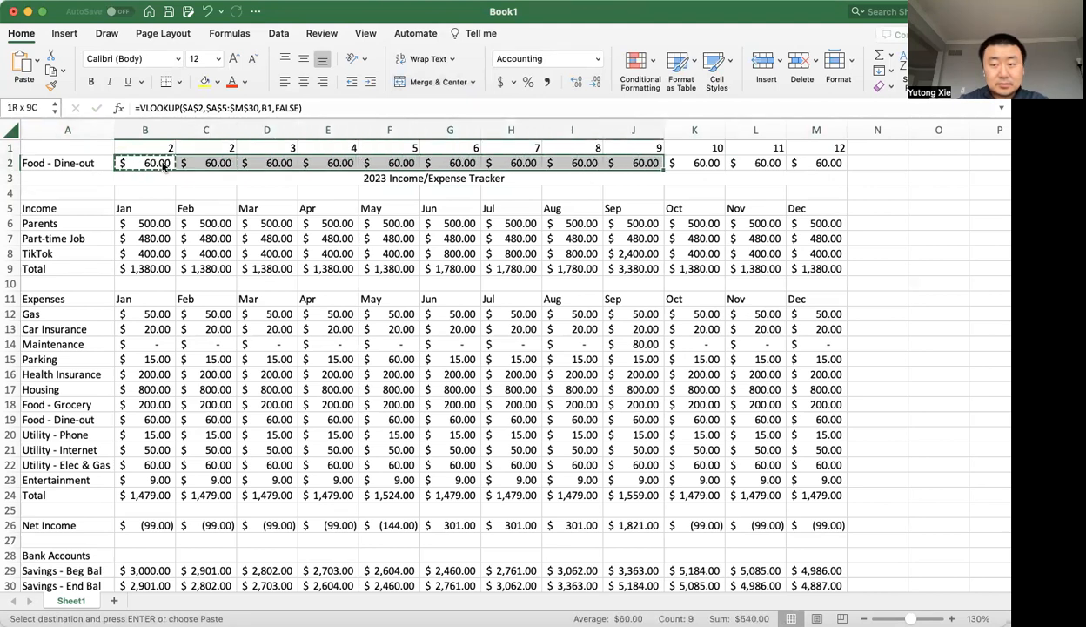
key(shift+Right)
key(shift+Right)
key(shift+Right)
key(shift+Right)
key(shift+Left)
key(super+v)
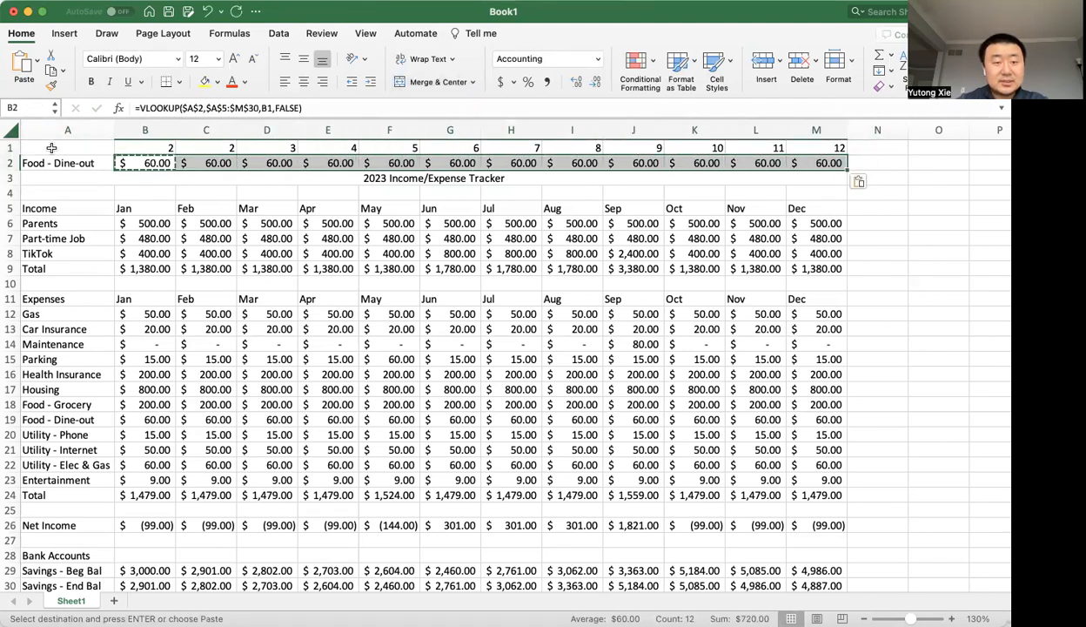
Change the lookup item in cell A2 to Maintenance.
click(76, 163)
text(Maintenance)
key(Return)
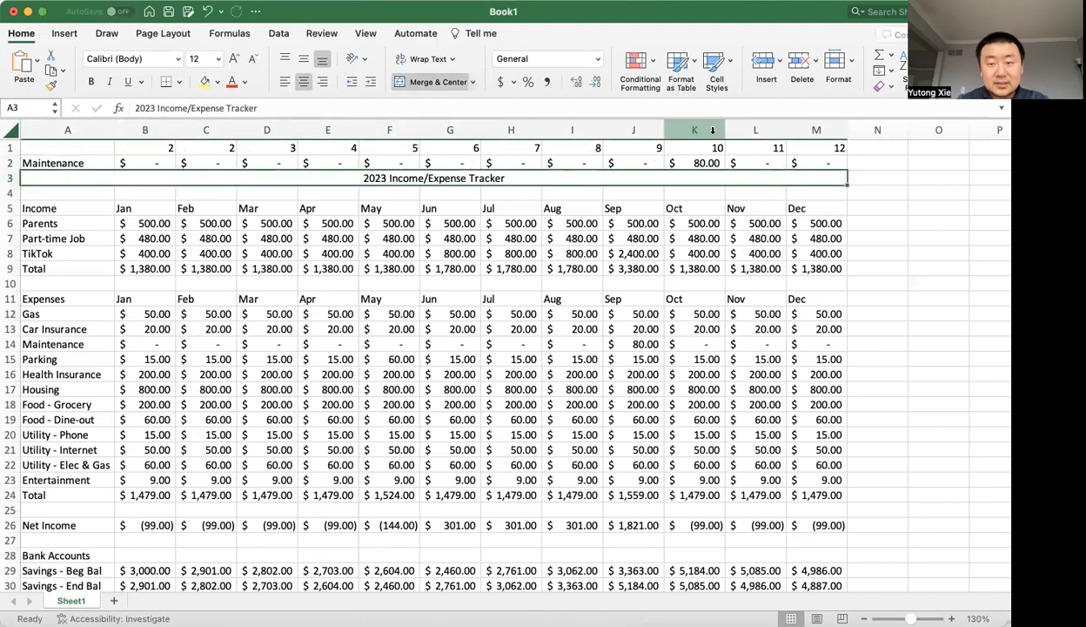
Check the formulas in cells K2, B1 and C2 to see which column index each lookup uses.
click(705, 162)
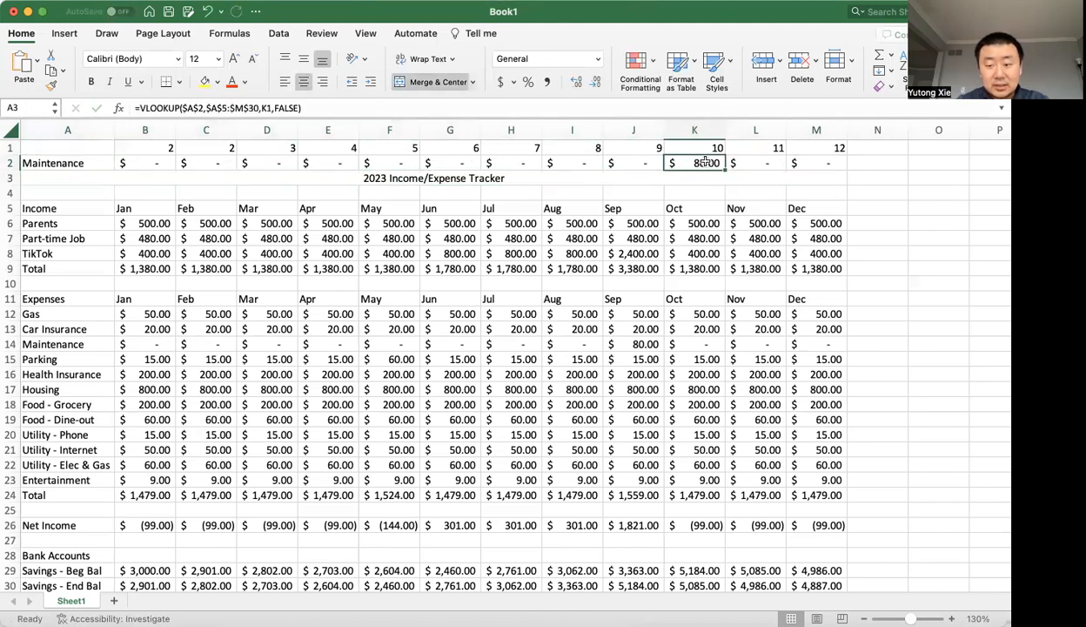
double_click(161, 148)
key(Return)
double_click(210, 163)
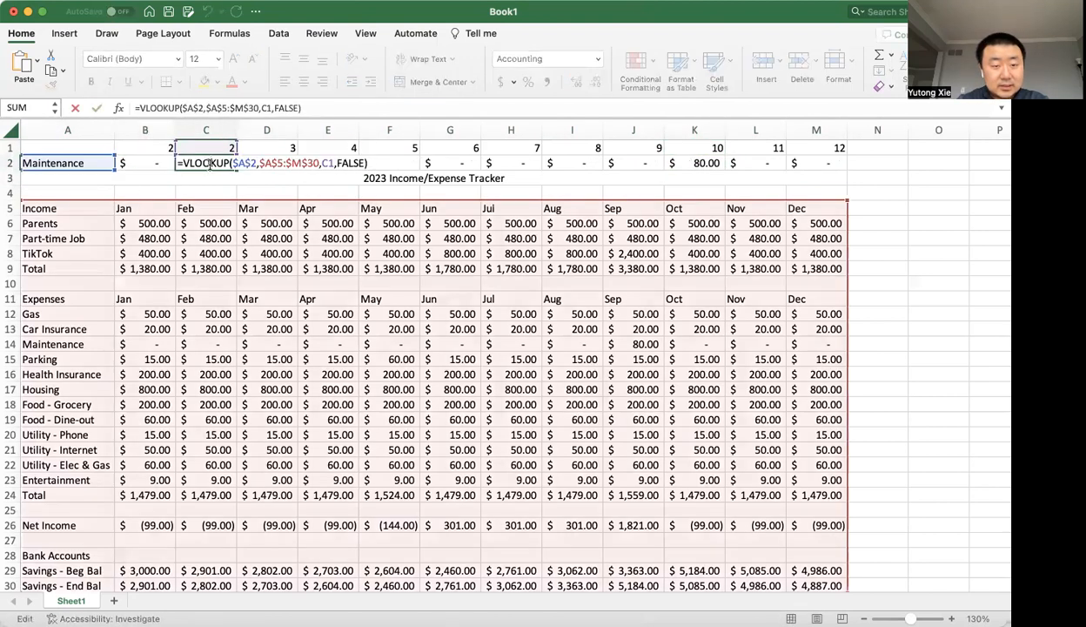
key(Escape)
Copy the COLUMN formula from B1 across row 1 through M1 and check the September lookup in J2.
click(158, 152)
key(cmd+c)
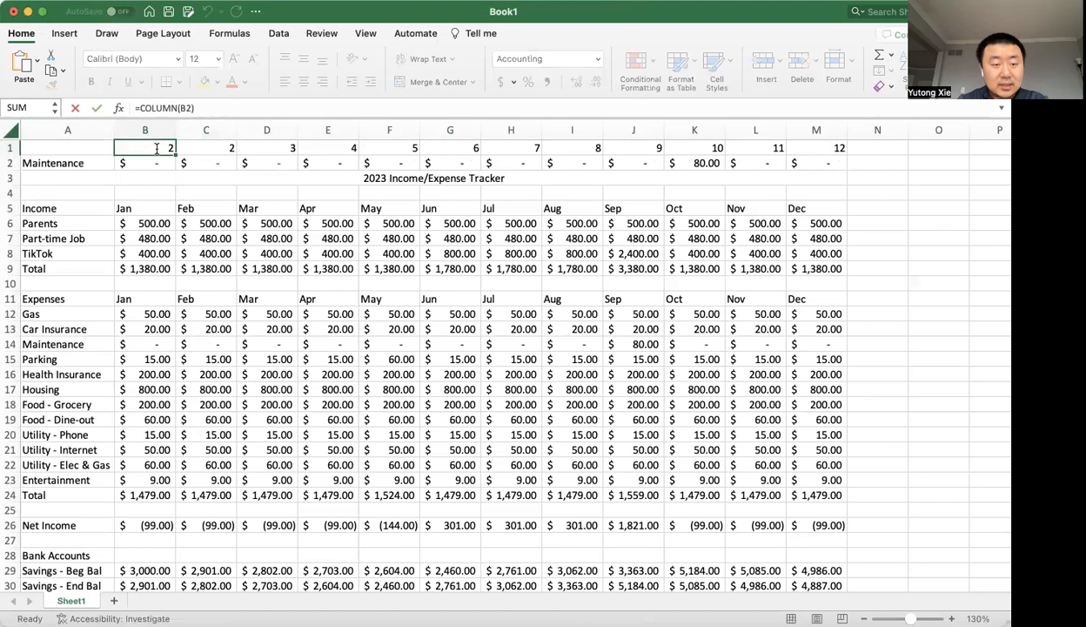
key(shift+Right)
key(shift+Right)
key(shift+Right)
key(shift+Right)
key(shift+Right)
key(shift+Right)
key(shift+Right)
key(shift+Right)
key(shift+Right)
key(shift+Right)
key(shift+Right)
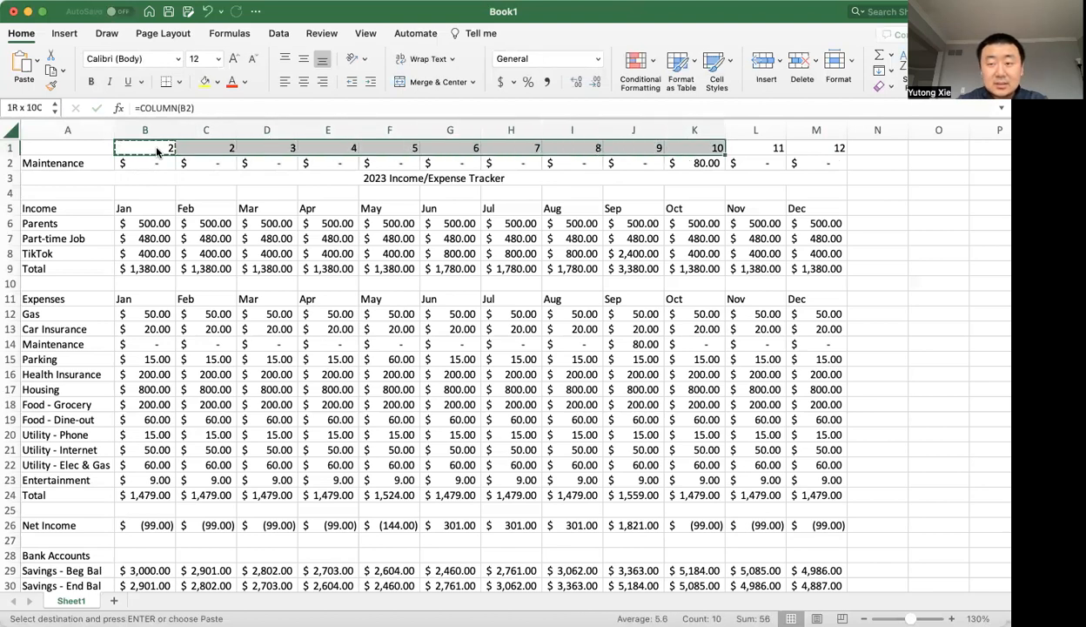
key(cmd+v)
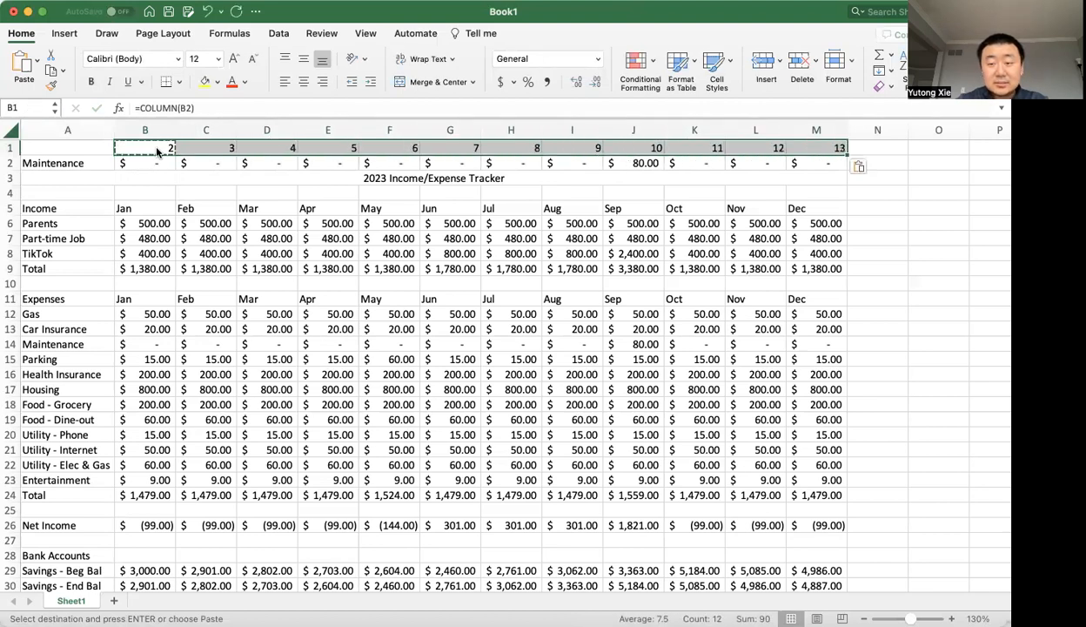
click(632, 163)
mouse_move(633, 164)
mouse_down()
mouse_move(640, 315)
mouse_move(638, 163)
mouse_up()
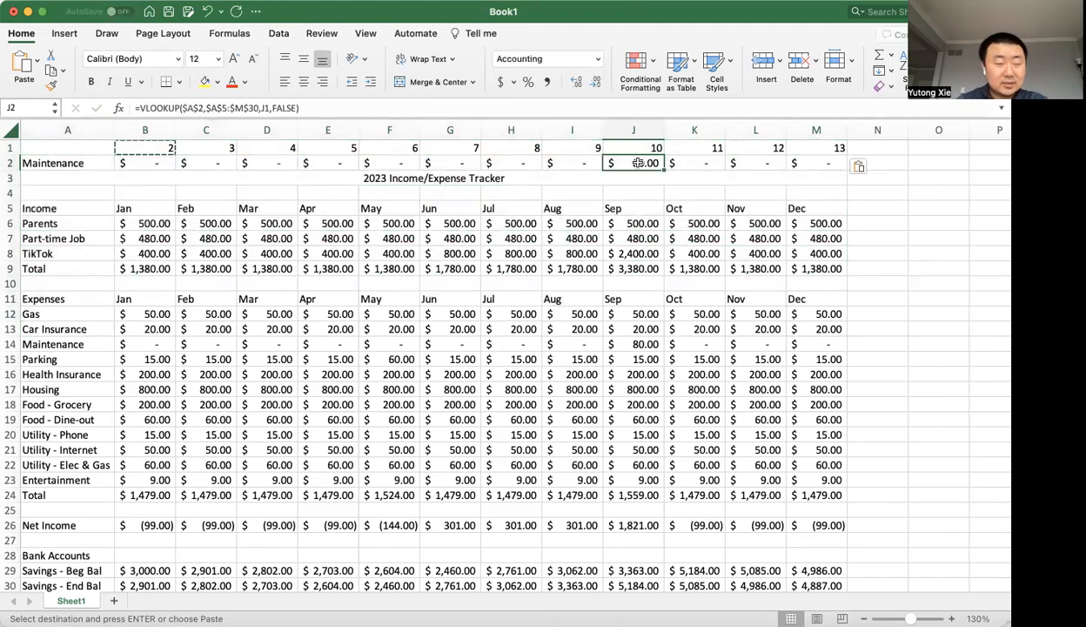
key(Escape)
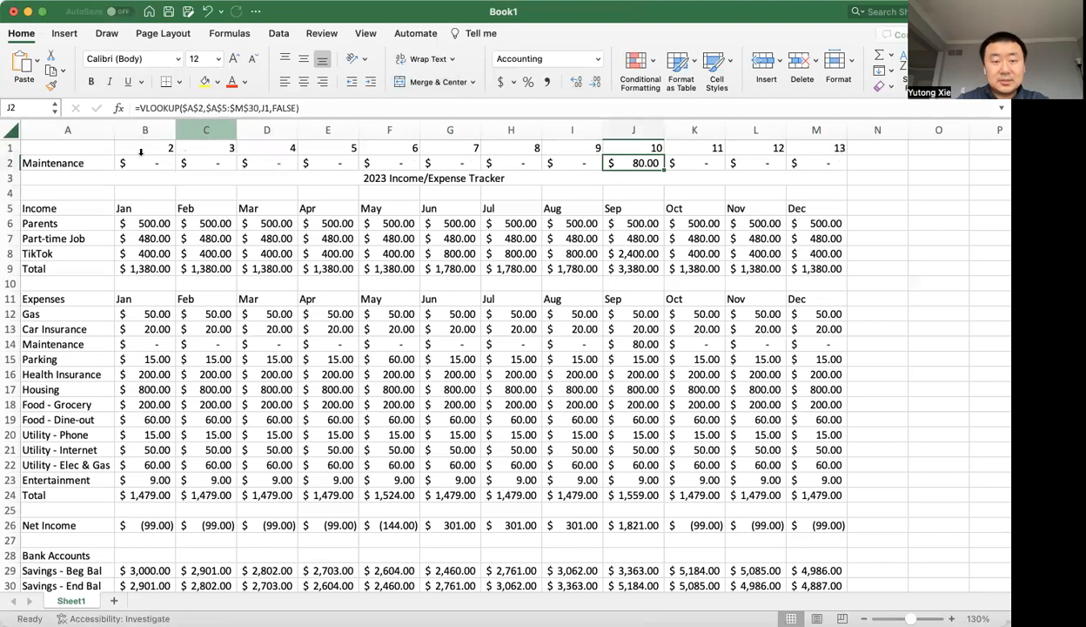
Replace the B1 reference in cell B2's VLOOKUP with COLUMN(B2), copied from the formula in B1.
drag(160, 146, 738, 144)
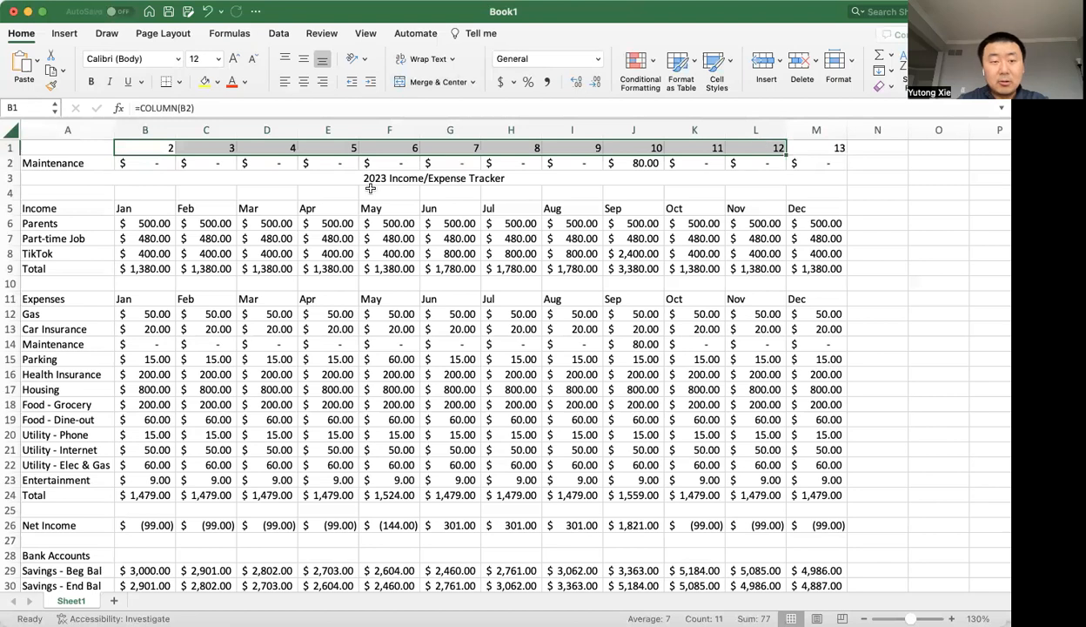
double_click(147, 164)
double_click(264, 162)
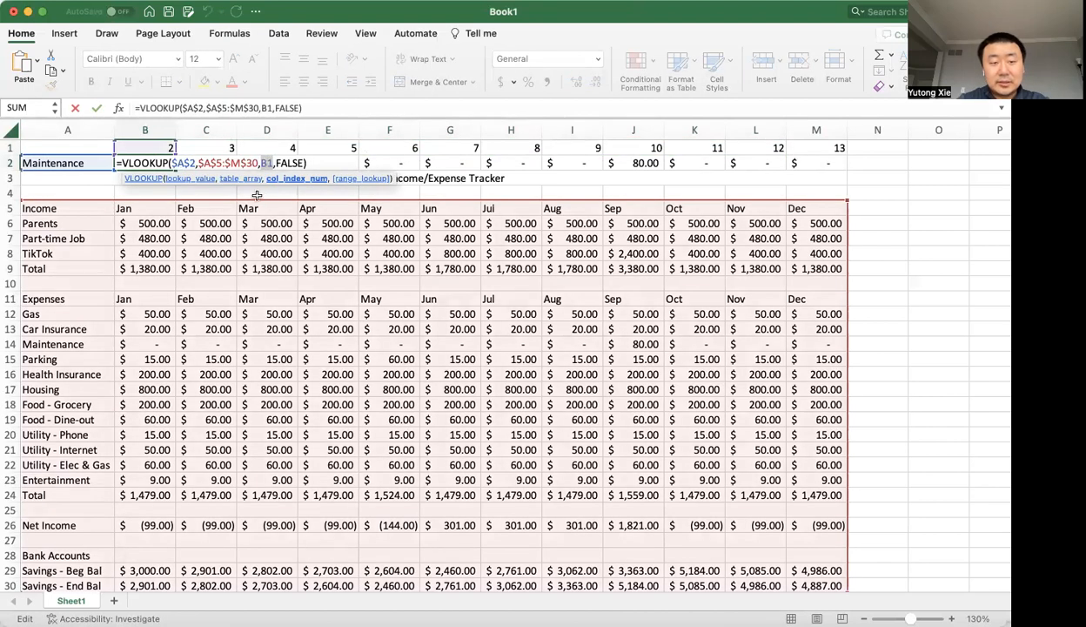
key(Escape)
double_click(148, 148)
drag(198, 109, 70, 108)
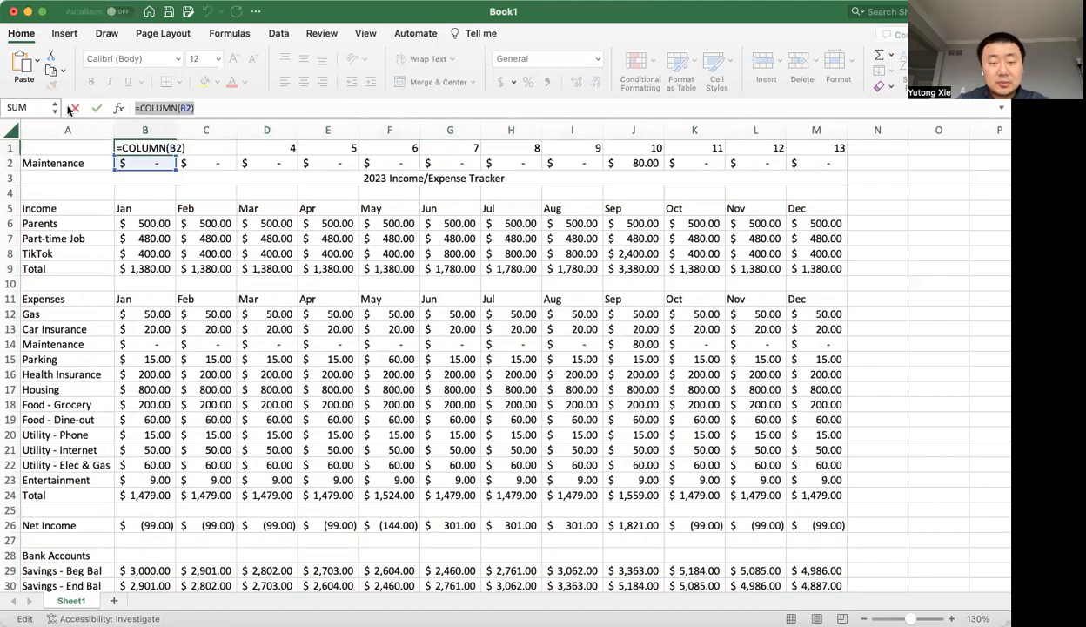
click(139, 108)
drag(141, 108, 320, 108)
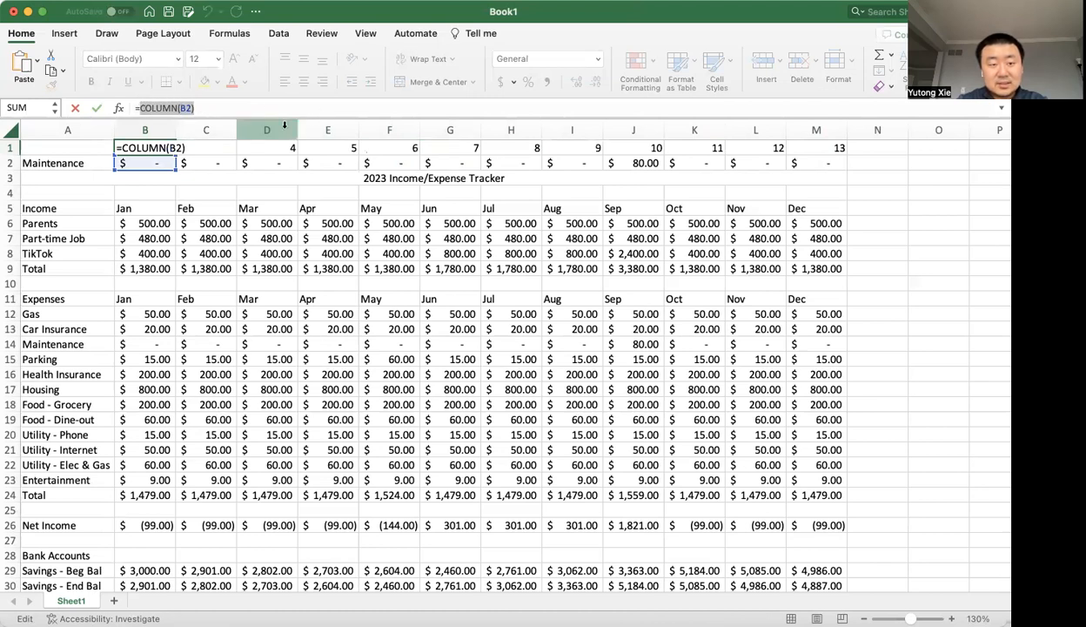
key(Escape)
double_click(155, 163)
double_click(267, 163)
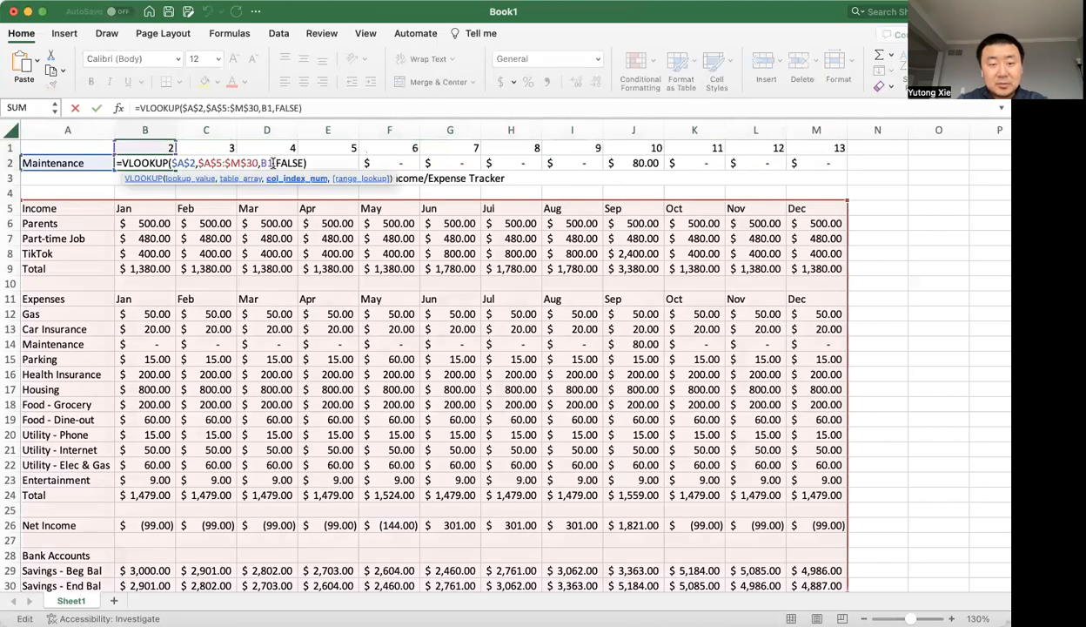
key(cmd+v)
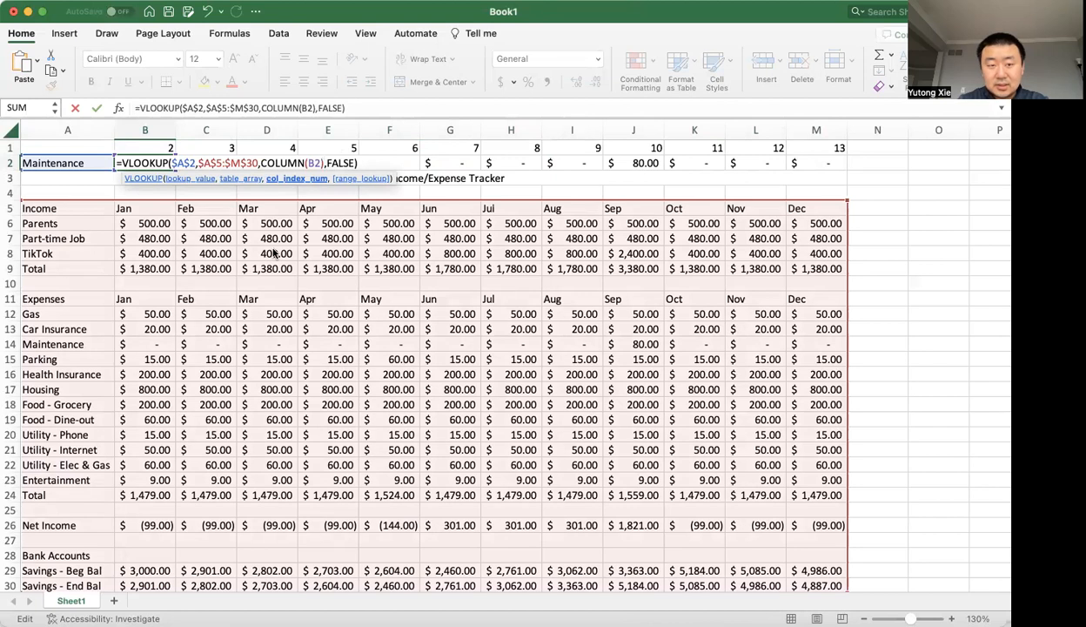
key(Return)
click(156, 165)
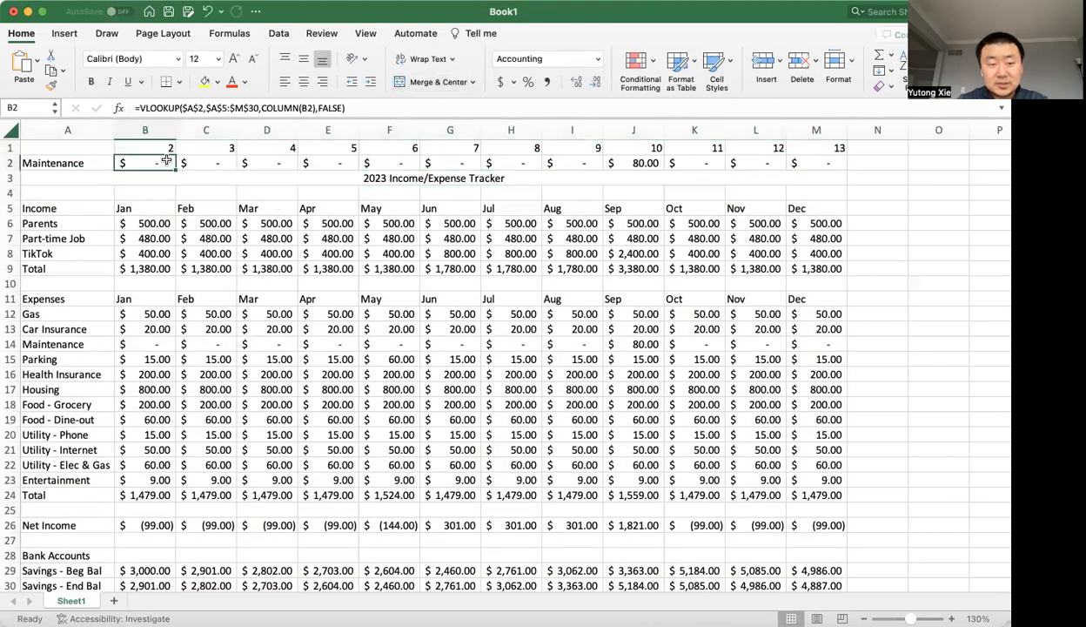
Copy the VLOOKUP formula with the nested COLUMN function from B2 across row 2 through M2.
click(12, 146)
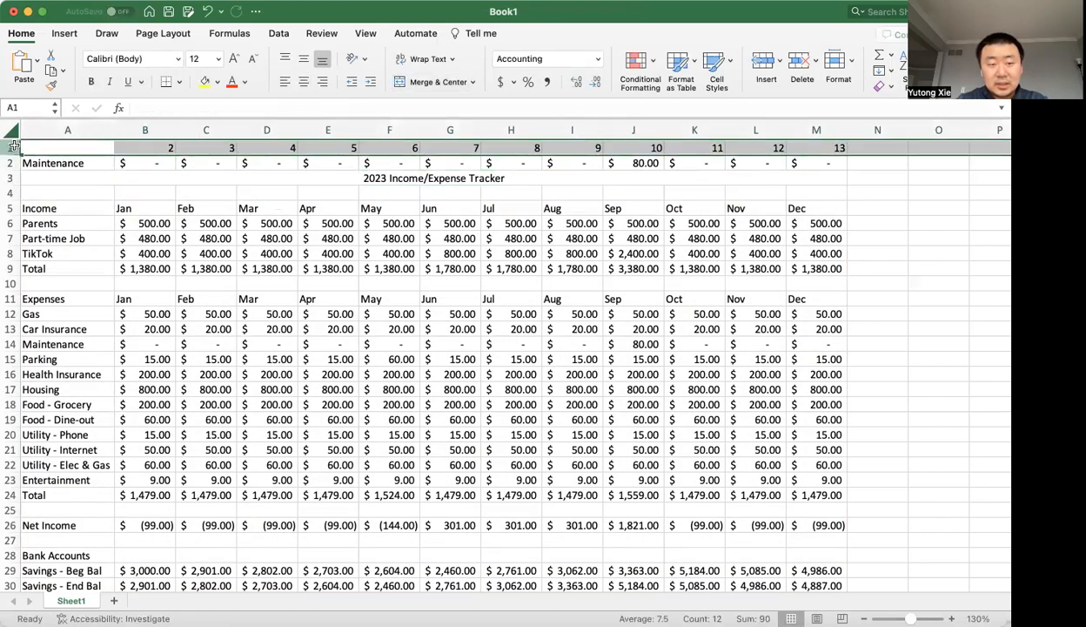
click(167, 166)
key(super+c)
key(shift+Right)
key(shift+Right)
key(shift+Right)
key(shift+Right)
key(shift+Right)
key(shift+Right)
key(shift+Right)
key(shift+Right)
key(shift+Right)
key(shift+Right)
key(shift+Right)
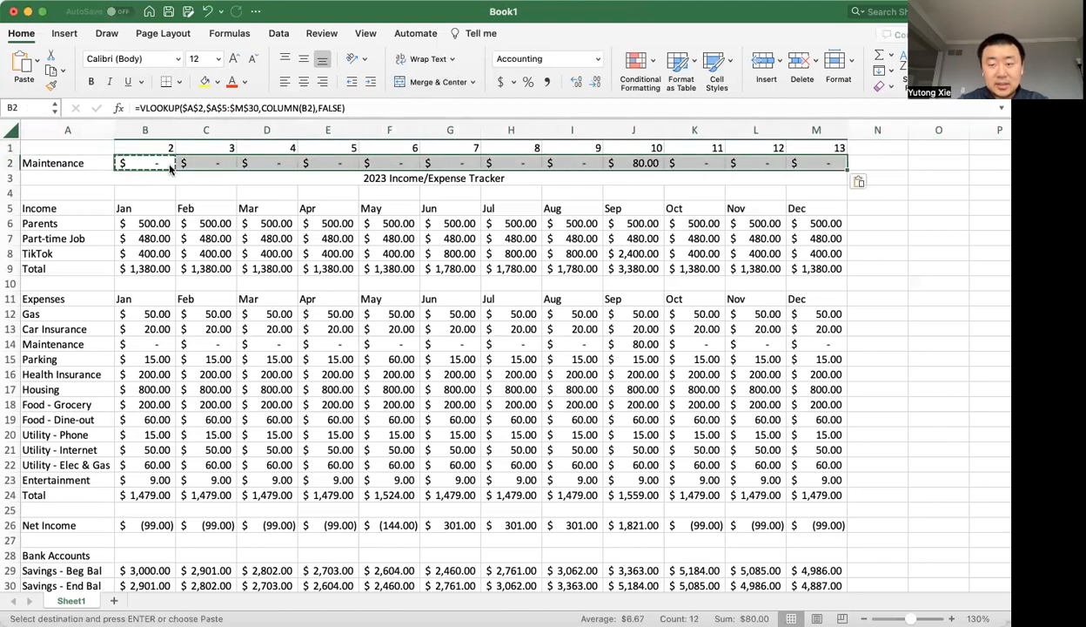
Delete the helper row 1 holding the column numbers and select the lookup item cell.
click(12, 148)
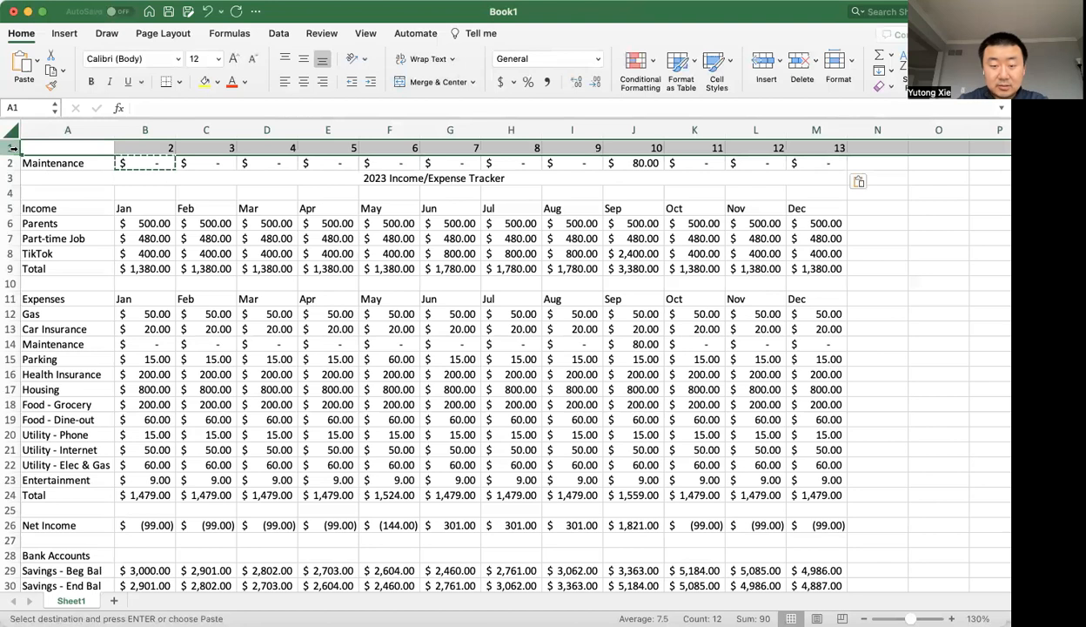
key(super+minus)
click(70, 145)
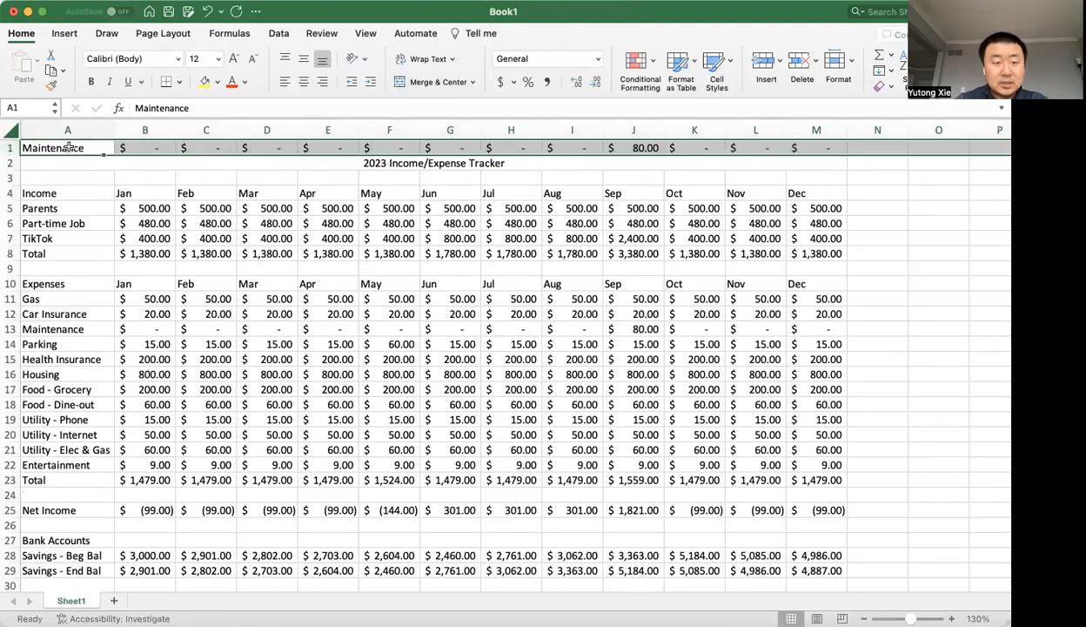
Review the VLOOKUP formula in B1 and set the lookup item in A1 to Parking.
double_click(137, 149)
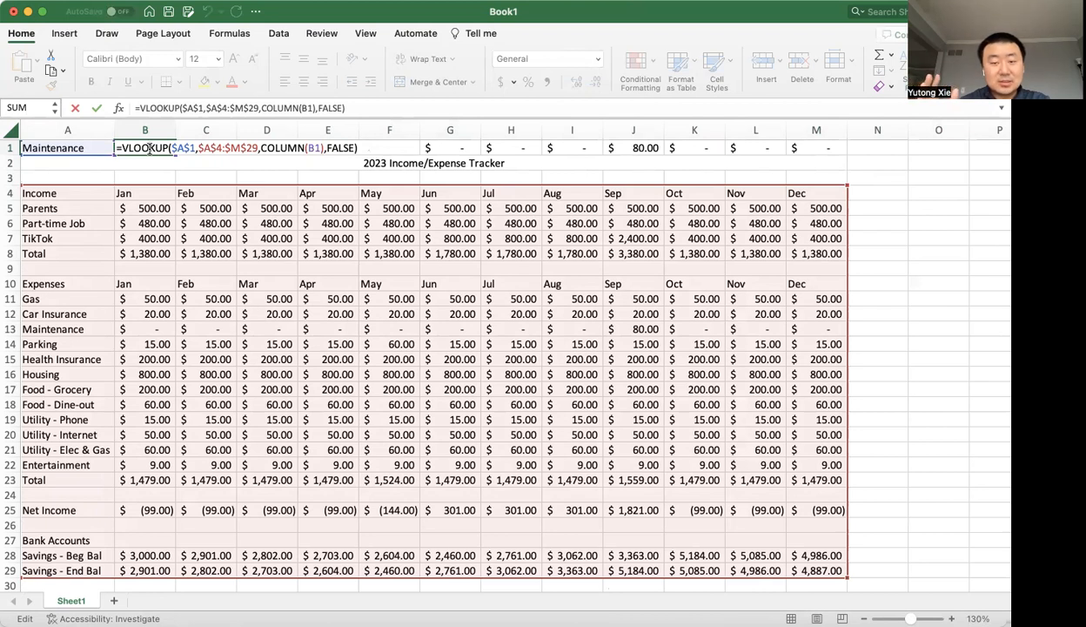
key(Return)
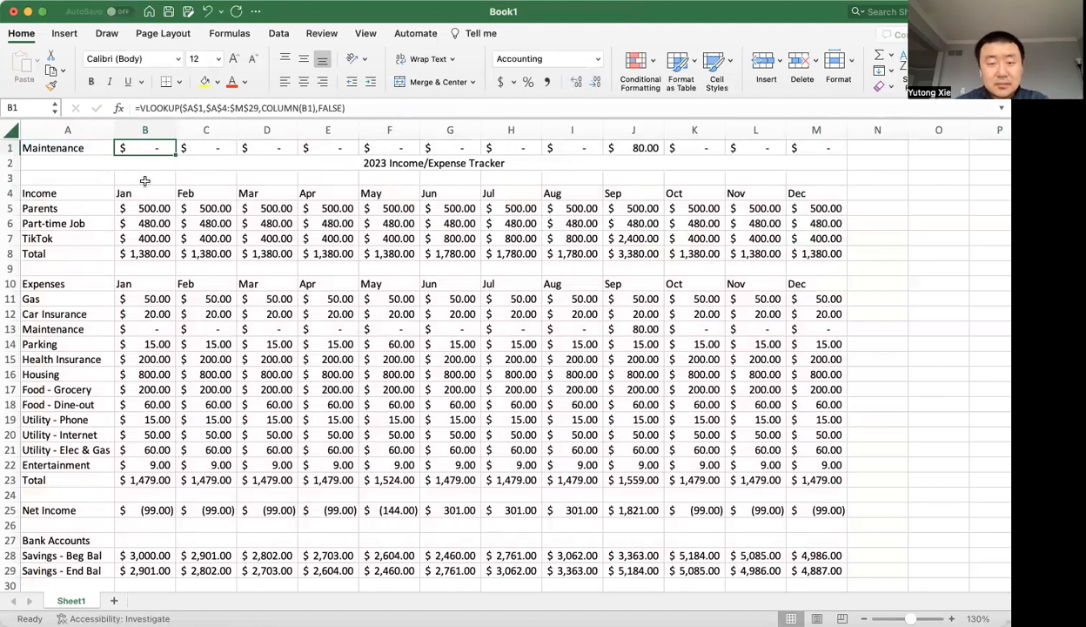
key(Left)
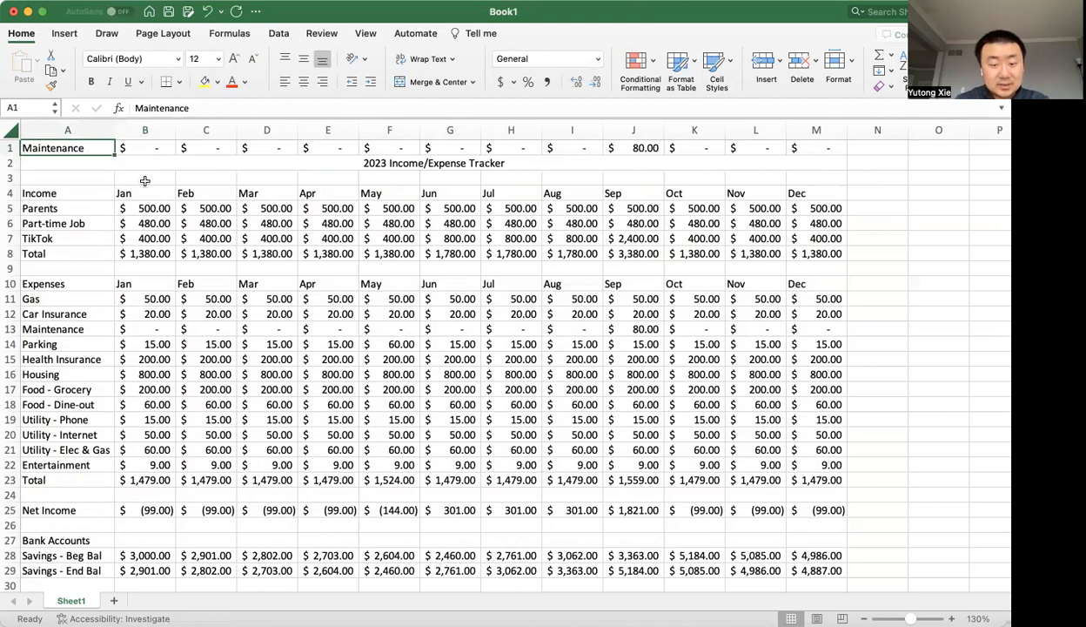
text(Parking)
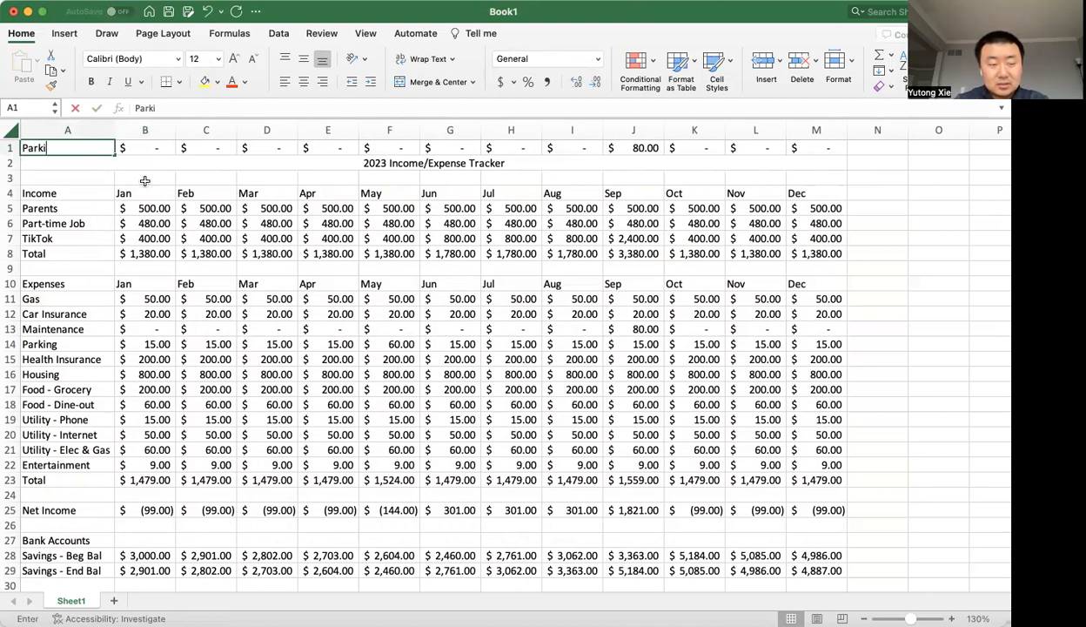
key(Return)
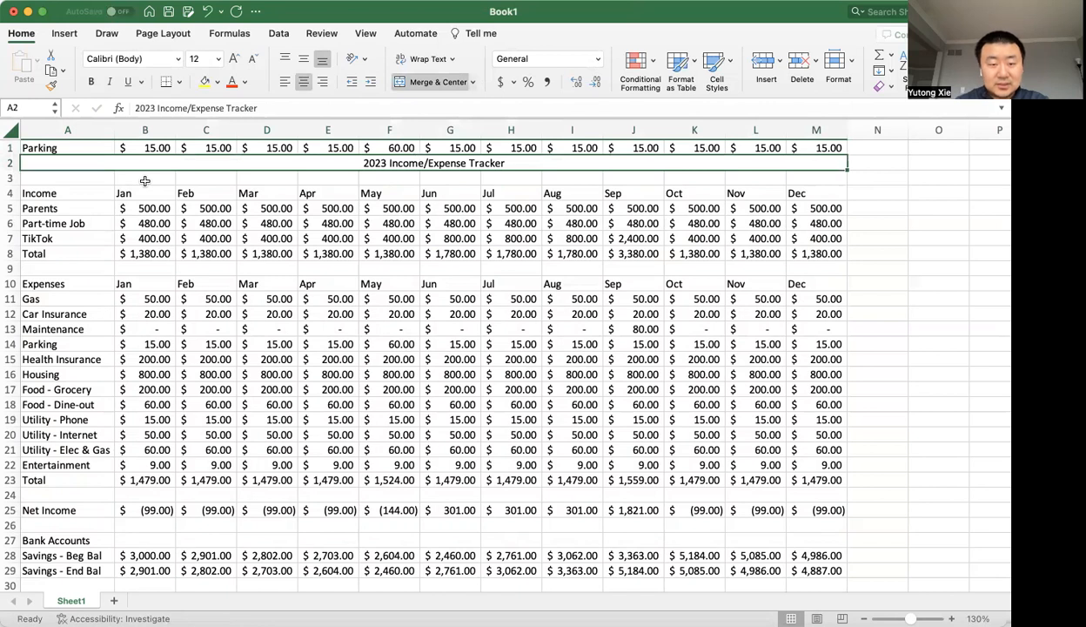
Change the lookup item in A1 to TikTok and reselect the cell.
key(Up)
text(Tikt)
key(BackSpace)
text(Tok)
key(Return)
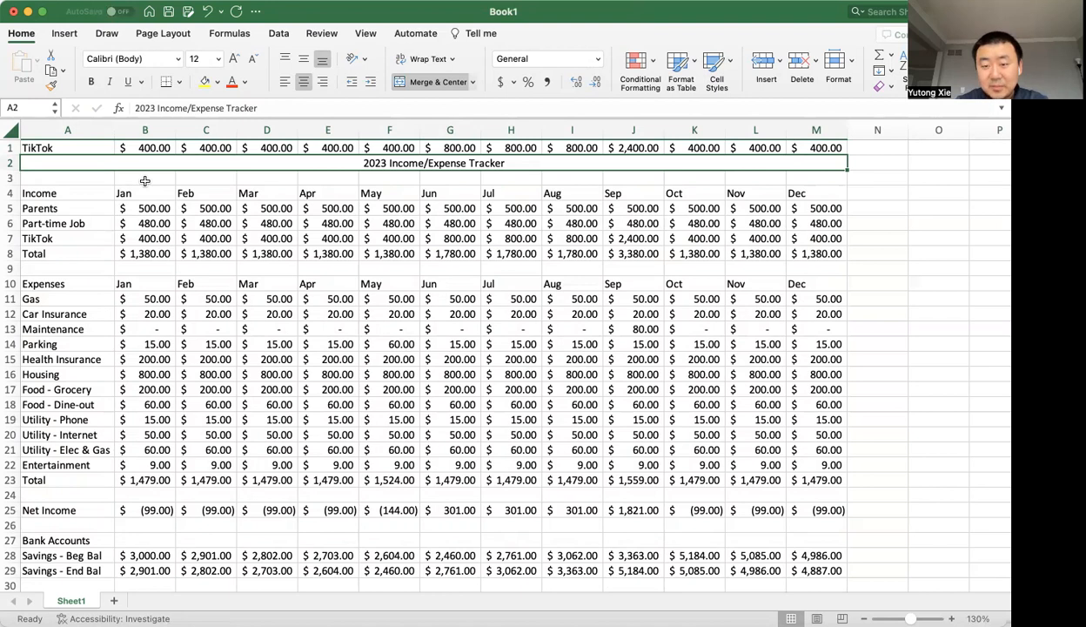
key(Up)
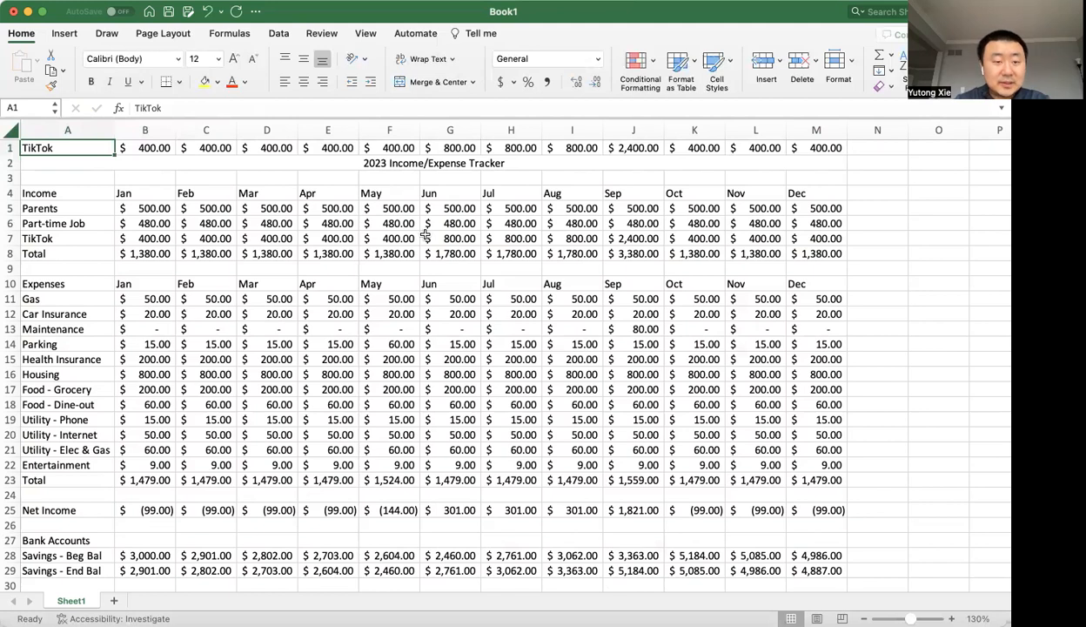
Examine the relative cell references in B8's January income total formula and the Parents amount in B5.
click(153, 251)
key(super+shift+t)
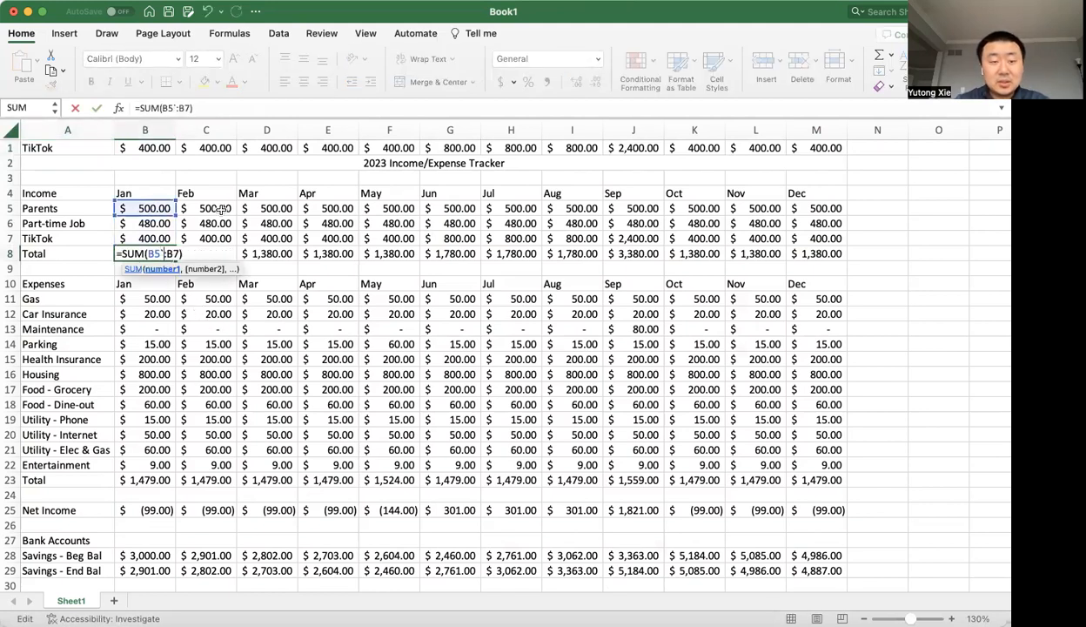
key(super+shift+t)
click(153, 207)
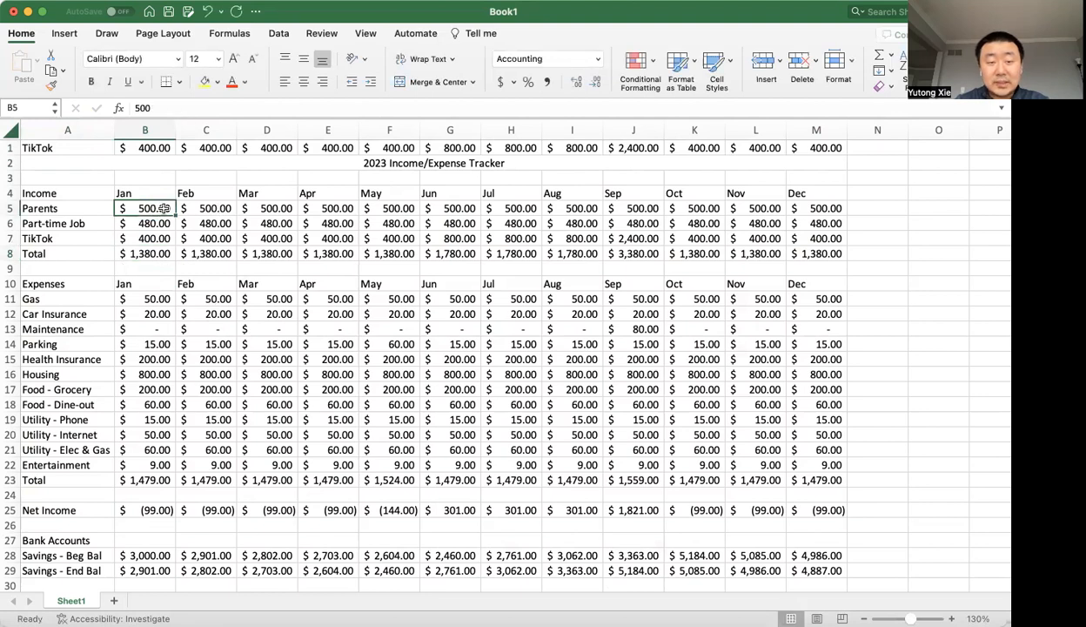
drag(174, 215, 127, 208)
Inspect the VLOOKUP formula in B1, focusing on its absolute lookup value reference $A$1.
double_click(157, 146)
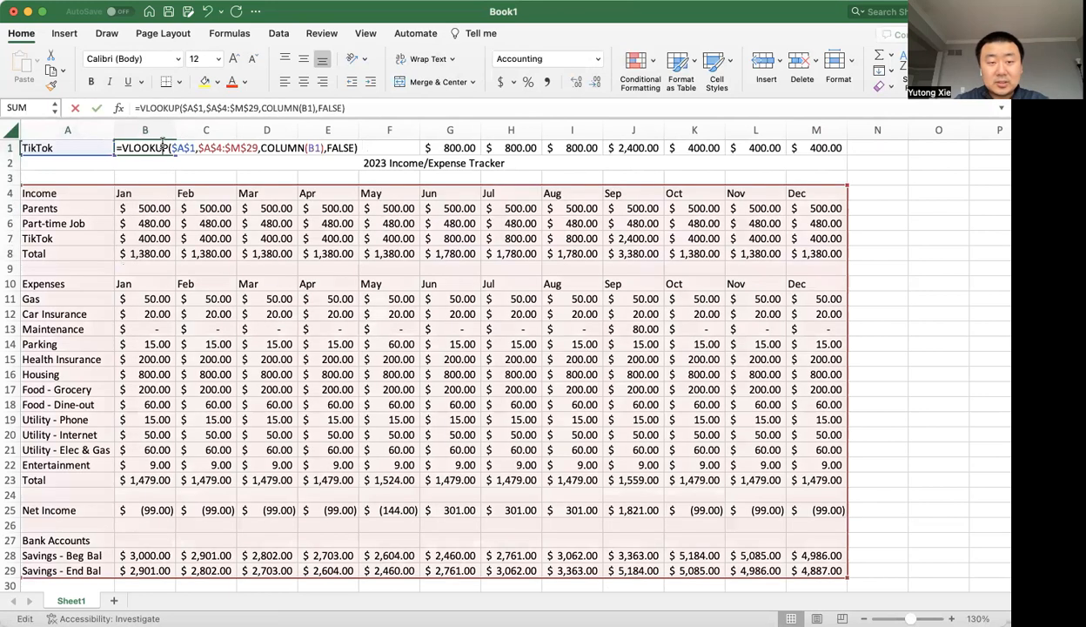
drag(176, 147, 193, 147)
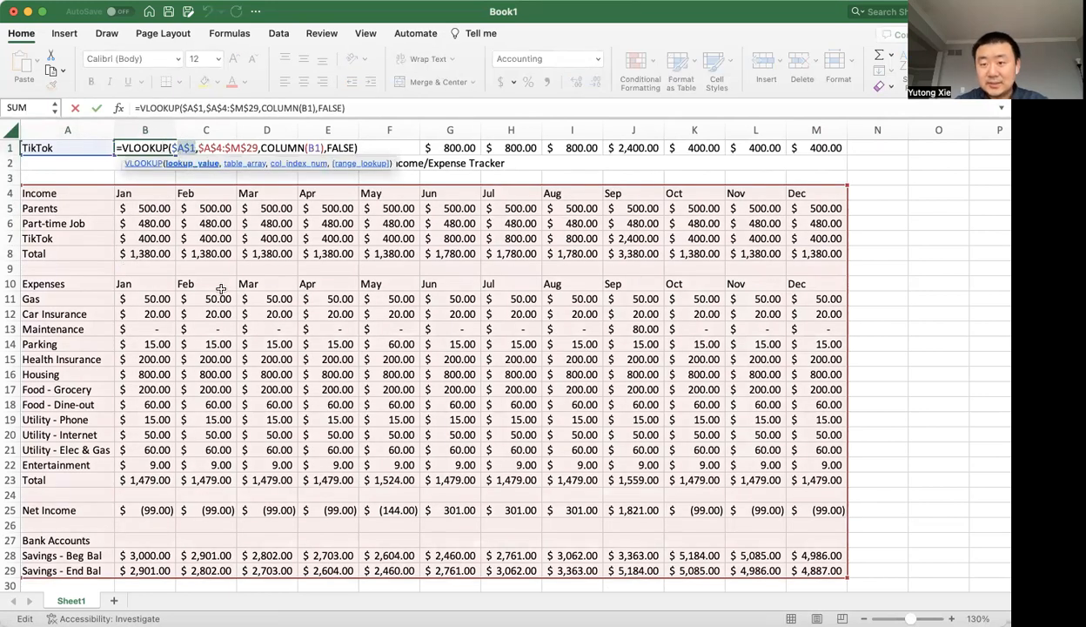
key(Return)
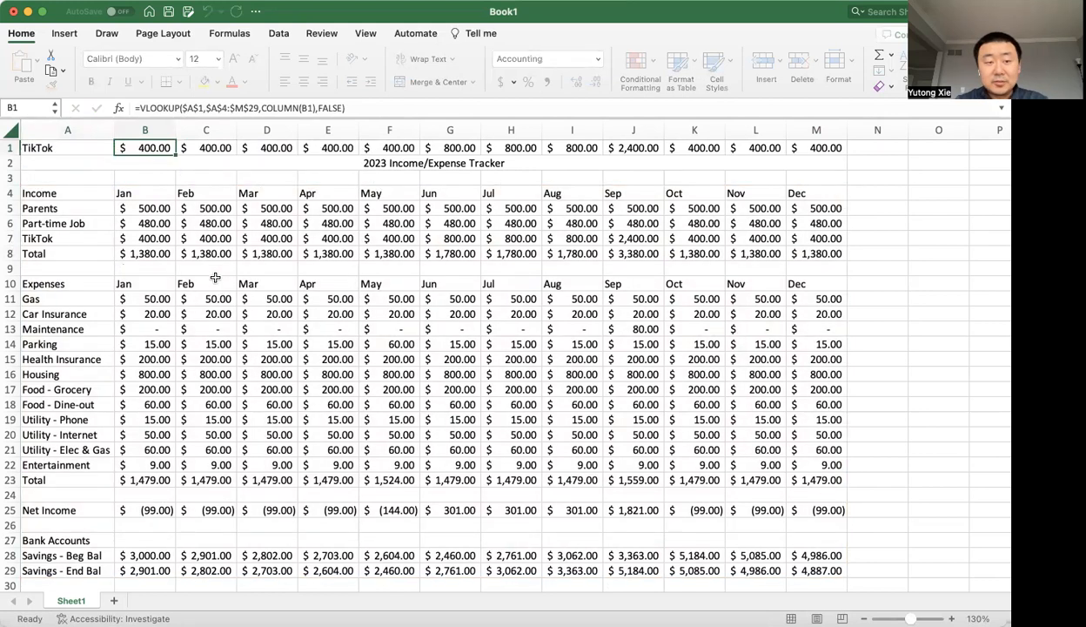
click(162, 148)
double_click(162, 148)
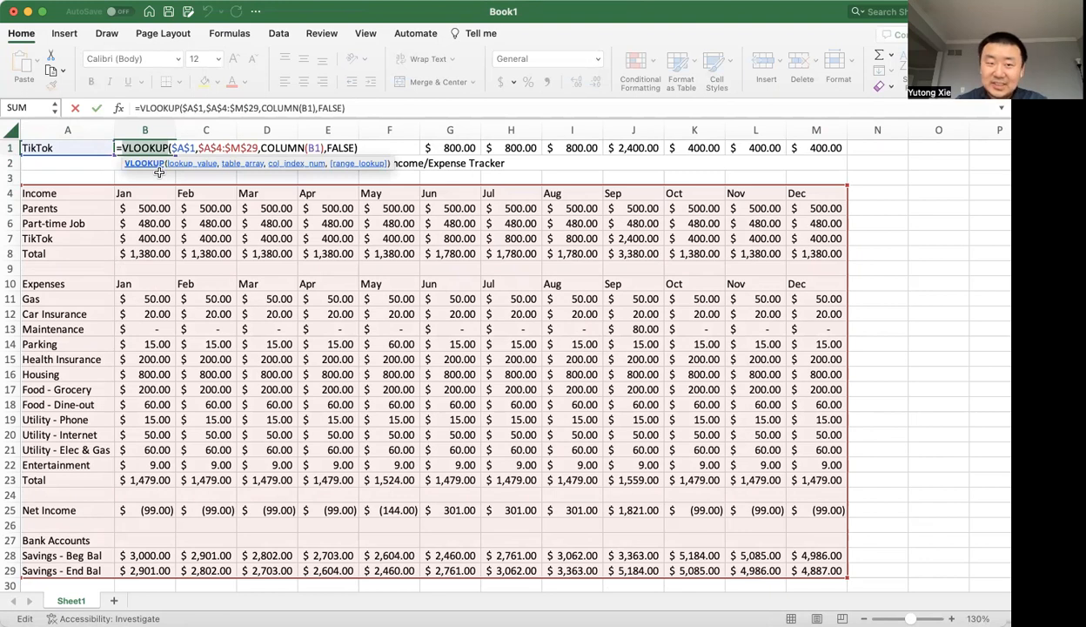
key(Escape)
Review the SUM formula behind the January income total in B8 without changing it.
click(150, 253)
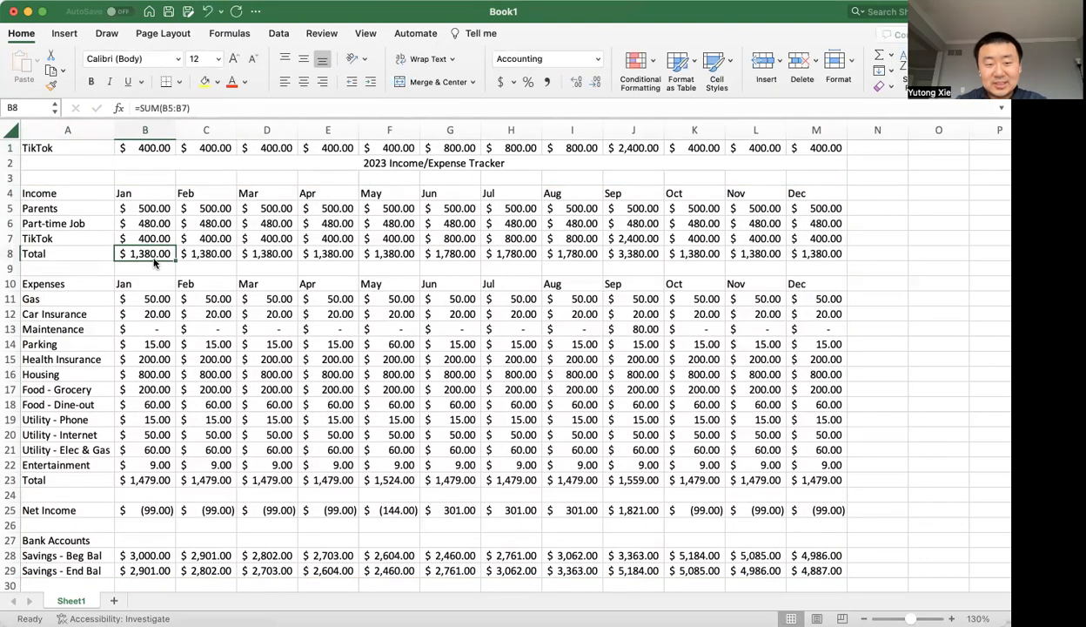
double_click(154, 254)
key(Escape)
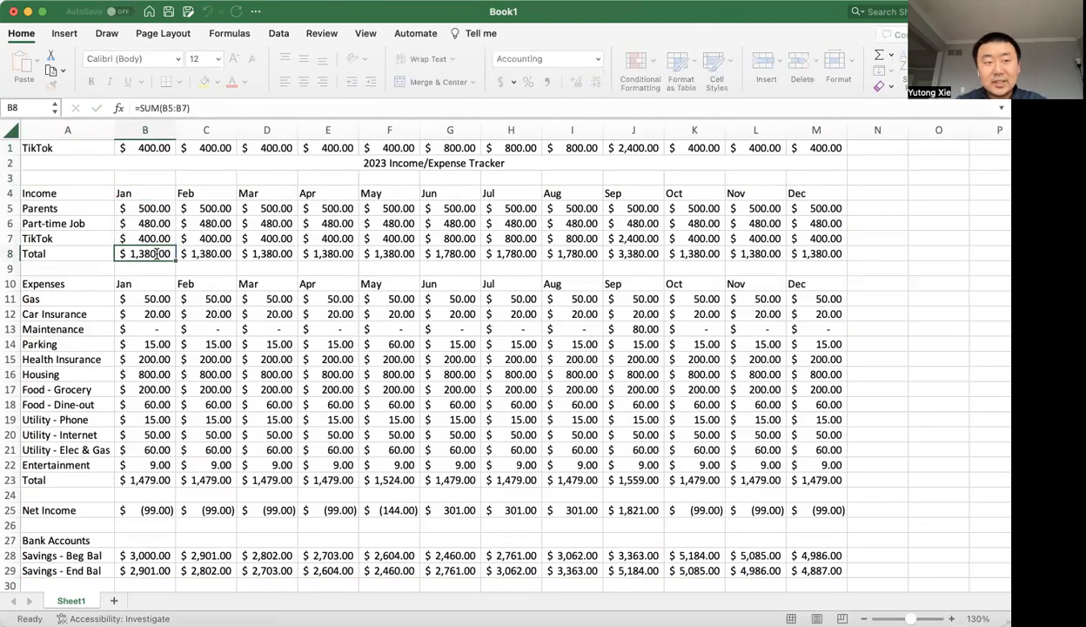